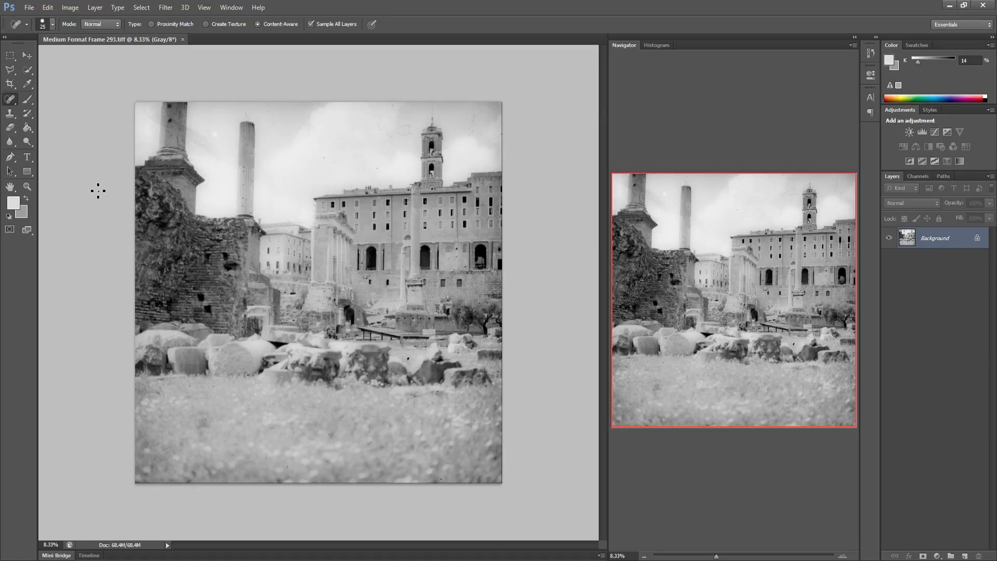
# View the photo at 100% and use the Spot Healing Brush to remove scratches and specks from the sky in its upper-left corner
pyautogui.hotkey('ctrl', '1')
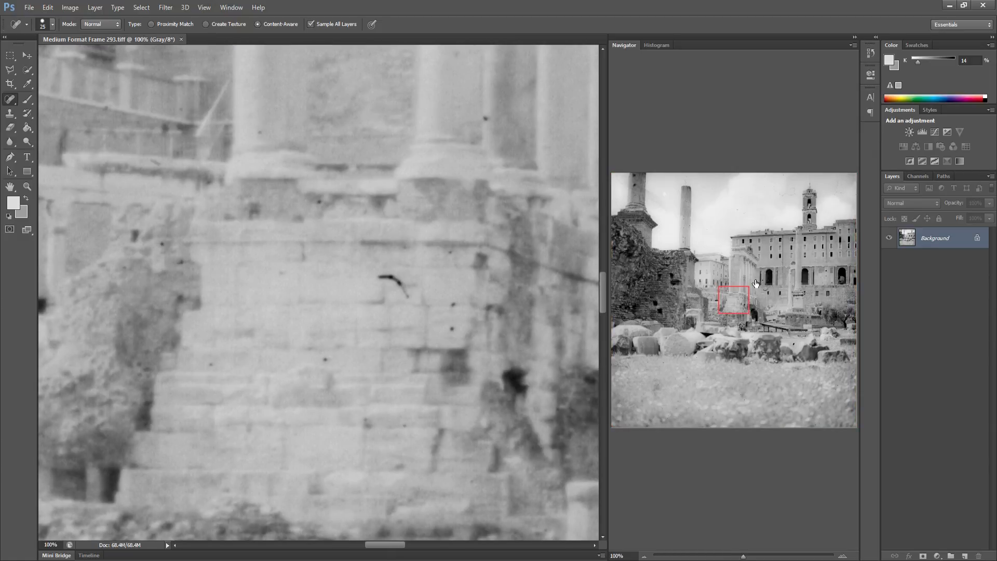
pyautogui.moveTo(680, 267); pyautogui.dragTo(616, 195)
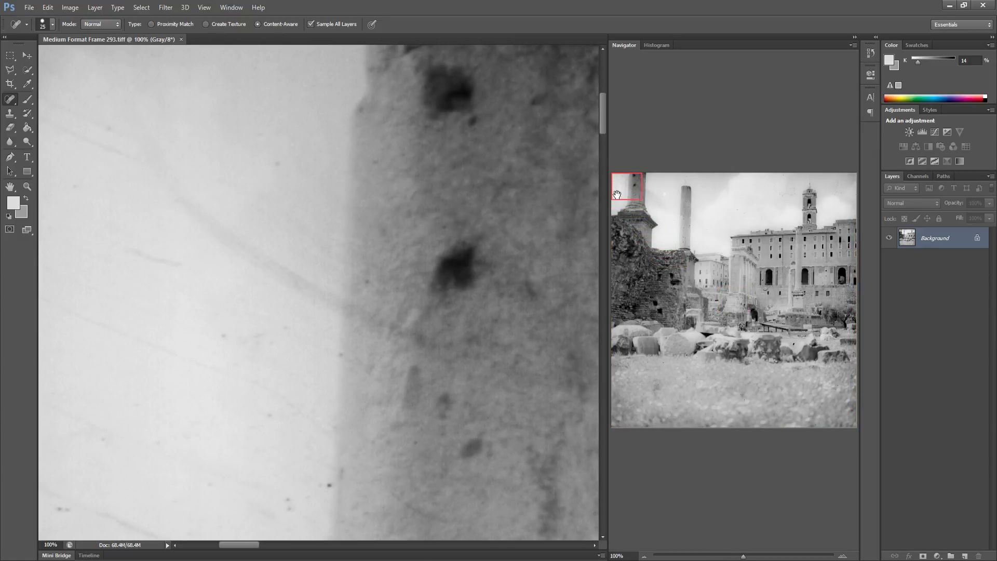
pyautogui.moveTo(297, 292); pyautogui.dragTo(371, 316)
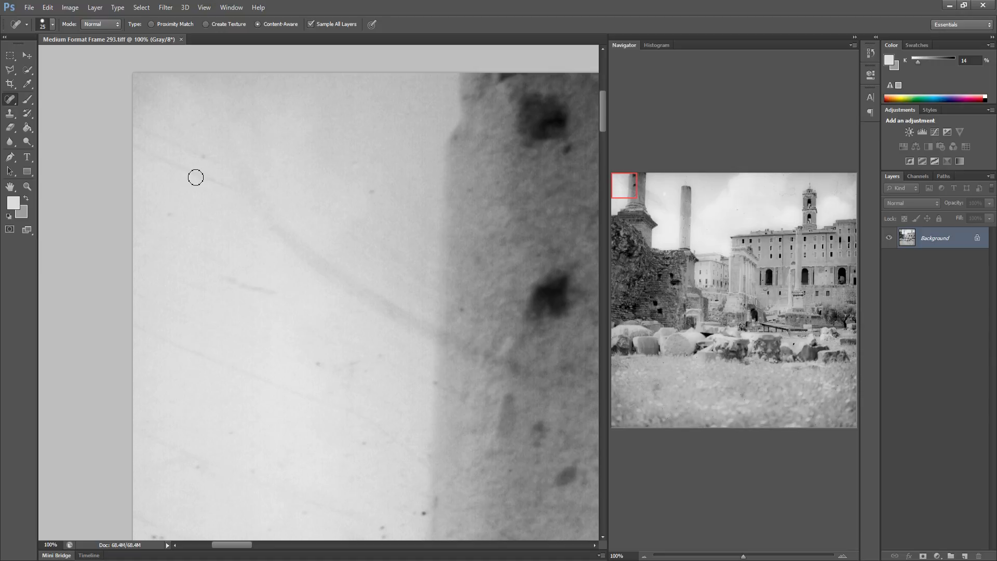
pyautogui.moveTo(134, 143)
pyautogui.mouseDown()
pyautogui.moveTo(208, 186)
pyautogui.moveTo(211, 163)
pyautogui.moveTo(146, 147)
pyautogui.moveTo(177, 170)
pyautogui.moveTo(188, 163)
pyautogui.mouseUp()
pyautogui.moveTo(229, 274)
pyautogui.mouseDown()
pyautogui.moveTo(255, 292)
pyautogui.moveTo(285, 294)
pyautogui.mouseUp()
pyautogui.moveTo(314, 358); pyautogui.dragTo(383, 356)
pyautogui.moveTo(434, 391); pyautogui.dragTo(436, 383)
pyautogui.click(372, 192)
pyautogui.moveTo(422, 323)
pyautogui.mouseDown()
pyautogui.moveTo(367, 295)
pyautogui.moveTo(261, 192)
pyautogui.moveTo(279, 230)
pyautogui.moveTo(335, 281)
pyautogui.moveTo(396, 316)
pyautogui.mouseUp()
pyautogui.click(362, 444)
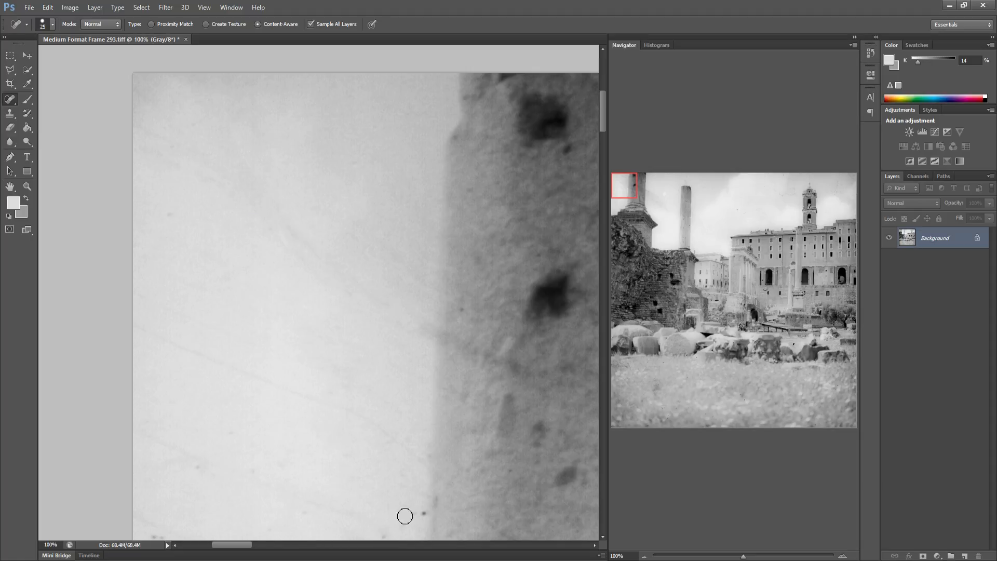
# Heal the remaining specks and the long faint diagonal scratch beside the large column, plus the marks along its left edge
pyautogui.click(421, 515)
pyautogui.click(363, 534)
pyautogui.moveTo(379, 532); pyautogui.dragTo(394, 534)
pyautogui.moveTo(305, 499); pyautogui.dragTo(257, 462)
pyautogui.moveTo(183, 339)
pyautogui.mouseDown()
pyautogui.moveTo(321, 410)
pyautogui.moveTo(363, 417)
pyautogui.moveTo(421, 468)
pyautogui.mouseUp()
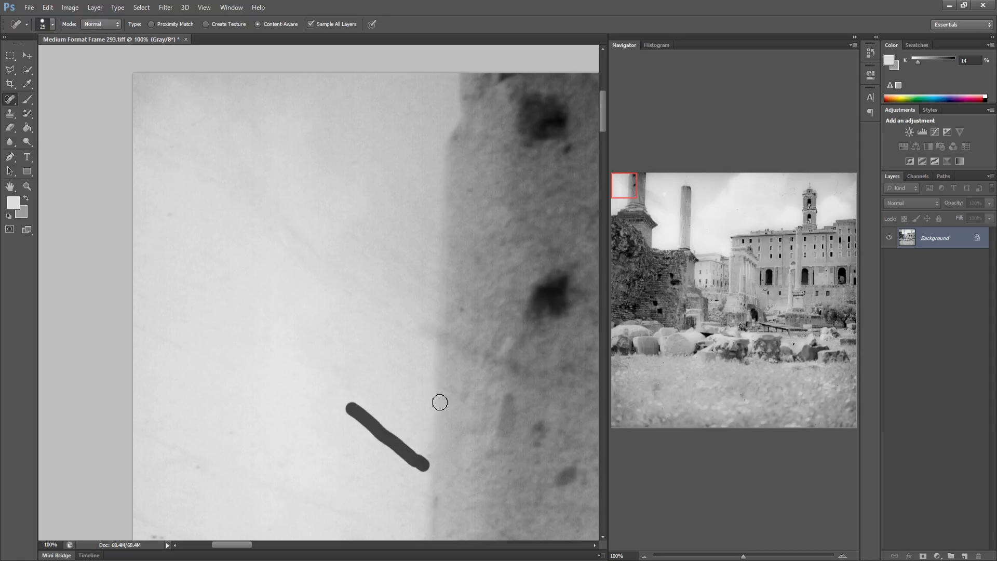
pyautogui.moveTo(460, 305)
pyautogui.mouseDown()
pyautogui.moveTo(442, 340)
pyautogui.moveTo(515, 366)
pyautogui.mouseUp()
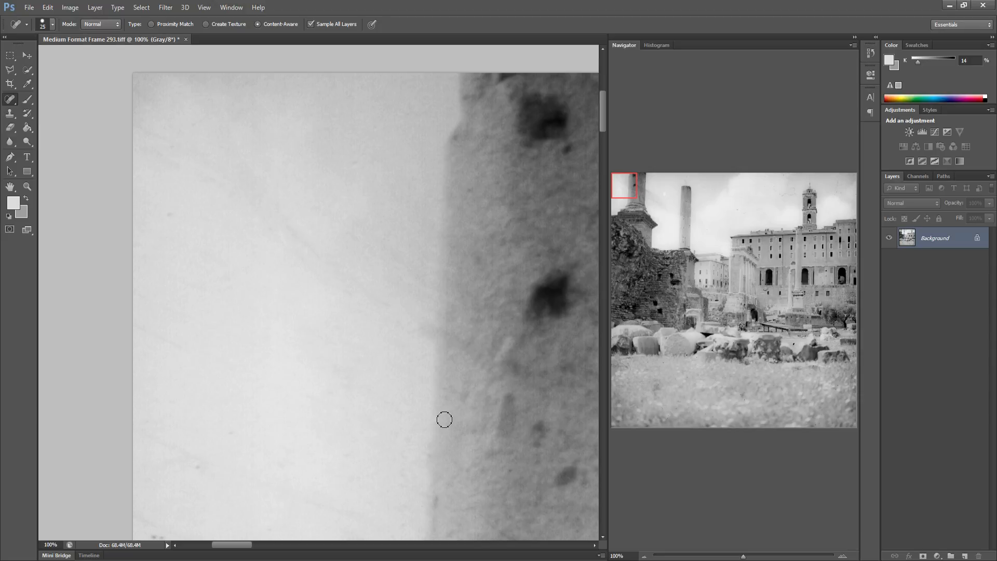
pyautogui.click(438, 503)
# Heal the small dark specks on the upper shaft of the large column, below and beside its top dark patch
pyautogui.moveTo(487, 378); pyautogui.dragTo(333, 367)
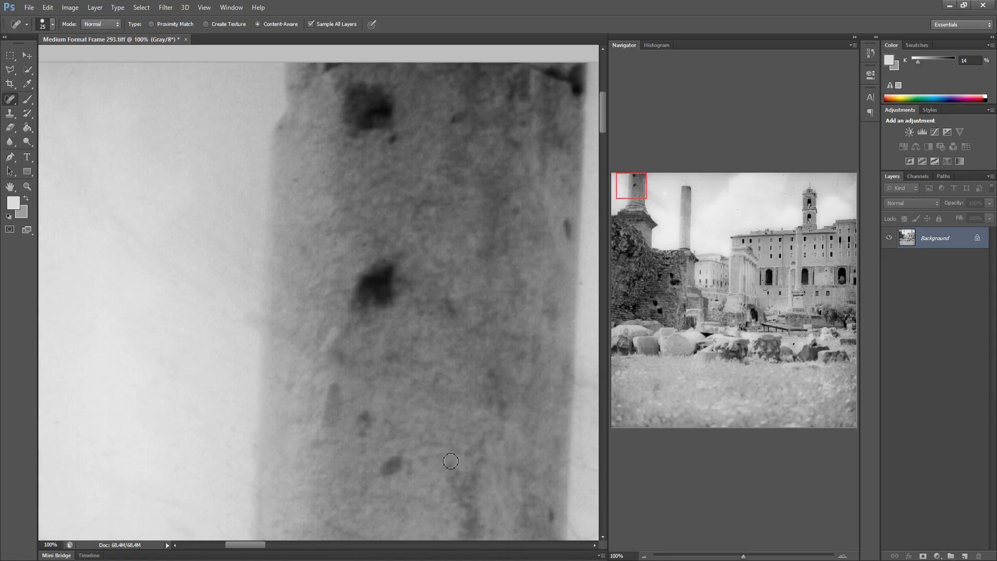
pyautogui.moveTo(392, 143); pyautogui.dragTo(405, 135)
pyautogui.click(455, 110)
# Remove the dust spots from the sky just right of the large column's upper part
pyautogui.moveTo(400, 494); pyautogui.dragTo(233, 434)
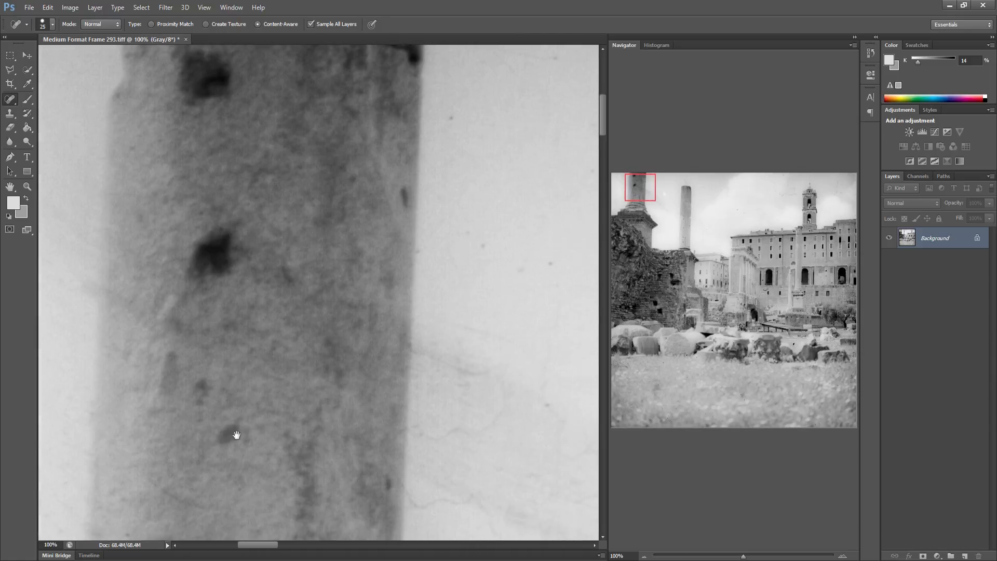
pyautogui.click(431, 112)
pyautogui.moveTo(456, 235)
pyautogui.mouseDown()
pyautogui.moveTo(467, 262)
pyautogui.moveTo(527, 267)
pyautogui.mouseUp()
pyautogui.moveTo(533, 267); pyautogui.dragTo(543, 256)
pyautogui.click(570, 170)
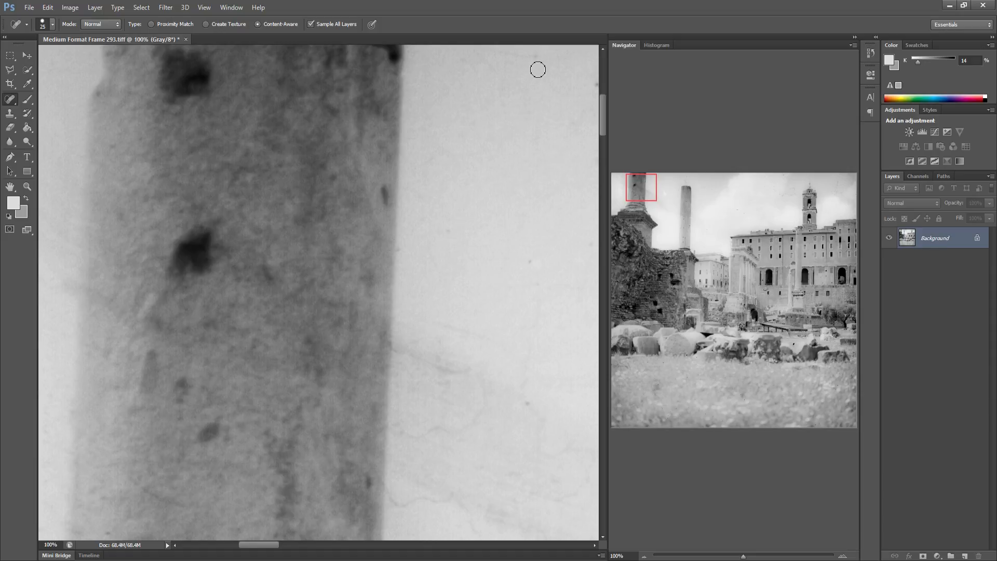
# Heal the scattered faint specks in the open sky farther right of the large column
pyautogui.moveTo(480, 219); pyautogui.dragTo(366, 195)
pyautogui.moveTo(404, 377); pyautogui.dragTo(424, 379)
pyautogui.click(533, 268)
pyautogui.click(547, 271)
pyautogui.click(572, 230)
pyautogui.click(417, 238)
pyautogui.click(476, 219)
pyautogui.click(498, 211)
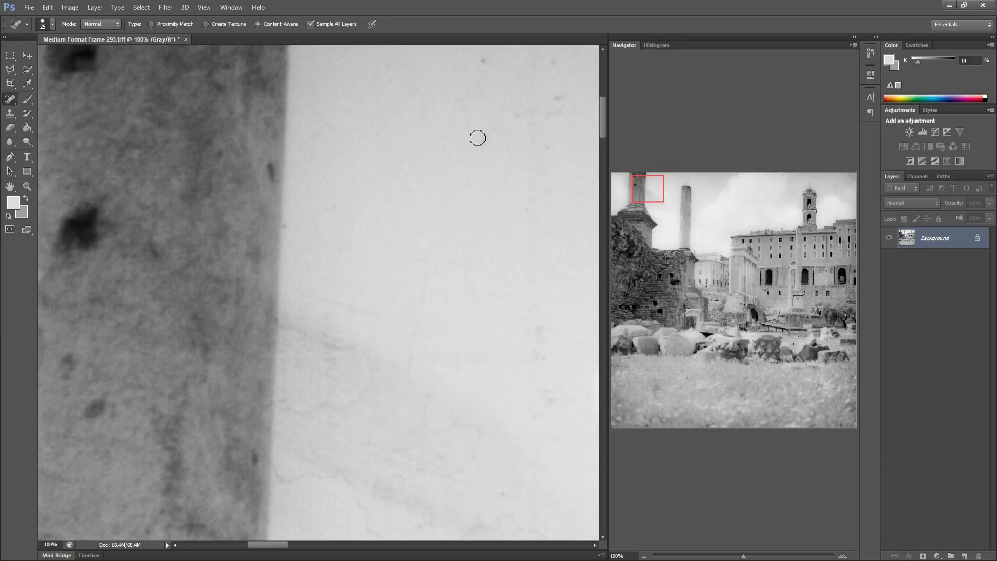
# Heal the cluster of small smudges near the photo's top edge, right of the large column
pyautogui.click(514, 112)
pyautogui.moveTo(557, 97); pyautogui.dragTo(539, 121)
pyautogui.click(549, 63)
pyautogui.click(549, 78)
pyautogui.moveTo(532, 85); pyautogui.dragTo(519, 86)
# Paint out the bright oval blotch in the sky between the two columns and heal the specks around it
pyautogui.moveTo(470, 161)
pyautogui.mouseDown()
pyautogui.moveTo(367, 176)
pyautogui.moveTo(336, 169)
pyautogui.mouseUp()
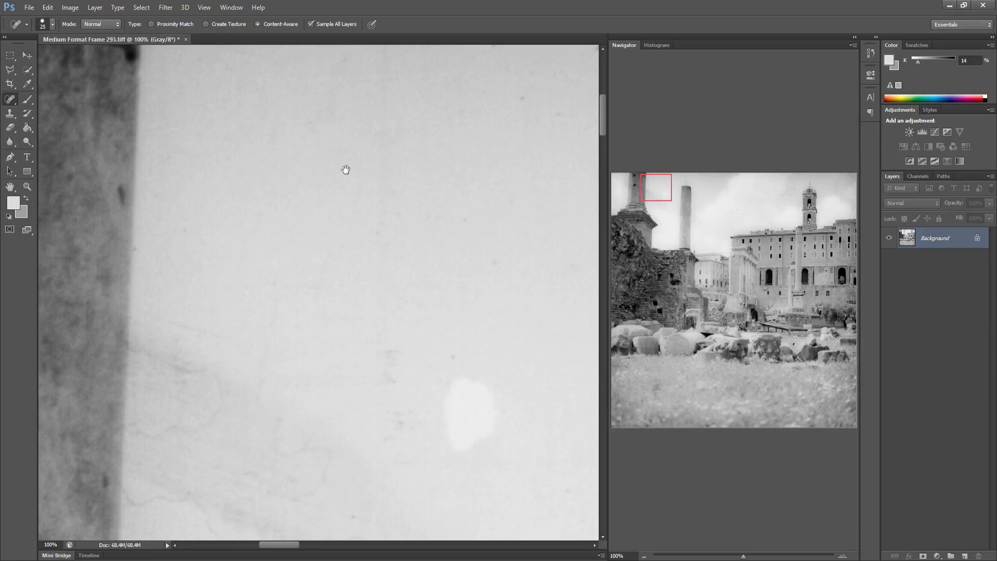
pyautogui.click(389, 411)
pyautogui.click(466, 397)
pyautogui.moveTo(465, 374)
pyautogui.mouseDown()
pyautogui.moveTo(451, 403)
pyautogui.moveTo(491, 391)
pyautogui.moveTo(461, 449)
pyautogui.moveTo(483, 439)
pyautogui.mouseUp()
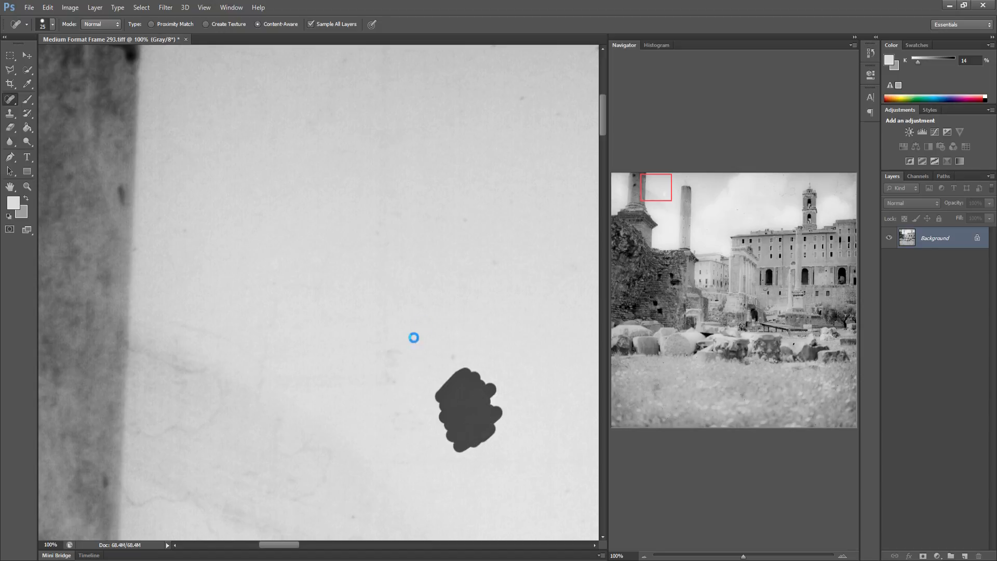
pyautogui.click(449, 356)
pyautogui.click(462, 332)
pyautogui.click(496, 263)
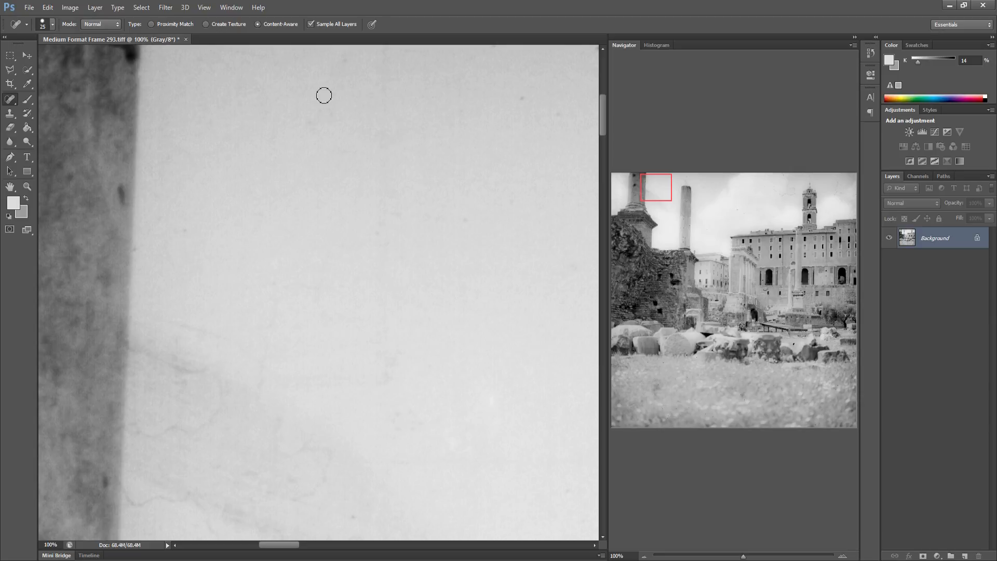
# Heal the faint dust marks in the sky above the removed blotch, up toward the photo's top edge
pyautogui.moveTo(302, 124); pyautogui.dragTo(341, 111)
pyautogui.click(560, 117)
pyautogui.click(416, 63)
pyautogui.click(404, 59)
pyautogui.moveTo(439, 53); pyautogui.dragTo(508, 53)
# Remove the dark dust specks from the sky just left of the fluted column
pyautogui.moveTo(470, 198); pyautogui.dragTo(329, 196)
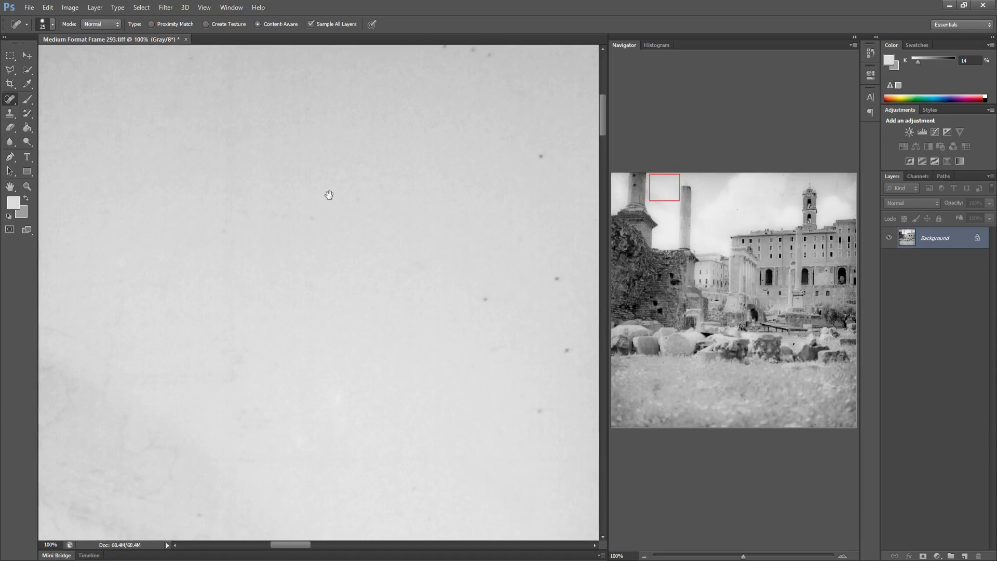
pyautogui.click(488, 298)
pyautogui.click(540, 410)
pyautogui.click(558, 277)
pyautogui.click(543, 155)
pyautogui.click(473, 50)
pyautogui.click(490, 56)
# Heal the two dark spots on the fluted column and the squiggly mark and specks above its top
pyautogui.moveTo(512, 243); pyautogui.dragTo(340, 225)
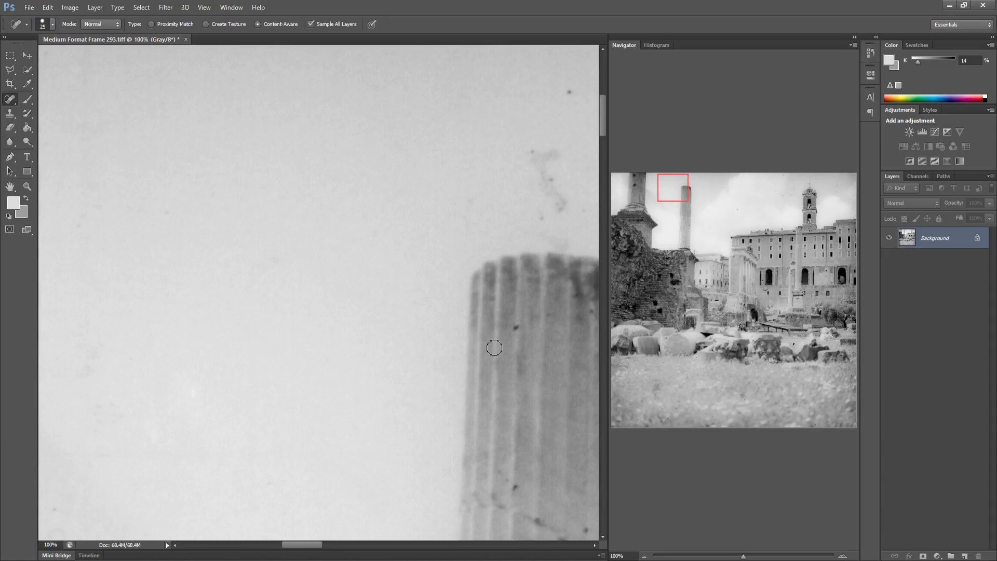
pyautogui.click(512, 332)
pyautogui.click(517, 488)
pyautogui.moveTo(537, 198)
pyautogui.mouseDown()
pyautogui.moveTo(542, 210)
pyautogui.moveTo(568, 201)
pyautogui.moveTo(532, 158)
pyautogui.moveTo(563, 150)
pyautogui.mouseUp()
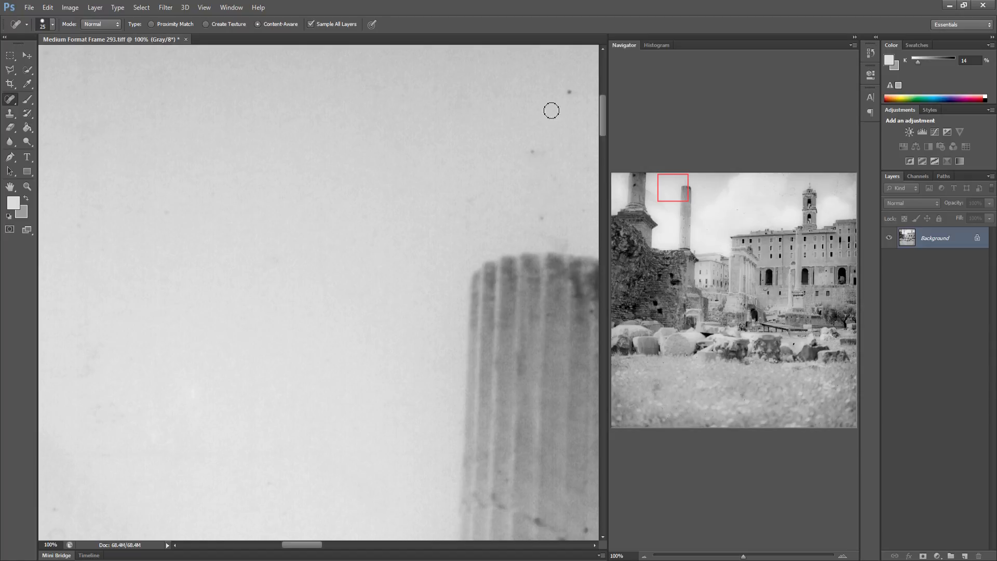
pyautogui.click(569, 94)
pyautogui.click(534, 150)
pyautogui.click(538, 215)
# Remove the dust specks from the sky directly above the fluted column and beside its right edge
pyautogui.moveTo(482, 184)
pyautogui.mouseDown()
pyautogui.moveTo(438, 179)
pyautogui.moveTo(283, 211)
pyautogui.mouseUp()
pyautogui.moveTo(424, 137); pyautogui.dragTo(419, 129)
pyautogui.click(534, 433)
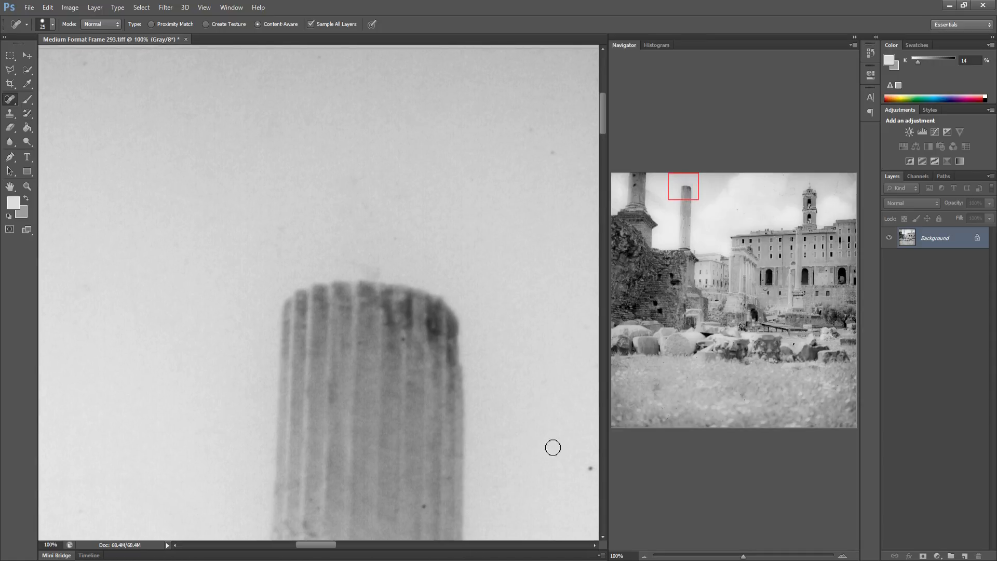
pyautogui.moveTo(554, 358); pyautogui.dragTo(423, 347)
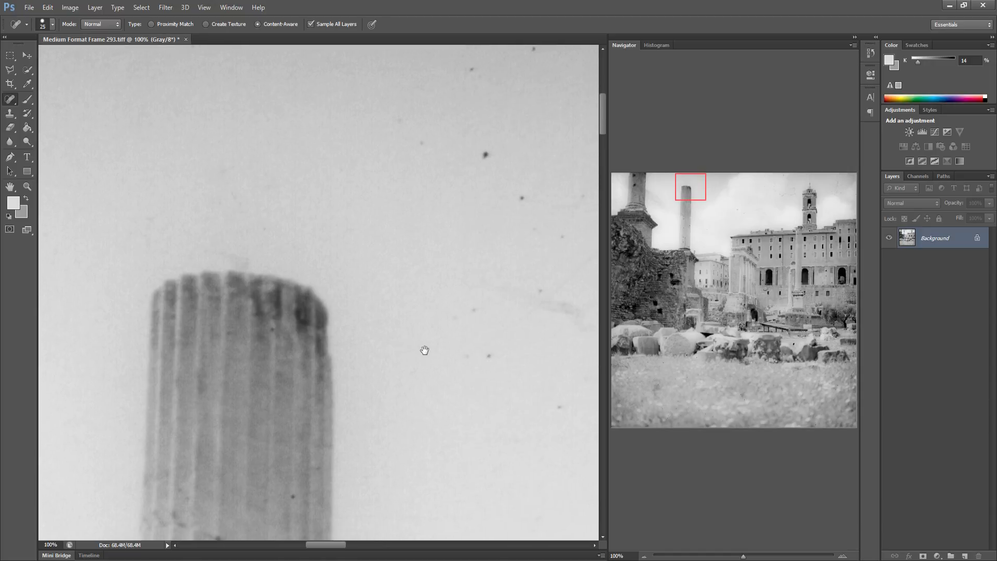
pyautogui.click(468, 354)
pyautogui.click(490, 353)
pyautogui.click(457, 311)
pyautogui.click(557, 409)
# Heal the darker specks in the sky up and to the right of the fluted column's top
pyautogui.click(538, 285)
pyautogui.click(557, 240)
pyautogui.click(521, 198)
pyautogui.click(485, 154)
pyautogui.moveTo(429, 137); pyautogui.dragTo(427, 136)
pyautogui.moveTo(472, 73); pyautogui.dragTo(473, 73)
# Remove the long diagonal scratch, the smudge at its lower end and the nearby specks right of the fluted column
pyautogui.moveTo(509, 225); pyautogui.dragTo(356, 228)
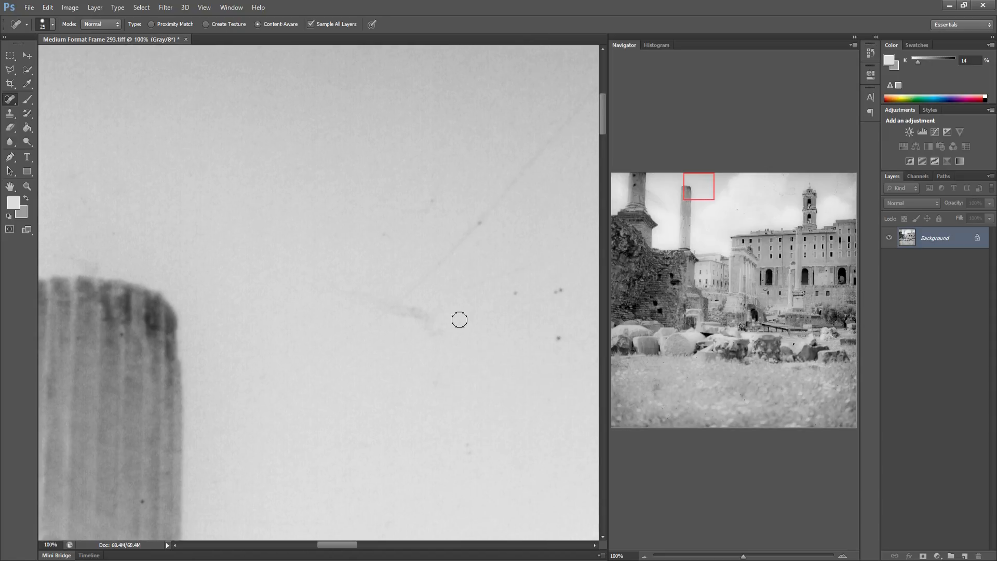
pyautogui.moveTo(431, 276); pyautogui.dragTo(542, 146)
pyautogui.moveTo(425, 204); pyautogui.dragTo(439, 199)
pyautogui.moveTo(511, 292); pyautogui.dragTo(564, 290)
pyautogui.moveTo(558, 341); pyautogui.dragTo(558, 341)
pyautogui.moveTo(393, 308); pyautogui.dragTo(444, 322)
# Heal the scattered faint specks in the smooth grey sky between the fluted column and the bright cloud
pyautogui.moveTo(457, 288); pyautogui.dragTo(334, 262)
pyautogui.moveTo(467, 332); pyautogui.dragTo(466, 332)
pyautogui.moveTo(482, 396); pyautogui.dragTo(481, 396)
pyautogui.moveTo(499, 232); pyautogui.dragTo(498, 232)
pyautogui.moveTo(540, 319); pyautogui.dragTo(556, 324)
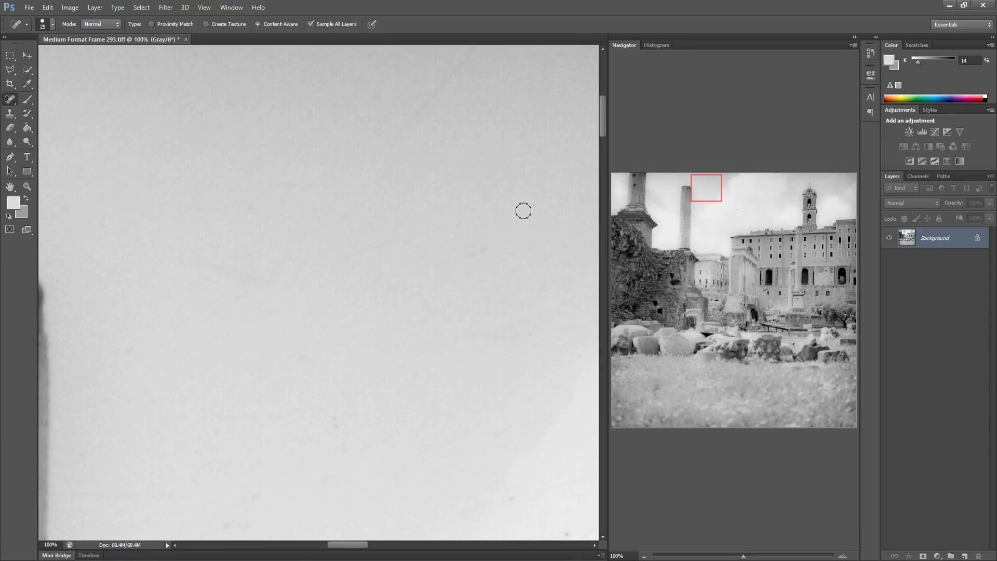
pyautogui.moveTo(486, 135); pyautogui.dragTo(486, 135)
# Heal the small marks in the grey sky along the bright cloud's left edge
pyautogui.moveTo(481, 258); pyautogui.dragTo(383, 260)
pyautogui.click(488, 109)
pyautogui.moveTo(498, 180)
pyautogui.mouseDown()
pyautogui.moveTo(504, 154)
pyautogui.moveTo(412, 158)
pyautogui.mouseUp()
pyautogui.click(481, 83)
pyautogui.click(457, 433)
pyautogui.moveTo(474, 95); pyautogui.dragTo(475, 95)
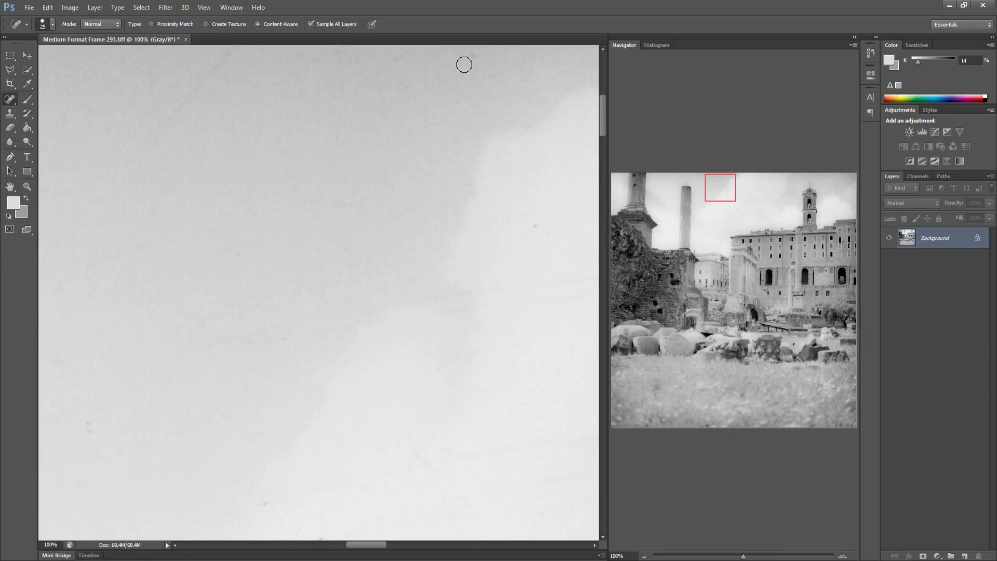
pyautogui.moveTo(484, 60); pyautogui.dragTo(483, 61)
# Remove the dust specks and the short smudge from the left part of the bright cloud
pyautogui.moveTo(505, 271); pyautogui.dragTo(418, 249)
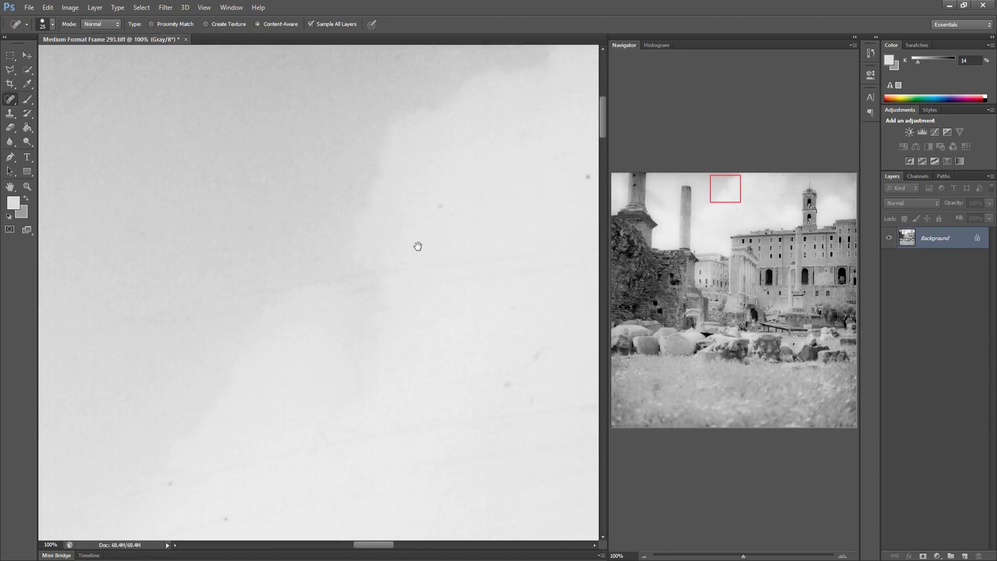
pyautogui.moveTo(507, 378)
pyautogui.mouseDown()
pyautogui.moveTo(549, 349)
pyautogui.moveTo(538, 387)
pyautogui.mouseUp()
pyautogui.moveTo(442, 202); pyautogui.dragTo(435, 212)
pyautogui.moveTo(500, 233)
pyautogui.mouseDown()
pyautogui.moveTo(412, 224)
pyautogui.moveTo(379, 231)
pyautogui.mouseUp()
pyautogui.moveTo(453, 176); pyautogui.dragTo(441, 185)
pyautogui.moveTo(507, 115); pyautogui.dragTo(508, 115)
pyautogui.moveTo(465, 456); pyautogui.dragTo(465, 456)
pyautogui.click(468, 396)
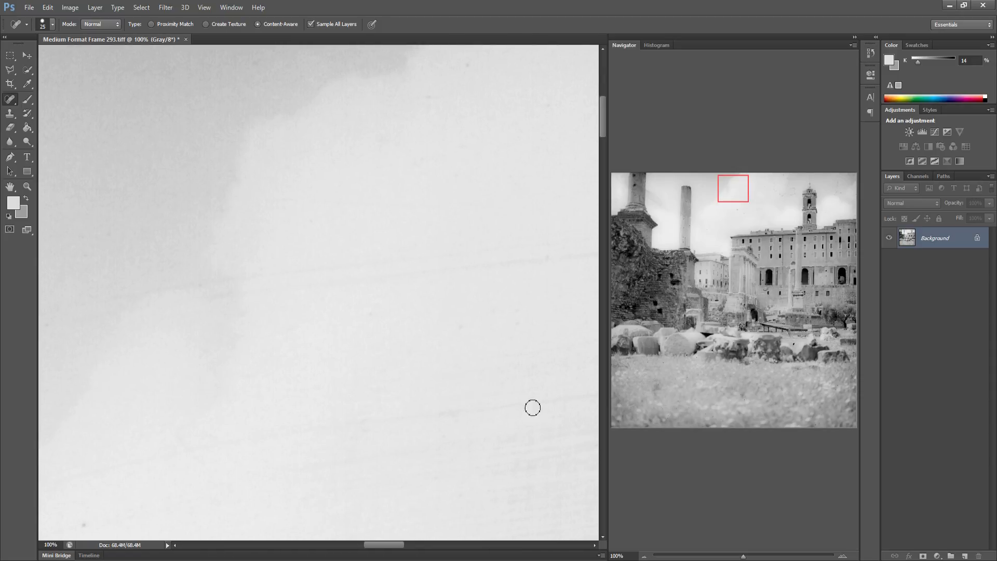
# Heal the few faint specks farther right in the cloud, above its streaky area
pyautogui.moveTo(520, 400); pyautogui.dragTo(384, 398)
pyautogui.moveTo(498, 325); pyautogui.dragTo(498, 325)
pyautogui.click(490, 230)
pyautogui.moveTo(558, 219); pyautogui.dragTo(558, 220)
# Heal the diagonal row of dark specks and the isolated spots around the cloud's faint streaks
pyautogui.moveTo(515, 302); pyautogui.dragTo(354, 288)
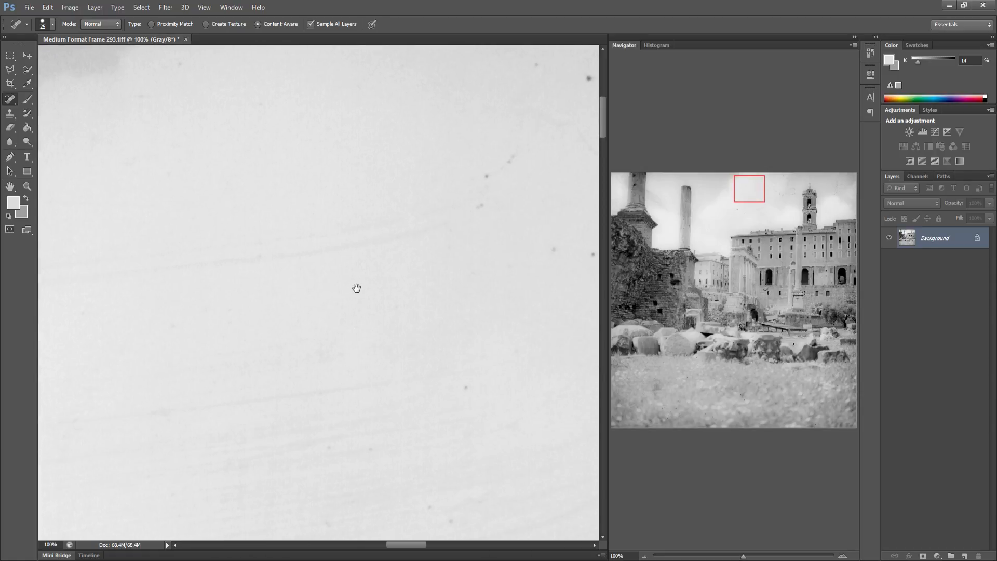
pyautogui.moveTo(465, 389); pyautogui.dragTo(466, 389)
pyautogui.moveTo(457, 518); pyautogui.dragTo(452, 519)
pyautogui.moveTo(368, 447); pyautogui.dragTo(368, 447)
pyautogui.moveTo(481, 208)
pyautogui.mouseDown()
pyautogui.moveTo(493, 174)
pyautogui.moveTo(517, 157)
pyautogui.mouseUp()
pyautogui.moveTo(554, 256); pyautogui.dragTo(553, 257)
# Remove the dark dust spots from the sky left of the looping hair mark
pyautogui.moveTo(536, 296)
pyautogui.mouseDown()
pyautogui.moveTo(406, 304)
pyautogui.moveTo(487, 277)
pyautogui.moveTo(441, 252)
pyautogui.moveTo(415, 268)
pyautogui.mouseUp()
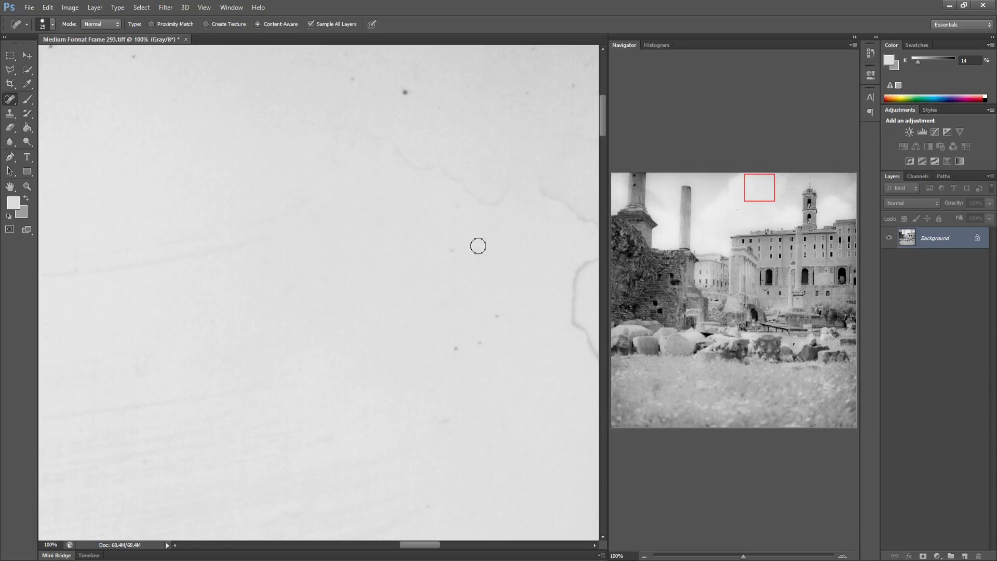
pyautogui.moveTo(459, 352); pyautogui.dragTo(459, 352)
pyautogui.click(479, 345)
pyautogui.click(498, 315)
pyautogui.click(353, 82)
pyautogui.moveTo(296, 212); pyautogui.dragTo(341, 246)
pyautogui.click(182, 90)
pyautogui.click(94, 79)
# Heal the dark specks along the photo's top edge above the looping hair mark
pyautogui.moveTo(421, 223); pyautogui.dragTo(341, 195)
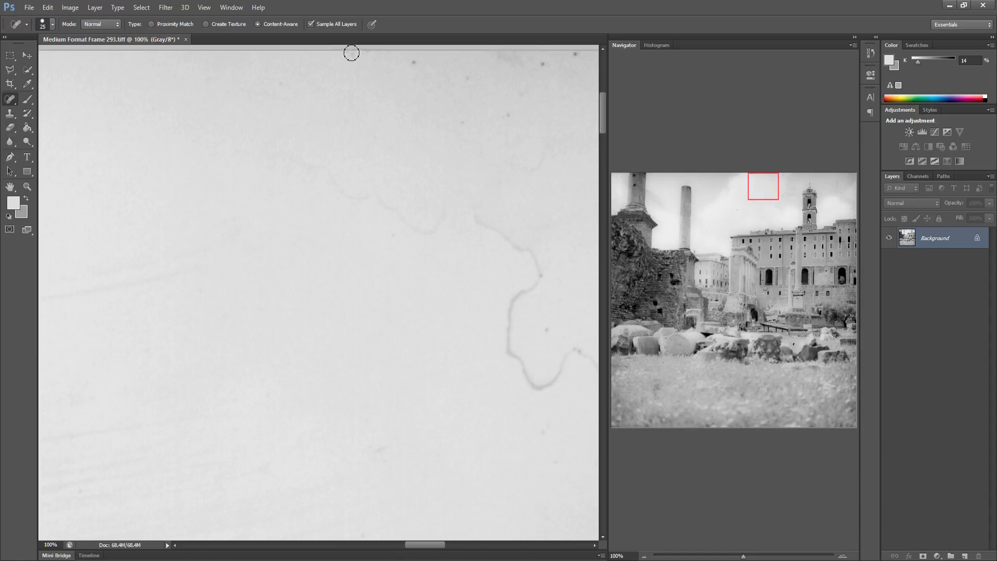
pyautogui.click(415, 63)
pyautogui.click(463, 78)
pyautogui.click(509, 116)
pyautogui.click(542, 64)
pyautogui.click(569, 54)
pyautogui.moveTo(438, 110)
pyautogui.mouseDown()
pyautogui.moveTo(453, 129)
pyautogui.moveTo(483, 129)
pyautogui.mouseUp()
pyautogui.click(465, 122)
# Paint out the long looping hair mark in the sky, including its leftover traces and right-hand end
pyautogui.moveTo(390, 222)
pyautogui.mouseDown()
pyautogui.moveTo(414, 232)
pyautogui.moveTo(471, 214)
pyautogui.moveTo(537, 262)
pyautogui.moveTo(539, 280)
pyautogui.moveTo(504, 329)
pyautogui.moveTo(529, 380)
pyautogui.moveTo(545, 390)
pyautogui.moveTo(590, 353)
pyautogui.mouseUp()
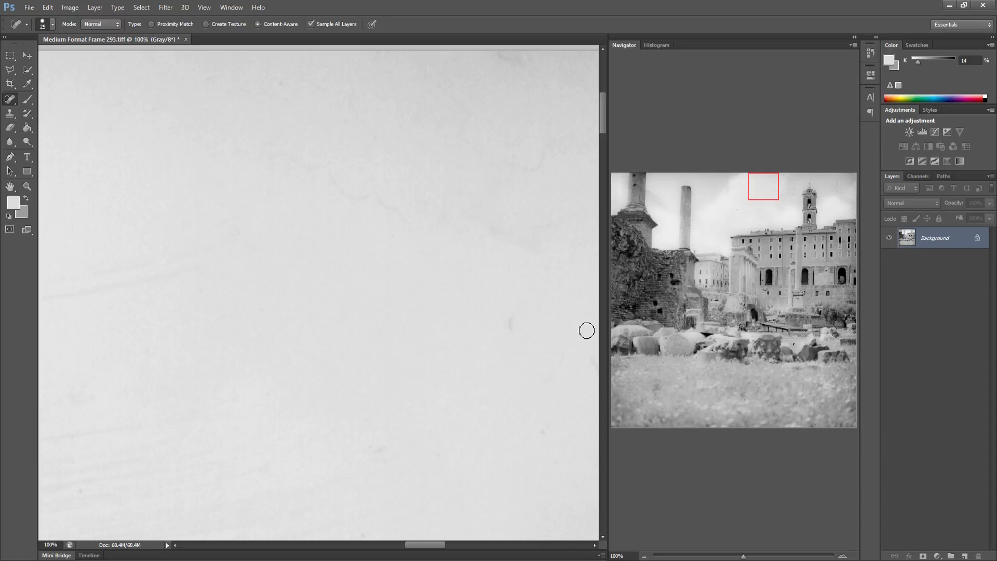
pyautogui.moveTo(514, 313); pyautogui.dragTo(511, 337)
pyautogui.moveTo(519, 258); pyautogui.dragTo(414, 245)
pyautogui.moveTo(465, 349)
pyautogui.mouseDown()
pyautogui.moveTo(504, 391)
pyautogui.moveTo(496, 429)
pyautogui.moveTo(522, 435)
pyautogui.moveTo(488, 432)
pyautogui.moveTo(536, 464)
pyautogui.moveTo(555, 460)
pyautogui.moveTo(564, 432)
pyautogui.moveTo(588, 431)
pyautogui.mouseUp()
pyautogui.moveTo(572, 476); pyautogui.dragTo(589, 474)
pyautogui.click(548, 138)
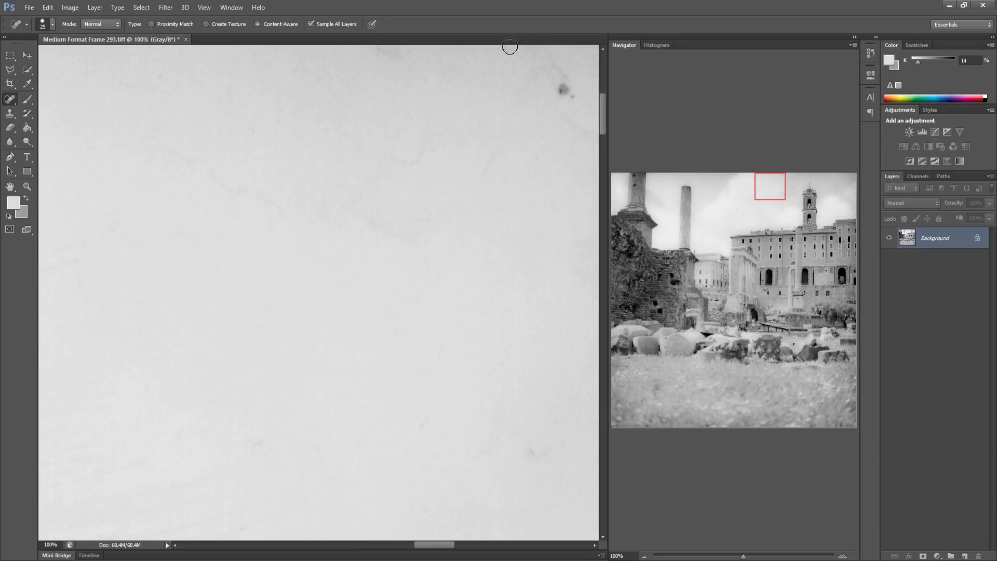
# Remove the dark blob with its curved hair near the top edge, plus the adjoining faint line and specks
pyautogui.moveTo(536, 51)
pyautogui.mouseDown()
pyautogui.moveTo(559, 75)
pyautogui.moveTo(563, 95)
pyautogui.mouseUp()
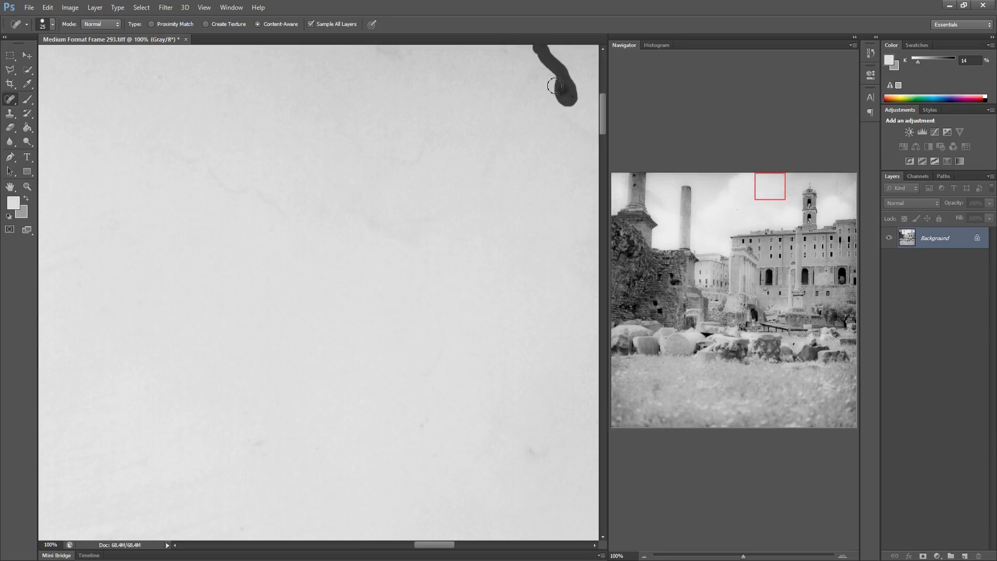
pyautogui.click(560, 130)
pyautogui.moveTo(518, 193); pyautogui.dragTo(416, 185)
pyautogui.click(466, 86)
pyautogui.moveTo(468, 66); pyautogui.dragTo(500, 53)
pyautogui.click(471, 50)
pyautogui.moveTo(422, 86)
pyautogui.mouseDown()
pyautogui.moveTo(438, 123)
pyautogui.moveTo(490, 142)
pyautogui.moveTo(528, 191)
pyautogui.moveTo(506, 211)
pyautogui.moveTo(493, 273)
pyautogui.moveTo(555, 231)
pyautogui.mouseUp()
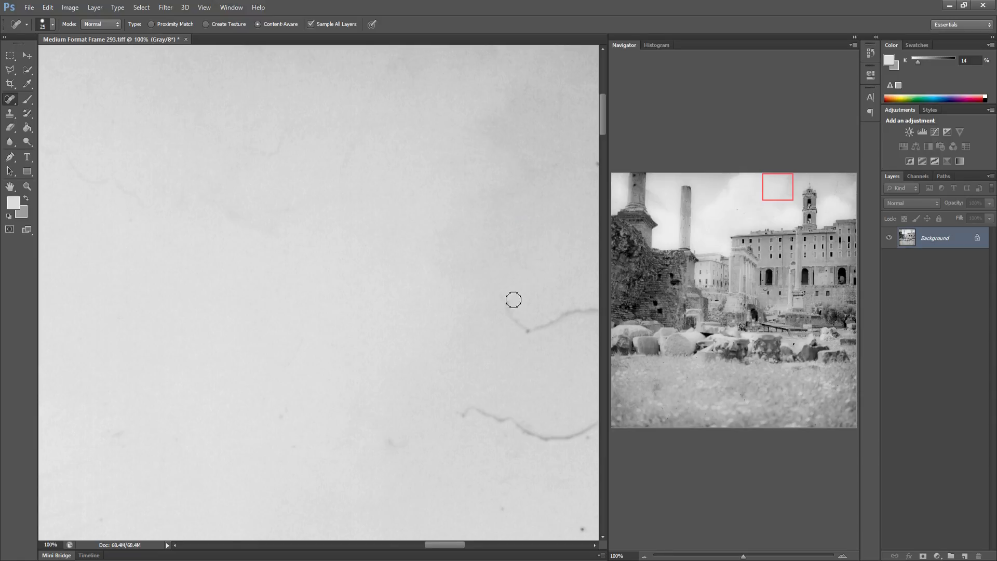
# Paint out the two wavy hair marks in the sky left of the bell tower and heal the specks near them
pyautogui.moveTo(507, 298)
pyautogui.mouseDown()
pyautogui.moveTo(518, 333)
pyautogui.moveTo(549, 319)
pyautogui.mouseUp()
pyautogui.moveTo(459, 418)
pyautogui.mouseDown()
pyautogui.moveTo(526, 436)
pyautogui.moveTo(570, 433)
pyautogui.mouseUp()
pyautogui.moveTo(523, 405); pyautogui.dragTo(405, 397)
pyautogui.moveTo(444, 427)
pyautogui.mouseDown()
pyautogui.moveTo(505, 400)
pyautogui.moveTo(496, 370)
pyautogui.moveTo(517, 318)
pyautogui.mouseUp()
pyautogui.moveTo(427, 317)
pyautogui.mouseDown()
pyautogui.moveTo(445, 305)
pyautogui.moveTo(510, 313)
pyautogui.moveTo(500, 321)
pyautogui.mouseUp()
pyautogui.moveTo(499, 387); pyautogui.dragTo(524, 415)
pyautogui.moveTo(389, 405); pyautogui.dragTo(419, 422)
pyautogui.click(461, 517)
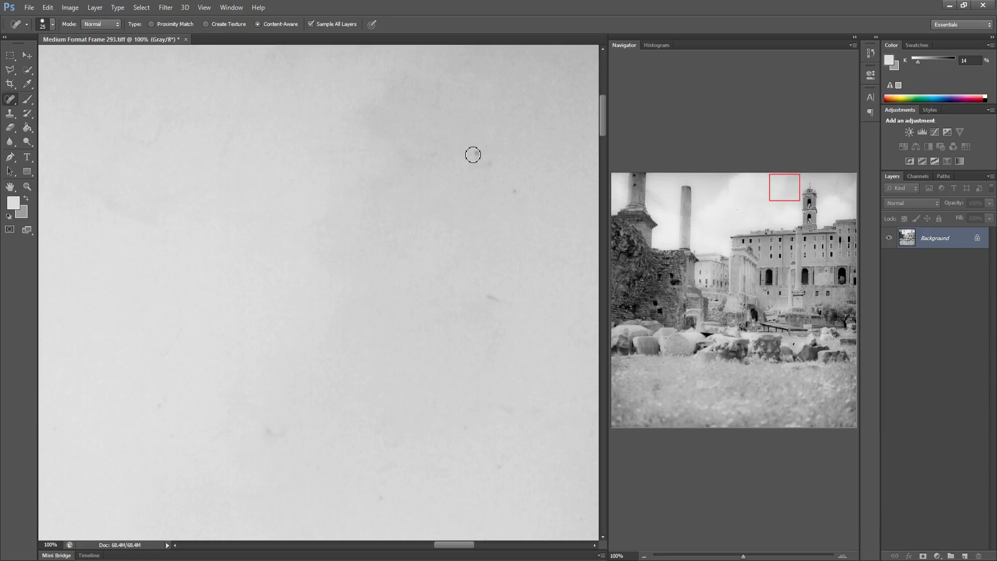
# Heal the specks above the bell tower's cornice and in the open sky to the right of its spire
pyautogui.moveTo(480, 296)
pyautogui.mouseDown()
pyautogui.moveTo(495, 304)
pyautogui.moveTo(522, 289)
pyautogui.moveTo(374, 269)
pyautogui.mouseUp()
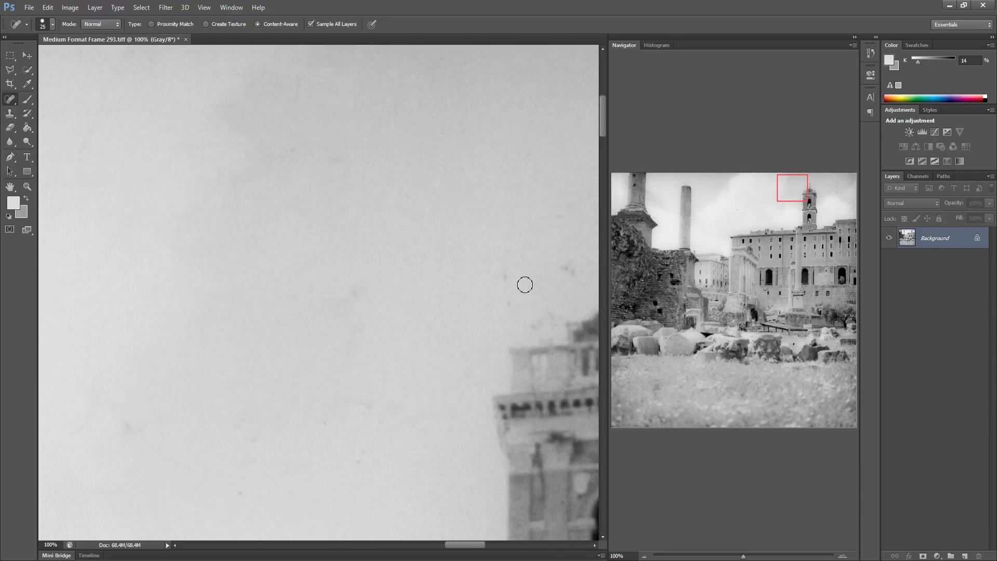
pyautogui.moveTo(554, 270)
pyautogui.mouseDown()
pyautogui.moveTo(574, 270)
pyautogui.moveTo(558, 285)
pyautogui.mouseUp()
pyautogui.moveTo(521, 233); pyautogui.dragTo(357, 220)
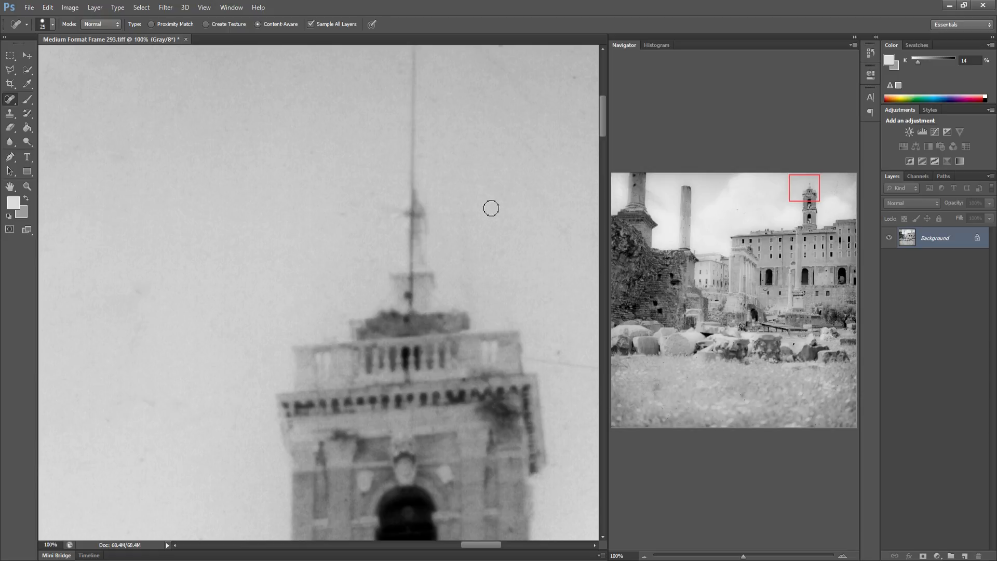
pyautogui.moveTo(508, 231); pyautogui.dragTo(363, 229)
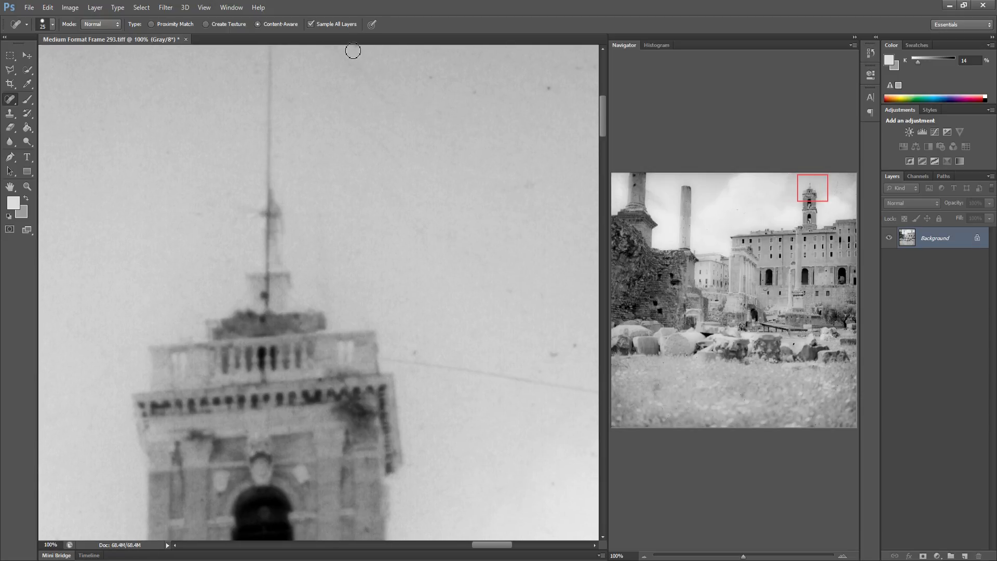
pyautogui.moveTo(428, 79); pyautogui.dragTo(452, 82)
pyautogui.click(471, 91)
pyautogui.click(541, 92)
pyautogui.moveTo(440, 249)
pyautogui.mouseDown()
pyautogui.moveTo(457, 253)
pyautogui.moveTo(411, 227)
pyautogui.moveTo(459, 242)
pyautogui.mouseUp()
pyautogui.moveTo(525, 189); pyautogui.dragTo(534, 182)
# Paint out the thin dark line running right from the bell tower's balustrade and heal the specks above it
pyautogui.moveTo(394, 359); pyautogui.dragTo(576, 393)
pyautogui.moveTo(551, 352); pyautogui.dragTo(574, 350)
pyautogui.click(574, 343)
pyautogui.click(512, 291)
pyautogui.click(524, 315)
# Remove the remaining right-hand stretch of the thin line and heal the dark specks around it
pyautogui.moveTo(517, 318); pyautogui.dragTo(414, 316)
pyautogui.click(538, 354)
pyautogui.moveTo(550, 366); pyautogui.dragTo(561, 371)
pyautogui.click(554, 347)
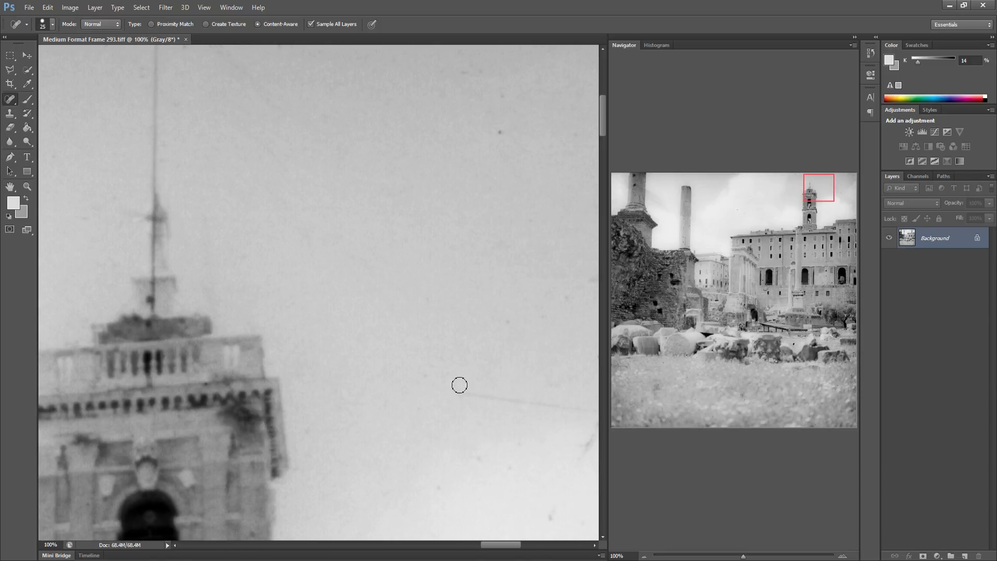
pyautogui.moveTo(440, 388); pyautogui.dragTo(584, 411)
pyautogui.click(503, 139)
# Heal the scattered specks and short scratches in the sky further right of the bell tower
pyautogui.moveTo(522, 333); pyautogui.dragTo(402, 311)
pyautogui.click(498, 58)
pyautogui.click(530, 55)
pyautogui.moveTo(543, 158)
pyautogui.mouseDown()
pyautogui.moveTo(536, 202)
pyautogui.moveTo(512, 197)
pyautogui.moveTo(532, 229)
pyautogui.moveTo(514, 220)
pyautogui.mouseUp()
pyautogui.moveTo(486, 252); pyautogui.dragTo(482, 256)
pyautogui.moveTo(423, 291)
pyautogui.mouseDown()
pyautogui.moveTo(472, 263)
pyautogui.moveTo(523, 252)
pyautogui.moveTo(525, 262)
pyautogui.moveTo(491, 286)
pyautogui.mouseUp()
pyautogui.moveTo(519, 272)
pyautogui.mouseDown()
pyautogui.moveTo(510, 280)
pyautogui.moveTo(526, 268)
pyautogui.mouseUp()
pyautogui.moveTo(519, 310); pyautogui.dragTo(471, 345)
pyautogui.moveTo(453, 444)
pyautogui.mouseDown()
pyautogui.moveTo(490, 378)
pyautogui.moveTo(537, 333)
pyautogui.moveTo(559, 340)
pyautogui.mouseUp()
# Paint out the short diagonal scratch, the dark speck beside it and the faint horizontal line in the right-hand sky
pyautogui.moveTo(518, 378); pyautogui.dragTo(458, 380)
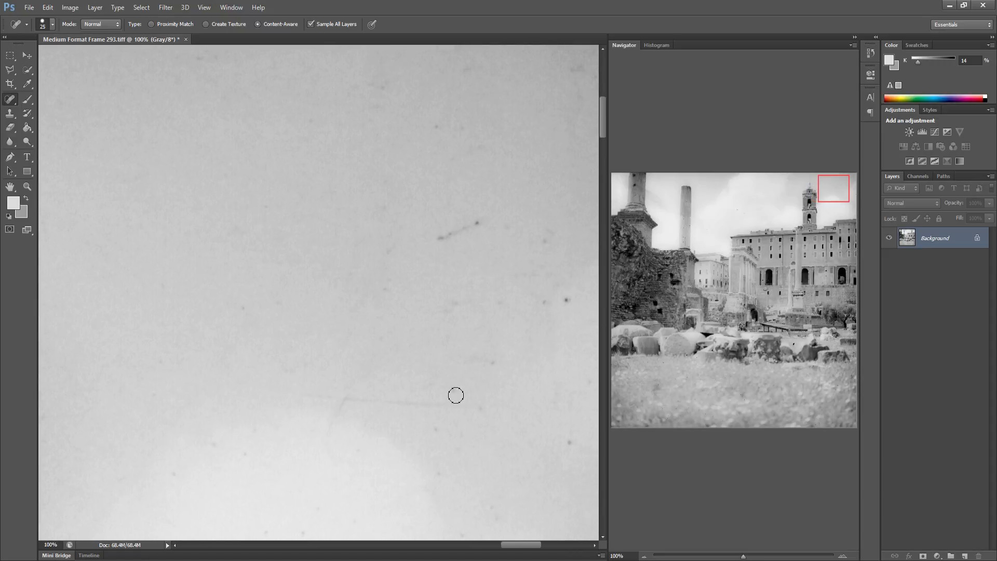
pyautogui.moveTo(483, 407); pyautogui.dragTo(483, 407)
pyautogui.moveTo(446, 305); pyautogui.dragTo(511, 304)
pyautogui.click(500, 308)
pyautogui.moveTo(435, 243); pyautogui.dragTo(490, 218)
pyautogui.moveTo(541, 244); pyautogui.dragTo(560, 226)
pyautogui.click(565, 300)
pyautogui.moveTo(348, 400); pyautogui.dragTo(478, 401)
pyautogui.click(433, 426)
# Heal the cluster of dark specks in the bright cloud along the photo's right edge
pyautogui.moveTo(494, 342); pyautogui.dragTo(367, 341)
pyautogui.click(492, 268)
pyautogui.click(492, 286)
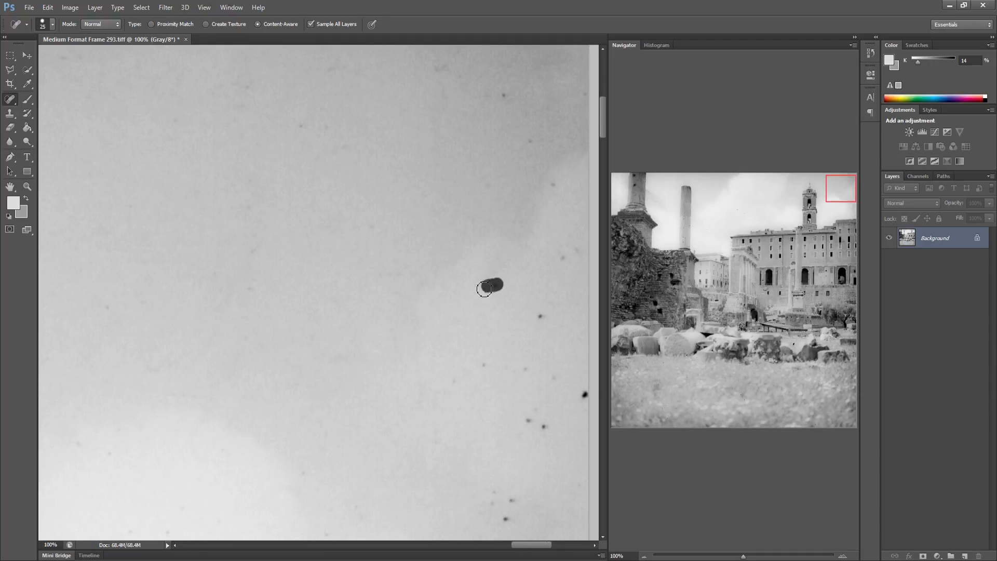
pyautogui.click(542, 316)
pyautogui.moveTo(452, 381)
pyautogui.mouseDown()
pyautogui.moveTo(483, 364)
pyautogui.moveTo(536, 366)
pyautogui.mouseUp()
pyautogui.click(496, 361)
pyautogui.click(582, 395)
pyautogui.moveTo(530, 412); pyautogui.dragTo(526, 418)
pyautogui.click(542, 426)
pyautogui.click(529, 419)
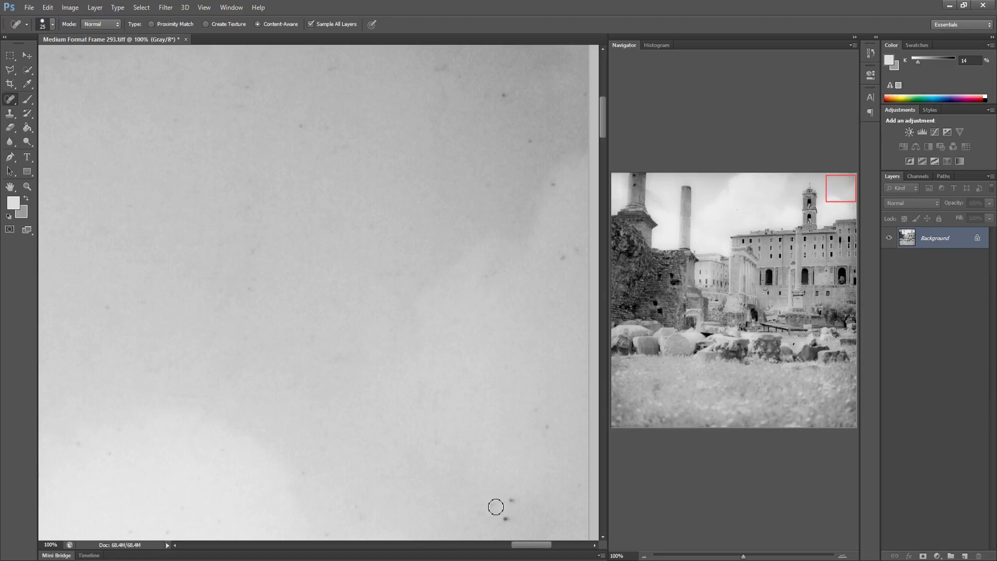
# Heal the pair of dark specks below the cleaned cluster near the right edge, plus the faint ones above them
pyautogui.click(512, 501)
pyautogui.click(505, 519)
pyautogui.moveTo(539, 431); pyautogui.dragTo(554, 422)
pyautogui.click(536, 408)
# Heal the specks scattered across the darker sky in the upper part of the photo's right side
pyautogui.click(498, 183)
pyautogui.click(502, 95)
pyautogui.click(485, 91)
pyautogui.click(441, 93)
pyautogui.click(439, 72)
pyautogui.click(302, 126)
pyautogui.click(331, 75)
pyautogui.click(346, 150)
# Heal the dark specks along the photo's top edge near its upper-right corner
pyautogui.moveTo(523, 127); pyautogui.dragTo(436, 171)
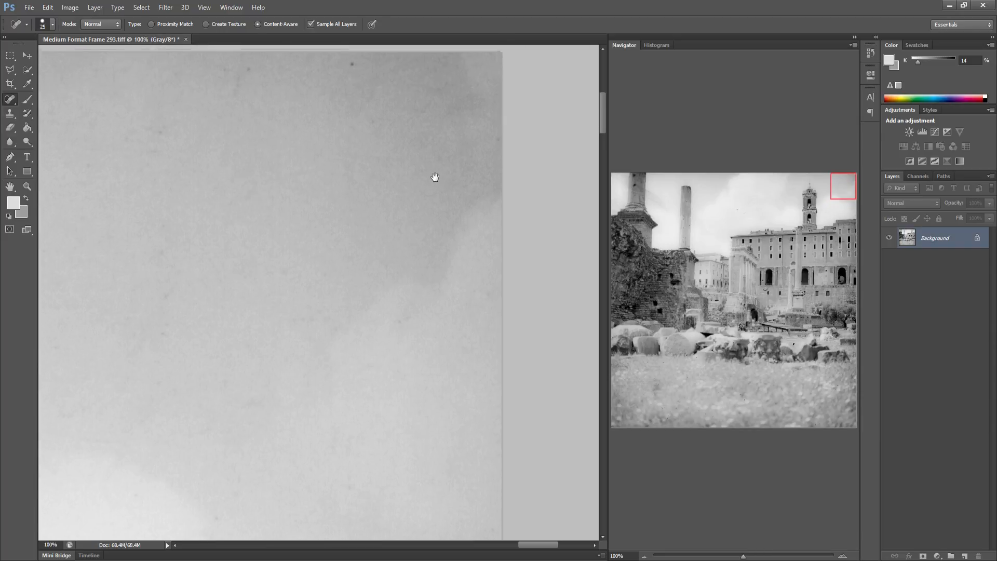
pyautogui.click(344, 73)
pyautogui.click(247, 83)
pyautogui.moveTo(233, 79); pyautogui.dragTo(231, 117)
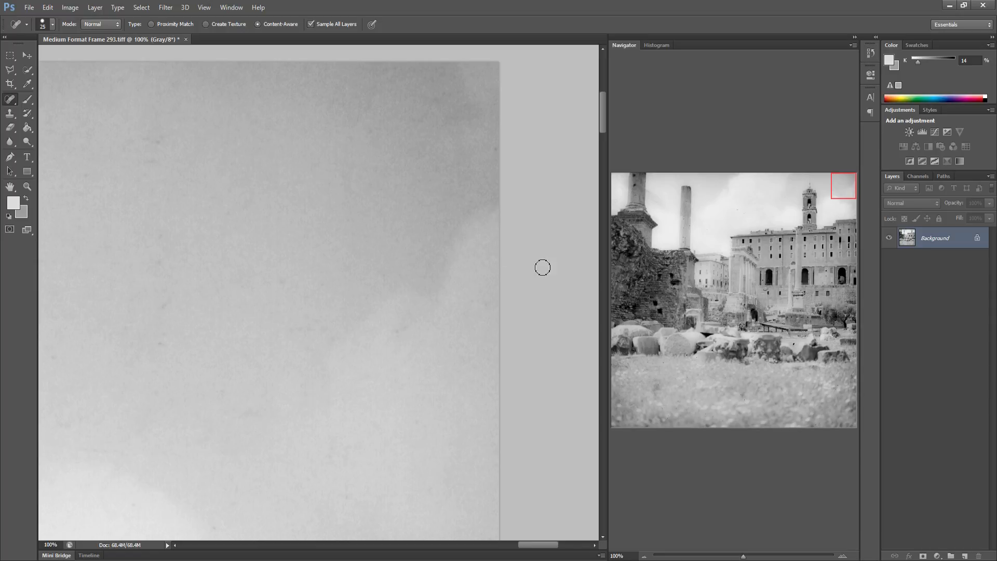
# Move to the large column at the photo's left edge and heal specks in the adjacent sky and on its shaft
pyautogui.click(620, 209)
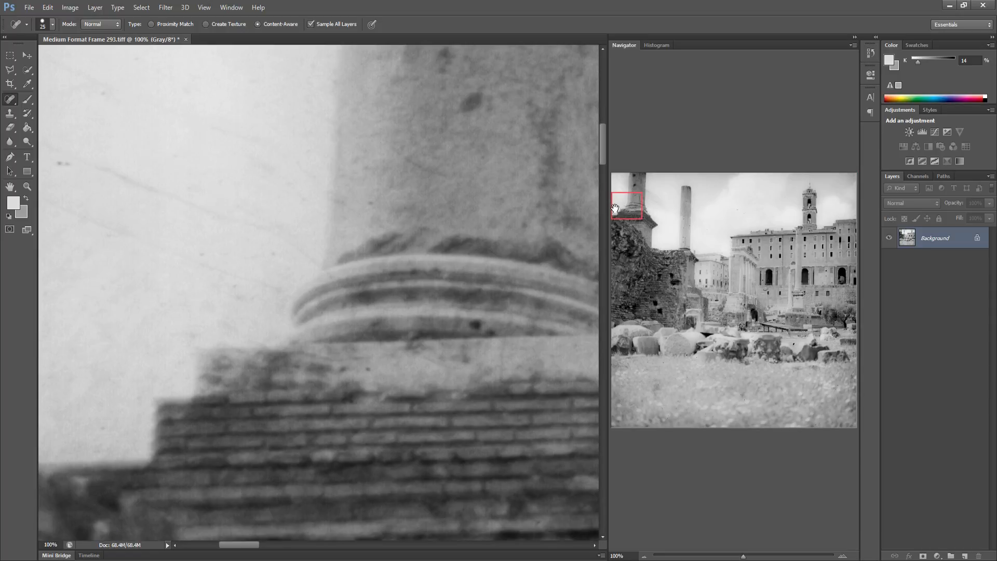
pyautogui.moveTo(208, 275); pyautogui.dragTo(261, 289)
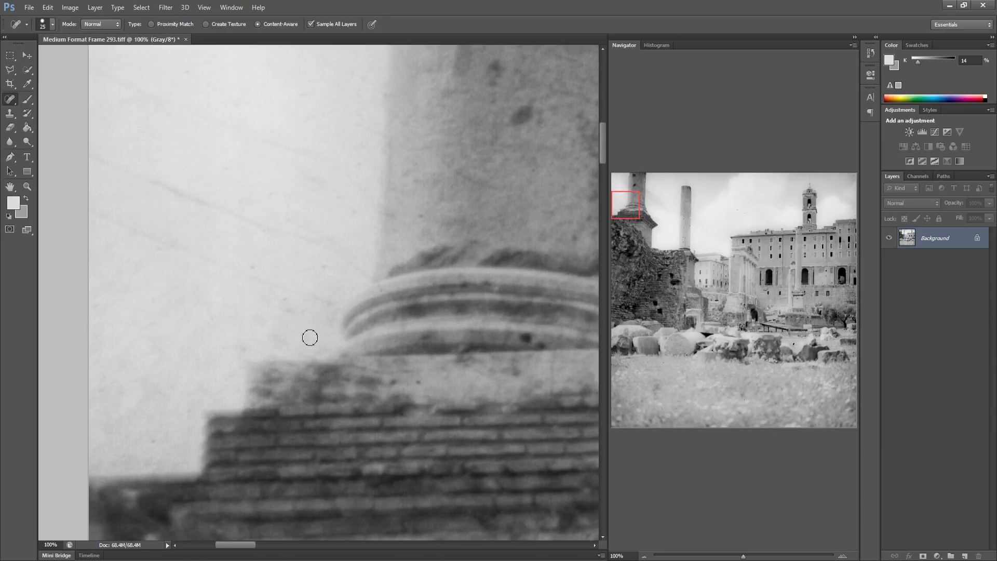
pyautogui.click(253, 266)
pyautogui.moveTo(399, 323); pyautogui.dragTo(282, 327)
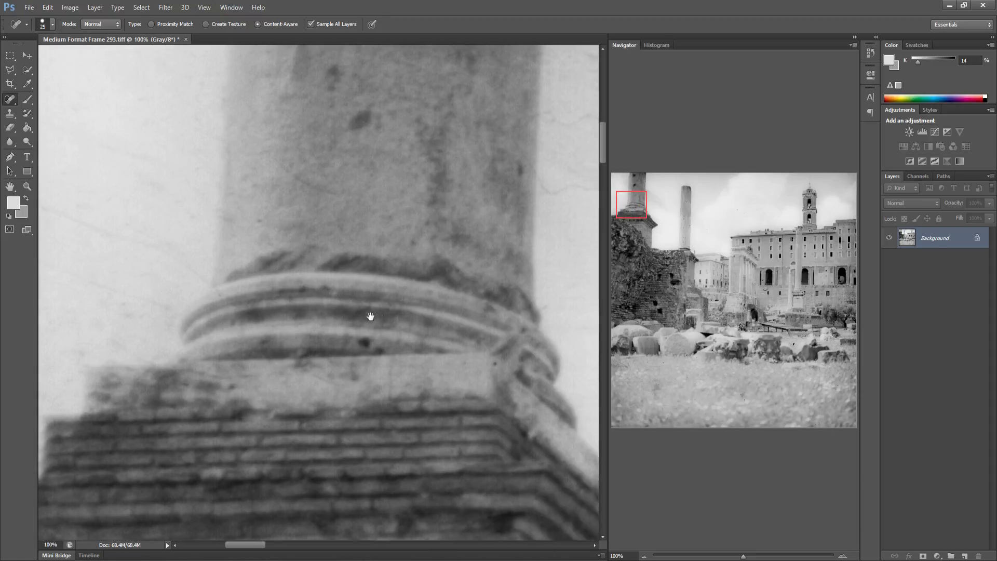
pyautogui.click(374, 107)
pyautogui.click(446, 211)
# Paint out the long faint hair and the shorter mark right of the large column, and heal the small specks below
pyautogui.moveTo(451, 207); pyautogui.dragTo(280, 204)
pyautogui.moveTo(375, 188)
pyautogui.mouseDown()
pyautogui.moveTo(427, 194)
pyautogui.moveTo(470, 249)
pyautogui.moveTo(552, 303)
pyautogui.moveTo(573, 301)
pyautogui.mouseUp()
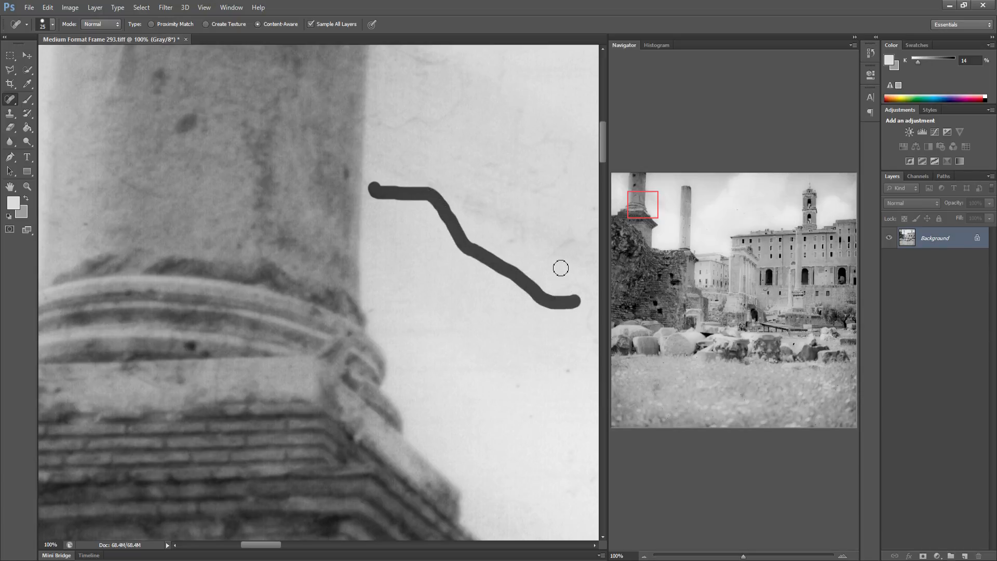
pyautogui.moveTo(373, 123)
pyautogui.mouseDown()
pyautogui.moveTo(411, 126)
pyautogui.moveTo(426, 105)
pyautogui.moveTo(423, 63)
pyautogui.moveTo(454, 70)
pyautogui.moveTo(464, 115)
pyautogui.mouseUp()
pyautogui.moveTo(493, 249); pyautogui.dragTo(341, 244)
pyautogui.moveTo(419, 362); pyautogui.dragTo(427, 366)
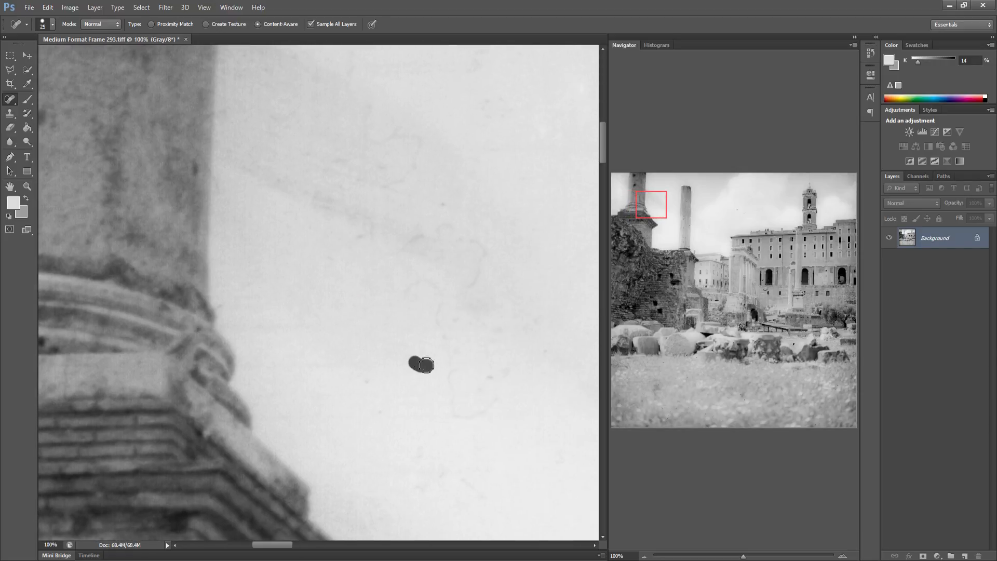
pyautogui.moveTo(363, 383); pyautogui.dragTo(384, 374)
# Remove the wavy and curled hair marks and nearby specks in the sky to the right of the large column
pyautogui.moveTo(473, 236)
pyautogui.mouseDown()
pyautogui.moveTo(475, 271)
pyautogui.moveTo(440, 340)
pyautogui.moveTo(463, 413)
pyautogui.moveTo(491, 411)
pyautogui.moveTo(510, 371)
pyautogui.moveTo(502, 357)
pyautogui.moveTo(545, 344)
pyautogui.mouseUp()
pyautogui.click(470, 305)
pyautogui.moveTo(441, 310); pyautogui.dragTo(514, 331)
pyautogui.moveTo(482, 244); pyautogui.dragTo(453, 305)
pyautogui.moveTo(397, 257); pyautogui.dragTo(436, 225)
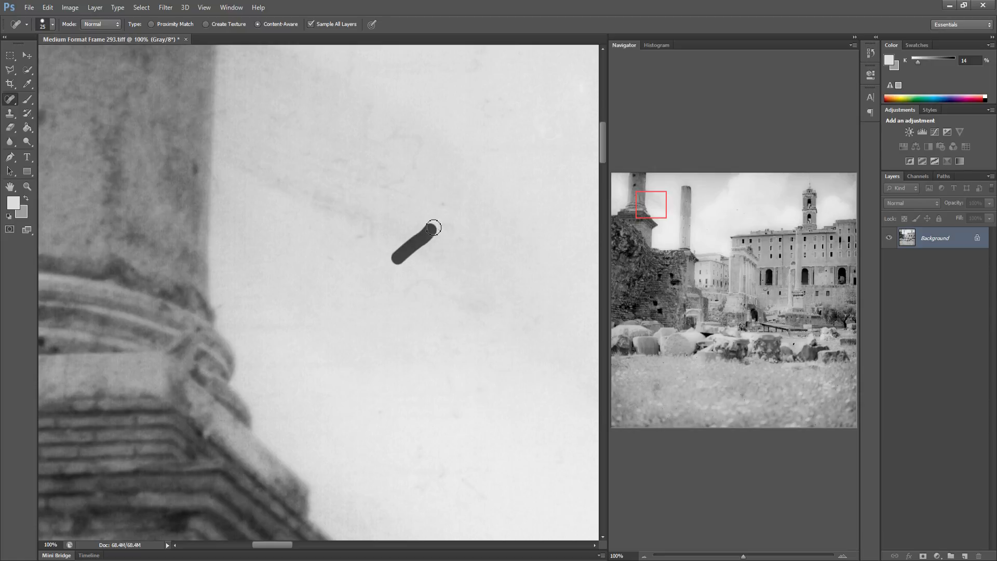
pyautogui.moveTo(329, 251); pyautogui.dragTo(384, 214)
pyautogui.moveTo(352, 178)
pyautogui.mouseDown()
pyautogui.moveTo(400, 186)
pyautogui.moveTo(417, 150)
pyautogui.moveTo(366, 137)
pyautogui.moveTo(394, 106)
pyautogui.mouseUp()
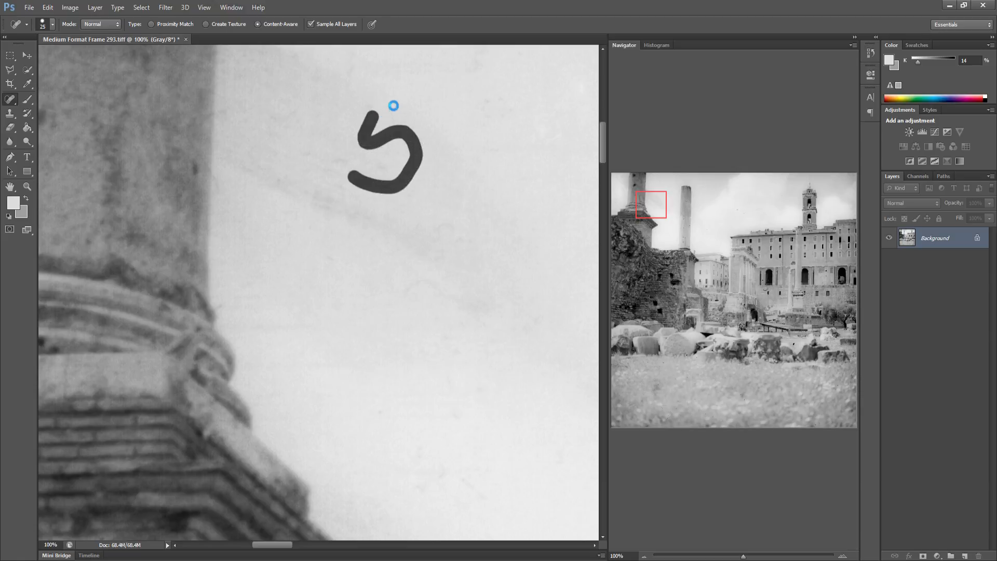
# Heal the faint marks and specks higher in the sky between the large column and the fluted column
pyautogui.moveTo(394, 144); pyautogui.dragTo(358, 252)
pyautogui.moveTo(332, 91); pyautogui.dragTo(317, 213)
pyautogui.moveTo(458, 157)
pyautogui.mouseDown()
pyautogui.moveTo(443, 189)
pyautogui.moveTo(456, 214)
pyautogui.mouseUp()
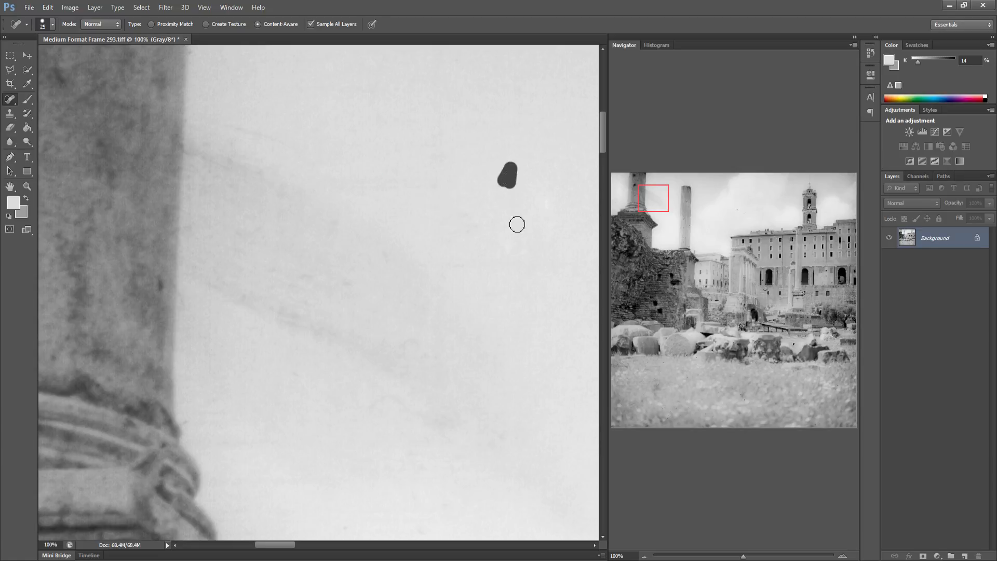
pyautogui.moveTo(516, 322); pyautogui.dragTo(356, 325)
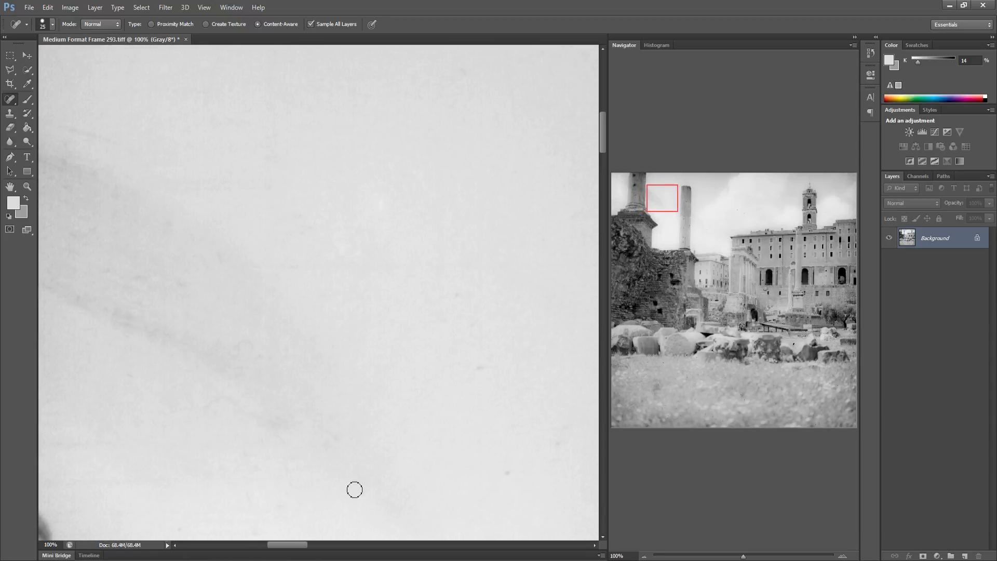
pyautogui.moveTo(453, 465); pyautogui.dragTo(392, 444)
pyautogui.click(450, 463)
pyautogui.click(496, 432)
pyautogui.click(428, 356)
# Heal the remaining small specks across the sky on the left side of the fluted column
pyautogui.moveTo(495, 412); pyautogui.dragTo(351, 360)
pyautogui.click(465, 238)
pyautogui.click(275, 521)
pyautogui.click(260, 510)
pyautogui.click(323, 523)
pyautogui.click(341, 499)
pyautogui.click(432, 484)
pyautogui.click(518, 444)
pyautogui.click(549, 472)
pyautogui.click(555, 434)
# Heal the specks in the sky immediately right of the fluted column
pyautogui.moveTo(544, 429)
pyautogui.mouseDown()
pyautogui.moveTo(527, 413)
pyautogui.moveTo(383, 405)
pyautogui.mouseUp()
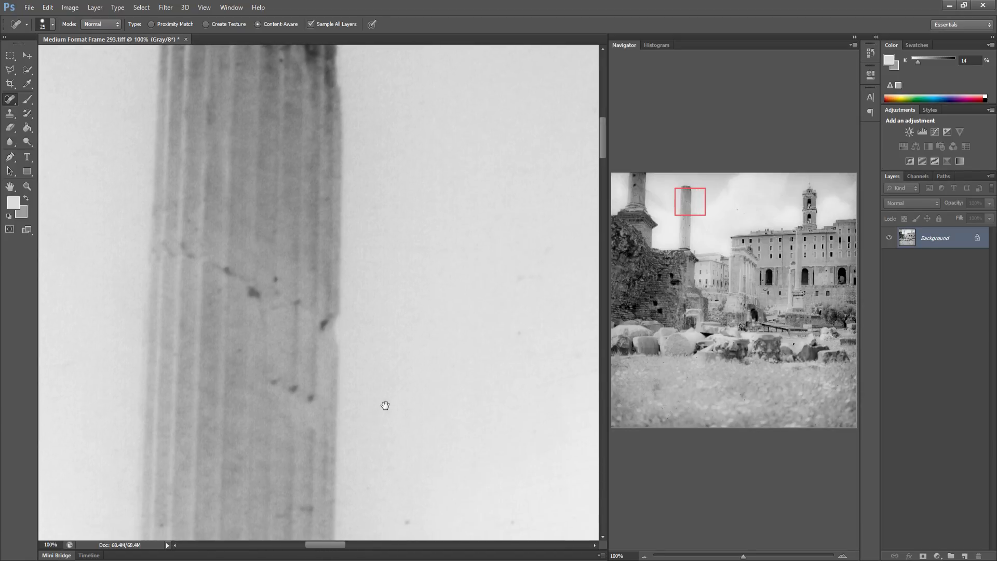
pyautogui.click(401, 521)
pyautogui.moveTo(485, 453); pyautogui.dragTo(329, 440)
pyautogui.moveTo(480, 366); pyautogui.dragTo(393, 372)
pyautogui.click(515, 227)
pyautogui.click(571, 263)
# Paint out the small loop-shaped hair mark and the dark speck beside it in the bright central sky
pyautogui.moveTo(544, 343); pyautogui.dragTo(390, 371)
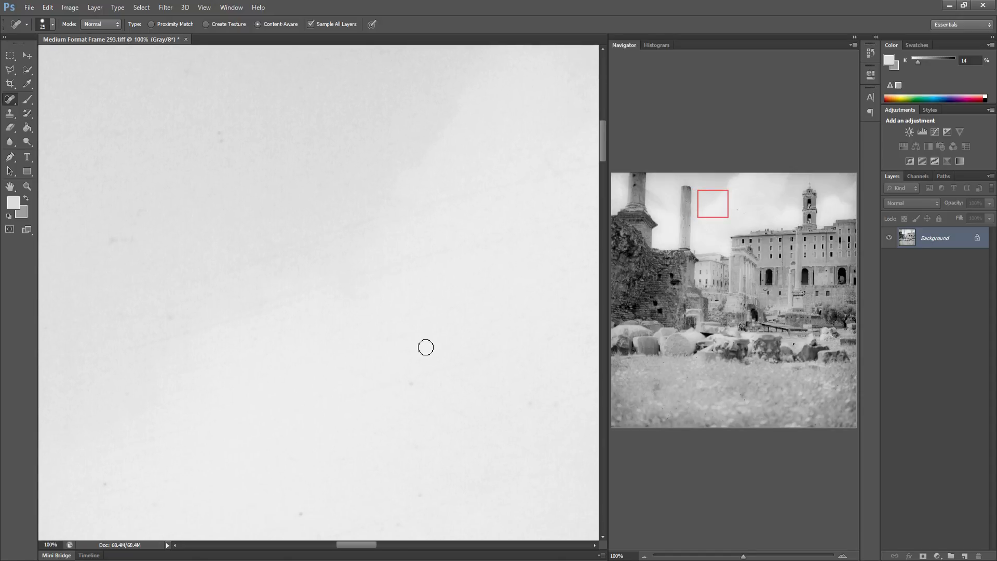
pyautogui.moveTo(457, 352); pyautogui.dragTo(391, 335)
pyautogui.moveTo(454, 378)
pyautogui.mouseDown()
pyautogui.moveTo(478, 380)
pyautogui.moveTo(392, 345)
pyautogui.mouseUp()
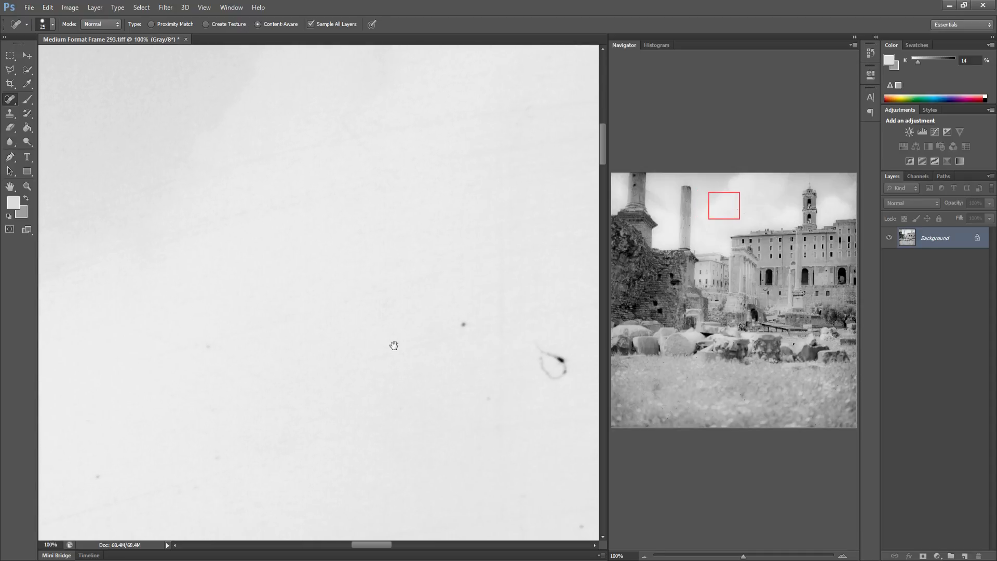
pyautogui.moveTo(544, 352)
pyautogui.mouseDown()
pyautogui.moveTo(562, 382)
pyautogui.moveTo(538, 357)
pyautogui.mouseUp()
pyautogui.moveTo(501, 272); pyautogui.dragTo(497, 385)
# Remove the dark speck, the short dark hair and the faint smudge in the central sky
pyautogui.moveTo(537, 357); pyautogui.dragTo(398, 340)
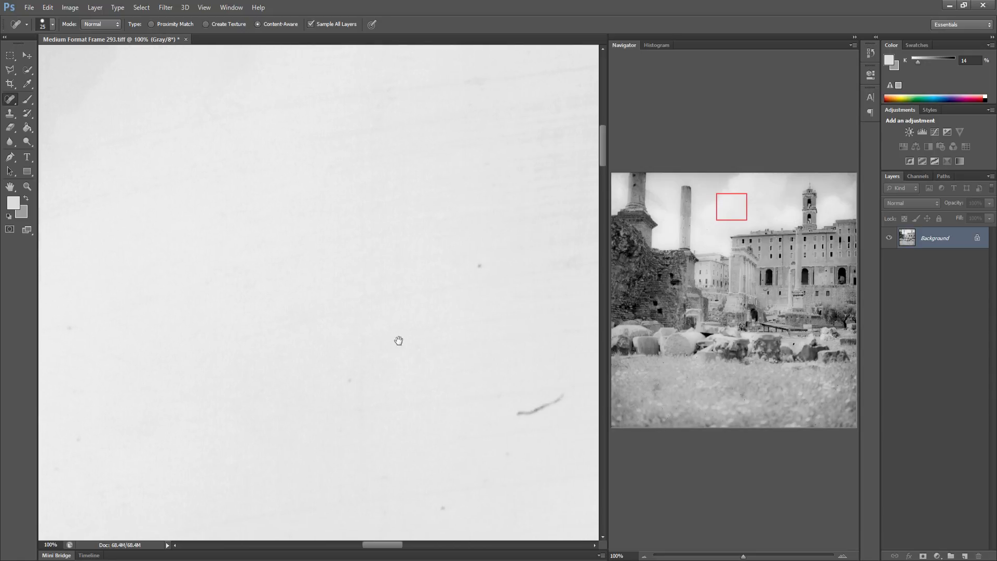
pyautogui.click(478, 265)
pyautogui.moveTo(509, 422); pyautogui.dragTo(564, 395)
pyautogui.moveTo(490, 465); pyautogui.dragTo(362, 461)
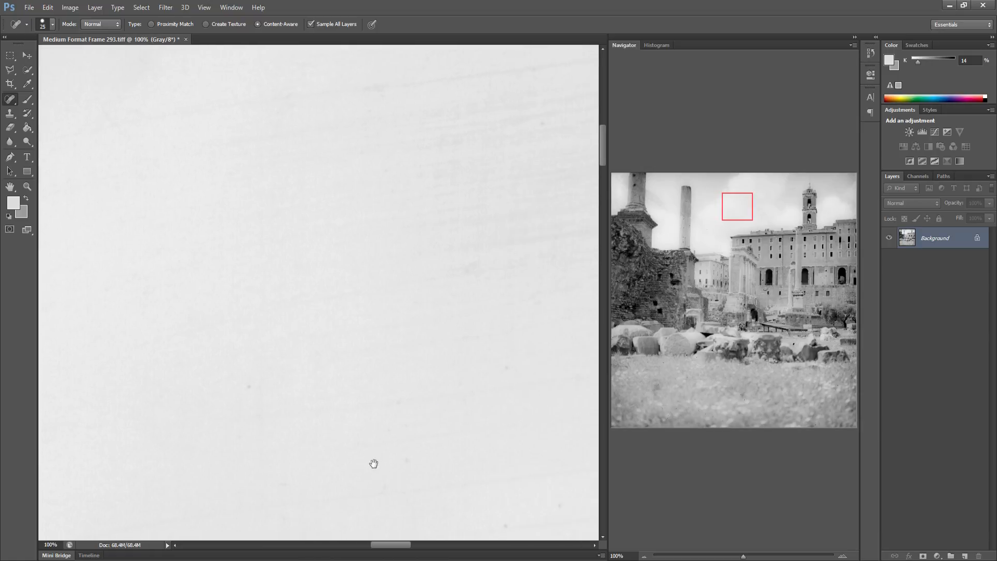
pyautogui.moveTo(434, 261); pyautogui.dragTo(451, 269)
# Paint out the faint diagonal streaks and specks in the lower part of the streaked central sky
pyautogui.moveTo(512, 438); pyautogui.dragTo(365, 449)
pyautogui.moveTo(335, 524); pyautogui.dragTo(383, 500)
pyautogui.moveTo(331, 480); pyautogui.dragTo(551, 447)
pyautogui.moveTo(502, 475); pyautogui.dragTo(585, 451)
pyautogui.moveTo(514, 450); pyautogui.dragTo(380, 449)
pyautogui.moveTo(460, 422); pyautogui.dragTo(470, 419)
pyautogui.click(461, 506)
pyautogui.click(455, 521)
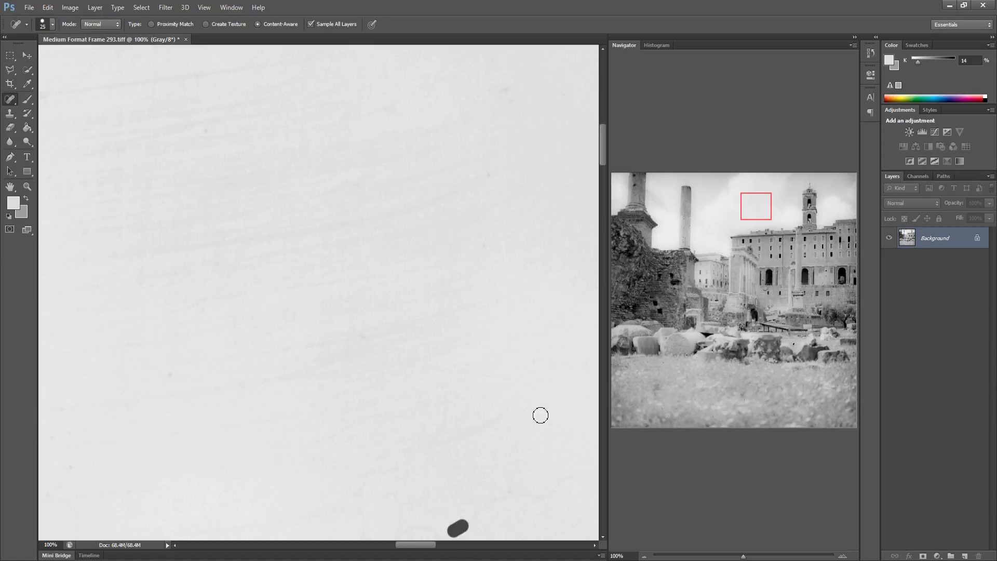
# Heal the dark specks along the soft cloud edge between the streaked sky and the bell tower
pyautogui.moveTo(518, 485)
pyautogui.mouseDown()
pyautogui.moveTo(439, 497)
pyautogui.moveTo(400, 488)
pyautogui.moveTo(442, 480)
pyautogui.mouseUp()
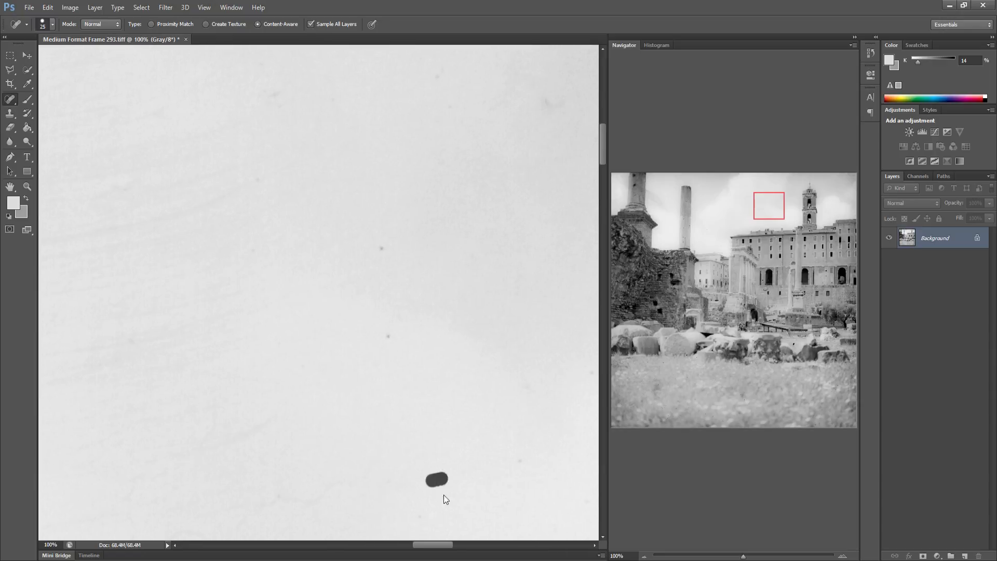
pyautogui.click(415, 518)
pyautogui.moveTo(384, 346); pyautogui.dragTo(395, 335)
pyautogui.moveTo(480, 366)
pyautogui.mouseDown()
pyautogui.moveTo(391, 356)
pyautogui.moveTo(318, 368)
pyautogui.mouseUp()
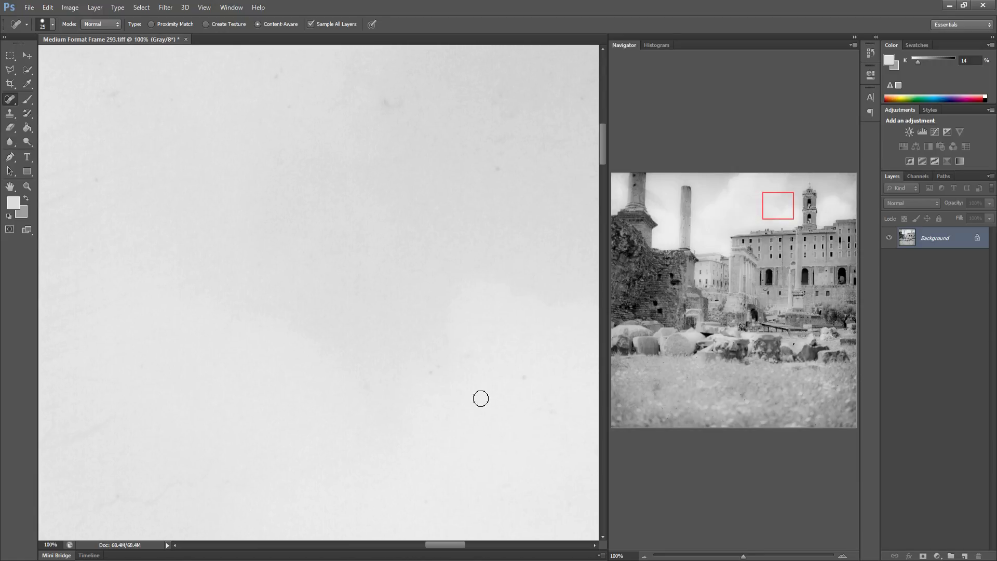
pyautogui.moveTo(428, 376); pyautogui.dragTo(451, 357)
# Heal the specks in the sky just left of the bell tower, including the dark one beside its cornice
pyautogui.moveTo(489, 438); pyautogui.dragTo(406, 404)
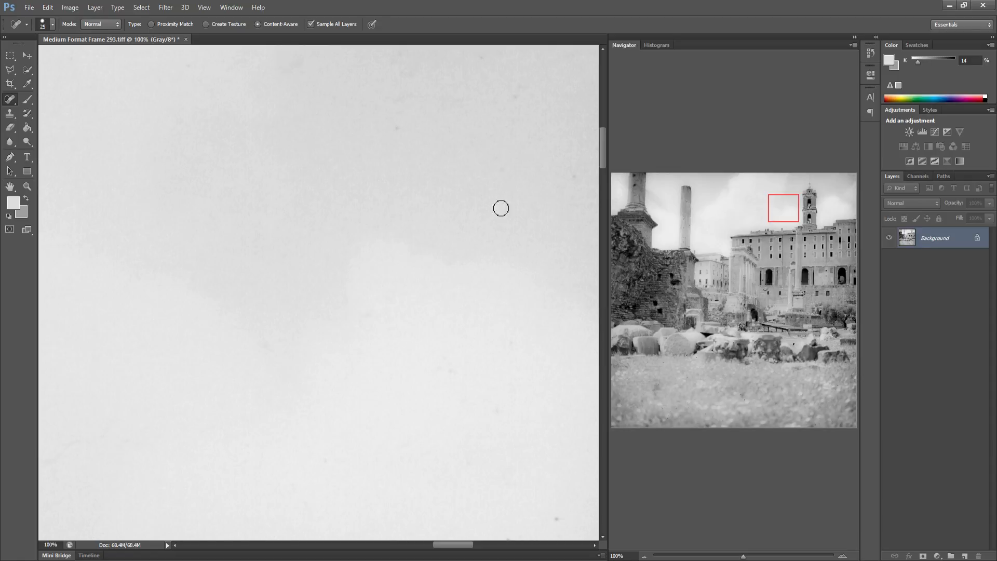
pyautogui.click(563, 149)
pyautogui.moveTo(483, 265); pyautogui.dragTo(382, 273)
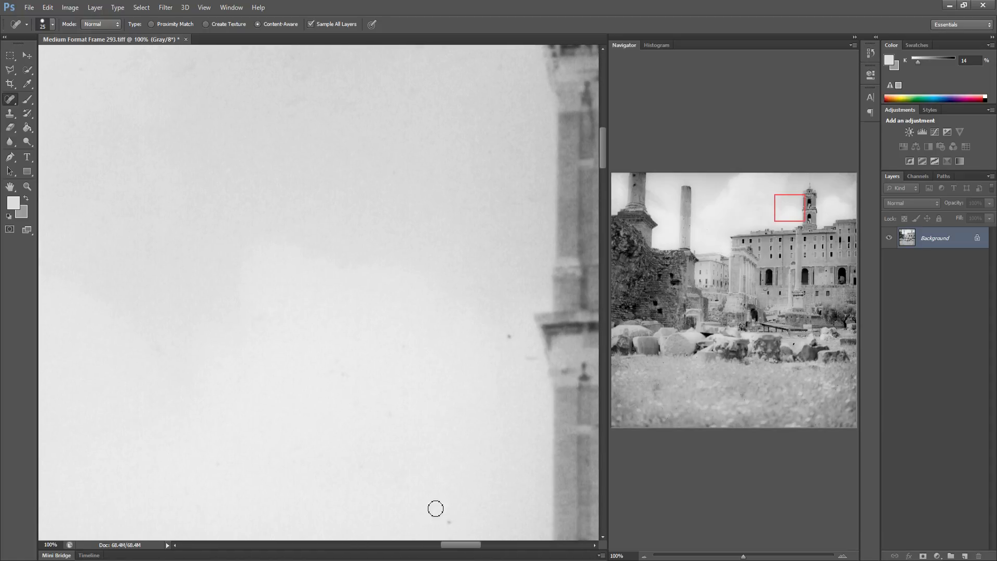
pyautogui.click(449, 524)
pyautogui.click(509, 337)
pyautogui.moveTo(526, 389); pyautogui.dragTo(528, 462)
# Heal the specks and short marks in the sky directly right of the bell tower's arched levels
pyautogui.moveTo(521, 408); pyautogui.dragTo(404, 406)
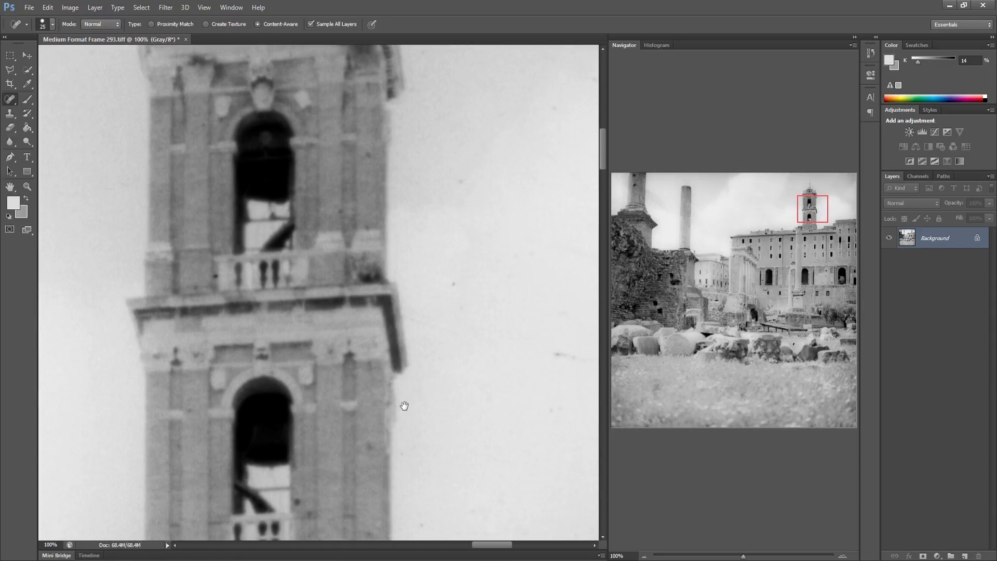
pyautogui.moveTo(449, 181); pyautogui.dragTo(470, 175)
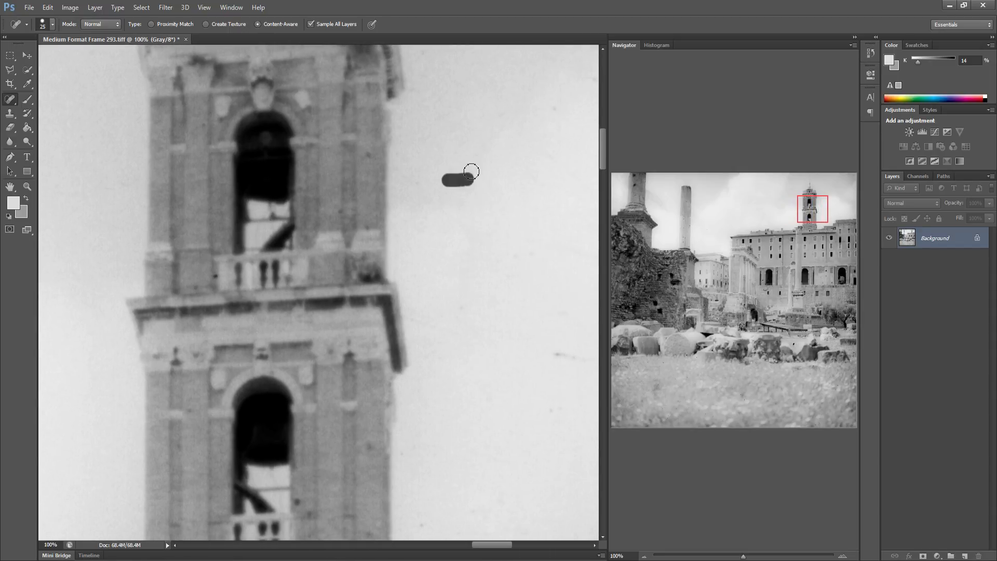
pyautogui.moveTo(545, 115); pyautogui.dragTo(554, 105)
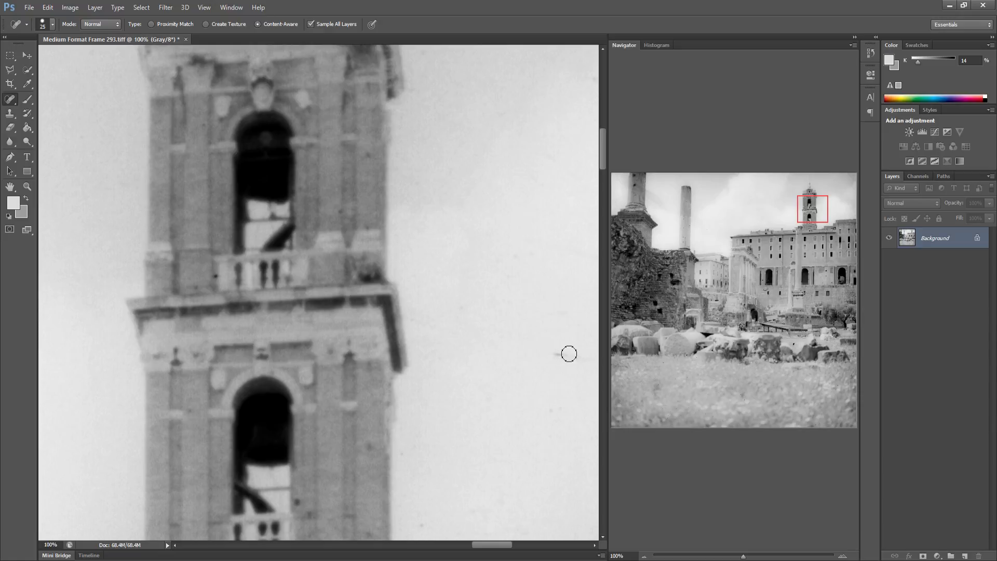
pyautogui.moveTo(536, 310); pyautogui.dragTo(360, 285)
pyautogui.click(445, 211)
pyautogui.click(515, 147)
pyautogui.click(520, 235)
pyautogui.click(557, 164)
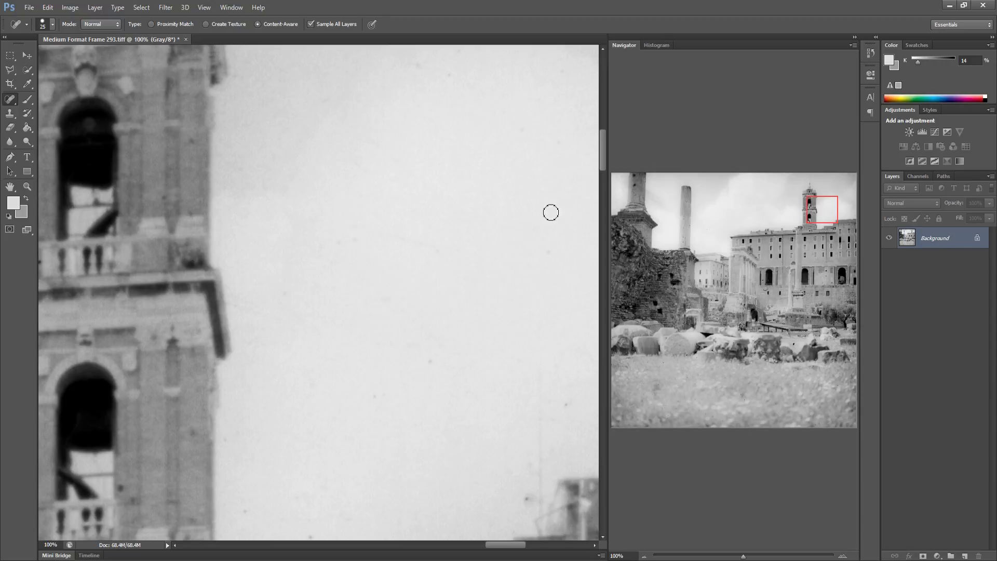
# Heal the specks above the rooftop block right of the bell tower, including the pair of dark spots higher up
pyautogui.moveTo(537, 282); pyautogui.dragTo(469, 272)
pyautogui.click(450, 493)
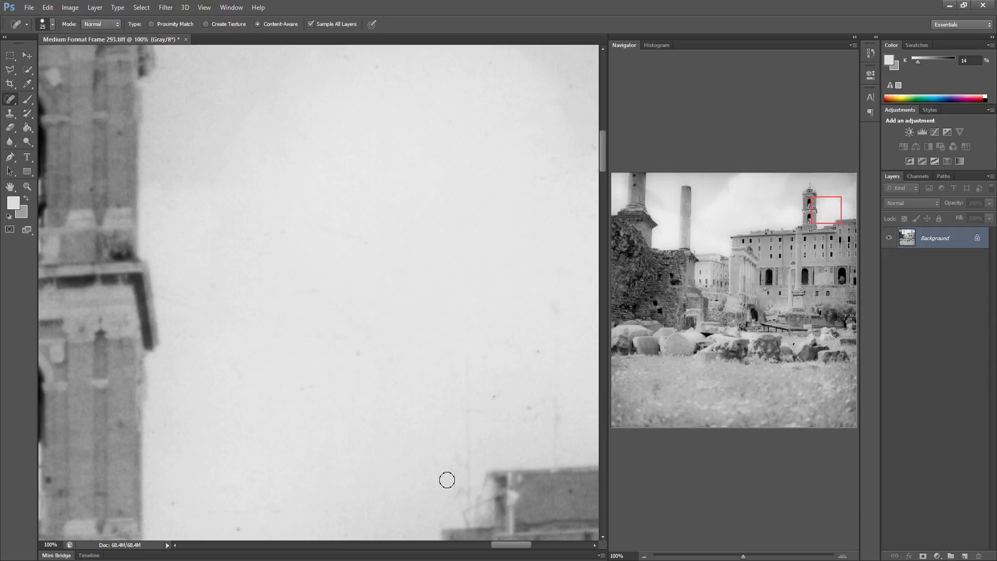
pyautogui.click(495, 394)
pyautogui.click(534, 406)
pyautogui.hscroll(4, 434, 389)
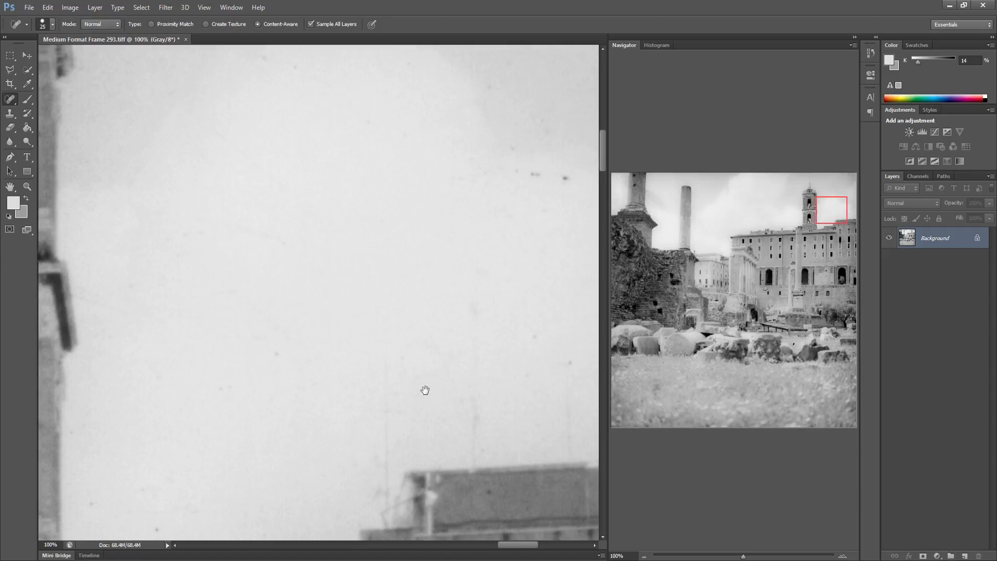
pyautogui.click(491, 177)
pyautogui.click(534, 180)
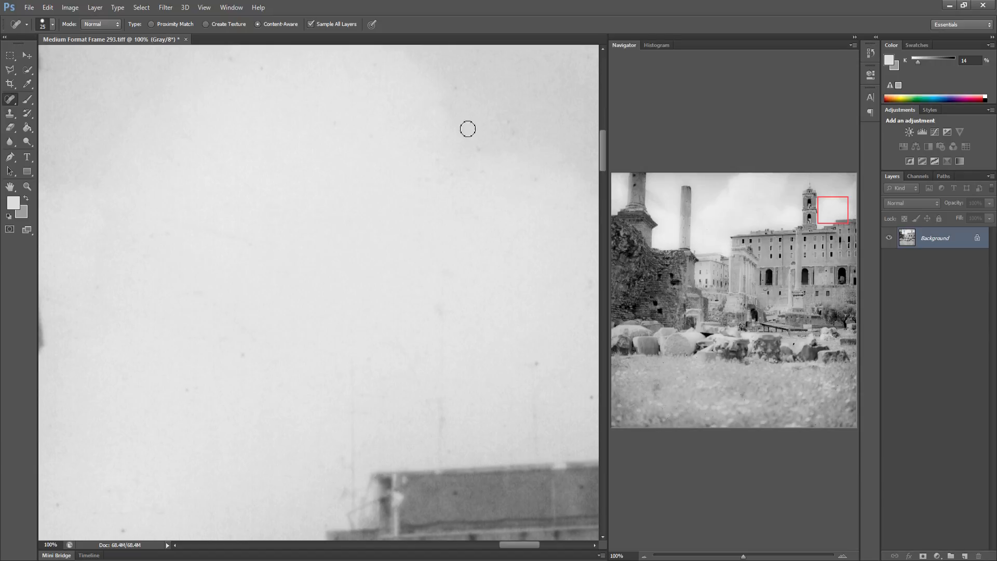
# Heal the specks in the sky above the far-right rooftop block, including the dark one on the photo's right border
pyautogui.click(507, 120)
pyautogui.moveTo(505, 228); pyautogui.dragTo(365, 238)
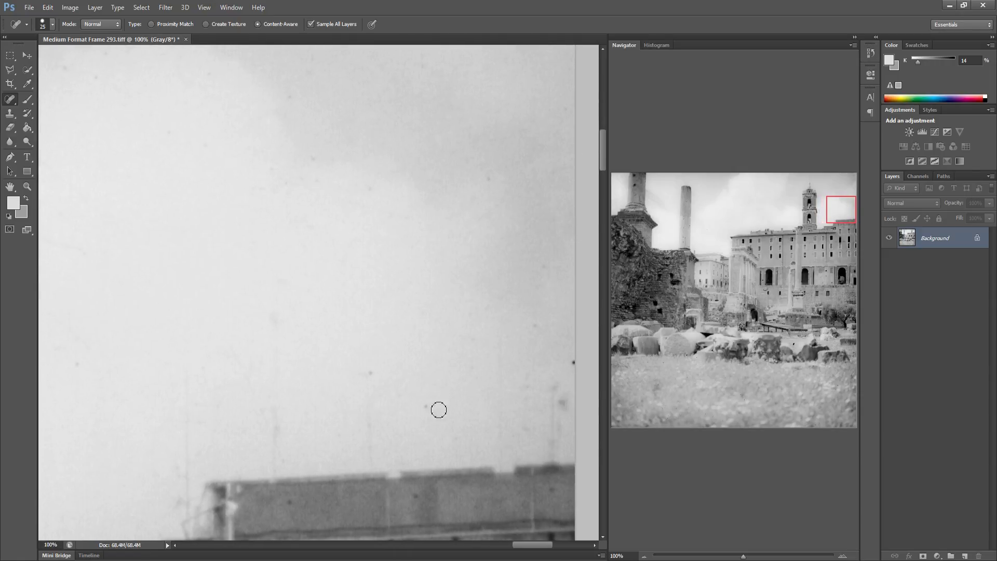
pyautogui.click(573, 362)
pyautogui.click(312, 157)
pyautogui.click(316, 60)
pyautogui.moveTo(652, 263)
pyautogui.mouseDown()
pyautogui.moveTo(648, 245)
pyautogui.moveTo(647, 255)
pyautogui.moveTo(829, 217)
pyautogui.moveTo(854, 223)
pyautogui.mouseUp()
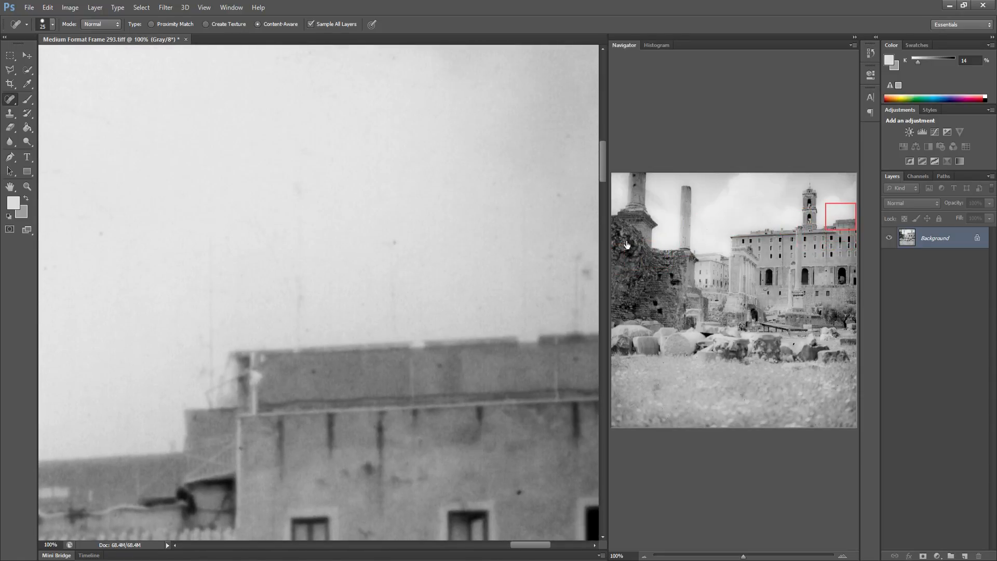
# Heal the dark specks on the overgrown ruin at the photo's left border and on the brick pillar beside it
pyautogui.click(625, 234)
pyautogui.moveTo(388, 250); pyautogui.dragTo(382, 297)
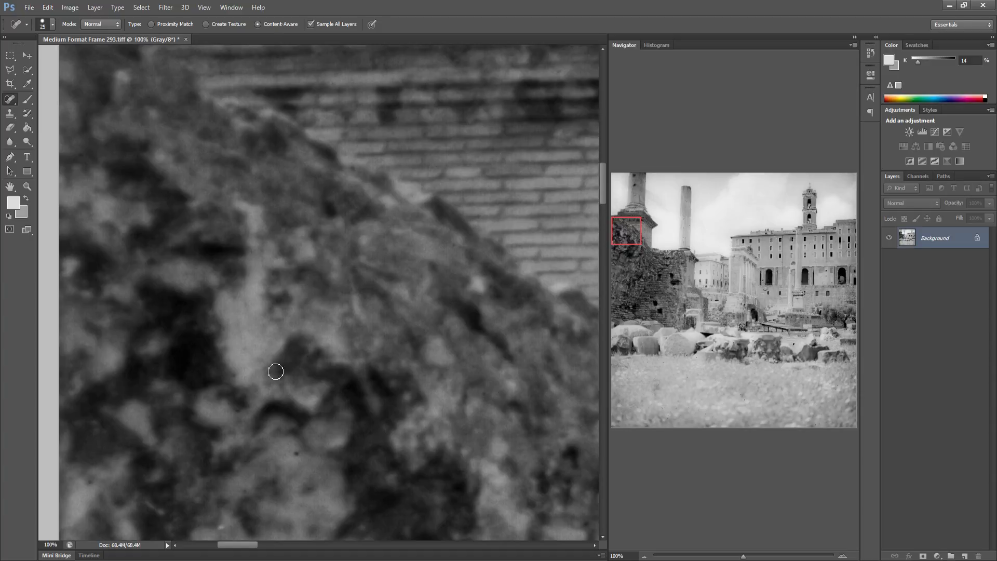
pyautogui.click(295, 453)
pyautogui.moveTo(249, 414); pyautogui.dragTo(209, 400)
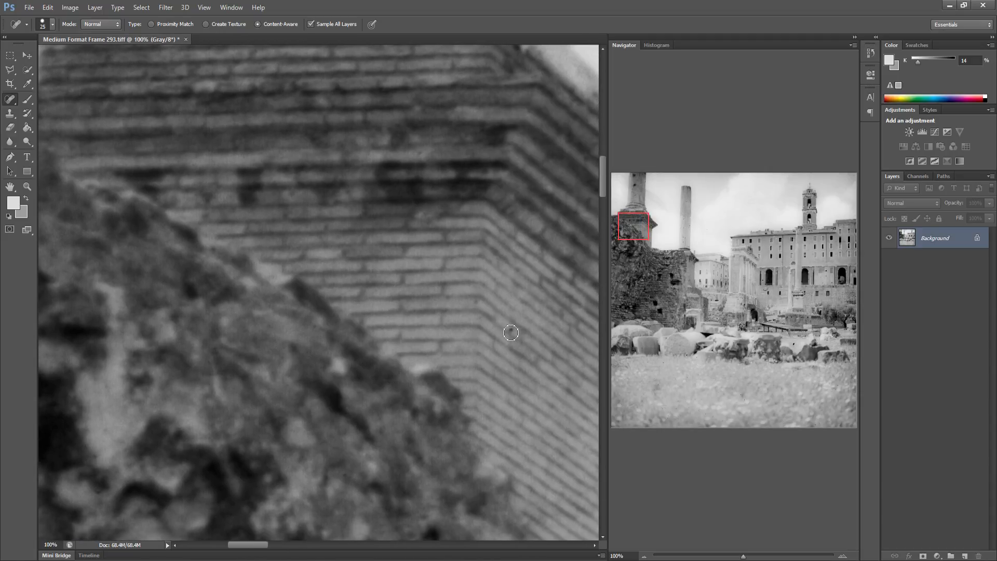
pyautogui.click(510, 324)
# Heal the faint marks and dark specks in the sky beside the brick pillar's cornice
pyautogui.moveTo(498, 360); pyautogui.dragTo(334, 330)
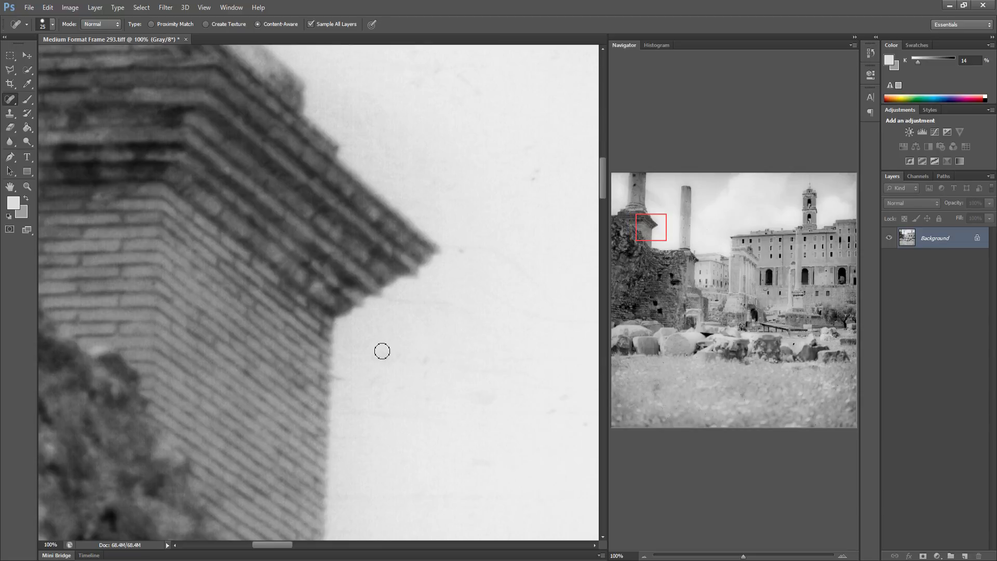
pyautogui.moveTo(419, 363); pyautogui.dragTo(430, 352)
pyautogui.moveTo(523, 189); pyautogui.dragTo(528, 153)
pyautogui.moveTo(449, 401); pyautogui.dragTo(300, 332)
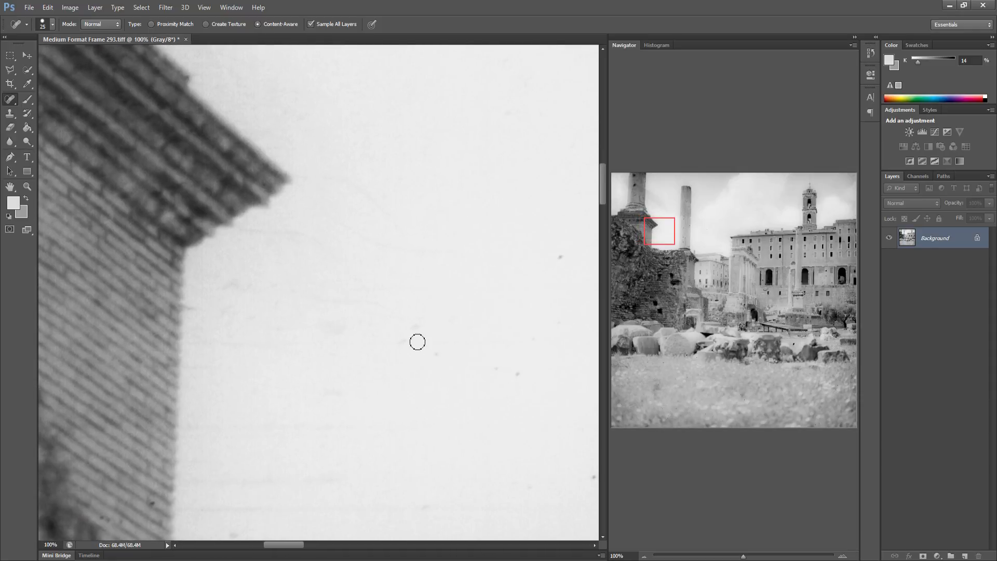
pyautogui.moveTo(403, 340)
pyautogui.mouseDown()
pyautogui.moveTo(419, 327)
pyautogui.moveTo(440, 353)
pyautogui.mouseUp()
pyautogui.moveTo(518, 378); pyautogui.dragTo(519, 366)
pyautogui.moveTo(563, 254); pyautogui.dragTo(544, 271)
# Heal the specks in the sky just left of the tall column and the small dark speck on its shaft
pyautogui.moveTo(504, 367); pyautogui.dragTo(312, 334)
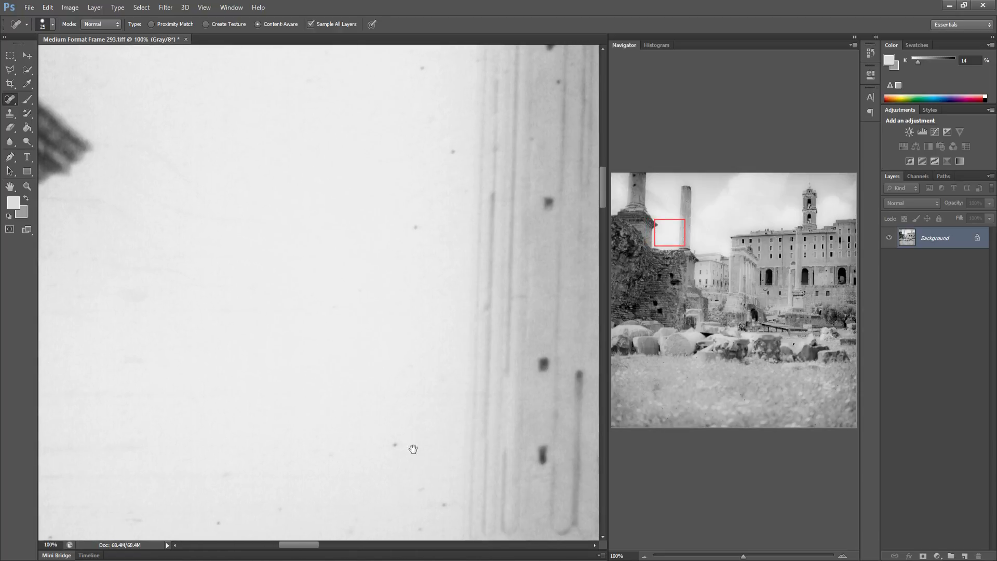
pyautogui.click(396, 443)
pyautogui.moveTo(425, 488); pyautogui.dragTo(405, 494)
pyautogui.moveTo(407, 452); pyautogui.dragTo(358, 453)
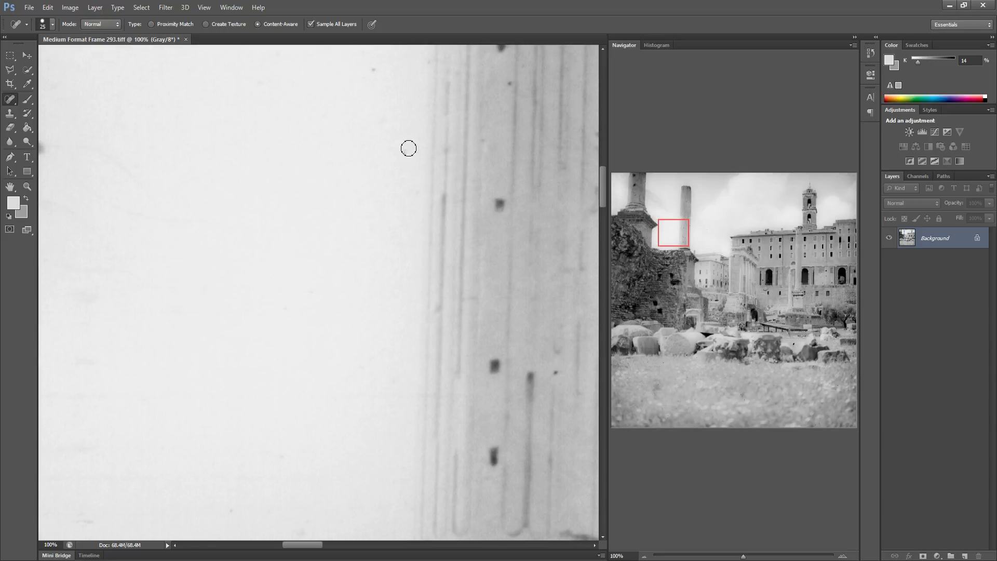
pyautogui.click(373, 70)
pyautogui.moveTo(378, 198); pyautogui.dragTo(238, 196)
pyautogui.moveTo(441, 387); pyautogui.dragTo(359, 376)
pyautogui.click(346, 368)
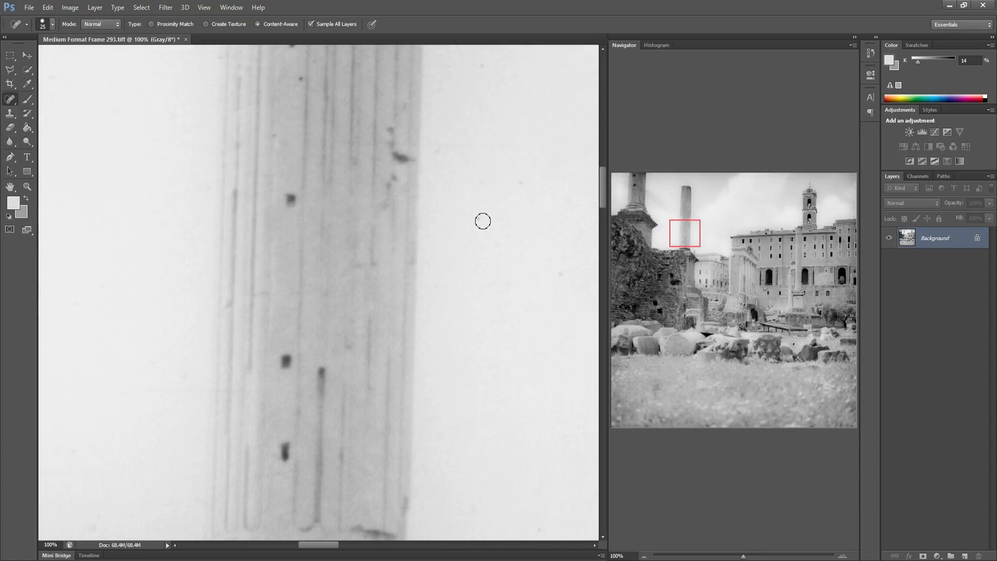
# Heal the dark specks in the open sky right of the tall column
pyautogui.moveTo(472, 322); pyautogui.dragTo(338, 332)
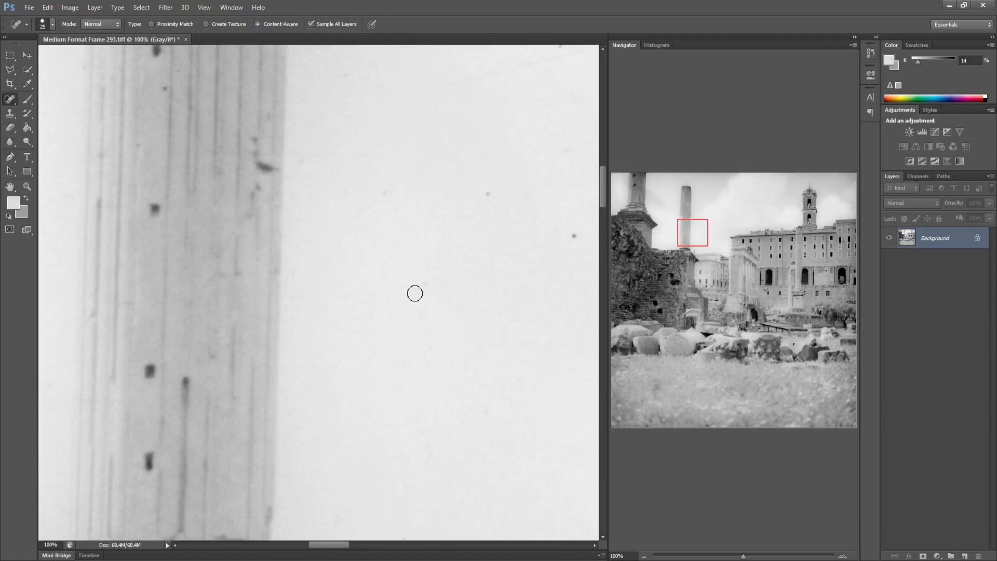
pyautogui.click(488, 190)
pyautogui.click(385, 192)
pyautogui.click(573, 235)
pyautogui.moveTo(466, 332); pyautogui.dragTo(254, 323)
pyautogui.click(418, 294)
pyautogui.moveTo(451, 321); pyautogui.dragTo(422, 314)
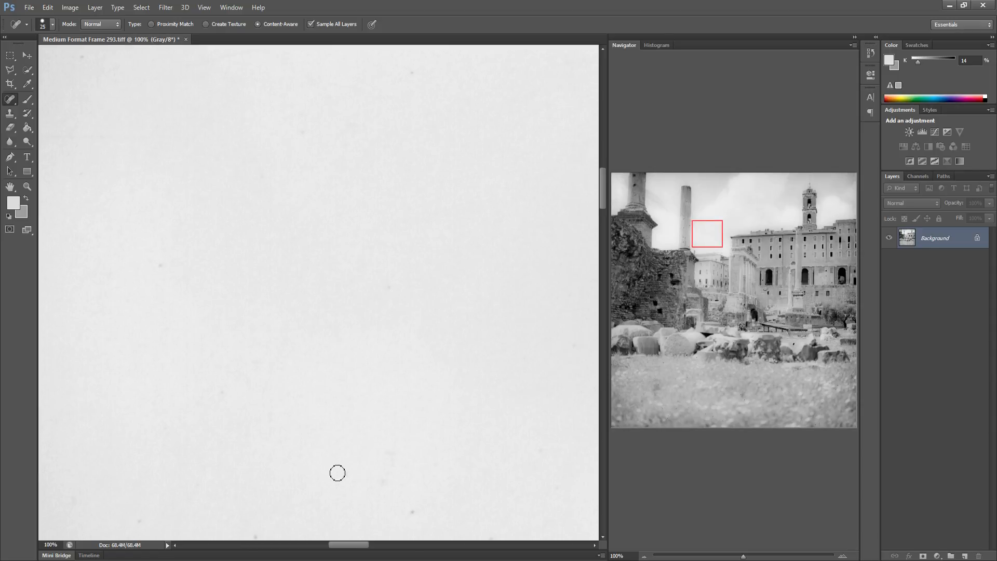
pyautogui.click(410, 516)
# Heal the specks in the sky above the left end of the long tiled-roof building
pyautogui.moveTo(502, 330); pyautogui.dragTo(313, 318)
pyautogui.click(483, 232)
pyautogui.moveTo(477, 170); pyautogui.dragTo(490, 170)
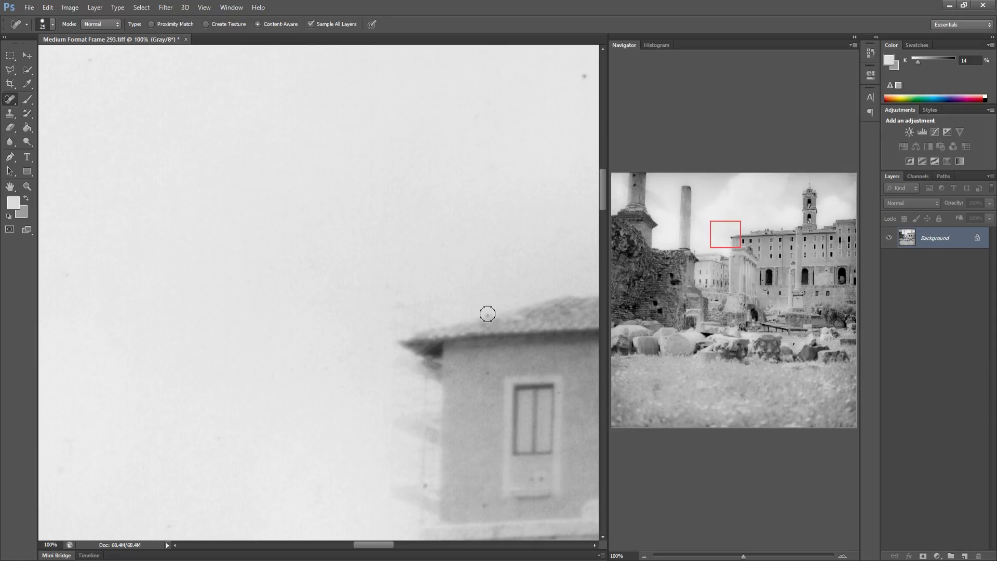
pyautogui.click(583, 75)
pyautogui.moveTo(499, 250); pyautogui.dragTo(384, 252)
pyautogui.click(532, 290)
pyautogui.click(525, 194)
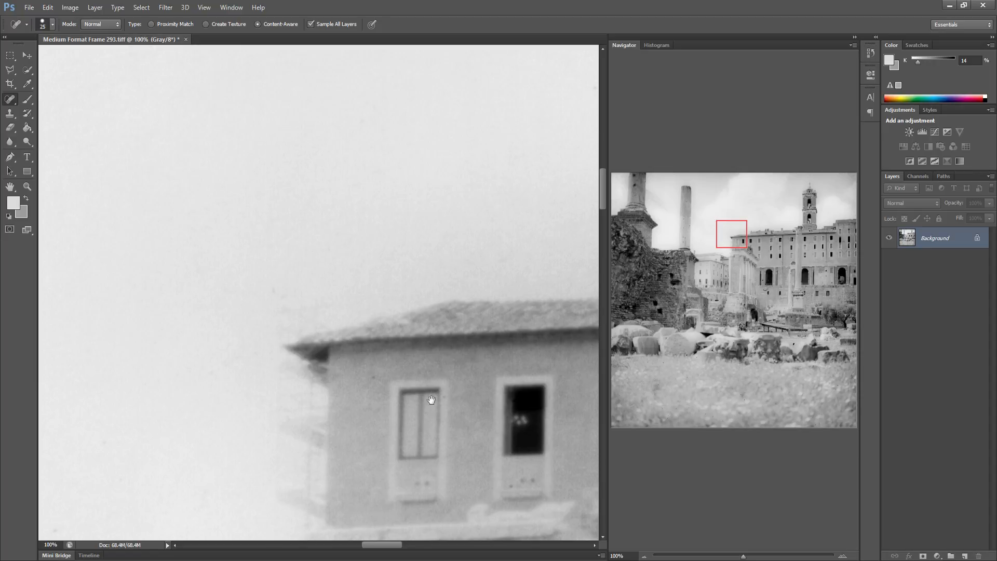
pyautogui.moveTo(438, 399); pyautogui.dragTo(276, 382)
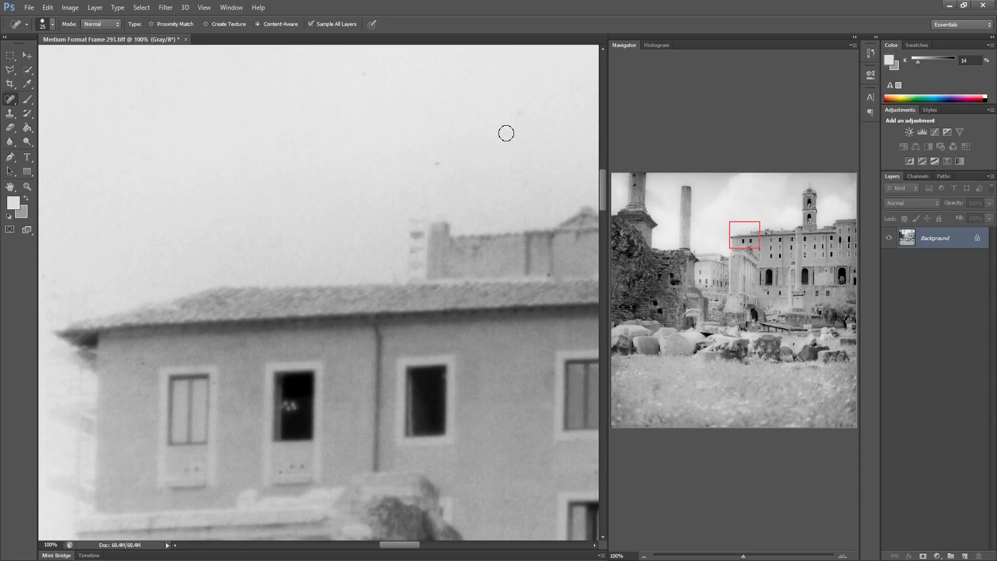
pyautogui.click(521, 120)
# Brush Spot Healing strokes over the blacked-out block covering the tiled-roof building's facade and the sky above it
pyautogui.moveTo(495, 338); pyautogui.dragTo(356, 338)
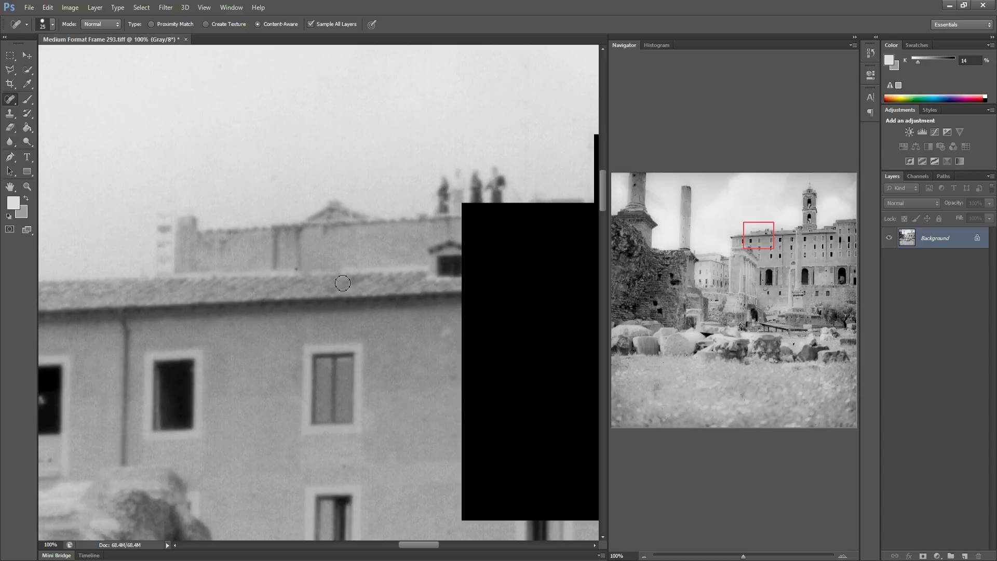
pyautogui.moveTo(468, 505); pyautogui.dragTo(499, 413)
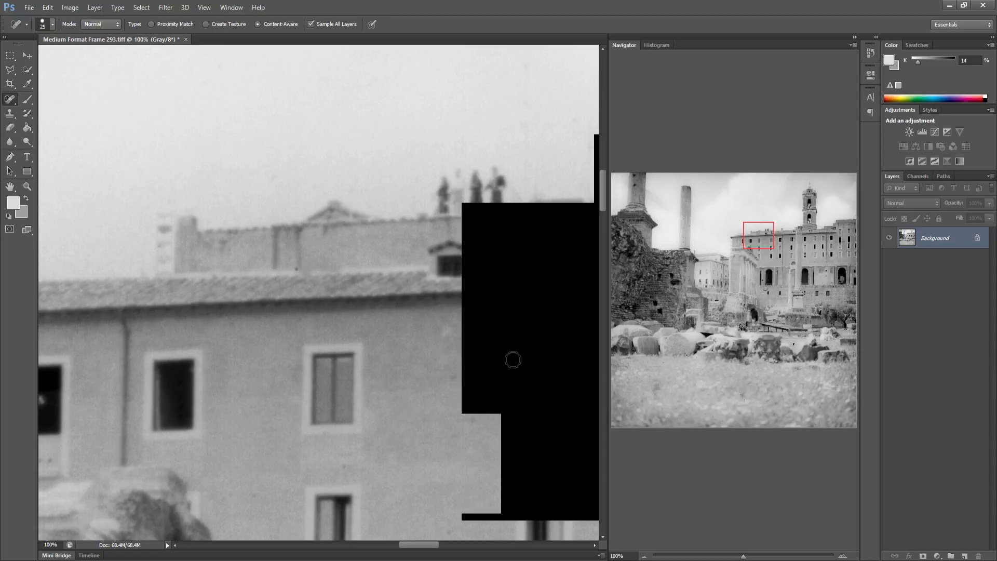
pyautogui.moveTo(526, 358); pyautogui.dragTo(559, 313)
pyautogui.moveTo(487, 223); pyautogui.dragTo(543, 269)
pyautogui.moveTo(485, 295)
pyautogui.mouseDown()
pyautogui.moveTo(468, 344)
pyautogui.moveTo(255, 333)
pyautogui.mouseUp()
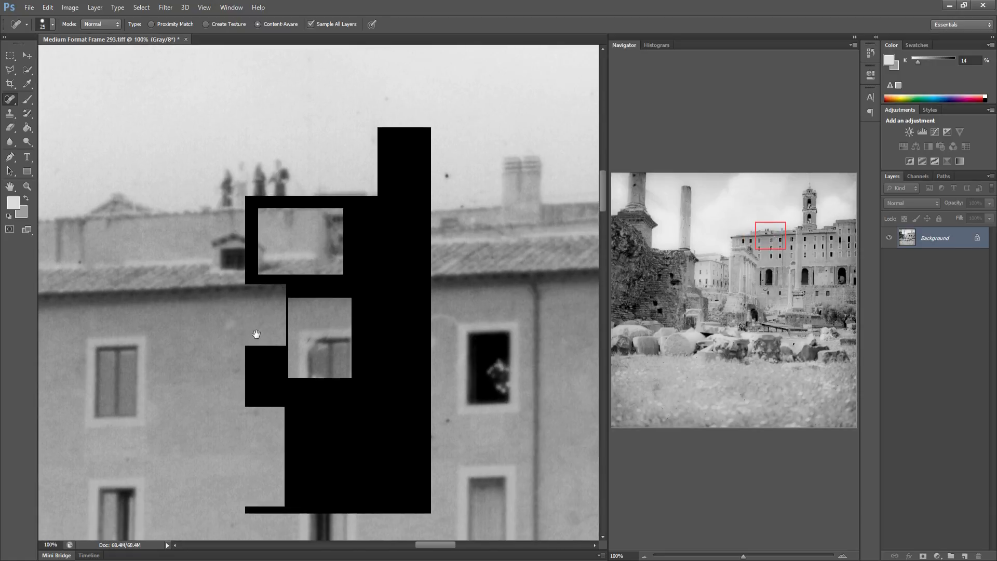
pyautogui.moveTo(414, 138)
pyautogui.mouseDown()
pyautogui.moveTo(400, 187)
pyautogui.moveTo(451, 189)
pyautogui.moveTo(459, 204)
pyautogui.mouseUp()
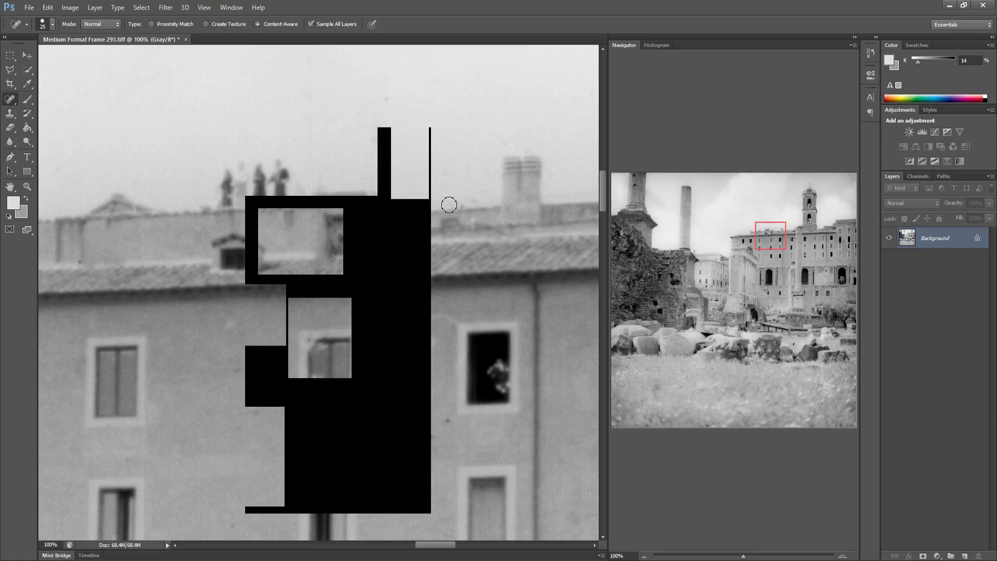
pyautogui.moveTo(397, 265)
pyautogui.mouseDown()
pyautogui.moveTo(405, 232)
pyautogui.moveTo(394, 259)
pyautogui.mouseUp()
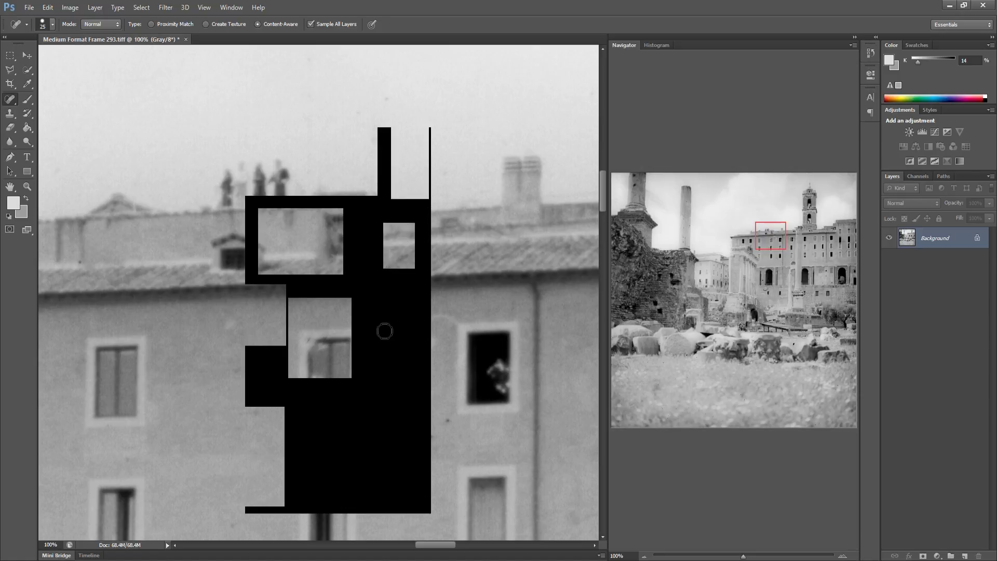
pyautogui.moveTo(400, 298); pyautogui.dragTo(378, 351)
pyautogui.moveTo(362, 416)
pyautogui.mouseDown()
pyautogui.moveTo(363, 457)
pyautogui.moveTo(332, 469)
pyautogui.mouseUp()
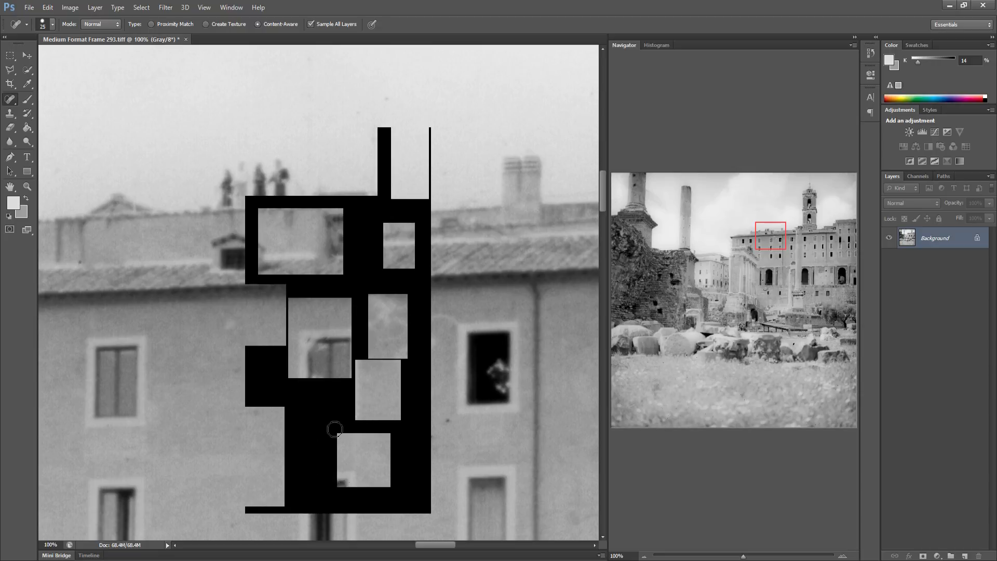
pyautogui.moveTo(331, 431); pyautogui.dragTo(313, 462)
# Heal the specks in the sky above the chimneys and the black spot beside the upper window left of the Corinthian column
pyautogui.moveTo(404, 439)
pyautogui.mouseDown()
pyautogui.moveTo(417, 419)
pyautogui.moveTo(396, 430)
pyautogui.moveTo(332, 428)
pyautogui.mouseUp()
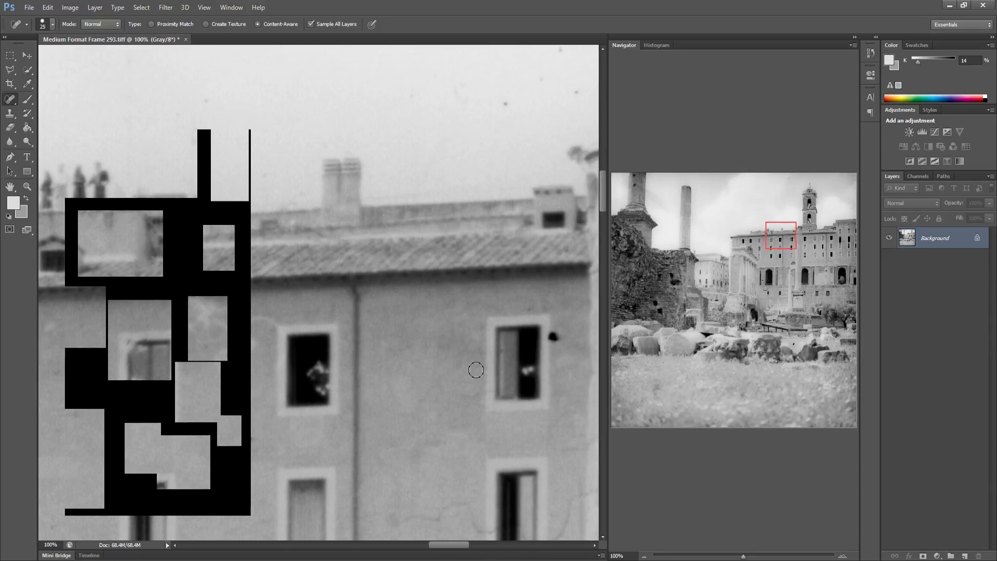
pyautogui.moveTo(417, 363); pyautogui.dragTo(319, 410)
pyautogui.click(409, 148)
pyautogui.click(466, 96)
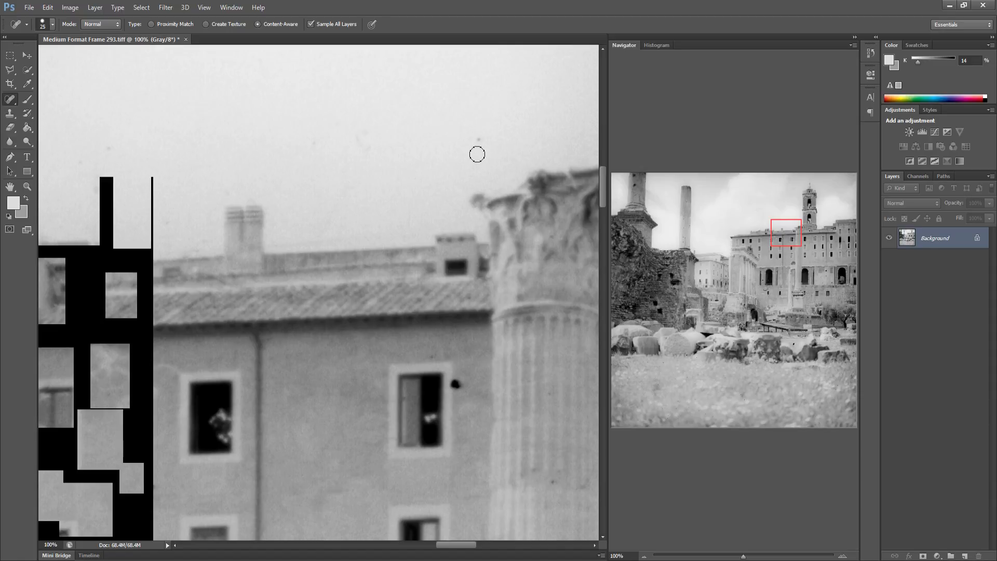
pyautogui.click(454, 385)
# Heal the specks on the bell tower's base and the mark on the Corinthian column's fluted shaft
pyautogui.moveTo(417, 211); pyautogui.dragTo(284, 216)
pyautogui.click(497, 180)
pyautogui.click(523, 197)
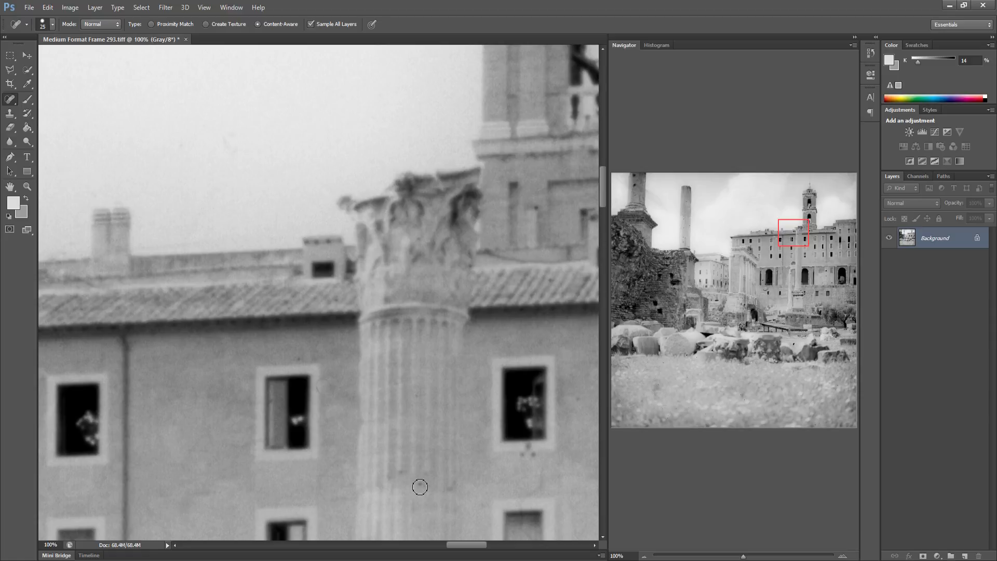
pyautogui.click(399, 474)
# Heal the specks on the facade below the bell tower, including the marks under the shuttered upper window
pyautogui.moveTo(423, 447); pyautogui.dragTo(228, 432)
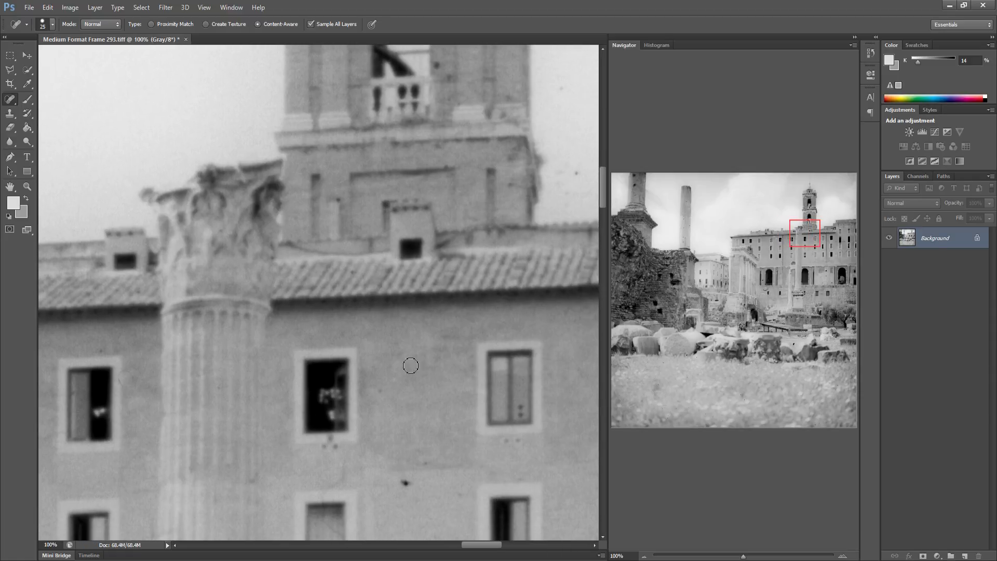
pyautogui.click(380, 385)
pyautogui.moveTo(501, 441); pyautogui.dragTo(522, 439)
pyautogui.click(427, 461)
# Heal the long vertical scratch on the facade beyond the tiled roof's right end and the speck between the nearby windows
pyautogui.moveTo(437, 446); pyautogui.dragTo(300, 434)
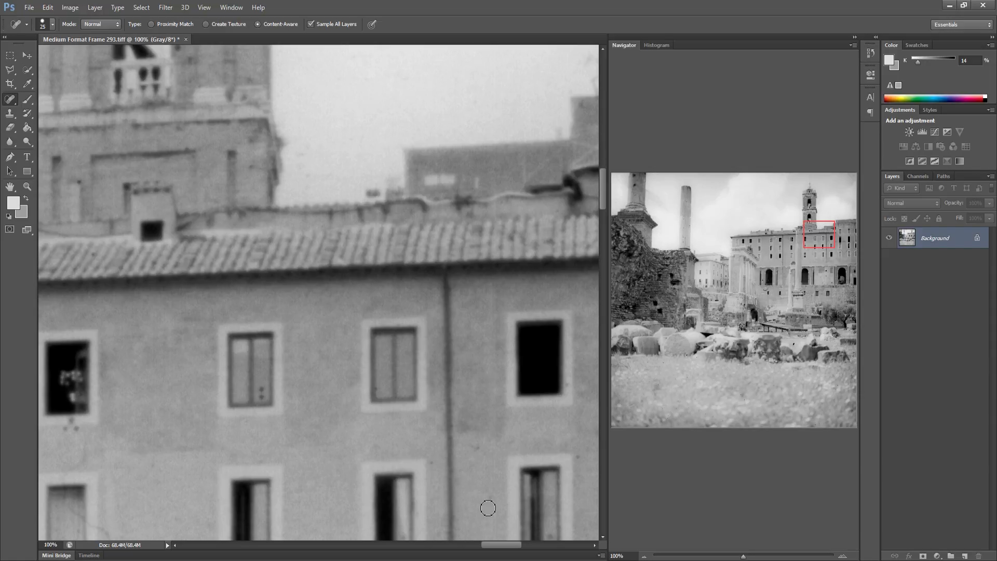
pyautogui.moveTo(469, 402); pyautogui.dragTo(325, 398)
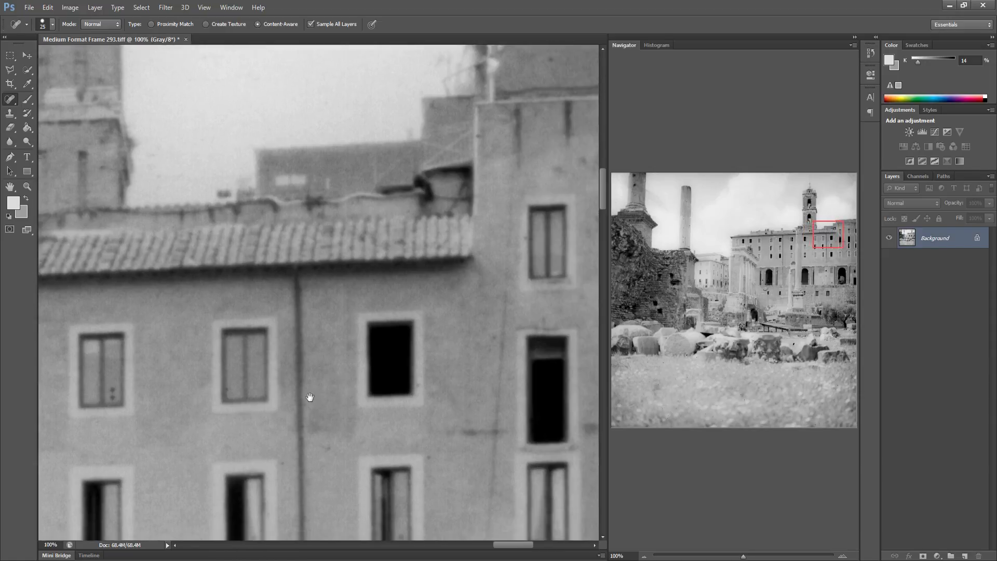
pyautogui.moveTo(480, 381); pyautogui.dragTo(354, 358)
pyautogui.moveTo(390, 152); pyautogui.dragTo(363, 540)
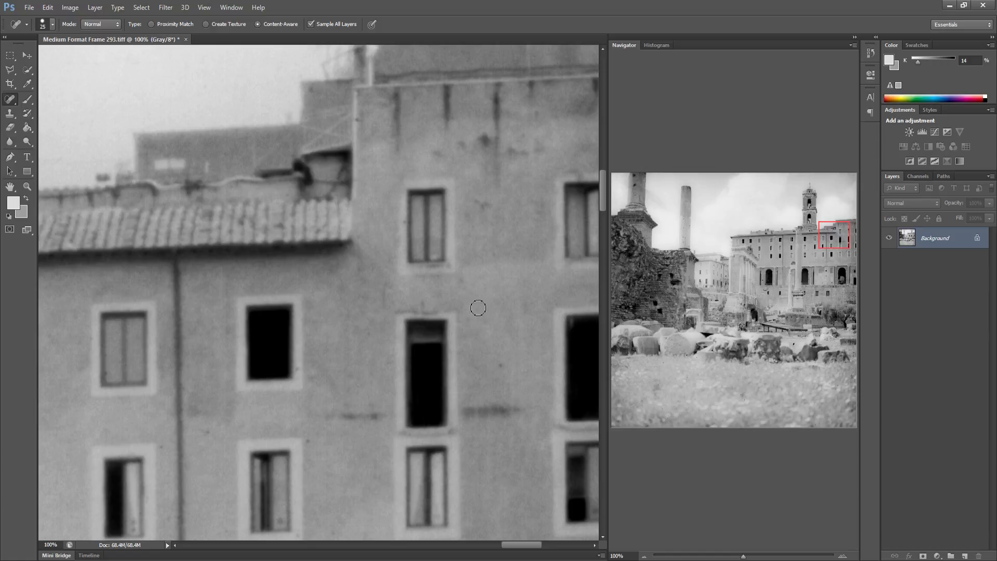
pyautogui.click(500, 362)
pyautogui.moveTo(504, 278); pyautogui.dragTo(325, 278)
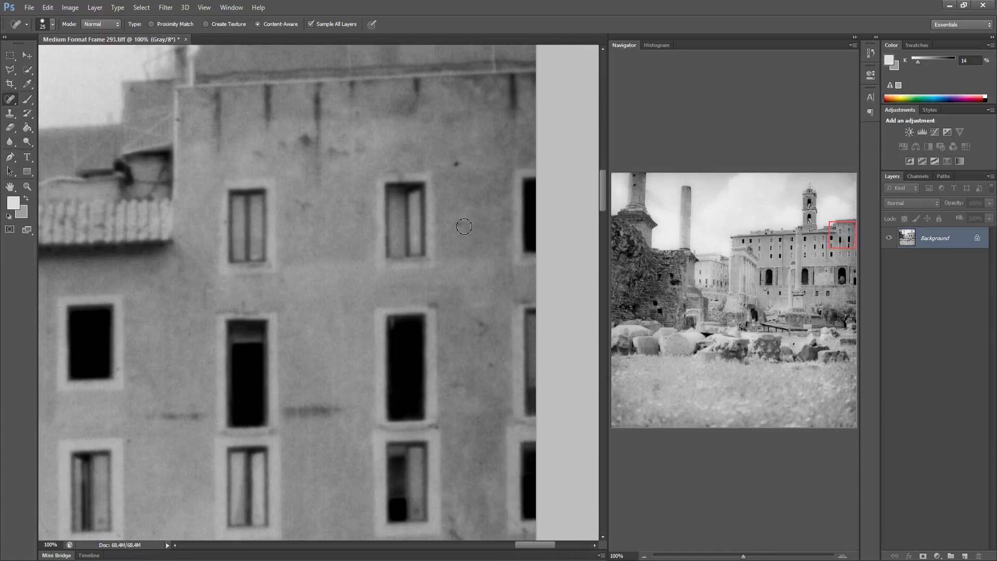
# Work along the dark ruined wall to the pale building behind it and heal the spot between its upper windows
pyautogui.click(612, 268)
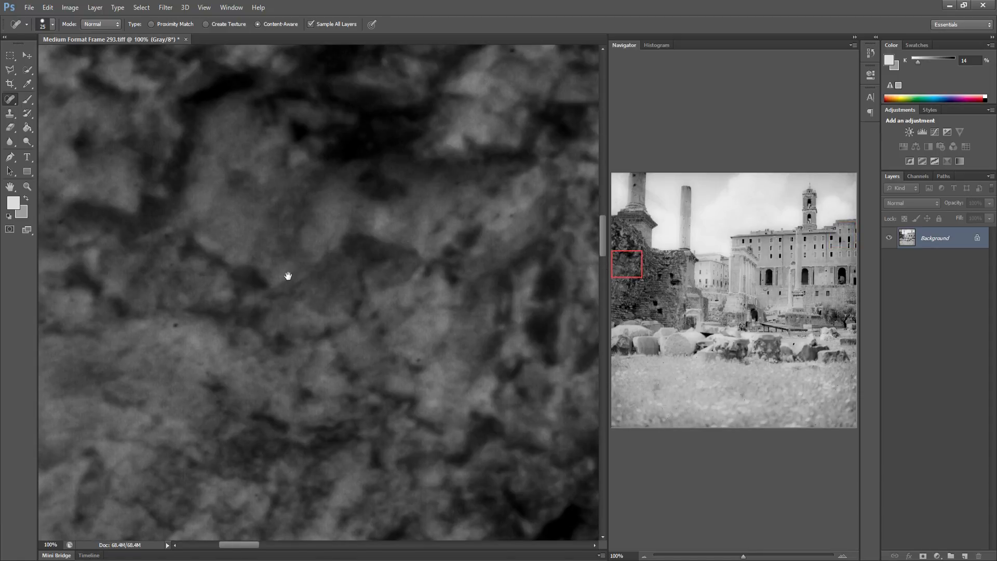
pyautogui.moveTo(329, 262); pyautogui.dragTo(374, 252)
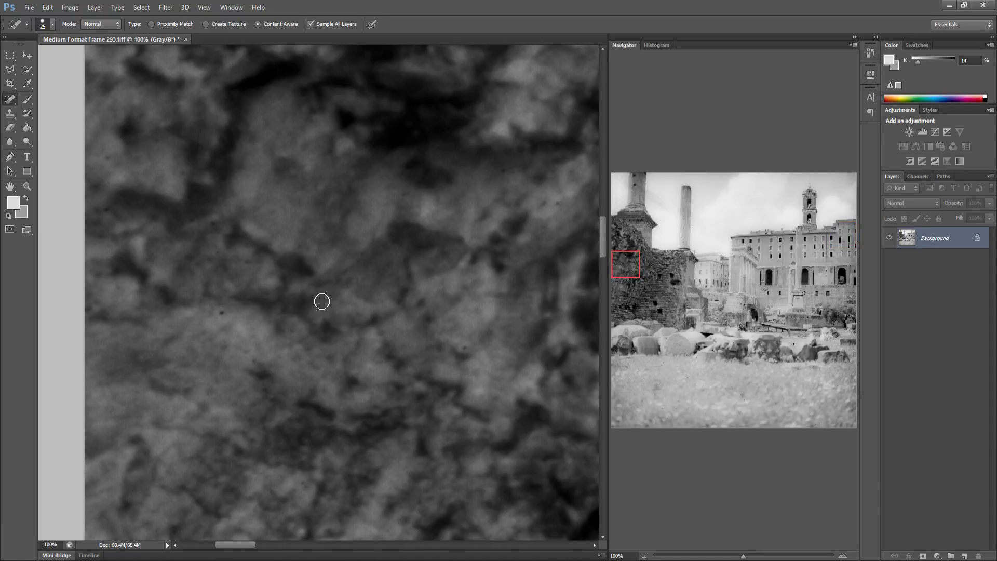
pyautogui.moveTo(406, 301)
pyautogui.mouseDown()
pyautogui.moveTo(188, 291)
pyautogui.moveTo(389, 275)
pyautogui.mouseUp()
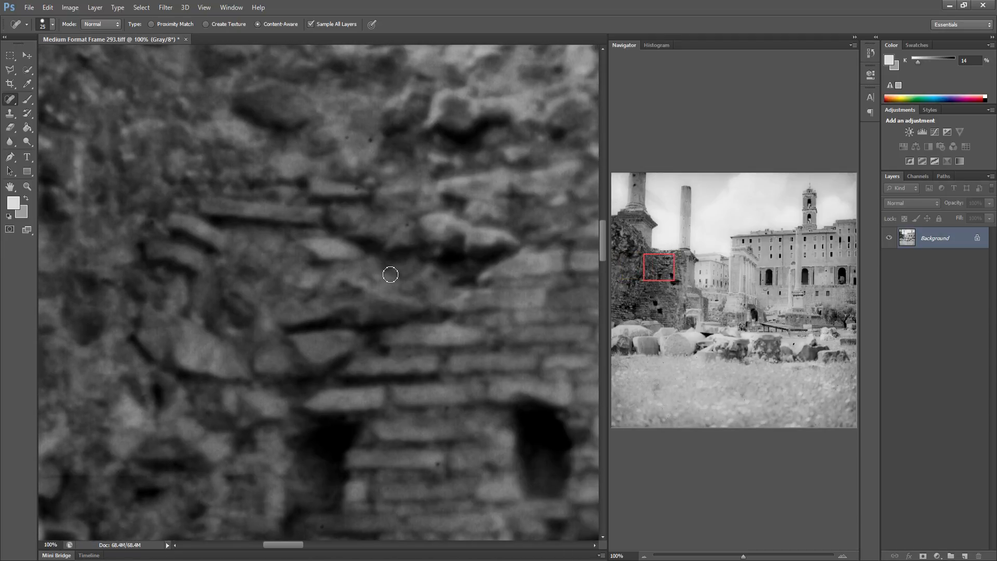
pyautogui.moveTo(318, 262)
pyautogui.mouseDown()
pyautogui.moveTo(296, 271)
pyautogui.moveTo(350, 291)
pyautogui.moveTo(258, 296)
pyautogui.moveTo(369, 293)
pyautogui.moveTo(272, 292)
pyautogui.mouseUp()
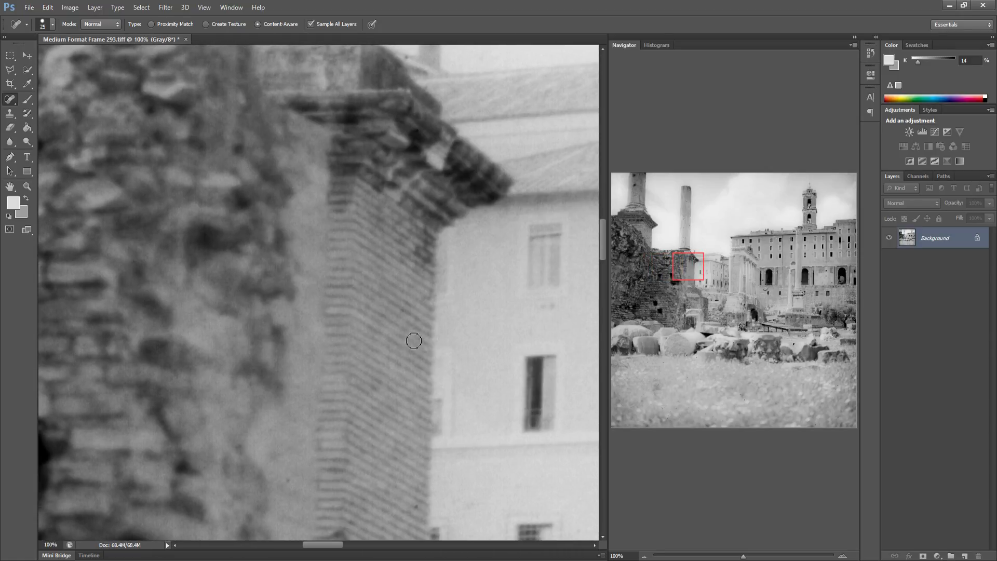
pyautogui.moveTo(432, 318); pyautogui.dragTo(294, 313)
pyautogui.click(375, 268)
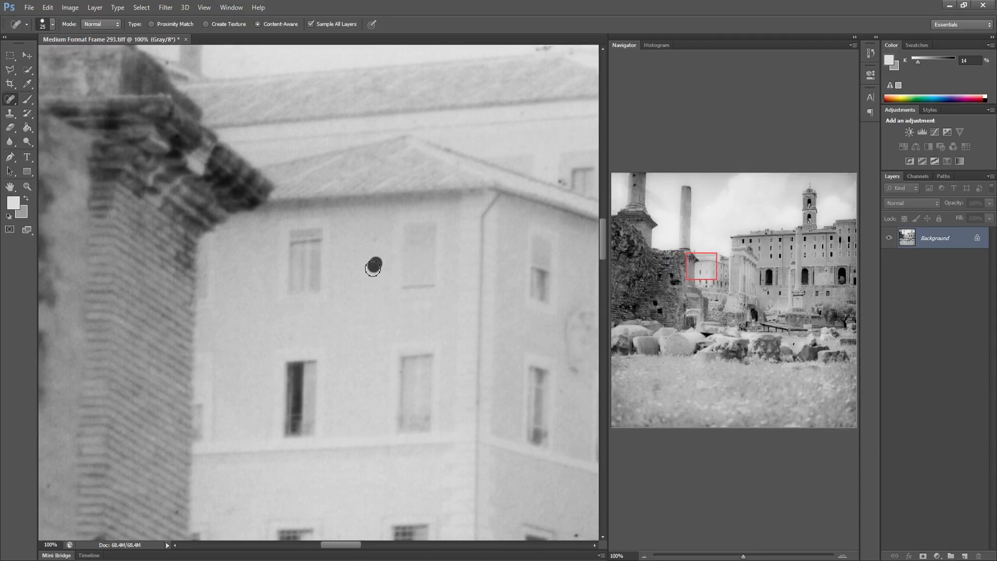
# Heal the blemish on the pale building's side facade, toward the adjoining column
pyautogui.moveTo(433, 319); pyautogui.dragTo(267, 325)
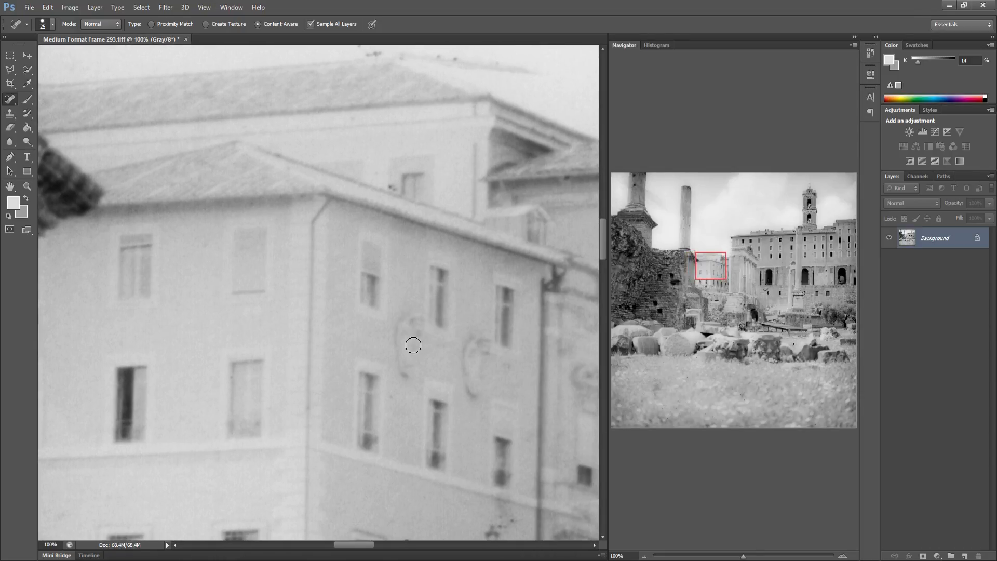
pyautogui.moveTo(374, 328); pyautogui.dragTo(287, 345)
pyautogui.click(395, 291)
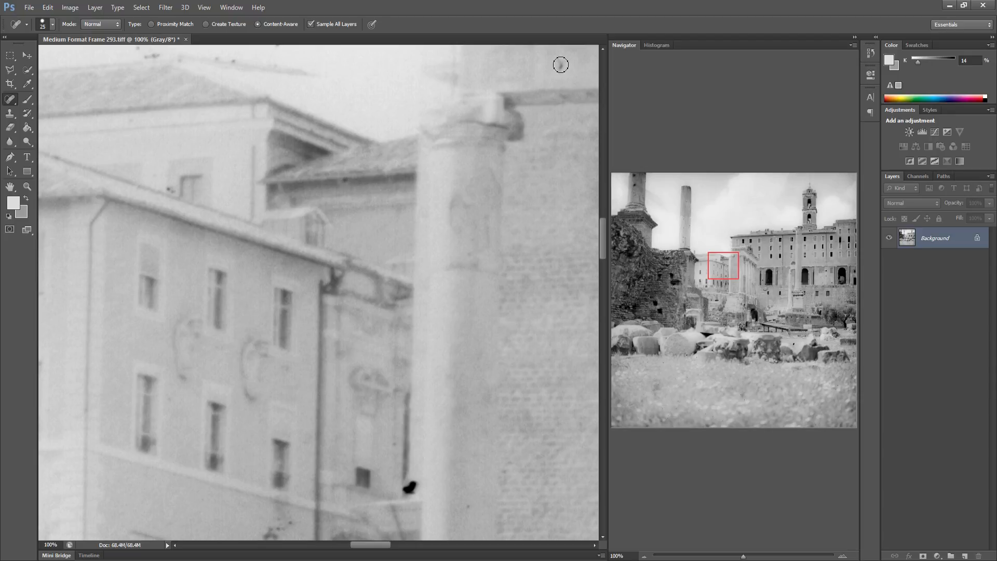
# Heal the specks on the temple column shafts, the wall beside their capitals and the masonry just beyond the last column
pyautogui.moveTo(436, 305); pyautogui.dragTo(312, 305)
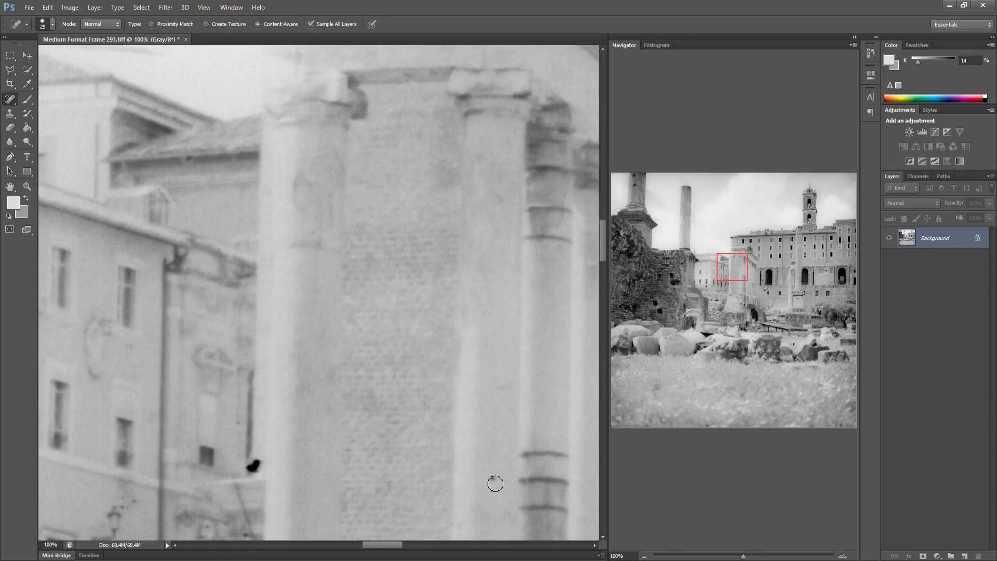
pyautogui.click(490, 477)
pyautogui.moveTo(472, 380); pyautogui.dragTo(342, 367)
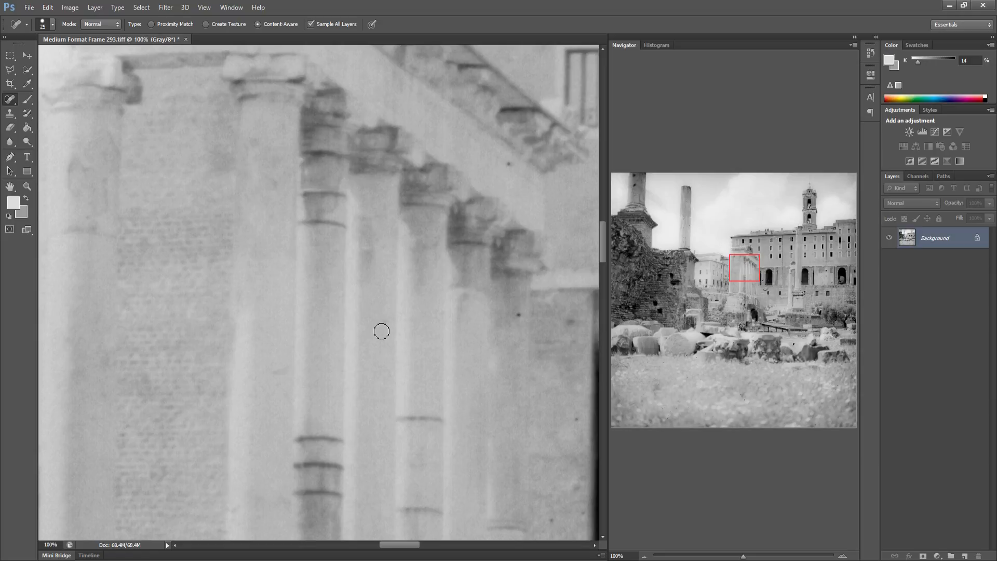
pyautogui.click(384, 321)
pyautogui.click(519, 314)
pyautogui.click(506, 165)
pyautogui.click(576, 418)
pyautogui.click(550, 519)
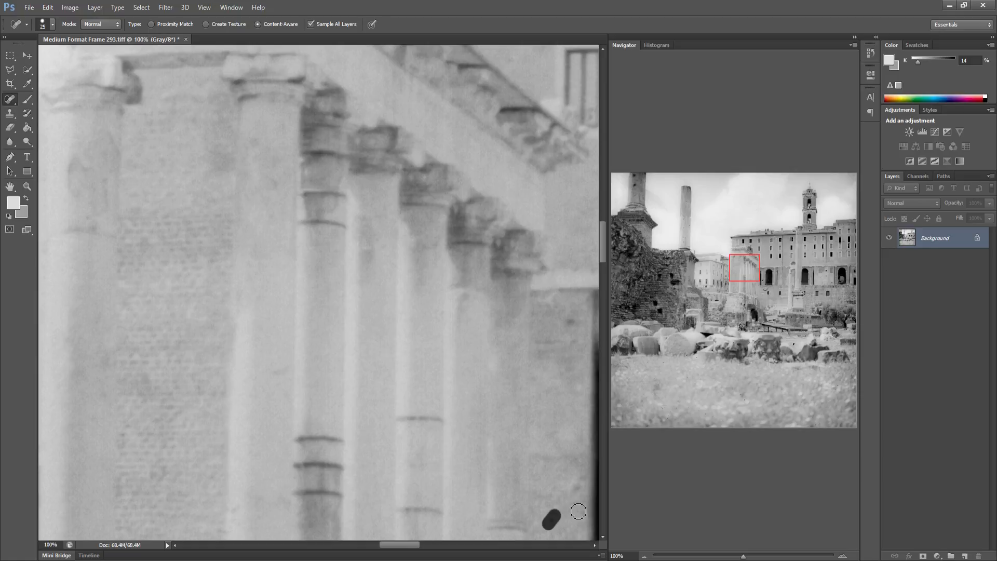
# Heal the spot on the pilaster beside the first dark arch and the specks on the walls above and beyond it
pyautogui.moveTo(536, 434); pyautogui.dragTo(372, 424)
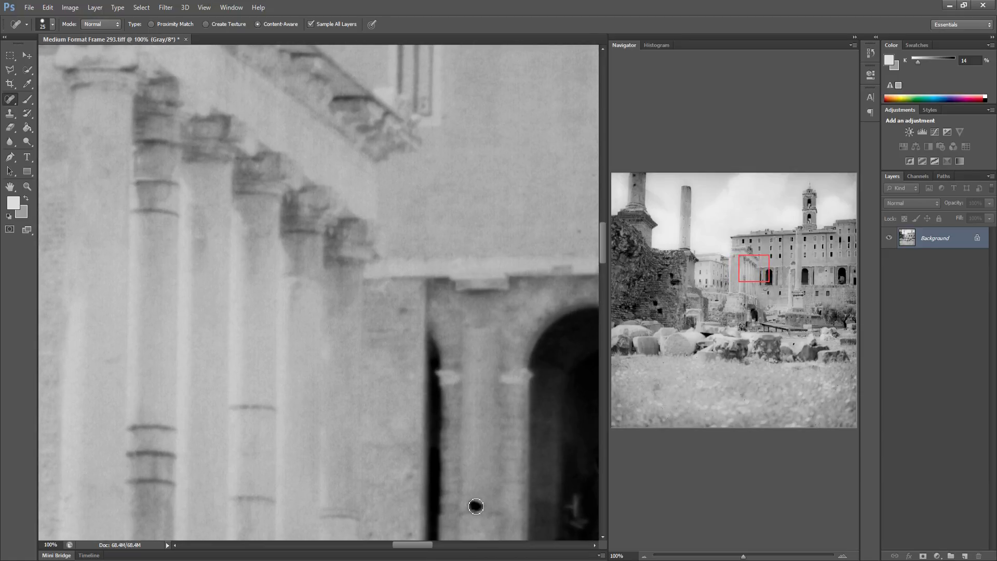
pyautogui.click(474, 504)
pyautogui.moveTo(490, 423); pyautogui.dragTo(369, 436)
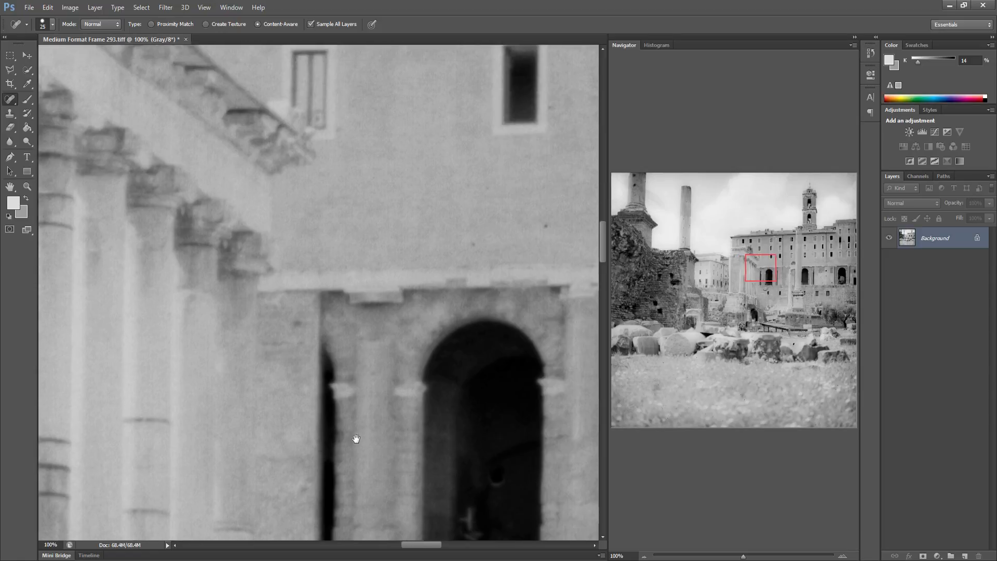
pyautogui.click(360, 213)
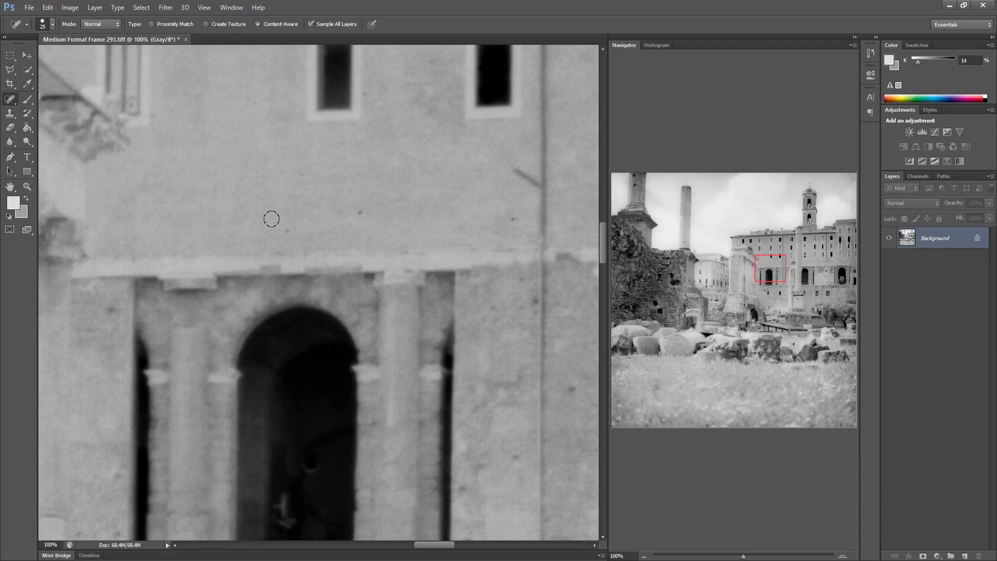
pyautogui.click(285, 231)
pyautogui.click(512, 220)
pyautogui.moveTo(535, 306); pyautogui.dragTo(536, 315)
# Heal the dark spots on the short broken column and the speck on the tall fluted column beside it
pyautogui.moveTo(499, 469); pyautogui.dragTo(349, 456)
pyautogui.moveTo(505, 426); pyautogui.dragTo(407, 411)
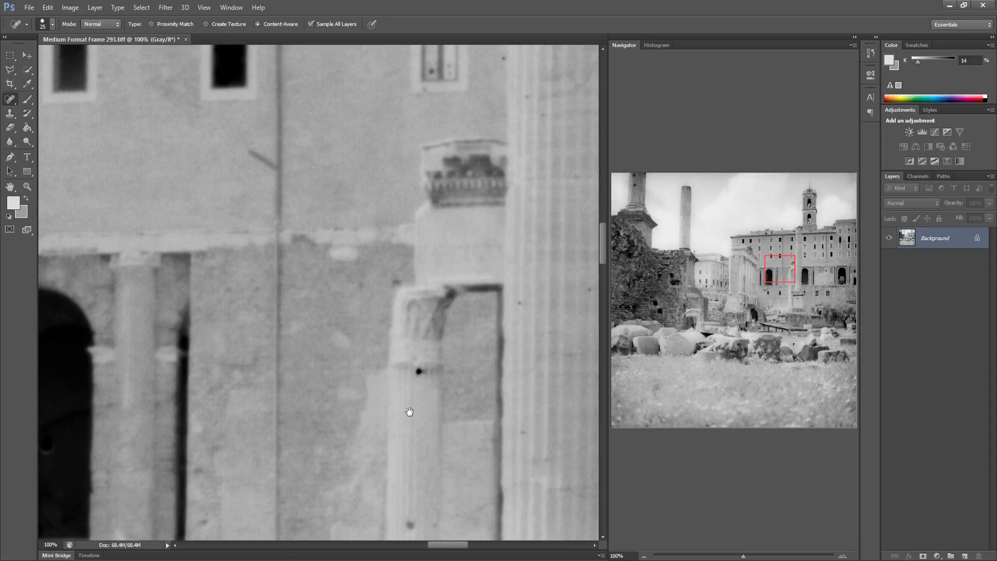
pyautogui.click(421, 372)
pyautogui.click(520, 296)
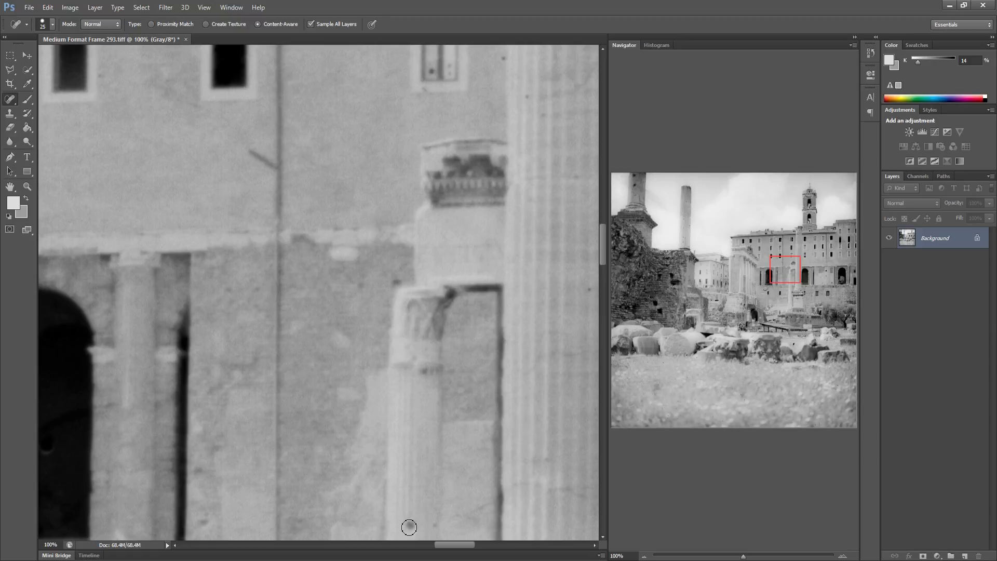
pyautogui.moveTo(428, 523); pyautogui.dragTo(410, 524)
# Heal the blemishes around the arch behind the fluted column, including the wall above it and the pilaster beside it
pyautogui.moveTo(431, 219); pyautogui.dragTo(236, 203)
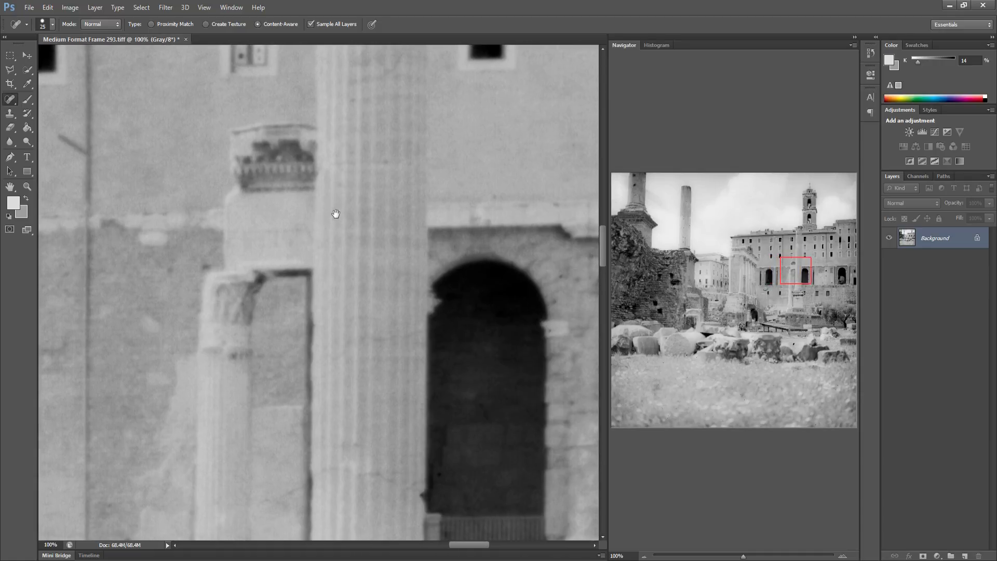
pyautogui.click(489, 196)
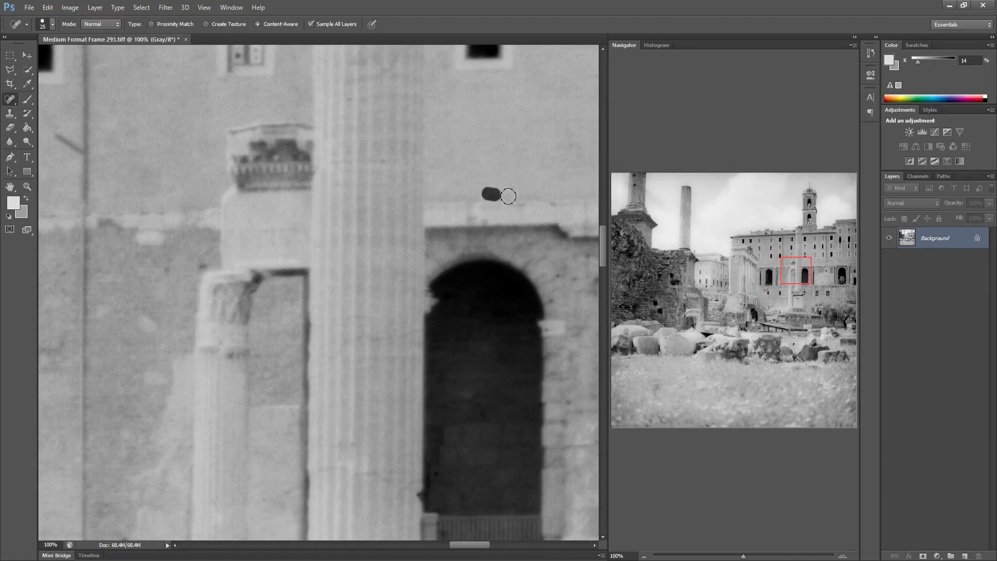
pyautogui.click(418, 497)
pyautogui.moveTo(474, 428); pyautogui.dragTo(344, 415)
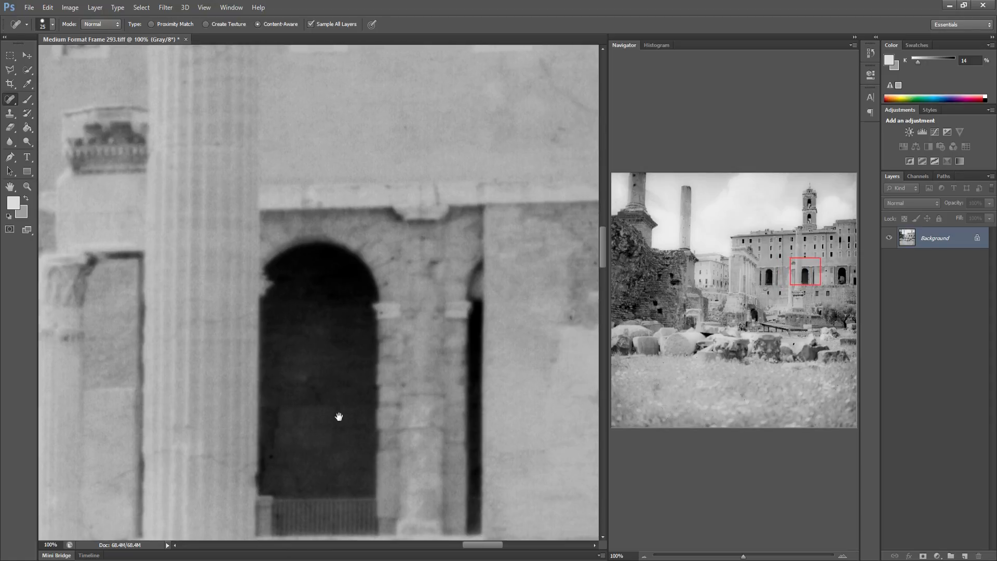
pyautogui.click(343, 249)
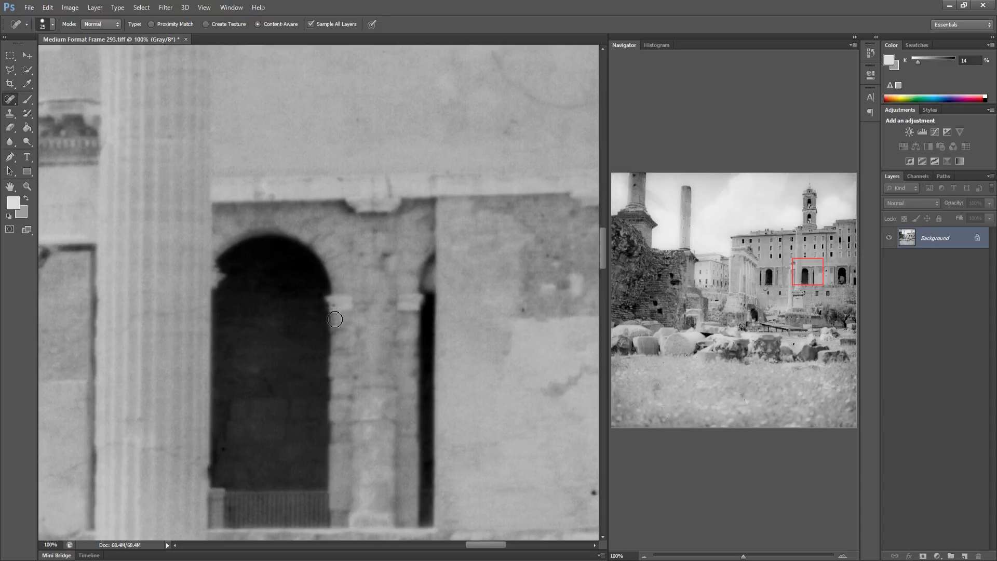
pyautogui.click(350, 380)
pyautogui.click(520, 313)
# Heal the specks on the plaster wall around the small square openings and the curved mark crossing the drainpipe above the ledge
pyautogui.moveTo(434, 389); pyautogui.dragTo(291, 366)
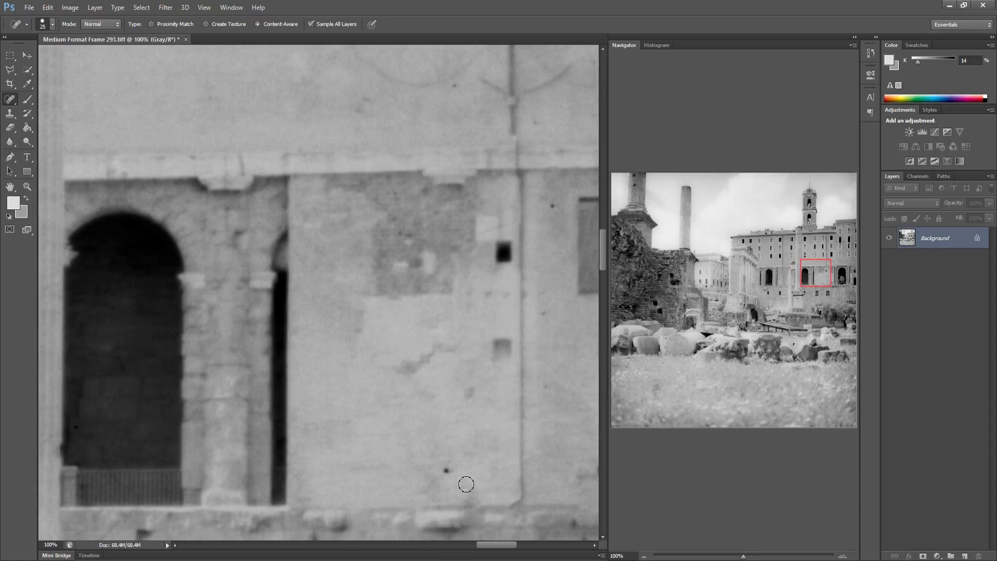
pyautogui.click(444, 472)
pyautogui.click(455, 82)
pyautogui.moveTo(364, 54)
pyautogui.mouseDown()
pyautogui.moveTo(422, 83)
pyautogui.moveTo(477, 63)
pyautogui.moveTo(514, 95)
pyautogui.moveTo(572, 63)
pyautogui.mouseUp()
pyautogui.click(512, 97)
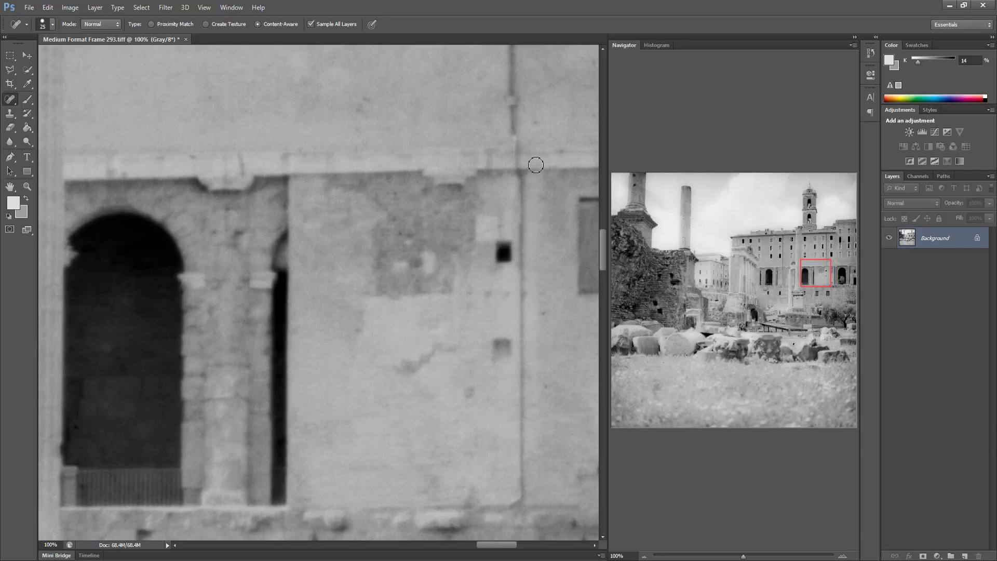
pyautogui.click(540, 308)
# Heal the spots on the plaster wall below the walled-up window and on the adjoining pilaster
pyautogui.moveTo(493, 347); pyautogui.dragTo(423, 351)
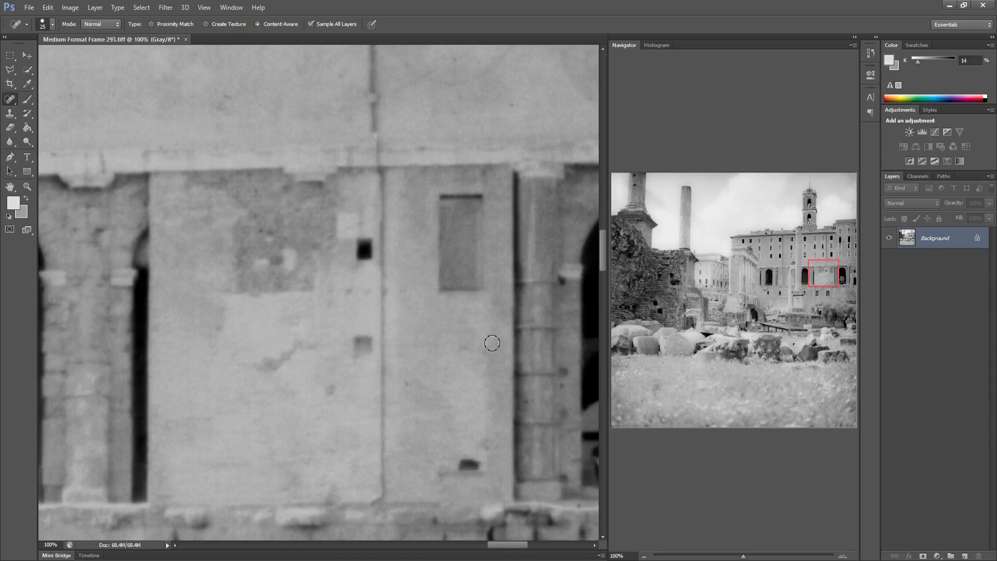
pyautogui.click(403, 385)
pyautogui.moveTo(487, 442)
pyautogui.mouseDown()
pyautogui.moveTo(536, 395)
pyautogui.moveTo(522, 415)
pyautogui.mouseUp()
pyautogui.click(560, 390)
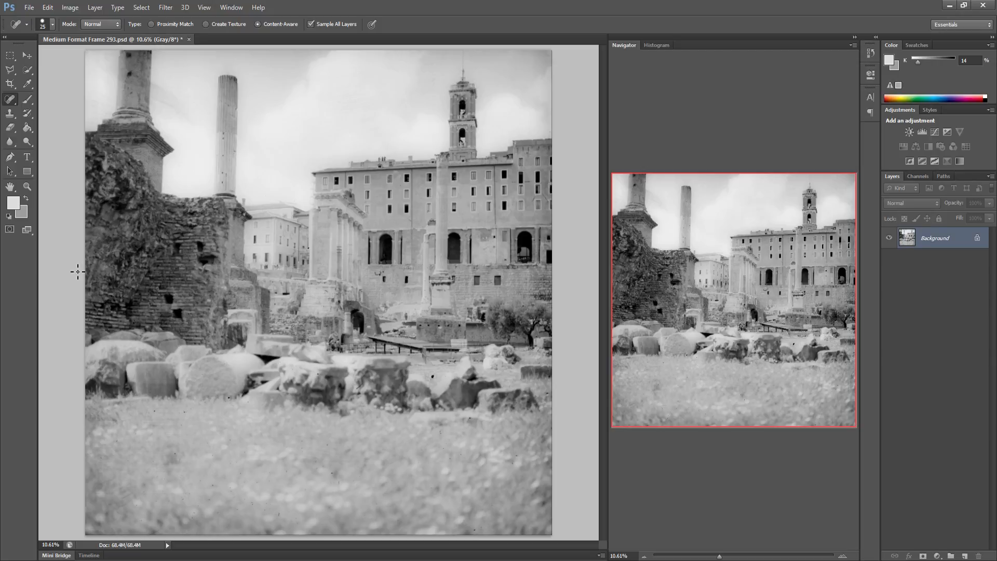
# At 100% zoom, heal the specks around the holes in the dark brick ruin and the mark farther along its wall
pyautogui.hotkey('ctrl', '1')
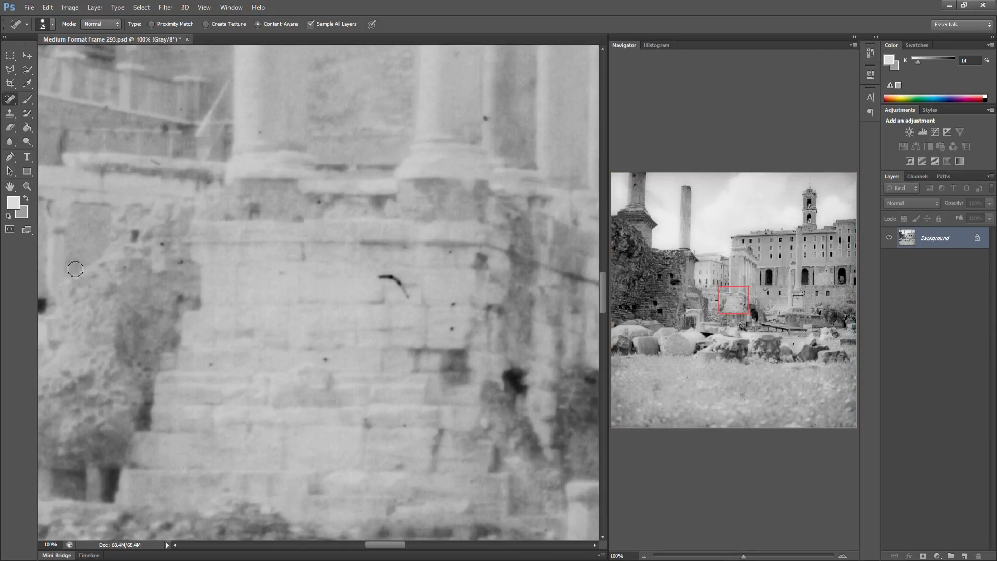
pyautogui.click(657, 304)
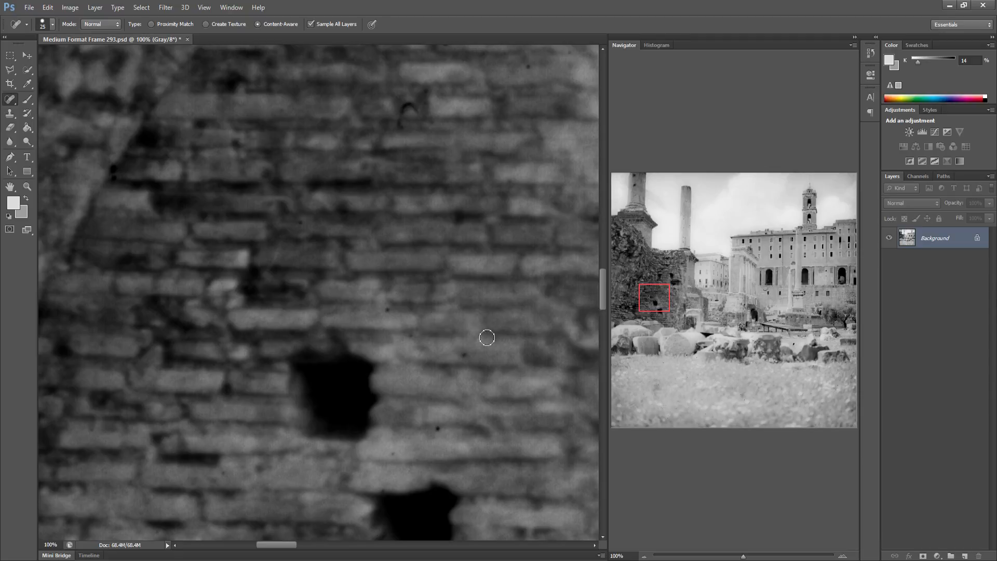
pyautogui.click(389, 309)
pyautogui.click(413, 334)
pyautogui.moveTo(463, 355); pyautogui.dragTo(473, 353)
pyautogui.click(469, 353)
pyautogui.click(427, 436)
pyautogui.click(437, 428)
pyautogui.moveTo(388, 454); pyautogui.dragTo(395, 454)
pyautogui.moveTo(311, 231)
pyautogui.mouseDown()
pyautogui.moveTo(300, 238)
pyautogui.moveTo(423, 256)
pyautogui.moveTo(256, 265)
pyautogui.mouseUp()
pyautogui.click(349, 200)
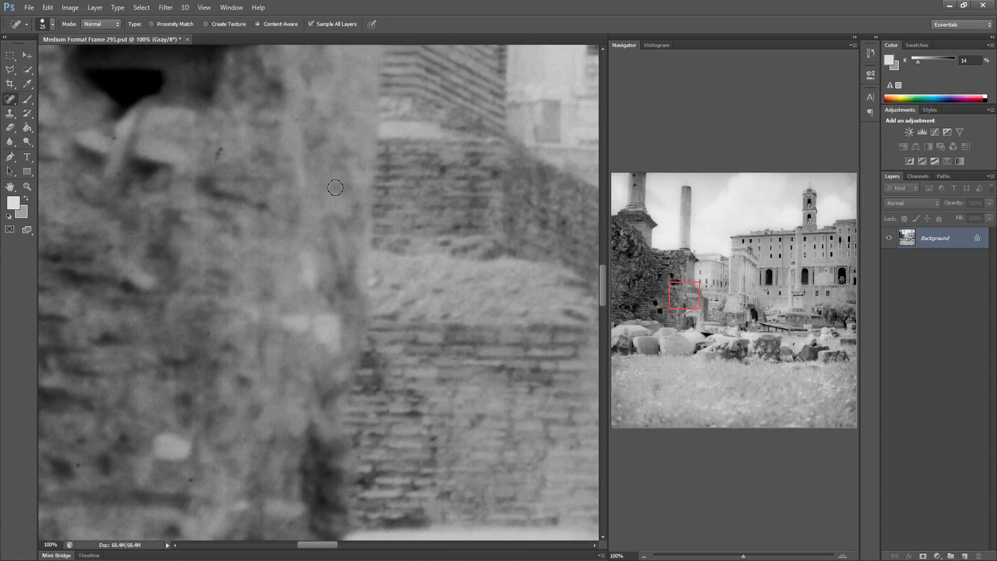
pyautogui.click(219, 149)
# Heal the curved hair mark and specks on the temple's stone podium, plus the dark spot between the columns above
pyautogui.moveTo(481, 311)
pyautogui.mouseDown()
pyautogui.moveTo(349, 312)
pyautogui.moveTo(334, 296)
pyautogui.mouseUp()
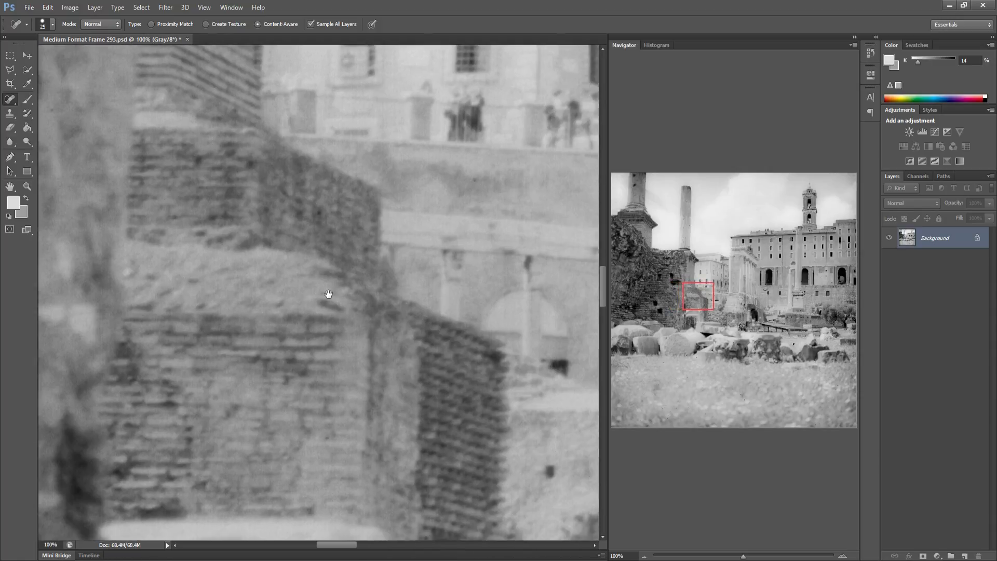
pyautogui.moveTo(472, 421); pyautogui.dragTo(323, 396)
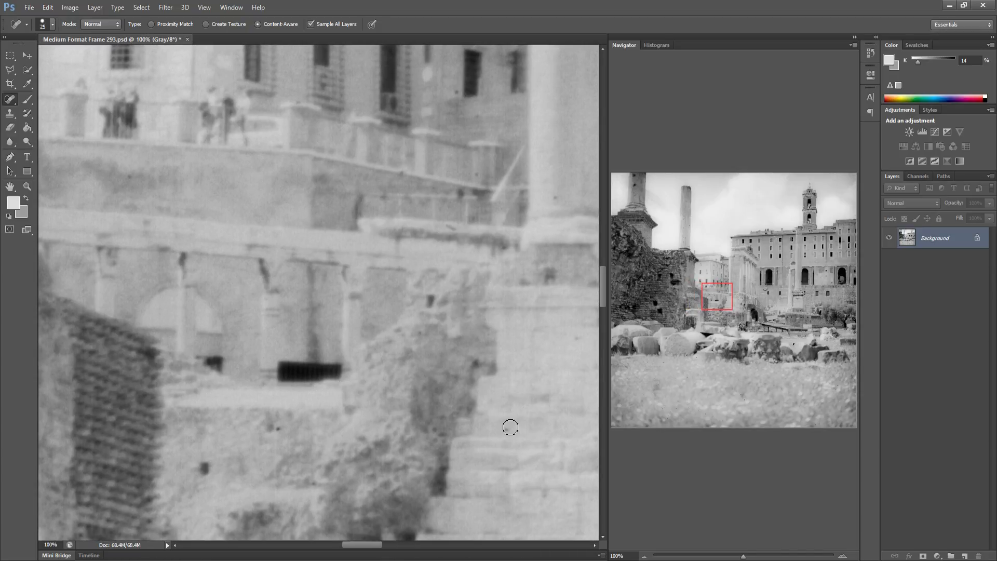
pyautogui.moveTo(472, 391)
pyautogui.mouseDown()
pyautogui.moveTo(366, 382)
pyautogui.moveTo(345, 363)
pyautogui.mouseUp()
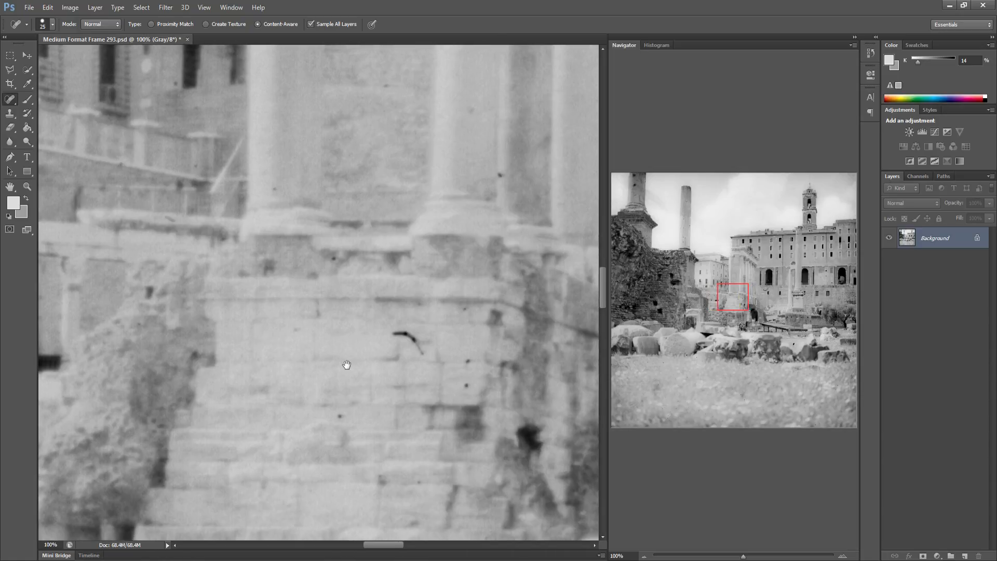
pyautogui.moveTo(387, 332); pyautogui.dragTo(419, 345)
pyautogui.click(467, 364)
pyautogui.click(463, 383)
pyautogui.click(469, 315)
pyautogui.click(340, 415)
pyautogui.click(499, 177)
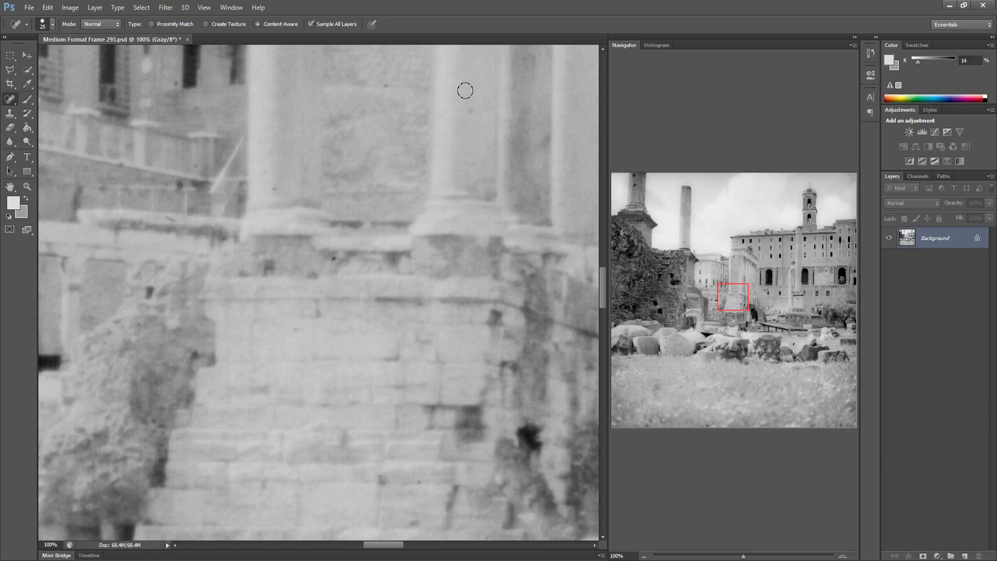
# Heal the remaining small specks on the column shafts, the podium's upper edge and the building behind them
pyautogui.click(385, 85)
pyautogui.click(470, 112)
pyautogui.click(275, 186)
pyautogui.click(378, 267)
pyautogui.click(176, 82)
# Heal the looping hair mark and the nearby specks on the brick wall around the small barred window
pyautogui.moveTo(298, 305)
pyautogui.mouseDown()
pyautogui.moveTo(201, 313)
pyautogui.moveTo(147, 295)
pyautogui.moveTo(121, 331)
pyautogui.mouseUp()
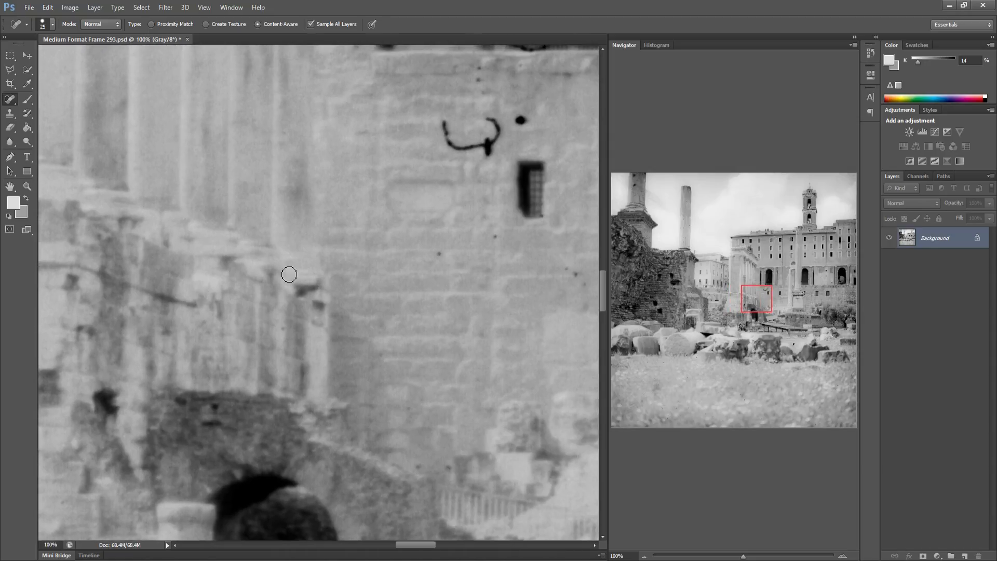
pyautogui.click(440, 255)
pyautogui.click(574, 274)
pyautogui.moveTo(444, 116)
pyautogui.mouseDown()
pyautogui.moveTo(456, 151)
pyautogui.moveTo(477, 146)
pyautogui.moveTo(479, 68)
pyautogui.moveTo(519, 119)
pyautogui.mouseUp()
pyautogui.moveTo(472, 113)
pyautogui.mouseDown()
pyautogui.moveTo(498, 135)
pyautogui.moveTo(489, 150)
pyautogui.mouseUp()
pyautogui.moveTo(487, 146)
pyautogui.mouseDown()
pyautogui.moveTo(447, 182)
pyautogui.moveTo(243, 191)
pyautogui.mouseUp()
pyautogui.press('space')
pyautogui.moveTo(393, 157); pyautogui.dragTo(400, 150)
# Heal the marks under the ledge above the narrow dark window and the spots on and beside the slender column
pyautogui.moveTo(461, 322); pyautogui.dragTo(313, 362)
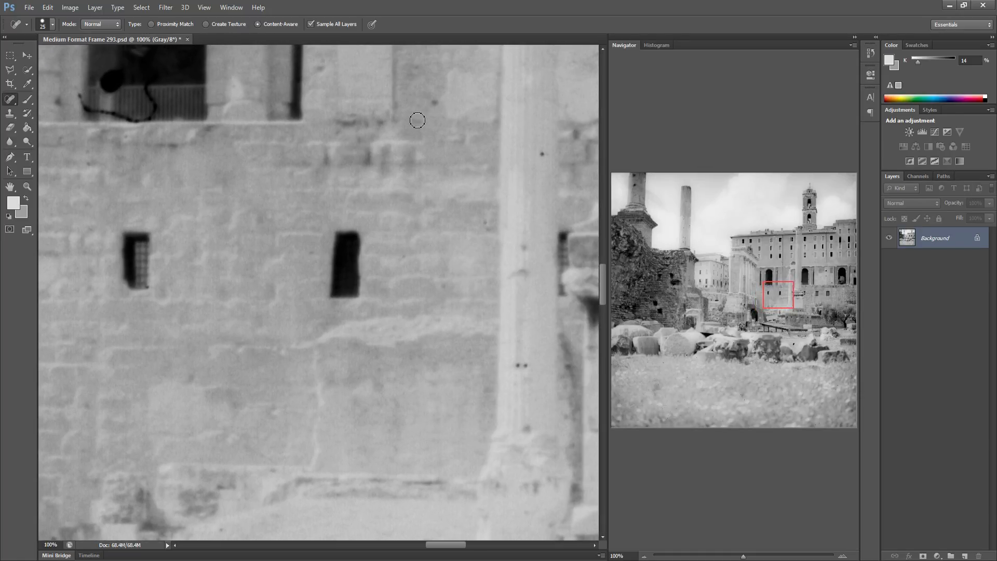
pyautogui.click(341, 134)
pyautogui.click(368, 124)
pyautogui.click(360, 139)
pyautogui.moveTo(378, 120); pyautogui.dragTo(390, 120)
pyautogui.click(541, 153)
pyautogui.click(484, 224)
pyautogui.moveTo(515, 369); pyautogui.dragTo(524, 365)
# Heal the specks on the brick wall between the fluted column's pedestal and the large barred window
pyautogui.moveTo(476, 430); pyautogui.dragTo(332, 385)
pyautogui.moveTo(402, 311); pyautogui.dragTo(410, 325)
pyautogui.moveTo(452, 379); pyautogui.dragTo(451, 391)
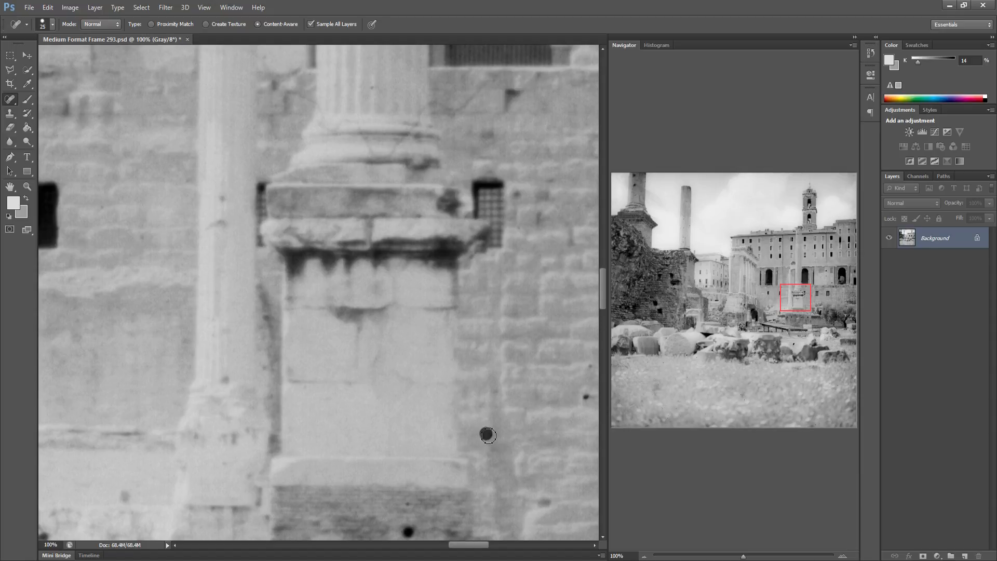
pyautogui.moveTo(530, 404)
pyautogui.mouseDown()
pyautogui.moveTo(400, 400)
pyautogui.moveTo(450, 395)
pyautogui.moveTo(464, 364)
pyautogui.mouseUp()
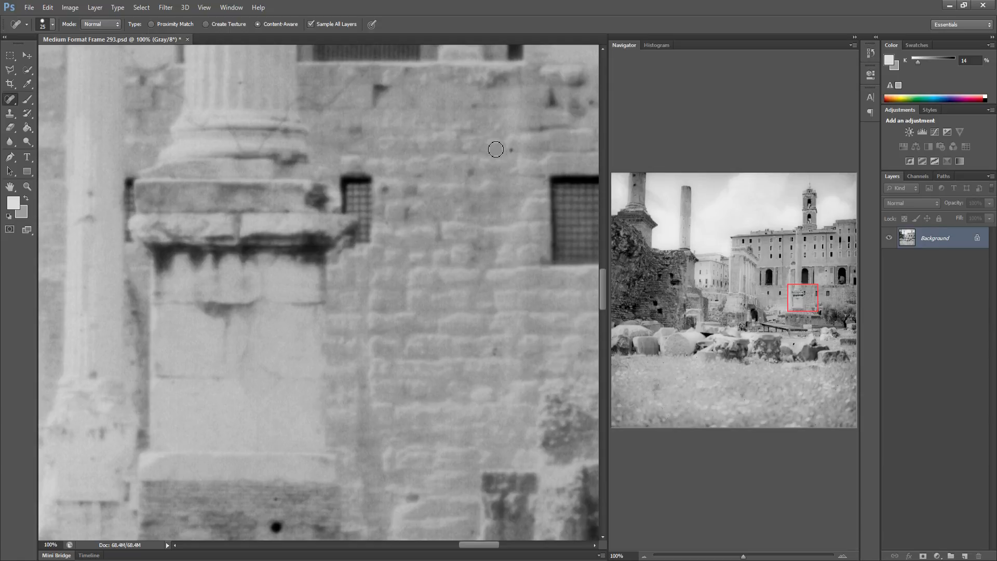
pyautogui.click(509, 146)
# Heal the specks on the brickwork below the large barred window, above the ruined masonry patch
pyautogui.moveTo(465, 253); pyautogui.dragTo(332, 264)
pyautogui.click(343, 118)
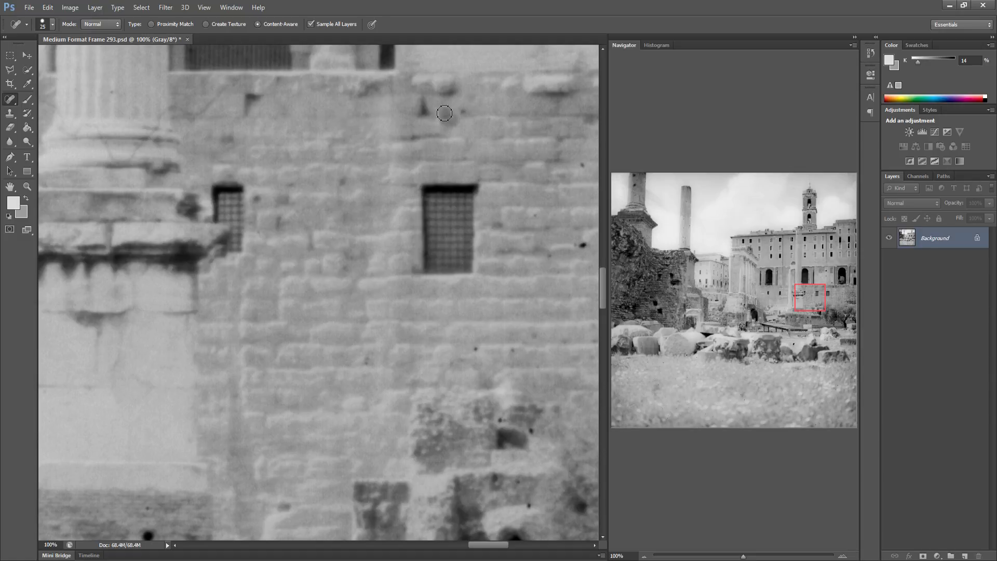
pyautogui.click(474, 350)
pyautogui.click(512, 350)
pyautogui.click(509, 367)
pyautogui.click(538, 369)
# Heal the dark spots on the brick wall between the two large barred windows
pyautogui.click(582, 243)
pyautogui.click(546, 259)
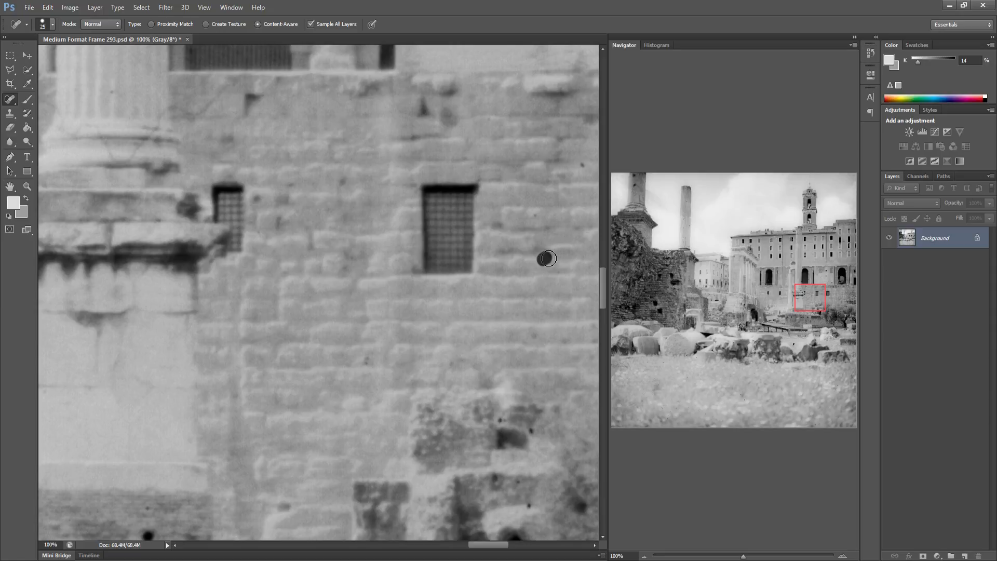
pyautogui.click(539, 211)
pyautogui.click(580, 169)
pyautogui.click(560, 183)
# Heal the black spots on the ruined masonry patch beside the bushes and the speck on the wall above the foliage
pyautogui.moveTo(510, 308); pyautogui.dragTo(450, 311)
pyautogui.click(440, 426)
pyautogui.click(472, 437)
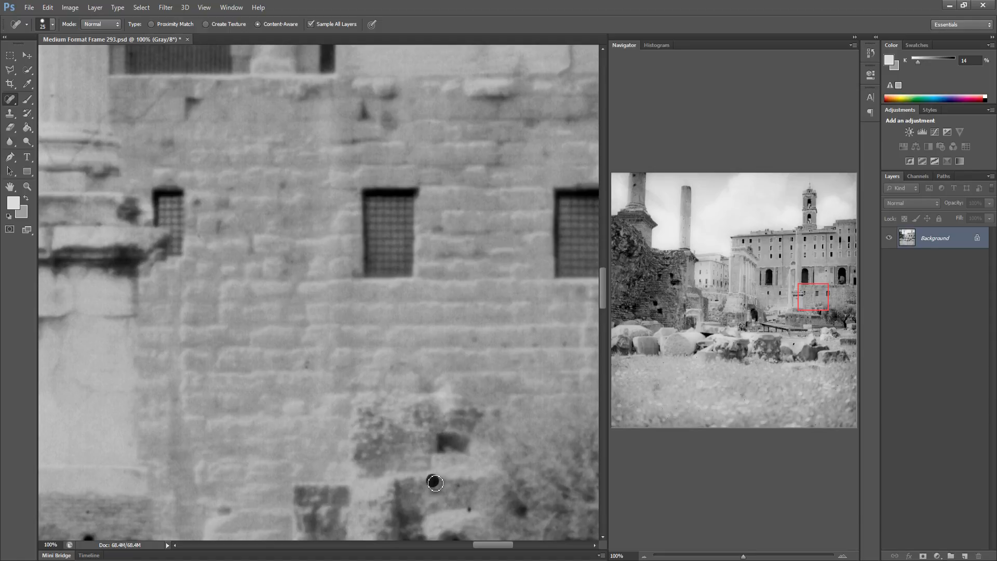
pyautogui.click(459, 486)
pyautogui.click(469, 507)
pyautogui.moveTo(460, 364); pyautogui.dragTo(294, 378)
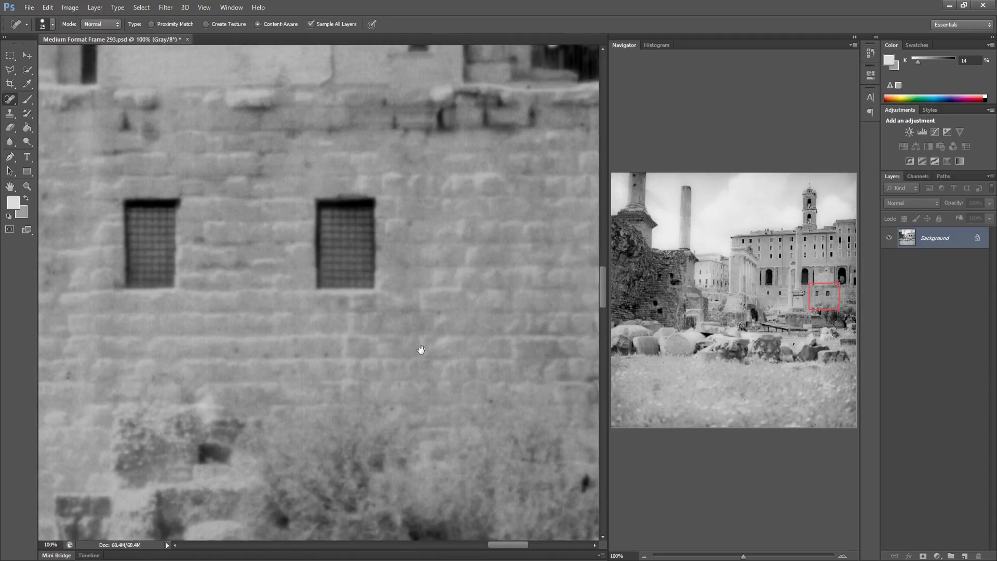
pyautogui.click(492, 436)
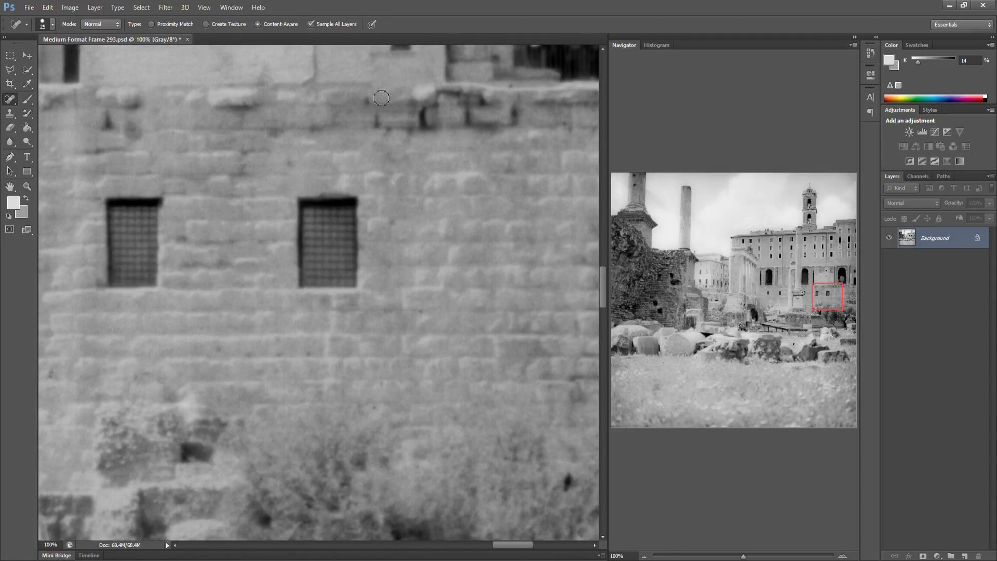
# Heal the specks on the brick wall along the photo's outer edge and the spot on the ledge under the arches
pyautogui.moveTo(445, 210); pyautogui.dragTo(413, 247)
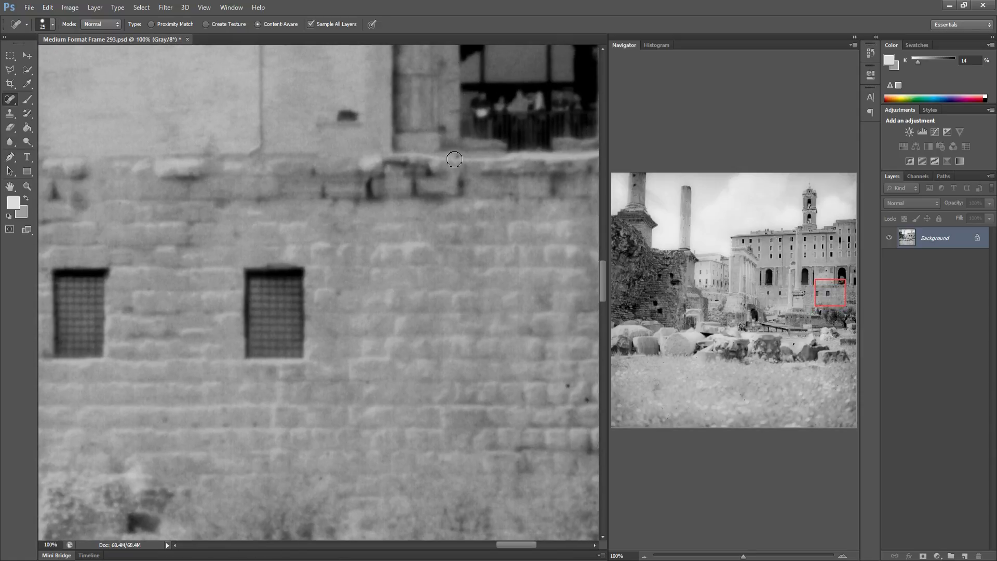
pyautogui.moveTo(482, 286); pyautogui.dragTo(356, 275)
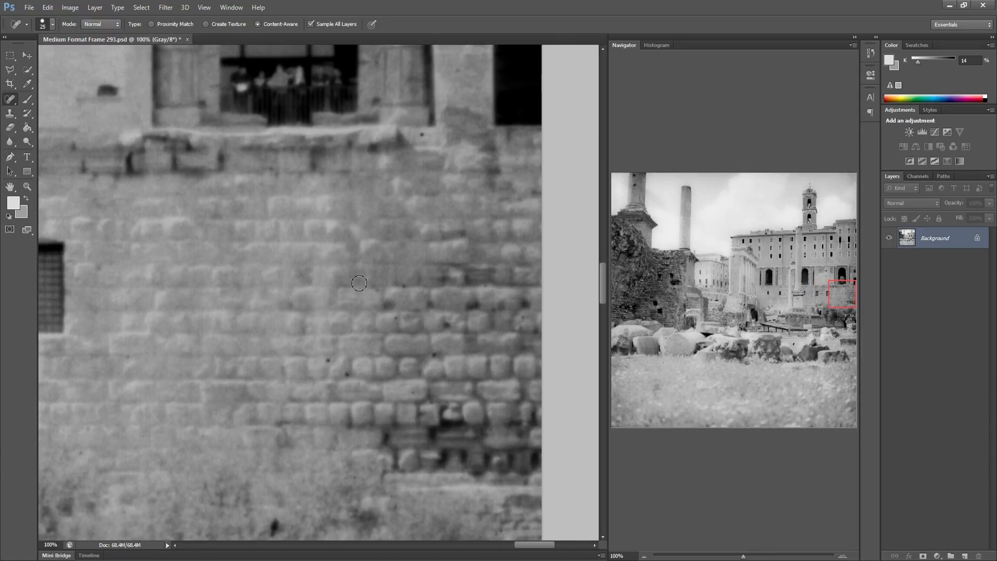
pyautogui.click(327, 359)
pyautogui.click(347, 374)
pyautogui.click(432, 353)
pyautogui.click(403, 284)
pyautogui.click(488, 290)
pyautogui.click(425, 128)
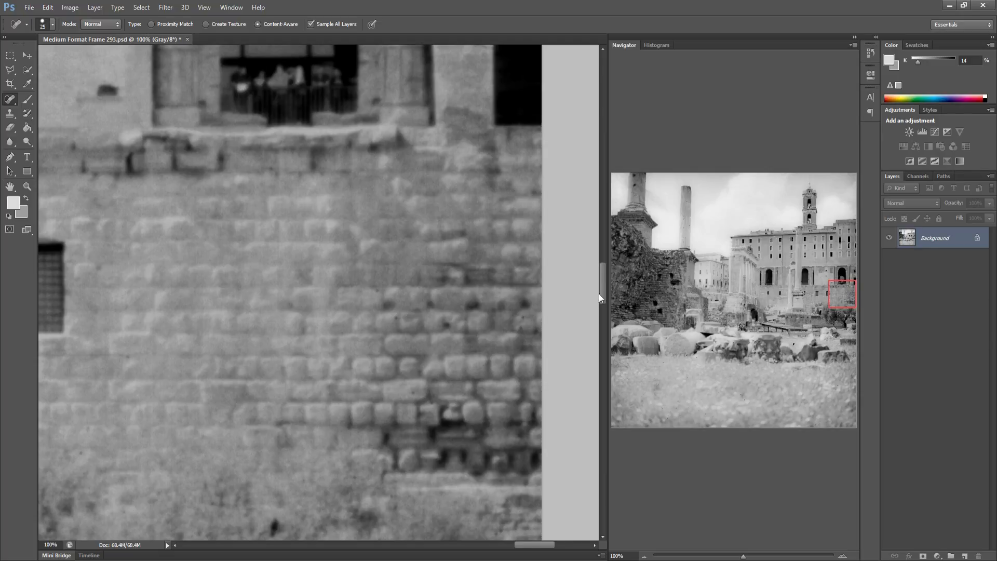
# Heal the specks and short marks at the photo's left edge, level with the base of the ruined brick wall
pyautogui.moveTo(824, 300); pyautogui.dragTo(821, 302)
pyautogui.moveTo(620, 325); pyautogui.dragTo(599, 320)
pyautogui.moveTo(407, 294); pyautogui.dragTo(423, 294)
pyautogui.moveTo(465, 267); pyautogui.dragTo(475, 265)
pyautogui.moveTo(560, 481); pyautogui.dragTo(558, 487)
pyautogui.moveTo(295, 526); pyautogui.dragTo(298, 514)
pyautogui.moveTo(317, 497); pyautogui.dragTo(324, 490)
pyautogui.moveTo(206, 382); pyautogui.dragTo(155, 372)
pyautogui.moveTo(136, 383); pyautogui.dragTo(134, 389)
pyautogui.moveTo(318, 344); pyautogui.dragTo(320, 347)
# Heal the specks on the overlapping pale boulders at the foot of the dark brick wall
pyautogui.moveTo(404, 419)
pyautogui.mouseDown()
pyautogui.moveTo(329, 411)
pyautogui.moveTo(317, 300)
pyautogui.moveTo(316, 315)
pyautogui.moveTo(295, 306)
pyautogui.mouseUp()
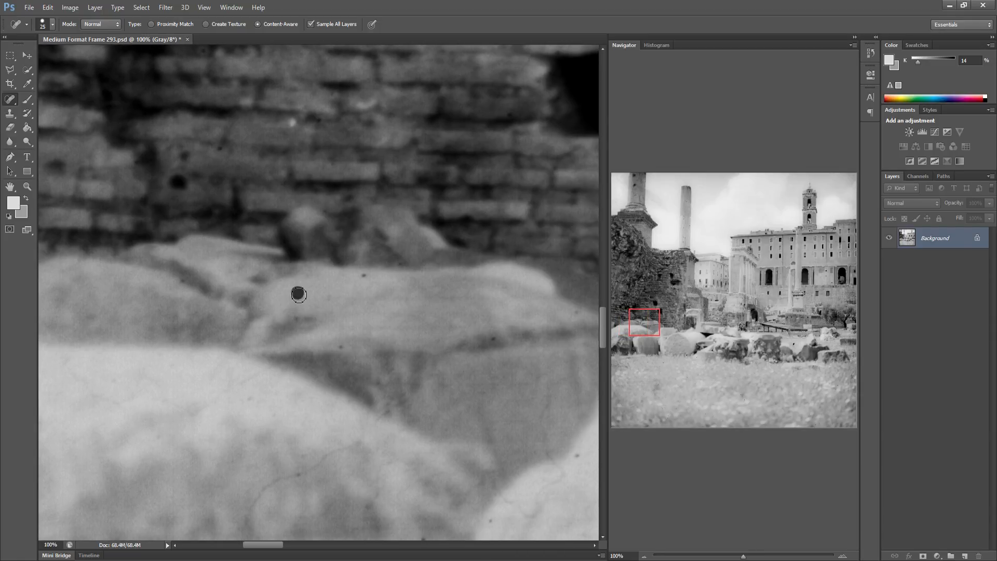
pyautogui.click(364, 275)
pyautogui.moveTo(406, 381); pyautogui.dragTo(281, 368)
pyautogui.click(362, 509)
pyautogui.moveTo(379, 532); pyautogui.dragTo(390, 535)
pyautogui.click(452, 442)
pyautogui.click(503, 427)
pyautogui.click(478, 390)
pyautogui.click(493, 374)
pyautogui.click(443, 300)
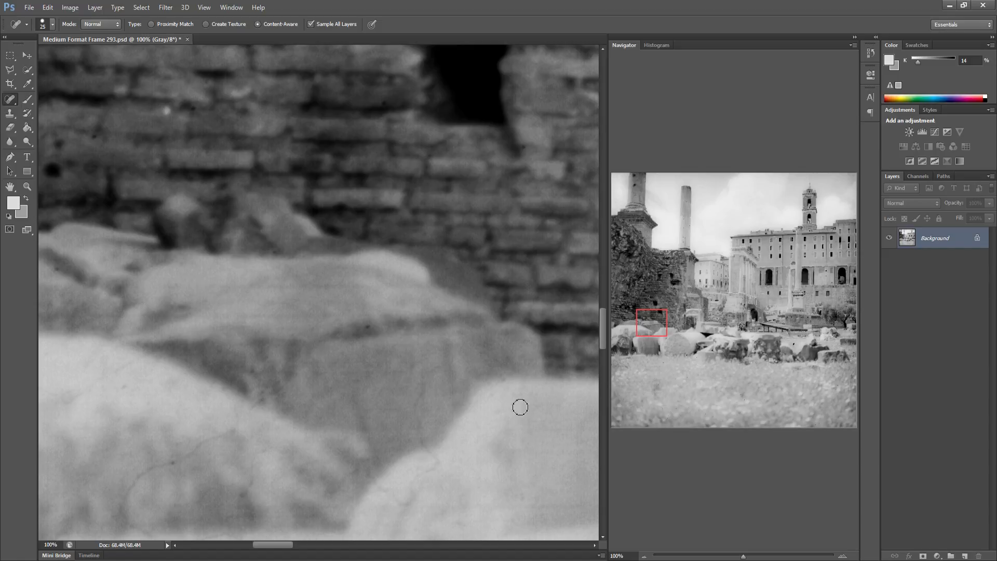
# Heal the specks on the flat-topped pale boulder in front of the ruined brick wall
pyautogui.moveTo(469, 409); pyautogui.dragTo(312, 396)
pyautogui.click(350, 516)
pyautogui.click(371, 518)
pyautogui.click(447, 479)
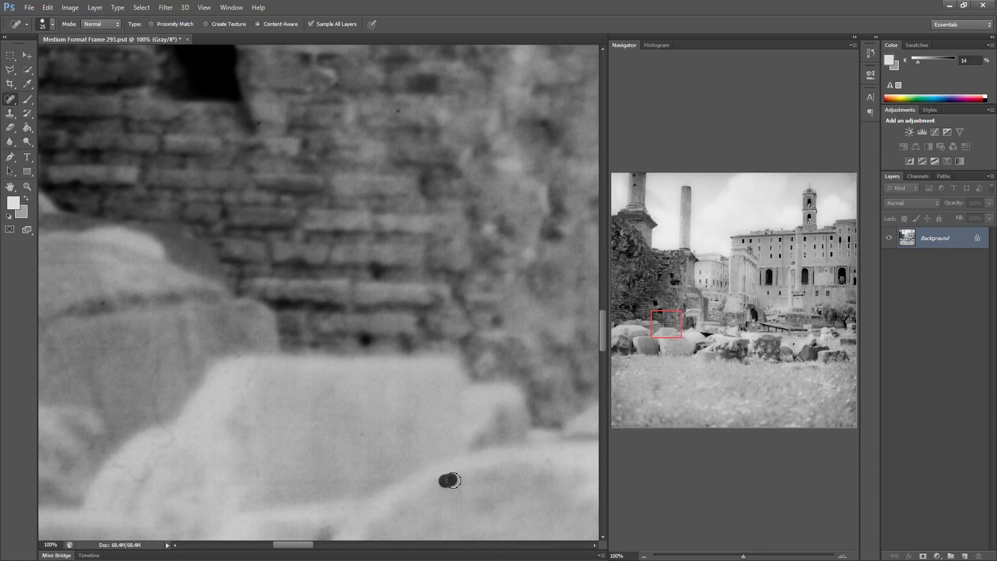
pyautogui.click(247, 495)
pyautogui.click(262, 476)
# Heal the hair mark and specks on the pale rocks in front of the dark opening in the masonry
pyautogui.moveTo(407, 445); pyautogui.dragTo(343, 428)
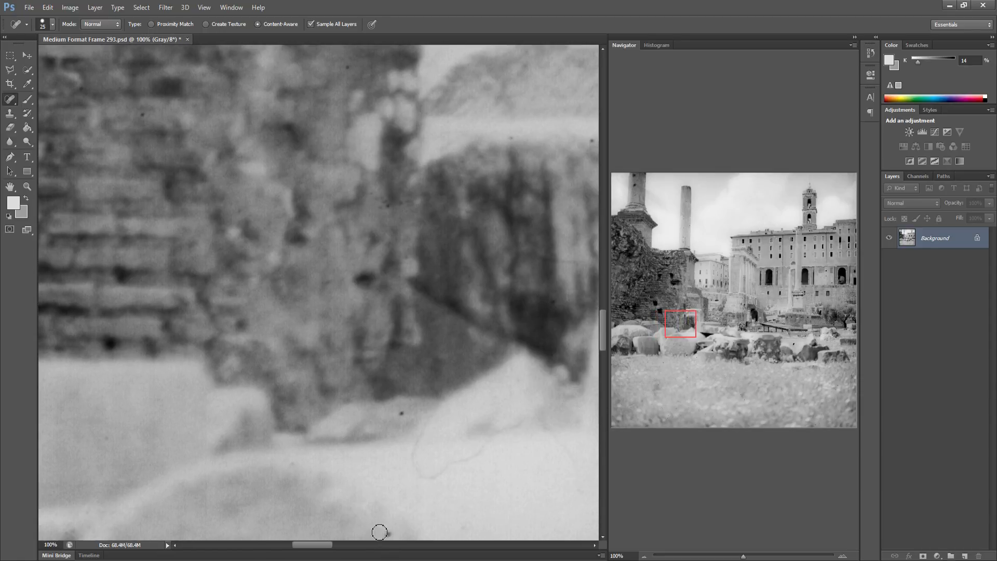
pyautogui.moveTo(433, 411)
pyautogui.mouseDown()
pyautogui.moveTo(413, 462)
pyautogui.moveTo(426, 472)
pyautogui.moveTo(491, 441)
pyautogui.mouseUp()
pyautogui.moveTo(422, 480)
pyautogui.mouseDown()
pyautogui.moveTo(465, 467)
pyautogui.moveTo(328, 431)
pyautogui.mouseUp()
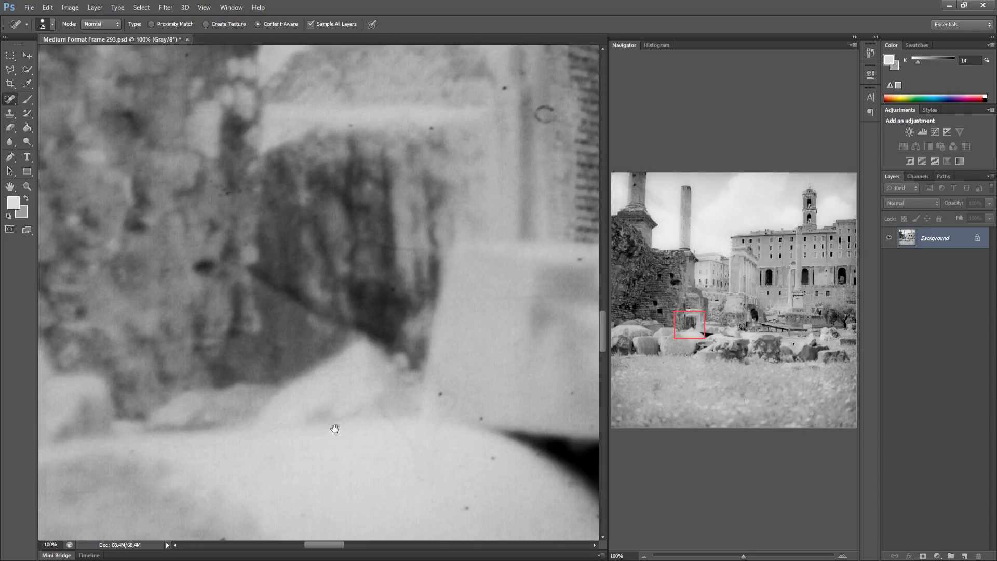
pyautogui.click(440, 394)
pyautogui.click(480, 419)
pyautogui.moveTo(489, 460); pyautogui.dragTo(501, 464)
pyautogui.moveTo(381, 420)
pyautogui.mouseDown()
pyautogui.moveTo(404, 439)
pyautogui.moveTo(417, 472)
pyautogui.moveTo(433, 464)
pyautogui.moveTo(444, 432)
pyautogui.mouseUp()
# Heal the ring-shaped mark on the pillar and the specks around the pale stone block beside the dark opening
pyautogui.moveTo(484, 384); pyautogui.dragTo(358, 393)
pyautogui.click(462, 436)
pyautogui.click(472, 325)
pyautogui.moveTo(492, 289); pyautogui.dragTo(494, 296)
pyautogui.click(447, 266)
pyautogui.moveTo(414, 119); pyautogui.dragTo(409, 124)
pyautogui.click(371, 96)
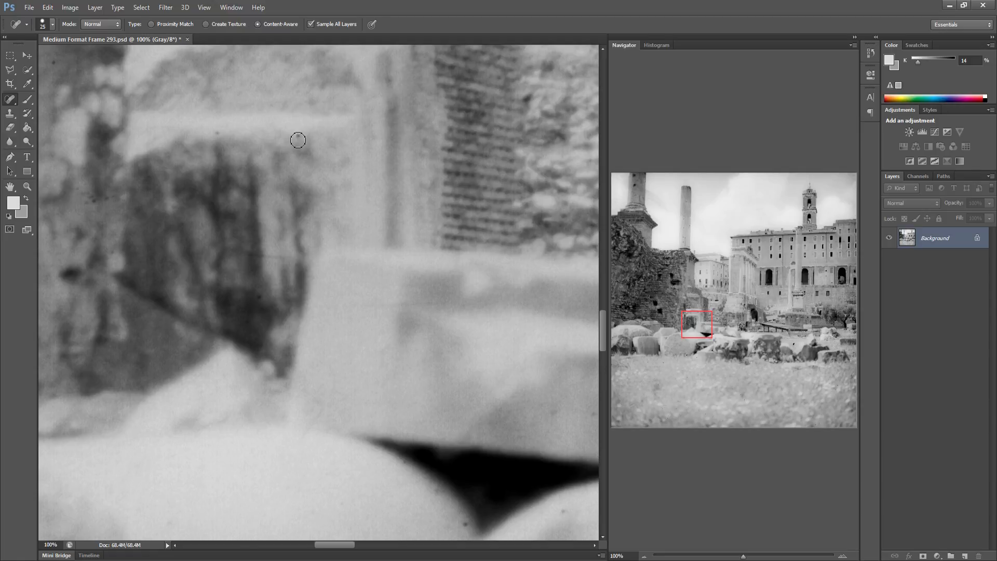
pyautogui.click(216, 134)
# Heal the specks on the pale boulders in front of the stone block, beside the black gap
pyautogui.moveTo(456, 276); pyautogui.dragTo(278, 363)
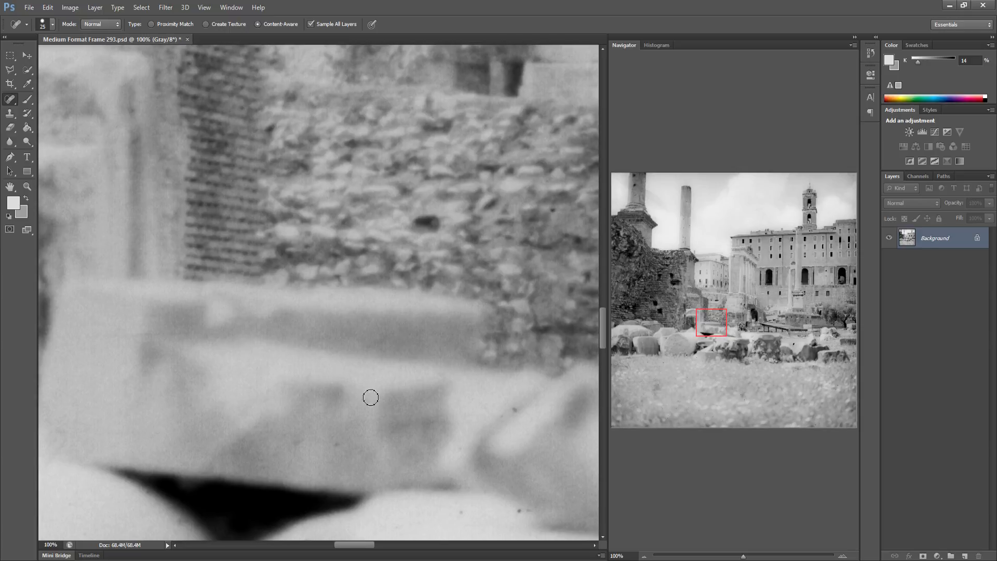
pyautogui.click(519, 511)
pyautogui.moveTo(516, 406); pyautogui.dragTo(517, 407)
pyautogui.moveTo(478, 338); pyautogui.dragTo(353, 308)
pyautogui.moveTo(224, 391); pyautogui.dragTo(279, 381)
pyautogui.click(56, 487)
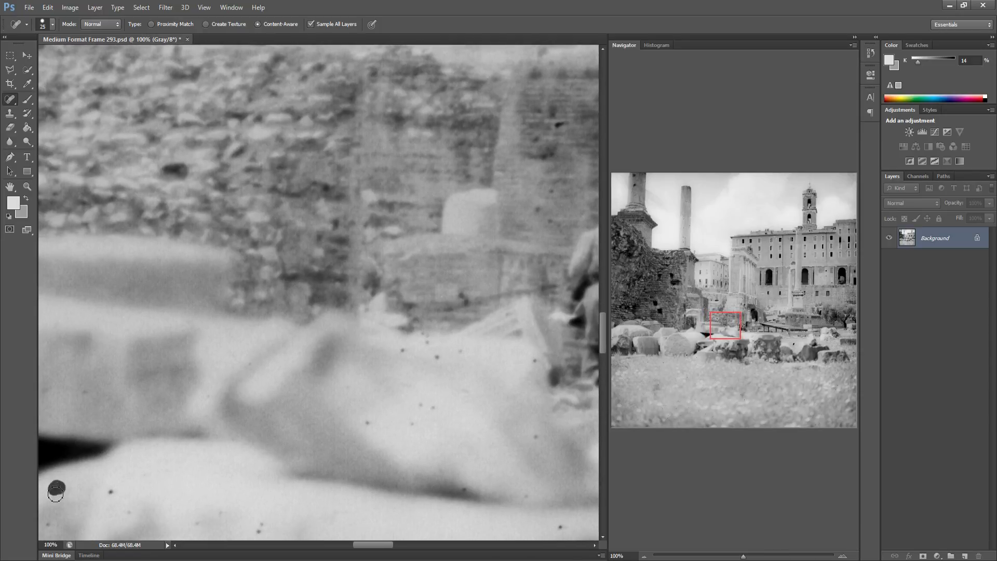
pyautogui.click(52, 525)
pyautogui.click(112, 488)
pyautogui.click(263, 525)
# Heal the cluster of black specks across the face of the large pale slab below the rubble wall
pyautogui.click(367, 421)
pyautogui.click(412, 422)
pyautogui.click(420, 404)
pyautogui.click(433, 407)
pyautogui.click(525, 493)
pyautogui.click(535, 436)
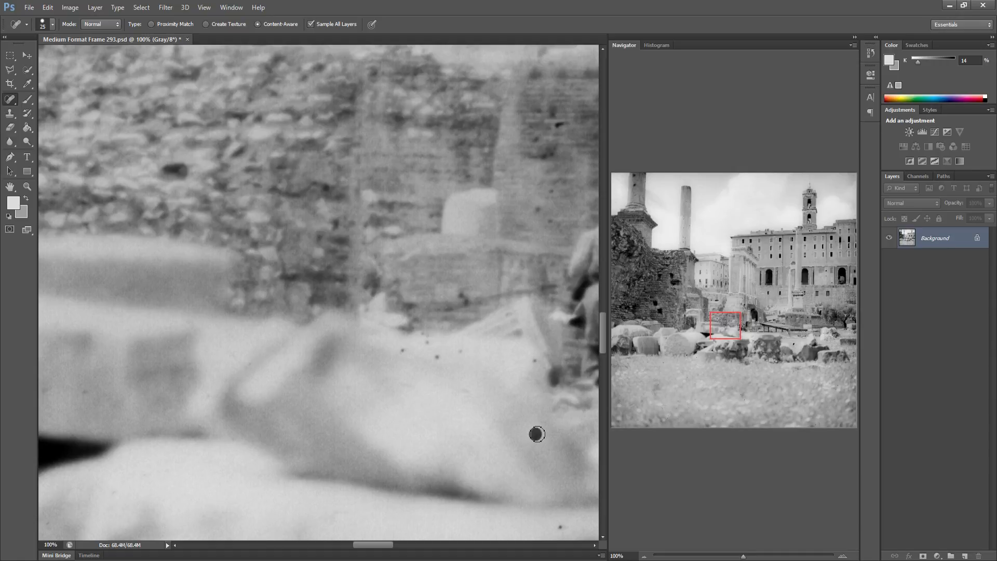
# Heal the specks along the upper edge of the large pale slab, near the leaning stone
pyautogui.click(404, 345)
pyautogui.click(438, 354)
pyautogui.click(424, 340)
pyautogui.click(405, 345)
pyautogui.click(460, 352)
pyautogui.click(541, 359)
pyautogui.click(536, 364)
pyautogui.click(409, 328)
# Heal the dark spots on the brick wall behind the slab, beside the small rounded stone
pyautogui.click(539, 212)
pyautogui.click(550, 222)
pyautogui.click(548, 189)
pyautogui.click(538, 138)
pyautogui.click(554, 126)
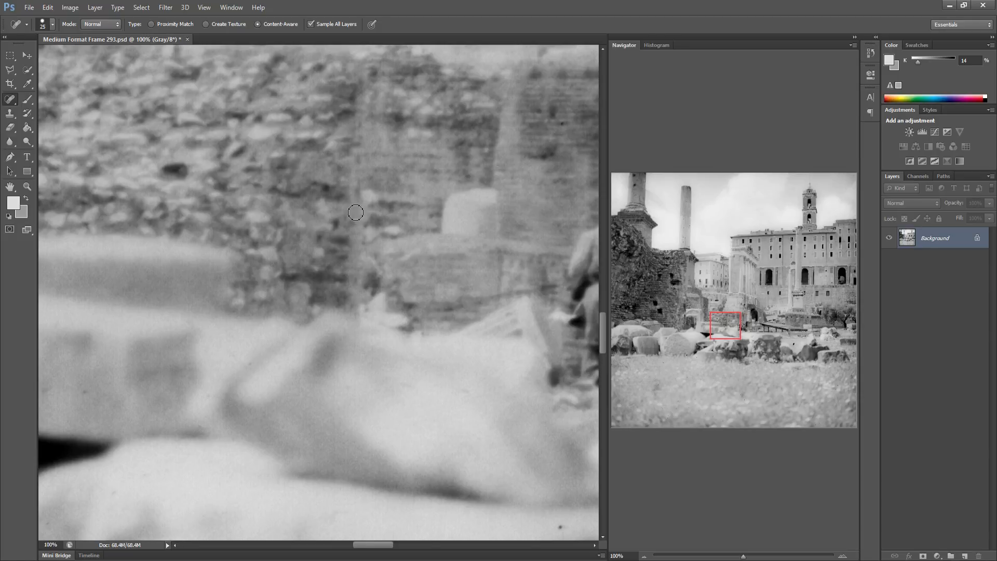
# Heal the specks on the pale rocks in front of the people sitting by the railing
pyautogui.moveTo(429, 217); pyautogui.dragTo(270, 189)
pyautogui.click(402, 491)
pyautogui.moveTo(483, 396)
pyautogui.mouseDown()
pyautogui.moveTo(511, 400)
pyautogui.moveTo(384, 424)
pyautogui.mouseUp()
pyautogui.click(491, 421)
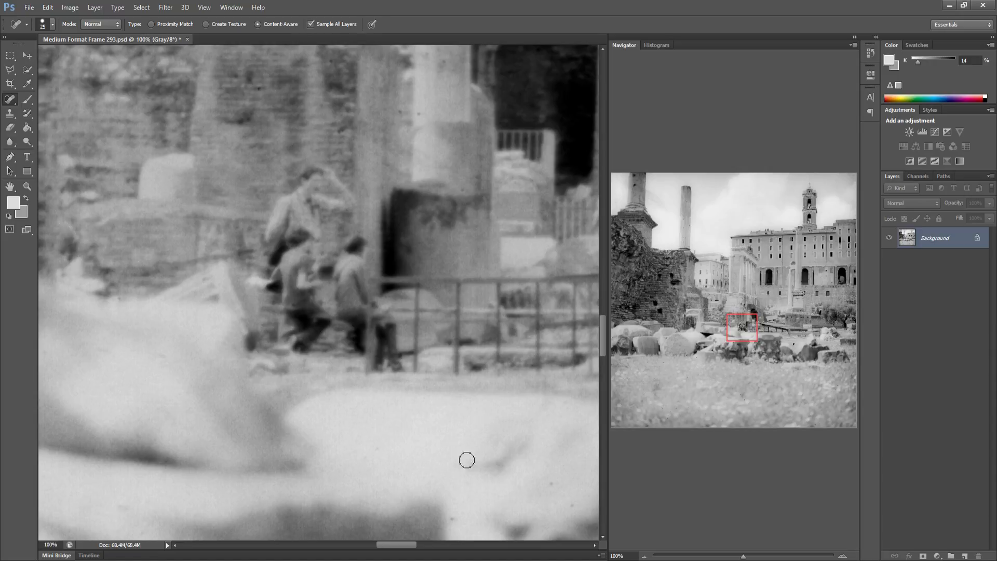
pyautogui.click(450, 522)
pyautogui.click(547, 483)
# Heal the specks on the ground around the sloping walkway roof and on the pale slope above it
pyautogui.moveTo(451, 423); pyautogui.dragTo(334, 447)
pyautogui.moveTo(446, 365)
pyautogui.mouseDown()
pyautogui.moveTo(445, 350)
pyautogui.moveTo(310, 359)
pyautogui.mouseUp()
pyautogui.click(483, 447)
pyautogui.moveTo(407, 388); pyautogui.dragTo(262, 390)
pyautogui.moveTo(457, 358); pyautogui.dragTo(279, 362)
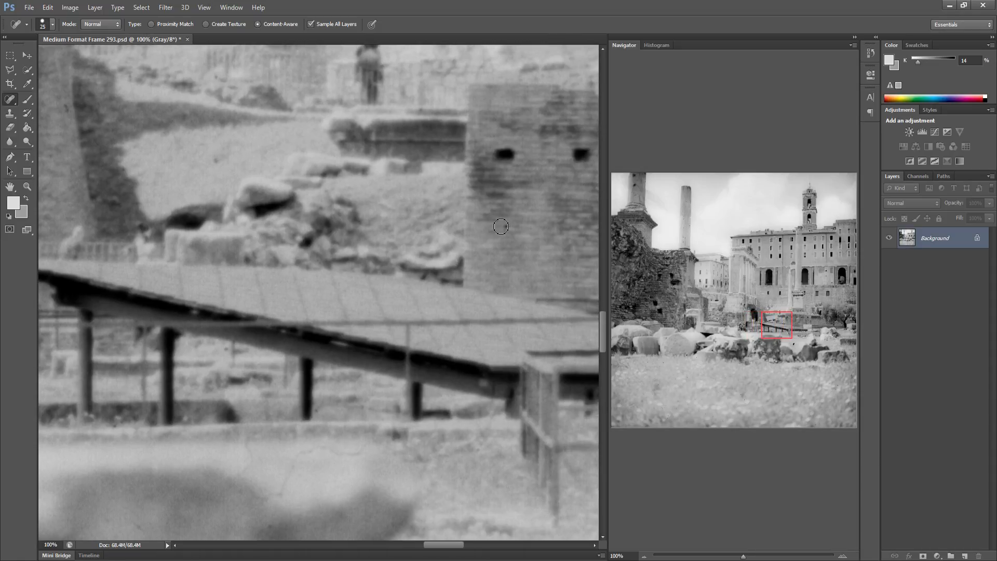
pyautogui.click(211, 157)
pyautogui.moveTo(288, 191); pyautogui.dragTo(234, 218)
pyautogui.moveTo(311, 238); pyautogui.dragTo(240, 245)
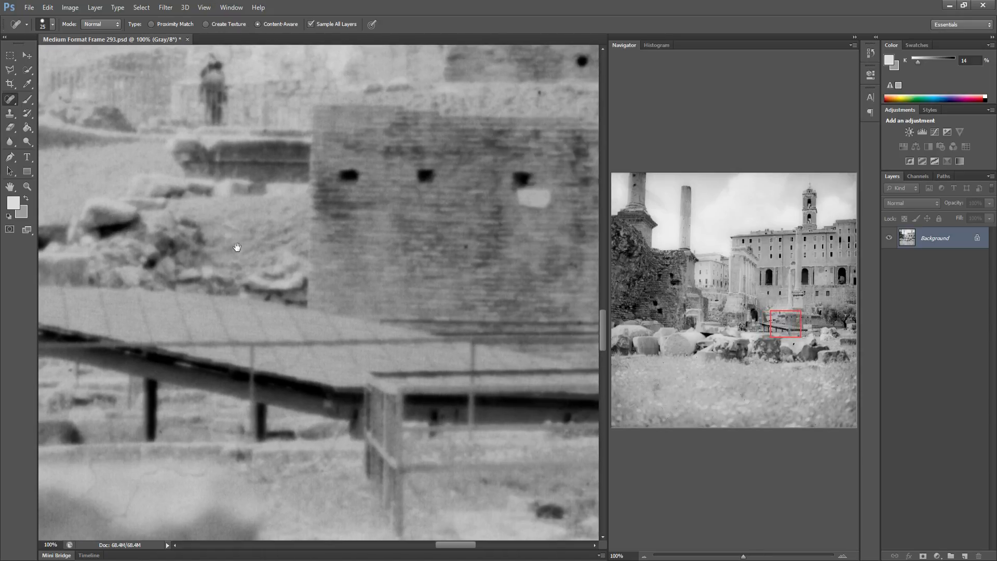
pyautogui.click(482, 480)
# Heal the specks around the brick wall with square holes, the pale block before it and the adjoining plain wall
pyautogui.moveTo(467, 210); pyautogui.dragTo(356, 235)
pyautogui.click(422, 115)
pyautogui.moveTo(440, 128); pyautogui.dragTo(337, 186)
pyautogui.click(368, 110)
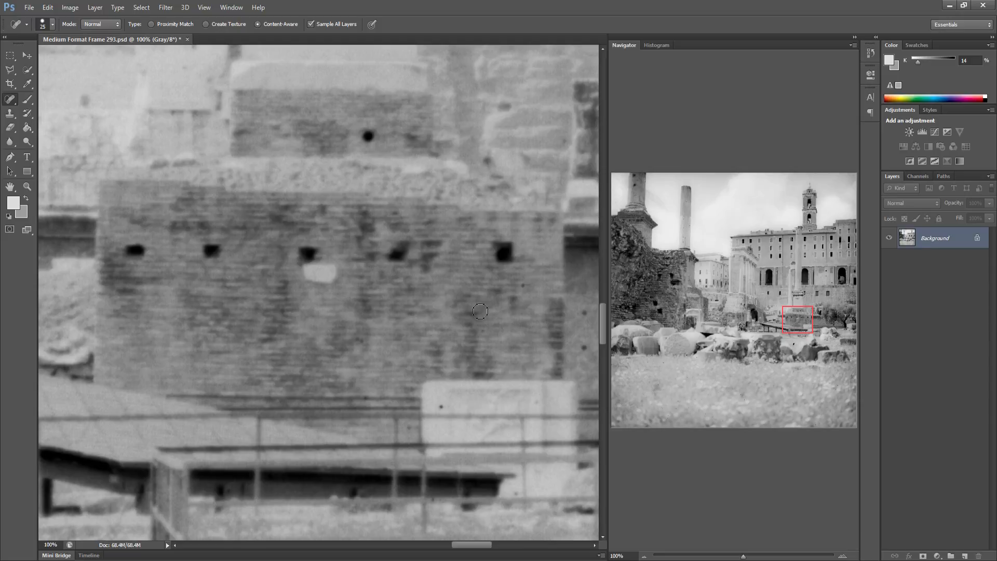
pyautogui.click(522, 286)
pyautogui.click(441, 406)
pyautogui.moveTo(499, 351); pyautogui.dragTo(345, 353)
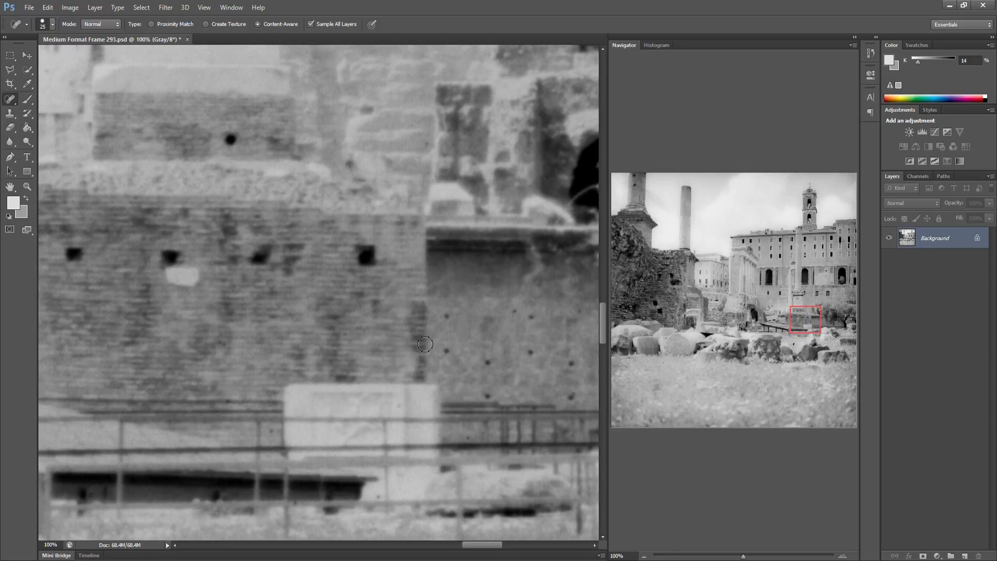
pyautogui.click(516, 313)
# Heal the specks on the rounded pale stones in front of the railing and on the ground beside them
pyautogui.moveTo(469, 343)
pyautogui.mouseDown()
pyautogui.moveTo(334, 357)
pyautogui.moveTo(285, 350)
pyautogui.mouseUp()
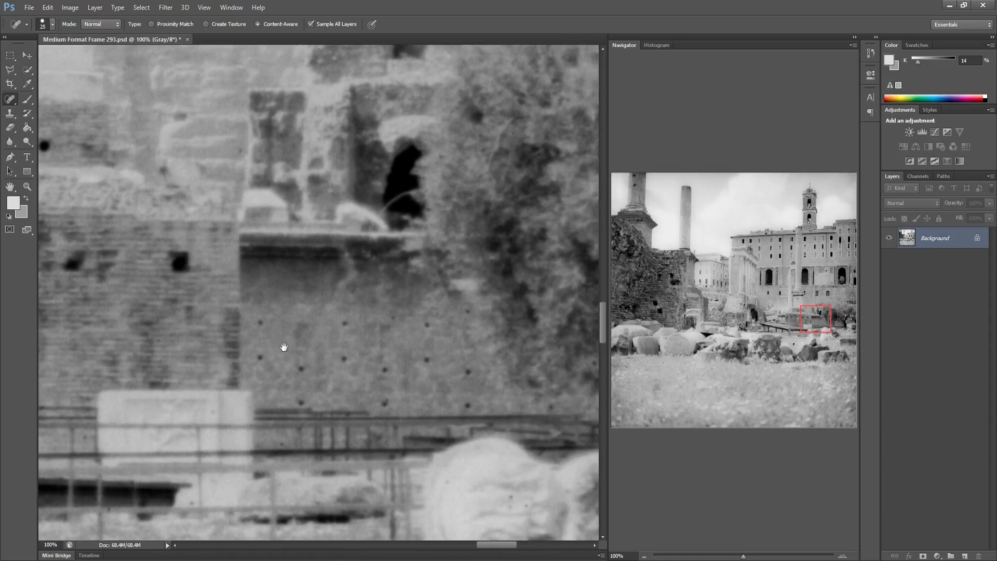
pyautogui.click(527, 504)
pyautogui.moveTo(445, 400); pyautogui.dragTo(318, 373)
pyautogui.click(366, 487)
pyautogui.click(358, 467)
pyautogui.click(383, 455)
pyautogui.click(403, 519)
pyautogui.click(419, 517)
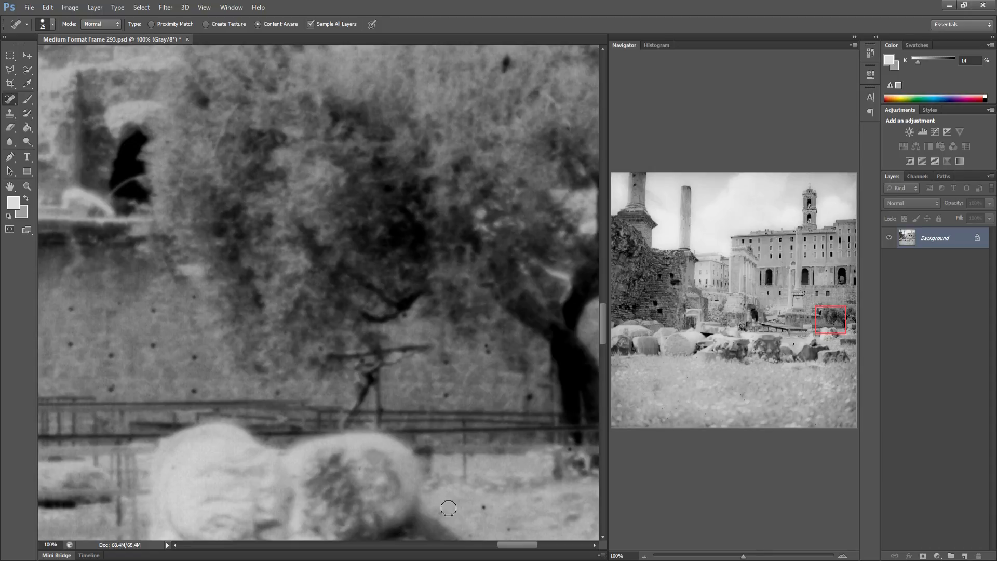
pyautogui.click(483, 503)
# Heal the black spots in the tree's foliage and above the pale stone block beside its trunk
pyautogui.moveTo(427, 267); pyautogui.dragTo(335, 306)
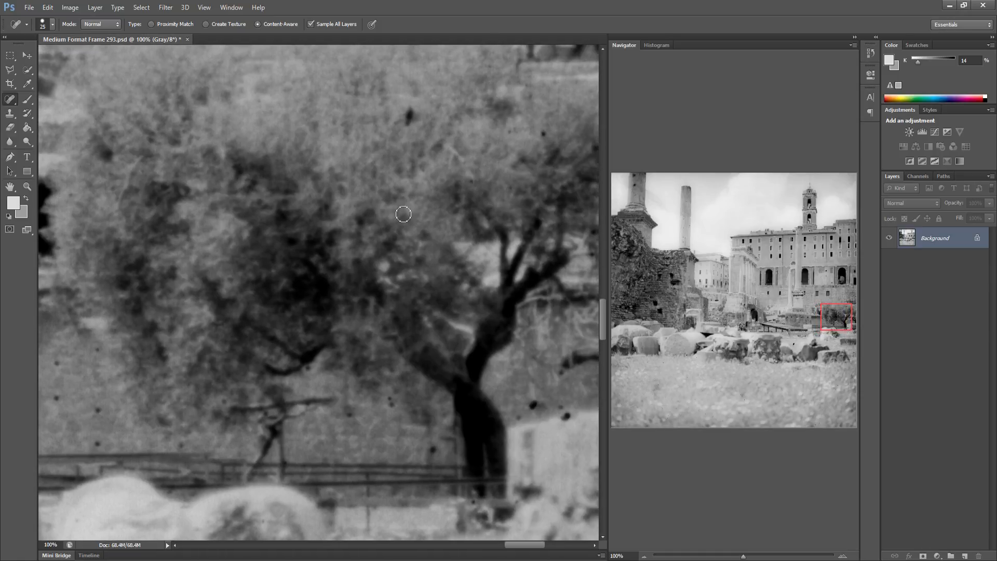
pyautogui.moveTo(411, 109); pyautogui.dragTo(409, 122)
pyautogui.click(543, 135)
pyautogui.click(531, 405)
pyautogui.click(560, 406)
pyautogui.click(565, 415)
pyautogui.click(518, 417)
pyautogui.moveTo(529, 418); pyautogui.dragTo(368, 425)
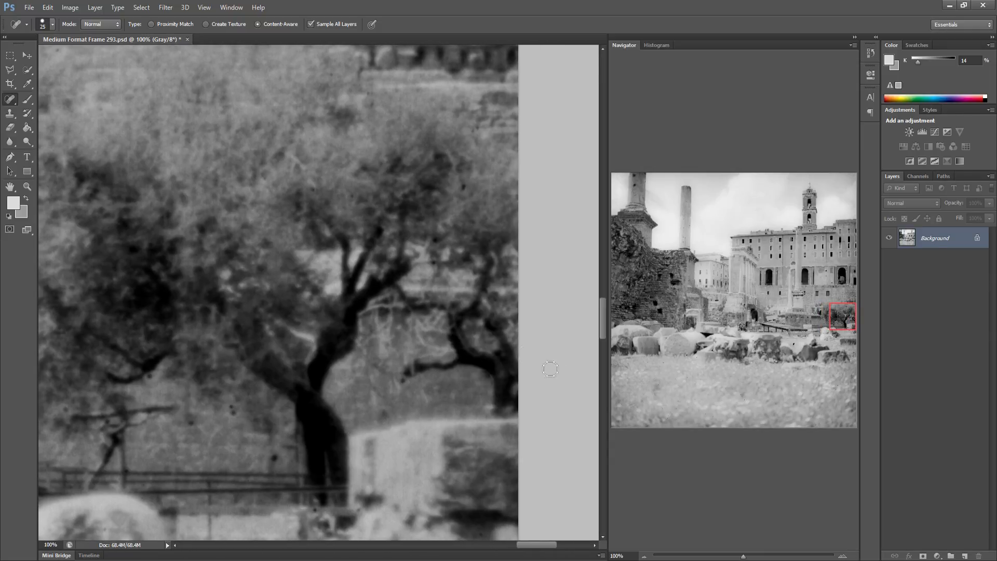
# Heal the specks on the dark-based rock at the photo's left edge, just above the grass
pyautogui.moveTo(709, 338); pyautogui.dragTo(807, 317)
pyautogui.moveTo(621, 348); pyautogui.dragTo(615, 347)
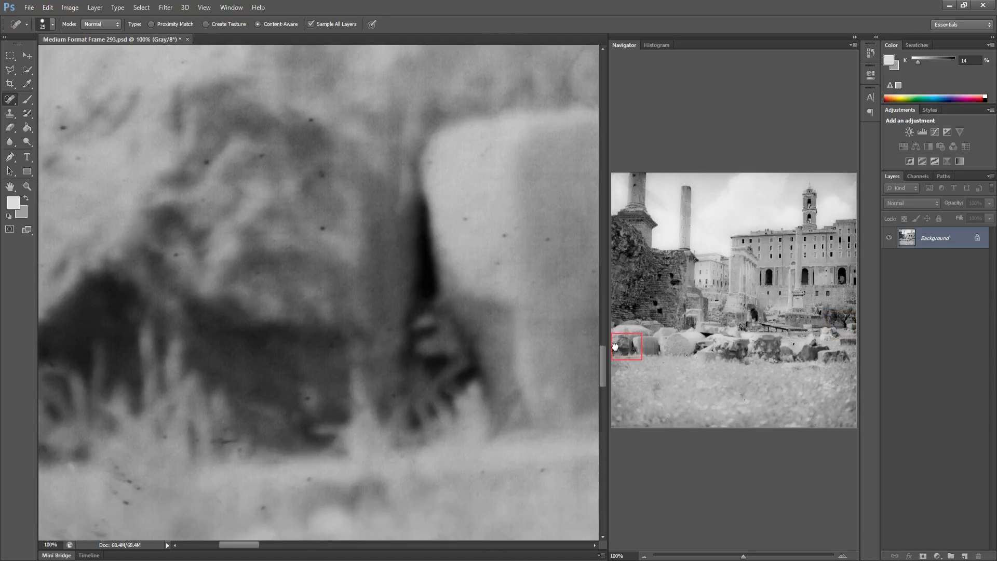
pyautogui.moveTo(273, 257); pyautogui.dragTo(303, 274)
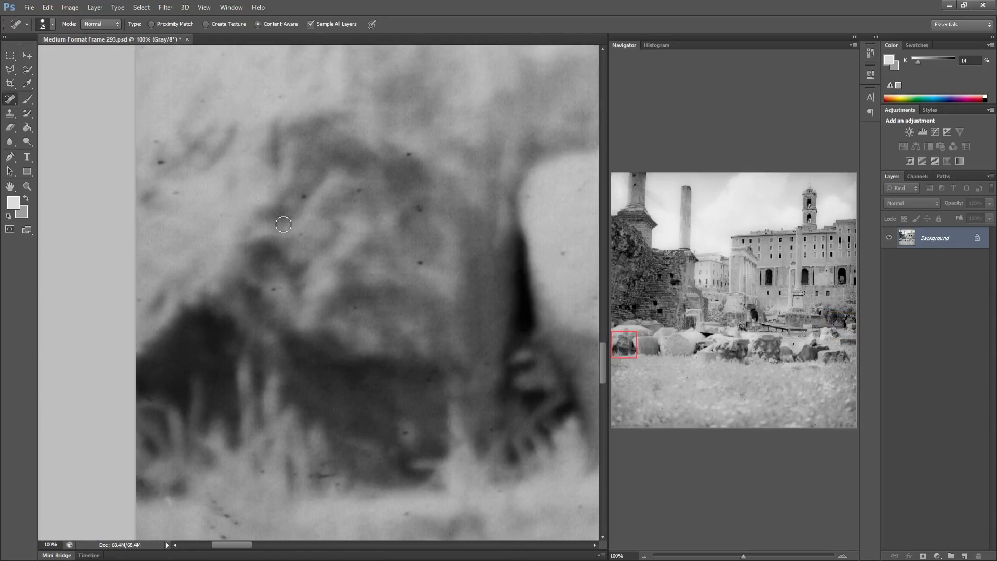
pyautogui.click(175, 193)
pyautogui.click(161, 162)
pyautogui.click(270, 289)
pyautogui.click(303, 197)
pyautogui.click(358, 190)
pyautogui.click(405, 154)
pyautogui.click(418, 208)
pyautogui.click(422, 260)
# Heal the black specks on the smooth grey stone block next to the dark-based rock
pyautogui.moveTo(473, 311)
pyautogui.mouseDown()
pyautogui.moveTo(380, 303)
pyautogui.moveTo(380, 265)
pyautogui.moveTo(358, 258)
pyautogui.mouseUp()
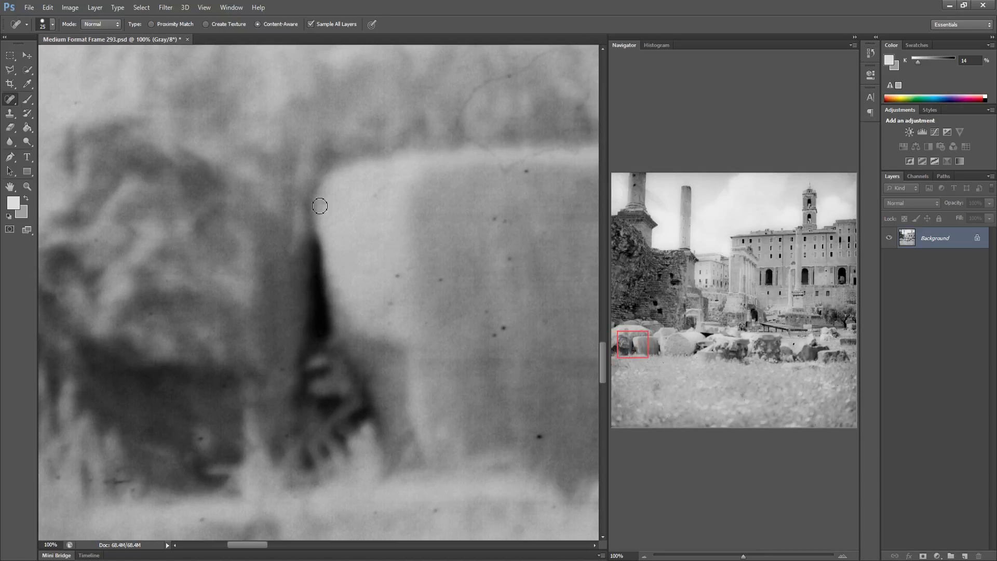
pyautogui.click(395, 279)
pyautogui.click(394, 302)
pyautogui.click(439, 284)
pyautogui.click(503, 329)
pyautogui.click(507, 257)
pyautogui.click(493, 218)
pyautogui.click(505, 221)
pyautogui.moveTo(526, 170); pyautogui.dragTo(532, 172)
pyautogui.click(539, 436)
# Heal the long curved hair mark on the boulder above the smooth grey stone block
pyautogui.moveTo(496, 328); pyautogui.dragTo(359, 342)
pyautogui.moveTo(402, 65)
pyautogui.mouseDown()
pyautogui.moveTo(323, 136)
pyautogui.moveTo(327, 154)
pyautogui.moveTo(367, 187)
pyautogui.mouseUp()
pyautogui.moveTo(317, 151)
pyautogui.mouseDown()
pyautogui.moveTo(328, 111)
pyautogui.moveTo(369, 83)
pyautogui.mouseUp()
pyautogui.moveTo(381, 186); pyautogui.dragTo(420, 159)
pyautogui.moveTo(444, 63)
pyautogui.mouseDown()
pyautogui.moveTo(451, 118)
pyautogui.moveTo(435, 145)
pyautogui.moveTo(447, 142)
pyautogui.mouseUp()
# Heal the specks on the shaded side of the grey stone block and beside the dark gap next to it
pyautogui.moveTo(452, 240); pyautogui.dragTo(261, 267)
pyautogui.click(360, 403)
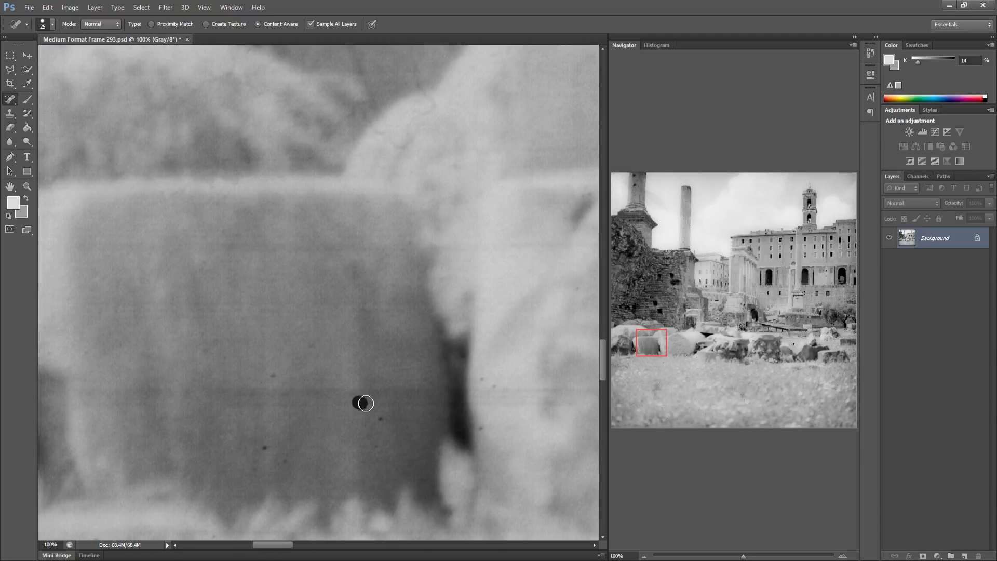
pyautogui.click(380, 419)
pyautogui.click(270, 378)
pyautogui.click(263, 449)
pyautogui.click(283, 465)
pyautogui.click(377, 448)
pyautogui.click(491, 384)
# Heal the large black spot and the specks on and below the big round mottled boulder
pyautogui.moveTo(452, 444)
pyautogui.mouseDown()
pyautogui.moveTo(307, 436)
pyautogui.moveTo(343, 409)
pyautogui.mouseUp()
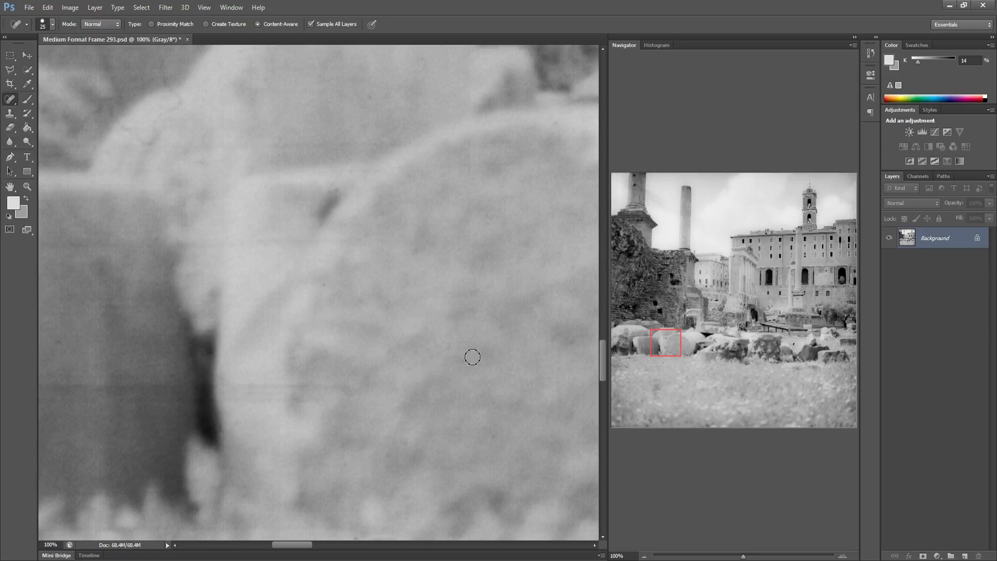
pyautogui.moveTo(422, 430)
pyautogui.mouseDown()
pyautogui.moveTo(358, 415)
pyautogui.moveTo(329, 338)
pyautogui.mouseUp()
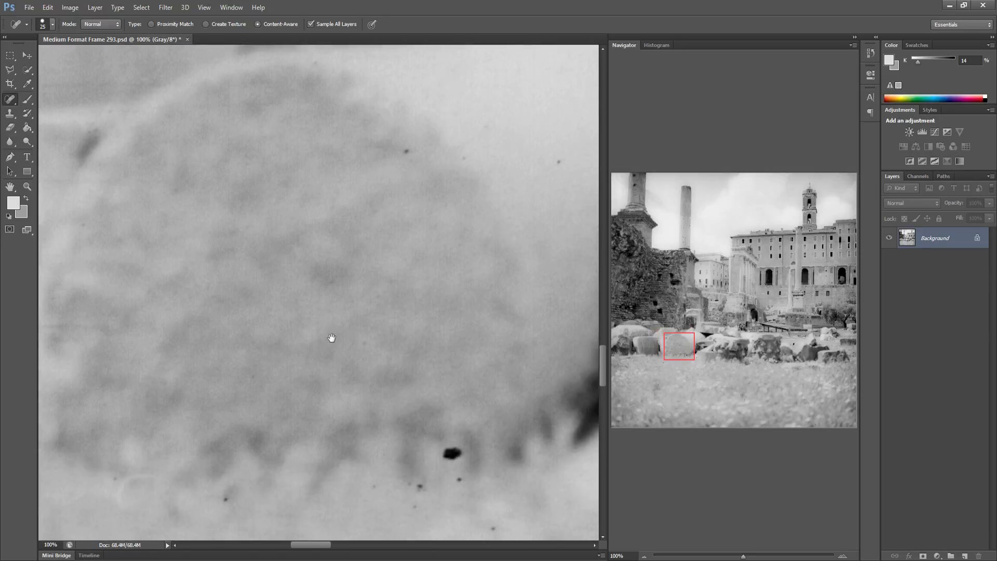
pyautogui.click(227, 501)
pyautogui.click(375, 487)
pyautogui.click(416, 484)
pyautogui.click(415, 507)
pyautogui.click(452, 454)
pyautogui.click(408, 153)
pyautogui.click(463, 156)
pyautogui.moveTo(486, 125); pyautogui.dragTo(483, 134)
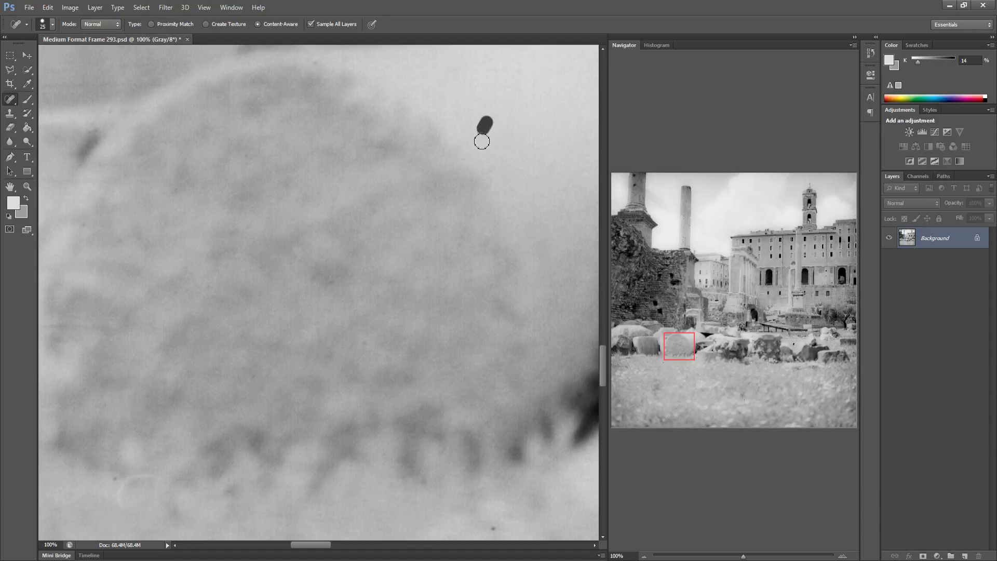
pyautogui.click(427, 488)
pyautogui.click(490, 530)
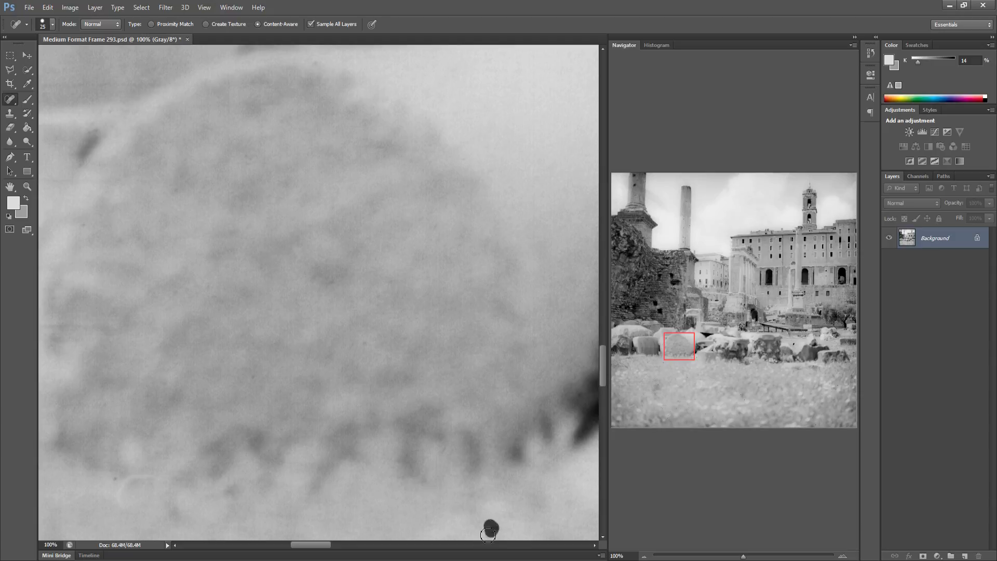
# Heal the specks on the pale rocks beside the round boulder and at the edge of the black gap
pyautogui.moveTo(507, 435)
pyautogui.mouseDown()
pyautogui.moveTo(363, 451)
pyautogui.moveTo(322, 423)
pyautogui.mouseUp()
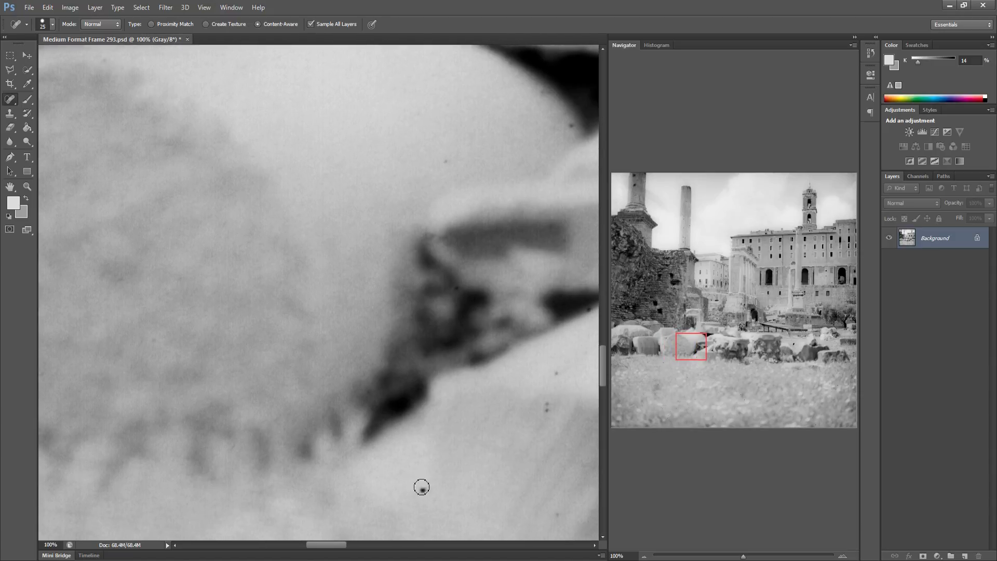
pyautogui.click(547, 407)
pyautogui.click(556, 372)
pyautogui.click(561, 517)
pyautogui.click(569, 125)
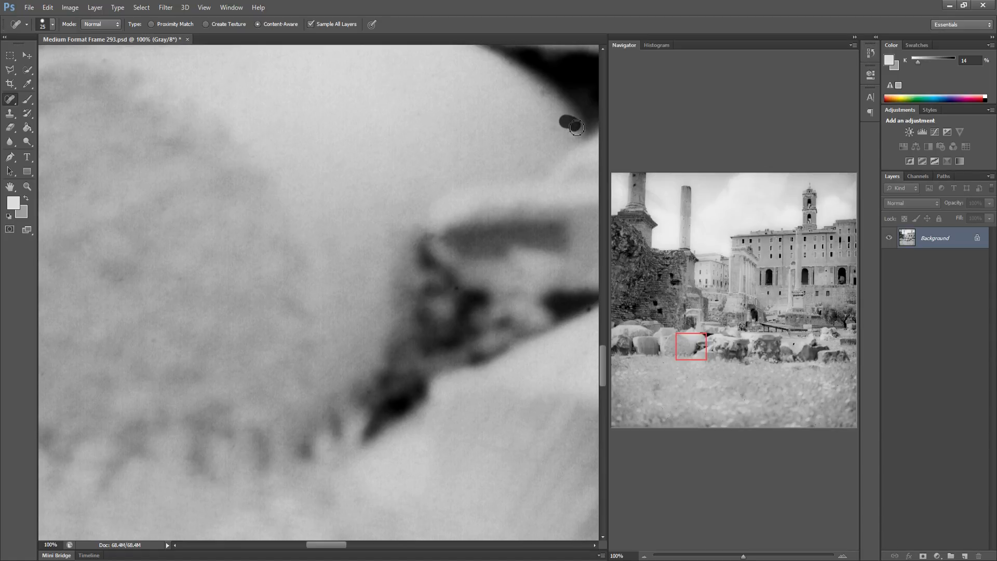
# Heal the specks on the slanted pale slab, the block beneath it and the bright rock beside it
pyautogui.moveTo(509, 354)
pyautogui.mouseDown()
pyautogui.moveTo(350, 356)
pyautogui.moveTo(348, 280)
pyautogui.mouseUp()
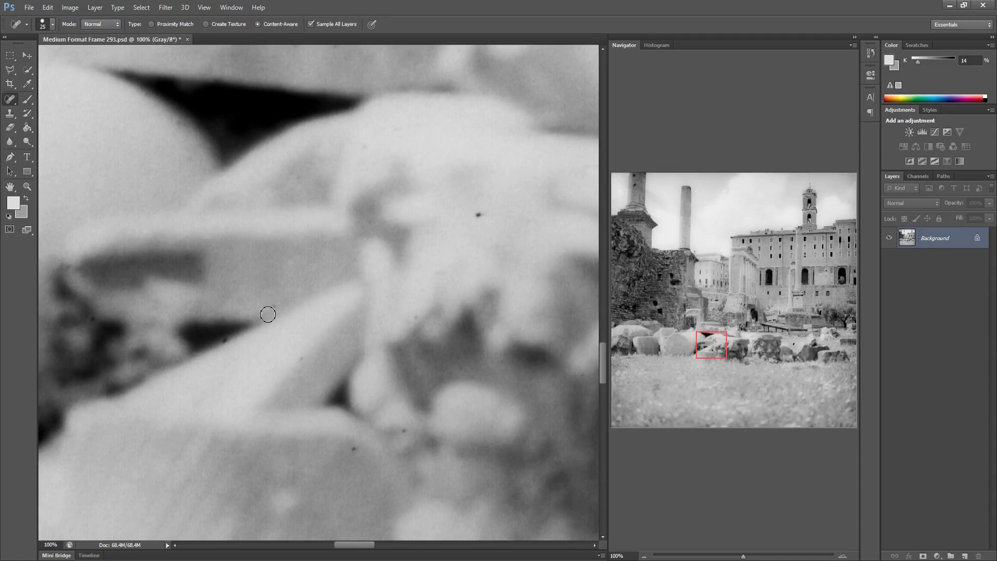
pyautogui.click(228, 340)
pyautogui.click(299, 358)
pyautogui.click(354, 449)
pyautogui.click(404, 431)
pyautogui.click(478, 217)
# Heal the black spot with its thin trail and the nearby speck on the rock with pale diagonal streaks
pyautogui.moveTo(461, 303); pyautogui.dragTo(289, 285)
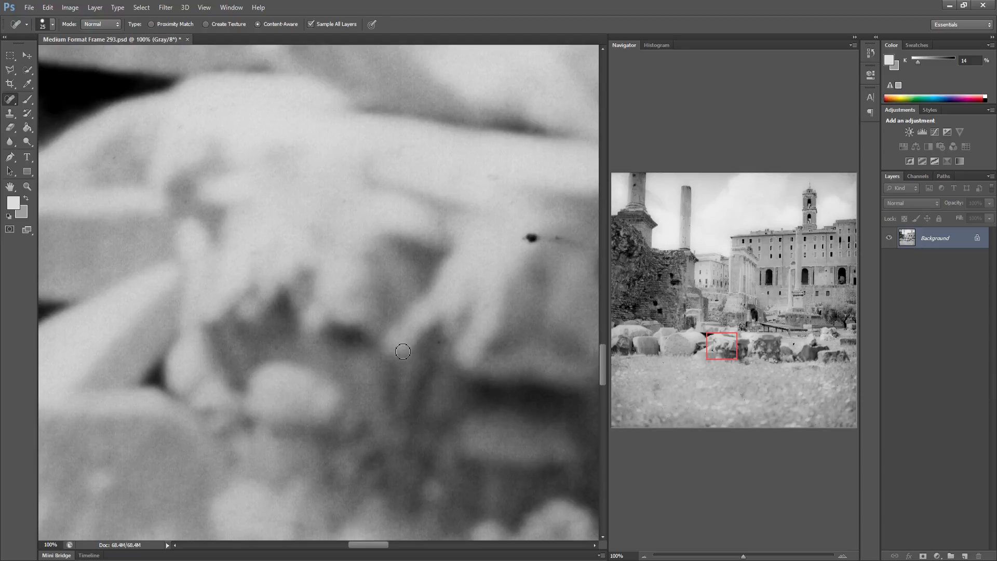
pyautogui.click(437, 341)
pyautogui.moveTo(523, 238); pyautogui.dragTo(574, 242)
# Heal the short dark hair mark and the specks on the pale rocks beside the dark shaded block
pyautogui.moveTo(483, 265); pyautogui.dragTo(289, 251)
pyautogui.click(432, 444)
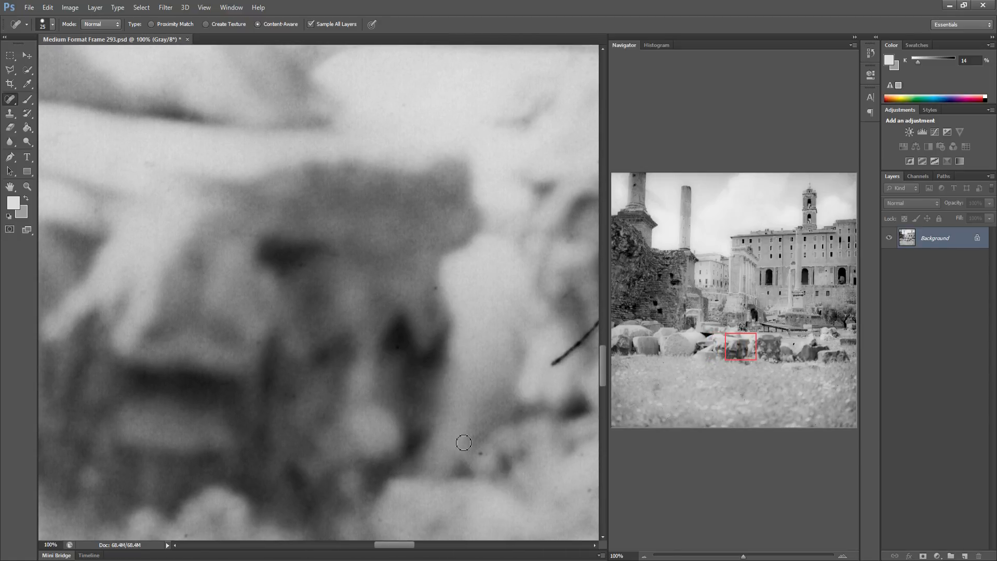
pyautogui.click(480, 452)
pyautogui.click(582, 450)
pyautogui.click(560, 426)
# Heal the specks on the near side of the carved stone with the curled ornament
pyautogui.moveTo(498, 397)
pyautogui.mouseDown()
pyautogui.moveTo(338, 423)
pyautogui.moveTo(434, 353)
pyautogui.moveTo(415, 361)
pyautogui.moveTo(416, 375)
pyautogui.moveTo(430, 356)
pyautogui.mouseUp()
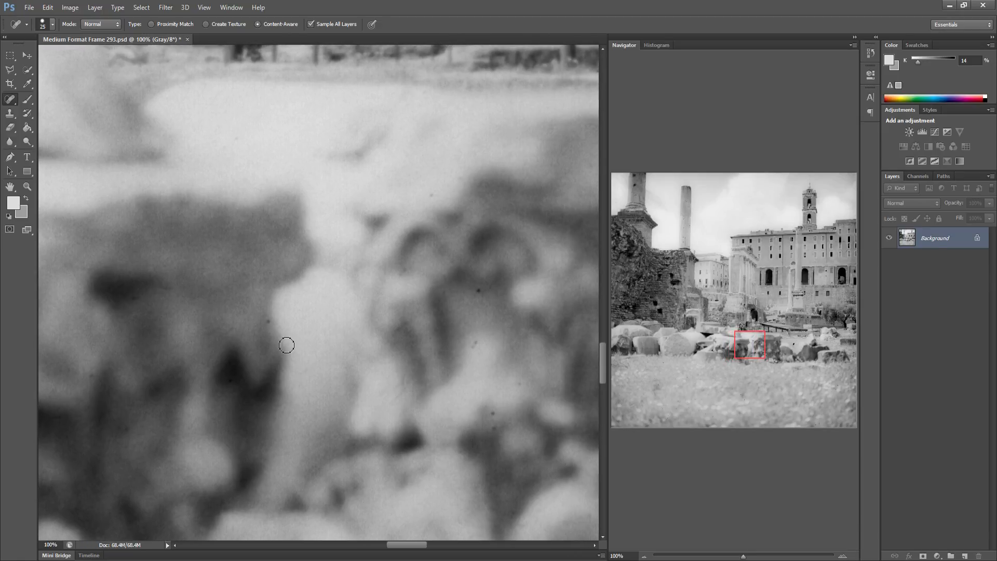
pyautogui.click(491, 414)
pyautogui.click(475, 288)
pyautogui.moveTo(401, 378); pyautogui.dragTo(407, 388)
# Heal the cluster of black specks on the shaded far side of the carved stone block
pyautogui.moveTo(476, 412)
pyautogui.mouseDown()
pyautogui.moveTo(330, 429)
pyautogui.moveTo(397, 383)
pyautogui.mouseUp()
pyautogui.moveTo(276, 245); pyautogui.dragTo(285, 240)
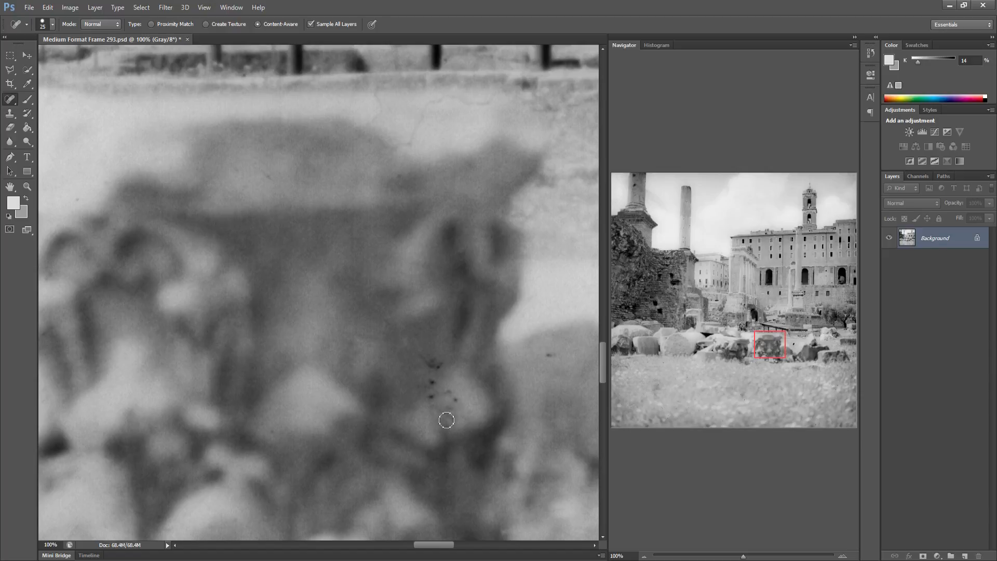
pyautogui.moveTo(423, 352); pyautogui.dragTo(448, 363)
pyautogui.moveTo(429, 396)
pyautogui.mouseDown()
pyautogui.moveTo(457, 400)
pyautogui.moveTo(456, 417)
pyautogui.mouseUp()
# Heal the specks on the rounded boulder and the large black spot in the bright grass behind it
pyautogui.moveTo(407, 385); pyautogui.dragTo(279, 394)
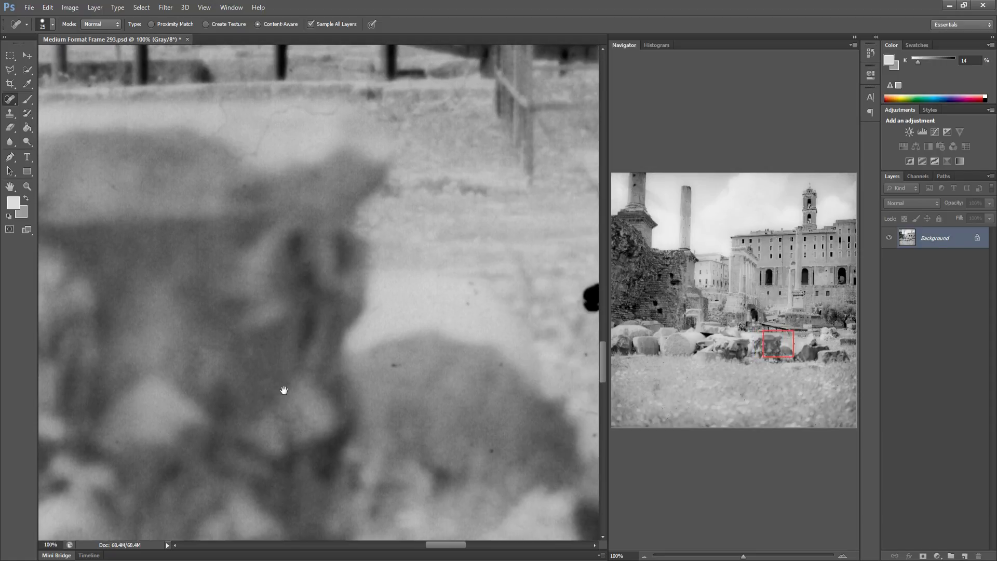
pyautogui.click(488, 453)
pyautogui.click(496, 364)
pyautogui.click(472, 292)
pyautogui.moveTo(475, 299)
pyautogui.mouseDown()
pyautogui.moveTo(390, 299)
pyautogui.moveTo(367, 285)
pyautogui.moveTo(401, 303)
pyautogui.moveTo(394, 309)
pyautogui.mouseUp()
pyautogui.click(399, 309)
pyautogui.click(406, 352)
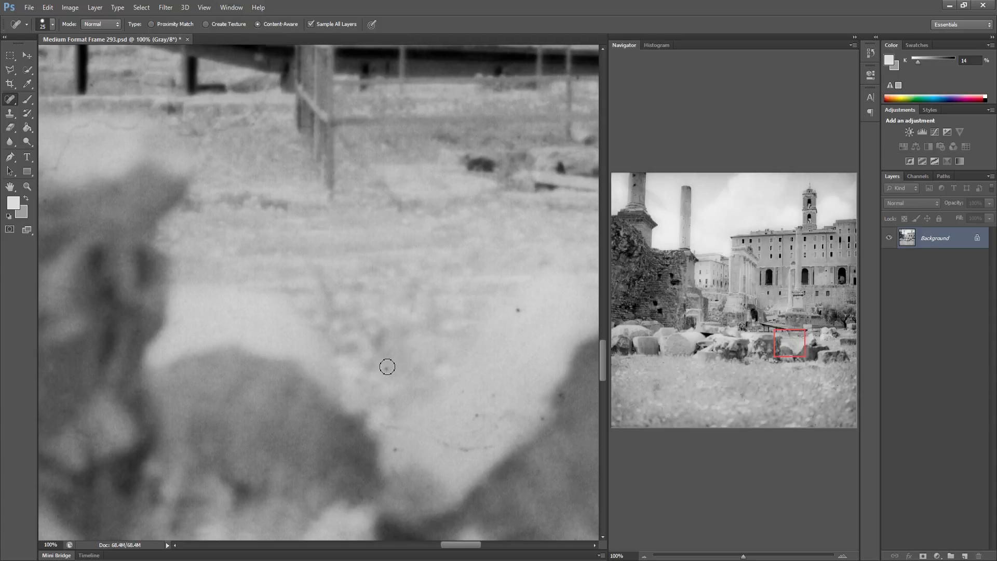
# Heal the curved scratch and the specks on the pale ground between the two dark boulders
pyautogui.moveTo(394, 424); pyautogui.dragTo(493, 448)
pyautogui.click(541, 419)
pyautogui.click(518, 306)
# Heal the specks on the large dark rock and on the pale ground behind it
pyautogui.moveTo(461, 442)
pyautogui.mouseDown()
pyautogui.moveTo(340, 456)
pyautogui.moveTo(349, 430)
pyautogui.moveTo(316, 414)
pyautogui.moveTo(325, 429)
pyautogui.mouseUp()
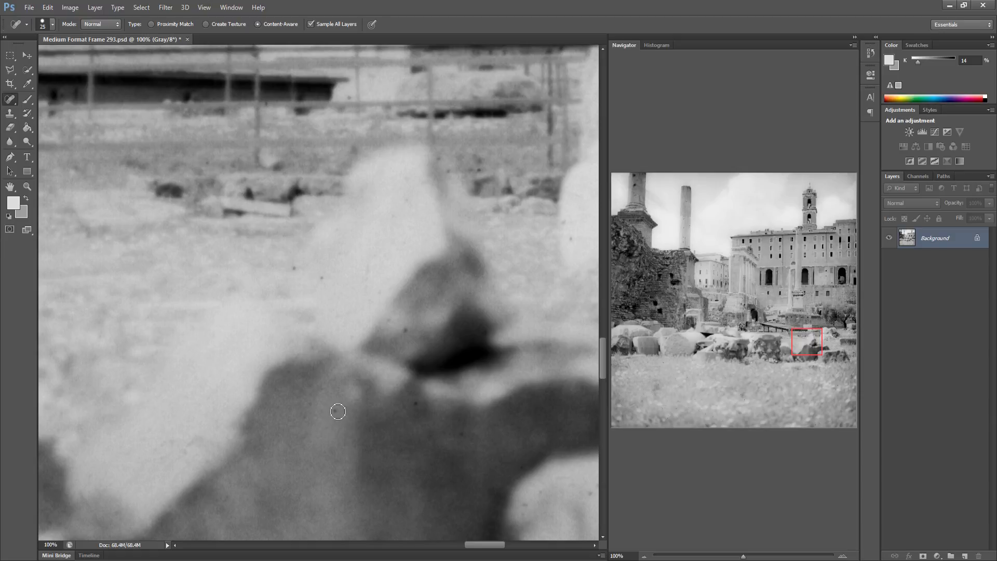
pyautogui.click(410, 403)
pyautogui.click(461, 427)
pyautogui.click(296, 268)
# Heal the specks on the pale stone block and in the grass between it and the dark rocks
pyautogui.moveTo(424, 446); pyautogui.dragTo(311, 372)
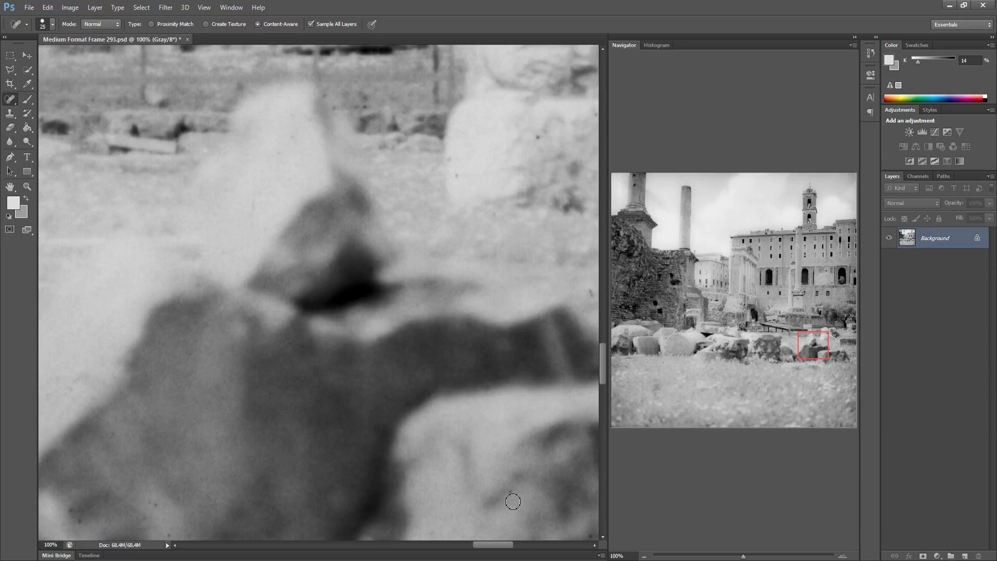
pyautogui.moveTo(501, 418); pyautogui.dragTo(356, 434)
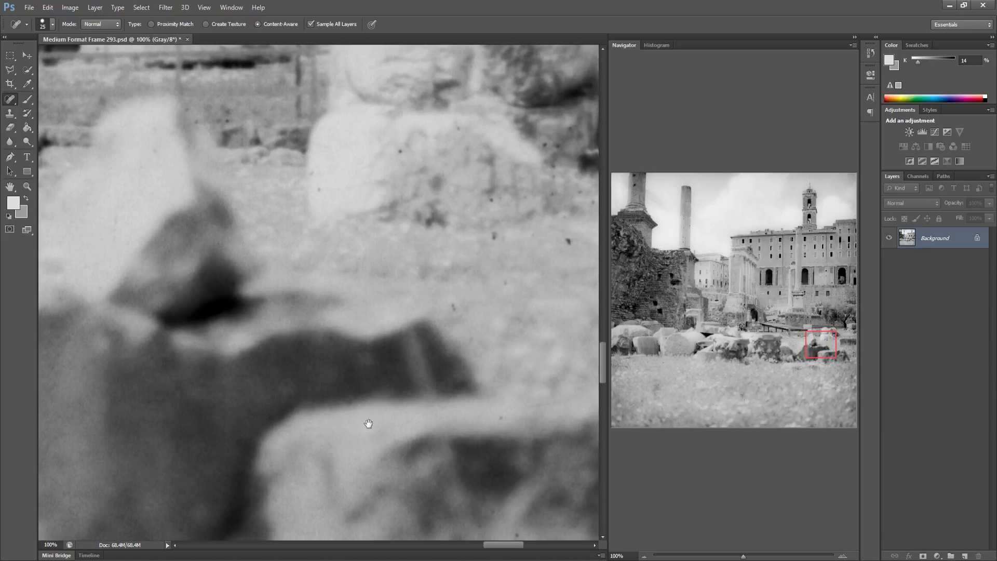
pyautogui.click(454, 308)
pyautogui.click(501, 419)
pyautogui.click(496, 237)
pyautogui.click(568, 239)
pyautogui.click(489, 192)
pyautogui.click(402, 149)
pyautogui.click(311, 172)
pyautogui.click(320, 185)
pyautogui.click(457, 129)
# Heal the specks in the shadow below the round stone and on the grass beside it
pyautogui.moveTo(494, 166); pyautogui.dragTo(381, 177)
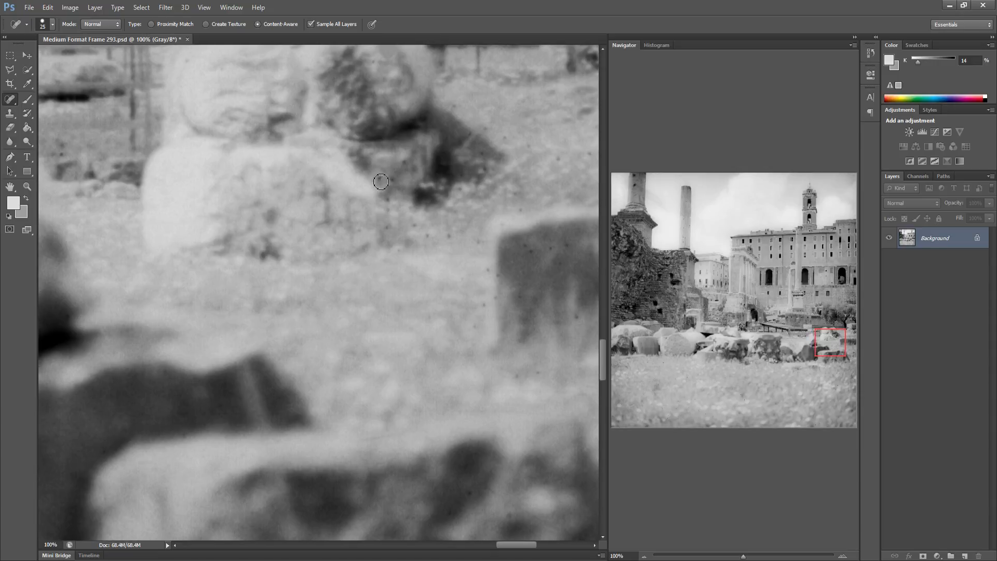
pyautogui.click(401, 167)
pyautogui.click(380, 236)
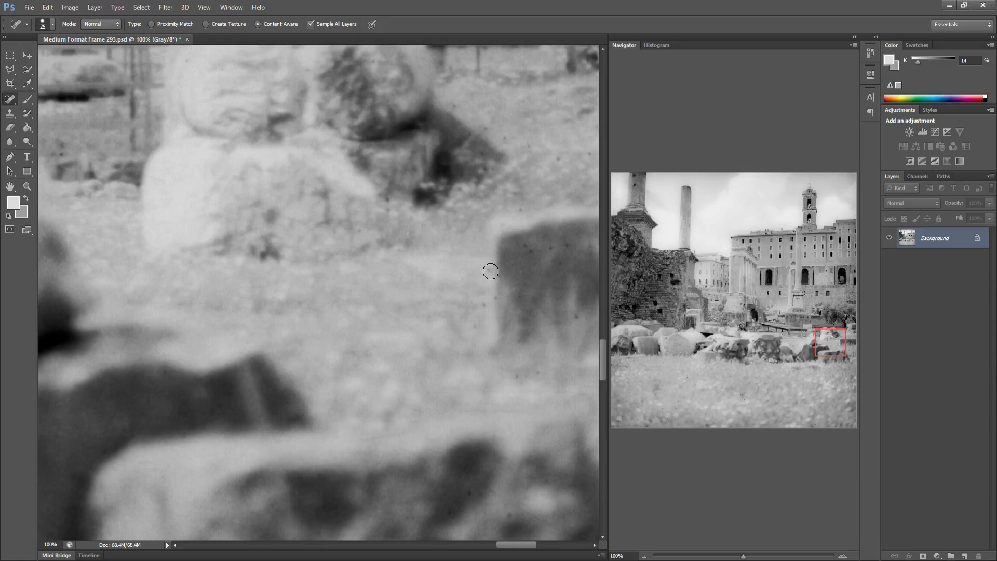
# Heal the specks on the dark rectangular block and in the grass just above and below it
pyautogui.moveTo(492, 361); pyautogui.dragTo(400, 367)
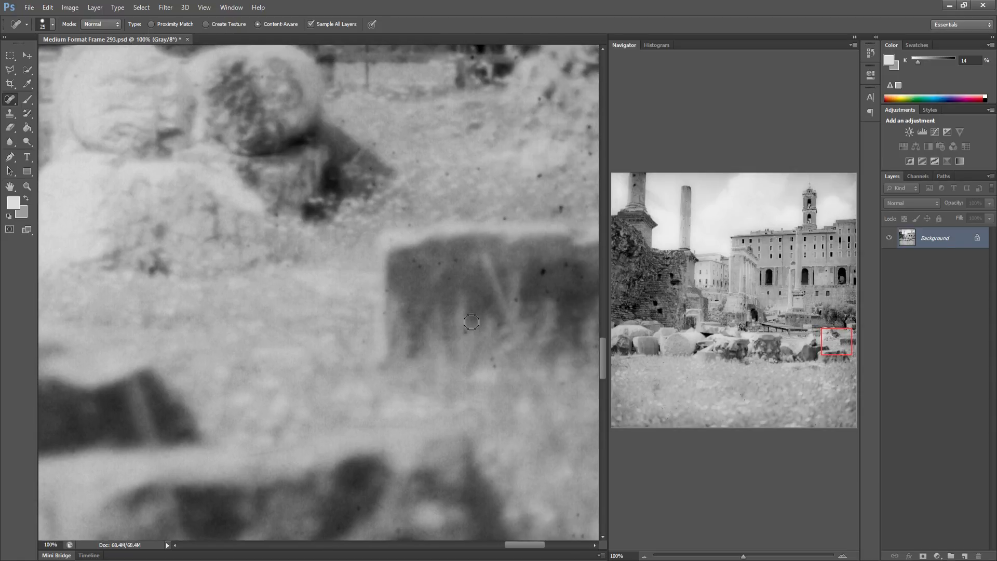
pyautogui.moveTo(491, 366); pyautogui.dragTo(493, 342)
pyautogui.click(515, 298)
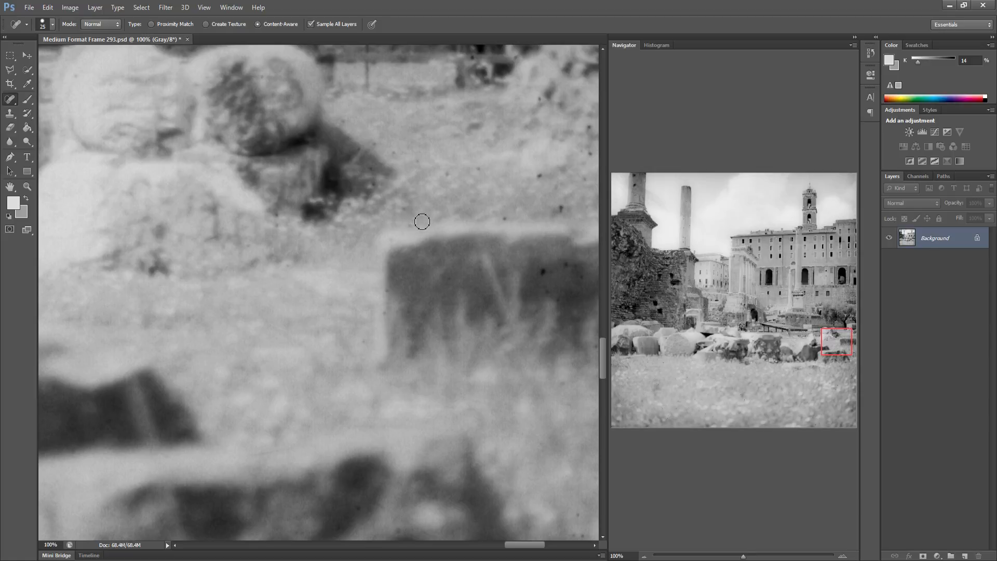
pyautogui.moveTo(530, 179); pyautogui.dragTo(553, 213)
pyautogui.click(542, 272)
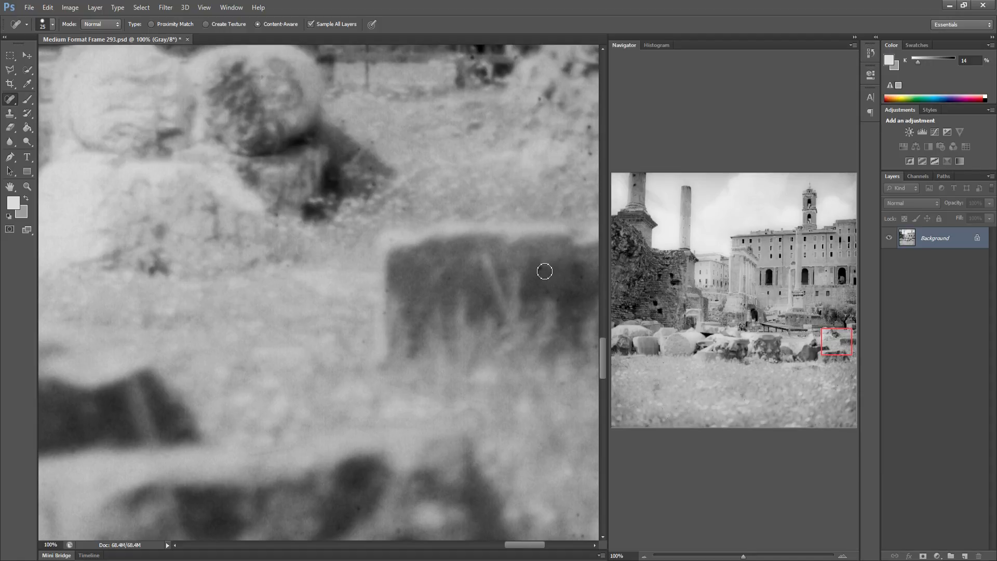
# Heal the specks near the photo's right edge, in the grass above the dark rectangular block and on the block
pyautogui.moveTo(536, 266); pyautogui.dragTo(334, 290)
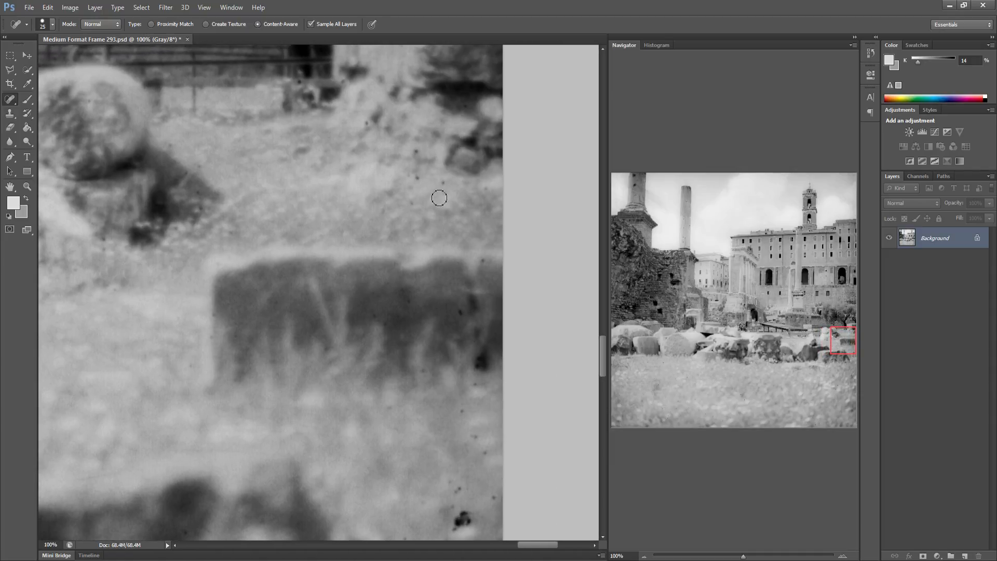
pyautogui.click(417, 177)
pyautogui.click(416, 151)
pyautogui.click(439, 184)
pyautogui.click(365, 121)
pyautogui.click(460, 313)
pyautogui.click(483, 260)
# Heal the black blotch and the surrounding specks in the grass below the dark block at the photo's right edge
pyautogui.click(482, 456)
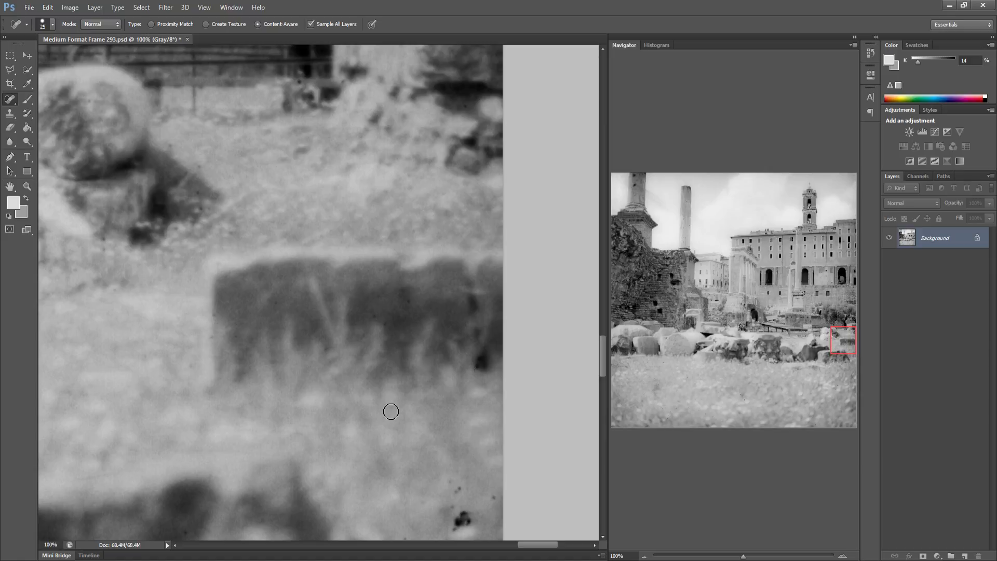
pyautogui.moveTo(452, 483); pyautogui.dragTo(496, 495)
pyautogui.moveTo(457, 460); pyautogui.dragTo(491, 376)
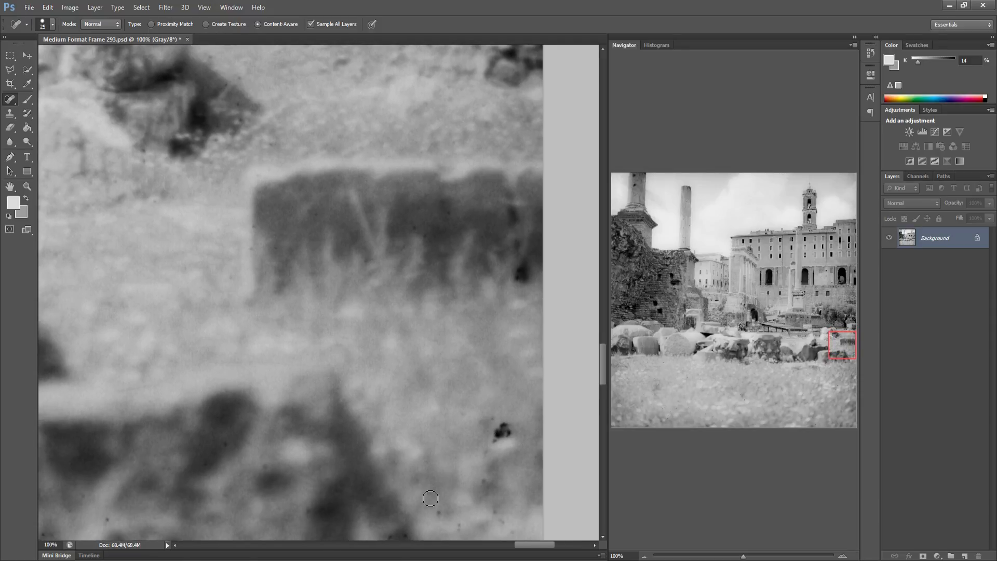
pyautogui.click(442, 516)
pyautogui.click(462, 529)
pyautogui.click(482, 487)
pyautogui.moveTo(502, 422); pyautogui.dragTo(506, 431)
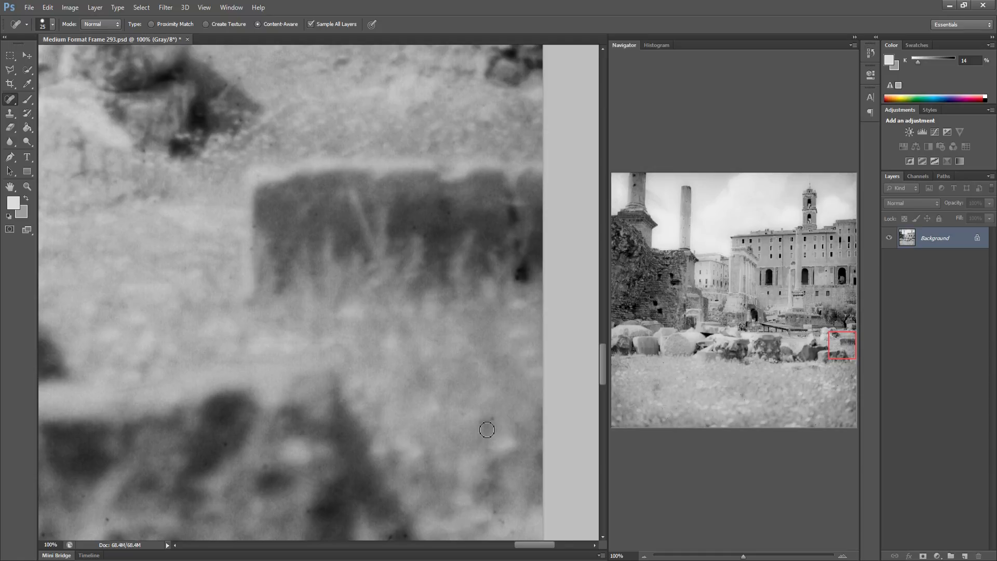
pyautogui.click(488, 483)
pyautogui.click(500, 518)
# Heal the marks among the grass tufts in front of the dark stone at the photo's left edge
pyautogui.click(616, 347)
pyautogui.moveTo(343, 329); pyautogui.dragTo(411, 151)
pyautogui.click(385, 240)
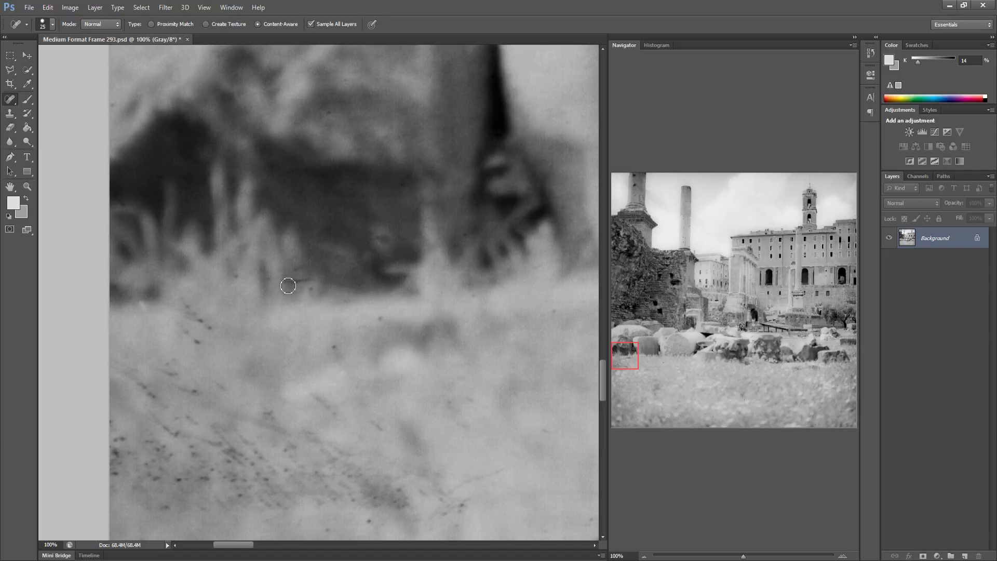
pyautogui.click(310, 283)
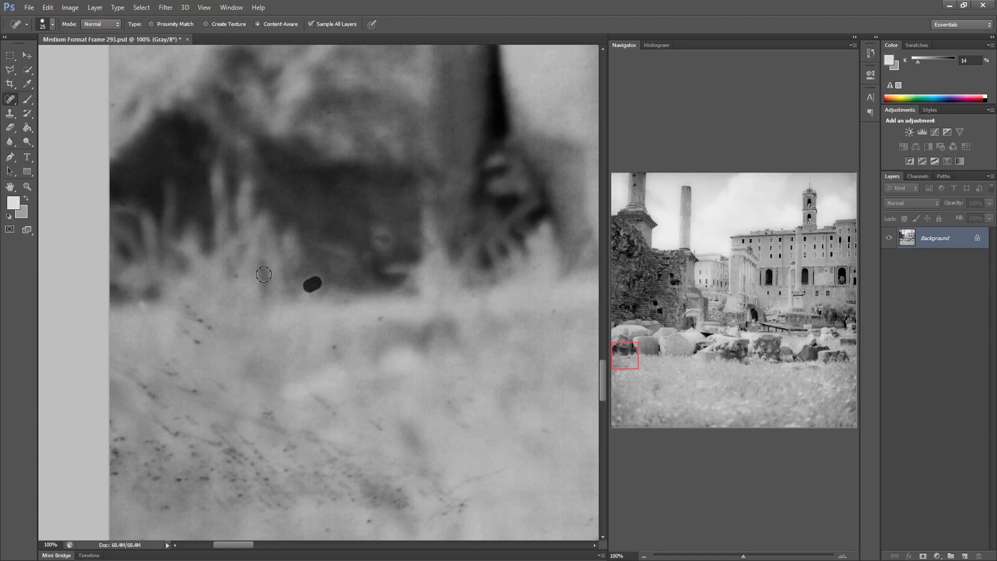
pyautogui.click(232, 265)
pyautogui.click(233, 277)
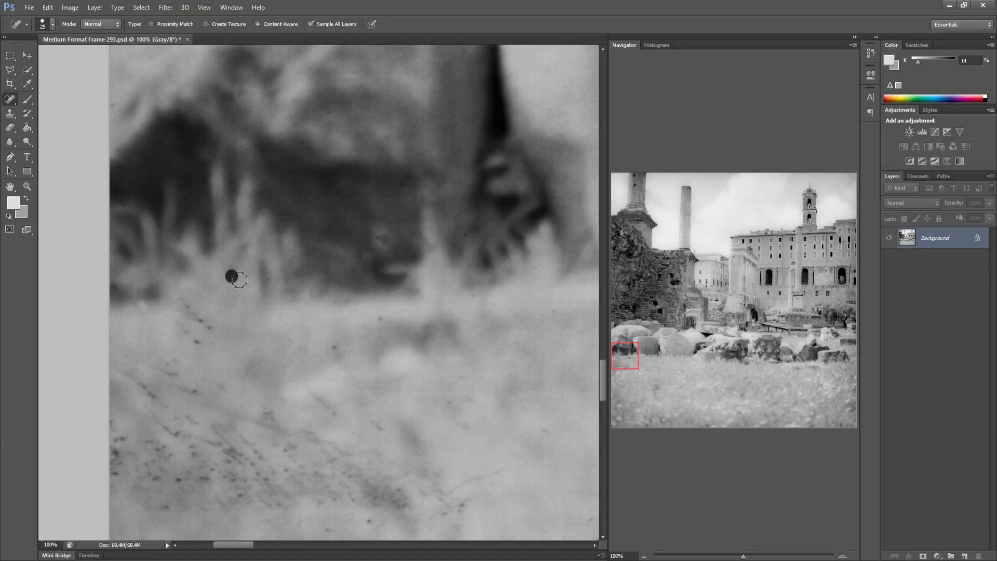
# Heal the short diagonal row of specks in the grass just below the tufts
pyautogui.moveTo(185, 303); pyautogui.dragTo(210, 328)
pyautogui.click(172, 322)
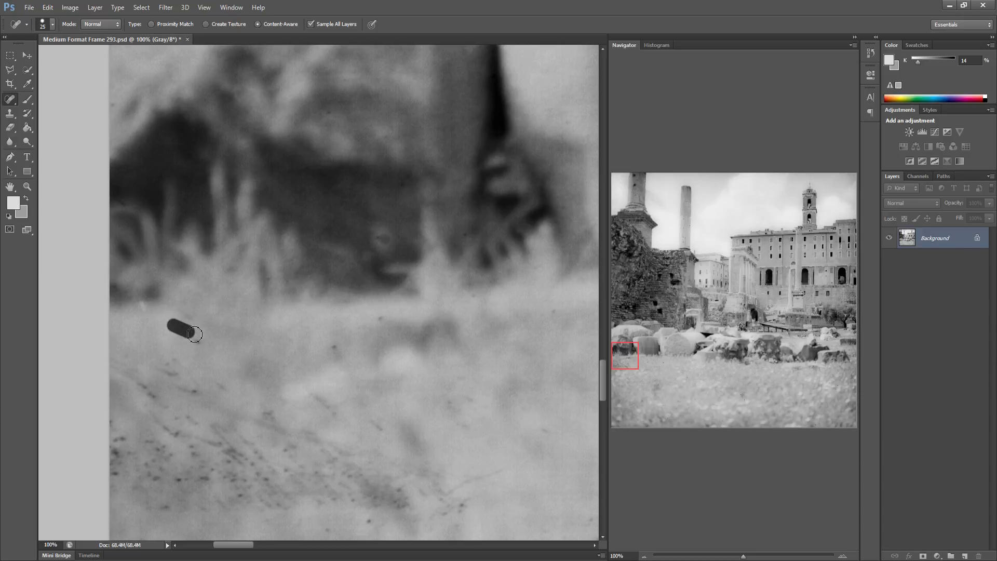
pyautogui.click(193, 318)
pyautogui.click(196, 342)
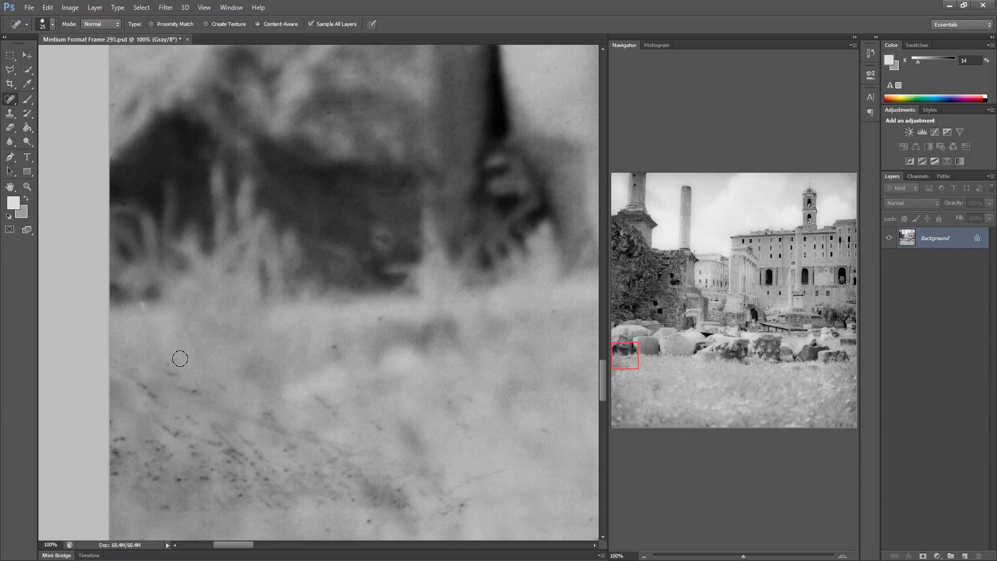
# Heal the diagonal scratch and the dense specks in the grass along the photo's left edge
pyautogui.moveTo(185, 363)
pyautogui.mouseDown()
pyautogui.moveTo(148, 373)
pyautogui.moveTo(158, 402)
pyautogui.moveTo(184, 393)
pyautogui.mouseUp()
pyautogui.moveTo(115, 449); pyautogui.dragTo(113, 477)
pyautogui.moveTo(122, 440)
pyautogui.mouseDown()
pyautogui.moveTo(111, 418)
pyautogui.moveTo(151, 457)
pyautogui.moveTo(156, 479)
pyautogui.moveTo(140, 470)
pyautogui.mouseUp()
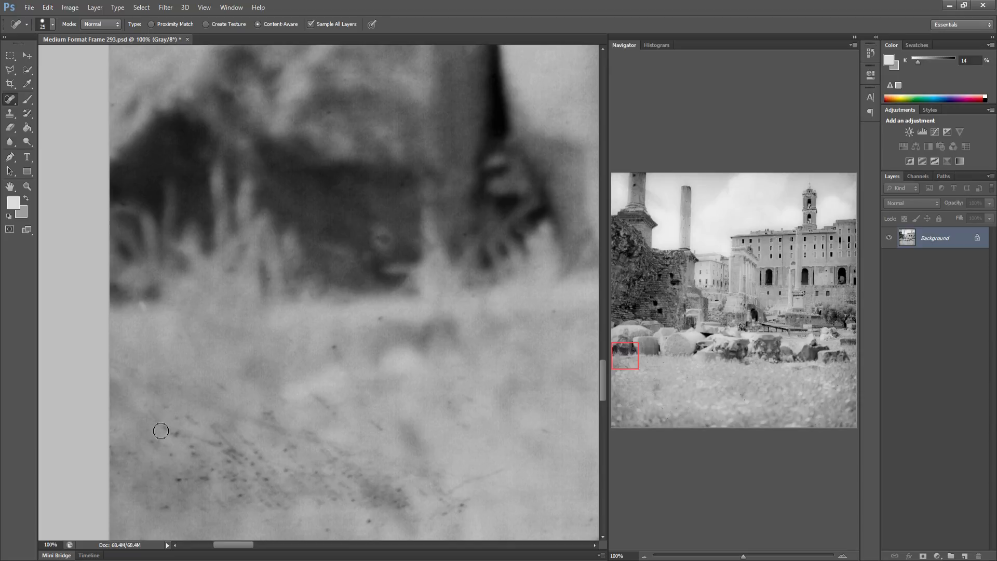
pyautogui.moveTo(169, 431)
pyautogui.mouseDown()
pyautogui.moveTo(191, 441)
pyautogui.moveTo(204, 471)
pyautogui.moveTo(181, 457)
pyautogui.mouseUp()
# Heal the diagonal streaks and specks in the middle of the dense dust patch in the grass
pyautogui.click(222, 393)
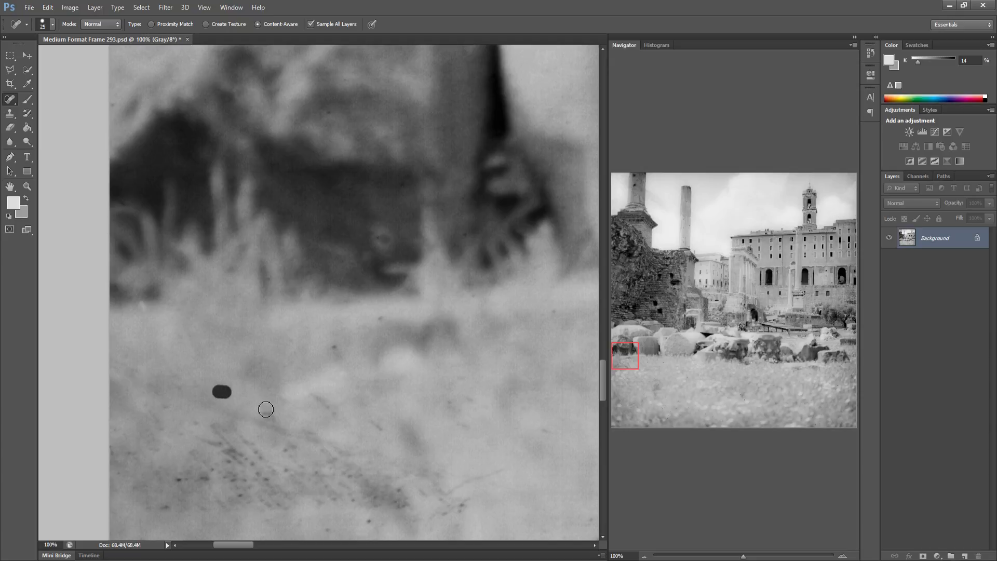
pyautogui.moveTo(272, 416)
pyautogui.mouseDown()
pyautogui.moveTo(252, 411)
pyautogui.moveTo(233, 452)
pyautogui.moveTo(274, 480)
pyautogui.moveTo(235, 479)
pyautogui.moveTo(241, 496)
pyautogui.mouseUp()
pyautogui.click(164, 478)
pyautogui.click(215, 470)
pyautogui.moveTo(159, 506); pyautogui.dragTo(179, 499)
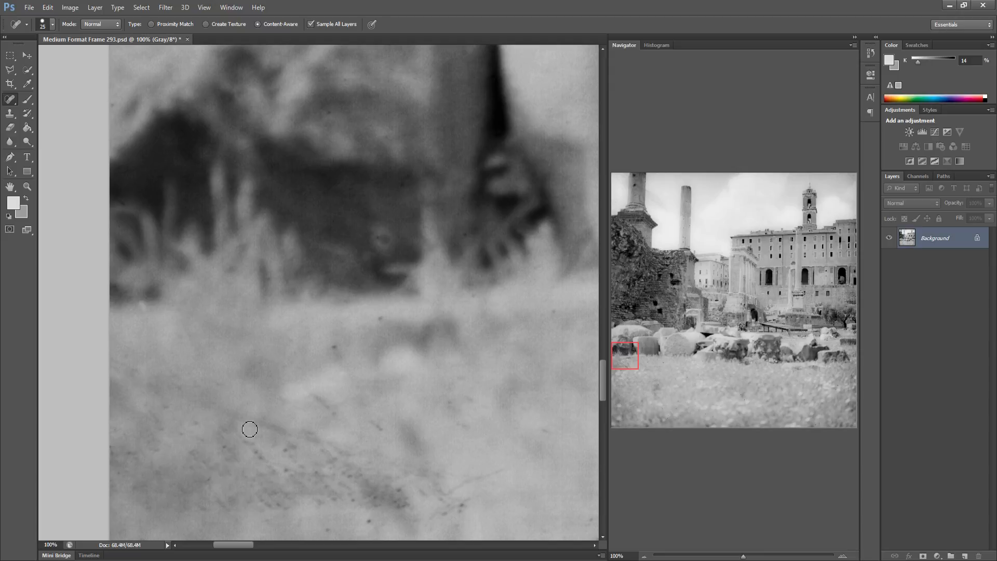
# Heal the remaining specks and dark clumps at the far end of the grass dust patch
pyautogui.moveTo(251, 452); pyautogui.dragTo(267, 468)
pyautogui.moveTo(280, 508)
pyautogui.mouseDown()
pyautogui.moveTo(271, 490)
pyautogui.moveTo(280, 474)
pyautogui.moveTo(319, 470)
pyautogui.moveTo(337, 491)
pyautogui.moveTo(347, 466)
pyautogui.moveTo(406, 502)
pyautogui.moveTo(347, 507)
pyautogui.mouseUp()
pyautogui.click(287, 451)
pyautogui.click(329, 530)
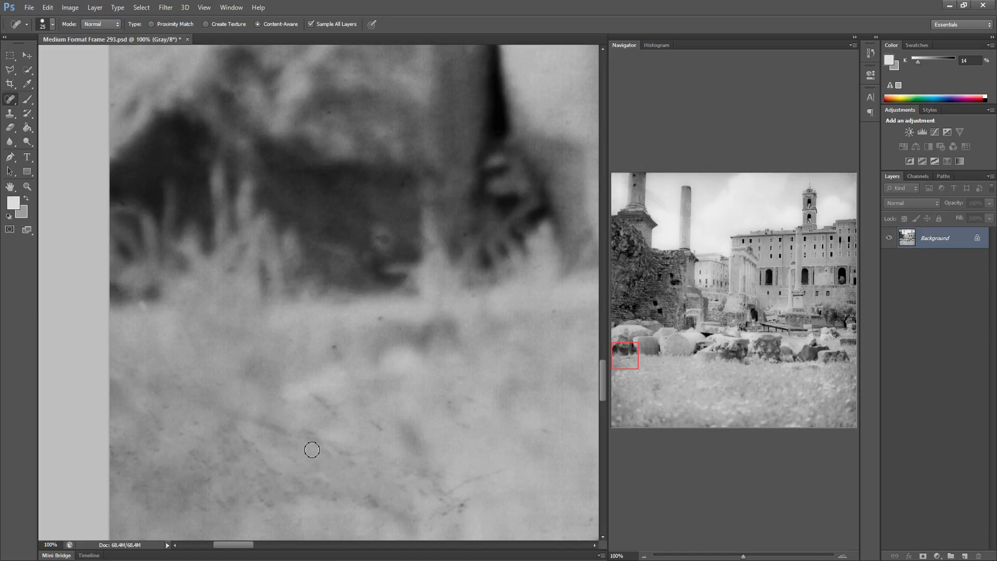
pyautogui.click(340, 449)
pyautogui.moveTo(358, 465); pyautogui.dragTo(379, 471)
# Heal the short scratches and isolated specks in the grass between the dust patch and the dark stone
pyautogui.moveTo(368, 421); pyautogui.dragTo(378, 427)
pyautogui.moveTo(314, 395); pyautogui.dragTo(343, 413)
pyautogui.moveTo(331, 342); pyautogui.dragTo(362, 399)
pyautogui.moveTo(372, 318); pyautogui.dragTo(384, 310)
pyautogui.moveTo(478, 293); pyautogui.dragTo(470, 289)
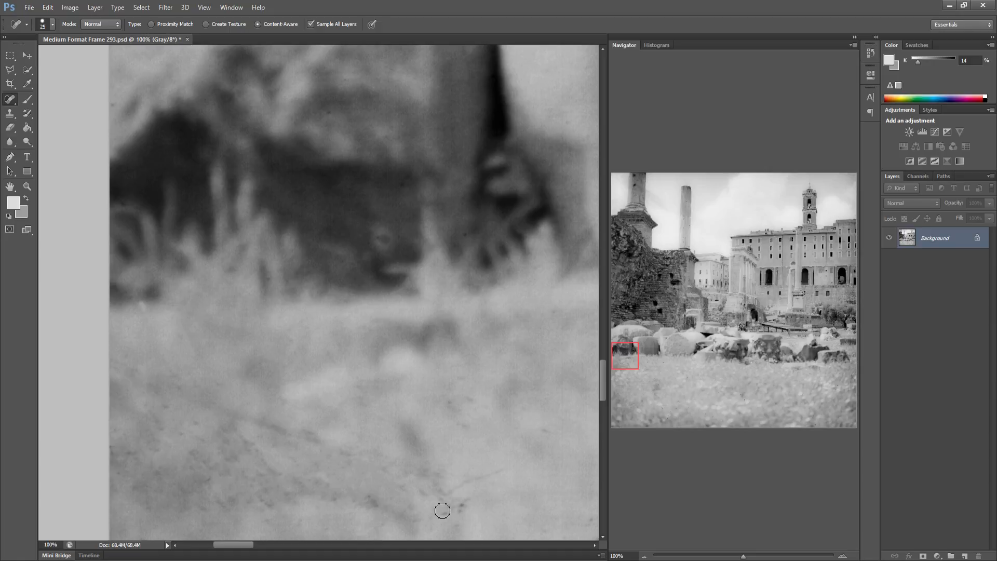
# Heal the thin slanted scratch and the specks around it beyond the dust patch
pyautogui.moveTo(499, 464)
pyautogui.mouseDown()
pyautogui.moveTo(449, 494)
pyautogui.moveTo(417, 477)
pyautogui.mouseUp()
pyautogui.moveTo(424, 526)
pyautogui.mouseDown()
pyautogui.moveTo(444, 505)
pyautogui.moveTo(468, 503)
pyautogui.mouseUp()
pyautogui.click(407, 481)
pyautogui.moveTo(385, 467); pyautogui.dragTo(401, 483)
# Heal the large black spot and its surrounding specks in the grass below the smooth dark block
pyautogui.moveTo(421, 449); pyautogui.dragTo(178, 407)
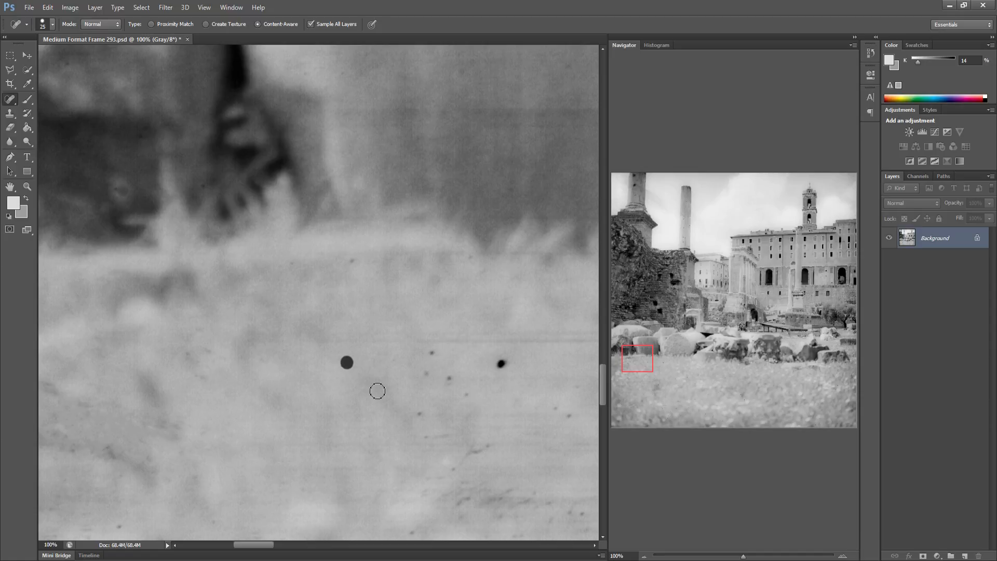
pyautogui.click(415, 405)
pyautogui.click(419, 427)
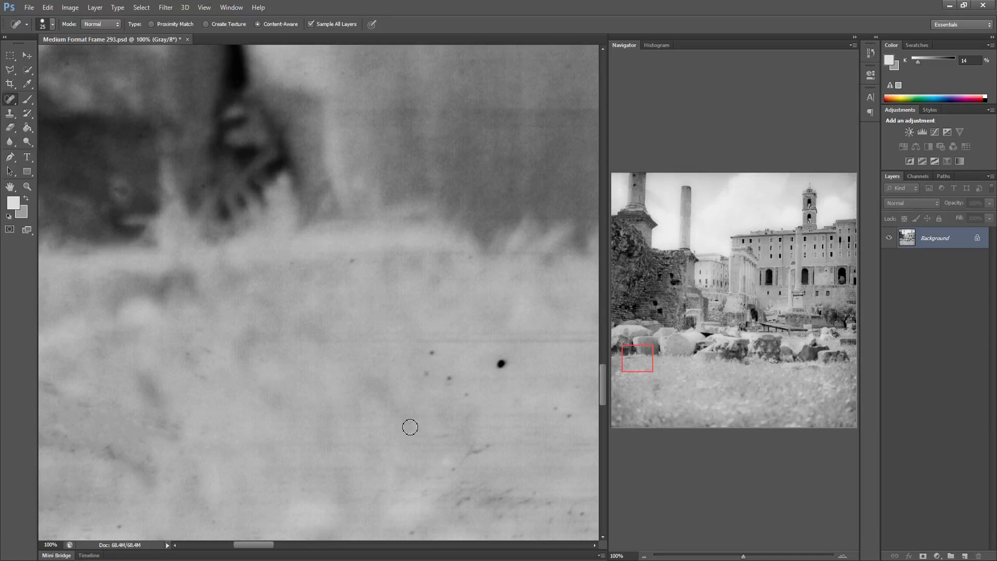
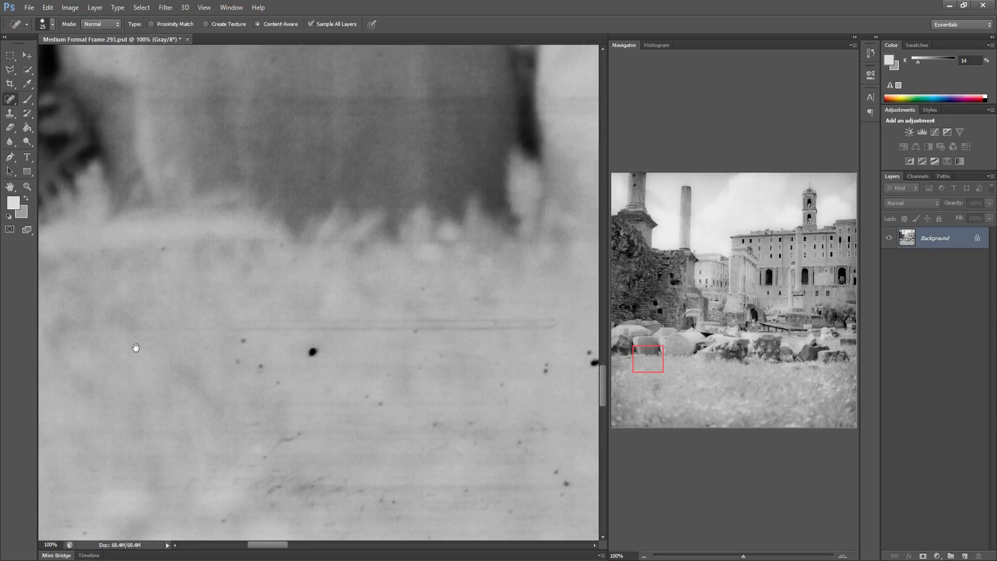
pyautogui.click(262, 365)
pyautogui.click(280, 382)
pyautogui.click(316, 346)
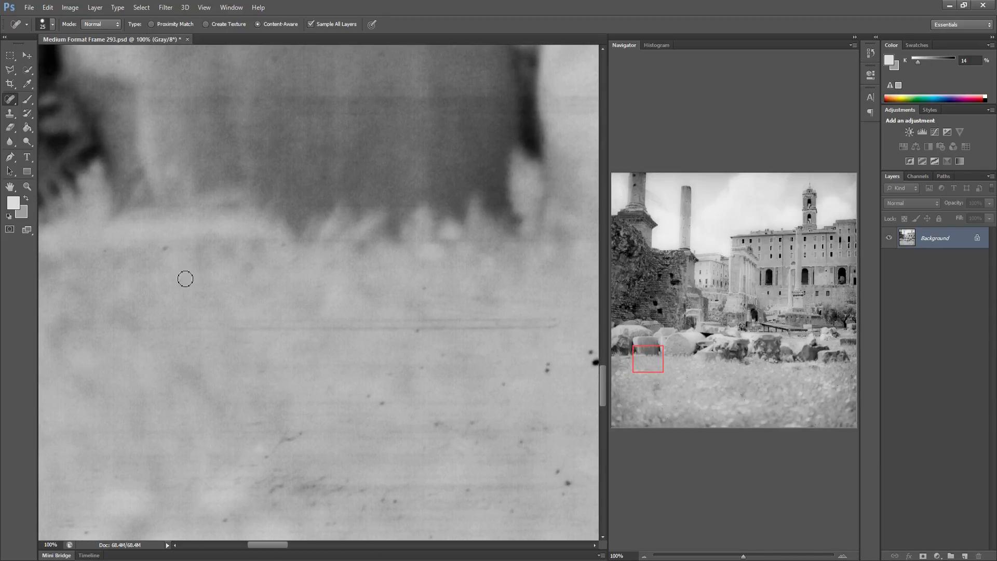
# Heal the scattered specks above and below the faint horizontal lines in the grass
pyautogui.click(165, 250)
pyautogui.click(382, 403)
pyautogui.click(417, 330)
pyautogui.click(423, 287)
pyautogui.click(449, 350)
pyautogui.moveTo(436, 345); pyautogui.dragTo(449, 352)
pyautogui.click(509, 391)
pyautogui.moveTo(429, 418); pyautogui.dragTo(451, 425)
# Heal the slanted scratch and the cluster of dark streaks and specks lower in the grass
pyautogui.moveTo(301, 430)
pyautogui.mouseDown()
pyautogui.moveTo(254, 477)
pyautogui.moveTo(304, 486)
pyautogui.moveTo(283, 493)
pyautogui.mouseUp()
pyautogui.moveTo(328, 476); pyautogui.dragTo(301, 497)
pyautogui.moveTo(318, 499); pyautogui.dragTo(317, 500)
pyautogui.moveTo(340, 486)
pyautogui.mouseDown()
pyautogui.moveTo(349, 475)
pyautogui.moveTo(378, 489)
pyautogui.moveTo(385, 507)
pyautogui.moveTo(375, 508)
pyautogui.mouseUp()
pyautogui.click(408, 514)
pyautogui.moveTo(314, 521); pyautogui.dragTo(337, 519)
pyautogui.click(225, 519)
# Heal the remaining isolated specks in the grass beyond the streak cluster, including the close pair below the horizontal lines
pyautogui.moveTo(434, 537); pyautogui.dragTo(435, 536)
pyautogui.click(469, 491)
pyautogui.moveTo(507, 511); pyautogui.dragTo(509, 511)
pyautogui.moveTo(519, 485); pyautogui.dragTo(532, 484)
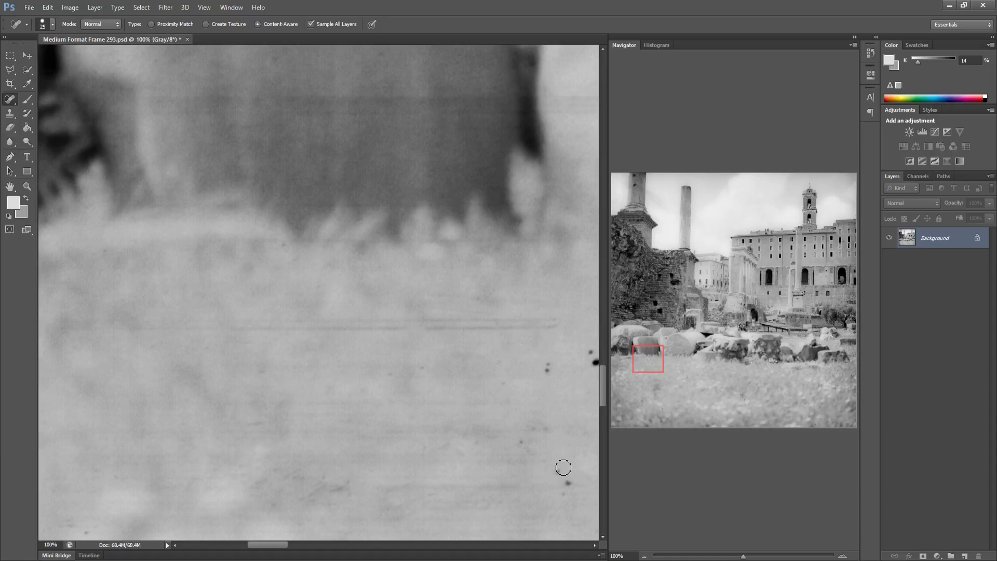
pyautogui.moveTo(545, 375); pyautogui.dragTo(544, 365)
pyautogui.moveTo(511, 379); pyautogui.dragTo(349, 423)
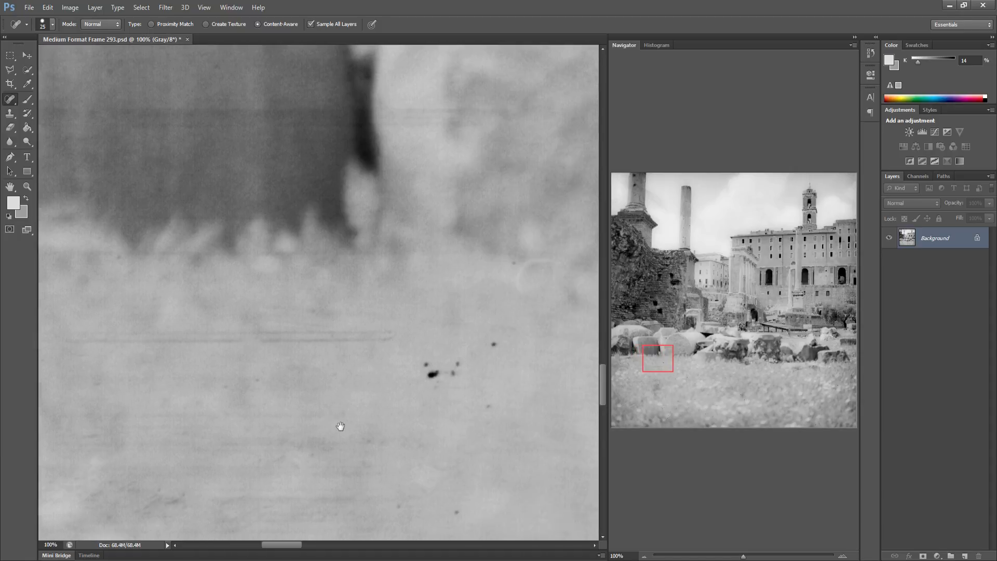
# Heal the black spot and its surrounding specks in the grass just past the end of the faint horizontal lines
pyautogui.moveTo(323, 380)
pyautogui.mouseDown()
pyautogui.moveTo(347, 373)
pyautogui.moveTo(318, 373)
pyautogui.mouseUp()
pyautogui.click(349, 359)
pyautogui.click(326, 371)
pyautogui.moveTo(379, 355); pyautogui.dragTo(384, 344)
pyautogui.moveTo(381, 402); pyautogui.dragTo(381, 410)
pyautogui.moveTo(343, 513)
pyautogui.mouseDown()
pyautogui.moveTo(355, 508)
pyautogui.moveTo(284, 502)
pyautogui.mouseUp()
# Heal the small specks in the pale grass below the rounded stone and its dark tufts
pyautogui.moveTo(408, 442)
pyautogui.mouseDown()
pyautogui.moveTo(280, 443)
pyautogui.moveTo(249, 431)
pyautogui.mouseUp()
pyautogui.moveTo(310, 401); pyautogui.dragTo(318, 395)
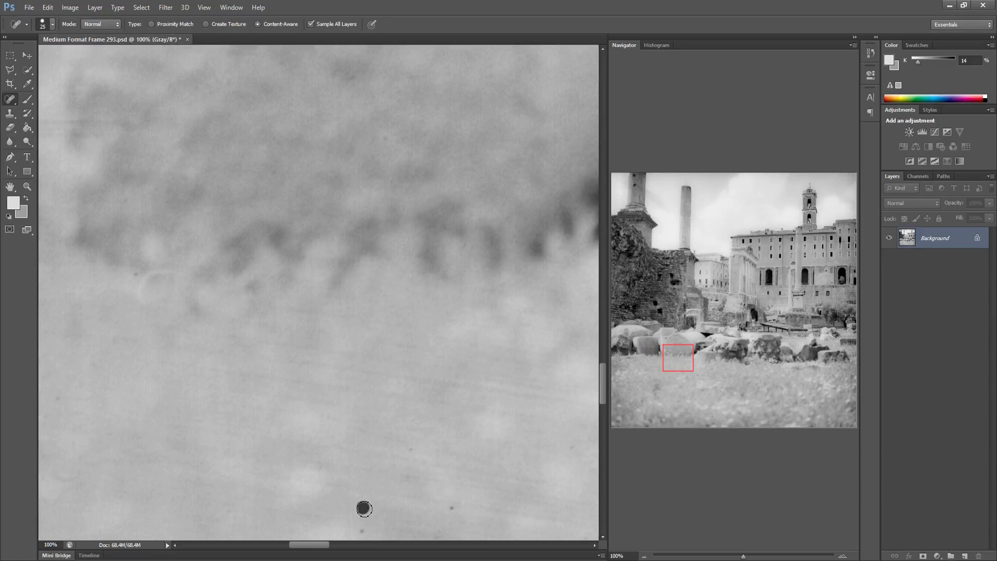
pyautogui.moveTo(360, 519); pyautogui.dragTo(359, 519)
pyautogui.moveTo(441, 500); pyautogui.dragTo(456, 506)
pyautogui.moveTo(460, 451); pyautogui.dragTo(296, 411)
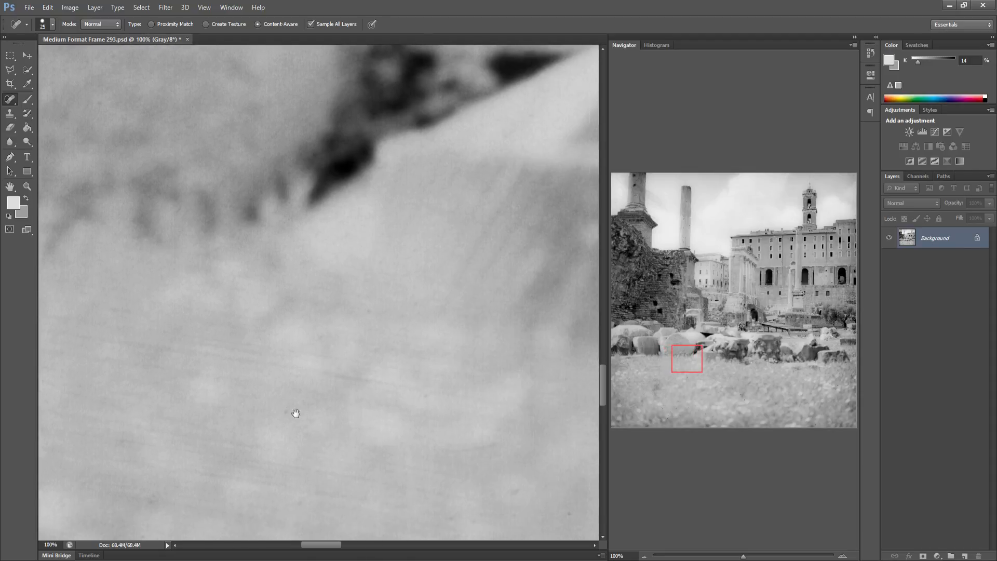
pyautogui.moveTo(324, 369); pyautogui.dragTo(364, 381)
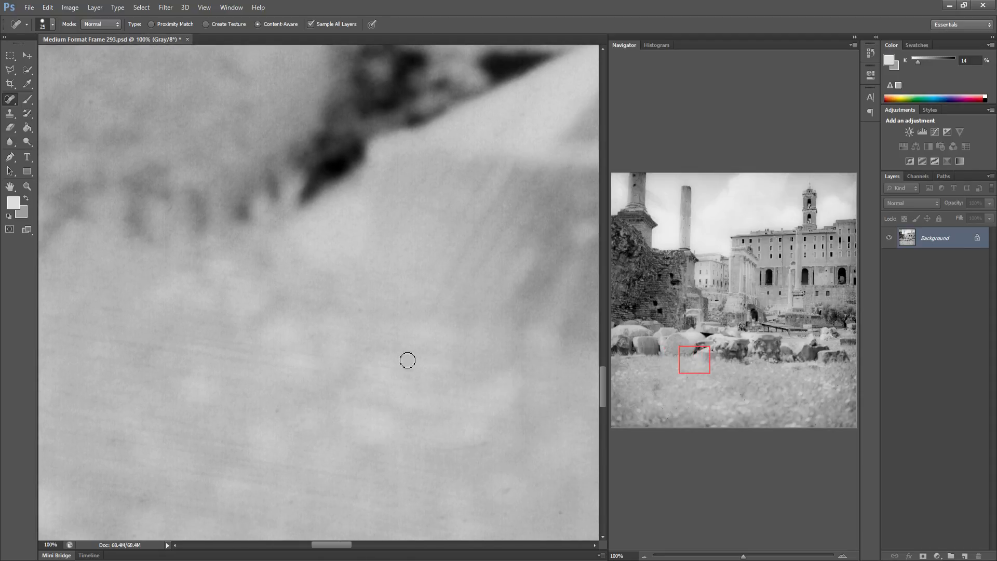
# Heal the pair of specks and the scattered dots in the grass below the slanted pale block
pyautogui.moveTo(433, 376); pyautogui.dragTo(218, 380)
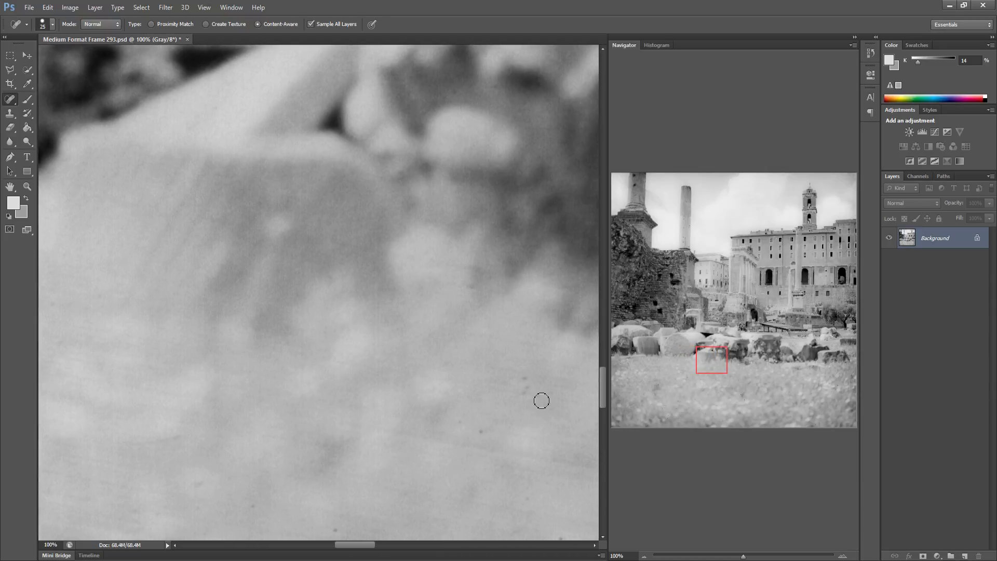
pyautogui.moveTo(524, 378); pyautogui.dragTo(525, 389)
pyautogui.moveTo(480, 431); pyautogui.dragTo(480, 430)
pyautogui.moveTo(462, 422)
pyautogui.mouseDown()
pyautogui.moveTo(470, 441)
pyautogui.moveTo(369, 429)
pyautogui.mouseUp()
pyautogui.moveTo(404, 497); pyautogui.dragTo(404, 497)
pyautogui.moveTo(189, 490); pyautogui.dragTo(182, 488)
# Heal the specks along the grass edge and in the grass below the dark shadowed stone
pyautogui.moveTo(376, 384); pyautogui.dragTo(288, 366)
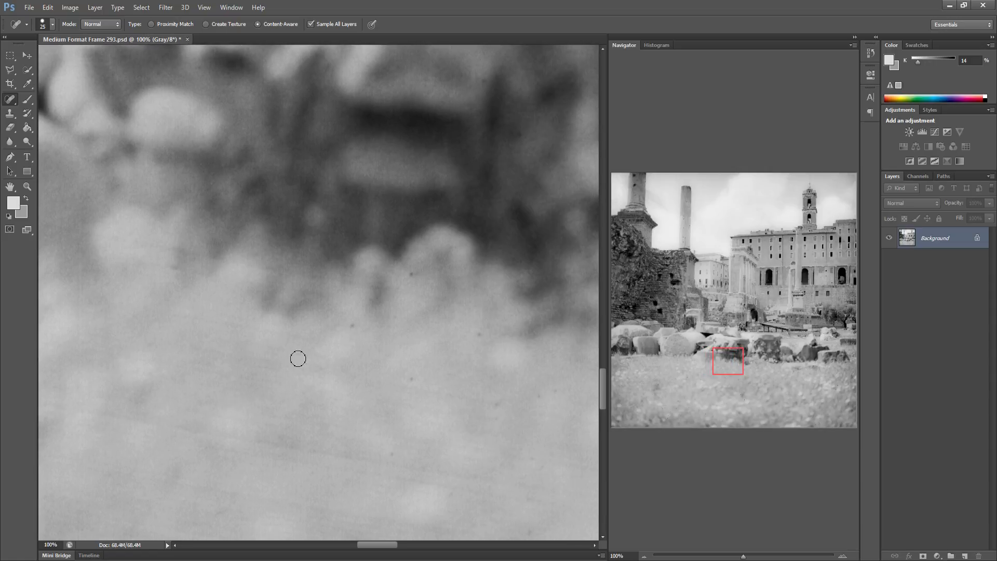
pyautogui.moveTo(416, 261); pyautogui.dragTo(411, 274)
pyautogui.moveTo(416, 384); pyautogui.dragTo(411, 380)
pyautogui.moveTo(497, 399)
pyautogui.mouseDown()
pyautogui.moveTo(438, 378)
pyautogui.moveTo(280, 358)
pyautogui.moveTo(314, 322)
pyautogui.mouseUp()
pyautogui.click(310, 366)
pyautogui.click(351, 342)
pyautogui.click(325, 318)
pyautogui.click(344, 298)
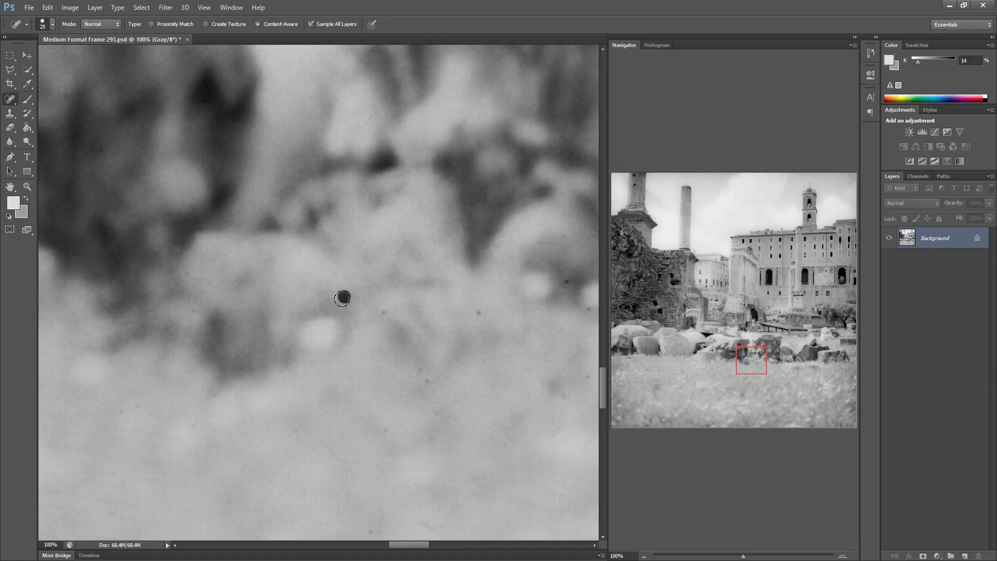
# Heal the dark specks in the grass between the small blurred rock and the V-shaped dark gap
pyautogui.click(384, 312)
pyautogui.click(426, 385)
pyautogui.click(385, 433)
pyautogui.click(426, 359)
pyautogui.moveTo(479, 310); pyautogui.dragTo(471, 315)
# Heal the specks around the row of bright round blobs and in the grass below them
pyautogui.moveTo(417, 362)
pyautogui.mouseDown()
pyautogui.moveTo(318, 363)
pyautogui.moveTo(329, 349)
pyautogui.mouseUp()
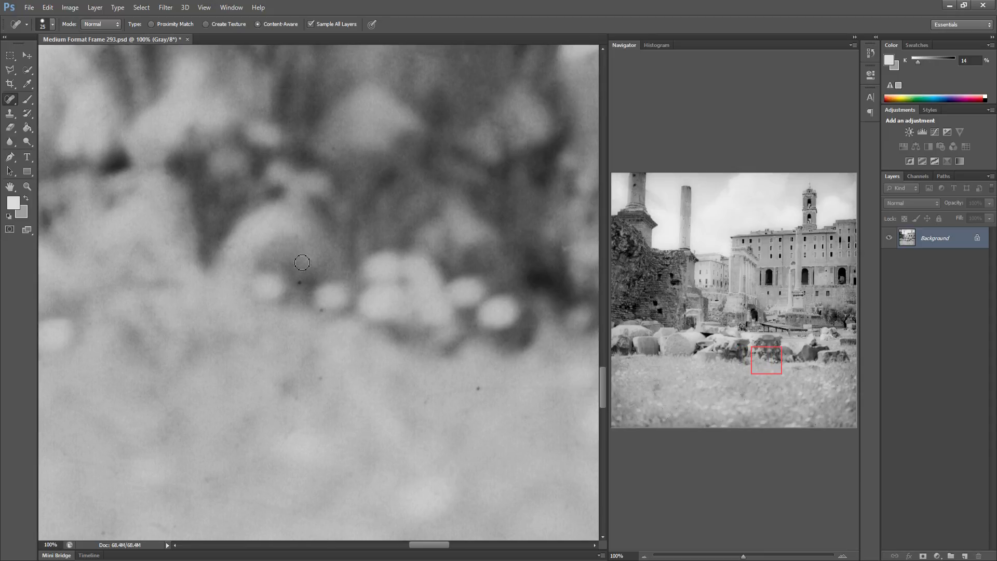
pyautogui.click(299, 277)
pyautogui.click(477, 393)
pyautogui.moveTo(454, 414)
pyautogui.mouseDown()
pyautogui.moveTo(307, 406)
pyautogui.moveTo(322, 383)
pyautogui.mouseUp()
pyautogui.moveTo(457, 408)
pyautogui.mouseDown()
pyautogui.moveTo(445, 382)
pyautogui.moveTo(332, 378)
pyautogui.mouseUp()
pyautogui.moveTo(431, 488)
pyautogui.mouseDown()
pyautogui.moveTo(420, 493)
pyautogui.moveTo(434, 514)
pyautogui.mouseUp()
pyautogui.moveTo(387, 459); pyautogui.dragTo(398, 448)
pyautogui.moveTo(464, 463); pyautogui.dragTo(468, 461)
pyautogui.moveTo(402, 364)
pyautogui.mouseDown()
pyautogui.moveTo(416, 366)
pyautogui.moveTo(364, 361)
pyautogui.mouseUp()
pyautogui.click(395, 336)
pyautogui.click(394, 307)
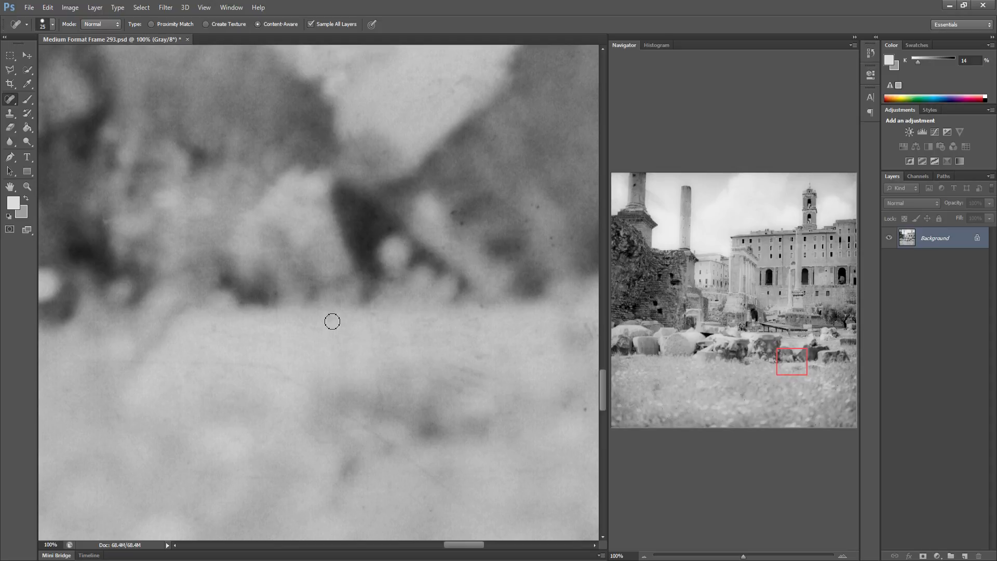
# Heal the specks beside the dark boulder and the large black spot in the grass below it
pyautogui.moveTo(438, 358)
pyautogui.mouseDown()
pyautogui.moveTo(358, 362)
pyautogui.moveTo(236, 330)
pyautogui.mouseUp()
pyautogui.moveTo(246, 196); pyautogui.dragTo(246, 197)
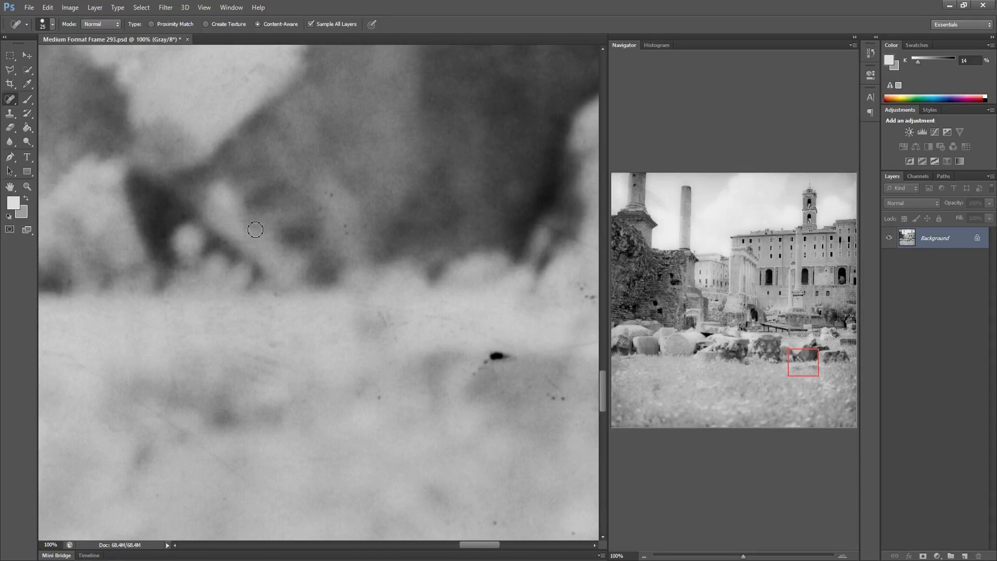
pyautogui.click(345, 229)
pyautogui.click(494, 523)
pyautogui.click(478, 501)
pyautogui.click(476, 490)
pyautogui.click(499, 358)
# Heal the speck clusters in the pale grass between the dark boulder and the mottled rock
pyautogui.moveTo(519, 377)
pyautogui.mouseDown()
pyautogui.moveTo(337, 352)
pyautogui.moveTo(367, 375)
pyautogui.mouseUp()
pyautogui.moveTo(376, 259)
pyautogui.mouseDown()
pyautogui.moveTo(387, 270)
pyautogui.moveTo(422, 268)
pyautogui.moveTo(412, 269)
pyautogui.mouseUp()
pyautogui.click(387, 260)
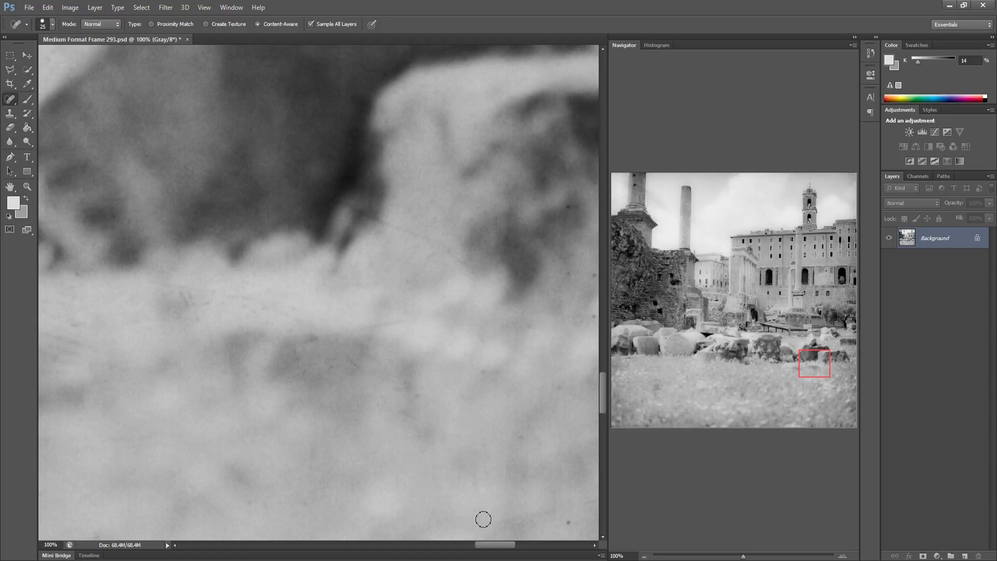
pyautogui.moveTo(487, 489)
pyautogui.mouseDown()
pyautogui.moveTo(385, 476)
pyautogui.moveTo(343, 438)
pyautogui.moveTo(405, 444)
pyautogui.mouseUp()
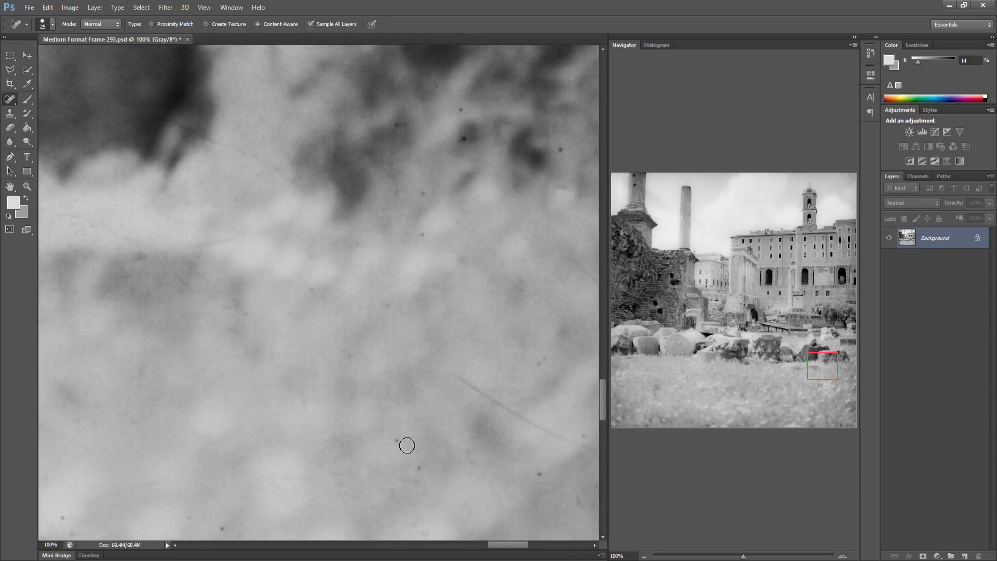
pyautogui.moveTo(343, 418)
pyautogui.mouseDown()
pyautogui.moveTo(341, 400)
pyautogui.moveTo(325, 410)
pyautogui.moveTo(298, 387)
pyautogui.mouseUp()
pyautogui.click(339, 312)
pyautogui.click(341, 270)
pyautogui.click(315, 270)
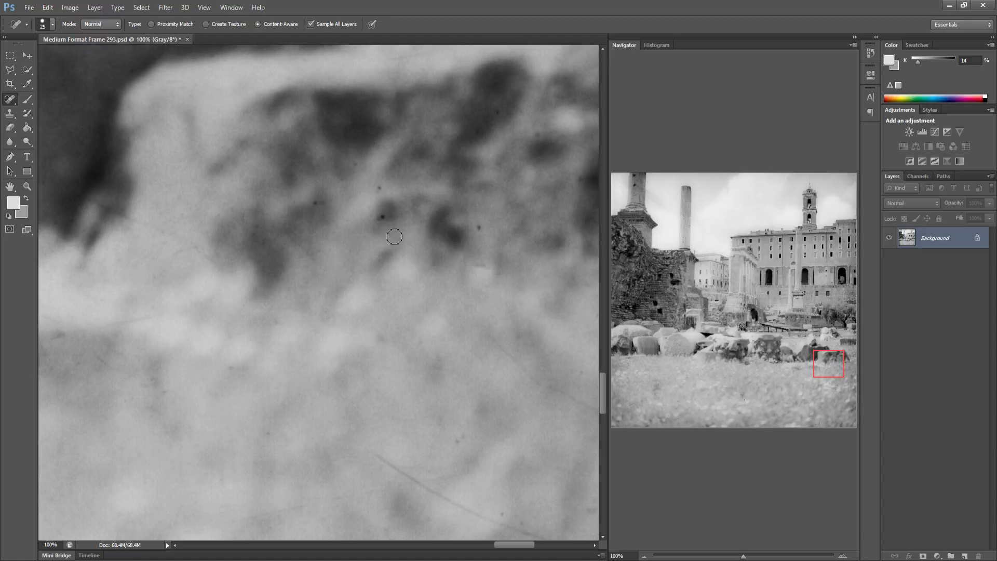
# Heal the dark specks on the mottled rock near the frame's right edge
pyautogui.click(383, 220)
pyautogui.click(315, 201)
pyautogui.click(478, 227)
pyautogui.moveTo(460, 252)
pyautogui.mouseDown()
pyautogui.moveTo(291, 282)
pyautogui.moveTo(321, 237)
pyautogui.mouseUp()
pyautogui.click(316, 150)
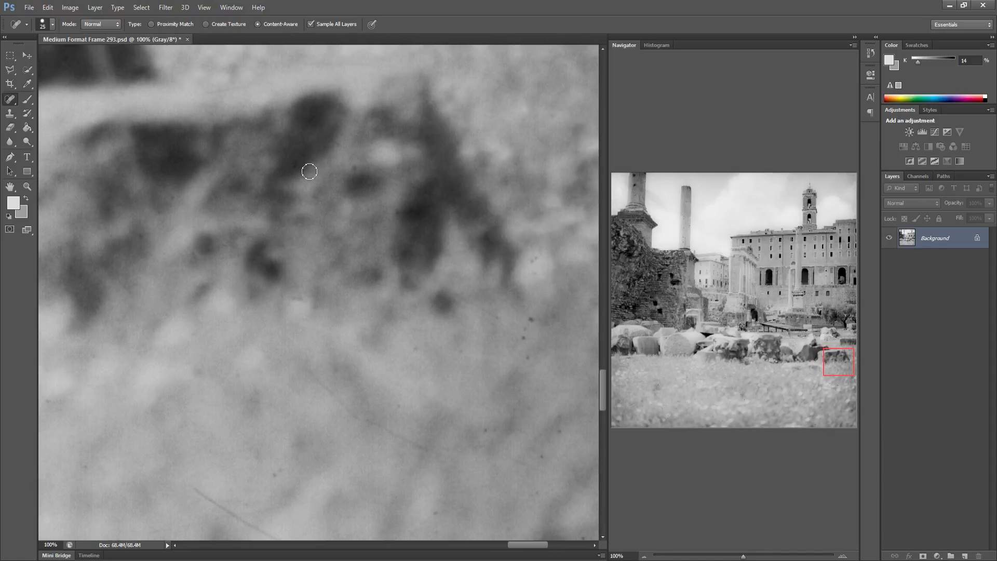
pyautogui.click(354, 172)
# Heal the chain of specks below the mottled rock and the dots in the grass towards the frame's right edge
pyautogui.click(530, 319)
pyautogui.click(524, 337)
pyautogui.click(527, 357)
pyautogui.moveTo(454, 413); pyautogui.dragTo(341, 398)
pyautogui.click(372, 429)
pyautogui.moveTo(449, 356); pyautogui.dragTo(449, 387)
pyautogui.click(437, 347)
pyautogui.click(432, 494)
pyautogui.click(414, 508)
# Heal the long diagonal scratch and the specks around it in the grass near the frame's right edge
pyautogui.moveTo(272, 427); pyautogui.dragTo(361, 385)
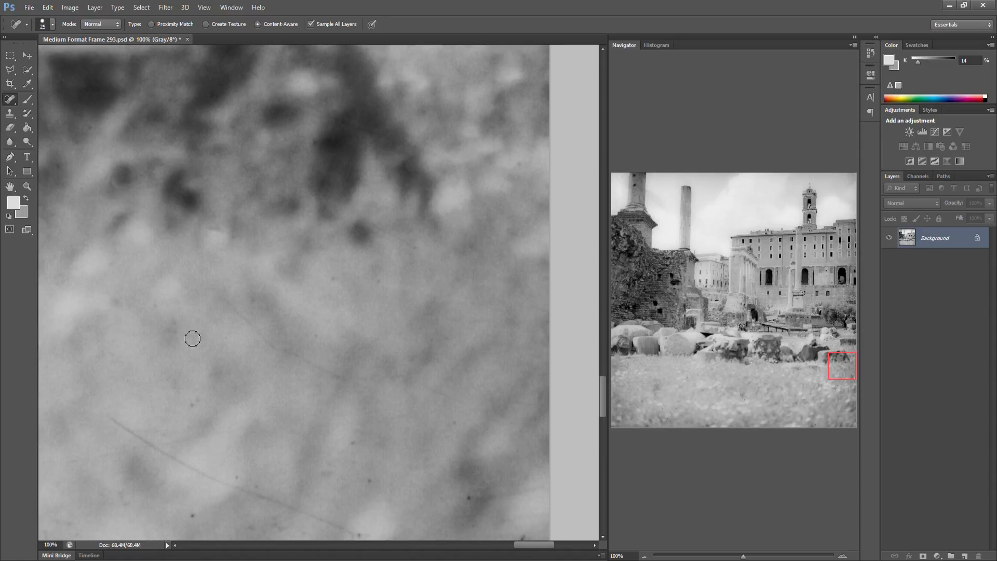
pyautogui.click(192, 404)
pyautogui.moveTo(106, 414)
pyautogui.mouseDown()
pyautogui.moveTo(222, 482)
pyautogui.moveTo(338, 523)
pyautogui.mouseUp()
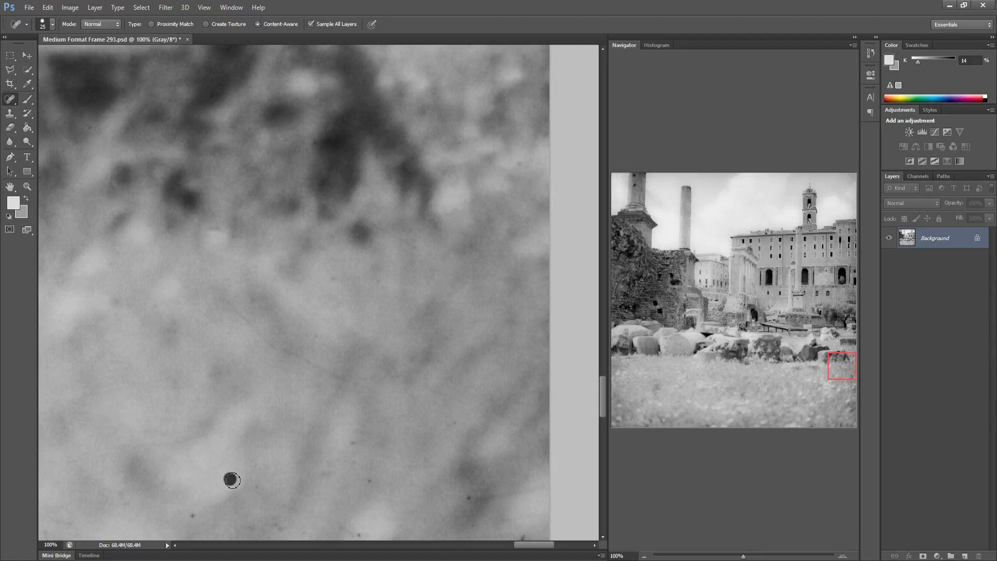
pyautogui.click(351, 442)
pyautogui.click(369, 481)
pyautogui.click(471, 504)
pyautogui.scroll(-2, 307, 422)
pyautogui.hscroll(-2, 307, 422)
pyautogui.click(233, 472)
# Return to the frame's left edge one row lower and heal the upper specks and short streak in the grass
pyautogui.click(621, 347)
pyautogui.moveTo(244, 332); pyautogui.dragTo(317, 290)
pyautogui.moveTo(362, 242)
pyautogui.mouseDown()
pyautogui.moveTo(220, 238)
pyautogui.moveTo(286, 227)
pyautogui.moveTo(218, 179)
pyautogui.moveTo(220, 240)
pyautogui.moveTo(258, 220)
pyautogui.mouseUp()
pyautogui.moveTo(201, 151)
pyautogui.mouseDown()
pyautogui.moveTo(146, 201)
pyautogui.moveTo(136, 238)
pyautogui.moveTo(229, 232)
pyautogui.moveTo(210, 160)
pyautogui.moveTo(192, 187)
pyautogui.moveTo(205, 228)
pyautogui.moveTo(206, 206)
pyautogui.moveTo(125, 222)
pyautogui.moveTo(198, 222)
pyautogui.mouseUp()
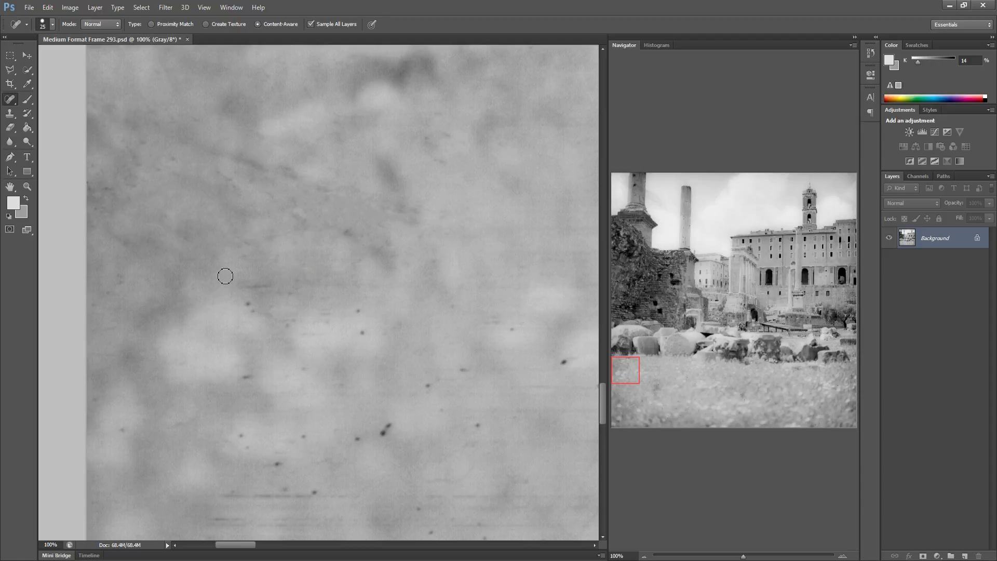
pyautogui.click(247, 302)
pyautogui.click(275, 266)
pyautogui.moveTo(240, 289); pyautogui.dragTo(278, 283)
# Heal the isolated dark specks and the double black spot in the grass around the bright patches
pyautogui.moveTo(358, 229); pyautogui.dragTo(344, 227)
pyautogui.click(398, 332)
pyautogui.moveTo(510, 332); pyautogui.dragTo(513, 307)
pyautogui.moveTo(455, 364)
pyautogui.mouseDown()
pyautogui.moveTo(463, 369)
pyautogui.moveTo(427, 393)
pyautogui.mouseUp()
pyautogui.click(483, 428)
pyautogui.moveTo(386, 424); pyautogui.dragTo(378, 437)
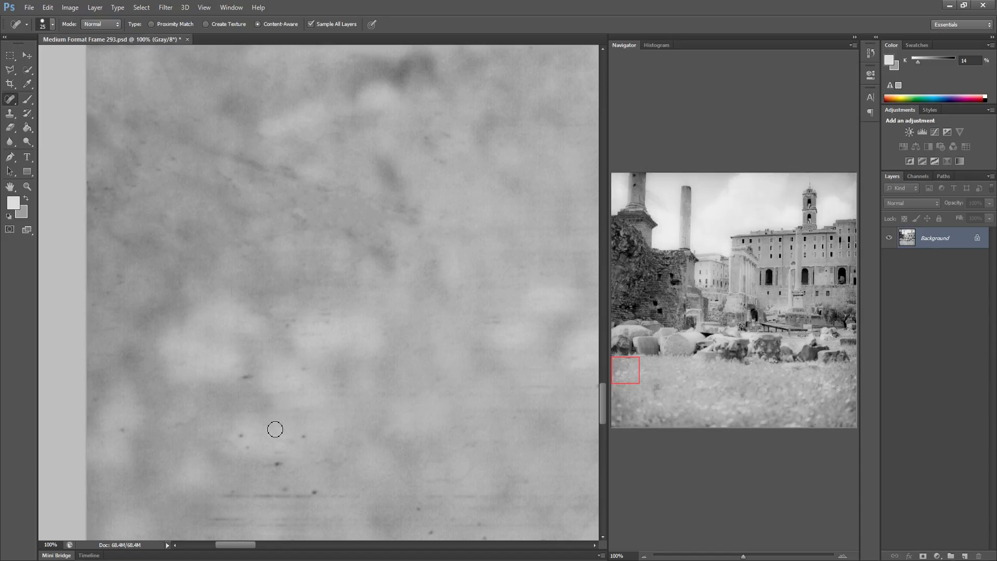
# Heal the remaining specks and small dark streaks in the grass closest to the frame's left edge
pyautogui.click(324, 460)
pyautogui.click(244, 448)
pyautogui.moveTo(219, 496)
pyautogui.mouseDown()
pyautogui.moveTo(317, 492)
pyautogui.moveTo(226, 502)
pyautogui.mouseUp()
pyautogui.click(120, 426)
pyautogui.click(92, 400)
pyautogui.moveTo(235, 378); pyautogui.dragTo(260, 375)
pyautogui.click(305, 361)
pyautogui.click(282, 327)
# Heal the specks in the grass beneath the faint horizontal streaks near the frame's left edge
pyautogui.moveTo(326, 387); pyautogui.dragTo(285, 373)
pyautogui.click(388, 516)
pyautogui.click(441, 519)
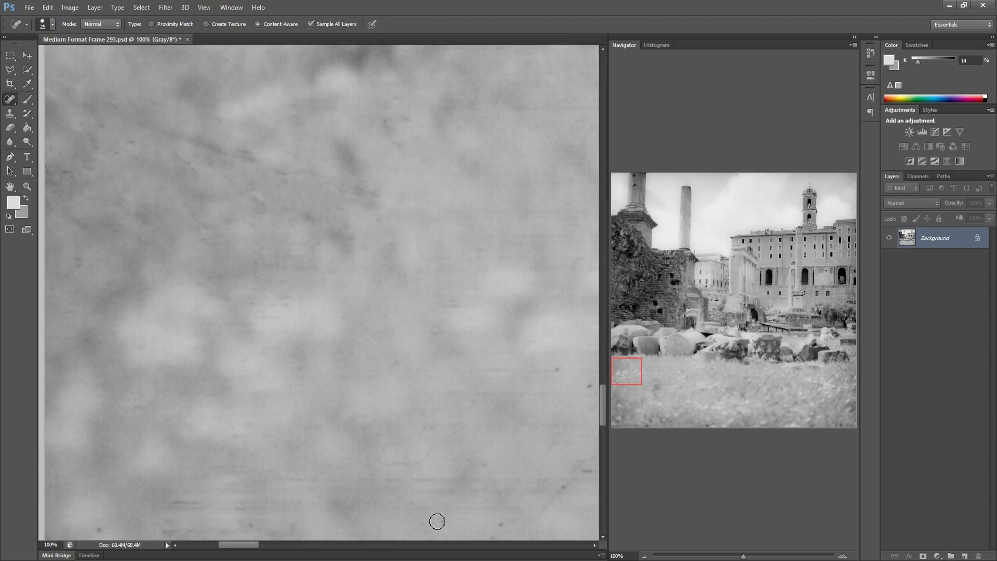
pyautogui.moveTo(492, 513)
pyautogui.mouseDown()
pyautogui.moveTo(502, 523)
pyautogui.moveTo(488, 530)
pyautogui.mouseUp()
pyautogui.moveTo(256, 521); pyautogui.dragTo(249, 524)
pyautogui.click(209, 537)
pyautogui.moveTo(96, 530); pyautogui.dragTo(102, 529)
# Heal the short dark streak across the bright patch and the small specks around it
pyautogui.moveTo(384, 437); pyautogui.dragTo(108, 423)
pyautogui.click(313, 370)
pyautogui.click(352, 377)
pyautogui.click(384, 345)
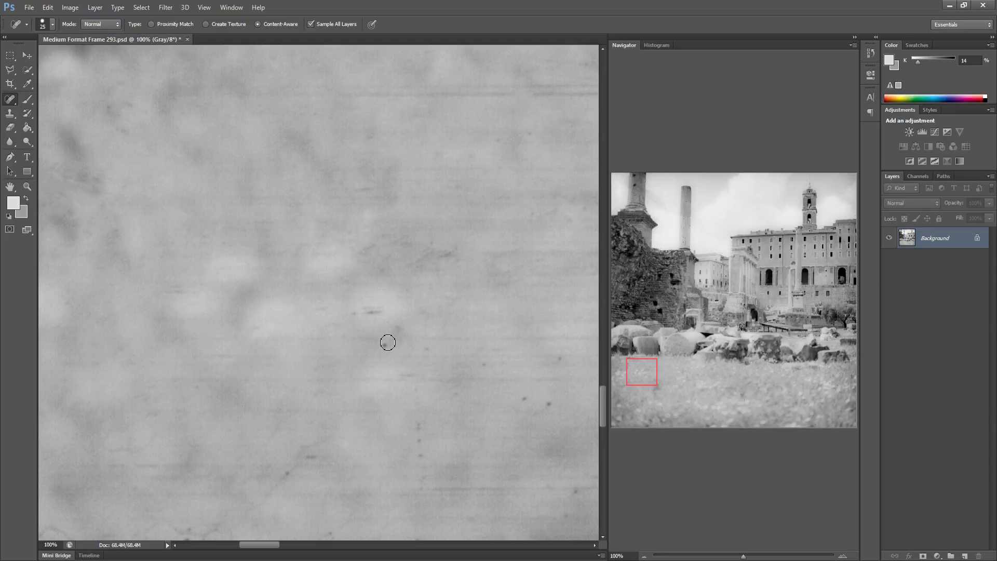
pyautogui.moveTo(349, 314); pyautogui.dragTo(396, 303)
pyautogui.click(397, 329)
pyautogui.click(426, 346)
# Heal the slanted row of marks and the vertical line of specks below the bright patches
pyautogui.click(273, 489)
pyautogui.click(310, 456)
pyautogui.click(311, 442)
pyautogui.moveTo(417, 415); pyautogui.dragTo(428, 491)
pyautogui.moveTo(377, 461); pyautogui.dragTo(351, 464)
# Heal the scattered specks in the streaky grass to the right of the bright patches
pyautogui.moveTo(294, 337)
pyautogui.mouseDown()
pyautogui.moveTo(310, 390)
pyautogui.moveTo(352, 390)
pyautogui.mouseUp()
pyautogui.click(371, 379)
pyautogui.click(353, 408)
pyautogui.click(446, 416)
pyautogui.click(455, 369)
pyautogui.click(452, 492)
pyautogui.click(406, 446)
pyautogui.click(473, 504)
pyautogui.click(487, 494)
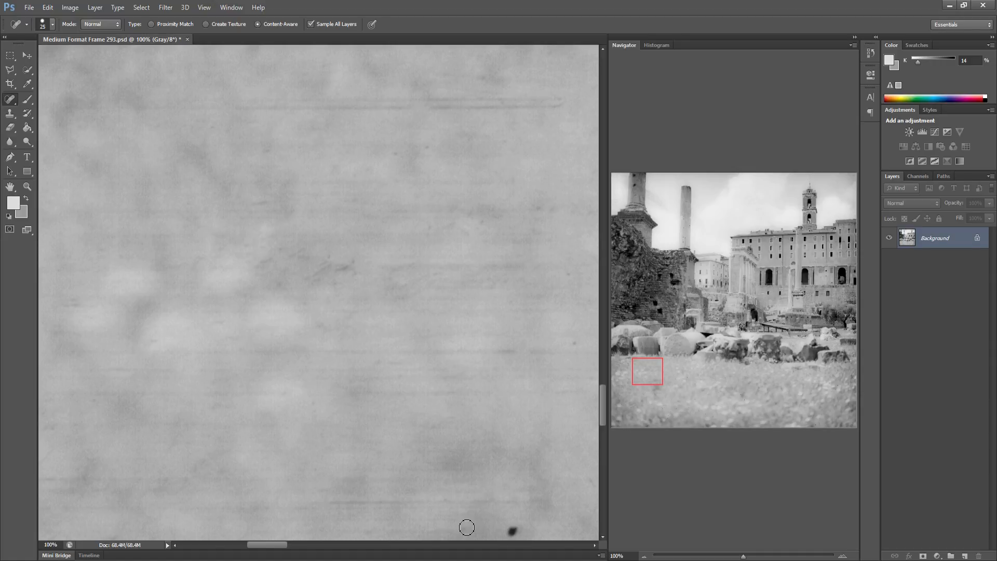
# Heal the large black spot below the streaky grass and the isolated specks to its right
pyautogui.click(511, 530)
pyautogui.moveTo(482, 423); pyautogui.dragTo(348, 416)
pyautogui.click(498, 453)
pyautogui.moveTo(445, 422); pyautogui.dragTo(365, 410)
pyautogui.click(334, 326)
pyautogui.moveTo(443, 414); pyautogui.dragTo(326, 410)
pyautogui.click(365, 434)
pyautogui.click(406, 465)
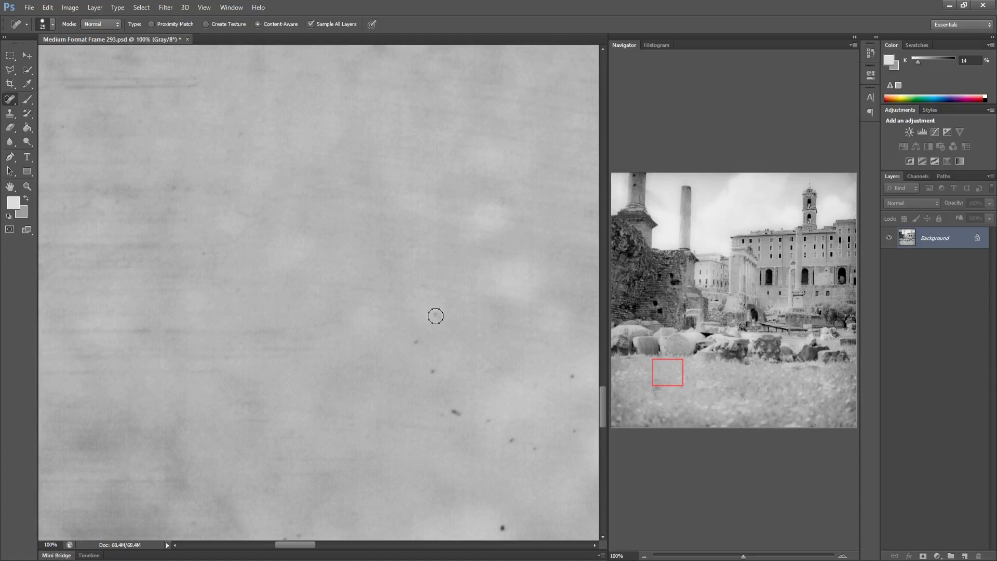
# Heal the descending line of dark specks in the smooth grass beyond the horizontal streaks
pyautogui.click(415, 342)
pyautogui.click(433, 371)
pyautogui.click(451, 413)
pyautogui.click(488, 420)
pyautogui.click(508, 440)
pyautogui.click(500, 524)
# Heal the elongated mark, the round black spot and the neighbouring specks in the pale grass
pyautogui.moveTo(499, 465); pyautogui.dragTo(369, 442)
pyautogui.click(416, 417)
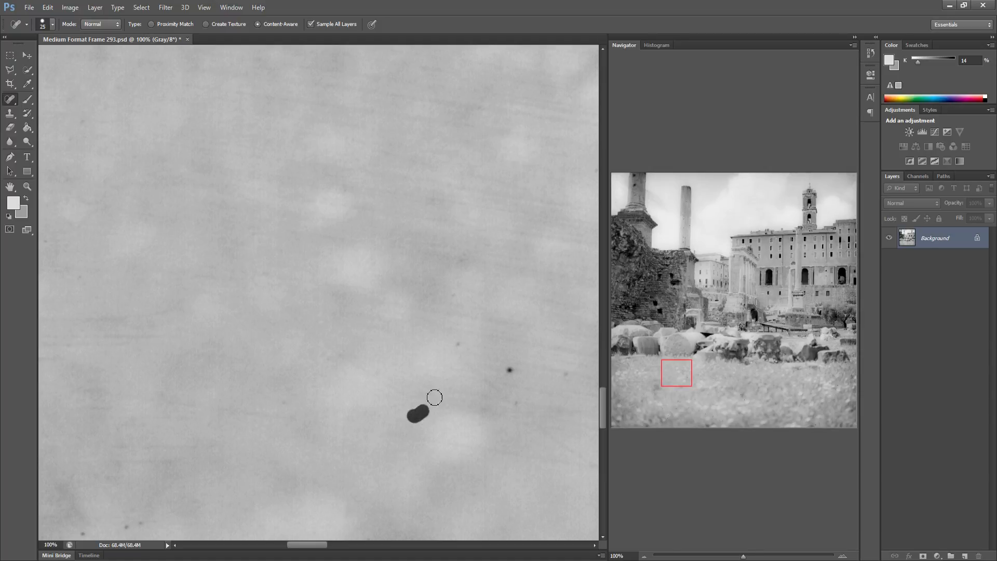
pyautogui.click(510, 370)
pyautogui.click(515, 404)
pyautogui.click(587, 377)
pyautogui.moveTo(531, 338); pyautogui.dragTo(353, 341)
pyautogui.click(471, 486)
# Heal the round black spot and the small specks around it in the pale, smooth grass
pyautogui.moveTo(406, 459)
pyautogui.mouseDown()
pyautogui.moveTo(417, 468)
pyautogui.moveTo(341, 402)
pyautogui.moveTo(345, 387)
pyautogui.mouseUp()
pyautogui.click(531, 416)
pyautogui.moveTo(485, 393)
pyautogui.mouseDown()
pyautogui.moveTo(305, 378)
pyautogui.moveTo(332, 363)
pyautogui.mouseUp()
pyautogui.moveTo(400, 450); pyautogui.dragTo(408, 458)
pyautogui.moveTo(430, 425); pyautogui.dragTo(438, 421)
pyautogui.click(466, 341)
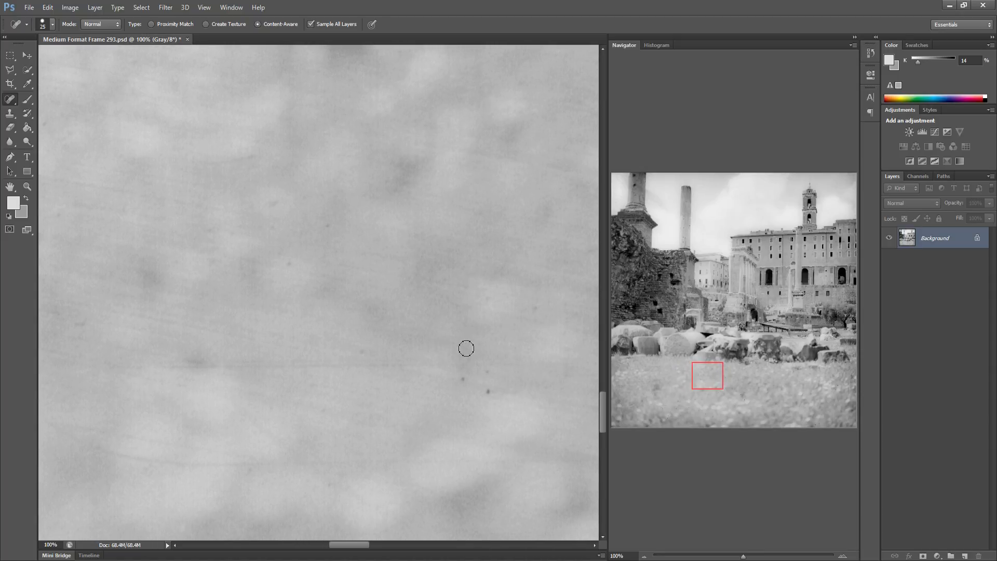
# Heal the pair of dark specks and the scattered smaller specks in the smooth grass farther right
pyautogui.click(462, 380)
pyautogui.click(485, 372)
pyautogui.moveTo(482, 389); pyautogui.dragTo(496, 387)
pyautogui.click(539, 285)
pyautogui.moveTo(531, 308); pyautogui.dragTo(543, 307)
pyautogui.click(562, 303)
pyautogui.moveTo(499, 357); pyautogui.dragTo(374, 340)
pyautogui.click(508, 328)
pyautogui.moveTo(506, 390); pyautogui.dragTo(501, 400)
pyautogui.click(512, 426)
# Heal the faint vertical mark, the short curved hair mark and the nearby specks in the diagonally streaked grass
pyautogui.moveTo(480, 363); pyautogui.dragTo(380, 373)
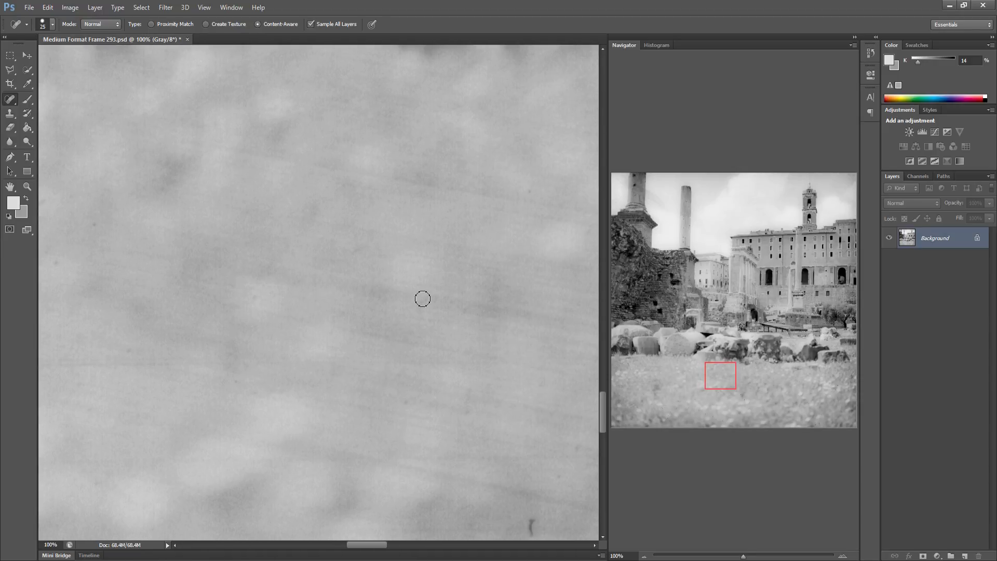
pyautogui.moveTo(466, 388); pyautogui.dragTo(467, 411)
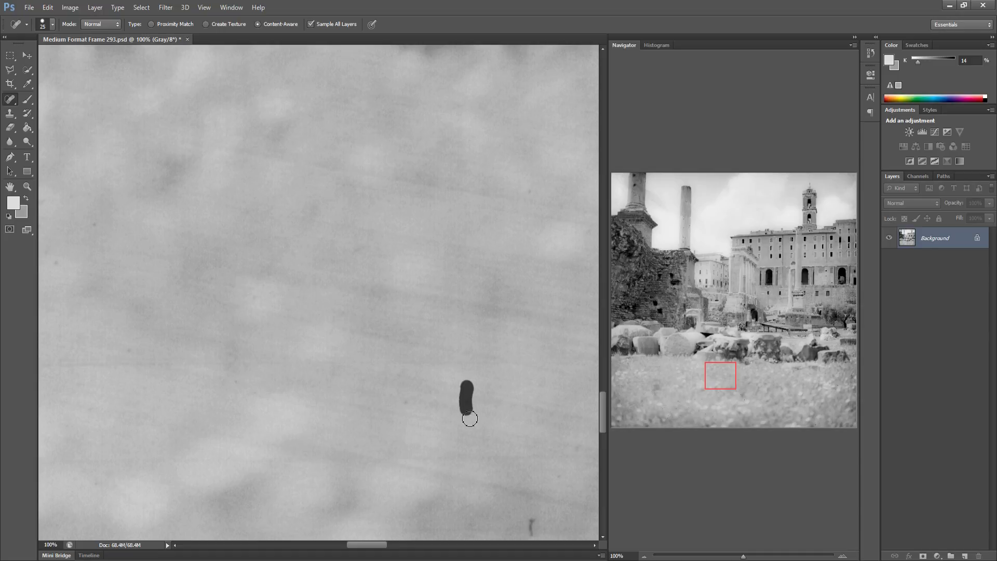
pyautogui.click(405, 401)
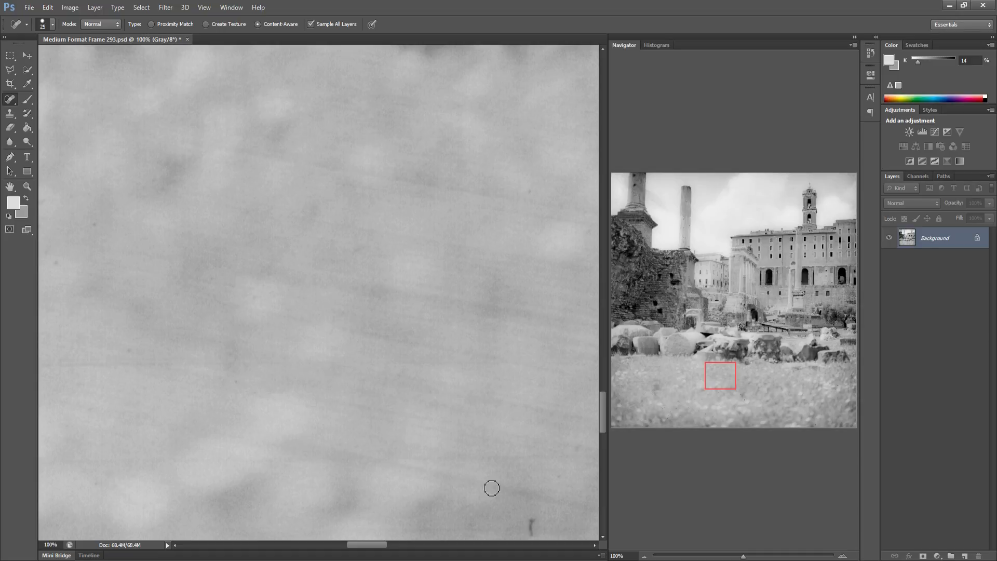
pyautogui.moveTo(534, 519); pyautogui.dragTo(530, 531)
pyautogui.moveTo(483, 429); pyautogui.dragTo(378, 414)
pyautogui.moveTo(497, 366); pyautogui.dragTo(491, 397)
pyautogui.moveTo(532, 500); pyautogui.dragTo(537, 493)
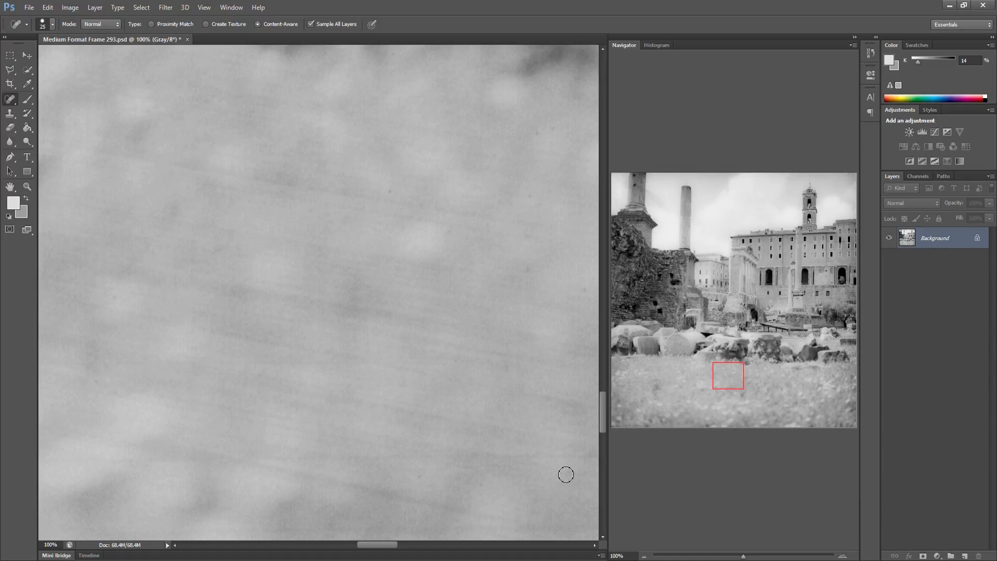
# Heal the specks scattered between the dark patch and the small diagonal shadow in the grass
pyautogui.moveTo(488, 394); pyautogui.dragTo(329, 398)
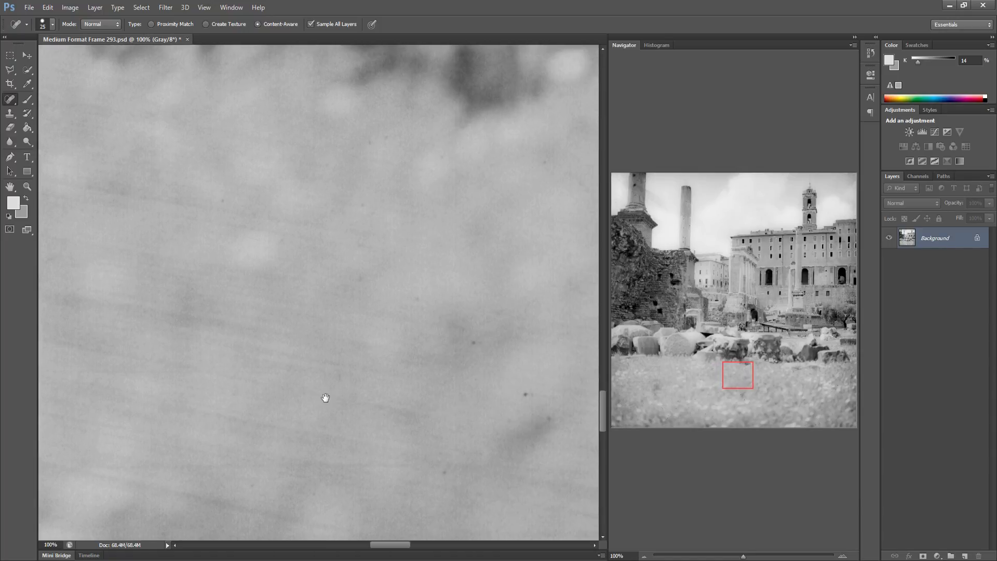
pyautogui.moveTo(335, 240); pyautogui.dragTo(345, 231)
pyautogui.click(355, 204)
pyautogui.click(454, 337)
pyautogui.click(514, 392)
pyautogui.moveTo(531, 417); pyautogui.dragTo(540, 416)
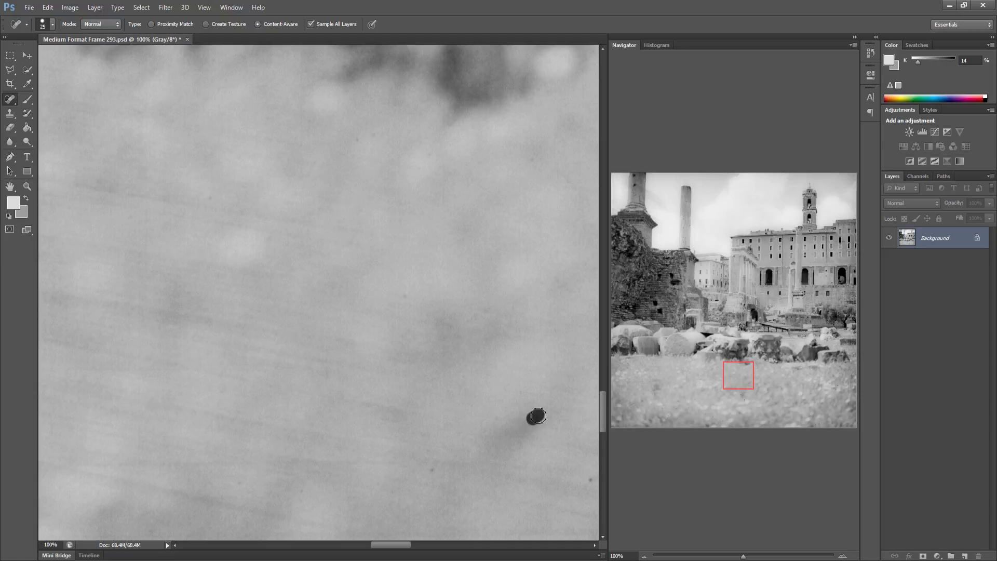
# Heal the paired dark specks and the isolated spots below and to the right of the small diagonal shadow
pyautogui.moveTo(490, 434); pyautogui.dragTo(363, 403)
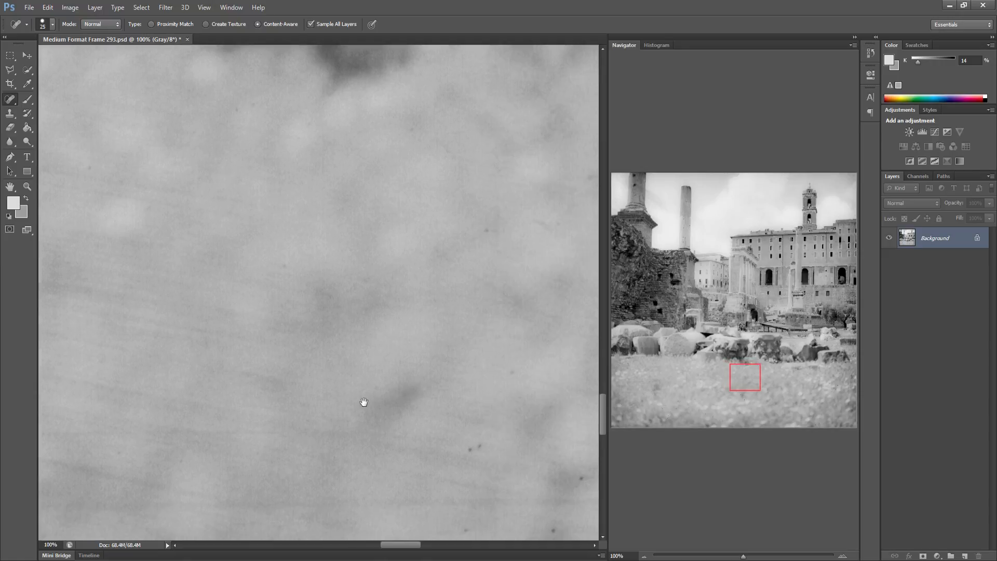
pyautogui.moveTo(455, 450); pyautogui.dragTo(469, 437)
pyautogui.click(499, 370)
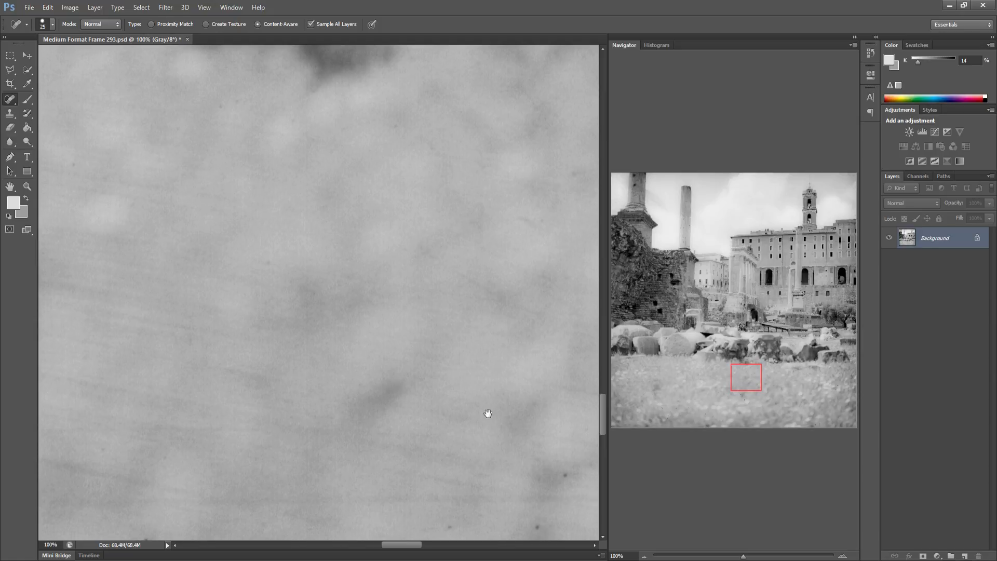
pyautogui.moveTo(491, 414); pyautogui.dragTo(429, 382)
pyautogui.click(387, 498)
pyautogui.click(411, 517)
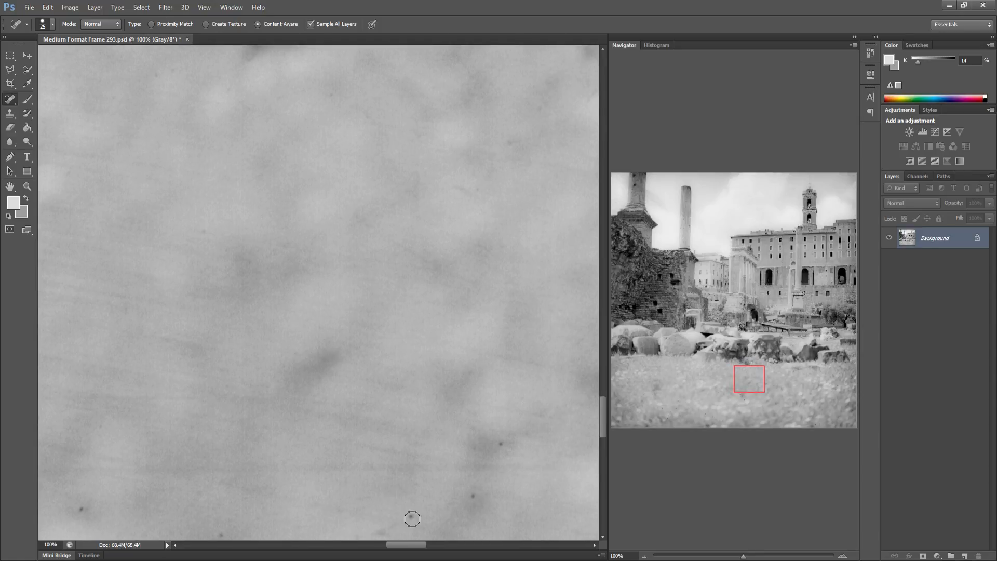
pyautogui.click(467, 489)
# Heal the faint specks and the long diagonal scratch in the mottled grass farther right
pyautogui.moveTo(497, 426); pyautogui.dragTo(311, 433)
pyautogui.click(495, 359)
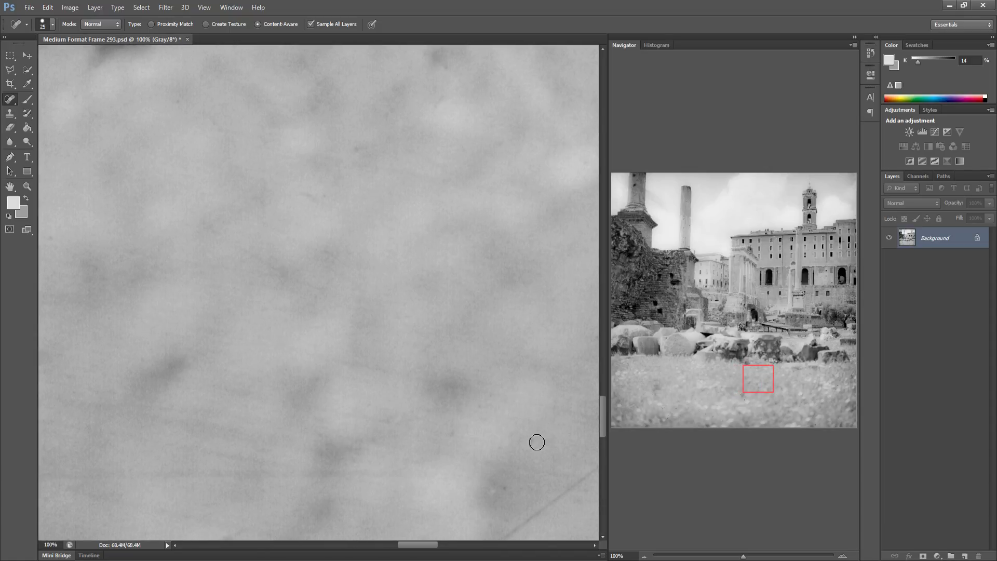
pyautogui.click(547, 405)
pyautogui.click(457, 430)
pyautogui.moveTo(519, 406); pyautogui.dragTo(405, 416)
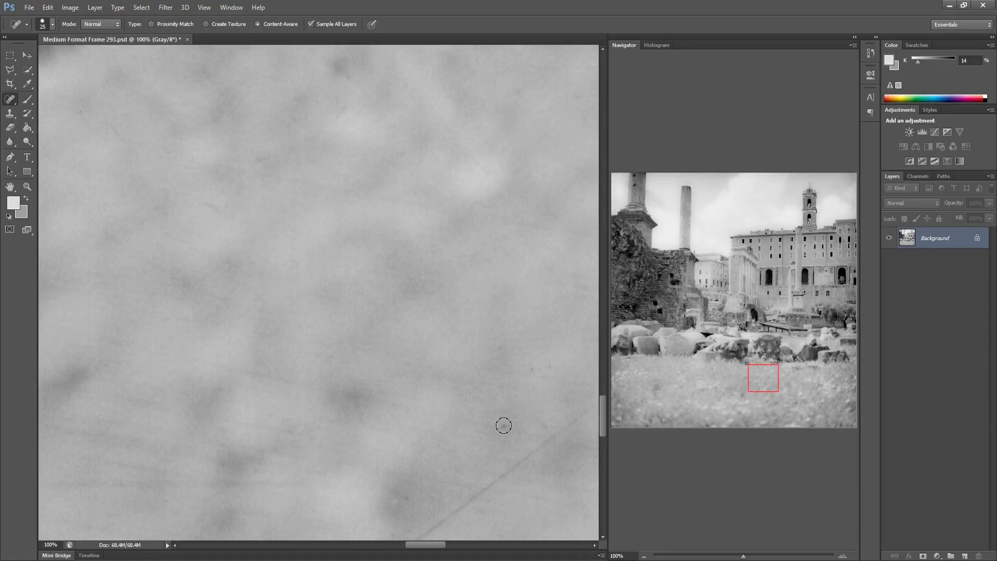
pyautogui.moveTo(525, 364); pyautogui.dragTo(539, 363)
pyautogui.moveTo(586, 410)
pyautogui.mouseDown()
pyautogui.moveTo(466, 510)
pyautogui.moveTo(412, 495)
pyautogui.moveTo(444, 523)
pyautogui.moveTo(421, 543)
pyautogui.mouseUp()
# Heal the short horizontal mark, the dark fleck and the isolated specks beyond the long diagonal scratch
pyautogui.moveTo(458, 397); pyautogui.dragTo(316, 405)
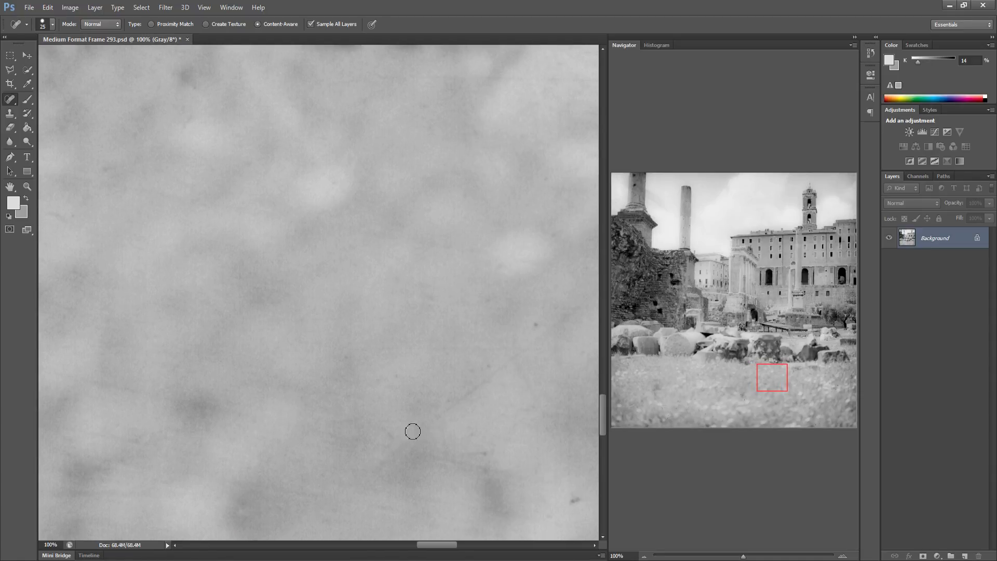
pyautogui.moveTo(474, 448); pyautogui.dragTo(487, 451)
pyautogui.click(534, 325)
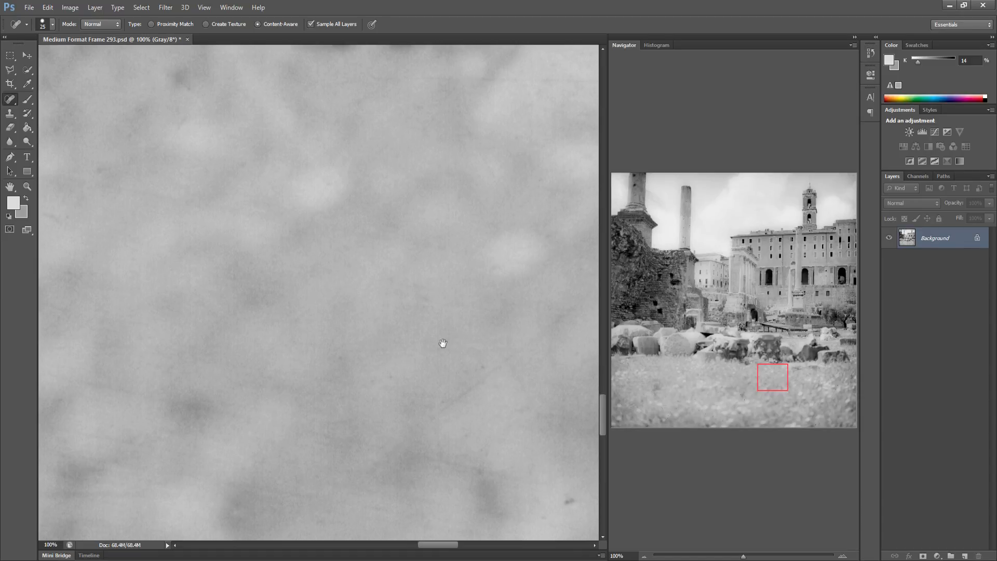
pyautogui.moveTo(455, 343); pyautogui.dragTo(363, 338)
pyautogui.click(469, 501)
pyautogui.click(503, 386)
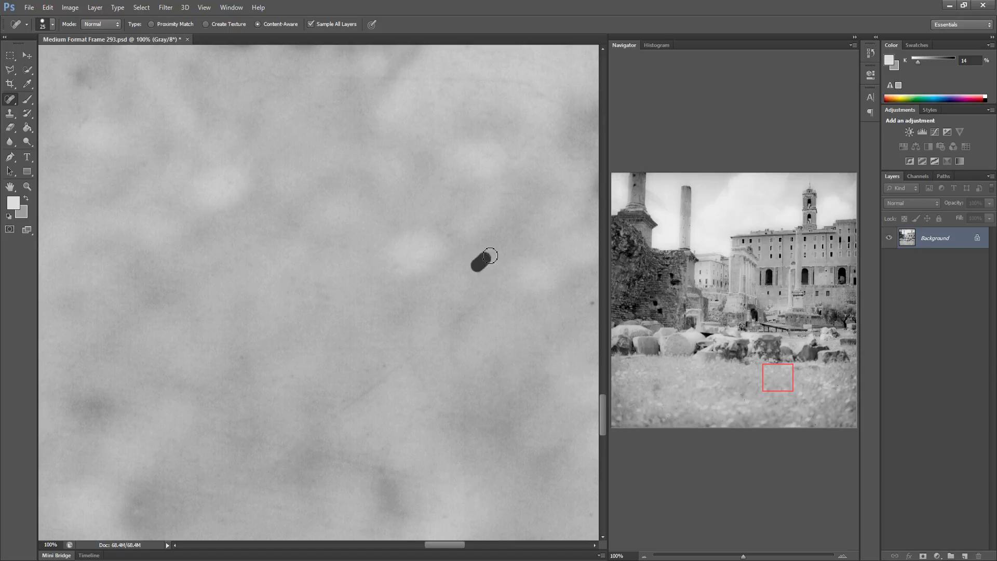
# Heal the black spot and the faint specks in the pale grass below the dark smudges
pyautogui.moveTo(500, 313); pyautogui.dragTo(365, 329)
pyautogui.click(457, 315)
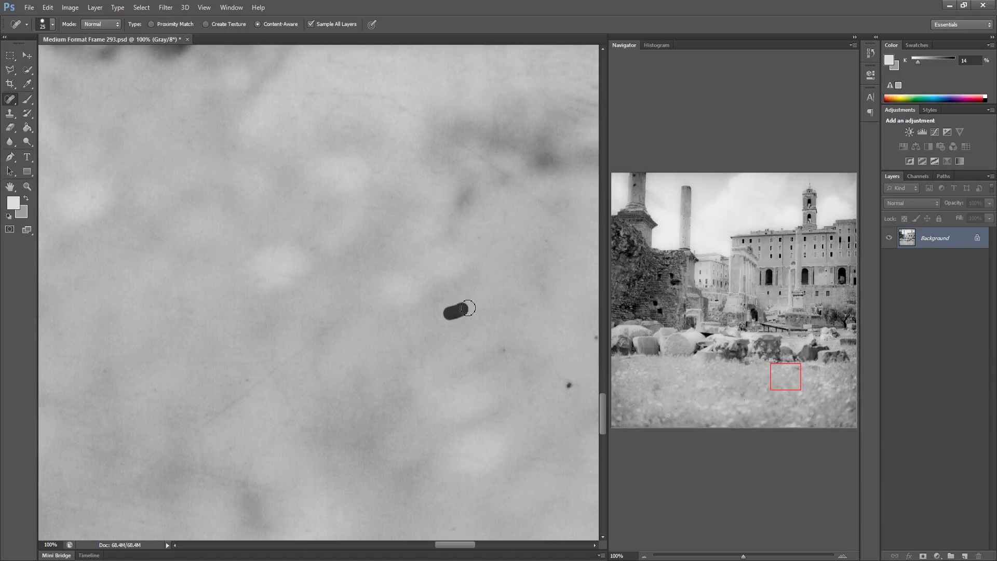
pyautogui.click(507, 348)
pyautogui.click(565, 383)
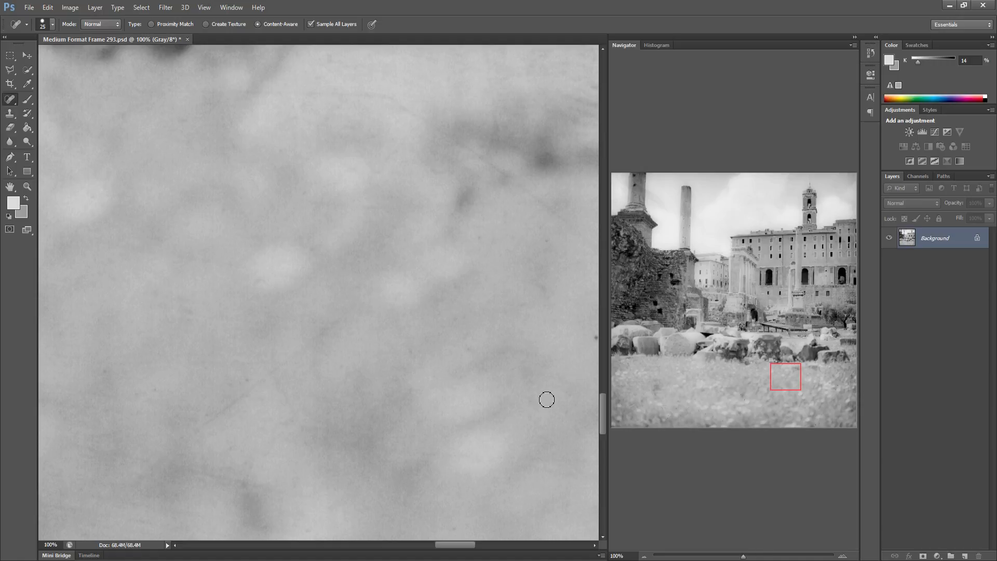
# Heal the triangular black spot, the round black spot with its small neighbour and the nearby specks
pyautogui.moveTo(544, 384); pyautogui.dragTo(420, 403)
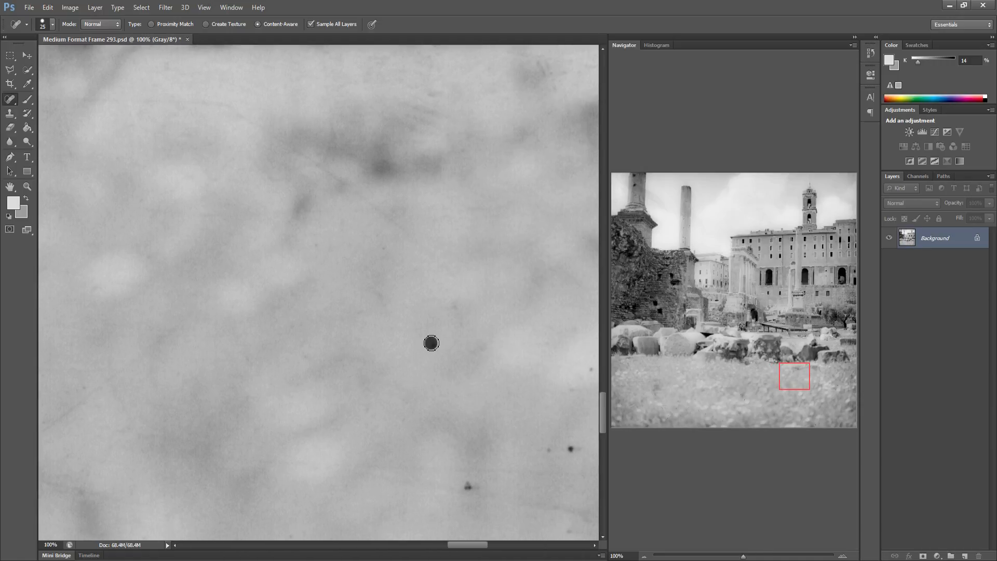
pyautogui.click(466, 484)
pyautogui.click(548, 450)
pyautogui.click(571, 450)
pyautogui.click(571, 414)
# Heal the remaining specks around the bright patches in the grass farther right
pyautogui.moveTo(572, 414); pyautogui.dragTo(451, 409)
pyautogui.moveTo(457, 365); pyautogui.dragTo(470, 379)
pyautogui.click(533, 429)
pyautogui.click(545, 438)
pyautogui.click(502, 390)
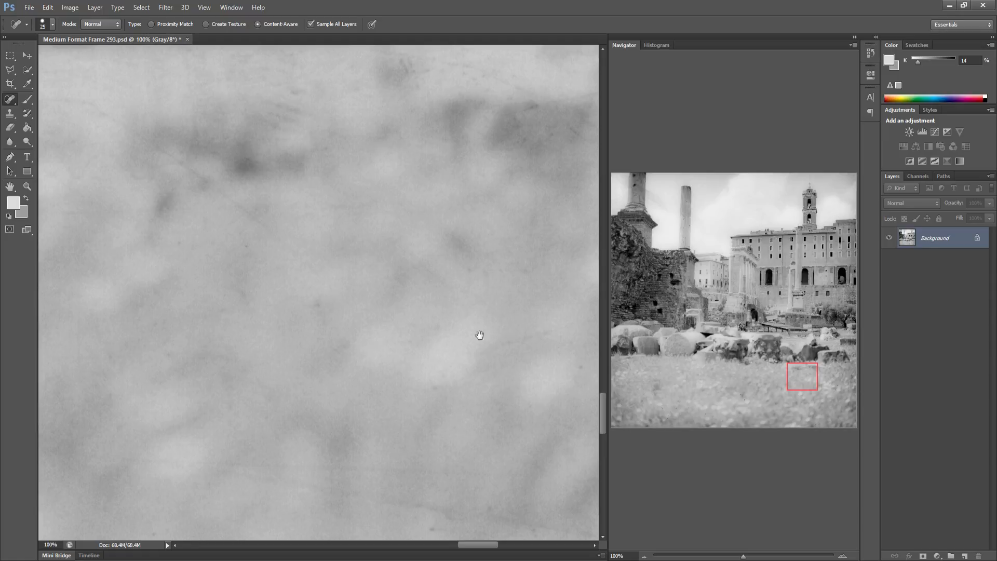
# Heal the two dark specks beside the bright patches and the faint marks in the surrounding grass
pyautogui.moveTo(476, 353); pyautogui.dragTo(410, 356)
pyautogui.moveTo(251, 306); pyautogui.dragTo(261, 326)
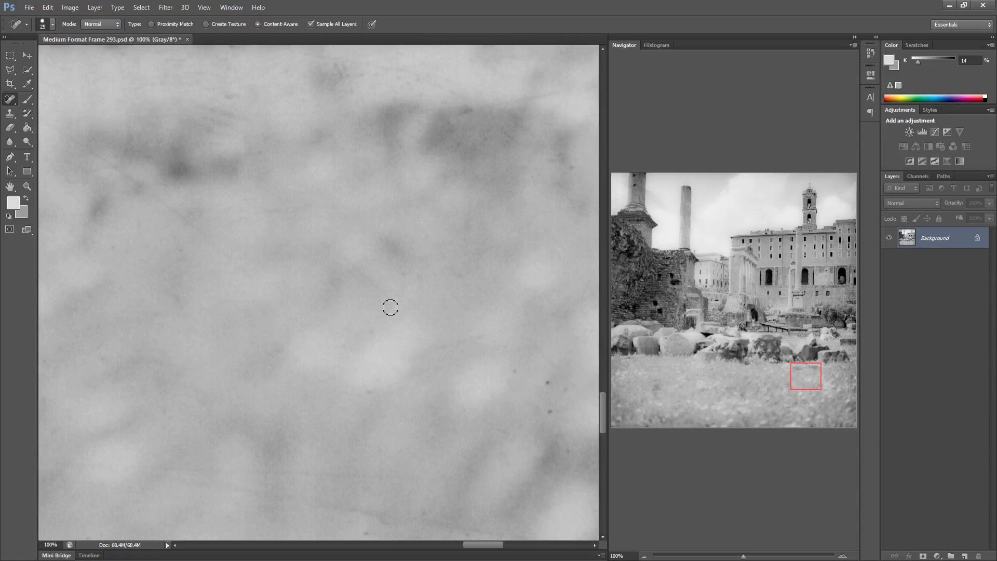
pyautogui.moveTo(543, 408); pyautogui.dragTo(566, 390)
pyautogui.moveTo(516, 382); pyautogui.dragTo(521, 369)
pyautogui.moveTo(449, 363); pyautogui.dragTo(352, 376)
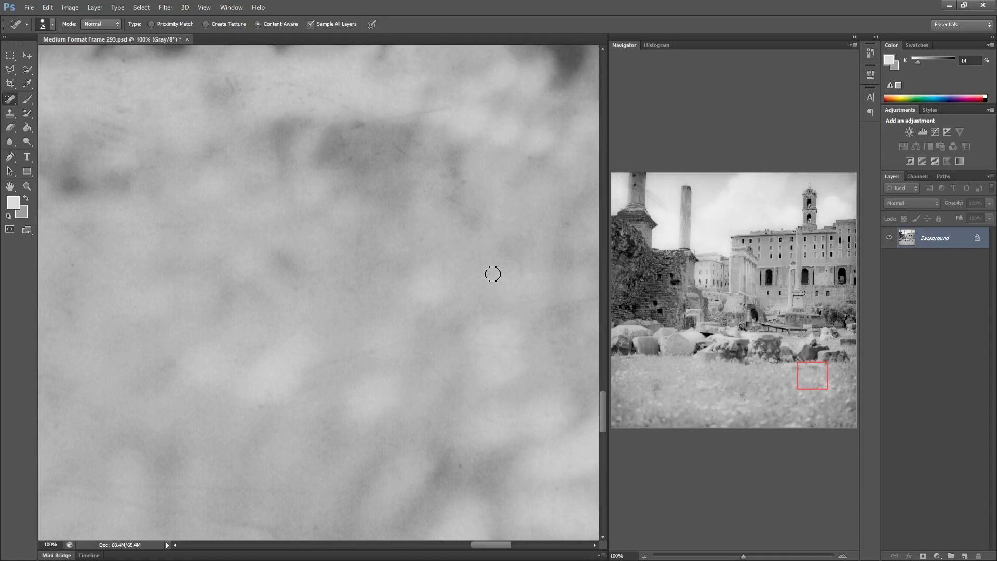
pyautogui.moveTo(521, 267); pyautogui.dragTo(518, 285)
# Heal the small specks in the mottled grass below the stones, toward the right part of the frame
pyautogui.moveTo(451, 469)
pyautogui.mouseDown()
pyautogui.moveTo(460, 466)
pyautogui.moveTo(367, 456)
pyautogui.mouseUp()
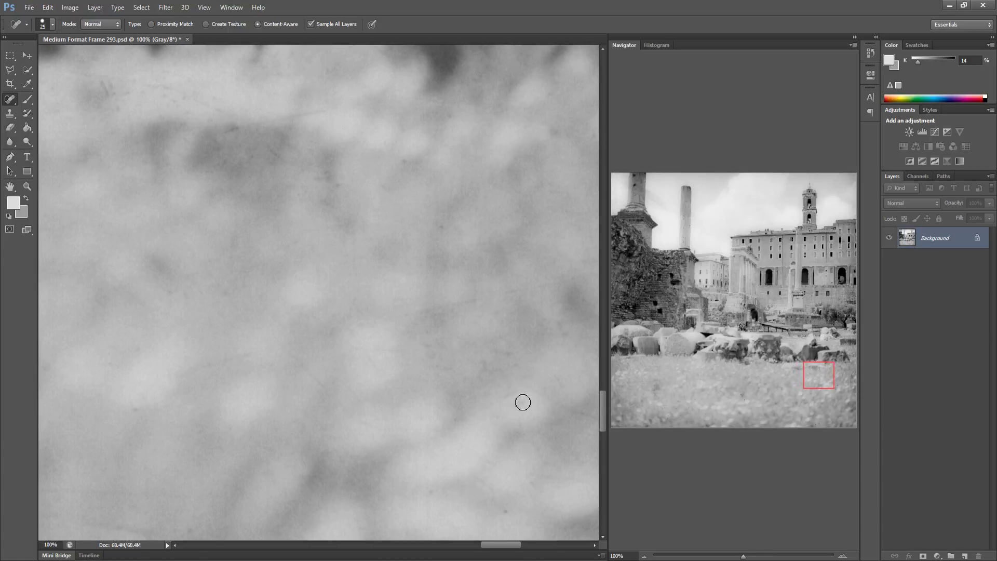
pyautogui.click(559, 329)
pyautogui.moveTo(508, 436); pyautogui.dragTo(334, 445)
pyautogui.moveTo(489, 487); pyautogui.dragTo(509, 488)
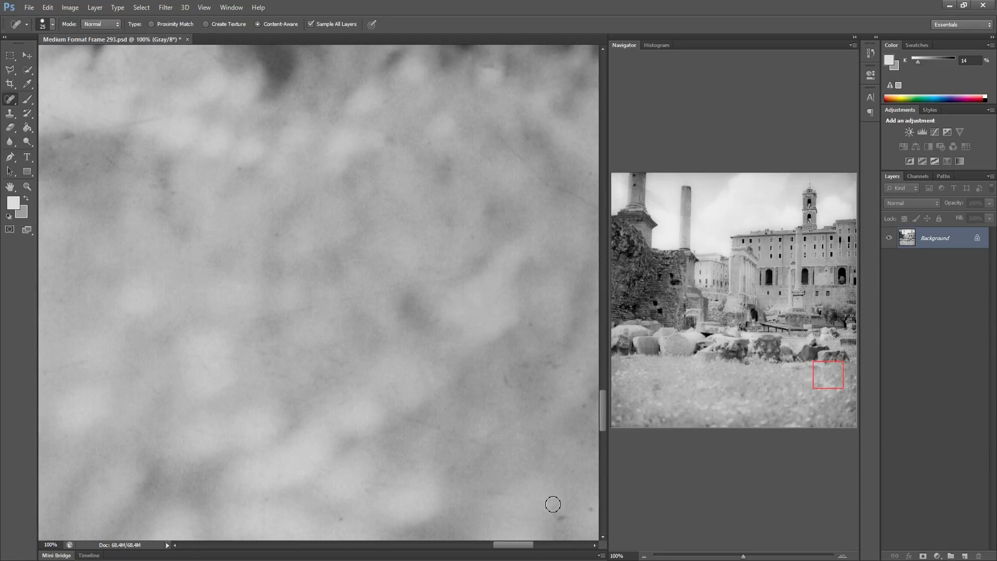
pyautogui.click(562, 518)
pyautogui.click(505, 375)
pyautogui.click(487, 390)
pyautogui.click(530, 324)
# Heal the diagonal scratch and the dark specks around it in the grass near the photo's right edge
pyautogui.moveTo(555, 390); pyautogui.dragTo(405, 366)
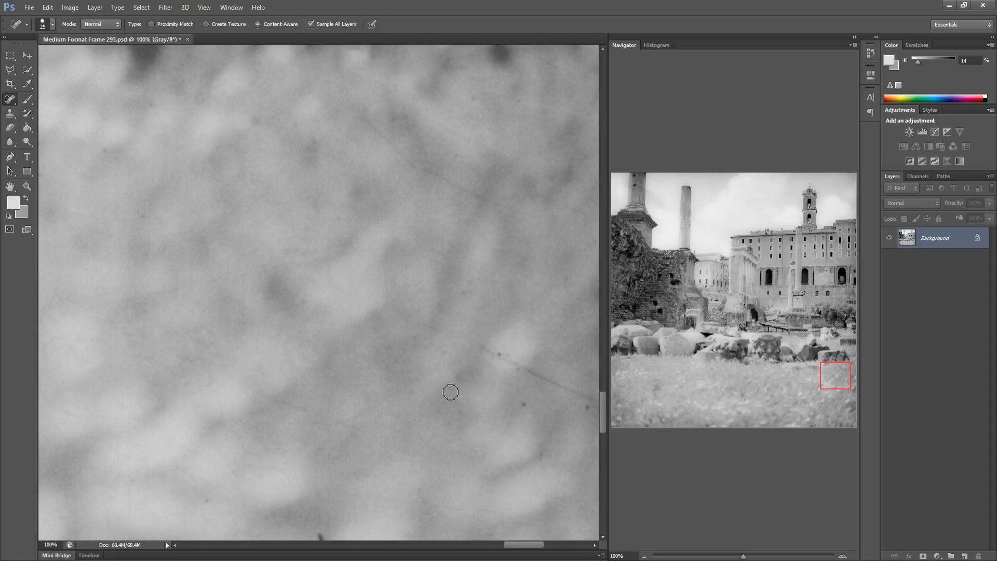
pyautogui.click(317, 544)
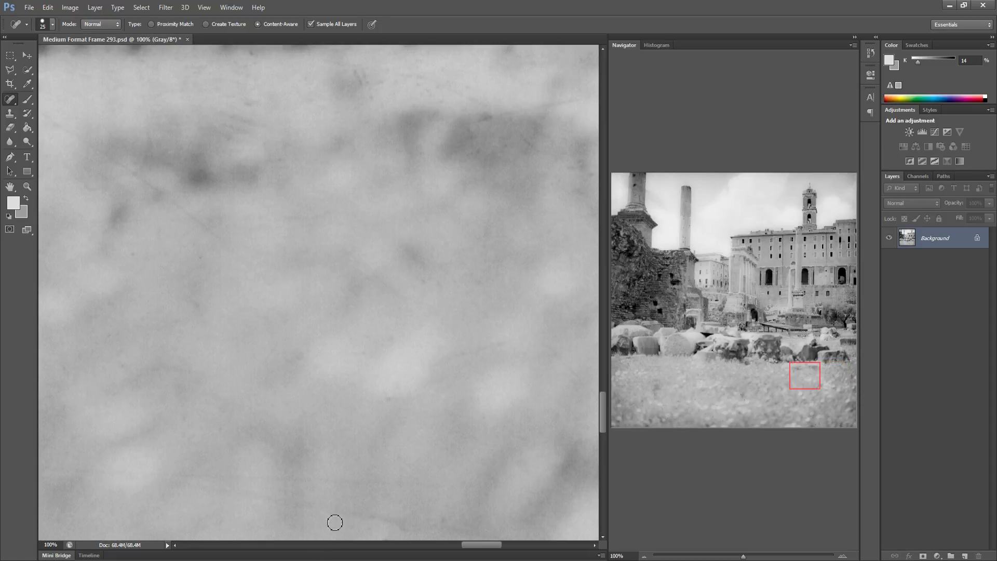
pyautogui.moveTo(805, 375); pyautogui.dragTo(841, 372)
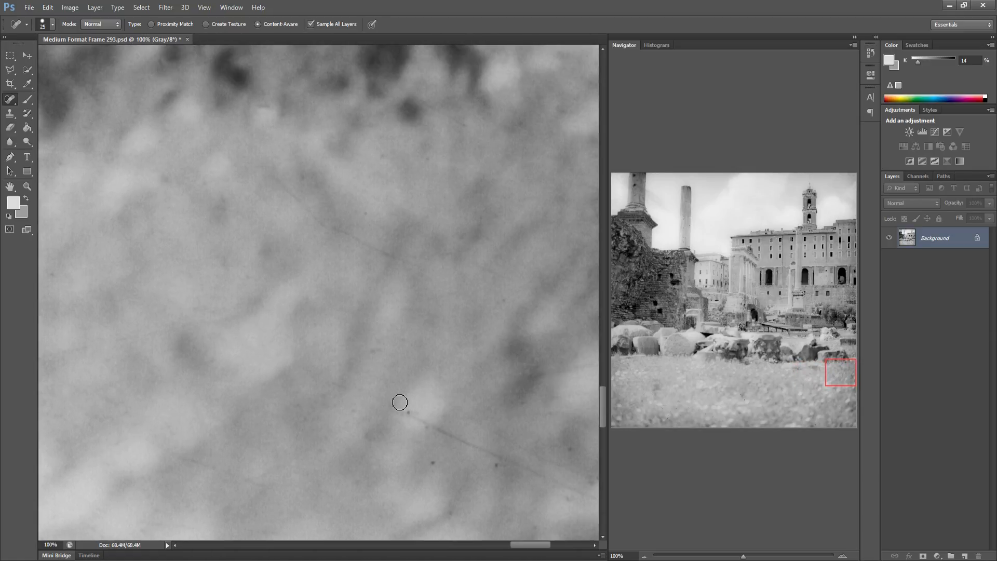
pyautogui.moveTo(409, 414)
pyautogui.mouseDown()
pyautogui.moveTo(491, 451)
pyautogui.moveTo(460, 452)
pyautogui.mouseUp()
pyautogui.click(436, 464)
pyautogui.click(571, 449)
pyautogui.moveTo(469, 374); pyautogui.dragTo(387, 358)
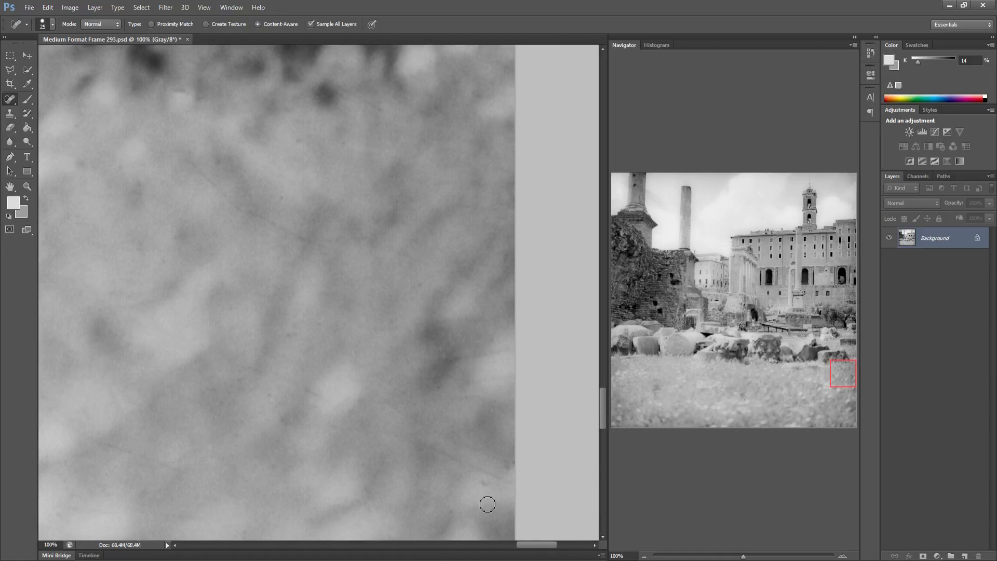
pyautogui.click(435, 503)
pyautogui.click(306, 389)
# Heal the long wavy hair mark running in from the photo's left edge across the lower grass
pyautogui.click(617, 374)
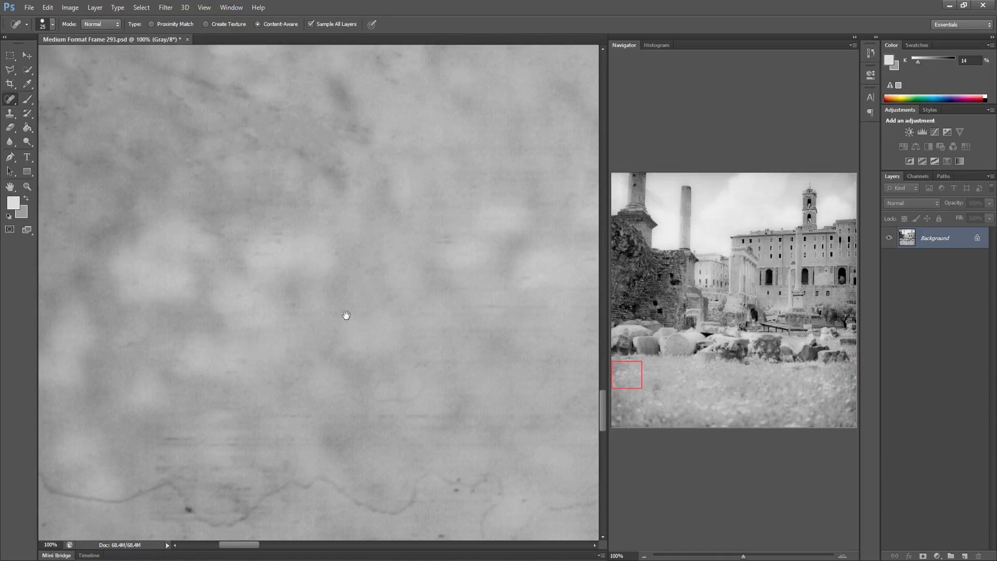
pyautogui.moveTo(344, 317); pyautogui.dragTo(400, 198)
pyautogui.moveTo(379, 275); pyautogui.dragTo(369, 247)
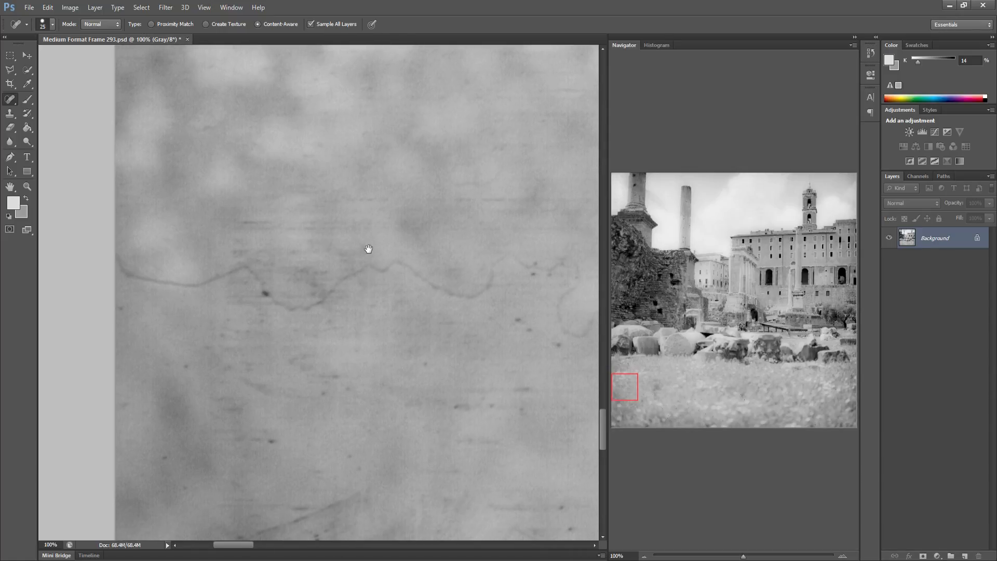
pyautogui.moveTo(119, 267)
pyautogui.mouseDown()
pyautogui.moveTo(120, 254)
pyautogui.moveTo(155, 283)
pyautogui.moveTo(246, 274)
pyautogui.moveTo(280, 305)
pyautogui.moveTo(318, 304)
pyautogui.moveTo(396, 267)
pyautogui.moveTo(476, 294)
pyautogui.moveTo(497, 264)
pyautogui.mouseUp()
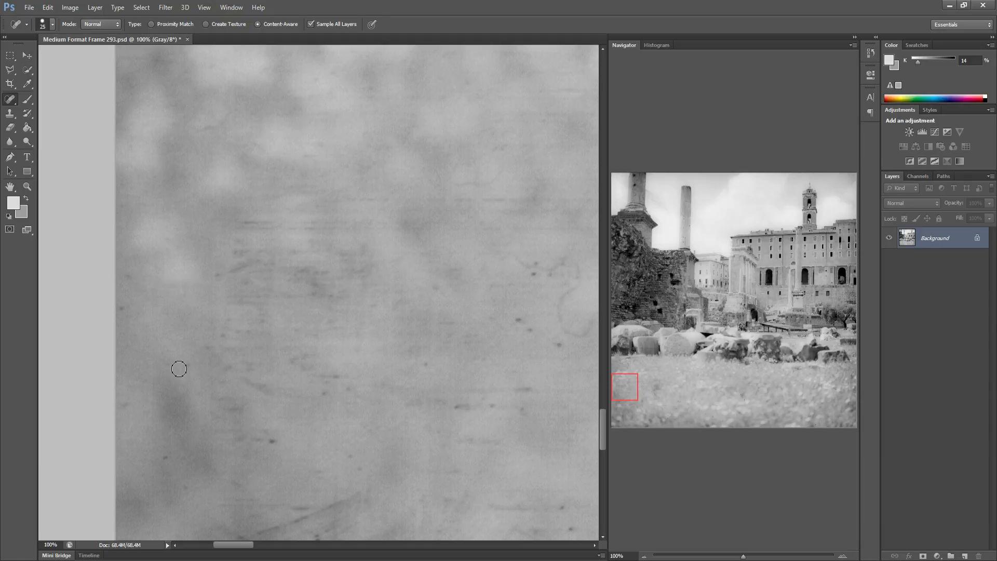
# Heal the dark streaks and smudges in the grass where the long wavy hair mark ran
pyautogui.moveTo(222, 338); pyautogui.dragTo(200, 349)
pyautogui.moveTo(223, 273)
pyautogui.mouseDown()
pyautogui.moveTo(265, 253)
pyautogui.moveTo(237, 277)
pyautogui.moveTo(258, 305)
pyautogui.mouseUp()
pyautogui.moveTo(271, 251)
pyautogui.mouseDown()
pyautogui.moveTo(346, 295)
pyautogui.moveTo(343, 252)
pyautogui.moveTo(393, 290)
pyautogui.mouseUp()
pyautogui.moveTo(238, 225)
pyautogui.mouseDown()
pyautogui.moveTo(330, 218)
pyautogui.moveTo(272, 230)
pyautogui.moveTo(238, 252)
pyautogui.mouseUp()
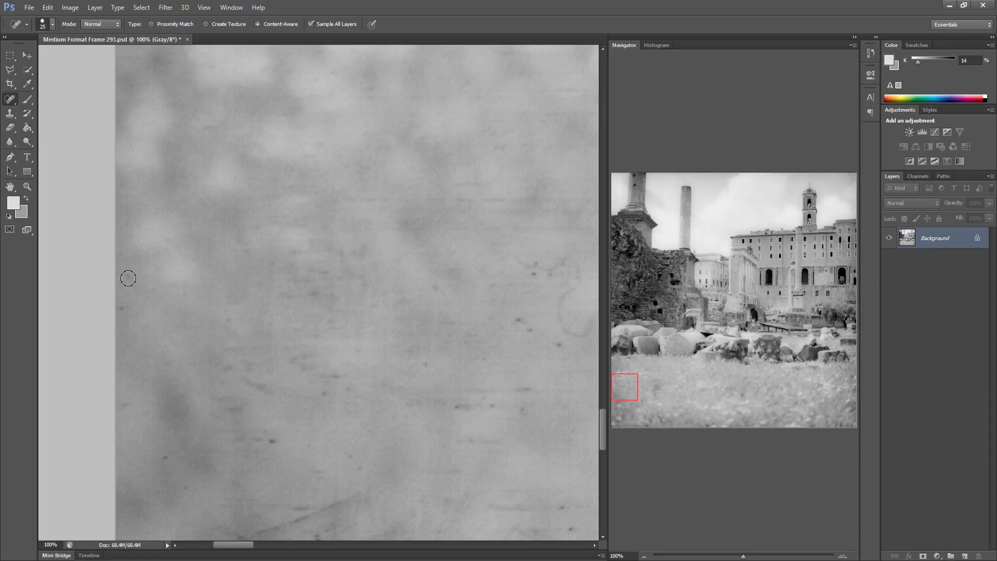
# Heal the dark specks scattered through the grass below the wavy hair's path, starting at the photo's left edge
pyautogui.click(120, 311)
pyautogui.click(271, 441)
pyautogui.click(341, 391)
pyautogui.moveTo(298, 351); pyautogui.dragTo(307, 372)
pyautogui.click(456, 407)
pyautogui.click(482, 400)
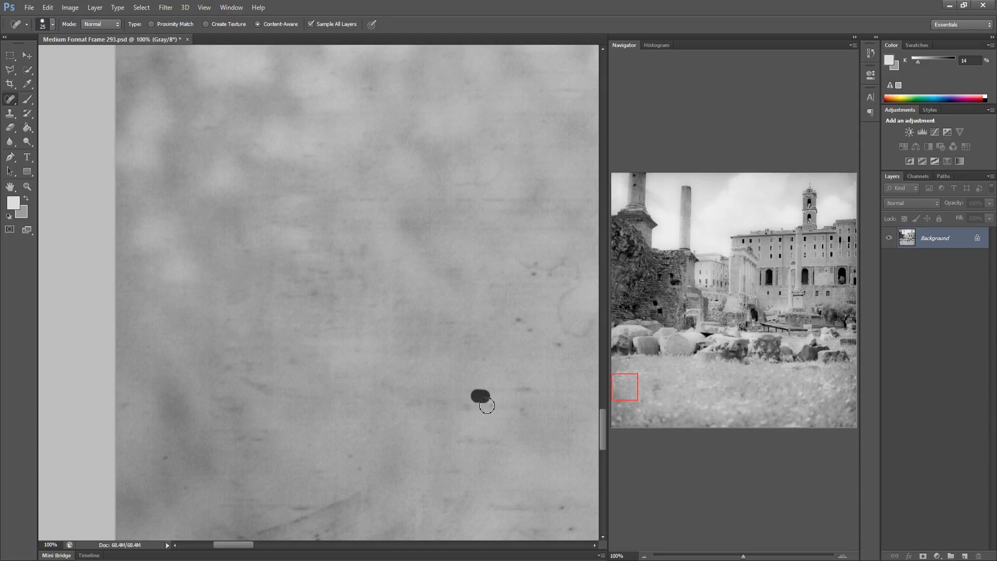
pyautogui.click(516, 408)
# Heal the curled hair mark and the cluster of dark specks beside it in the left-hand grass
pyautogui.click(531, 271)
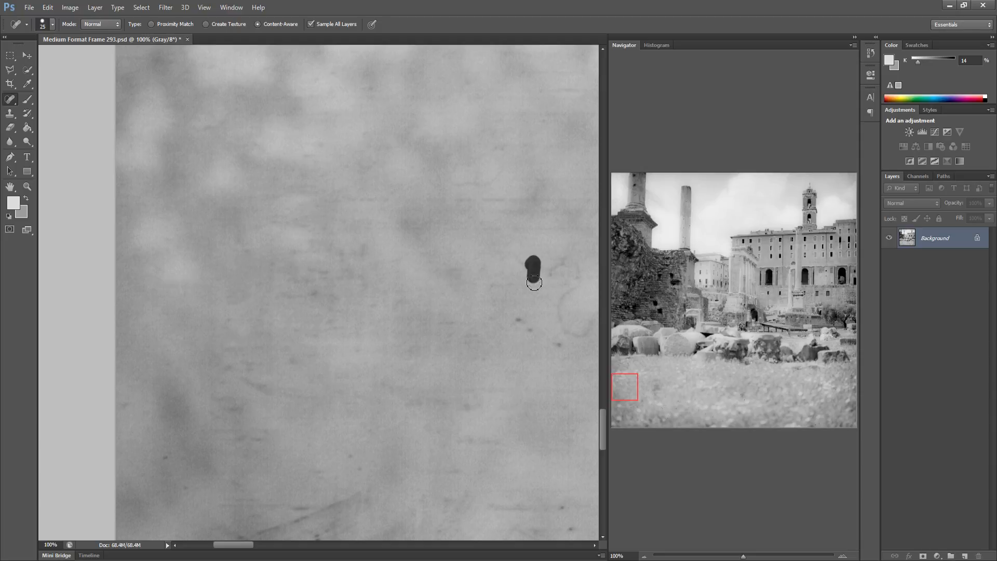
pyautogui.moveTo(526, 256)
pyautogui.mouseDown()
pyautogui.moveTo(571, 260)
pyautogui.moveTo(581, 272)
pyautogui.moveTo(562, 312)
pyautogui.moveTo(590, 331)
pyautogui.mouseUp()
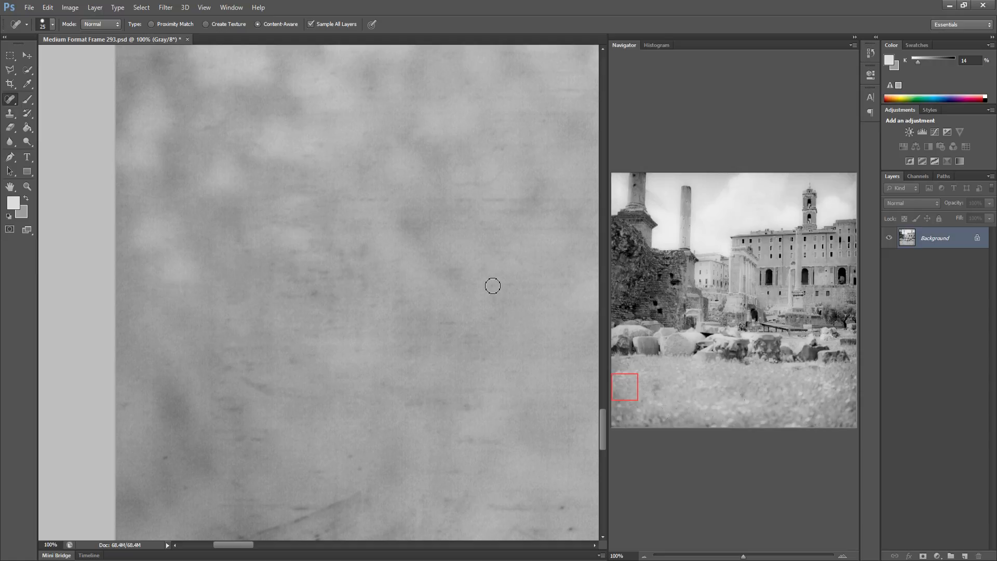
pyautogui.click(520, 298)
# Heal the small specks, the short dark marks and the diagonal scratch in the grass near the photo's left edge
pyautogui.click(314, 287)
pyautogui.click(329, 320)
pyautogui.moveTo(218, 372)
pyautogui.mouseDown()
pyautogui.moveTo(261, 358)
pyautogui.moveTo(249, 383)
pyautogui.moveTo(285, 391)
pyautogui.moveTo(212, 414)
pyautogui.mouseUp()
pyautogui.moveTo(243, 504)
pyautogui.mouseDown()
pyautogui.moveTo(336, 505)
pyautogui.moveTo(375, 476)
pyautogui.mouseUp()
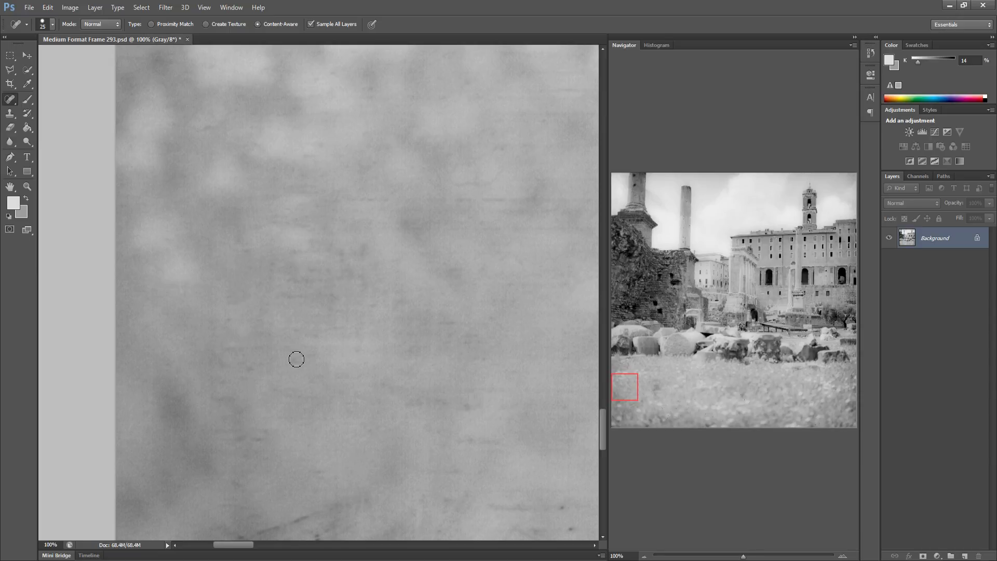
# Heal the diagonal scratch and the short dark marks along it in the lower grass near the photo's left edge
pyautogui.moveTo(375, 462); pyautogui.dragTo(394, 392)
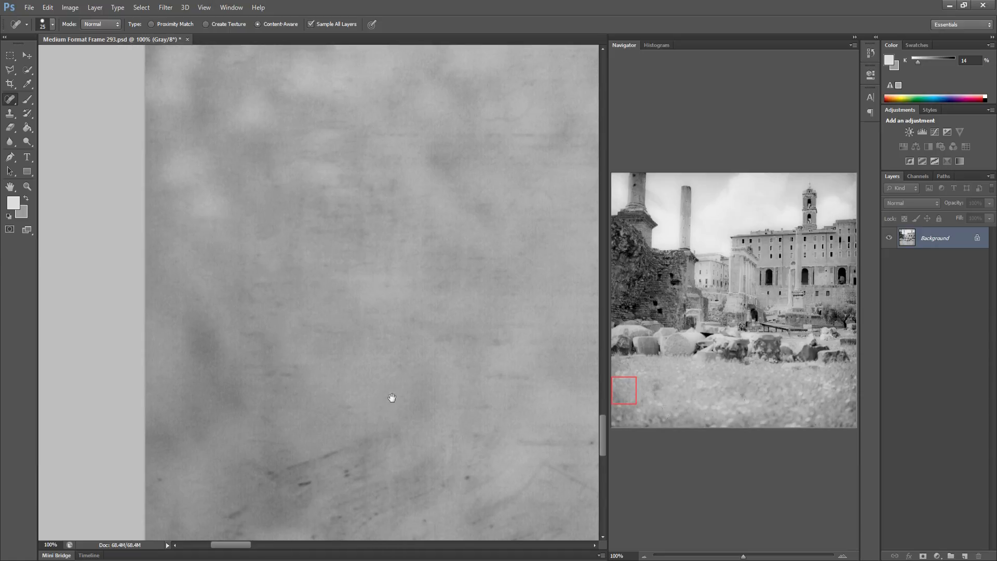
pyautogui.moveTo(263, 475)
pyautogui.mouseDown()
pyautogui.moveTo(367, 438)
pyautogui.moveTo(402, 413)
pyautogui.mouseUp()
pyautogui.click(303, 483)
pyautogui.moveTo(302, 482); pyautogui.dragTo(342, 473)
pyautogui.moveTo(255, 502); pyautogui.dragTo(217, 524)
pyautogui.moveTo(356, 512); pyautogui.dragTo(386, 493)
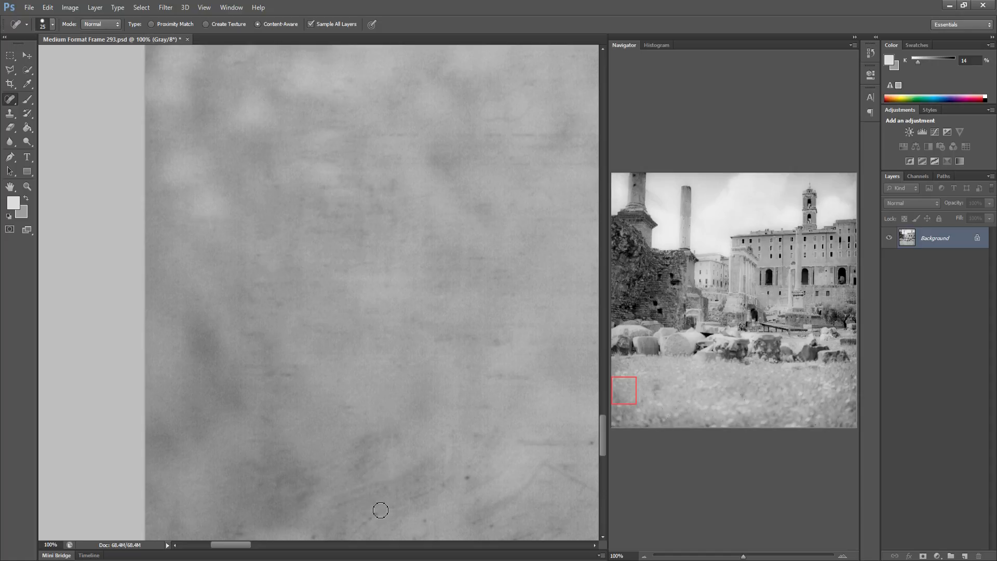
# Heal the faint streaks beside the removed scratch and the small specks in the surrounding grass
pyautogui.moveTo(345, 537); pyautogui.dragTo(462, 475)
pyautogui.moveTo(469, 526); pyautogui.dragTo(522, 509)
pyautogui.moveTo(479, 371)
pyautogui.mouseDown()
pyautogui.moveTo(521, 375)
pyautogui.moveTo(540, 355)
pyautogui.mouseUp()
pyautogui.moveTo(475, 342); pyautogui.dragTo(527, 328)
pyautogui.moveTo(327, 503); pyautogui.dragTo(349, 503)
pyautogui.moveTo(317, 533); pyautogui.dragTo(299, 535)
# Heal the angled hair line and the paired specks above it in the left-hand grass
pyautogui.moveTo(429, 494); pyautogui.dragTo(208, 485)
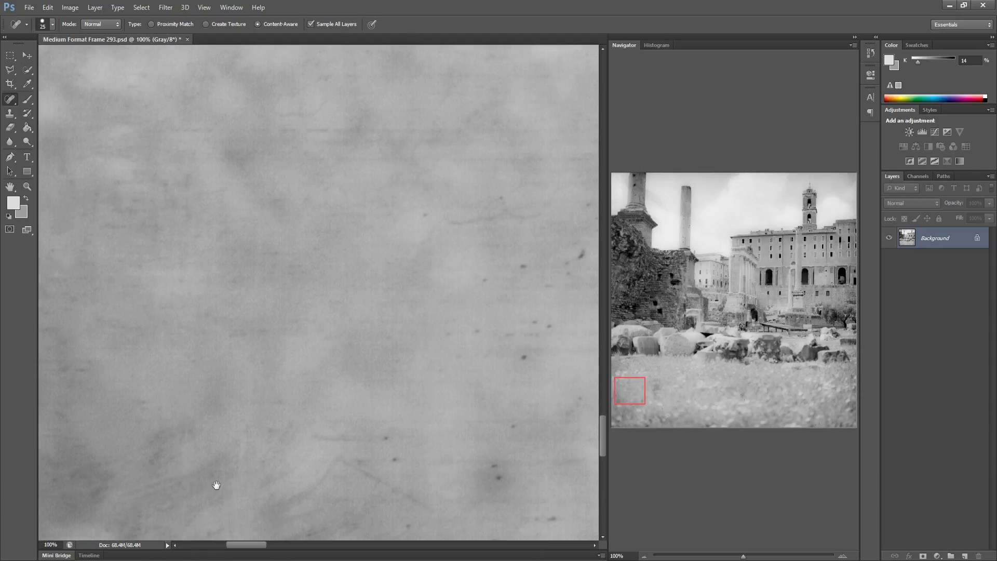
pyautogui.moveTo(310, 437)
pyautogui.mouseDown()
pyautogui.moveTo(382, 444)
pyautogui.moveTo(423, 443)
pyautogui.mouseUp()
pyautogui.moveTo(335, 462)
pyautogui.mouseDown()
pyautogui.moveTo(417, 455)
pyautogui.moveTo(387, 480)
pyautogui.moveTo(451, 505)
pyautogui.mouseUp()
pyautogui.click(410, 525)
pyautogui.moveTo(327, 473); pyautogui.dragTo(287, 507)
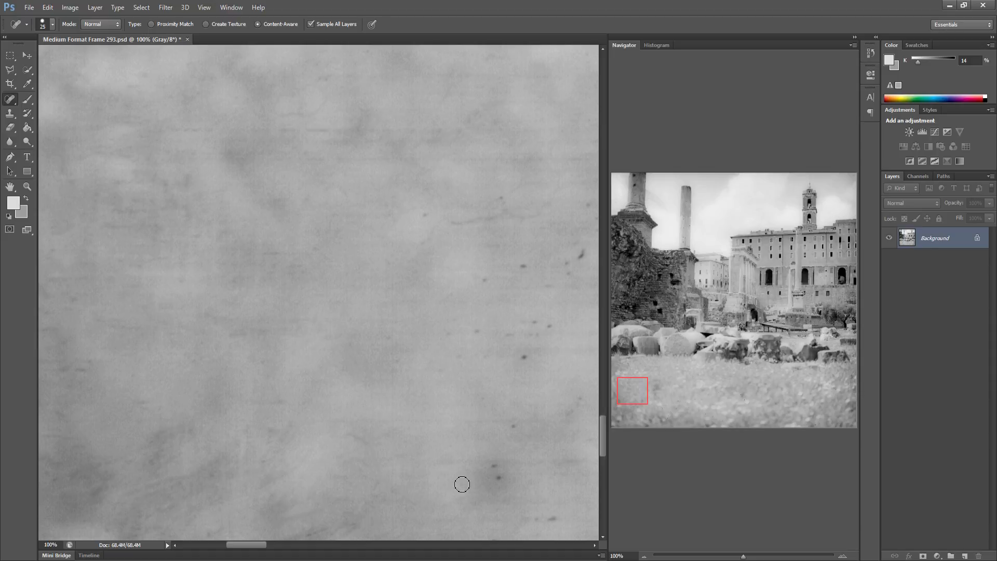
# Heal the scattered dark specks and the short thin line to the right of the removed hair line
pyautogui.moveTo(498, 474); pyautogui.dragTo(493, 469)
pyautogui.moveTo(526, 514); pyautogui.dragTo(559, 510)
pyautogui.click(523, 357)
pyautogui.moveTo(496, 334); pyautogui.dragTo(545, 326)
pyautogui.click(484, 278)
pyautogui.click(421, 211)
pyautogui.moveTo(447, 220); pyautogui.dragTo(535, 211)
# Heal the elongated dark mark and the neighbouring specks in the next stretch of grass to the right
pyautogui.moveTo(510, 284)
pyautogui.mouseDown()
pyautogui.moveTo(316, 274)
pyautogui.moveTo(304, 255)
pyautogui.mouseUp()
pyautogui.click(256, 252)
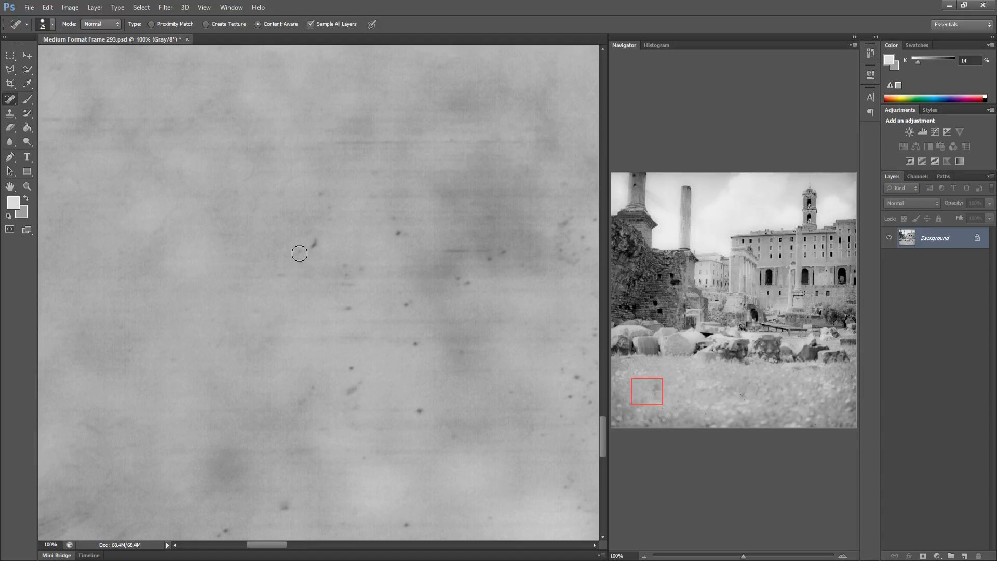
pyautogui.click(319, 239)
pyautogui.click(332, 202)
pyautogui.click(396, 232)
pyautogui.click(349, 274)
pyautogui.click(346, 308)
pyautogui.click(313, 391)
# Heal the short smudge and the dark specks in the lower part of this stretch of grass
pyautogui.click(351, 389)
pyautogui.click(282, 509)
pyautogui.click(225, 530)
pyautogui.click(484, 517)
pyautogui.click(519, 513)
pyautogui.click(419, 411)
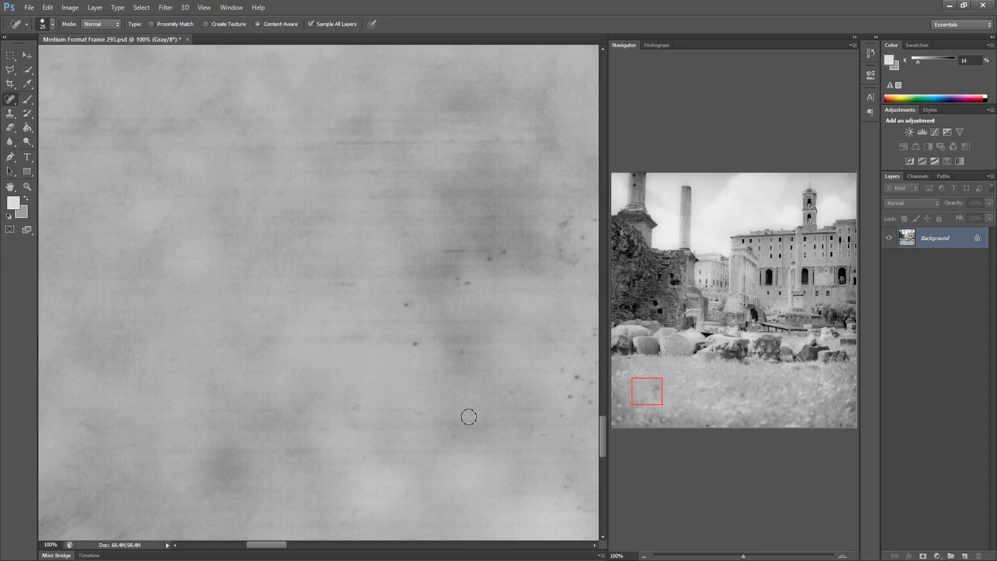
# Heal the specks and the short horizontal scratch around the dark grass patch, plus the faint spots below it
pyautogui.click(413, 340)
pyautogui.click(405, 301)
pyautogui.moveTo(448, 276)
pyautogui.mouseDown()
pyautogui.moveTo(482, 276)
pyautogui.moveTo(501, 251)
pyautogui.moveTo(421, 248)
pyautogui.moveTo(483, 244)
pyautogui.mouseUp()
pyautogui.click(498, 250)
pyautogui.click(404, 305)
pyautogui.click(432, 331)
pyautogui.moveTo(317, 428); pyautogui.dragTo(329, 423)
pyautogui.moveTo(358, 458)
pyautogui.mouseDown()
pyautogui.moveTo(371, 457)
pyautogui.moveTo(389, 421)
pyautogui.mouseUp()
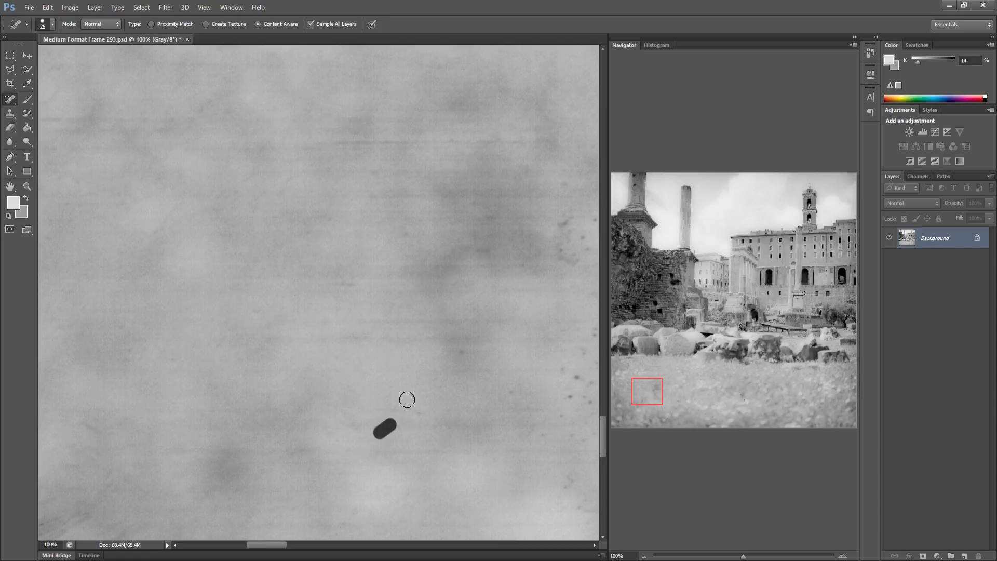
# Heal the dense cluster of dark specks below and to the right of the dark grass patch
pyautogui.moveTo(474, 405); pyautogui.dragTo(226, 422)
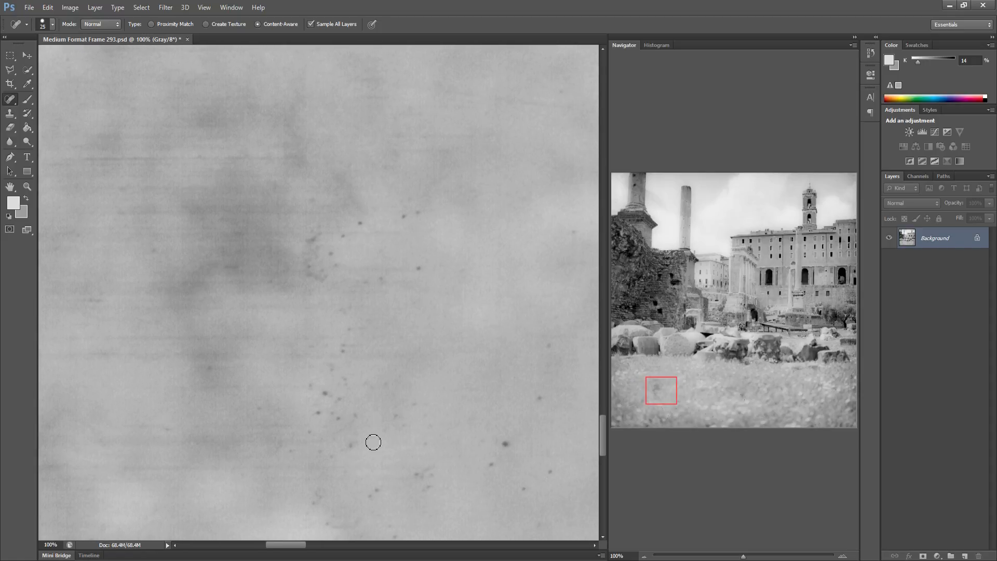
pyautogui.moveTo(357, 445)
pyautogui.mouseDown()
pyautogui.moveTo(331, 457)
pyautogui.moveTo(322, 416)
pyautogui.mouseUp()
pyautogui.click(333, 449)
pyautogui.click(309, 433)
pyautogui.moveTo(285, 454)
pyautogui.mouseDown()
pyautogui.moveTo(325, 407)
pyautogui.moveTo(354, 412)
pyautogui.mouseUp()
pyautogui.moveTo(302, 385); pyautogui.dragTo(356, 424)
# Heal the vertical run of specks and the dots rising diagonally beside the dark grass patch
pyautogui.click(350, 343)
pyautogui.click(348, 329)
pyautogui.moveTo(347, 324)
pyautogui.mouseDown()
pyautogui.moveTo(331, 374)
pyautogui.moveTo(348, 384)
pyautogui.mouseUp()
pyautogui.click(330, 257)
pyautogui.moveTo(335, 257); pyautogui.dragTo(309, 269)
pyautogui.moveTo(349, 234)
pyautogui.mouseDown()
pyautogui.moveTo(431, 216)
pyautogui.moveTo(403, 219)
pyautogui.moveTo(398, 238)
pyautogui.moveTo(419, 209)
pyautogui.mouseUp()
pyautogui.click(404, 213)
# Heal the isolated dark specks farther right of the dark grass patch and save the file
pyautogui.click(343, 350)
pyautogui.click(549, 346)
pyautogui.click(506, 444)
pyautogui.click(491, 463)
pyautogui.moveTo(527, 484); pyautogui.dragTo(553, 469)
pyautogui.hotkey('ctrl', 's')
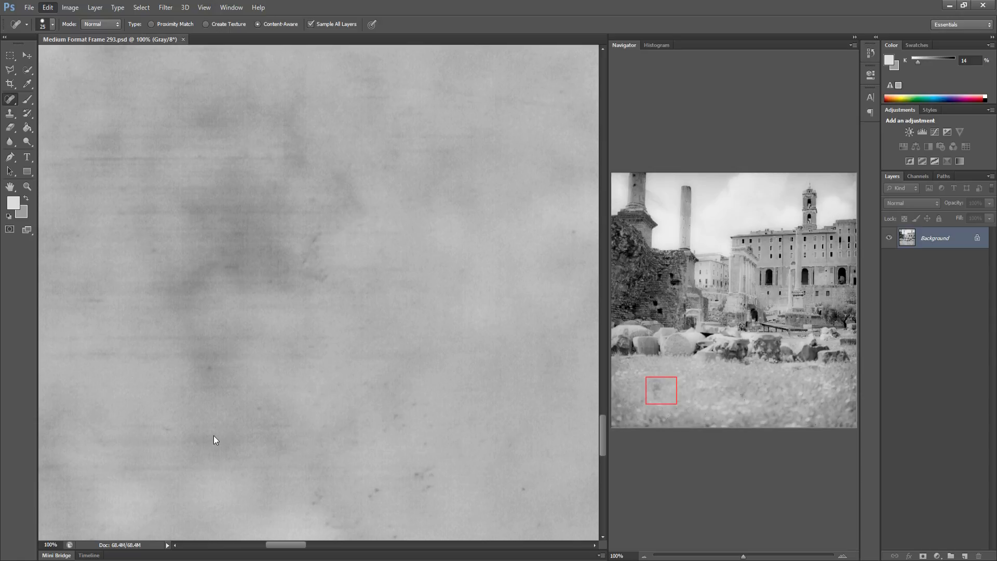
# Restart the program and reopen Medium Format Frame 293.psd
pyautogui.press('i')
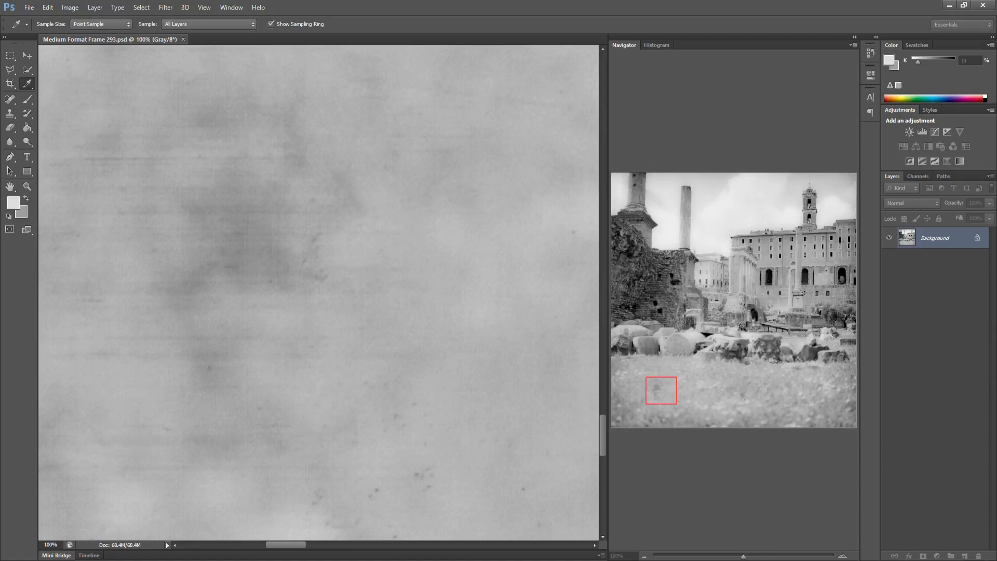
pyautogui.press('j')
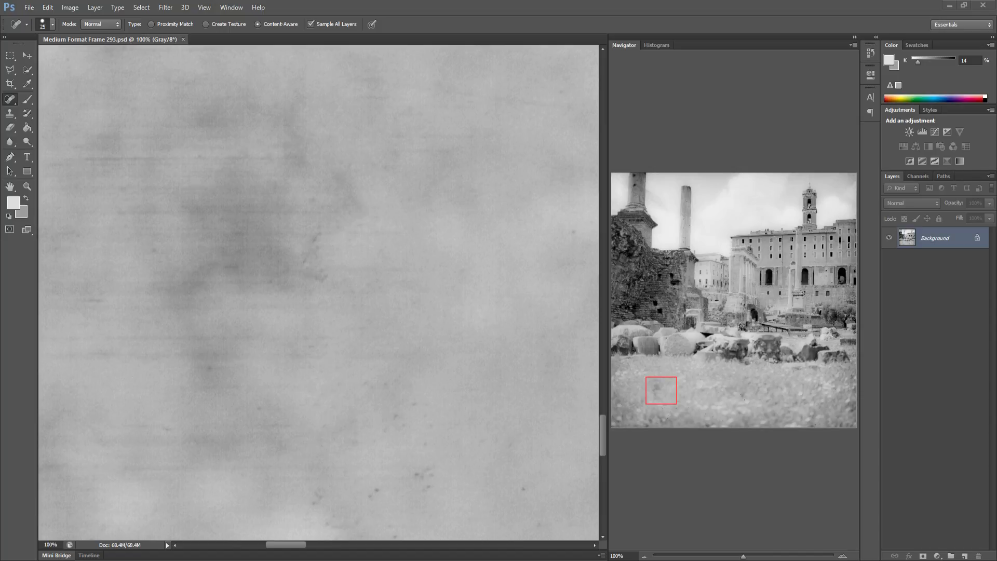
pyautogui.click(982, 7)
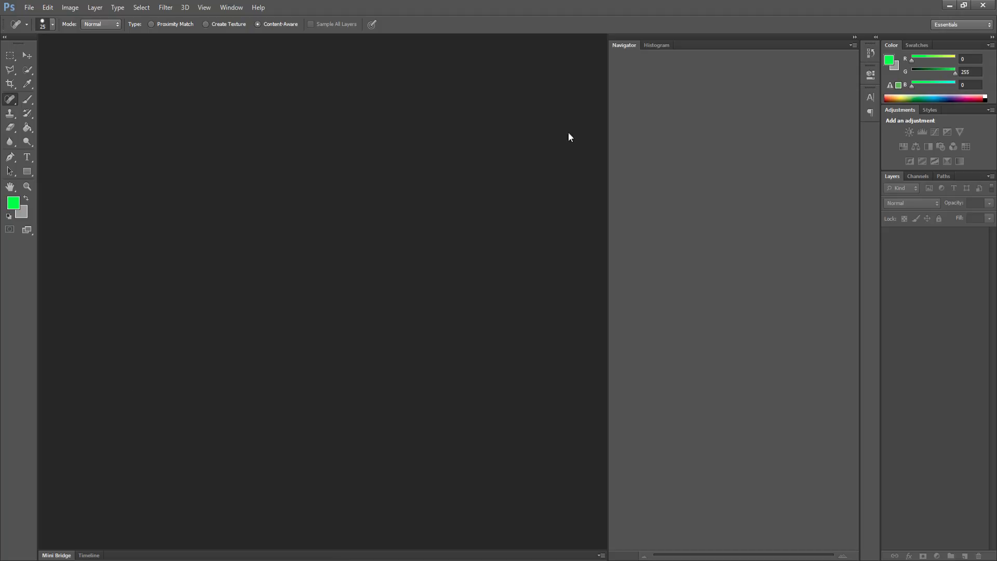
pyautogui.doubleClick(499, 8)
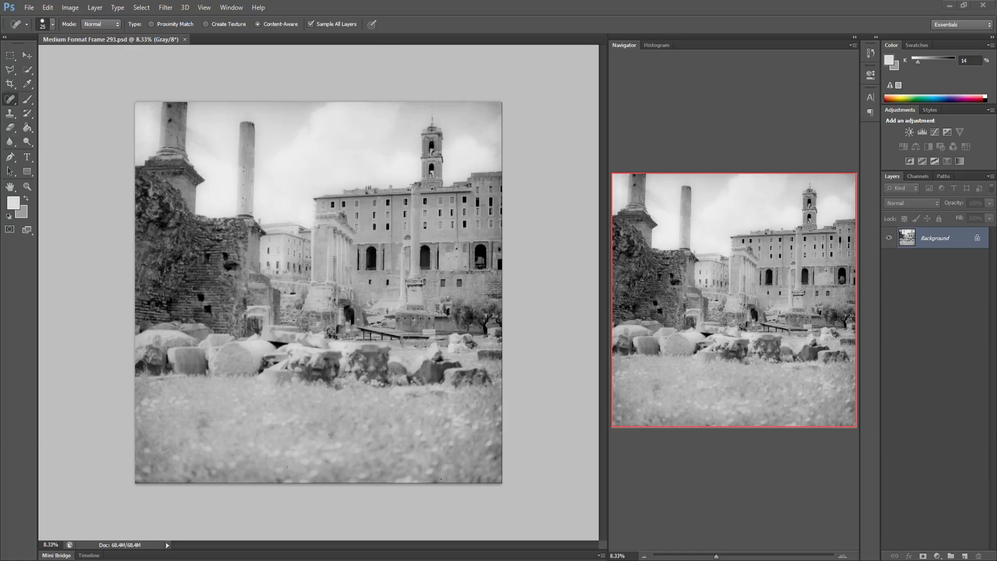
# View the photo at 100% and heal the small specks in the grass just below the row of stones
pyautogui.hotkey('ctrl', '1')
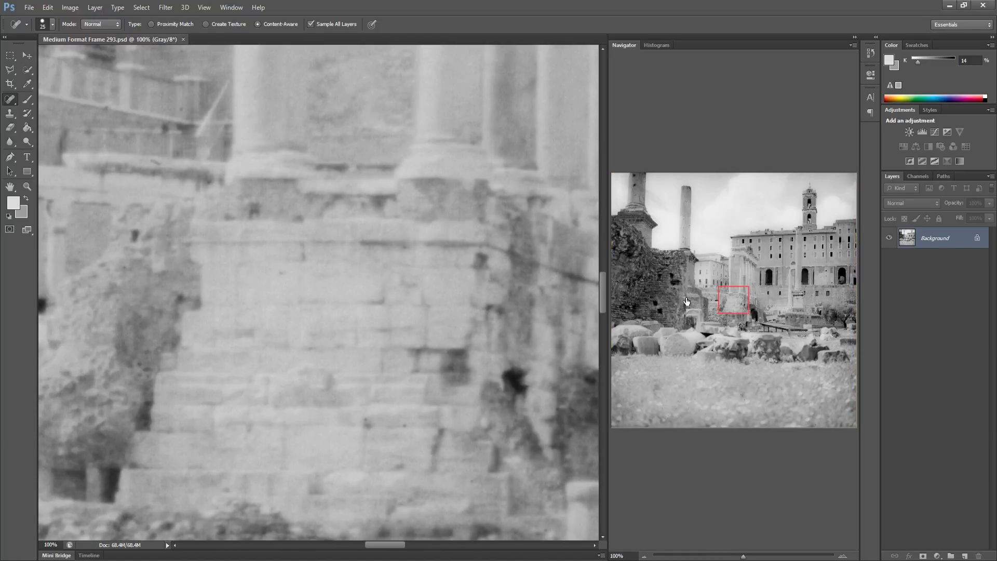
pyautogui.moveTo(662, 381); pyautogui.dragTo(692, 356)
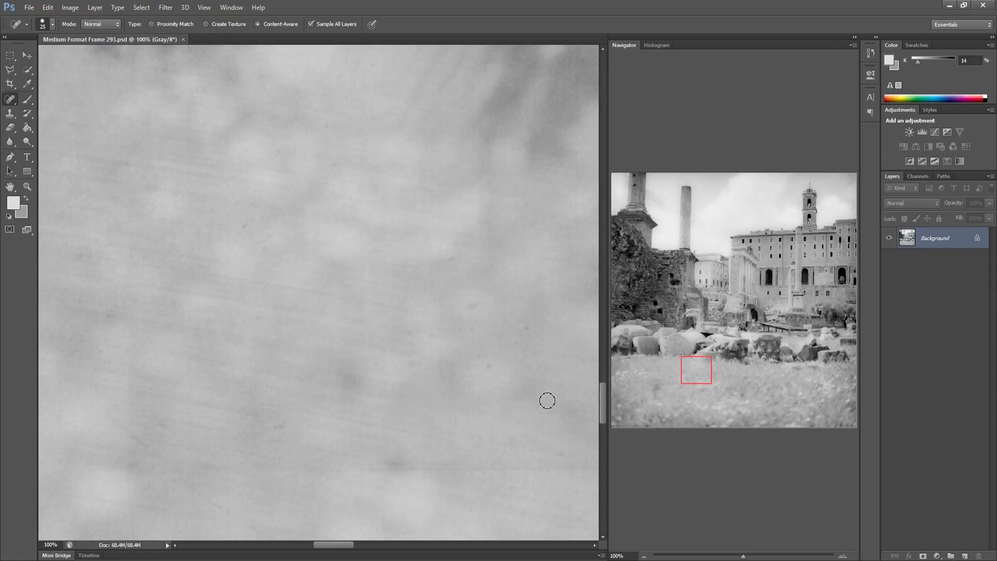
pyautogui.moveTo(418, 366); pyautogui.dragTo(239, 358)
pyautogui.click(348, 307)
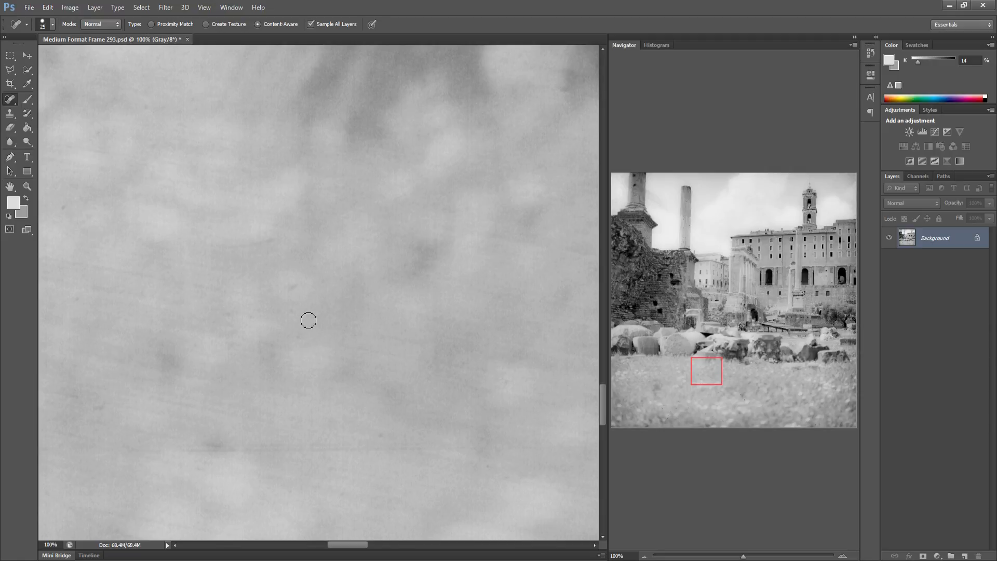
pyautogui.click(290, 289)
# Examine the grass from below the stones to the photo's lower left for areas still needing cleanup
pyautogui.moveTo(398, 384); pyautogui.dragTo(240, 381)
pyautogui.moveTo(340, 380); pyautogui.dragTo(203, 357)
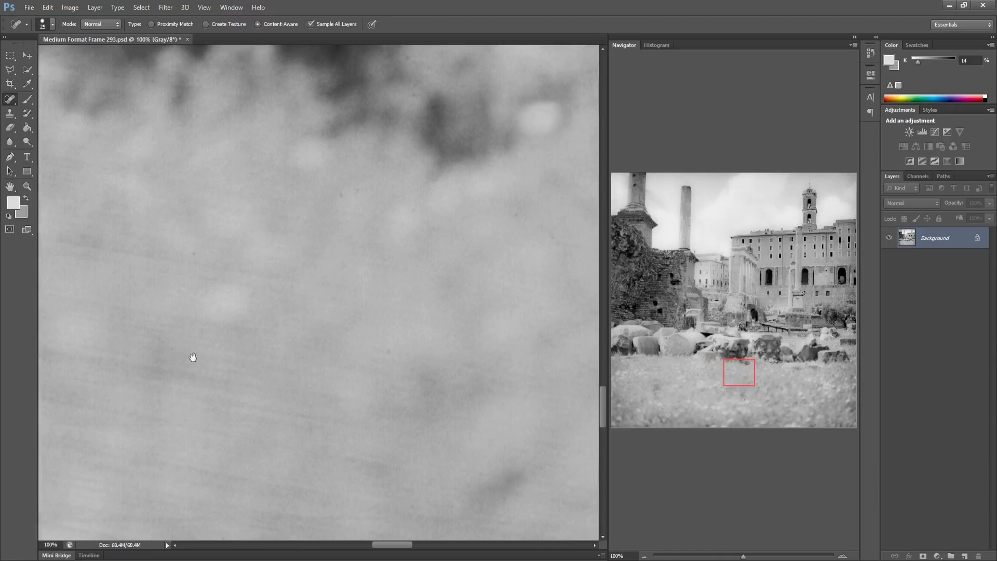
pyautogui.moveTo(732, 370); pyautogui.dragTo(599, 388)
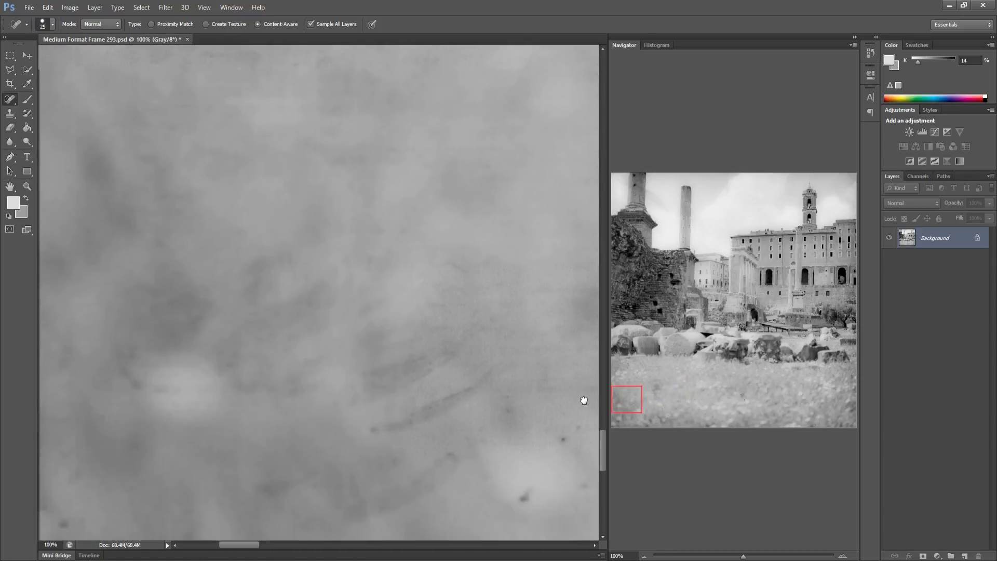
pyautogui.moveTo(335, 364); pyautogui.dragTo(220, 347)
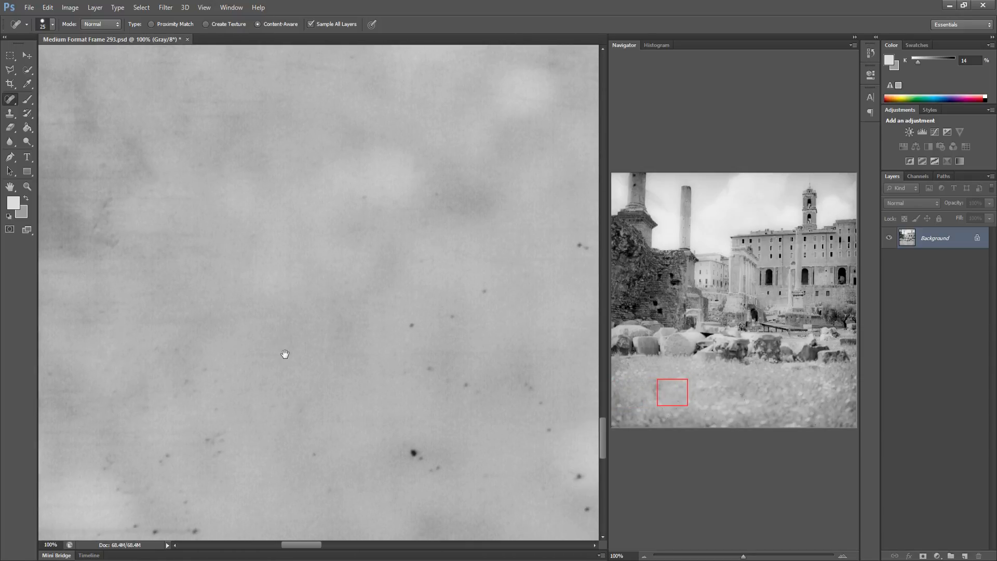
pyautogui.moveTo(294, 340)
pyautogui.mouseDown()
pyautogui.moveTo(350, 331)
pyautogui.moveTo(413, 298)
pyautogui.moveTo(334, 348)
pyautogui.moveTo(310, 345)
pyautogui.mouseUp()
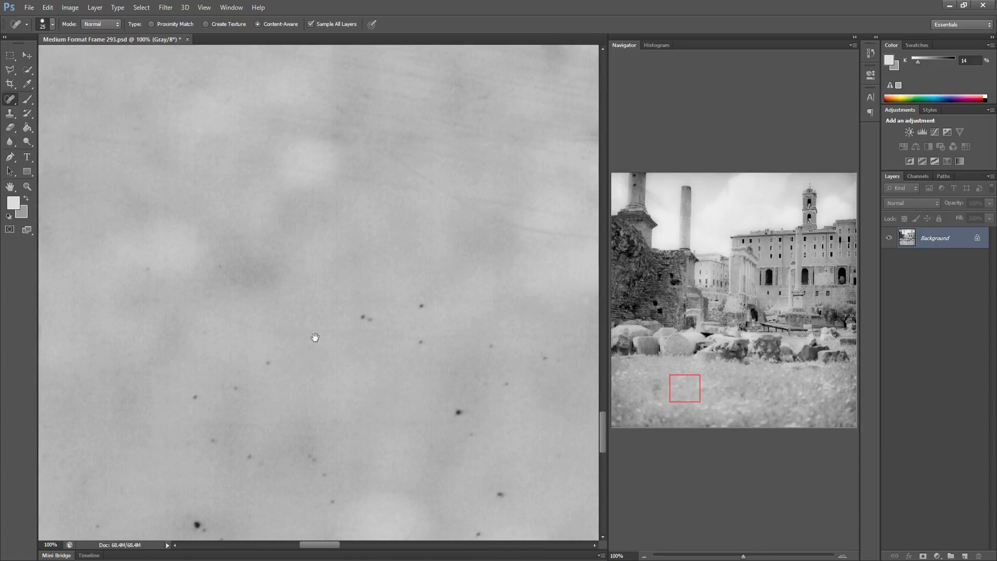
pyautogui.moveTo(169, 273); pyautogui.dragTo(310, 235)
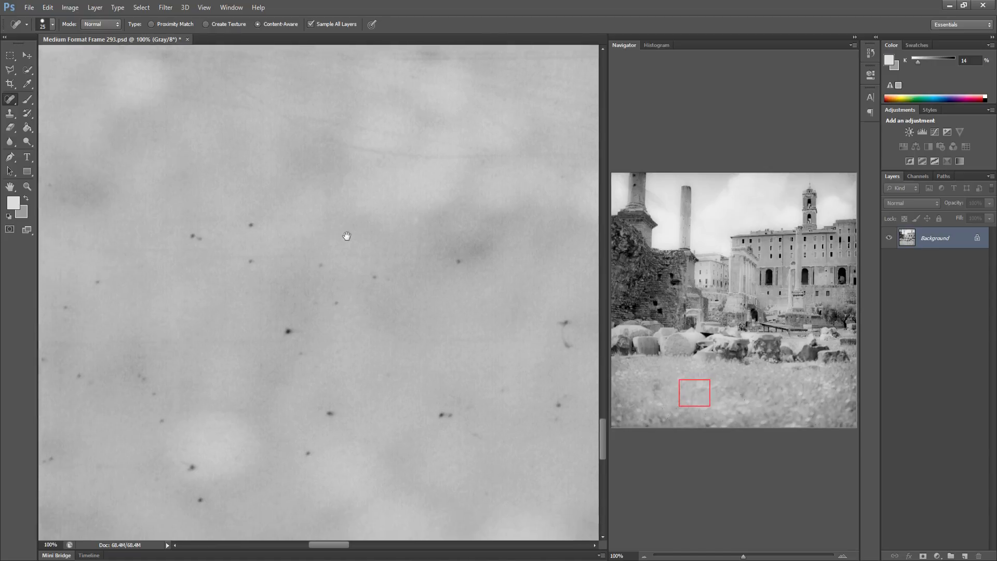
pyautogui.moveTo(251, 258); pyautogui.dragTo(371, 177)
pyautogui.moveTo(291, 205); pyautogui.dragTo(414, 234)
pyautogui.moveTo(278, 223); pyautogui.dragTo(469, 234)
pyautogui.moveTo(305, 240); pyautogui.dragTo(382, 272)
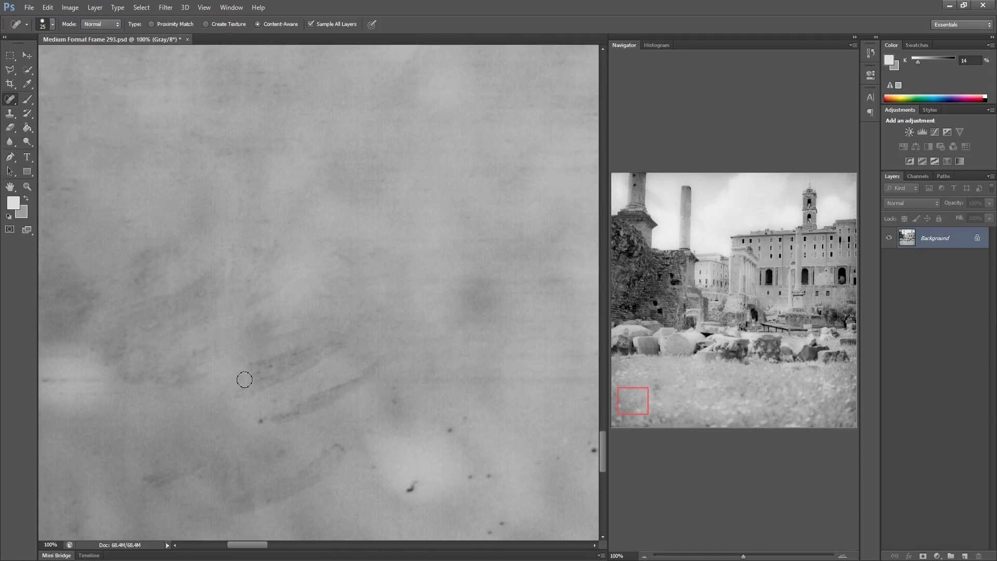
# Heal the diagonal dark streaks in the lower-left grass with overlapping strokes
pyautogui.moveTo(268, 376)
pyautogui.mouseDown()
pyautogui.moveTo(281, 354)
pyautogui.moveTo(336, 339)
pyautogui.moveTo(290, 352)
pyautogui.mouseUp()
pyautogui.moveTo(258, 411)
pyautogui.mouseDown()
pyautogui.moveTo(316, 407)
pyautogui.moveTo(269, 407)
pyautogui.moveTo(274, 384)
pyautogui.moveTo(367, 350)
pyautogui.moveTo(246, 404)
pyautogui.moveTo(301, 379)
pyautogui.mouseUp()
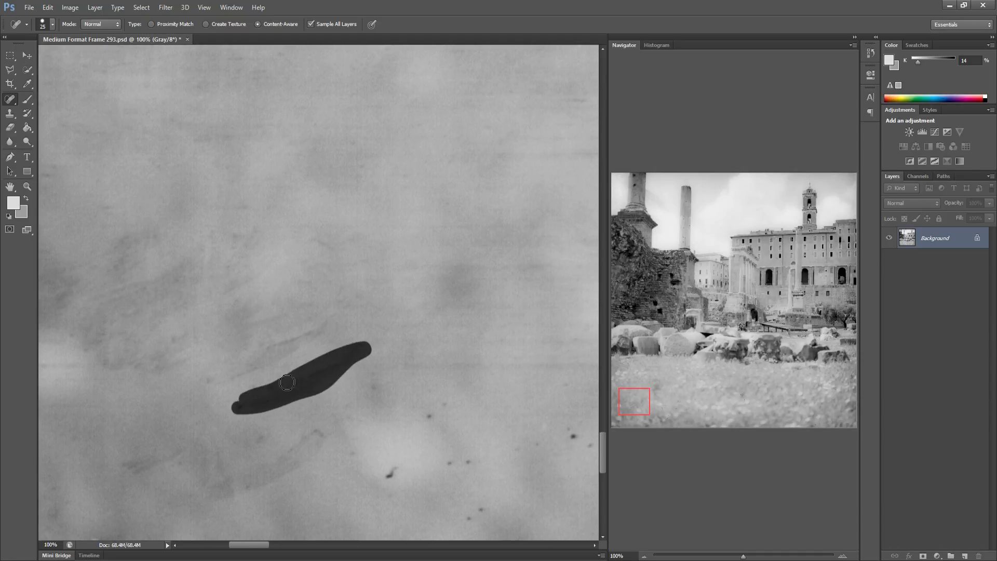
pyautogui.moveTo(236, 380); pyautogui.dragTo(234, 384)
pyautogui.moveTo(218, 388)
pyautogui.mouseDown()
pyautogui.moveTo(258, 361)
pyautogui.moveTo(193, 380)
pyautogui.mouseUp()
pyautogui.moveTo(193, 381); pyautogui.dragTo(229, 369)
pyautogui.click(272, 391)
pyautogui.moveTo(251, 393); pyautogui.dragTo(249, 370)
# Heal the dark mark on the bright grass patch, the specks around it and the nearby streak end
pyautogui.moveTo(420, 407); pyautogui.dragTo(436, 413)
pyautogui.moveTo(435, 391); pyautogui.dragTo(447, 406)
pyautogui.moveTo(306, 426); pyautogui.dragTo(343, 441)
pyautogui.moveTo(348, 445)
pyautogui.mouseDown()
pyautogui.moveTo(377, 449)
pyautogui.moveTo(385, 483)
pyautogui.mouseUp()
pyautogui.click(384, 448)
pyautogui.moveTo(450, 462); pyautogui.dragTo(465, 460)
pyautogui.moveTo(464, 517)
pyautogui.mouseDown()
pyautogui.moveTo(469, 527)
pyautogui.moveTo(485, 501)
pyautogui.mouseUp()
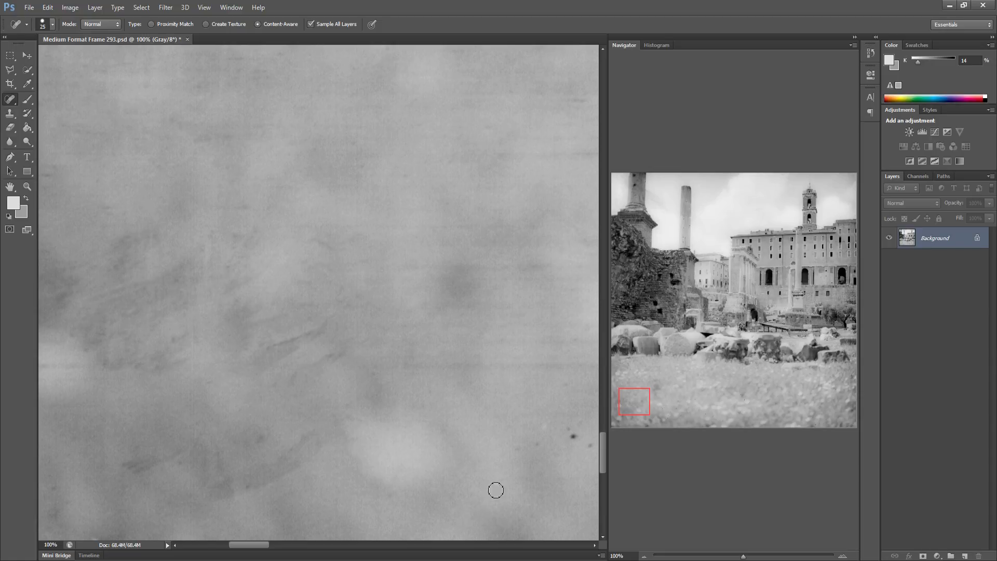
# Heal the large dark spot and the scattered specks in the grass right of the bright patch
pyautogui.moveTo(534, 444)
pyautogui.mouseDown()
pyautogui.moveTo(544, 440)
pyautogui.moveTo(518, 451)
pyautogui.mouseUp()
pyautogui.moveTo(419, 455); pyautogui.dragTo(329, 431)
pyautogui.moveTo(391, 418); pyautogui.dragTo(405, 415)
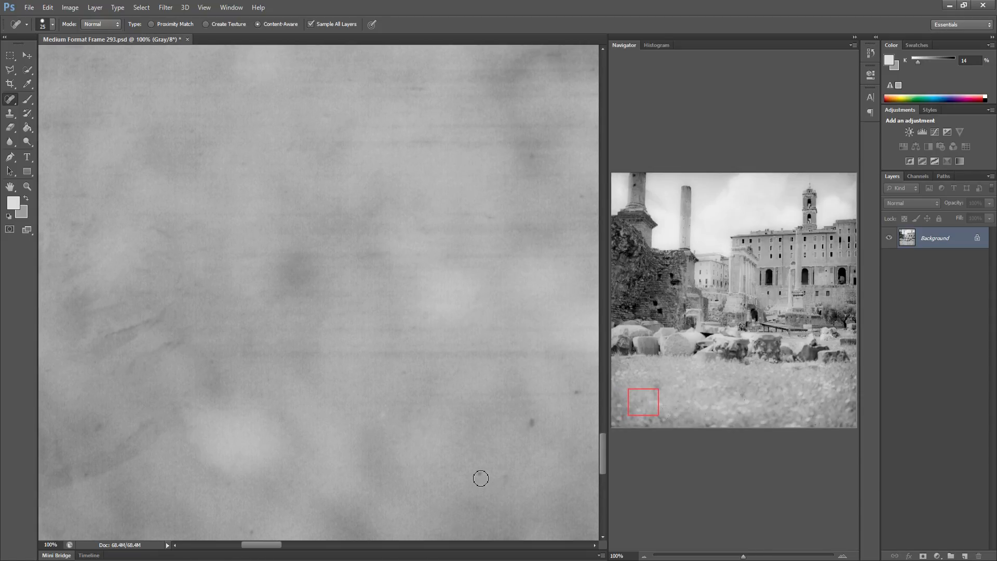
pyautogui.moveTo(530, 419); pyautogui.dragTo(396, 405)
pyautogui.moveTo(445, 385); pyautogui.dragTo(435, 387)
pyautogui.moveTo(502, 445); pyautogui.dragTo(518, 458)
pyautogui.moveTo(561, 499); pyautogui.dragTo(578, 506)
# Heal the small specks higher up in the same stretch of lower-left grass
pyautogui.moveTo(508, 375)
pyautogui.mouseDown()
pyautogui.moveTo(501, 395)
pyautogui.moveTo(528, 382)
pyautogui.moveTo(520, 402)
pyautogui.moveTo(541, 393)
pyautogui.moveTo(533, 340)
pyautogui.mouseUp()
pyautogui.click(532, 340)
pyautogui.click(505, 274)
pyautogui.click(512, 296)
pyautogui.click(560, 275)
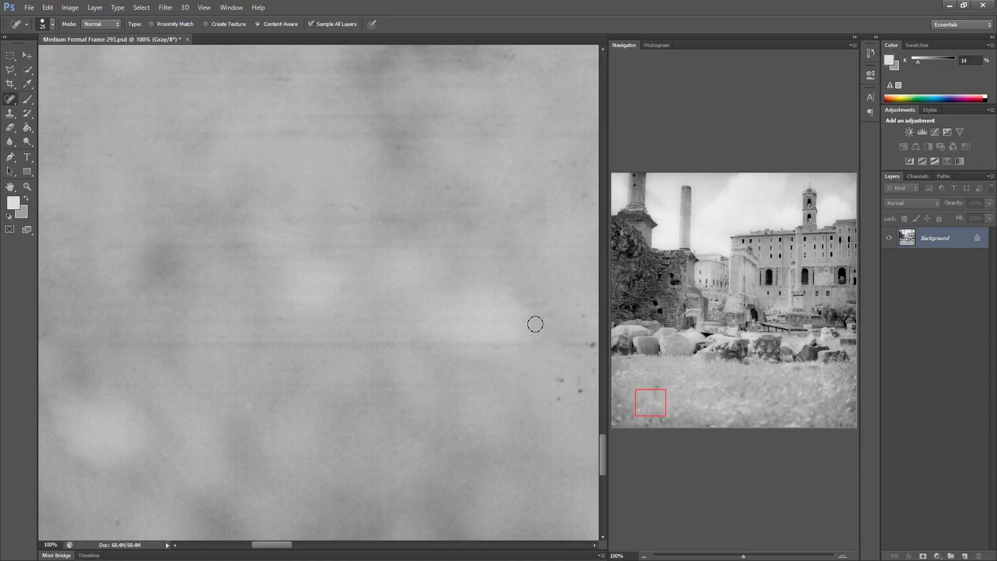
# Heal the group of dark specks around the end of the faint horizontal line in the lower grass
pyautogui.moveTo(573, 377); pyautogui.dragTo(463, 393)
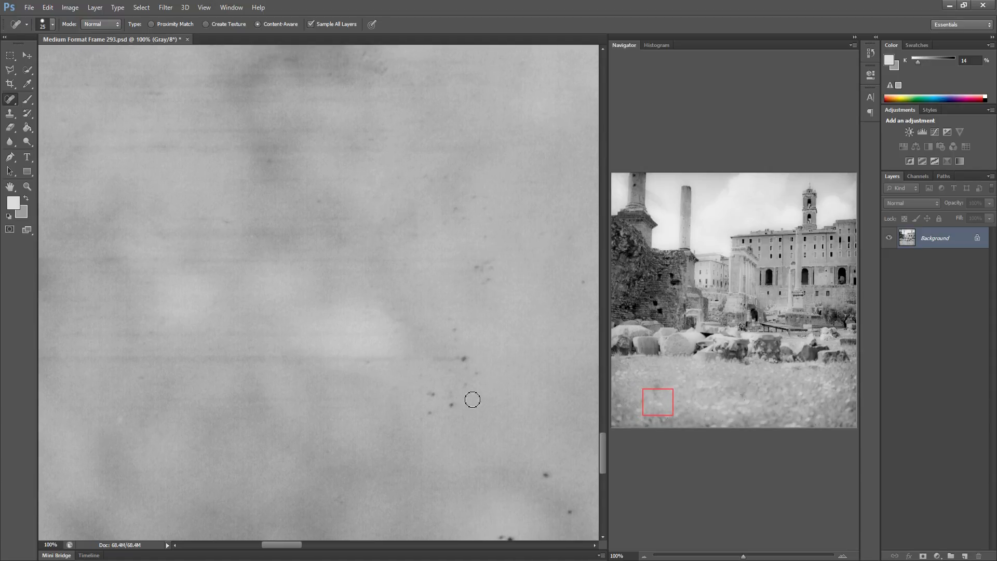
pyautogui.click(431, 413)
pyautogui.click(449, 403)
pyautogui.click(459, 390)
pyautogui.click(476, 374)
pyautogui.moveTo(430, 358); pyautogui.dragTo(470, 369)
pyautogui.click(453, 326)
# Heal the small speck clusters in the grass above the end of the horizontal line
pyautogui.moveTo(472, 263); pyautogui.dragTo(488, 278)
pyautogui.moveTo(456, 210)
pyautogui.mouseDown()
pyautogui.moveTo(439, 224)
pyautogui.moveTo(470, 212)
pyautogui.mouseUp()
pyautogui.click(478, 194)
pyautogui.click(486, 228)
pyautogui.click(483, 210)
pyautogui.click(484, 234)
# Heal the dark spots in the grass below and to the right of the horizontal line
pyautogui.moveTo(514, 509)
pyautogui.mouseDown()
pyautogui.moveTo(448, 473)
pyautogui.moveTo(467, 503)
pyautogui.mouseUp()
pyautogui.click(479, 440)
pyautogui.click(433, 501)
pyautogui.click(486, 510)
pyautogui.moveTo(514, 524); pyautogui.dragTo(540, 524)
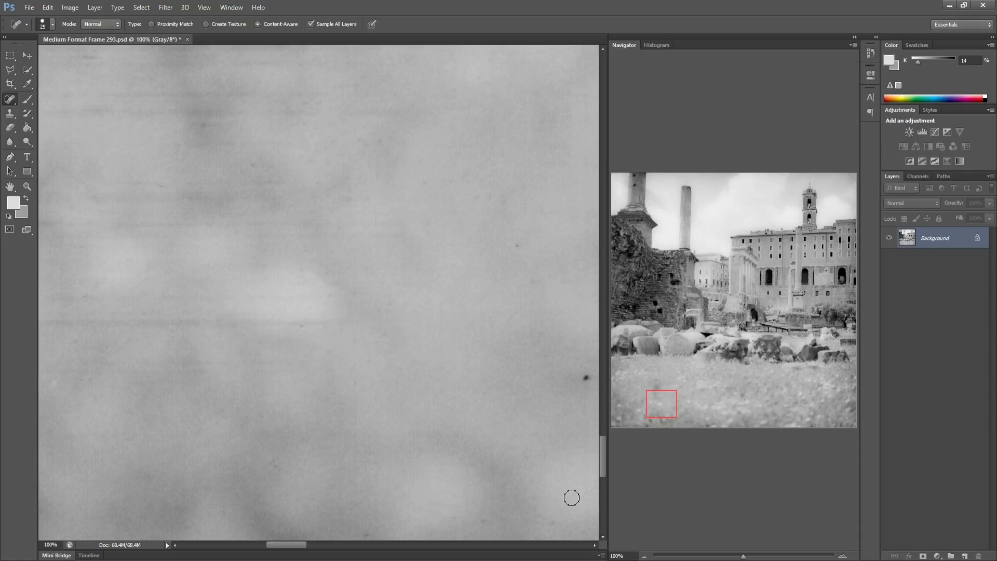
# Heal the two large dark spots and the trail of small specks beside them in the next grass area
pyautogui.hscroll(5, 493, 435)
pyautogui.click(459, 381)
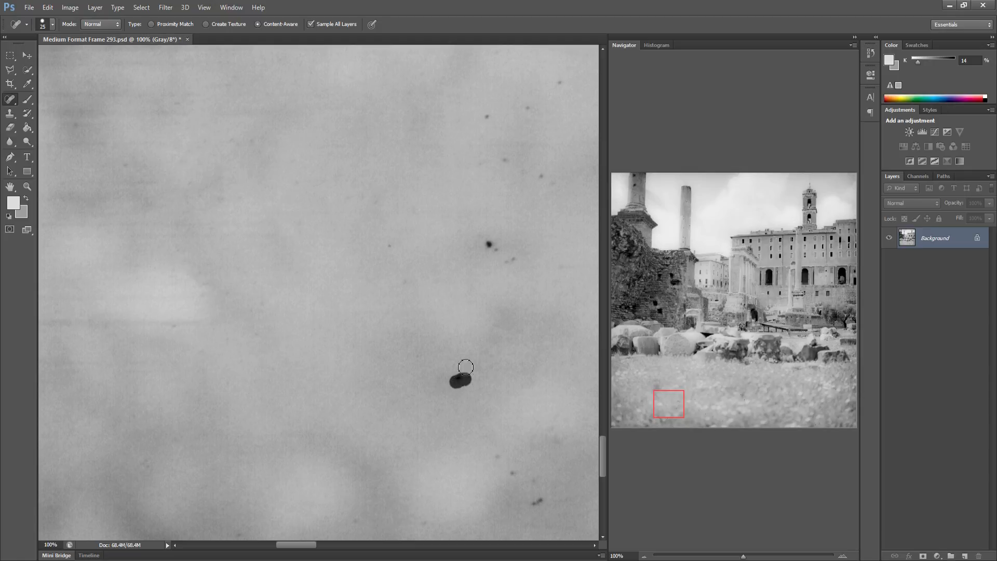
pyautogui.moveTo(397, 274); pyautogui.dragTo(418, 281)
pyautogui.moveTo(481, 243); pyautogui.dragTo(501, 255)
pyautogui.click(514, 258)
# Heal the specks scattered above the removed large spots and the two small ones near the lower edge of view
pyautogui.moveTo(461, 115); pyautogui.dragTo(489, 119)
pyautogui.click(501, 165)
pyautogui.click(540, 175)
pyautogui.click(526, 107)
pyautogui.click(558, 82)
pyautogui.click(498, 460)
pyautogui.click(513, 474)
# Heal the dark specks around the small bright grass patch and those below it, farther right in the foreground
pyautogui.moveTo(534, 481)
pyautogui.mouseDown()
pyautogui.moveTo(501, 459)
pyautogui.moveTo(336, 454)
pyautogui.mouseUp()
pyautogui.moveTo(420, 476); pyautogui.dragTo(411, 466)
pyautogui.moveTo(353, 418); pyautogui.dragTo(357, 423)
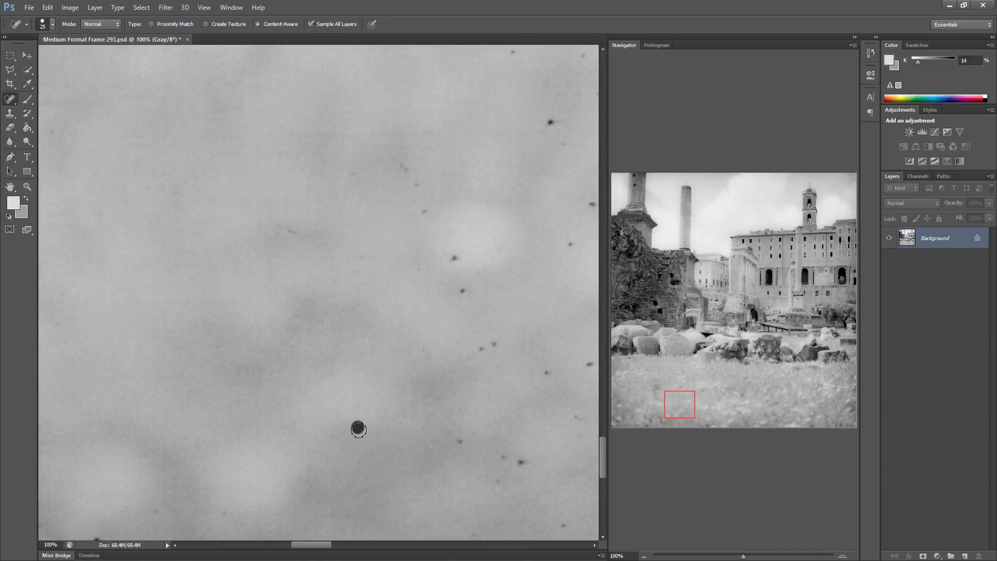
pyautogui.moveTo(459, 442); pyautogui.dragTo(470, 447)
pyautogui.click(521, 463)
pyautogui.click(546, 373)
pyautogui.click(461, 290)
pyautogui.click(454, 258)
pyautogui.click(421, 206)
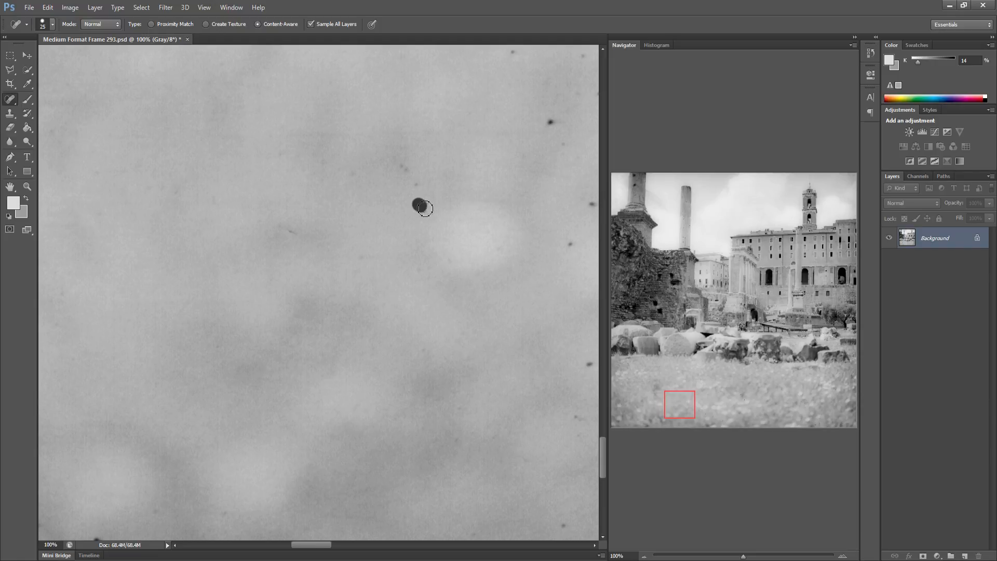
# Heal the specks in the grass above and to the upper right of the small bright patch
pyautogui.moveTo(418, 191); pyautogui.dragTo(277, 231)
pyautogui.moveTo(288, 119)
pyautogui.mouseDown()
pyautogui.moveTo(260, 161)
pyautogui.moveTo(267, 111)
pyautogui.moveTo(327, 111)
pyautogui.mouseUp()
pyautogui.click(345, 105)
pyautogui.click(342, 136)
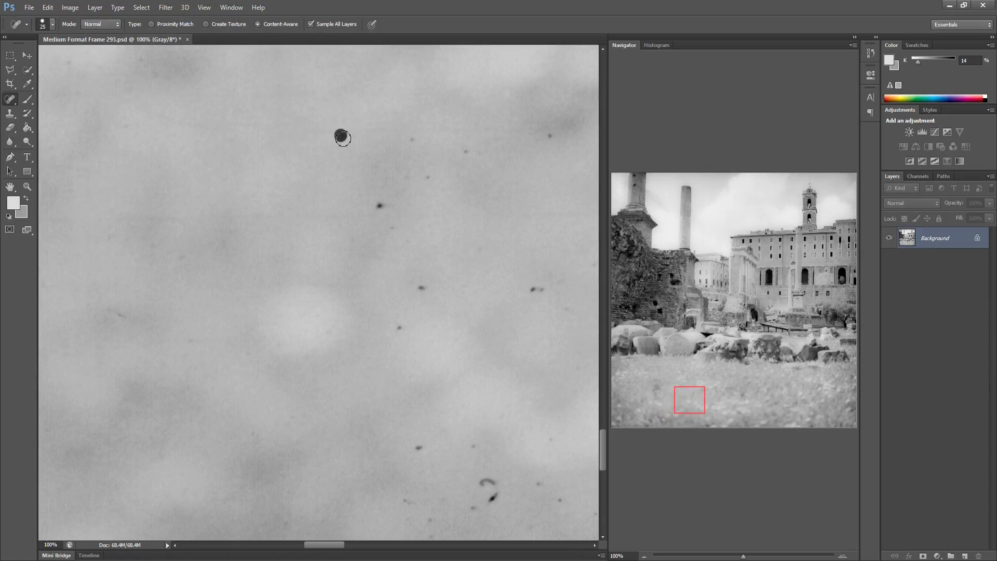
pyautogui.click(411, 140)
pyautogui.click(427, 177)
# Heal the remaining isolated specks in the grass to the right of the small bright patch
pyautogui.click(465, 152)
pyautogui.click(546, 136)
pyautogui.click(397, 325)
pyautogui.click(421, 288)
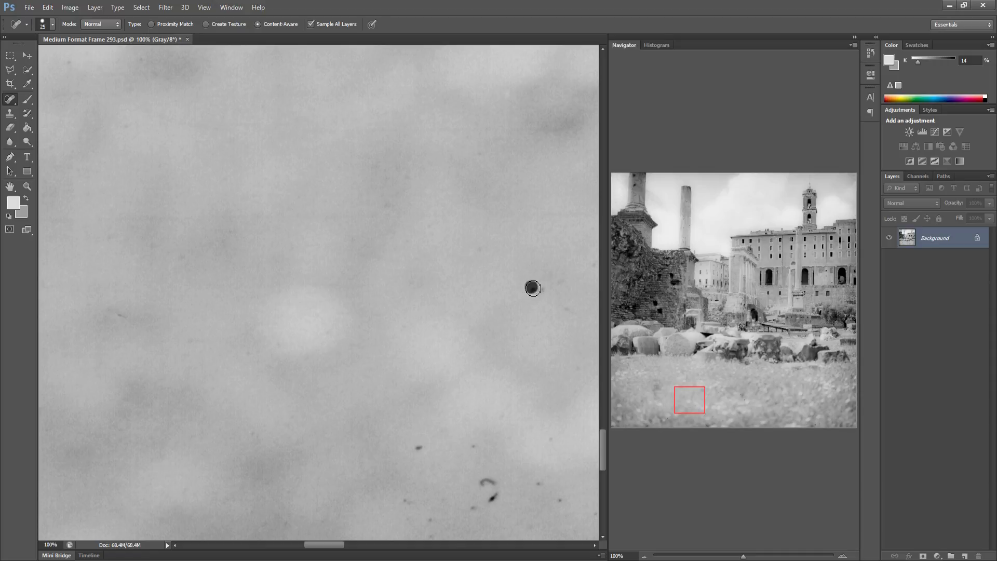
# Heal the curved hair mark and the small specks around it in the foreground grass
pyautogui.click(417, 445)
pyautogui.click(469, 446)
pyautogui.click(425, 522)
pyautogui.moveTo(476, 476)
pyautogui.mouseDown()
pyautogui.moveTo(496, 482)
pyautogui.moveTo(491, 498)
pyautogui.mouseUp()
pyautogui.moveTo(426, 533); pyautogui.dragTo(441, 534)
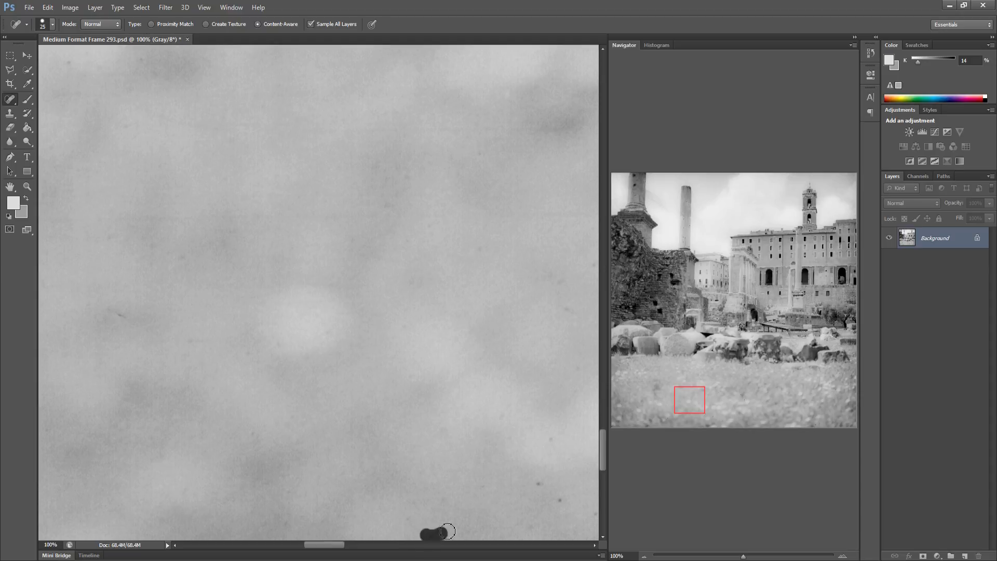
pyautogui.click(534, 483)
pyautogui.click(559, 500)
# Heal the dark specks around and below the bright blurred grass patches farther right in the foreground
pyautogui.moveTo(485, 461); pyautogui.dragTo(218, 448)
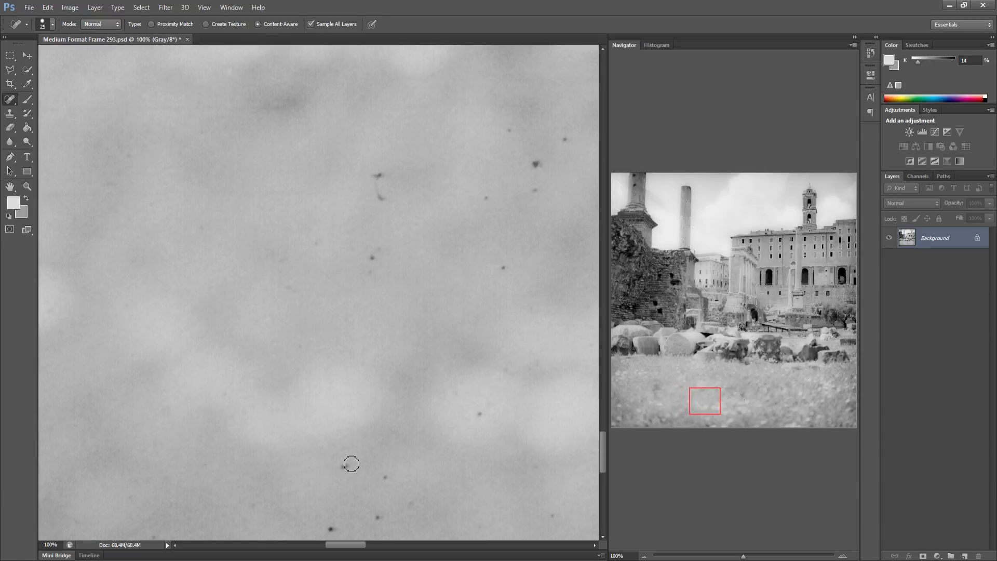
pyautogui.click(330, 527)
pyautogui.click(377, 517)
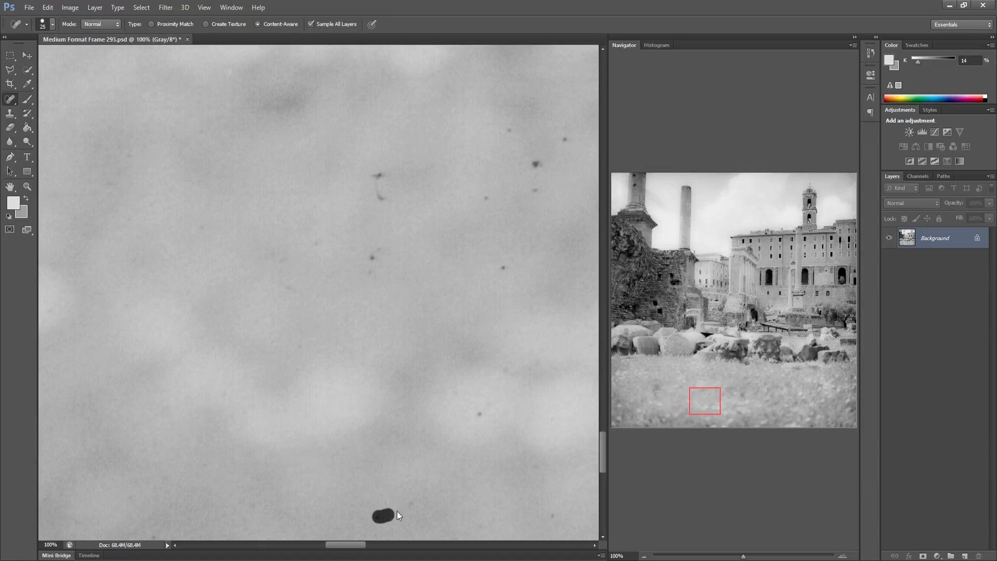
pyautogui.click(500, 374)
pyautogui.click(532, 364)
pyautogui.moveTo(538, 368); pyautogui.dragTo(538, 387)
# Heal the hook-shaped mark and the isolated specks beside and below it
pyautogui.click(503, 269)
pyautogui.moveTo(381, 255); pyautogui.dragTo(367, 284)
pyautogui.moveTo(276, 253); pyautogui.dragTo(275, 266)
pyautogui.click(378, 174)
pyautogui.click(381, 200)
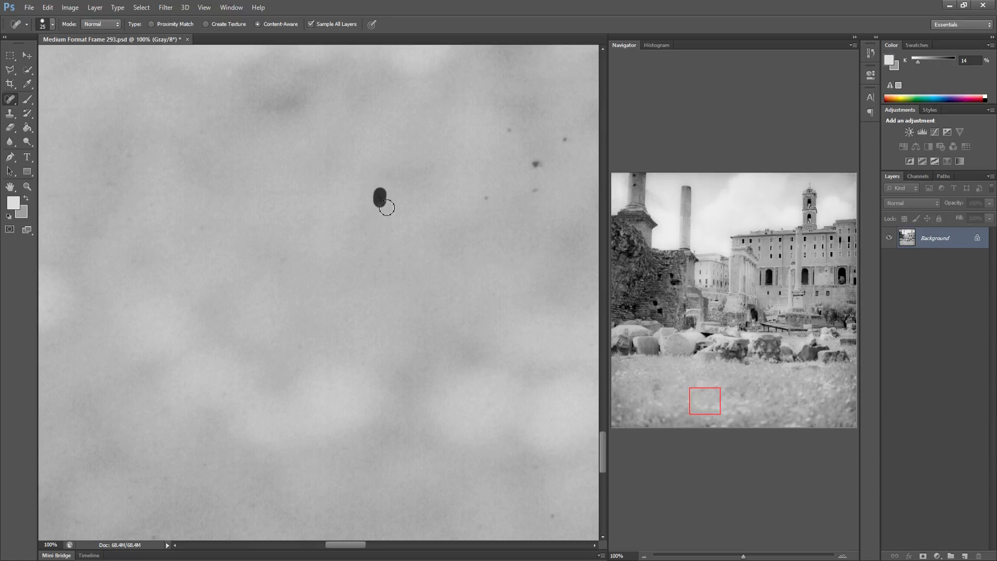
# Heal the group of specks to the right of the removed hook-shaped mark
pyautogui.click(535, 191)
pyautogui.click(534, 164)
pyautogui.click(564, 139)
pyautogui.click(509, 131)
pyautogui.click(540, 163)
# Heal the scattered specks above and below the row of bright blurred grass patches farther right
pyautogui.moveTo(497, 268); pyautogui.dragTo(322, 263)
pyautogui.moveTo(456, 255); pyautogui.dragTo(350, 250)
pyautogui.moveTo(337, 198); pyautogui.dragTo(352, 207)
pyautogui.moveTo(353, 264); pyautogui.dragTo(447, 272)
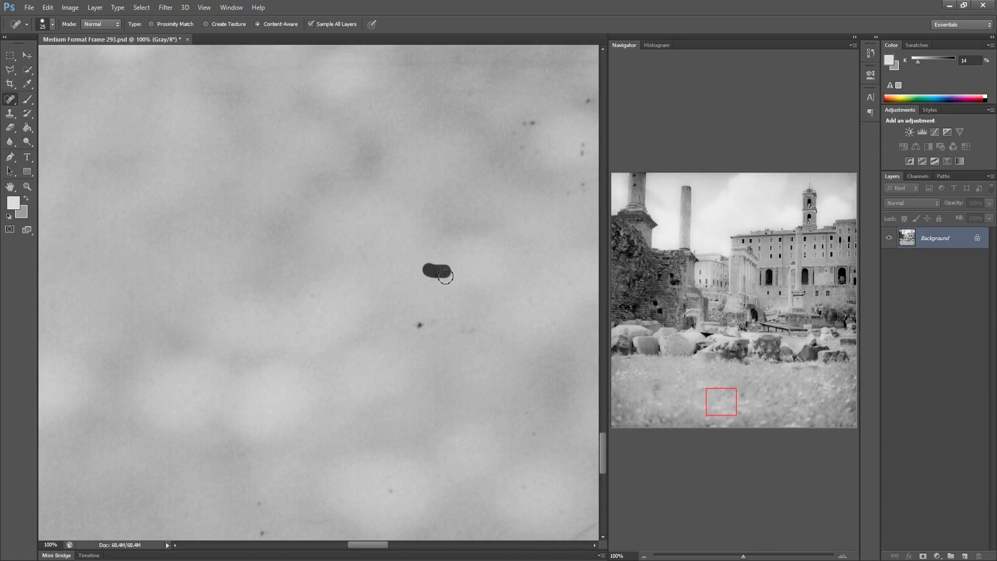
pyautogui.moveTo(416, 327); pyautogui.dragTo(484, 327)
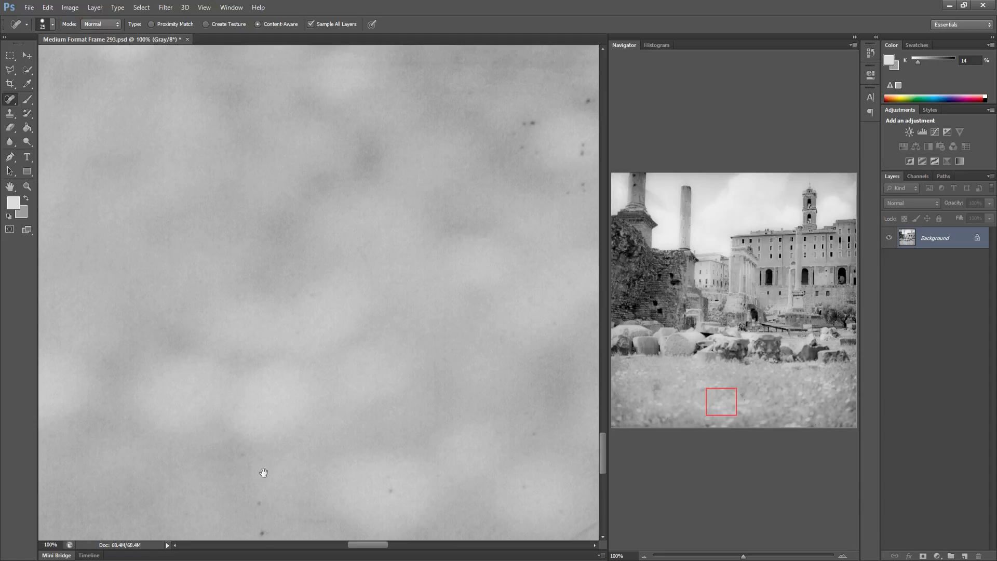
pyautogui.moveTo(261, 510); pyautogui.dragTo(260, 525)
pyautogui.moveTo(234, 455); pyautogui.dragTo(262, 455)
pyautogui.moveTo(387, 489); pyautogui.dragTo(395, 488)
# Heal the cluster of tiny specks around the next small bright grass patch
pyautogui.moveTo(556, 396); pyautogui.dragTo(260, 418)
pyautogui.click(265, 138)
pyautogui.click(248, 151)
pyautogui.click(262, 165)
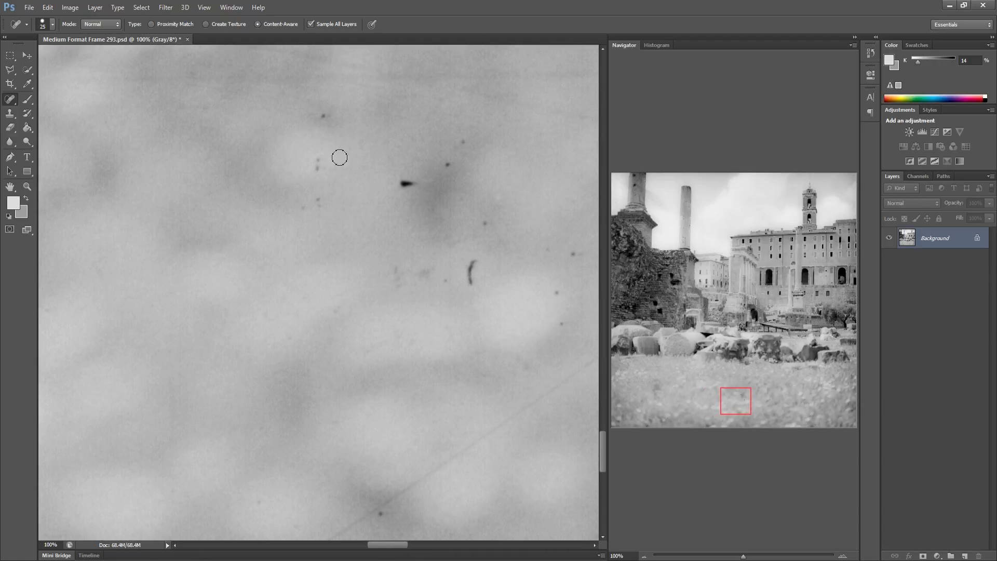
pyautogui.moveTo(303, 214); pyautogui.dragTo(325, 187)
pyautogui.click(324, 117)
# Heal the tapered black mark, the specks beside it and the short curved hair below it
pyautogui.moveTo(400, 186); pyautogui.dragTo(436, 167)
pyautogui.click(410, 186)
pyautogui.moveTo(411, 273)
pyautogui.mouseDown()
pyautogui.moveTo(438, 264)
pyautogui.moveTo(447, 282)
pyautogui.moveTo(471, 283)
pyautogui.mouseUp()
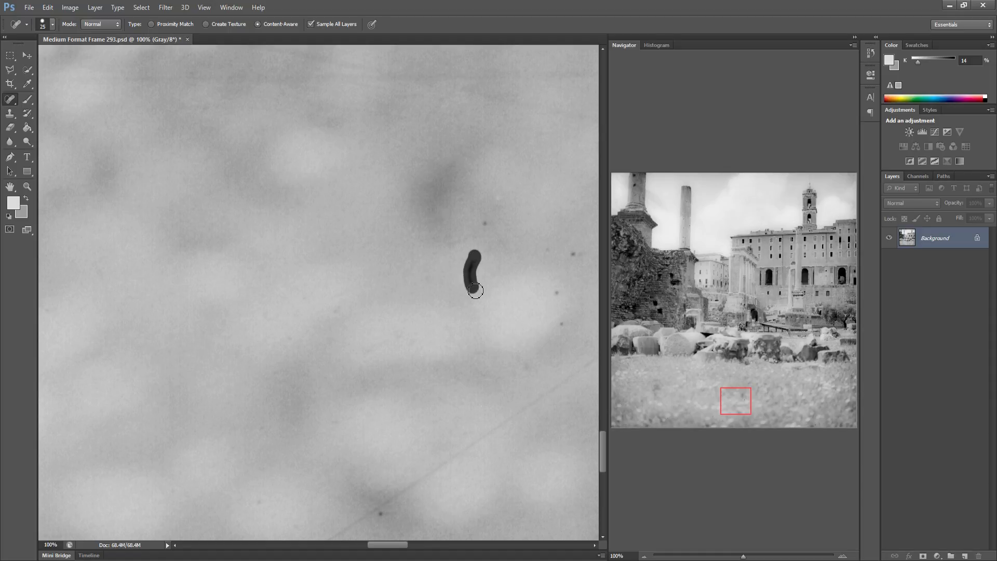
# Heal the specks around the round bright grass patch and the long diagonal scratch below it
pyautogui.click(485, 222)
pyautogui.click(574, 253)
pyautogui.click(576, 262)
pyautogui.click(553, 292)
pyautogui.click(559, 327)
pyautogui.click(527, 363)
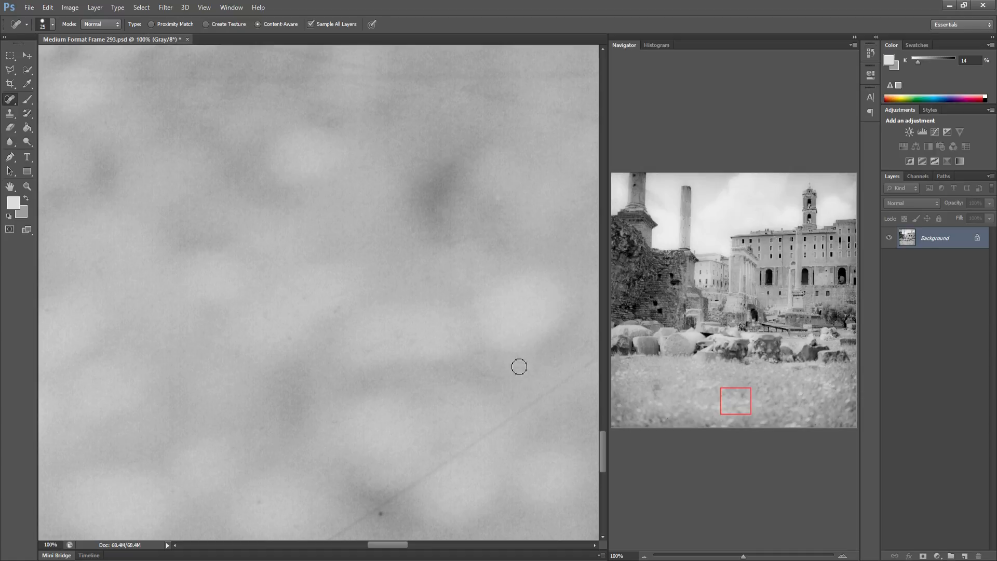
pyautogui.moveTo(370, 524)
pyautogui.mouseDown()
pyautogui.moveTo(396, 491)
pyautogui.moveTo(579, 361)
pyautogui.mouseUp()
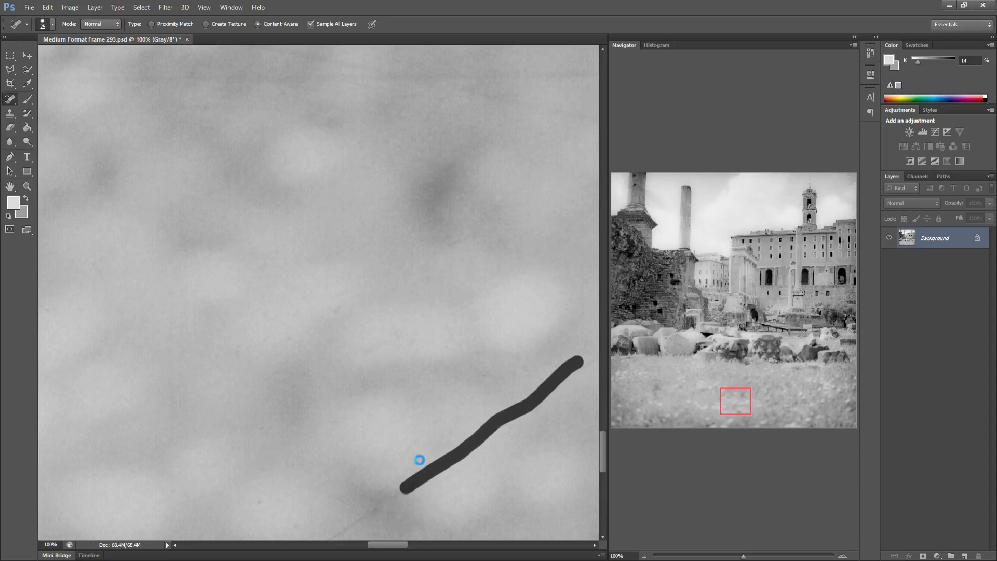
pyautogui.moveTo(333, 539); pyautogui.dragTo(397, 489)
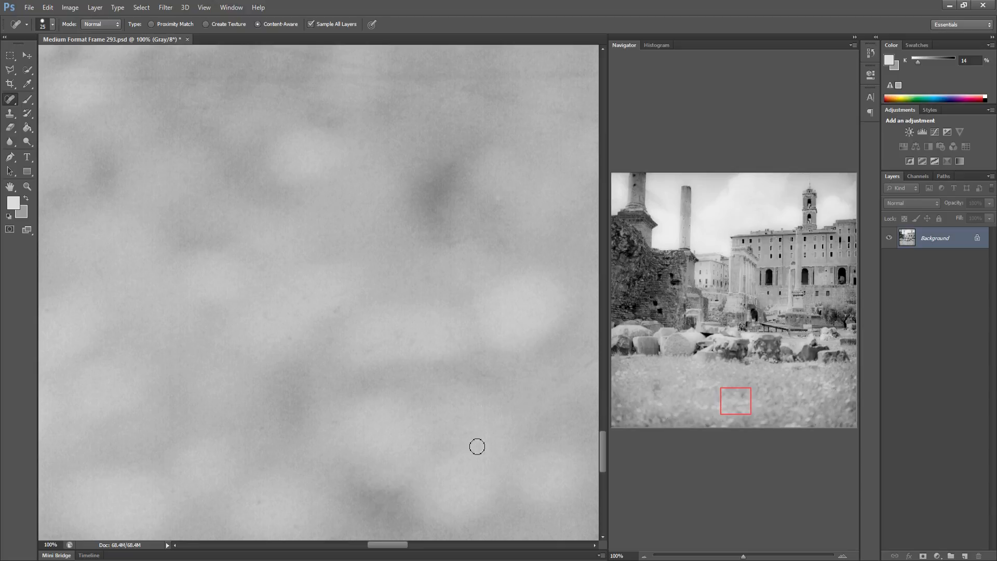
# Heal the continuation of the diagonal scratch and the small specks above and below it
pyautogui.moveTo(479, 471); pyautogui.dragTo(323, 461)
pyautogui.click(445, 266)
pyautogui.click(470, 245)
pyautogui.click(503, 224)
pyautogui.click(475, 297)
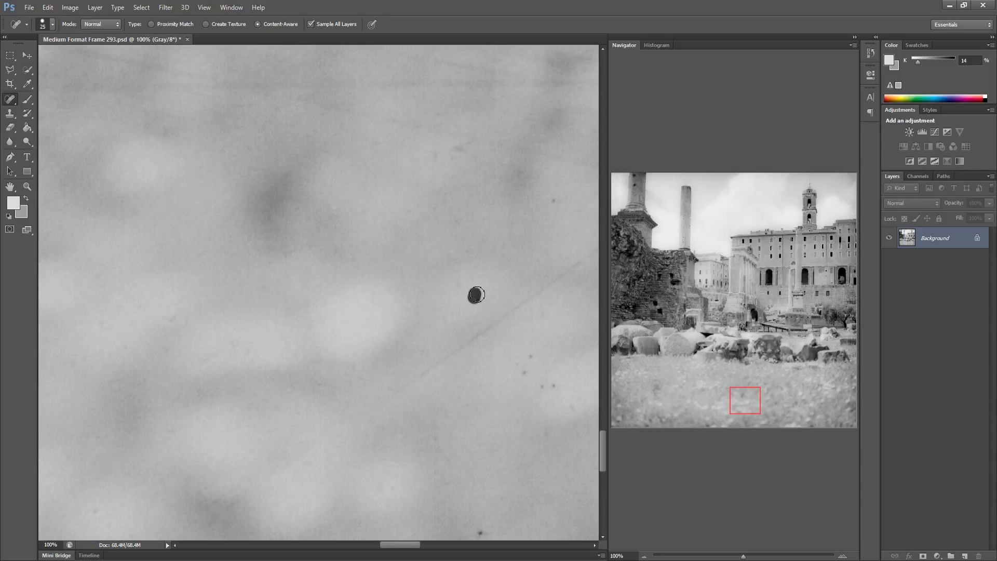
pyautogui.click(554, 199)
pyautogui.moveTo(392, 406); pyautogui.dragTo(590, 252)
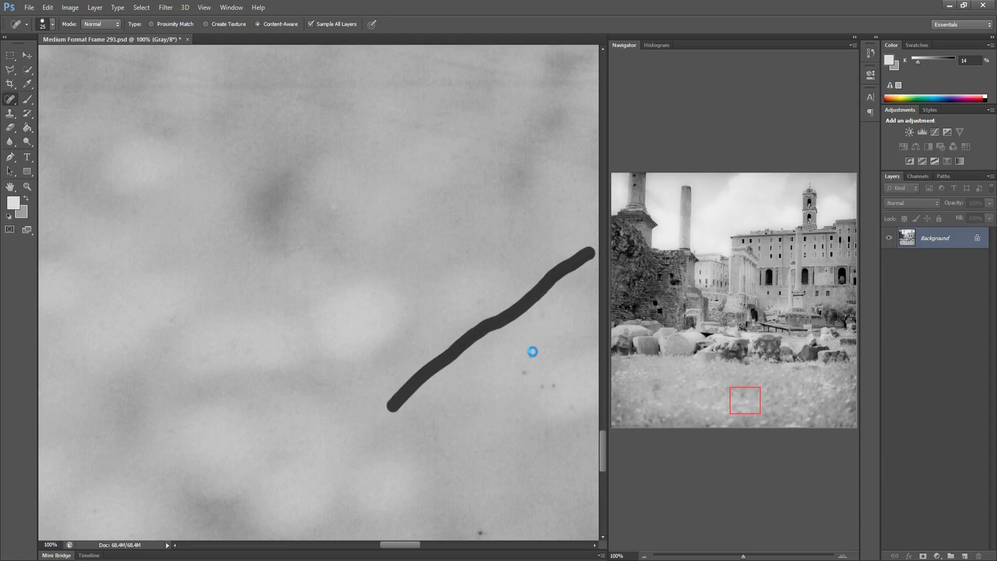
pyautogui.click(524, 372)
pyautogui.click(542, 386)
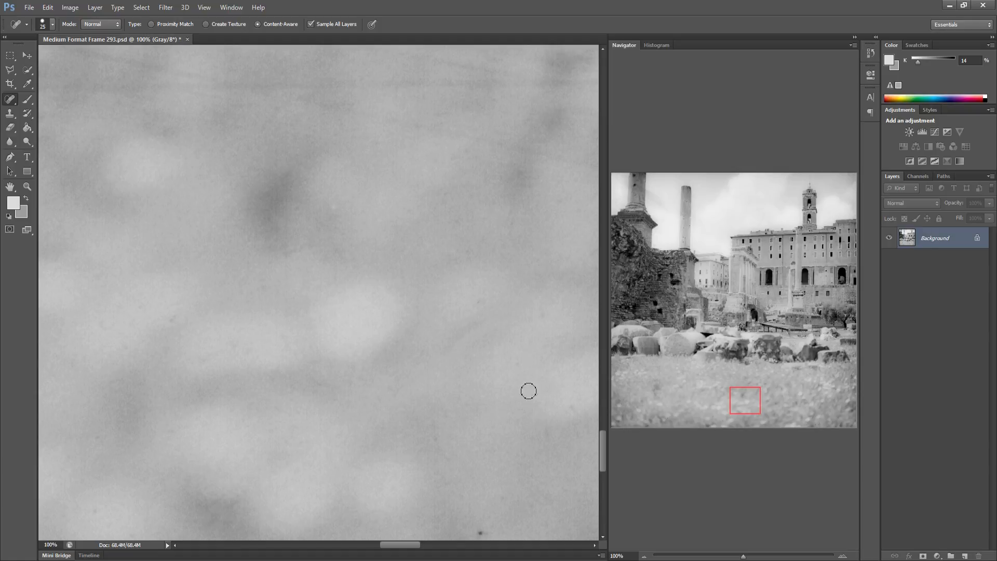
pyautogui.moveTo(473, 526); pyautogui.dragTo(502, 516)
# Heal the small specks in the grass beyond the removed diagonal scratch
pyautogui.moveTo(469, 389)
pyautogui.mouseDown()
pyautogui.moveTo(325, 403)
pyautogui.moveTo(238, 380)
pyautogui.mouseUp()
pyautogui.click(357, 310)
pyautogui.click(369, 329)
pyautogui.moveTo(394, 300); pyautogui.dragTo(403, 293)
pyautogui.moveTo(417, 375); pyautogui.dragTo(418, 379)
pyautogui.moveTo(403, 471); pyautogui.dragTo(399, 471)
# Heal the string of isolated specks running upward through the grass in the current area
pyautogui.click(433, 458)
pyautogui.click(443, 443)
pyautogui.click(467, 389)
pyautogui.click(474, 369)
pyautogui.moveTo(455, 294); pyautogui.dragTo(514, 266)
pyautogui.click(489, 264)
pyautogui.click(461, 240)
pyautogui.click(450, 201)
# Heal the long faint streaks across the grass and the dark specks below them
pyautogui.moveTo(332, 243)
pyautogui.mouseDown()
pyautogui.moveTo(400, 198)
pyautogui.moveTo(485, 117)
pyautogui.mouseUp()
pyautogui.moveTo(256, 137); pyautogui.dragTo(547, 194)
pyautogui.moveTo(452, 460); pyautogui.dragTo(445, 420)
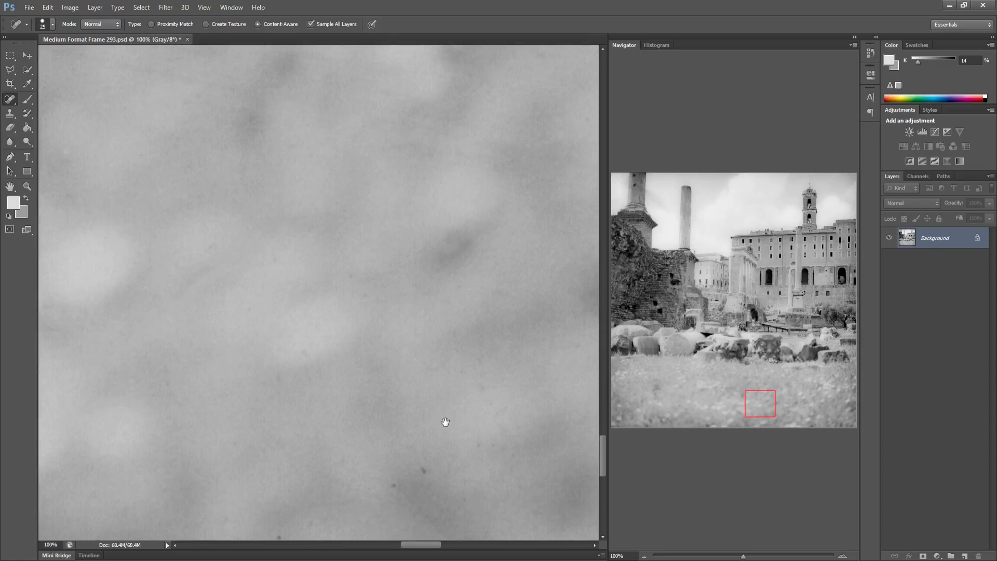
pyautogui.click(314, 520)
pyautogui.click(277, 381)
pyautogui.click(393, 486)
pyautogui.click(424, 470)
# Heal the speck in the dark grass patch and the small specks below and to the right of it
pyautogui.moveTo(470, 430); pyautogui.dragTo(389, 451)
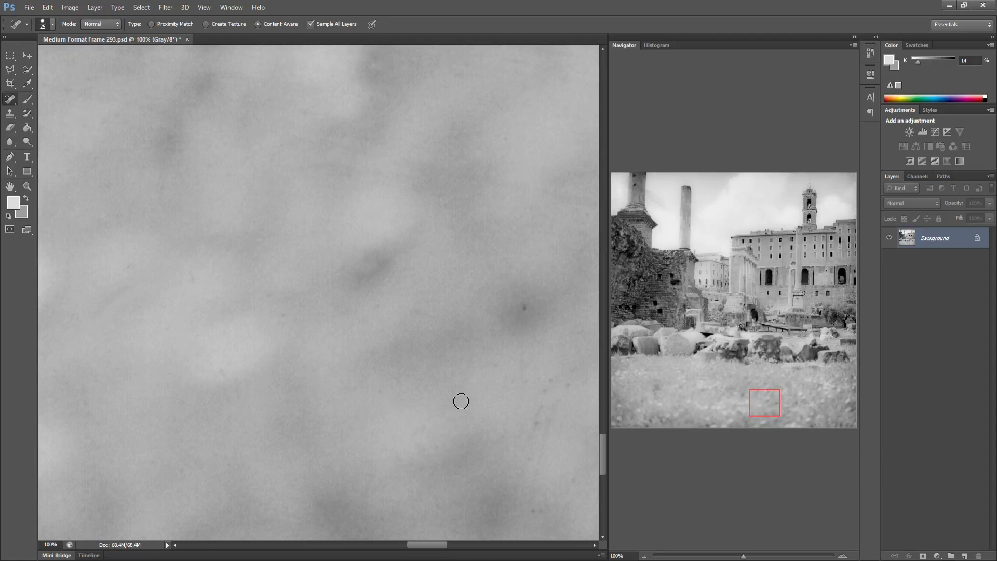
pyautogui.moveTo(539, 405); pyautogui.dragTo(442, 398)
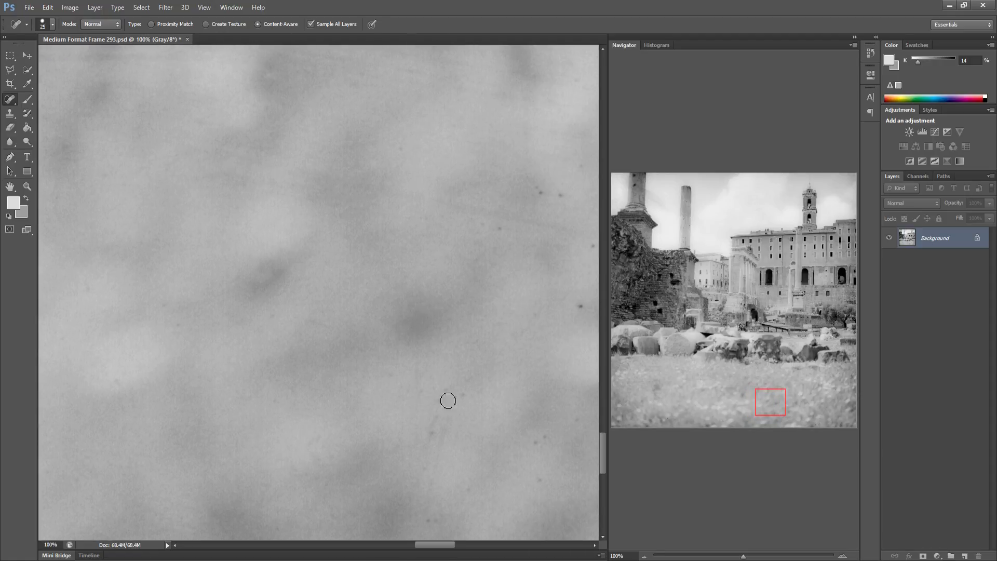
pyautogui.moveTo(424, 437)
pyautogui.mouseDown()
pyautogui.moveTo(447, 395)
pyautogui.moveTo(464, 389)
pyautogui.moveTo(438, 439)
pyautogui.mouseUp()
pyautogui.moveTo(418, 497); pyautogui.dragTo(435, 516)
pyautogui.moveTo(537, 483); pyautogui.dragTo(550, 470)
pyautogui.click(578, 397)
# Heal the isolated dark specks around the faint line in the grass farther right
pyautogui.moveTo(514, 425); pyautogui.dragTo(382, 434)
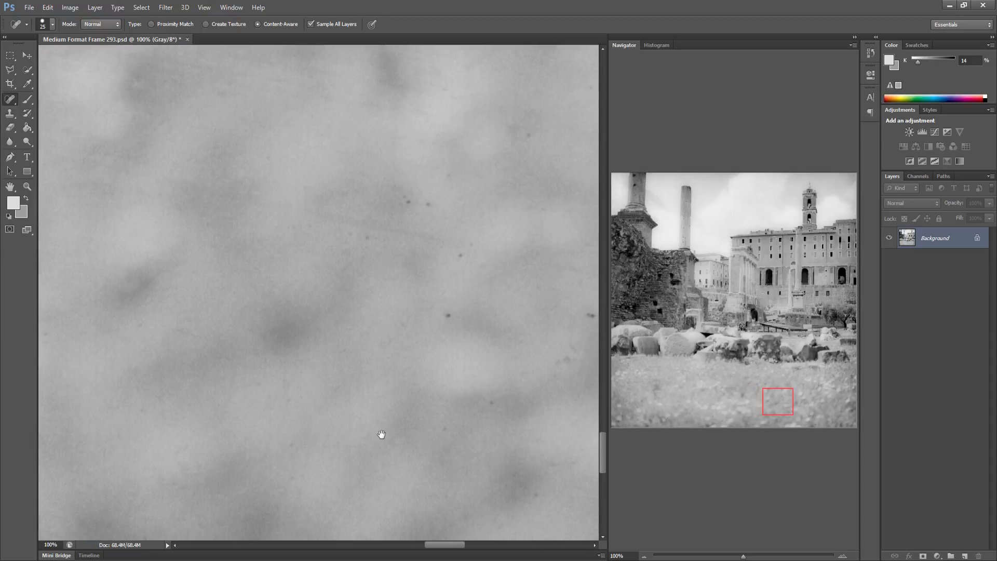
pyautogui.moveTo(439, 310); pyautogui.dragTo(452, 310)
pyautogui.click(452, 250)
pyautogui.click(419, 202)
pyautogui.click(362, 234)
# Heal the specks clustered around the dark blurred grass patch and those scattered above it
pyautogui.moveTo(523, 293); pyautogui.dragTo(380, 323)
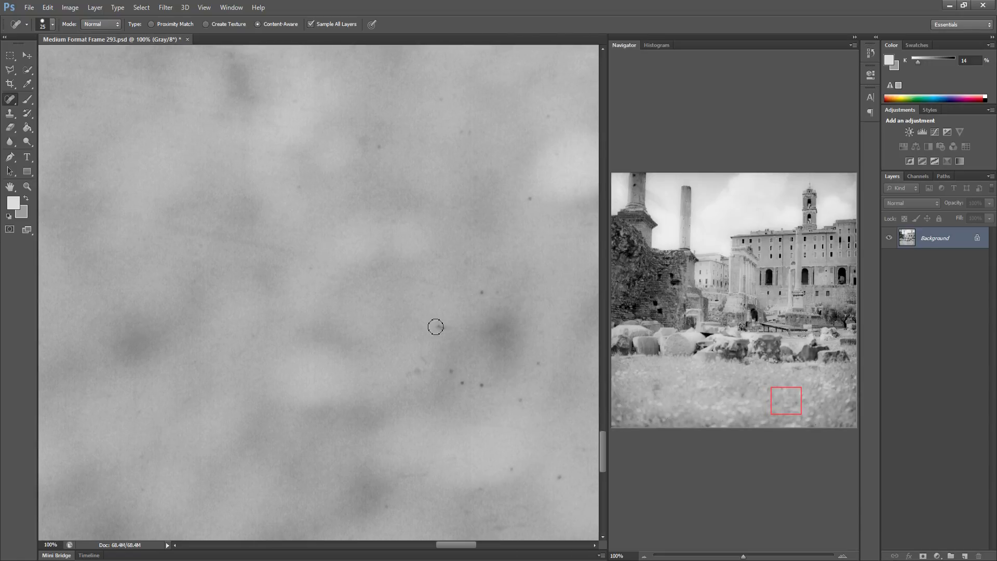
pyautogui.click(462, 383)
pyautogui.click(481, 384)
pyautogui.click(440, 327)
pyautogui.click(478, 294)
pyautogui.click(530, 198)
pyautogui.click(469, 131)
pyautogui.click(499, 302)
pyautogui.moveTo(434, 342); pyautogui.dragTo(426, 366)
pyautogui.click(538, 364)
# Heal the remaining small specks in the grass below the dark blurred patch
pyautogui.click(513, 468)
pyautogui.click(478, 491)
pyautogui.click(525, 482)
pyautogui.moveTo(547, 471); pyautogui.dragTo(542, 471)
pyautogui.click(466, 501)
pyautogui.click(440, 508)
# Heal the faint curved hair mark and the dark specks above and beside it, farther right in the foreground
pyautogui.moveTo(462, 478); pyautogui.dragTo(313, 450)
pyautogui.click(387, 520)
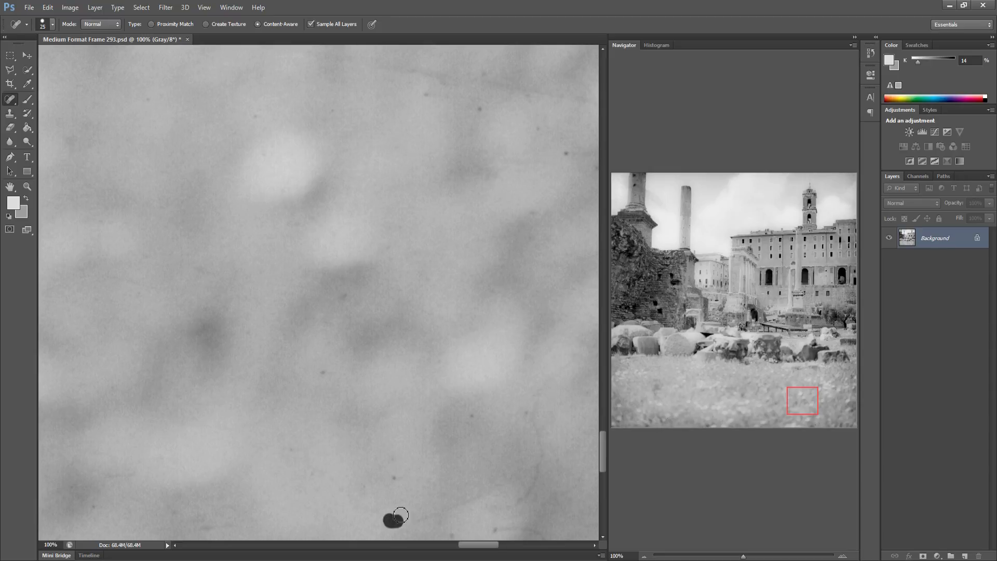
pyautogui.click(394, 477)
pyautogui.moveTo(549, 382)
pyautogui.mouseDown()
pyautogui.moveTo(533, 411)
pyautogui.moveTo(543, 467)
pyautogui.moveTo(514, 509)
pyautogui.mouseUp()
pyautogui.moveTo(556, 163); pyautogui.dragTo(565, 133)
pyautogui.moveTo(477, 100); pyautogui.dragTo(480, 109)
# Heal the long curved hair marks winding through the grass toward the photo's lower right
pyautogui.moveTo(476, 207); pyautogui.dragTo(229, 207)
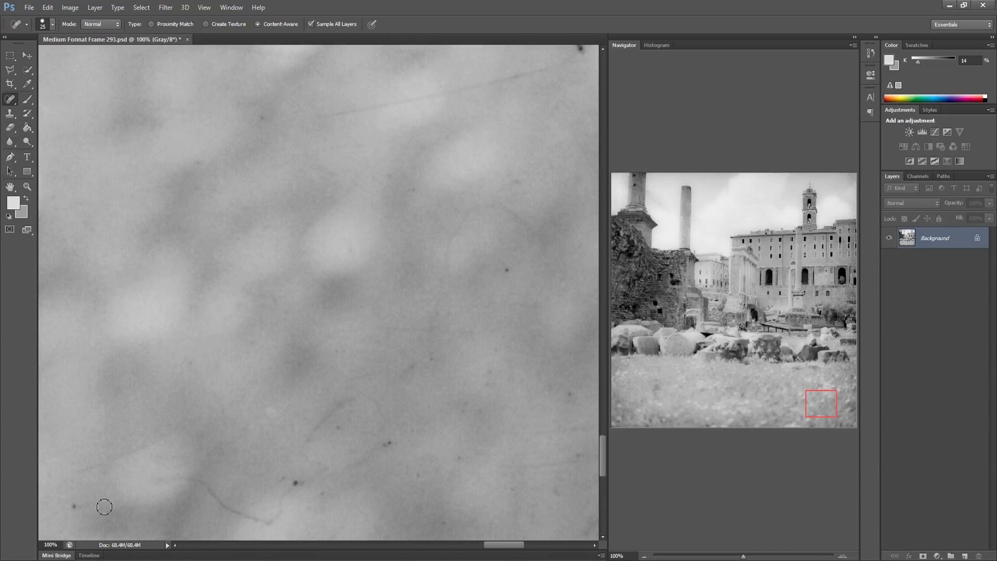
pyautogui.moveTo(145, 477)
pyautogui.mouseDown()
pyautogui.moveTo(189, 478)
pyautogui.moveTo(271, 522)
pyautogui.moveTo(314, 472)
pyautogui.mouseUp()
pyautogui.moveTo(362, 397)
pyautogui.mouseDown()
pyautogui.moveTo(312, 433)
pyautogui.moveTo(321, 469)
pyautogui.moveTo(382, 429)
pyautogui.moveTo(345, 399)
pyautogui.mouseUp()
pyautogui.moveTo(399, 372)
pyautogui.mouseDown()
pyautogui.moveTo(432, 361)
pyautogui.moveTo(434, 303)
pyautogui.moveTo(457, 220)
pyautogui.moveTo(474, 207)
pyautogui.moveTo(501, 204)
pyautogui.moveTo(554, 250)
pyautogui.mouseUp()
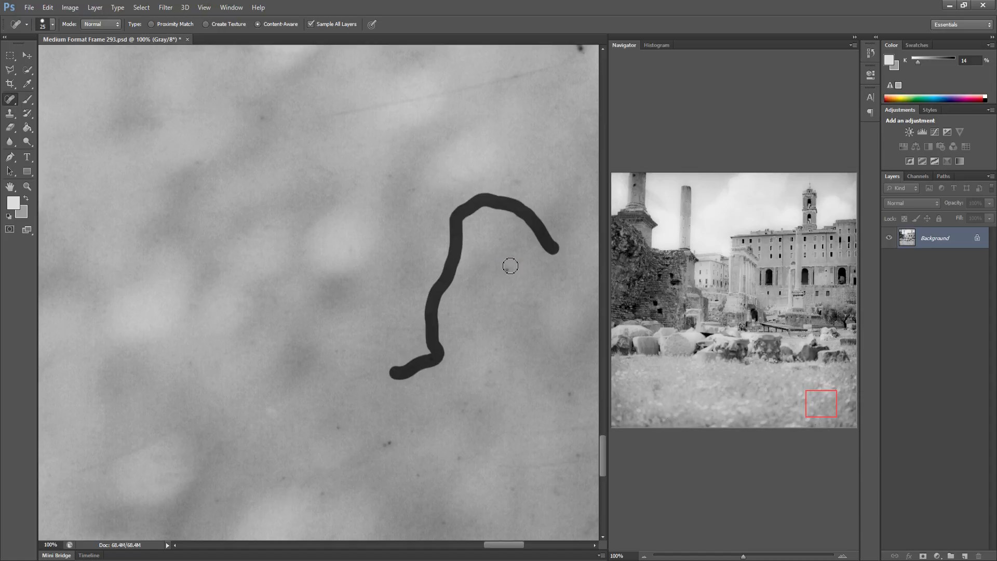
# Heal the isolated dark specks left between the removed hair marks
pyautogui.click(338, 423)
pyautogui.moveTo(394, 447); pyautogui.dragTo(406, 437)
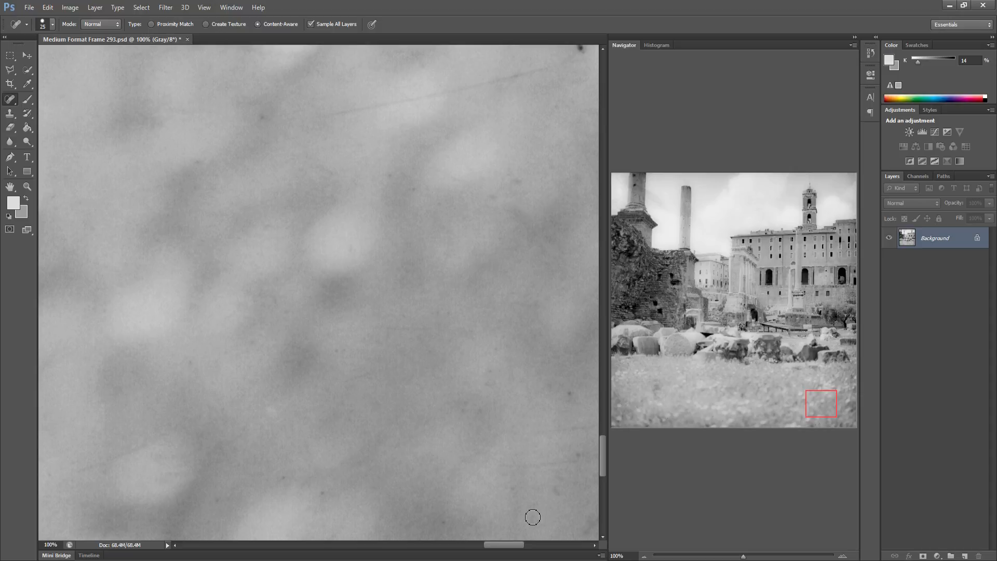
pyautogui.click(568, 395)
# Heal the long, slightly sloping scratch across the grass and the small specks below it
pyautogui.moveTo(397, 253); pyautogui.dragTo(355, 280)
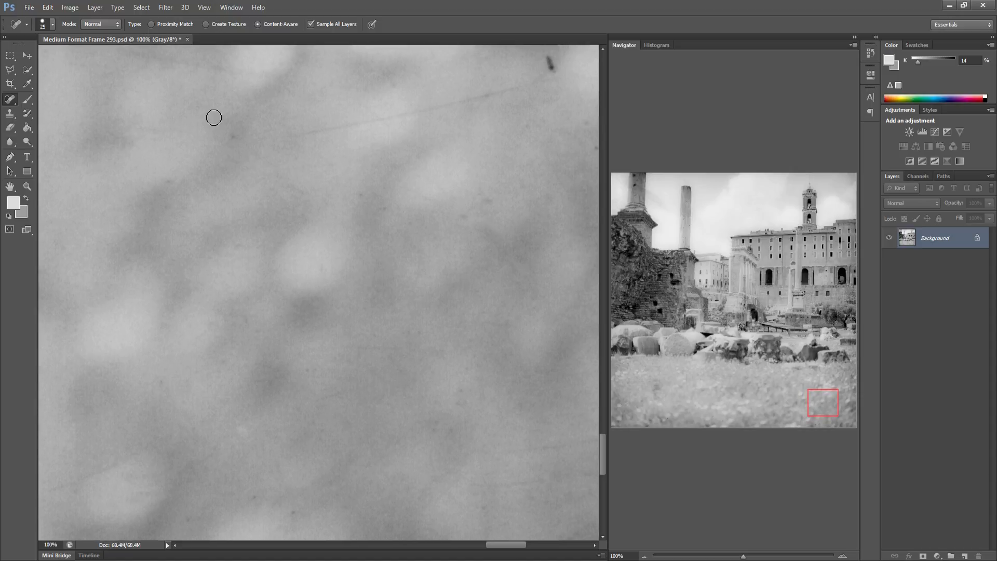
pyautogui.moveTo(277, 142)
pyautogui.mouseDown()
pyautogui.moveTo(535, 85)
pyautogui.moveTo(548, 60)
pyautogui.moveTo(546, 93)
pyautogui.mouseUp()
pyautogui.moveTo(465, 216); pyautogui.dragTo(491, 193)
# Heal the small specks in the darker grass below and to the right of the removed sloping scratch
pyautogui.moveTo(445, 276); pyautogui.dragTo(344, 244)
pyautogui.click(197, 474)
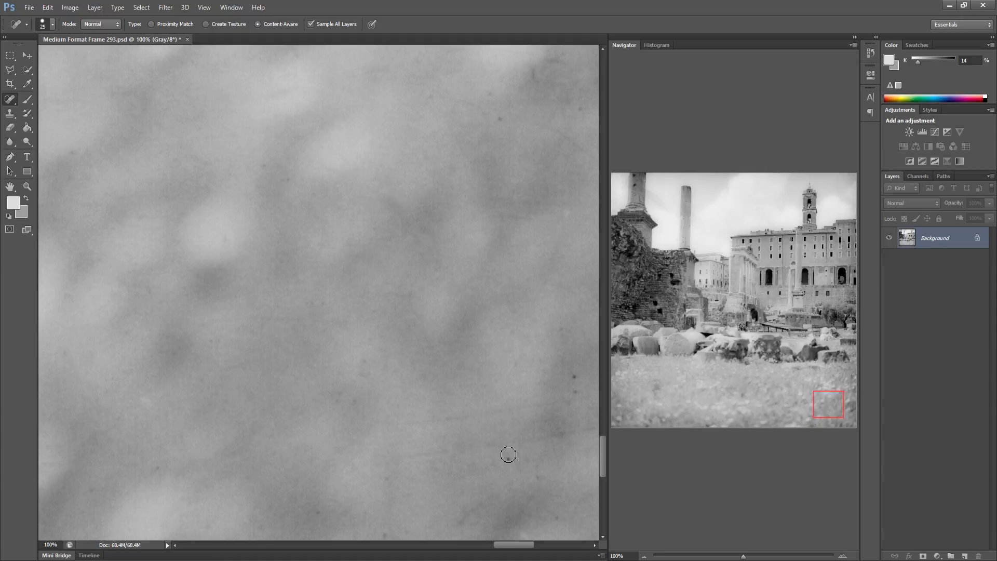
pyautogui.moveTo(355, 518); pyautogui.dragTo(369, 497)
pyautogui.moveTo(467, 441); pyautogui.dragTo(353, 472)
pyautogui.click(457, 424)
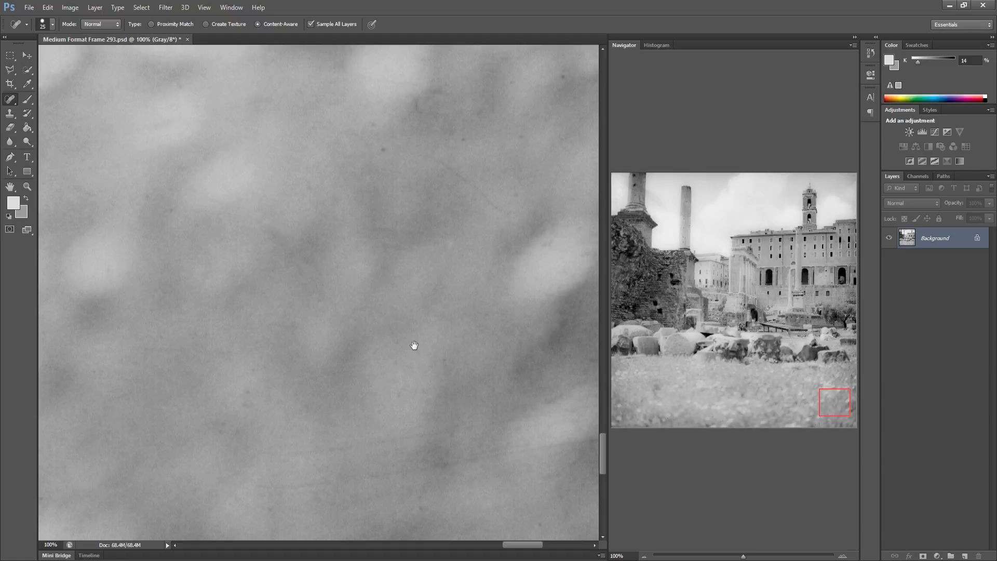
# Heal the specks in the grass above the elongated bright patch near the photo's right edge
pyautogui.moveTo(415, 347); pyautogui.dragTo(396, 367)
pyautogui.click(360, 171)
pyautogui.click(397, 125)
pyautogui.click(493, 150)
pyautogui.click(457, 138)
pyautogui.click(535, 89)
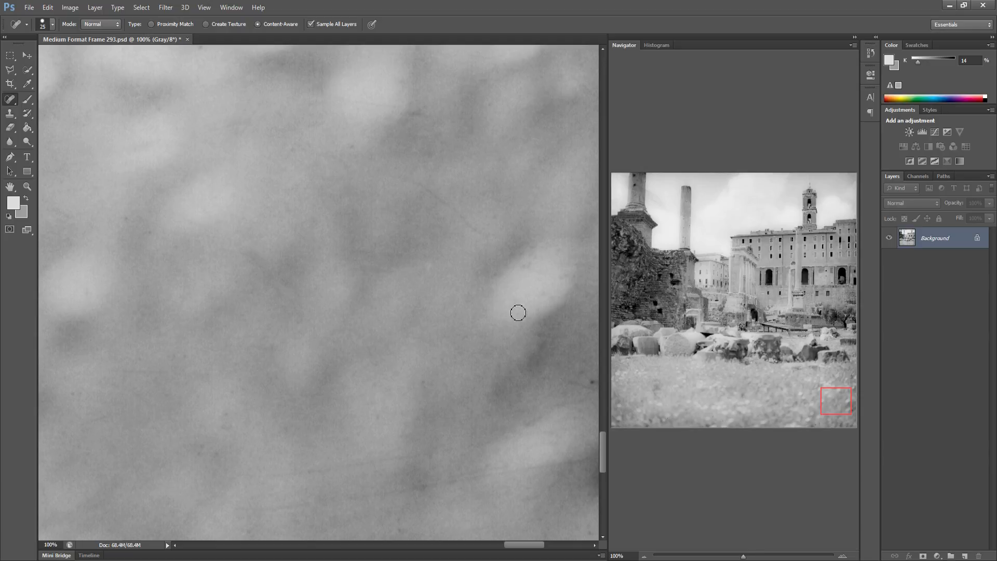
# Heal the faint lines and dark specks in the grass along the photo's right edge
pyautogui.moveTo(508, 367); pyautogui.dragTo(365, 358)
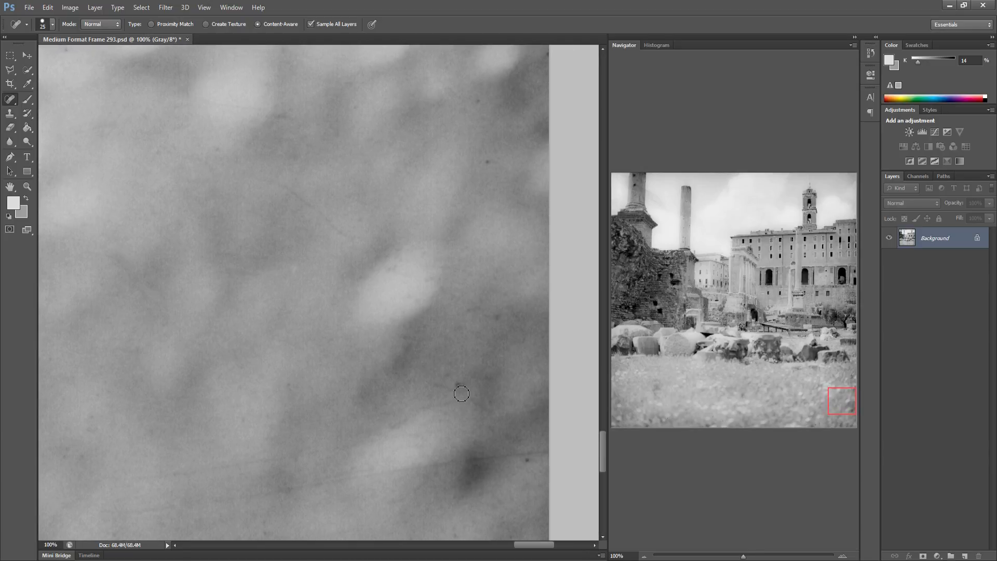
pyautogui.moveTo(431, 387); pyautogui.dragTo(499, 405)
pyautogui.moveTo(512, 451); pyautogui.dragTo(533, 465)
pyautogui.moveTo(416, 467); pyautogui.dragTo(480, 455)
pyautogui.moveTo(471, 83); pyautogui.dragTo(474, 106)
pyautogui.moveTo(491, 319); pyautogui.dragTo(520, 300)
pyautogui.moveTo(537, 484); pyautogui.dragTo(546, 485)
# Heal the remaining specks in the grass below the bright patches near the photo's right edge
pyautogui.moveTo(358, 462); pyautogui.dragTo(426, 398)
pyautogui.click(403, 520)
pyautogui.click(322, 482)
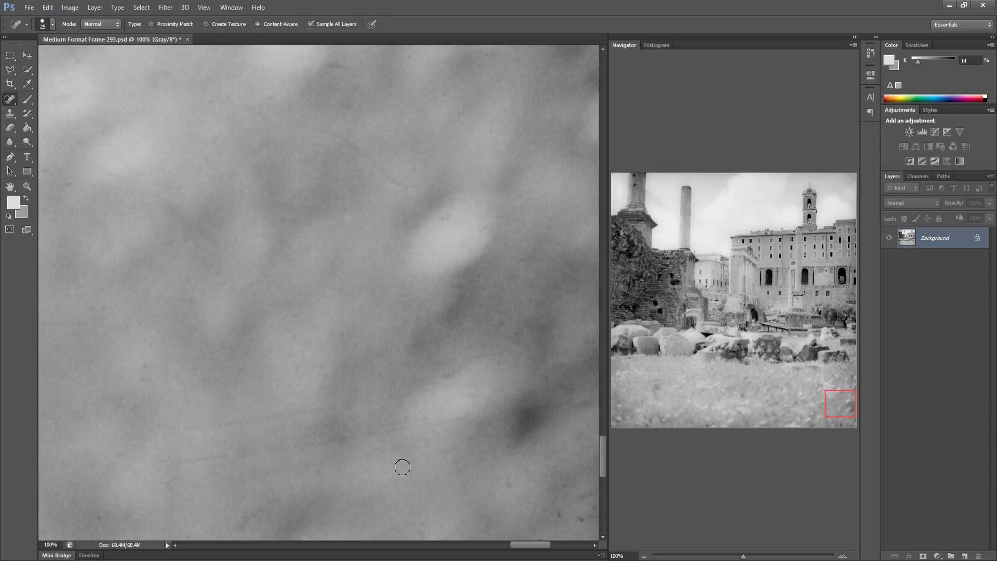
pyautogui.moveTo(456, 452); pyautogui.dragTo(380, 426)
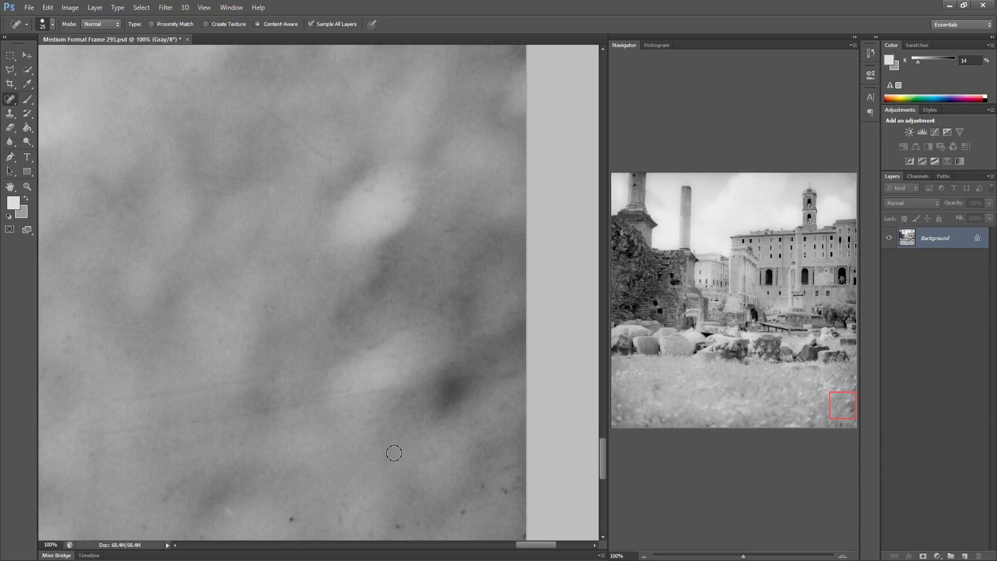
pyautogui.click(463, 515)
pyautogui.click(290, 519)
pyautogui.click(342, 518)
pyautogui.click(372, 529)
# Heal the curved hair mark crossing the small bright grass patch near the photo's left edge
pyautogui.click(629, 426)
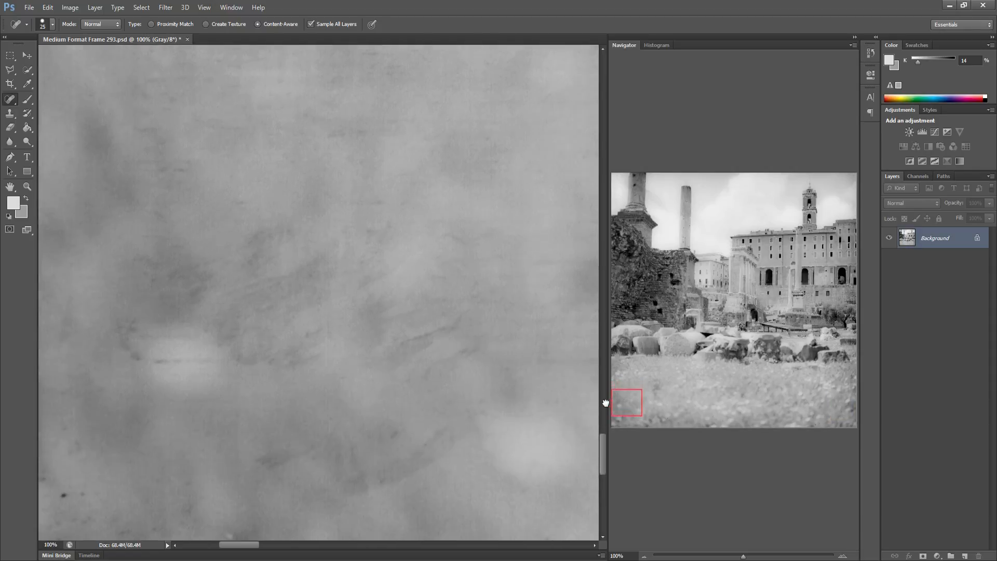
pyautogui.moveTo(266, 321)
pyautogui.mouseDown()
pyautogui.moveTo(322, 321)
pyautogui.moveTo(349, 308)
pyautogui.mouseUp()
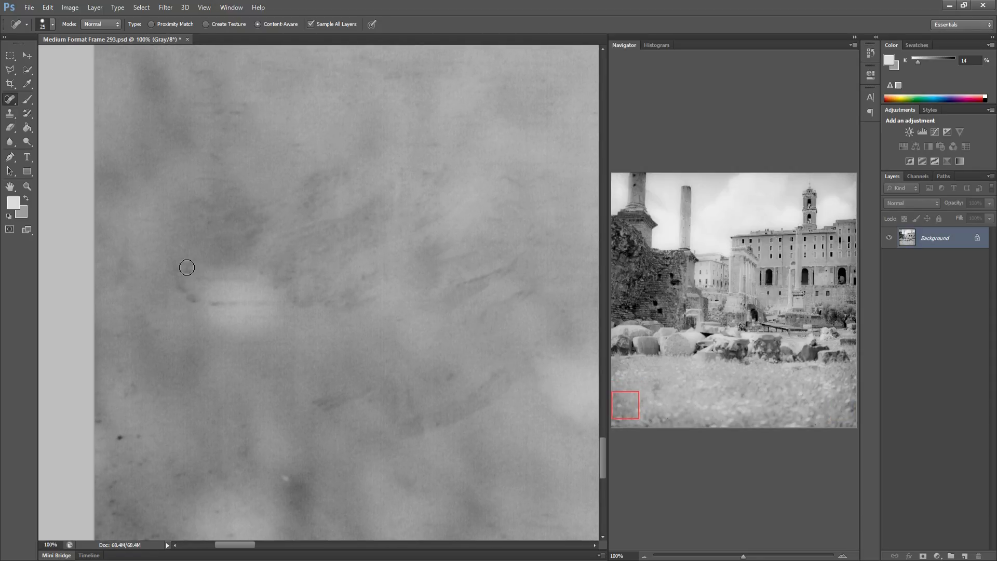
pyautogui.moveTo(178, 266)
pyautogui.mouseDown()
pyautogui.moveTo(193, 295)
pyautogui.moveTo(241, 307)
pyautogui.moveTo(283, 296)
pyautogui.mouseUp()
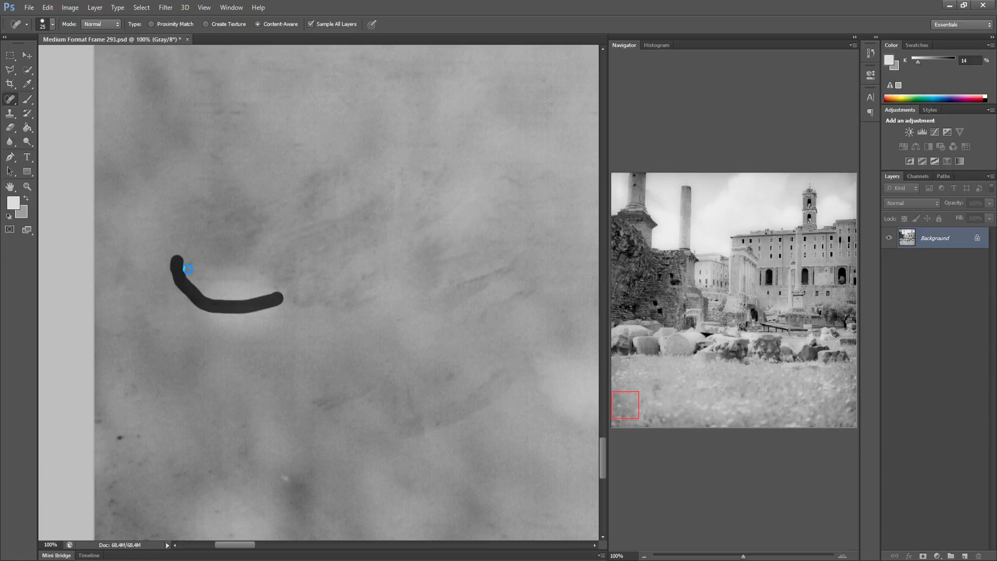
pyautogui.click(189, 295)
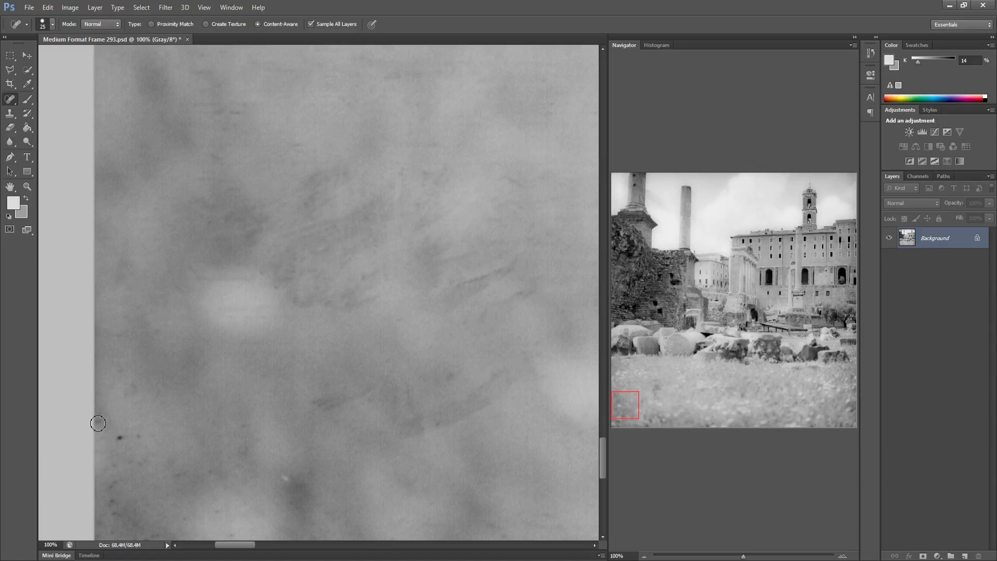
# Heal the dark specks in the grass along the photo's left edge, below the soft bright patch
pyautogui.click(135, 437)
pyautogui.moveTo(169, 473); pyautogui.dragTo(181, 471)
pyautogui.click(212, 501)
pyautogui.moveTo(113, 486); pyautogui.dragTo(125, 524)
# Heal the cluster of dark specks beside and below the lower bright patch near the photo's bottom-left corner
pyautogui.moveTo(242, 468); pyautogui.dragTo(231, 358)
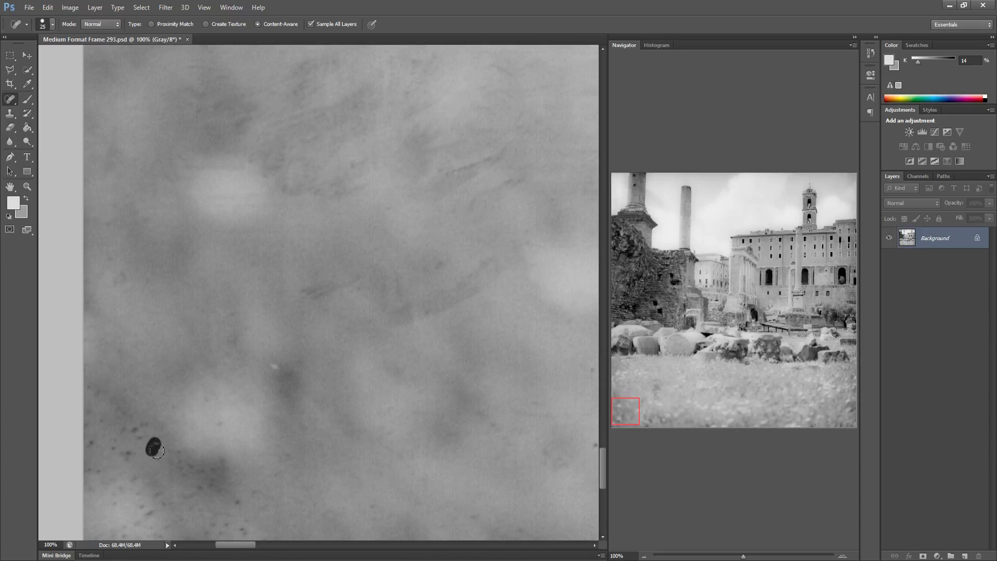
pyautogui.click(130, 424)
pyautogui.click(92, 393)
pyautogui.click(89, 412)
pyautogui.click(89, 439)
pyautogui.moveTo(119, 444); pyautogui.dragTo(142, 464)
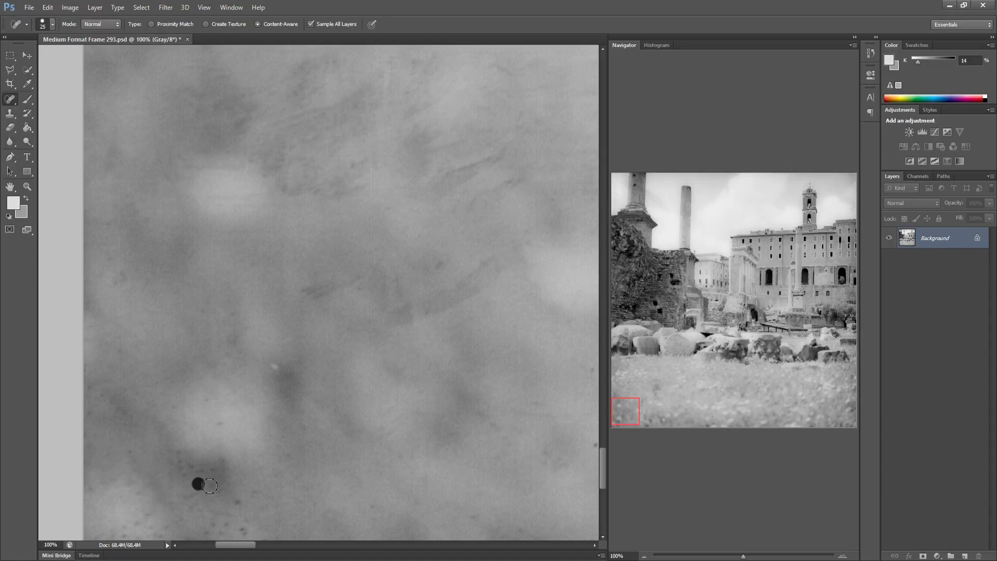
pyautogui.moveTo(188, 450); pyautogui.dragTo(213, 452)
pyautogui.moveTo(235, 501)
pyautogui.mouseDown()
pyautogui.moveTo(246, 499)
pyautogui.moveTo(251, 530)
pyautogui.moveTo(219, 527)
pyautogui.moveTo(228, 519)
pyautogui.mouseUp()
pyautogui.click(256, 499)
# Heal the remaining specks in the photo's bottom-left corner and in the grass just right of it
pyautogui.moveTo(248, 481); pyautogui.dragTo(254, 405)
pyautogui.moveTo(135, 461)
pyautogui.mouseDown()
pyautogui.moveTo(109, 503)
pyautogui.moveTo(83, 499)
pyautogui.moveTo(113, 496)
pyautogui.mouseUp()
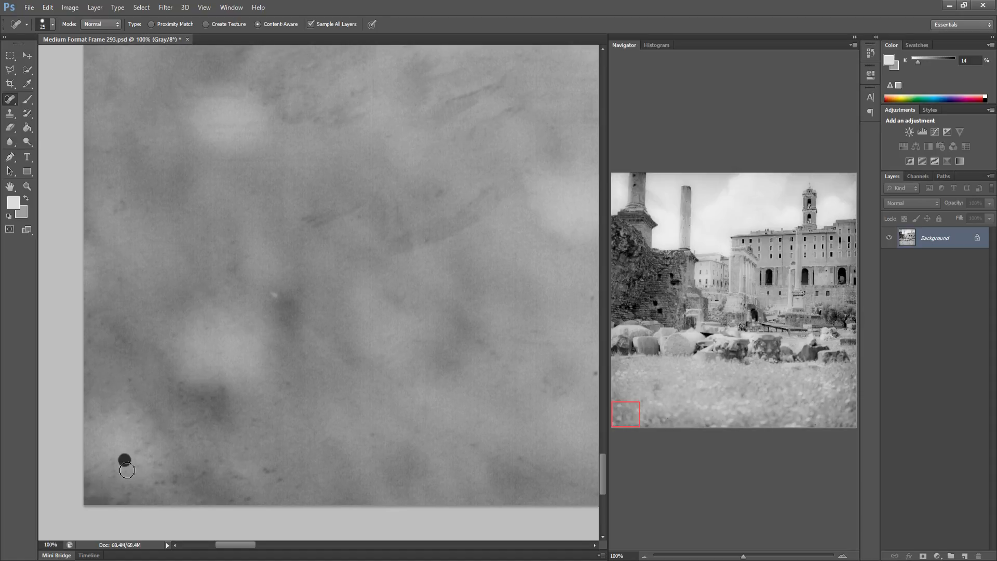
pyautogui.moveTo(140, 482); pyautogui.dragTo(192, 478)
pyautogui.click(209, 465)
pyautogui.click(209, 473)
pyautogui.moveTo(258, 423); pyautogui.dragTo(250, 420)
pyautogui.click(286, 385)
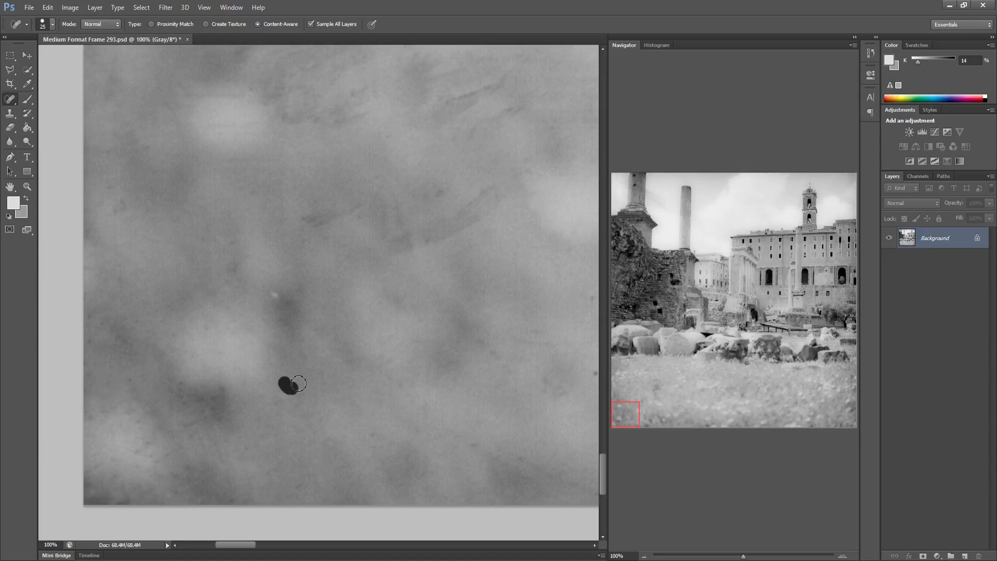
# Heal the dark specks and the diagonal dark streaks at the photo's bottom edge, right of the bottom-left corner
pyautogui.moveTo(377, 426); pyautogui.dragTo(209, 403)
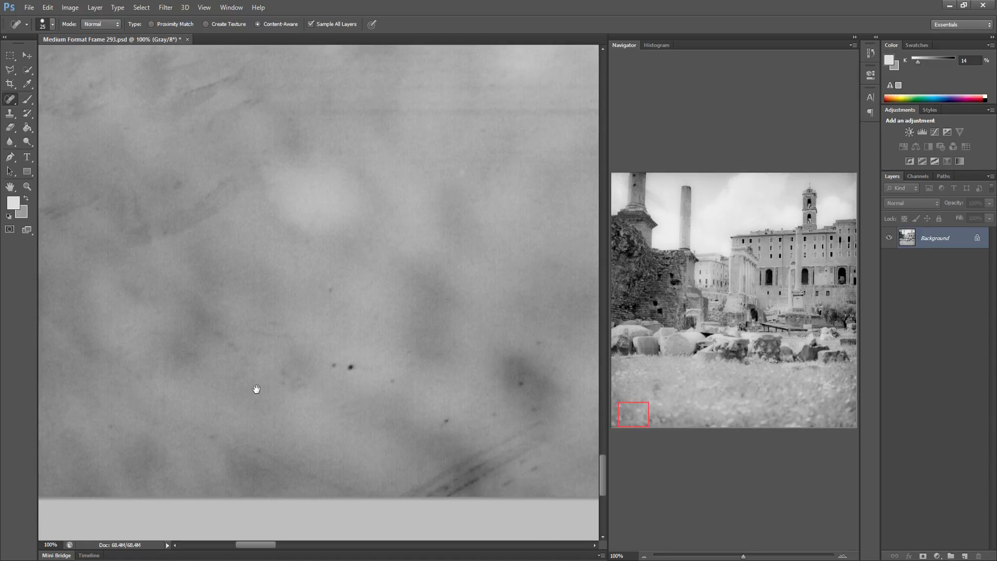
pyautogui.click(346, 362)
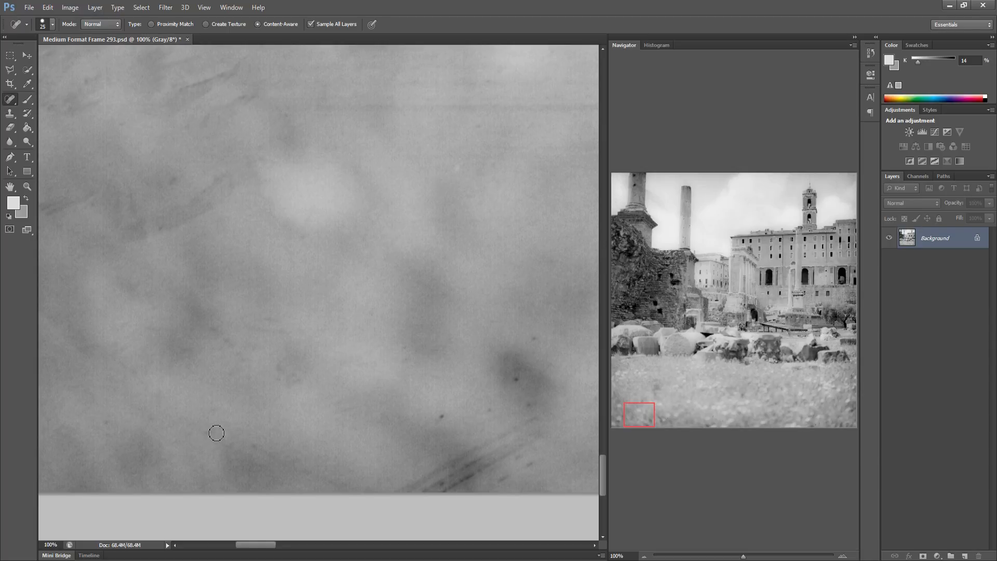
pyautogui.click(443, 415)
pyautogui.click(527, 405)
pyautogui.moveTo(532, 465); pyautogui.dragTo(475, 490)
pyautogui.moveTo(403, 492)
pyautogui.mouseDown()
pyautogui.moveTo(537, 422)
pyautogui.moveTo(431, 496)
pyautogui.moveTo(519, 447)
pyautogui.moveTo(440, 494)
pyautogui.moveTo(515, 460)
pyautogui.moveTo(513, 474)
pyautogui.moveTo(488, 486)
pyautogui.moveTo(524, 461)
pyautogui.mouseUp()
# Heal the dark specks around the small bright patch and the short light scratch just above the photo's bottom edge
pyautogui.moveTo(524, 461); pyautogui.dragTo(352, 477)
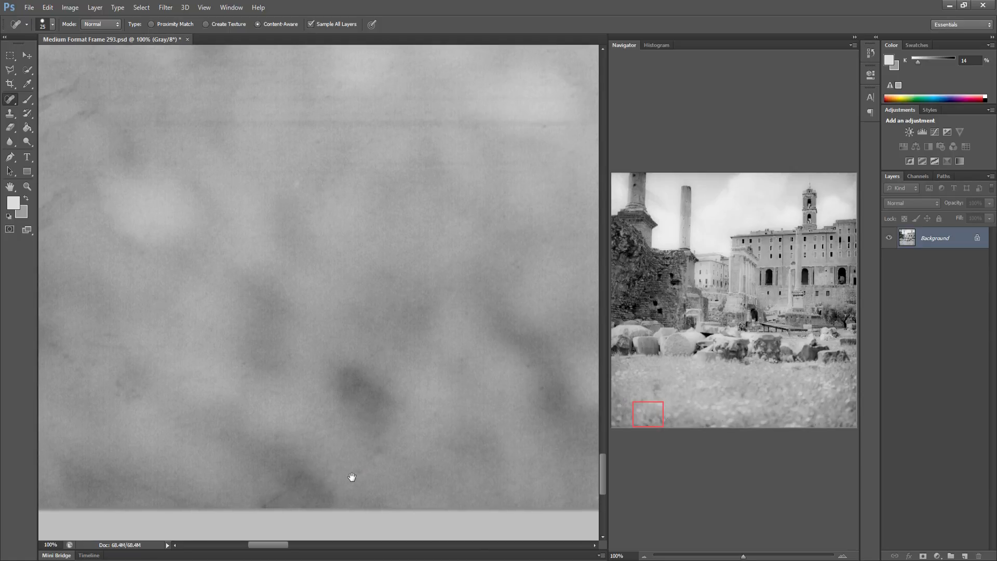
pyautogui.moveTo(375, 499)
pyautogui.mouseDown()
pyautogui.moveTo(346, 456)
pyautogui.moveTo(309, 483)
pyautogui.moveTo(382, 440)
pyautogui.moveTo(348, 438)
pyautogui.moveTo(257, 229)
pyautogui.moveTo(276, 236)
pyautogui.moveTo(313, 383)
pyautogui.moveTo(295, 396)
pyautogui.moveTo(330, 360)
pyautogui.moveTo(314, 327)
pyautogui.moveTo(273, 317)
pyautogui.mouseUp()
pyautogui.click(268, 345)
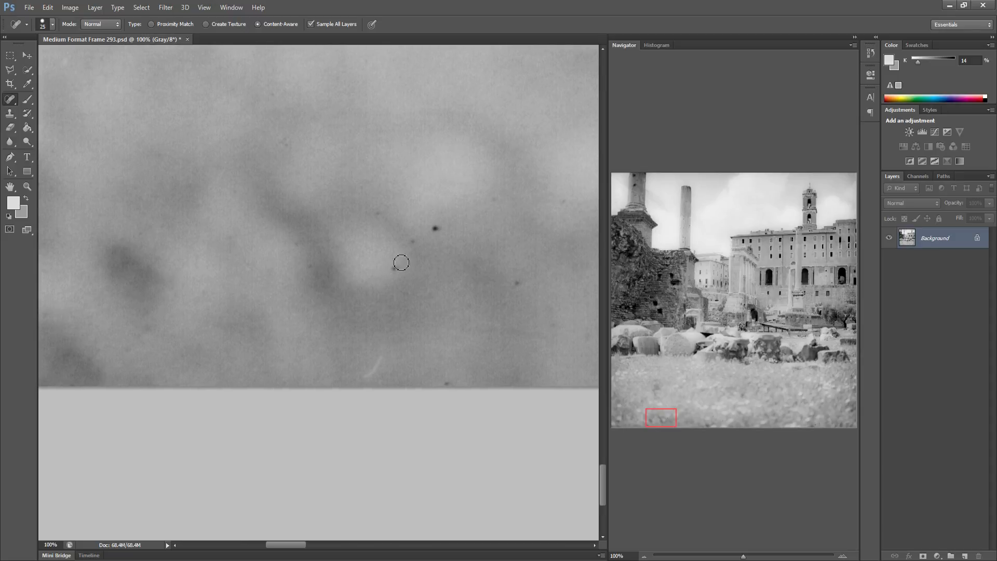
pyautogui.moveTo(425, 225)
pyautogui.mouseDown()
pyautogui.moveTo(445, 212)
pyautogui.moveTo(441, 221)
pyautogui.mouseUp()
pyautogui.click(446, 384)
pyautogui.moveTo(383, 360); pyautogui.dragTo(365, 380)
pyautogui.moveTo(452, 343)
pyautogui.mouseDown()
pyautogui.moveTo(376, 344)
pyautogui.moveTo(409, 314)
pyautogui.moveTo(385, 322)
pyautogui.moveTo(378, 304)
pyautogui.mouseUp()
pyautogui.moveTo(400, 335); pyautogui.dragTo(382, 327)
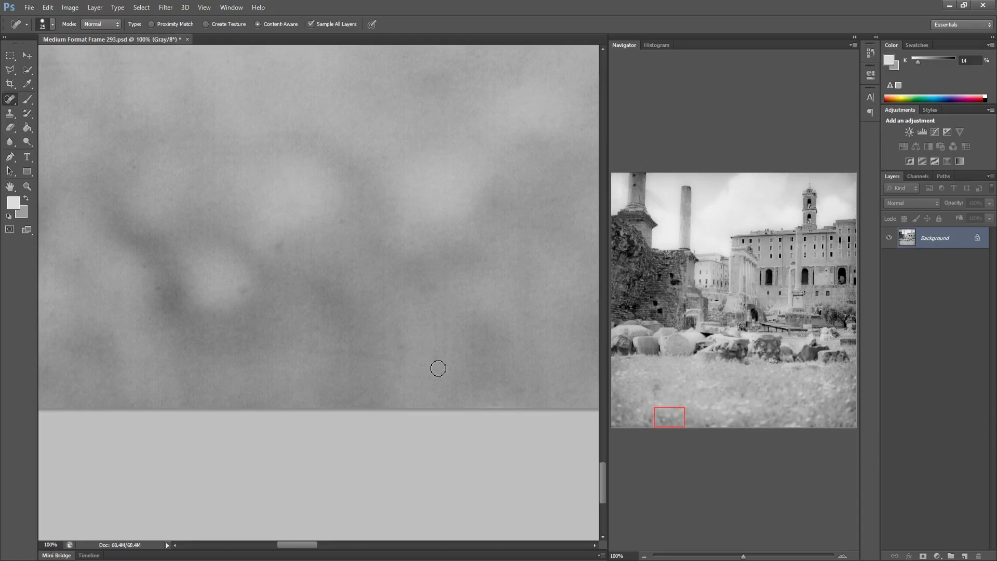
# Heal the small dark specks in the grass above the bottom edge, about a third of the way across the photo
pyautogui.moveTo(467, 396); pyautogui.dragTo(236, 367)
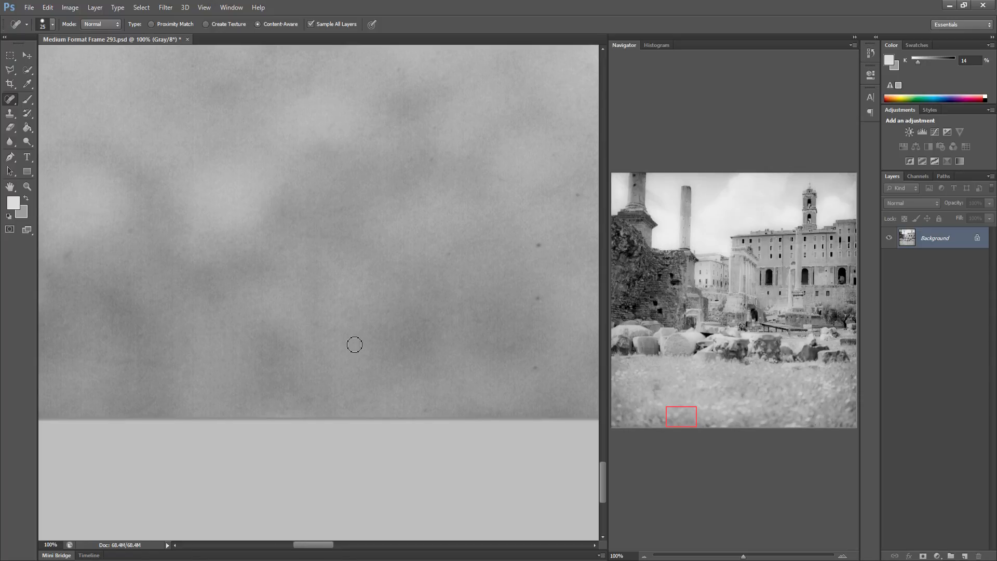
pyautogui.moveTo(390, 408); pyautogui.dragTo(443, 409)
pyautogui.click(539, 246)
pyautogui.moveTo(483, 350); pyautogui.dragTo(322, 370)
pyautogui.moveTo(358, 323); pyautogui.dragTo(368, 315)
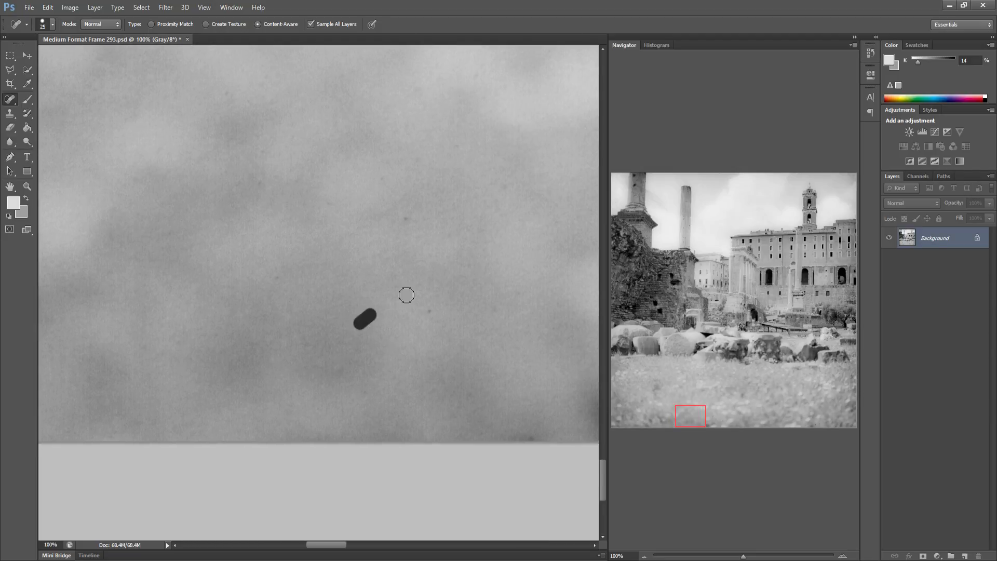
pyautogui.click(430, 312)
pyautogui.moveTo(400, 217); pyautogui.dragTo(411, 214)
# Heal the short dark hair mark and the specks around it in the grass near the middle of the bottom edge
pyautogui.moveTo(451, 309); pyautogui.dragTo(289, 316)
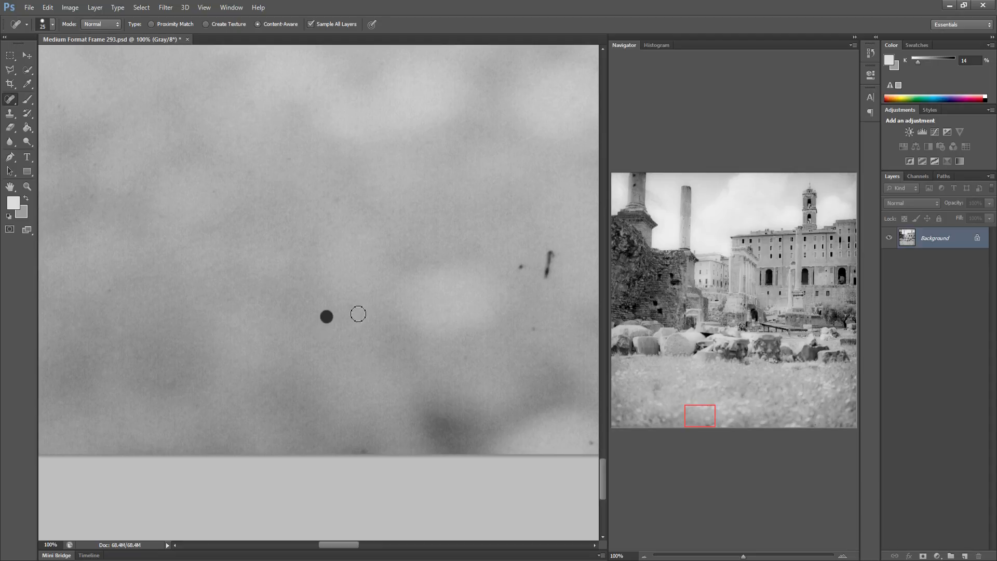
pyautogui.moveTo(450, 334); pyautogui.dragTo(161, 339)
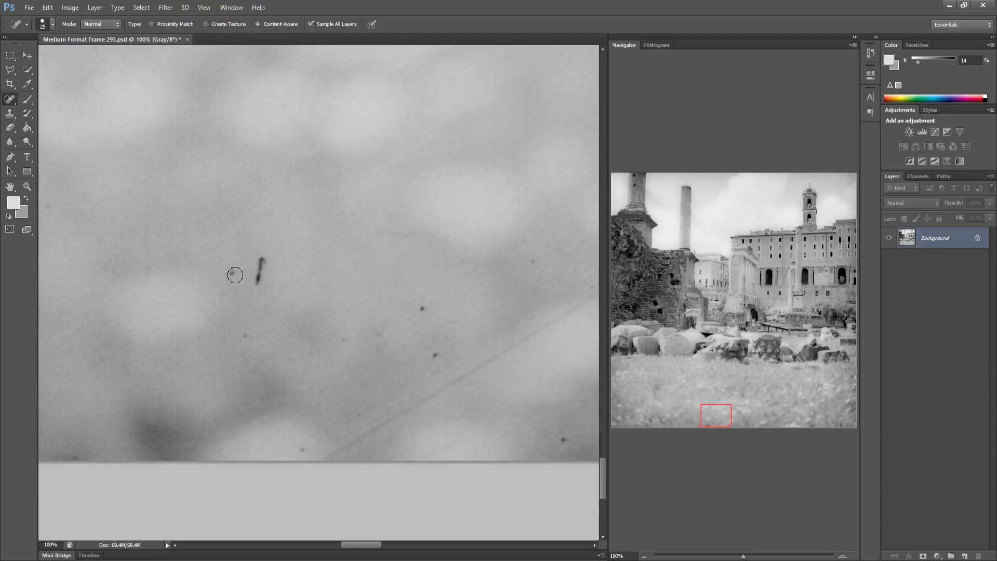
pyautogui.click(235, 272)
pyautogui.click(245, 335)
pyautogui.moveTo(262, 257); pyautogui.dragTo(257, 290)
pyautogui.click(304, 447)
pyautogui.click(381, 334)
pyautogui.click(435, 354)
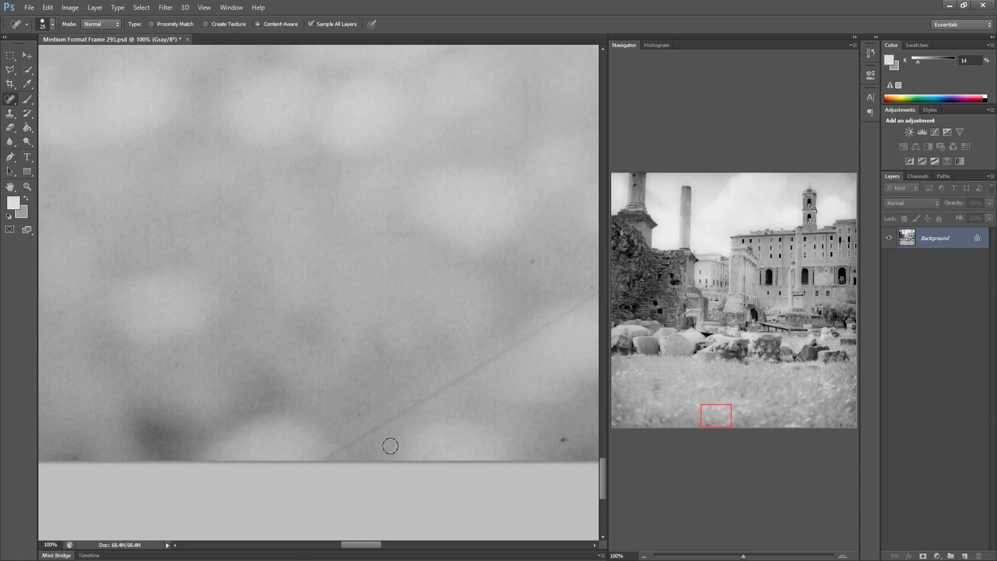
# Heal the long diagonal scratch rising from the middle of the photo's bottom edge
pyautogui.moveTo(324, 463)
pyautogui.mouseDown()
pyautogui.moveTo(445, 398)
pyautogui.moveTo(555, 317)
pyautogui.mouseUp()
pyautogui.moveTo(518, 407); pyautogui.dragTo(318, 413)
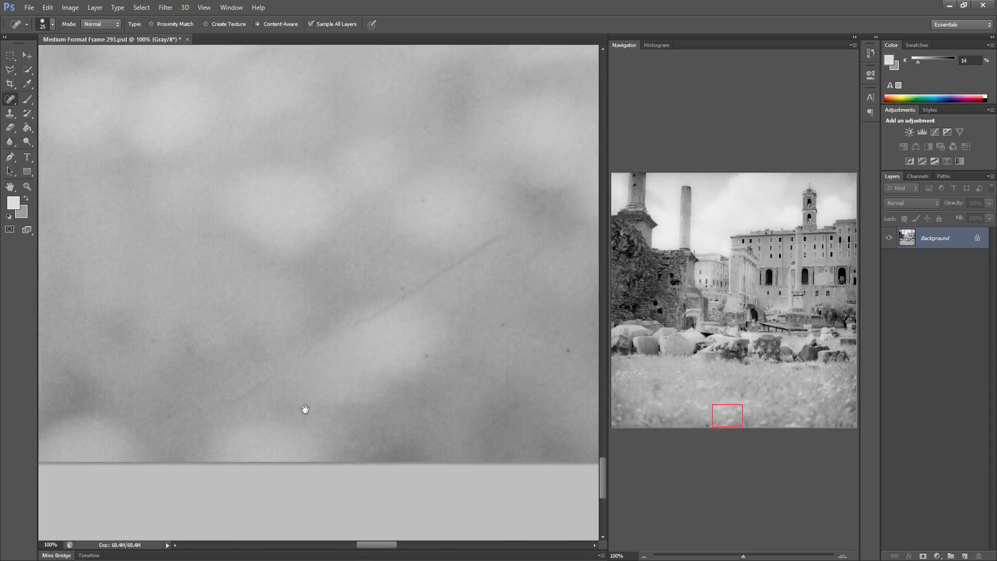
pyautogui.moveTo(453, 228); pyautogui.dragTo(322, 312)
# Heal the scattered specks in the grass to the right of the diagonal scratch area
pyautogui.click(337, 287)
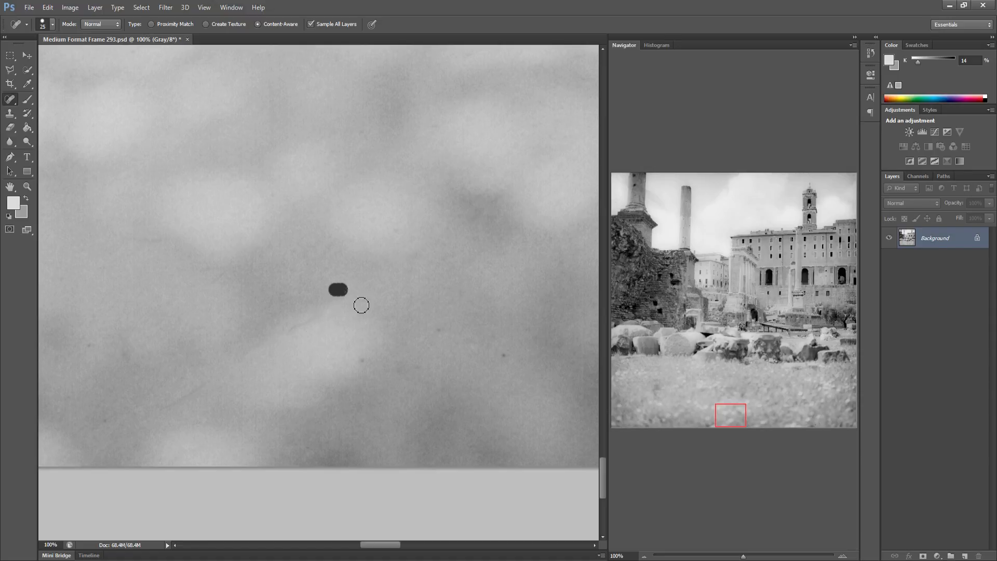
pyautogui.click(404, 367)
pyautogui.moveTo(485, 315)
pyautogui.mouseDown()
pyautogui.moveTo(337, 329)
pyautogui.moveTo(281, 305)
pyautogui.moveTo(239, 311)
pyautogui.mouseUp()
pyautogui.click(370, 341)
pyautogui.click(385, 307)
pyautogui.click(420, 305)
pyautogui.click(446, 317)
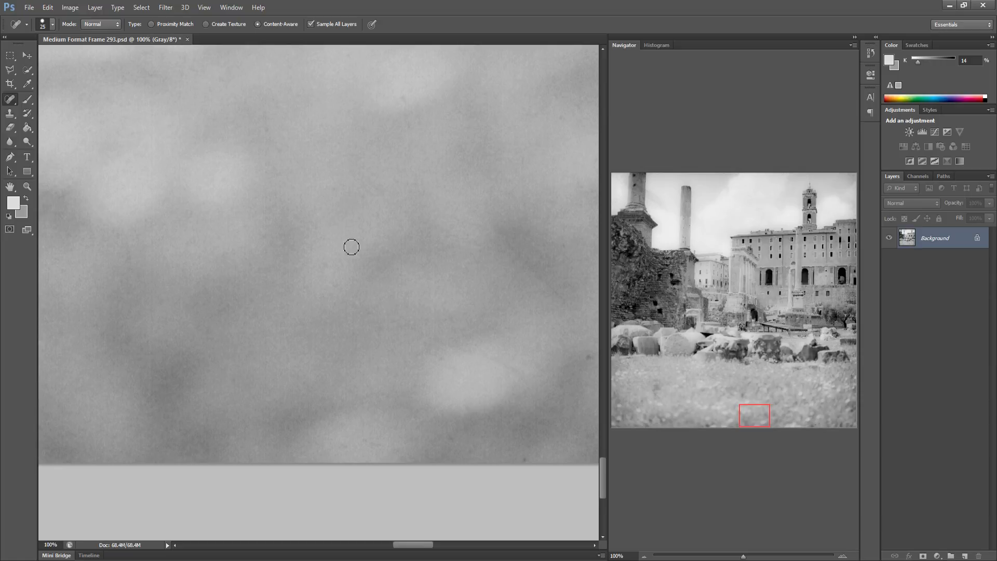
# Heal the specks around the oval bright patch above the bottom edge, including the dark one to its right
pyautogui.moveTo(500, 453)
pyautogui.mouseDown()
pyautogui.moveTo(424, 432)
pyautogui.moveTo(265, 423)
pyautogui.moveTo(297, 446)
pyautogui.mouseUp()
pyautogui.click(389, 423)
pyautogui.click(354, 347)
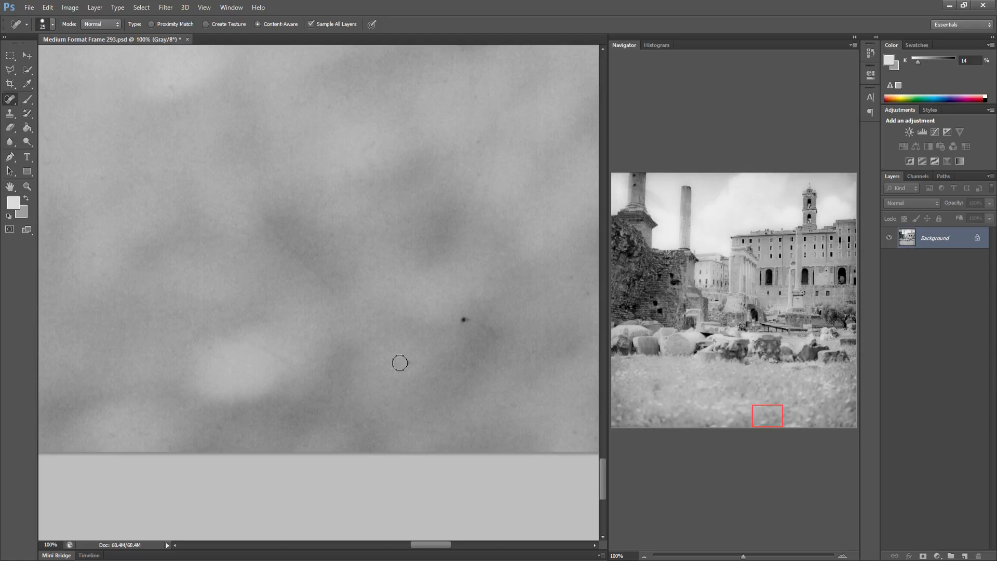
pyautogui.click(464, 319)
# Heal the specks and faint marks in and above the large bright area touching the bottom edge in the photo's right half
pyautogui.moveTo(456, 375); pyautogui.dragTo(218, 392)
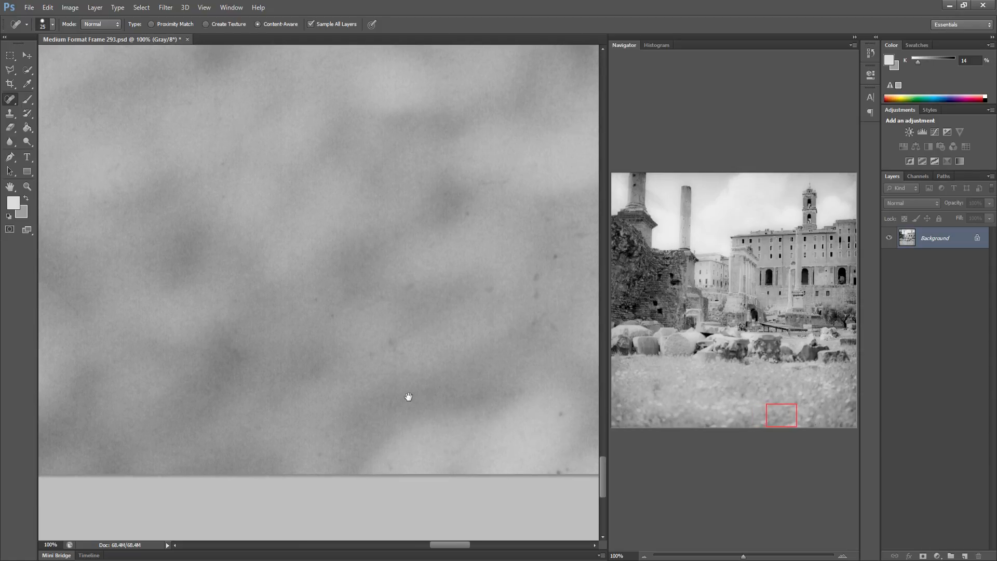
pyautogui.moveTo(412, 395); pyautogui.dragTo(327, 396)
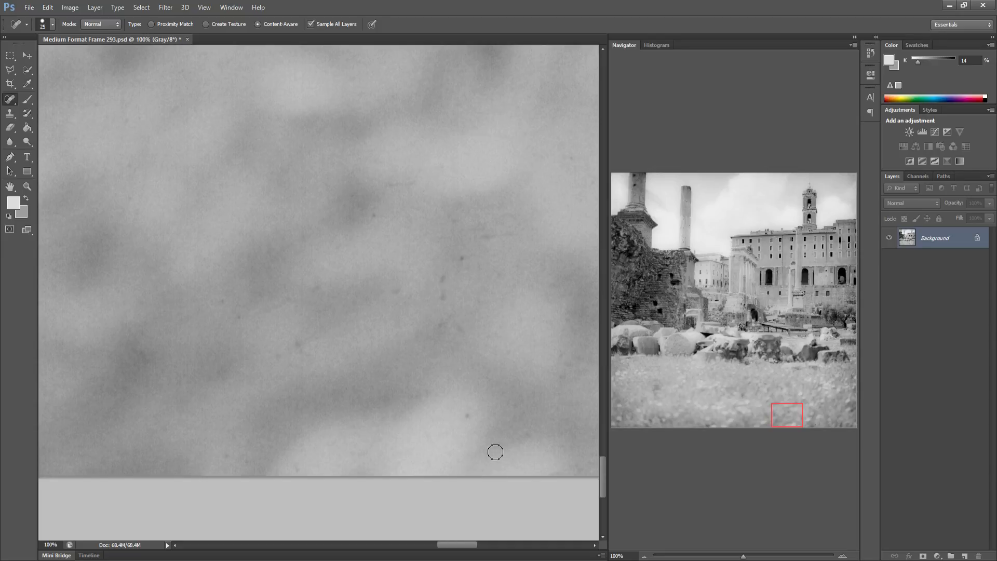
pyautogui.click(468, 416)
pyautogui.moveTo(273, 355)
pyautogui.mouseDown()
pyautogui.moveTo(292, 344)
pyautogui.moveTo(318, 348)
pyautogui.mouseUp()
pyautogui.click(462, 258)
pyautogui.moveTo(437, 331); pyautogui.dragTo(468, 330)
pyautogui.moveTo(472, 236); pyautogui.dragTo(512, 223)
# Heal the small dark specks around and below the slanted bright patch toward the right of the bottom edge
pyautogui.moveTo(410, 331)
pyautogui.mouseDown()
pyautogui.moveTo(426, 329)
pyautogui.moveTo(200, 314)
pyautogui.mouseUp()
pyautogui.click(394, 289)
pyautogui.moveTo(319, 305); pyautogui.dragTo(200, 306)
pyautogui.moveTo(227, 340)
pyautogui.mouseDown()
pyautogui.moveTo(220, 326)
pyautogui.moveTo(228, 358)
pyautogui.mouseUp()
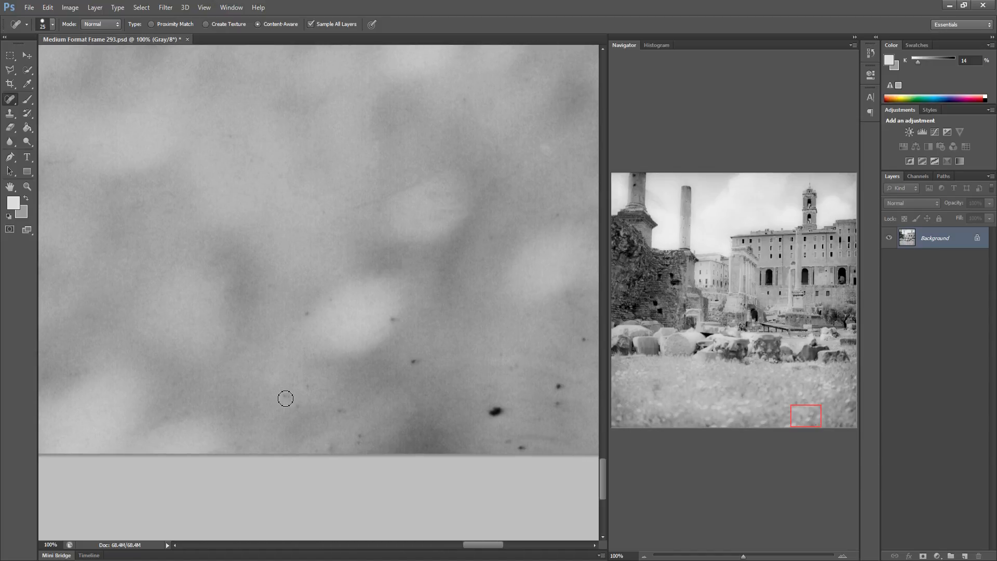
pyautogui.click(308, 386)
pyautogui.click(340, 408)
pyautogui.click(297, 406)
pyautogui.click(393, 319)
pyautogui.click(413, 361)
# Heal the large dark blob and the nearby specks in the grass just above the bottom edge
pyautogui.moveTo(332, 450); pyautogui.dragTo(375, 419)
pyautogui.moveTo(490, 410)
pyautogui.mouseDown()
pyautogui.moveTo(503, 396)
pyautogui.moveTo(519, 402)
pyautogui.mouseUp()
pyautogui.click(557, 403)
pyautogui.click(560, 390)
pyautogui.moveTo(585, 347)
pyautogui.mouseDown()
pyautogui.moveTo(585, 334)
pyautogui.moveTo(574, 333)
pyautogui.mouseUp()
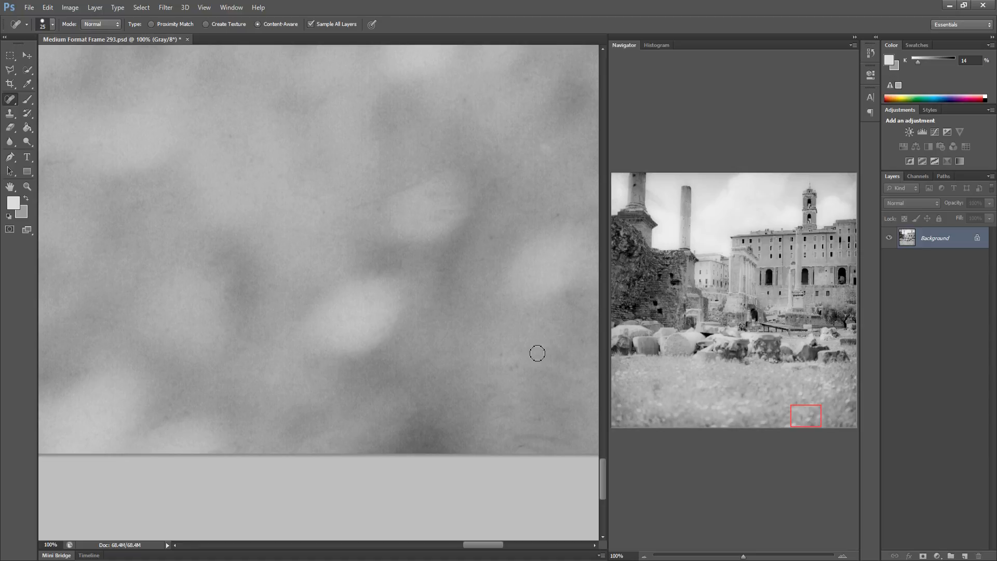
pyautogui.moveTo(498, 367); pyautogui.dragTo(523, 355)
pyautogui.click(502, 356)
# Heal the long winding hair mark running down to the bottom edge near the bottom-right corner, plus the specks to its right
pyautogui.moveTo(492, 390)
pyautogui.mouseDown()
pyautogui.moveTo(272, 399)
pyautogui.moveTo(340, 380)
pyautogui.mouseUp()
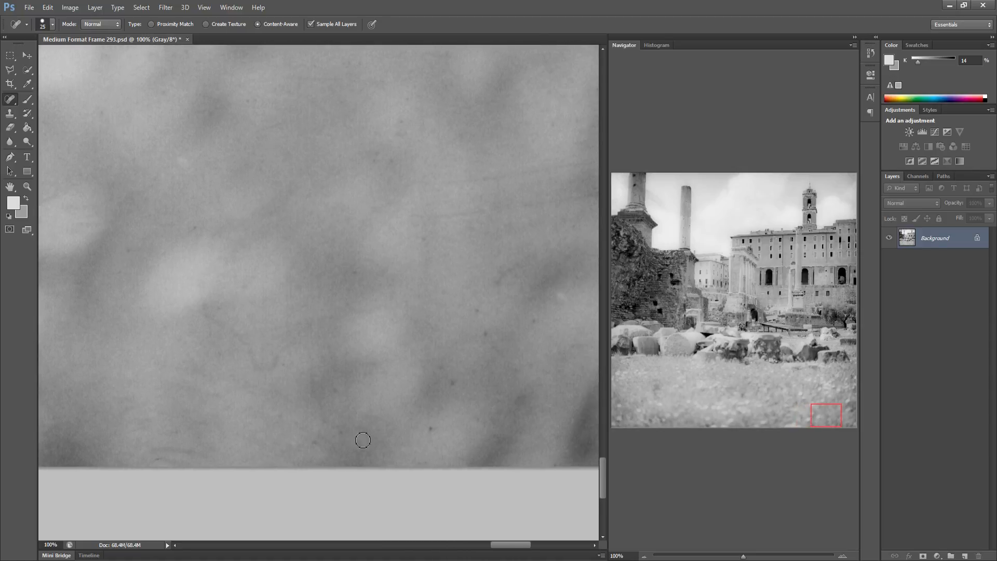
pyautogui.moveTo(218, 286)
pyautogui.mouseDown()
pyautogui.moveTo(222, 326)
pyautogui.moveTo(268, 364)
pyautogui.moveTo(306, 353)
pyautogui.moveTo(326, 420)
pyautogui.moveTo(293, 466)
pyautogui.mouseUp()
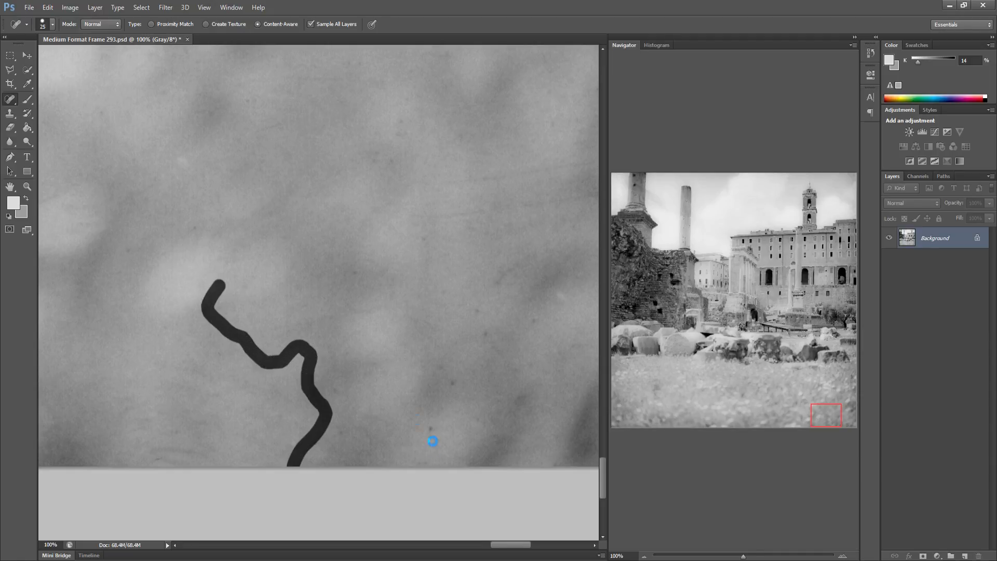
pyautogui.moveTo(456, 381)
pyautogui.mouseDown()
pyautogui.moveTo(443, 366)
pyautogui.moveTo(485, 338)
pyautogui.moveTo(476, 300)
pyautogui.moveTo(514, 263)
pyautogui.mouseUp()
pyautogui.moveTo(372, 151); pyautogui.dragTo(400, 165)
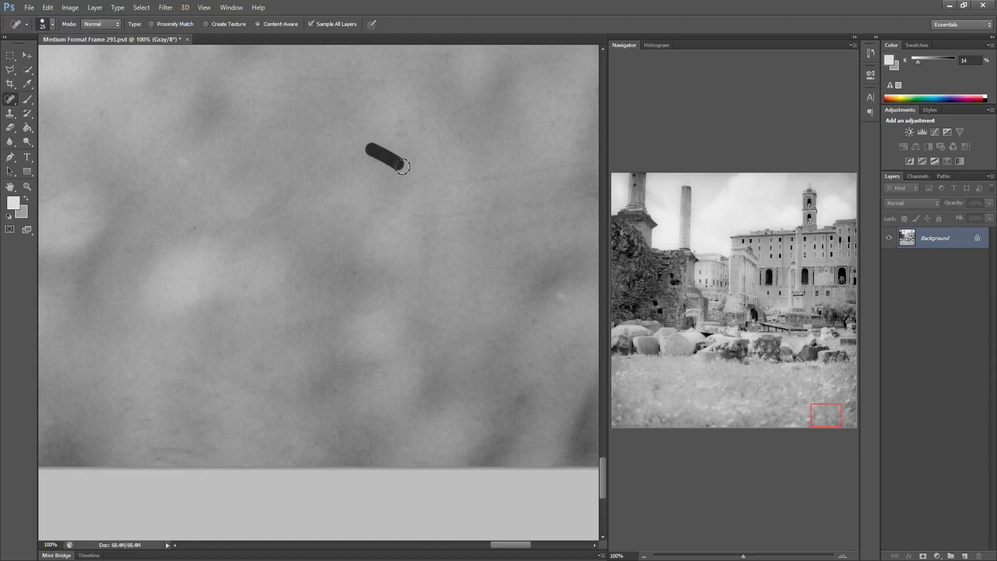
pyautogui.click(420, 224)
pyautogui.moveTo(342, 295); pyautogui.dragTo(367, 288)
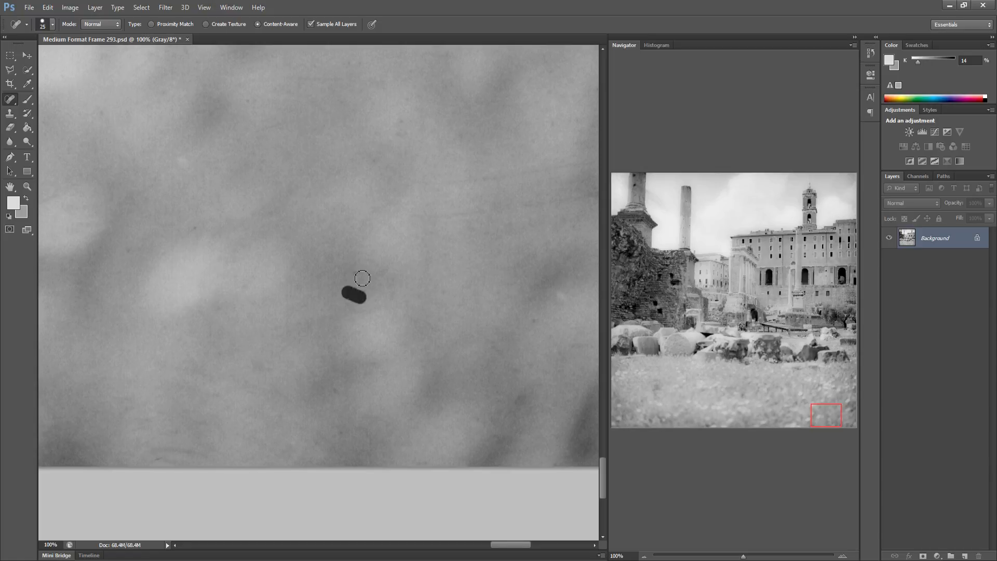
pyautogui.click(538, 316)
pyautogui.moveTo(497, 402); pyautogui.dragTo(292, 404)
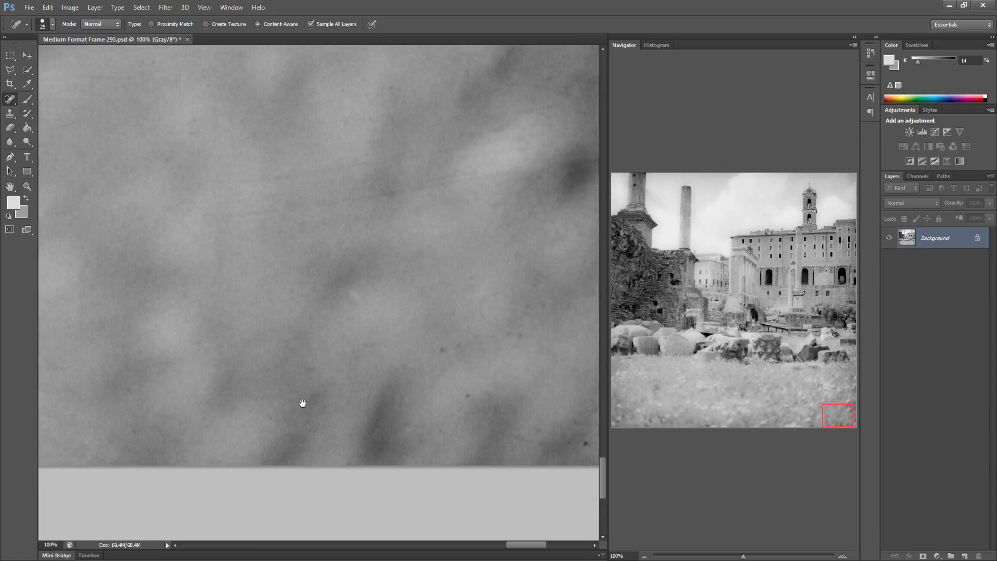
# Heal the remaining dust specks in the bottom-right corner of the ruins photo, save the file and fit the whole image in view
pyautogui.moveTo(421, 429); pyautogui.dragTo(450, 430)
pyautogui.click(529, 335)
pyautogui.click(540, 431)
pyautogui.moveTo(534, 446); pyautogui.dragTo(338, 436)
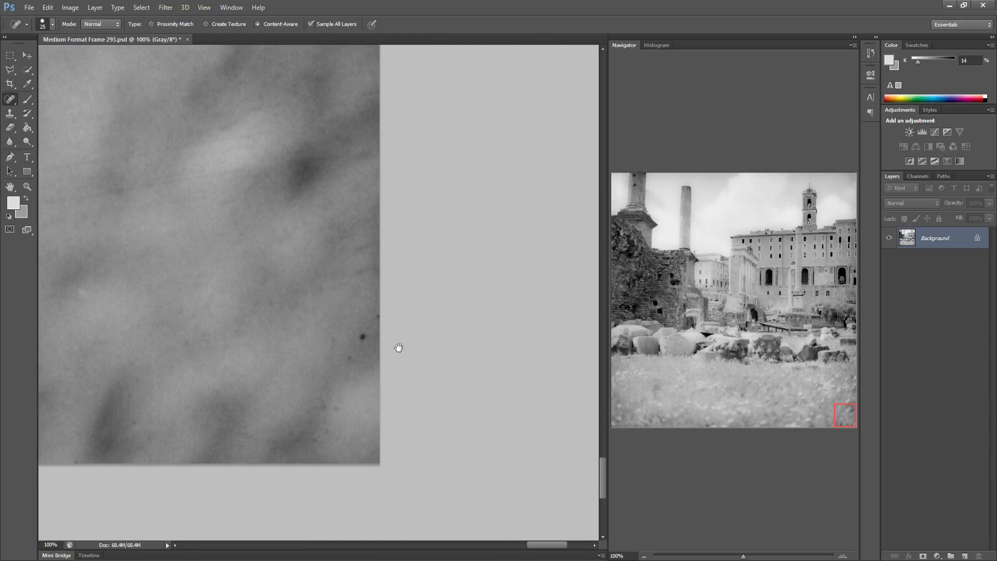
pyautogui.click(363, 338)
pyautogui.click(320, 414)
pyautogui.moveTo(377, 244); pyautogui.dragTo(347, 283)
pyautogui.hotkey('ctrl', 's')
pyautogui.hotkey('ctrl', '0')
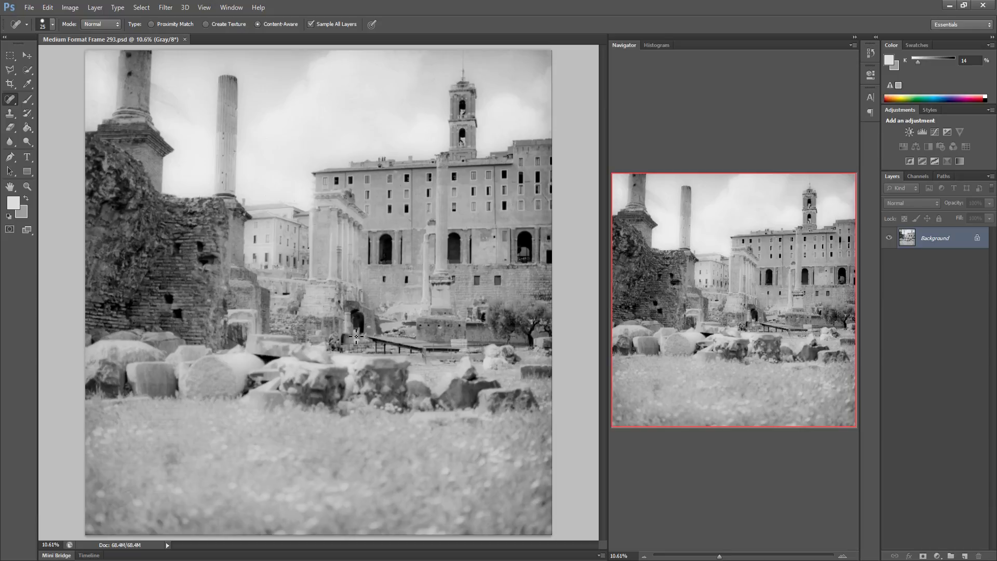
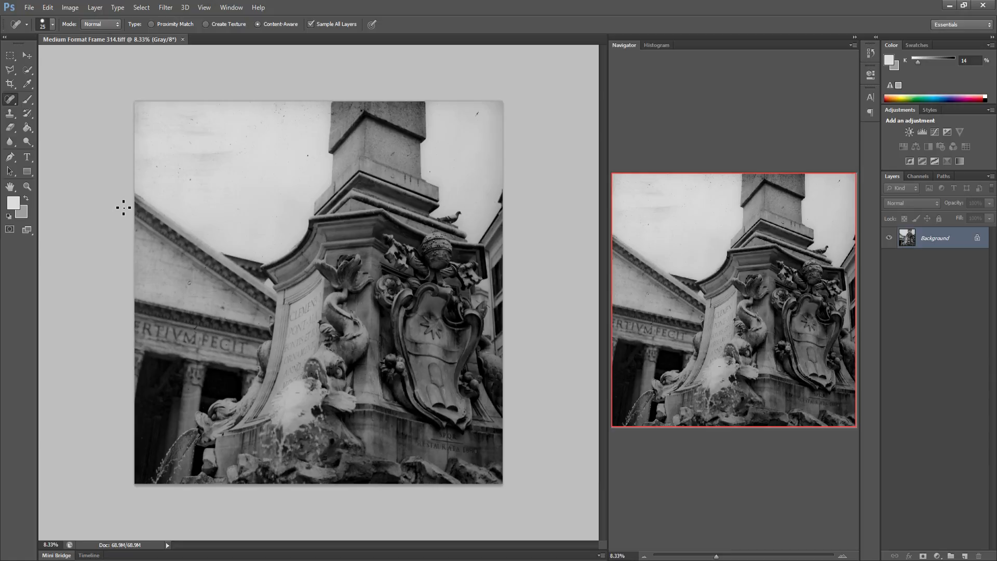
# Spot-heal the dust specks along the left edge and lower left of the fountain photo's top-left sky corner at 100% zoom
pyautogui.hotkey('ctrl', '1')
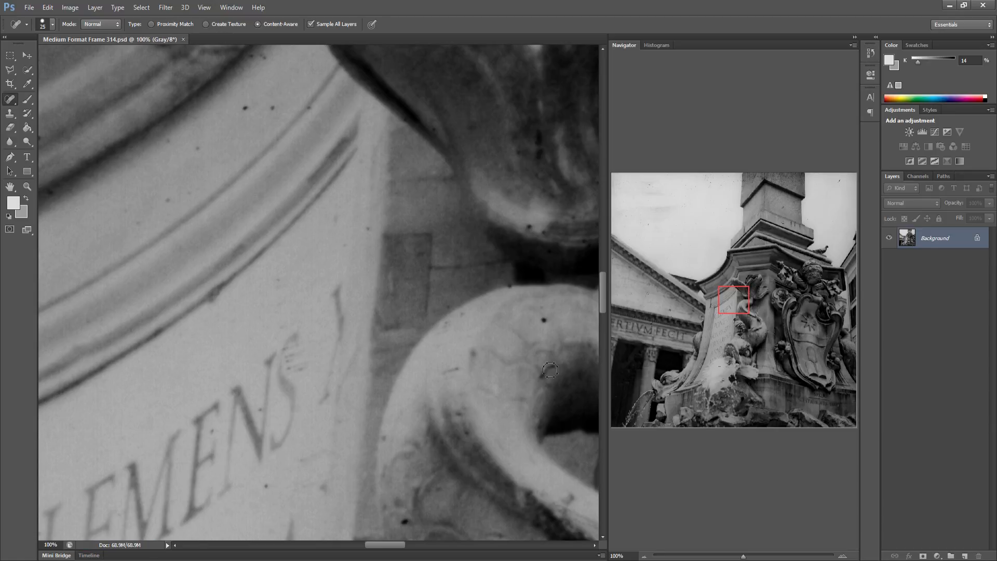
pyautogui.moveTo(630, 208); pyautogui.dragTo(618, 178)
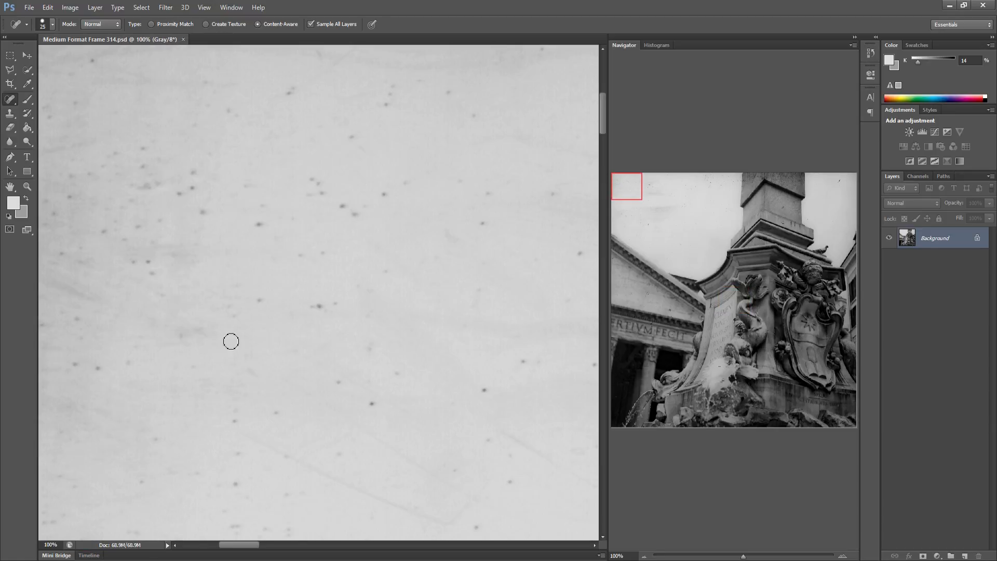
pyautogui.moveTo(155, 343); pyautogui.dragTo(208, 334)
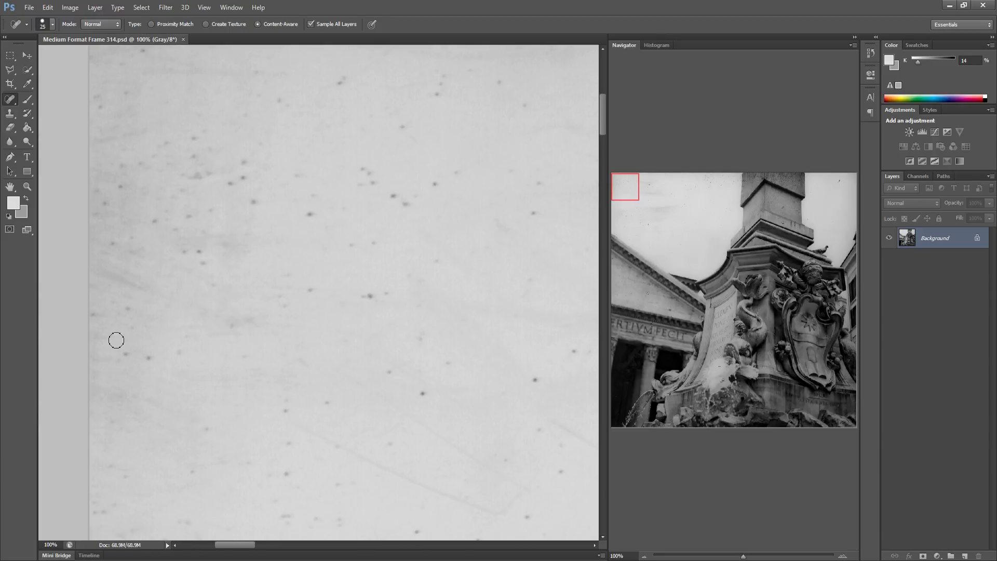
pyautogui.click(125, 355)
pyautogui.click(177, 346)
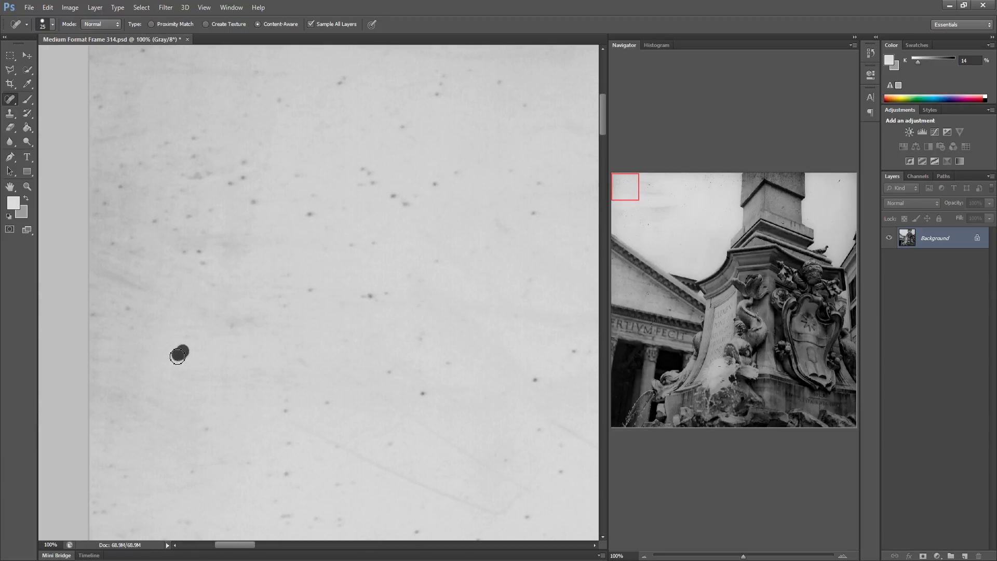
pyautogui.click(128, 318)
pyautogui.moveTo(102, 313); pyautogui.dragTo(83, 324)
pyautogui.click(201, 426)
pyautogui.click(190, 463)
pyautogui.click(282, 475)
pyautogui.click(289, 445)
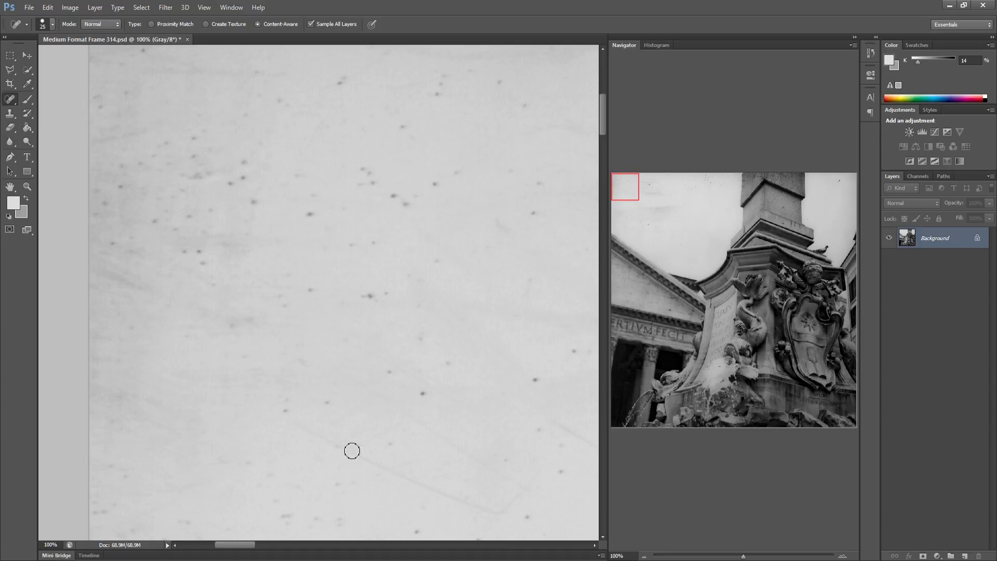
# Spot-heal the dust specks across the lower middle and lower right of the top-left sky section
pyautogui.click(332, 484)
pyautogui.moveTo(259, 512); pyautogui.dragTo(309, 517)
pyautogui.click(339, 523)
pyautogui.click(428, 530)
pyautogui.click(529, 519)
pyautogui.click(552, 476)
pyautogui.click(560, 437)
pyautogui.click(541, 432)
pyautogui.click(511, 464)
pyautogui.click(558, 470)
# Remove the dark specks from the middle right of the top-left sky section with the Spot Healing Brush
pyautogui.click(574, 351)
pyautogui.click(421, 394)
pyautogui.click(448, 363)
pyautogui.click(393, 370)
pyautogui.click(418, 298)
pyautogui.moveTo(362, 296); pyautogui.dragTo(405, 282)
pyautogui.click(424, 266)
pyautogui.click(481, 241)
pyautogui.click(501, 229)
pyautogui.moveTo(524, 272); pyautogui.dragTo(526, 312)
# Heal the specks in the upper right of this sky section and the small cluster near its centre
pyautogui.click(534, 184)
pyautogui.click(507, 170)
pyautogui.click(524, 108)
pyautogui.click(496, 78)
pyautogui.moveTo(452, 72); pyautogui.dragTo(427, 114)
pyautogui.click(465, 71)
pyautogui.click(405, 128)
pyautogui.moveTo(462, 171); pyautogui.dragTo(396, 210)
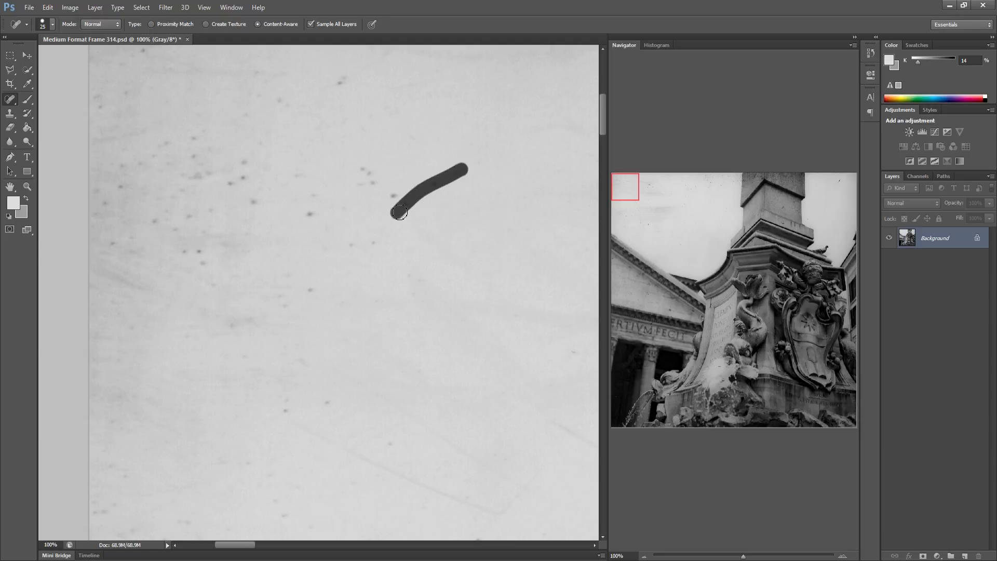
pyautogui.moveTo(362, 164)
pyautogui.mouseDown()
pyautogui.moveTo(378, 186)
pyautogui.moveTo(369, 181)
pyautogui.mouseUp()
pyautogui.moveTo(356, 239); pyautogui.dragTo(354, 251)
pyautogui.click(374, 237)
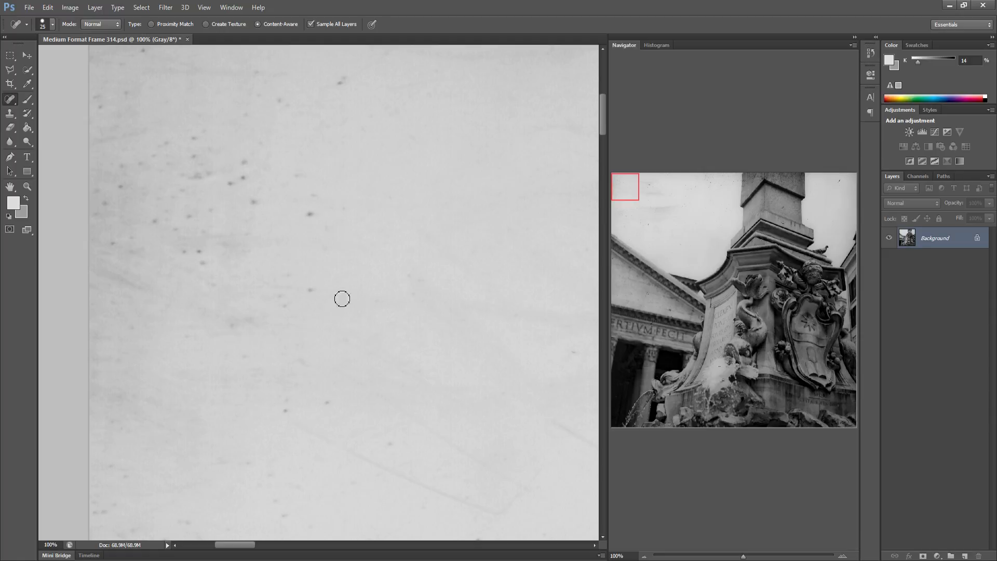
# Spot-heal the isolated specks just below and beside the centre of this sky section
pyautogui.click(315, 289)
pyautogui.click(279, 299)
pyautogui.moveTo(282, 306); pyautogui.dragTo(291, 305)
pyautogui.click(299, 396)
pyautogui.click(283, 410)
pyautogui.click(287, 411)
pyautogui.click(321, 400)
pyautogui.moveTo(318, 398); pyautogui.dragTo(342, 396)
# Clean up the remaining specks along the lower part of this sky section, through to the photo's left edge
pyautogui.click(392, 458)
pyautogui.moveTo(397, 440); pyautogui.dragTo(383, 445)
pyautogui.click(277, 507)
pyautogui.moveTo(279, 511); pyautogui.dragTo(294, 512)
pyautogui.click(275, 497)
pyautogui.click(183, 520)
pyautogui.moveTo(124, 471); pyautogui.dragTo(93, 468)
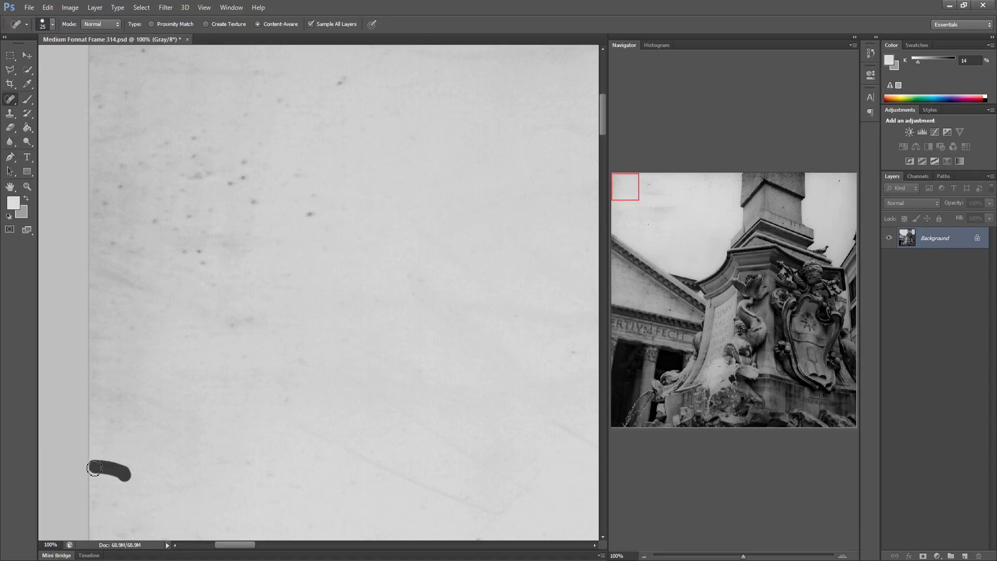
# Heal the dense group of dark specks in the upper left of the sky and the larger spots to its right
pyautogui.click(198, 263)
pyautogui.moveTo(198, 240)
pyautogui.mouseDown()
pyautogui.moveTo(209, 214)
pyautogui.moveTo(167, 232)
pyautogui.moveTo(160, 220)
pyautogui.moveTo(200, 180)
pyautogui.moveTo(257, 155)
pyautogui.mouseUp()
pyautogui.click(171, 201)
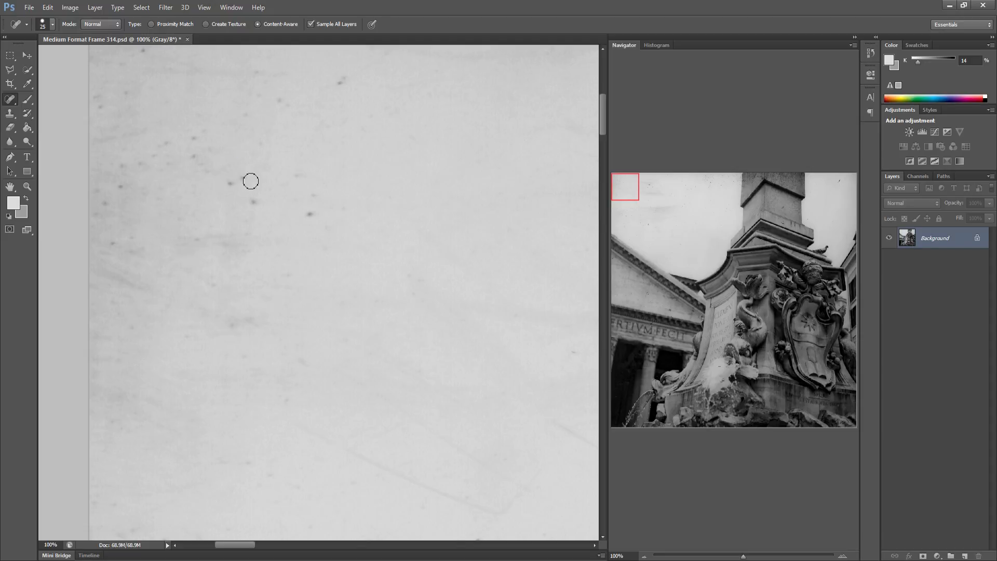
pyautogui.moveTo(220, 185); pyautogui.dragTo(250, 174)
pyautogui.moveTo(256, 212)
pyautogui.mouseDown()
pyautogui.moveTo(262, 192)
pyautogui.moveTo(305, 174)
pyautogui.moveTo(304, 218)
pyautogui.mouseUp()
pyautogui.click(312, 197)
pyautogui.moveTo(238, 115); pyautogui.dragTo(268, 61)
pyautogui.moveTo(327, 84); pyautogui.dragTo(339, 83)
# Brush away the rest of the speck cluster near the photo's left edge, including the faint marks below and above it
pyautogui.moveTo(205, 134)
pyautogui.mouseDown()
pyautogui.moveTo(162, 145)
pyautogui.moveTo(124, 186)
pyautogui.mouseUp()
pyautogui.moveTo(260, 166); pyautogui.dragTo(274, 162)
pyautogui.moveTo(126, 163)
pyautogui.mouseDown()
pyautogui.moveTo(103, 195)
pyautogui.moveTo(127, 240)
pyautogui.mouseUp()
pyautogui.moveTo(92, 209); pyautogui.dragTo(110, 212)
pyautogui.moveTo(193, 222)
pyautogui.mouseDown()
pyautogui.moveTo(154, 196)
pyautogui.moveTo(253, 244)
pyautogui.mouseUp()
pyautogui.click(155, 195)
pyautogui.click(183, 244)
pyautogui.moveTo(222, 280); pyautogui.dragTo(210, 282)
pyautogui.moveTo(229, 328); pyautogui.dragTo(258, 323)
pyautogui.click(244, 347)
pyautogui.moveTo(89, 104); pyautogui.dragTo(107, 100)
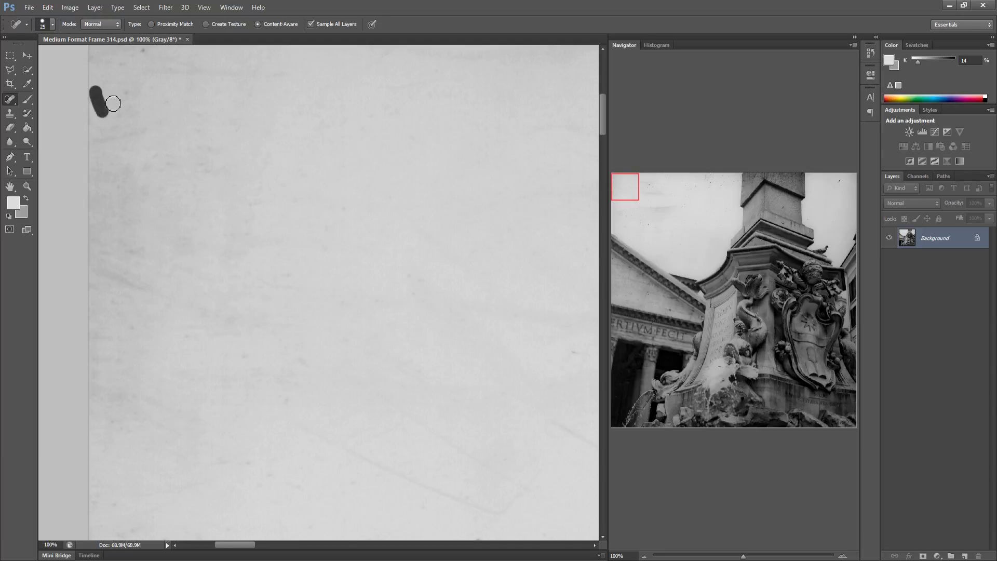
pyautogui.click(128, 89)
# Check the photo's top-left corner for leftovers and heal the specks in the lower part of the adjoining sky section
pyautogui.moveTo(213, 149); pyautogui.dragTo(173, 205)
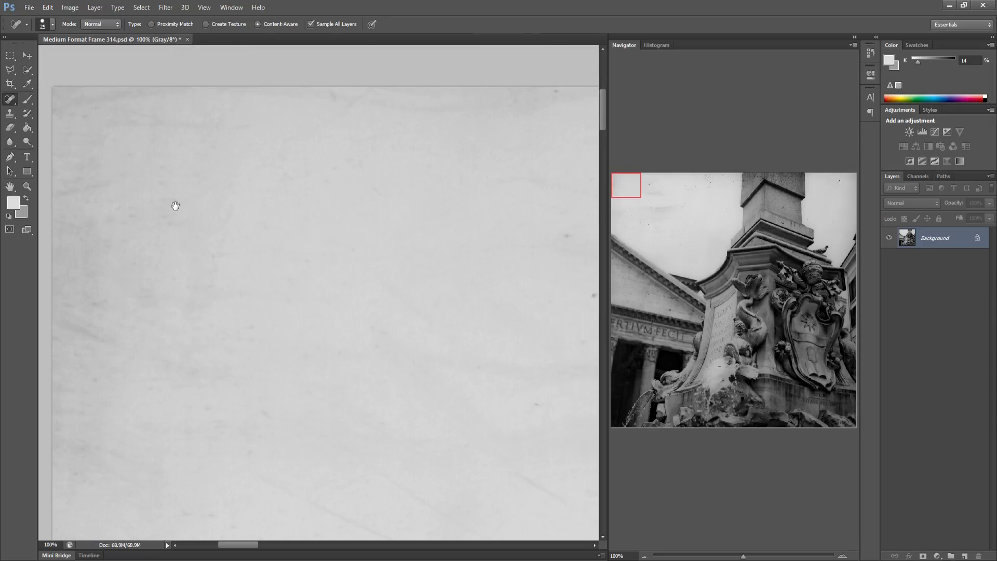
pyautogui.moveTo(323, 113)
pyautogui.mouseDown()
pyautogui.moveTo(332, 98)
pyautogui.moveTo(340, 107)
pyautogui.mouseUp()
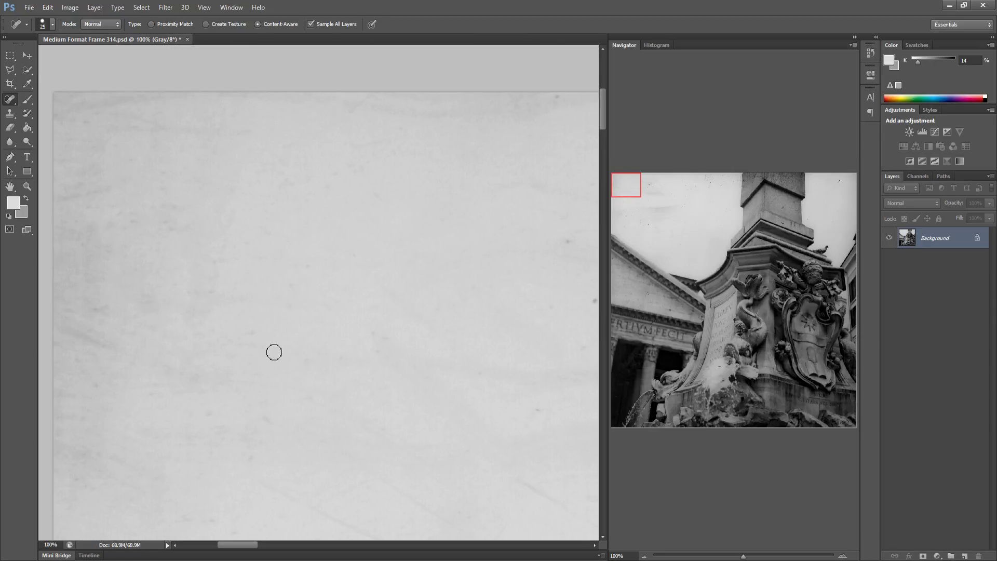
pyautogui.click(250, 454)
pyautogui.moveTo(316, 394); pyautogui.dragTo(200, 390)
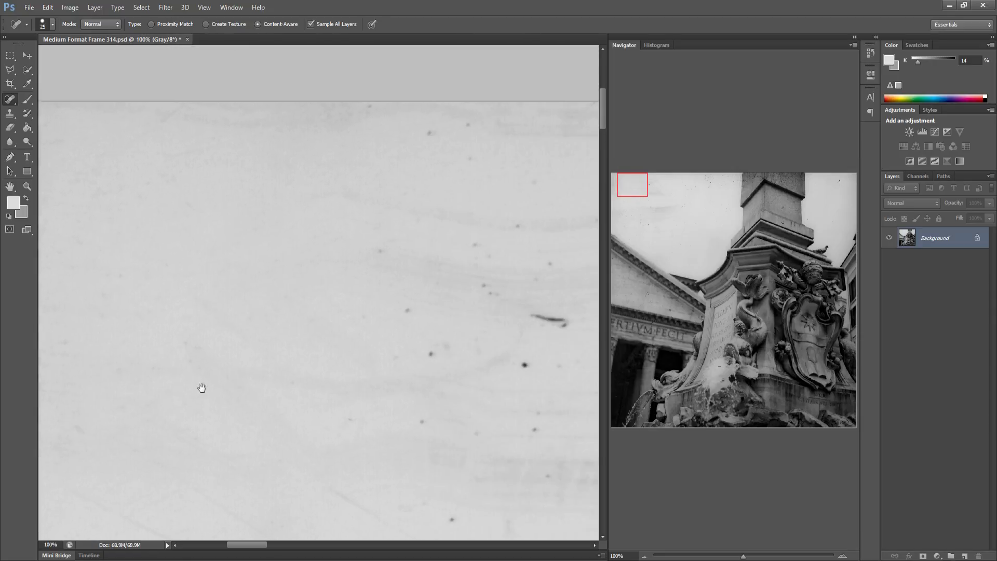
pyautogui.click(296, 502)
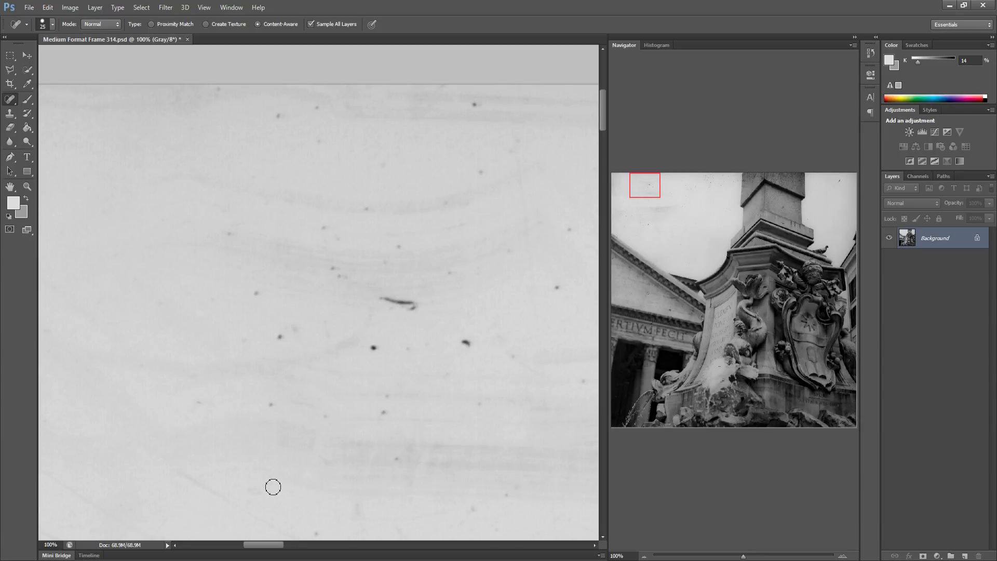
pyautogui.click(272, 486)
pyautogui.click(318, 532)
pyautogui.click(312, 535)
pyautogui.moveTo(356, 512); pyautogui.dragTo(367, 500)
pyautogui.click(395, 459)
# Heal the short dark hair-shaped mark and the dark specks just below it in the sky
pyautogui.click(279, 335)
pyautogui.click(242, 342)
pyautogui.moveTo(287, 329)
pyautogui.mouseDown()
pyautogui.moveTo(311, 322)
pyautogui.moveTo(332, 338)
pyautogui.moveTo(398, 344)
pyautogui.mouseUp()
pyautogui.moveTo(411, 305); pyautogui.dragTo(375, 303)
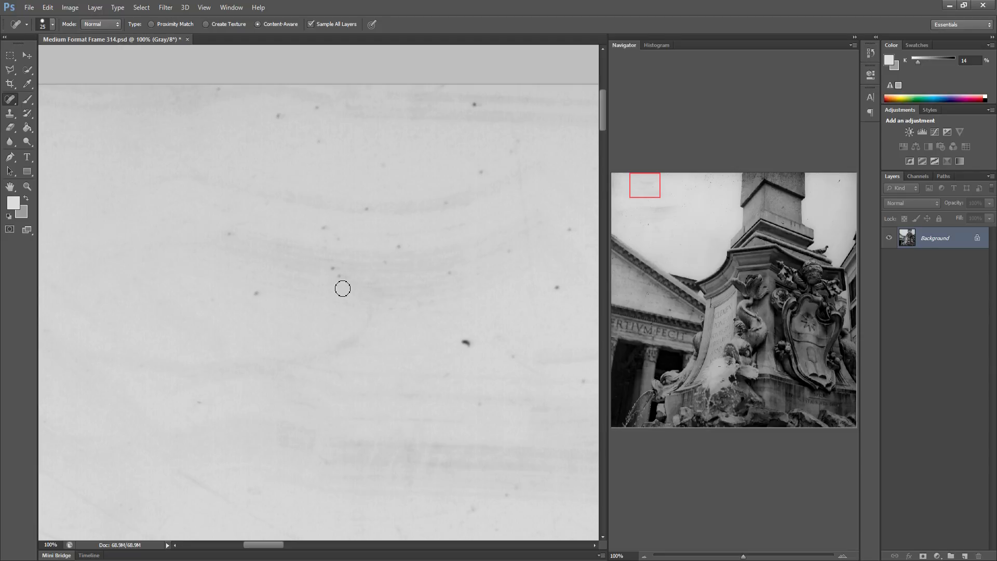
# Spot-heal the specks around the removed hair mark, including the large dark spot to its right and those below it
pyautogui.moveTo(331, 266); pyautogui.dragTo(337, 274)
pyautogui.moveTo(322, 227); pyautogui.dragTo(334, 229)
pyautogui.moveTo(402, 245); pyautogui.dragTo(402, 246)
pyautogui.moveTo(382, 263); pyautogui.dragTo(389, 264)
pyautogui.moveTo(418, 303); pyautogui.dragTo(432, 304)
pyautogui.moveTo(459, 345); pyautogui.dragTo(510, 352)
pyautogui.moveTo(461, 347); pyautogui.dragTo(465, 345)
pyautogui.moveTo(447, 380); pyautogui.dragTo(466, 377)
pyautogui.moveTo(476, 404); pyautogui.dragTo(477, 406)
pyautogui.click(476, 440)
pyautogui.moveTo(466, 506); pyautogui.dragTo(525, 480)
# Remove the specks in the upper part of this sky section, close to the photo's top edge
pyautogui.click(439, 300)
pyautogui.moveTo(318, 109); pyautogui.dragTo(315, 111)
pyautogui.moveTo(384, 169); pyautogui.dragTo(383, 170)
pyautogui.moveTo(479, 171); pyautogui.dragTo(479, 170)
pyautogui.moveTo(517, 140); pyautogui.dragTo(516, 143)
pyautogui.click(474, 104)
# Move right along the sky and heal the scattered specks in the middle and lower part of the section
pyautogui.moveTo(454, 240); pyautogui.dragTo(245, 222)
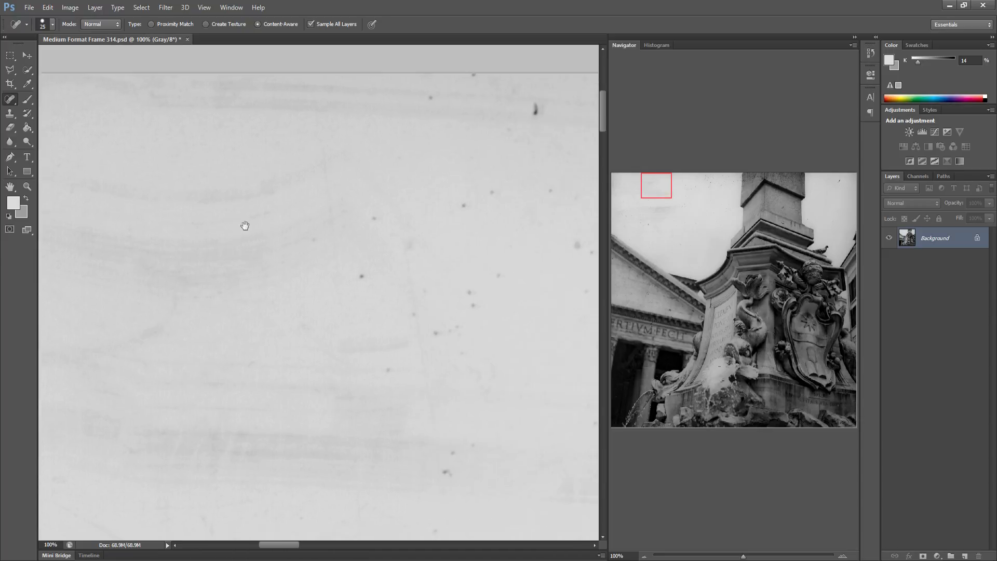
pyautogui.moveTo(326, 274); pyautogui.dragTo(327, 272)
pyautogui.moveTo(332, 207); pyautogui.dragTo(348, 209)
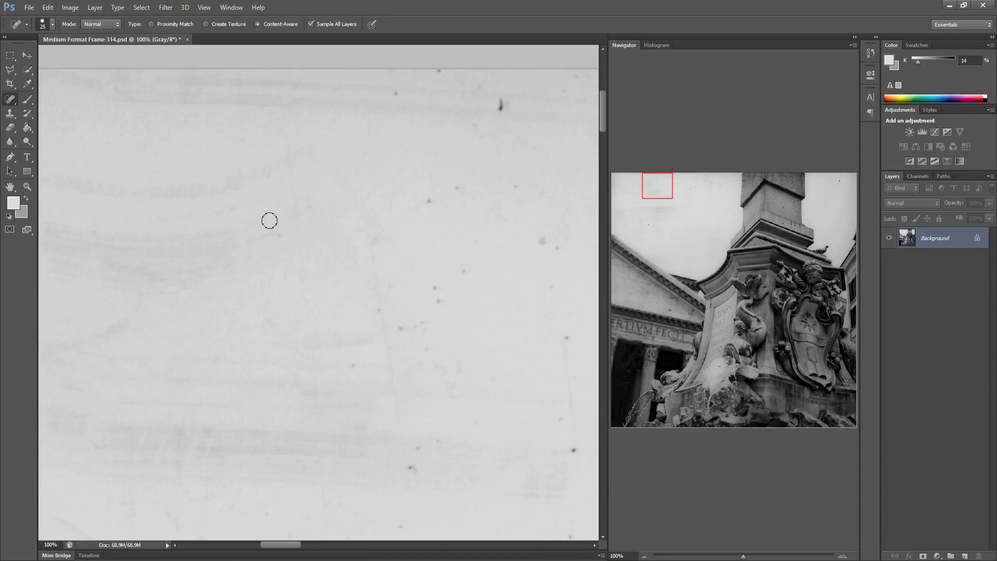
pyautogui.moveTo(274, 229); pyautogui.dragTo(299, 227)
pyautogui.moveTo(356, 366); pyautogui.dragTo(358, 366)
pyautogui.moveTo(432, 287); pyautogui.dragTo(441, 310)
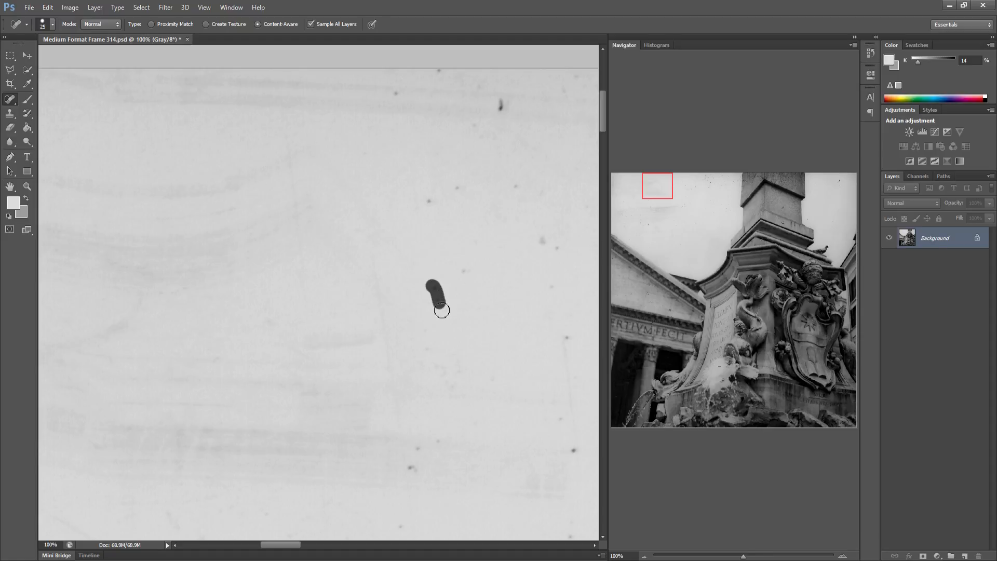
pyautogui.click(463, 268)
pyautogui.click(424, 203)
pyautogui.moveTo(454, 192); pyautogui.dragTo(460, 185)
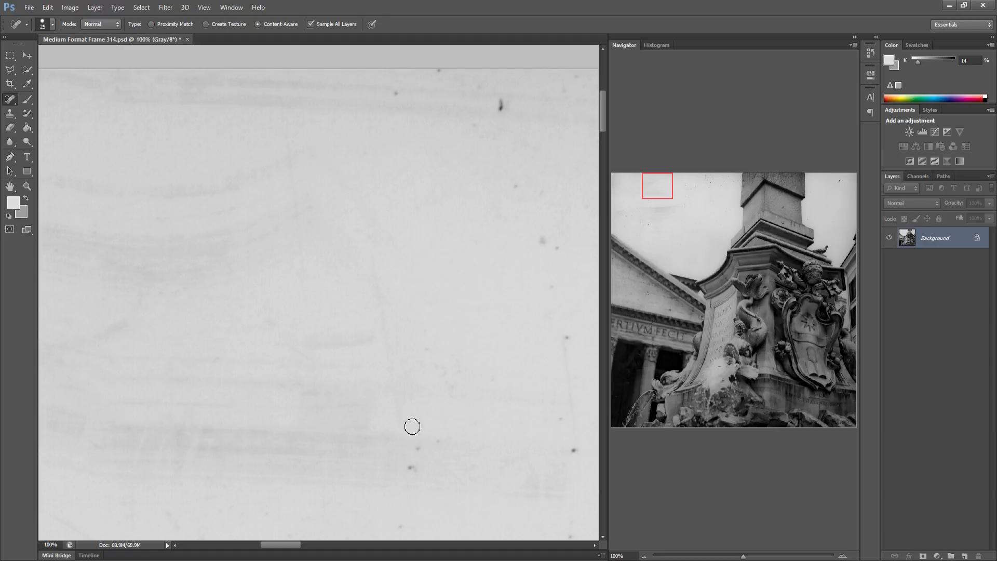
pyautogui.moveTo(415, 446)
pyautogui.mouseDown()
pyautogui.moveTo(432, 442)
pyautogui.moveTo(311, 461)
pyautogui.moveTo(249, 450)
pyautogui.mouseUp()
pyautogui.click(408, 468)
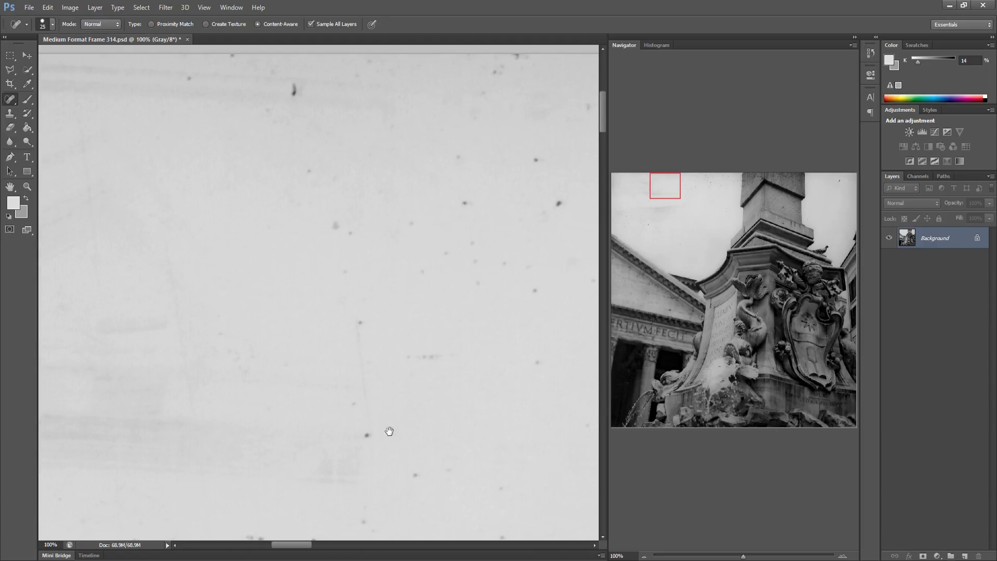
# Heal the specks and the thin vertical scratch in the next sky section, plus the dark elongated mark near the top edge
pyautogui.moveTo(332, 429); pyautogui.dragTo(355, 429)
pyautogui.moveTo(334, 404); pyautogui.dragTo(345, 396)
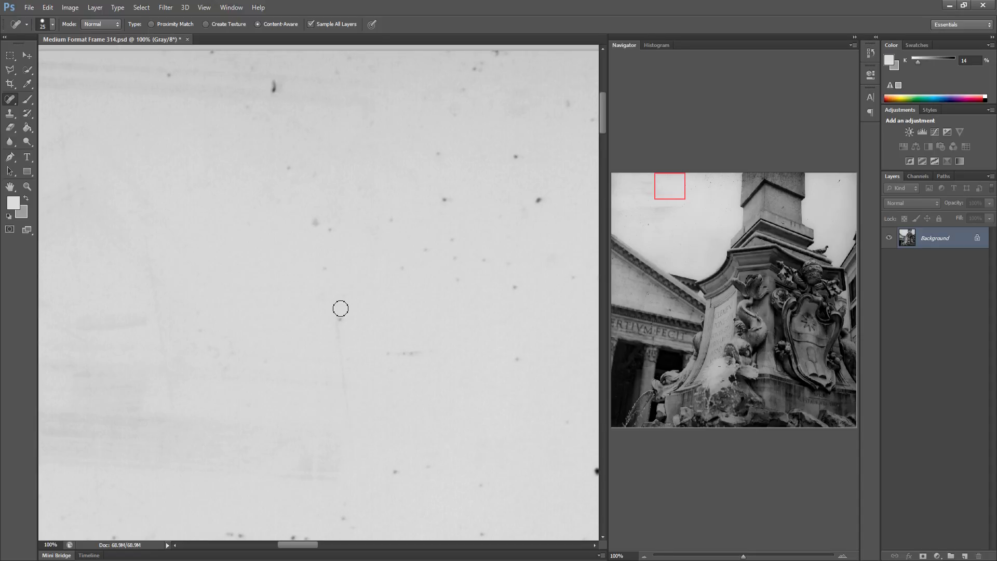
pyautogui.moveTo(342, 306)
pyautogui.mouseDown()
pyautogui.moveTo(340, 343)
pyautogui.moveTo(361, 374)
pyautogui.moveTo(423, 347)
pyautogui.mouseUp()
pyautogui.click(343, 519)
pyautogui.moveTo(333, 229); pyautogui.dragTo(333, 229)
pyautogui.moveTo(313, 180); pyautogui.dragTo(307, 151)
pyautogui.moveTo(272, 83); pyautogui.dragTo(274, 91)
pyautogui.click(169, 75)
pyautogui.moveTo(207, 55); pyautogui.dragTo(259, 65)
# Spot-heal the central speck cluster and the large dark spots in the sky section farther right
pyautogui.moveTo(345, 234); pyautogui.dragTo(282, 244)
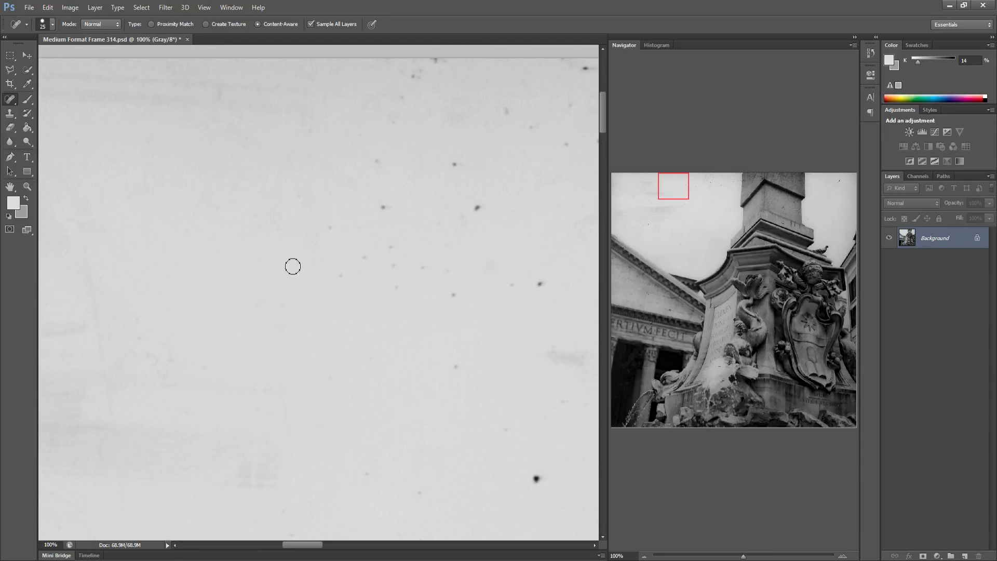
pyautogui.moveTo(355, 256)
pyautogui.mouseDown()
pyautogui.moveTo(391, 244)
pyautogui.moveTo(396, 289)
pyautogui.moveTo(452, 293)
pyautogui.mouseUp()
pyautogui.moveTo(448, 360); pyautogui.dragTo(460, 365)
pyautogui.moveTo(531, 482); pyautogui.dragTo(536, 478)
pyautogui.moveTo(419, 487); pyautogui.dragTo(432, 503)
pyautogui.moveTo(367, 473); pyautogui.dragTo(367, 474)
pyautogui.click(539, 289)
pyautogui.moveTo(454, 256); pyautogui.dragTo(447, 264)
pyautogui.click(478, 206)
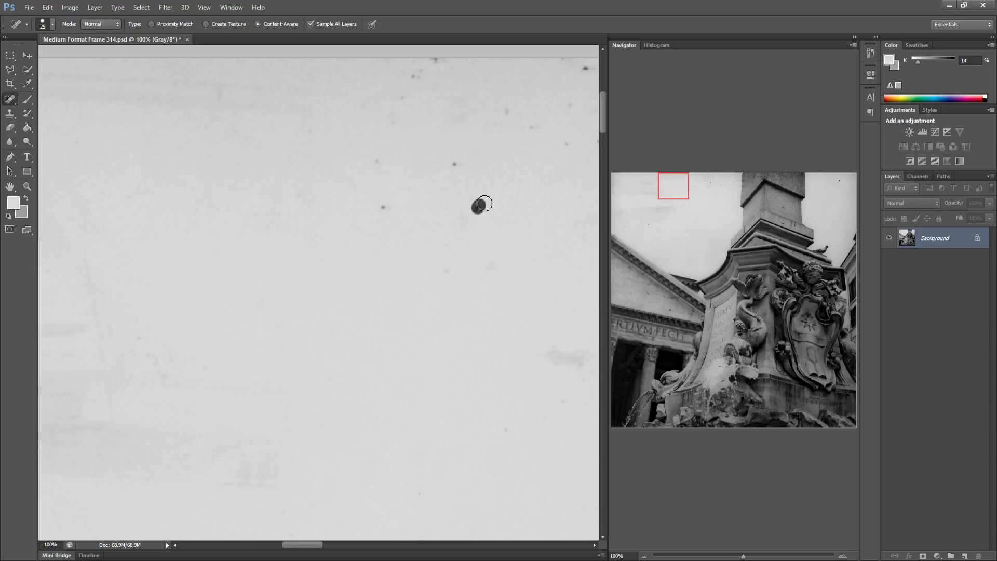
# Heal the remaining specks above the cleaned cluster, up to the photo's top edge
pyautogui.click(385, 209)
pyautogui.moveTo(369, 157); pyautogui.dragTo(385, 163)
pyautogui.click(455, 164)
pyautogui.click(404, 95)
pyautogui.click(412, 76)
pyautogui.click(432, 62)
# Remove the specks near the photo's top edge while continuing right across the sky toward the obelisk base
pyautogui.moveTo(295, 113); pyautogui.dragTo(328, 134)
pyautogui.moveTo(503, 104); pyautogui.dragTo(538, 123)
pyautogui.click(564, 144)
pyautogui.click(570, 106)
pyautogui.moveTo(482, 171)
pyautogui.mouseDown()
pyautogui.moveTo(407, 183)
pyautogui.moveTo(445, 184)
pyautogui.mouseUp()
pyautogui.moveTo(482, 115); pyautogui.dragTo(492, 114)
pyautogui.moveTo(516, 115); pyautogui.dragTo(528, 111)
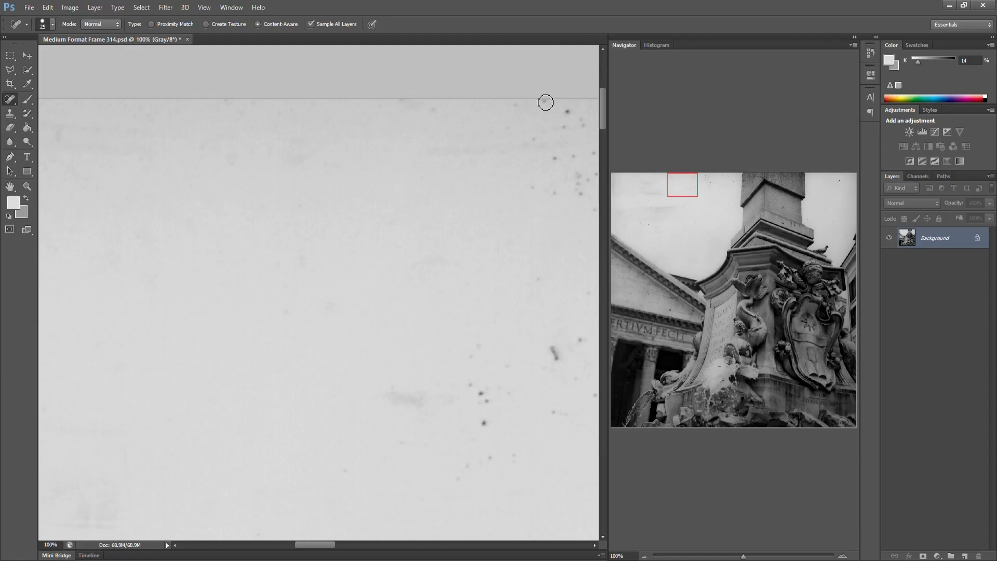
# Spot-heal the scattered dust specks just below the photo's top edge in the current sky section
pyautogui.click(566, 109)
pyautogui.click(533, 139)
pyautogui.click(555, 158)
pyautogui.click(574, 156)
pyautogui.moveTo(575, 174); pyautogui.dragTo(579, 188)
pyautogui.click(594, 152)
# Heal the lower speck cluster in this sky section, including the faint horizontal gray smudge beside it
pyautogui.click(478, 347)
pyautogui.click(470, 381)
pyautogui.click(483, 423)
pyautogui.click(491, 458)
pyautogui.moveTo(561, 405); pyautogui.dragTo(542, 419)
pyautogui.moveTo(387, 388); pyautogui.dragTo(453, 396)
pyautogui.click(478, 393)
pyautogui.click(471, 354)
pyautogui.moveTo(393, 404); pyautogui.dragTo(423, 402)
# Remove the short elongated dark mark and the specks around it in the adjoining sky section
pyautogui.moveTo(463, 377); pyautogui.dragTo(284, 352)
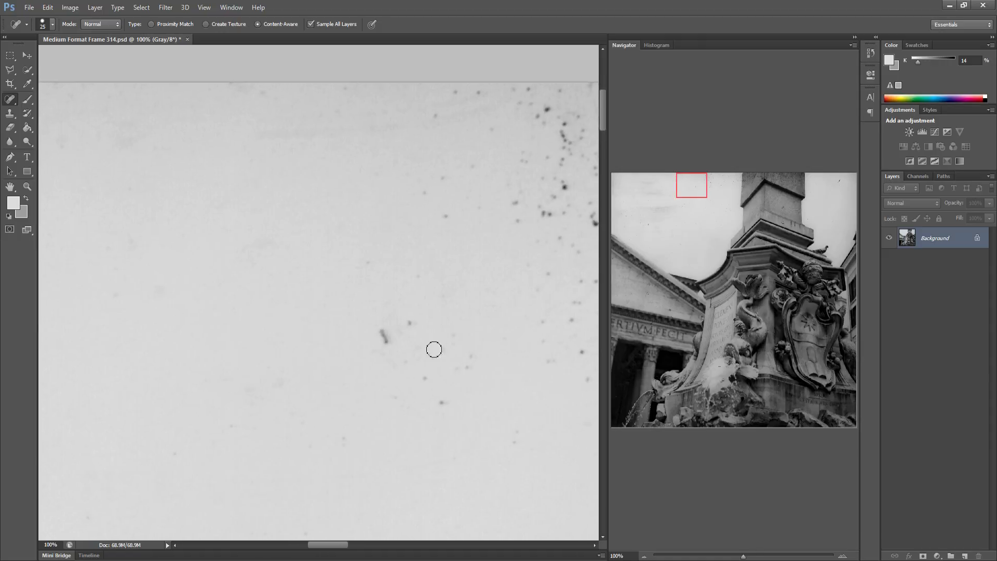
pyautogui.moveTo(413, 383)
pyautogui.mouseDown()
pyautogui.moveTo(474, 356)
pyautogui.moveTo(477, 344)
pyautogui.mouseUp()
pyautogui.moveTo(372, 319); pyautogui.dragTo(384, 351)
pyautogui.moveTo(517, 427); pyautogui.dragTo(516, 451)
# Heal the faint isolated specks left of the dense dust cluster, up to the photo's top edge
pyautogui.moveTo(393, 315); pyautogui.dragTo(278, 323)
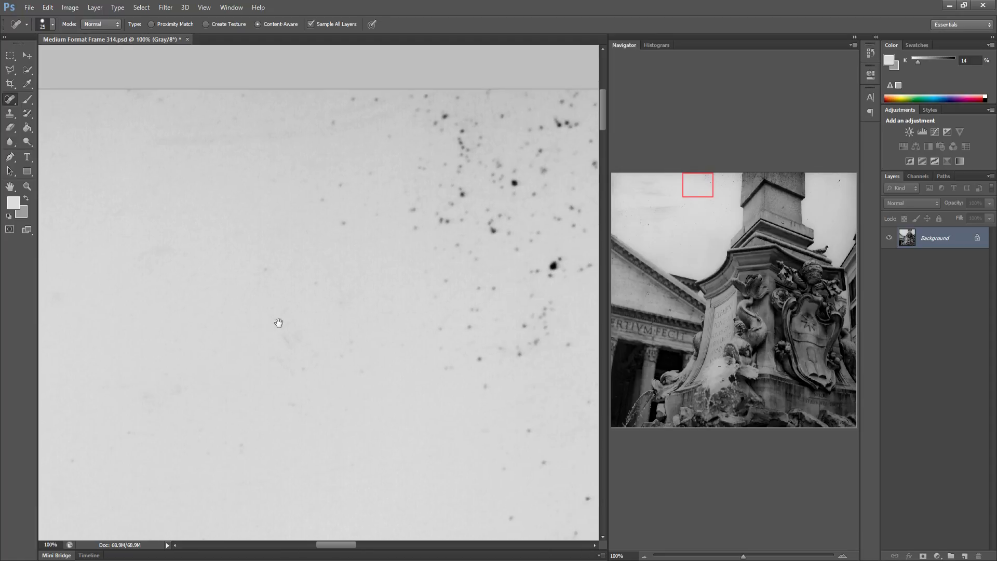
pyautogui.click(242, 266)
pyautogui.click(290, 276)
pyautogui.click(303, 197)
pyautogui.moveTo(319, 188); pyautogui.dragTo(331, 185)
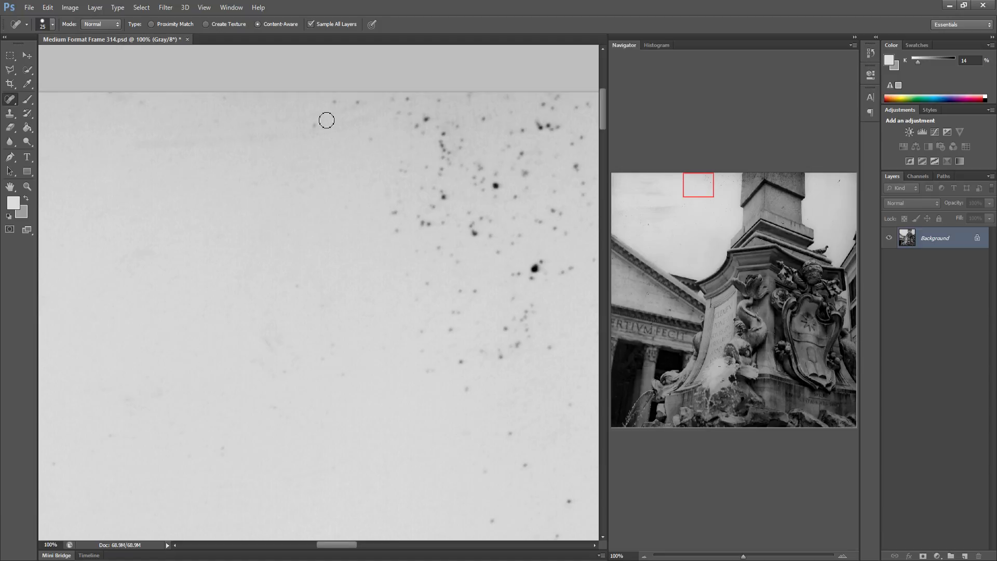
pyautogui.moveTo(110, 97); pyautogui.dragTo(147, 100)
pyautogui.moveTo(169, 150)
pyautogui.mouseDown()
pyautogui.moveTo(313, 133)
pyautogui.moveTo(357, 97)
pyautogui.mouseUp()
# Paint out the left half of the dense dust cluster below the photo's top edge, including its large dark spots
pyautogui.click(394, 102)
pyautogui.click(407, 99)
pyautogui.click(418, 125)
pyautogui.click(397, 229)
pyautogui.moveTo(415, 210)
pyautogui.mouseDown()
pyautogui.moveTo(451, 219)
pyautogui.moveTo(433, 208)
pyautogui.moveTo(443, 198)
pyautogui.moveTo(423, 191)
pyautogui.moveTo(440, 180)
pyautogui.mouseUp()
pyautogui.moveTo(437, 97)
pyautogui.mouseDown()
pyautogui.moveTo(476, 97)
pyautogui.moveTo(487, 118)
pyautogui.moveTo(441, 138)
pyautogui.moveTo(449, 156)
pyautogui.moveTo(465, 141)
pyautogui.moveTo(458, 130)
pyautogui.moveTo(454, 161)
pyautogui.moveTo(481, 171)
pyautogui.moveTo(480, 187)
pyautogui.moveTo(472, 173)
pyautogui.moveTo(497, 185)
pyautogui.moveTo(493, 202)
pyautogui.moveTo(488, 182)
pyautogui.moveTo(480, 218)
pyautogui.moveTo(493, 225)
pyautogui.moveTo(501, 262)
pyautogui.mouseUp()
pyautogui.click(470, 97)
pyautogui.click(483, 116)
pyautogui.click(485, 179)
pyautogui.moveTo(470, 213); pyautogui.dragTo(476, 250)
pyautogui.click(437, 248)
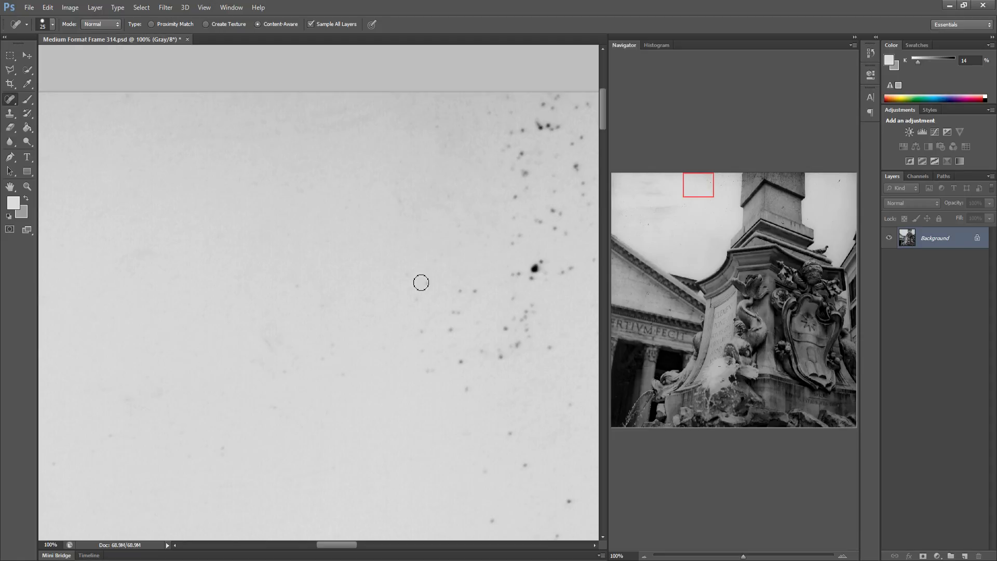
# Heal the group of specks below the largest black spot in this sky section
pyautogui.moveTo(419, 296); pyautogui.dragTo(418, 335)
pyautogui.moveTo(425, 370); pyautogui.dragTo(430, 374)
pyautogui.click(447, 332)
pyautogui.moveTo(449, 321)
pyautogui.mouseDown()
pyautogui.moveTo(465, 307)
pyautogui.moveTo(460, 289)
pyautogui.moveTo(474, 290)
pyautogui.mouseUp()
pyautogui.moveTo(464, 358)
pyautogui.mouseDown()
pyautogui.moveTo(484, 353)
pyautogui.moveTo(477, 378)
pyautogui.moveTo(516, 319)
pyautogui.moveTo(503, 356)
pyautogui.moveTo(525, 340)
pyautogui.moveTo(528, 313)
pyautogui.moveTo(531, 339)
pyautogui.mouseUp()
pyautogui.click(465, 390)
pyautogui.click(506, 328)
pyautogui.click(548, 347)
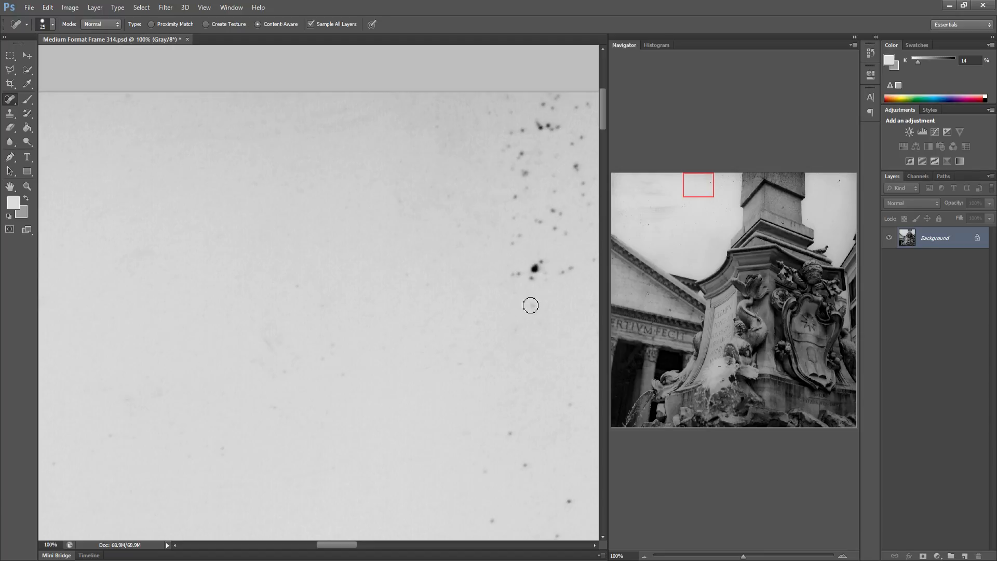
# Remove the largest black spot with its neighboring specks, plus the specks directly above it
pyautogui.moveTo(503, 265); pyautogui.dragTo(573, 261)
pyautogui.click(530, 270)
pyautogui.moveTo(514, 214)
pyautogui.mouseDown()
pyautogui.moveTo(563, 229)
pyautogui.moveTo(560, 213)
pyautogui.moveTo(527, 192)
pyautogui.moveTo(532, 174)
pyautogui.mouseUp()
pyautogui.click(548, 188)
pyautogui.moveTo(504, 143); pyautogui.dragTo(527, 151)
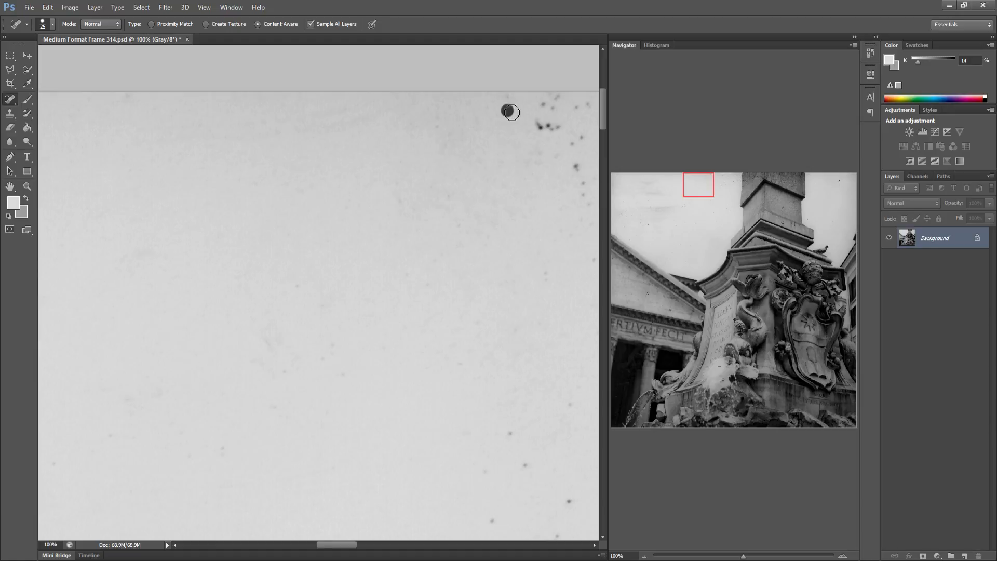
# Heal the remaining specks near the photo's top edge and the isolated dark specks lower in the same sky section
pyautogui.click(510, 112)
pyautogui.moveTo(542, 101)
pyautogui.mouseDown()
pyautogui.moveTo(544, 128)
pyautogui.moveTo(553, 125)
pyautogui.moveTo(558, 96)
pyautogui.mouseUp()
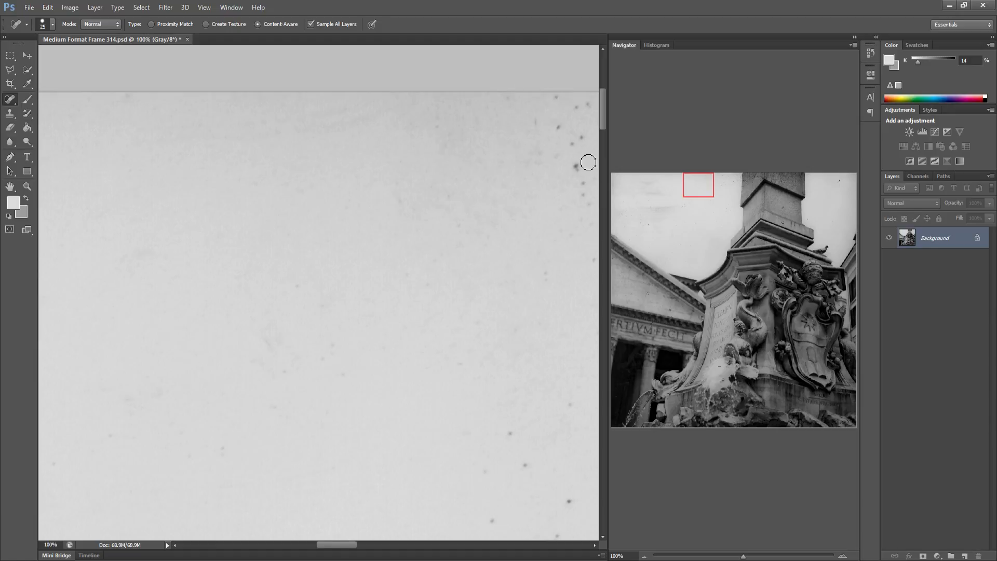
pyautogui.click(558, 126)
pyautogui.moveTo(577, 129)
pyautogui.mouseDown()
pyautogui.moveTo(541, 162)
pyautogui.moveTo(576, 172)
pyautogui.moveTo(586, 212)
pyautogui.mouseUp()
pyautogui.click(541, 155)
pyautogui.click(513, 434)
pyautogui.moveTo(485, 520); pyautogui.dragTo(498, 522)
pyautogui.click(568, 501)
# Spot-heal the lower dark spots of the speck group in the next sky section toward the obelisk
pyautogui.moveTo(490, 441); pyautogui.dragTo(373, 400)
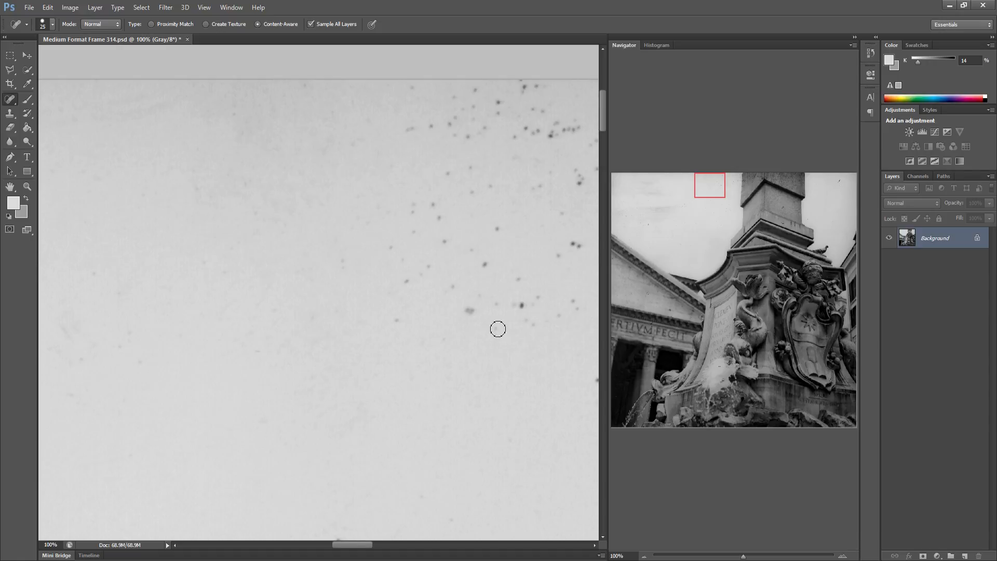
pyautogui.click(469, 310)
pyautogui.moveTo(513, 305)
pyautogui.mouseDown()
pyautogui.moveTo(534, 302)
pyautogui.moveTo(532, 323)
pyautogui.mouseUp()
pyautogui.click(550, 315)
pyautogui.click(575, 298)
pyautogui.click(390, 247)
pyautogui.click(408, 279)
pyautogui.click(486, 264)
# Clear the upper specks of this sky section, including the dense row just below the photo's top edge
pyautogui.moveTo(413, 197)
pyautogui.mouseDown()
pyautogui.moveTo(416, 233)
pyautogui.moveTo(440, 221)
pyautogui.mouseUp()
pyautogui.moveTo(404, 133); pyautogui.dragTo(456, 107)
pyautogui.click(461, 138)
pyautogui.moveTo(408, 85)
pyautogui.mouseDown()
pyautogui.moveTo(456, 104)
pyautogui.moveTo(474, 91)
pyautogui.mouseUp()
pyautogui.click(496, 104)
pyautogui.moveTo(520, 113)
pyautogui.mouseDown()
pyautogui.moveTo(540, 115)
pyautogui.moveTo(527, 106)
pyautogui.moveTo(531, 138)
pyautogui.moveTo(588, 129)
pyautogui.mouseUp()
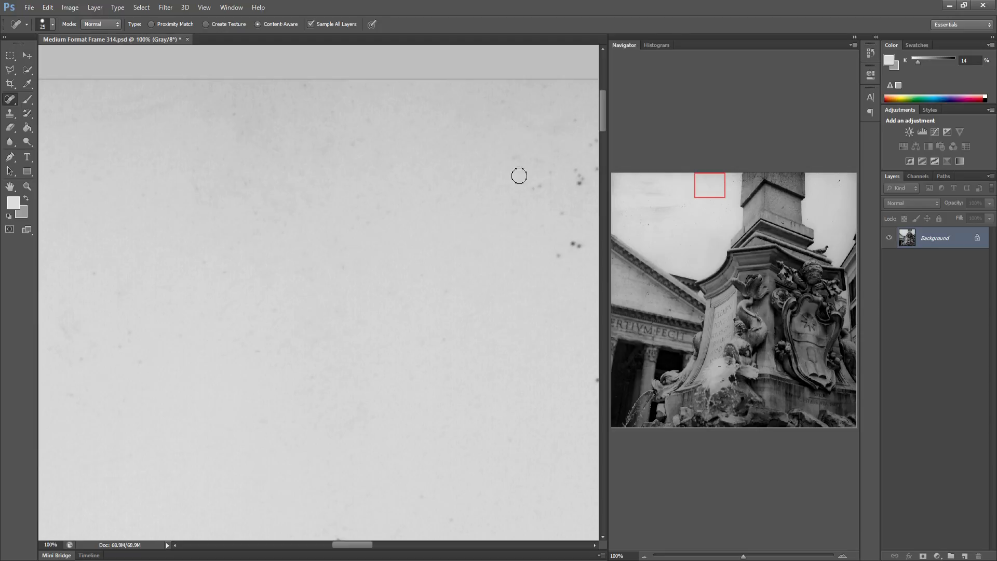
pyautogui.moveTo(522, 191); pyautogui.dragTo(542, 184)
# Move on to the sky beside the obelisk and heal the lower-left specks of its dust cluster
pyautogui.moveTo(558, 258)
pyautogui.mouseDown()
pyautogui.moveTo(590, 244)
pyautogui.moveTo(510, 223)
pyautogui.moveTo(262, 241)
pyautogui.mouseUp()
pyautogui.moveTo(374, 286); pyautogui.dragTo(234, 290)
pyautogui.moveTo(189, 410); pyautogui.dragTo(189, 388)
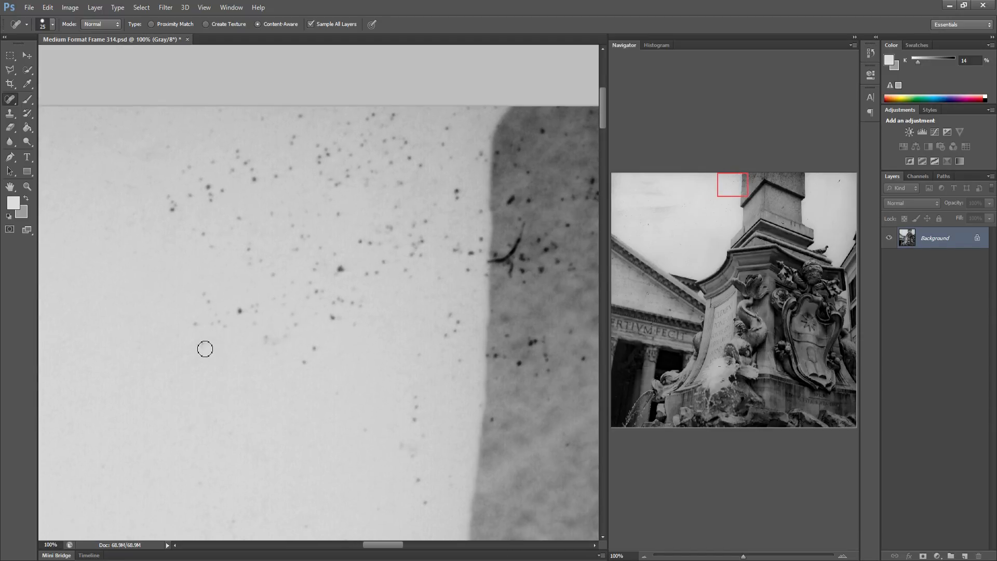
pyautogui.moveTo(212, 313); pyautogui.dragTo(221, 322)
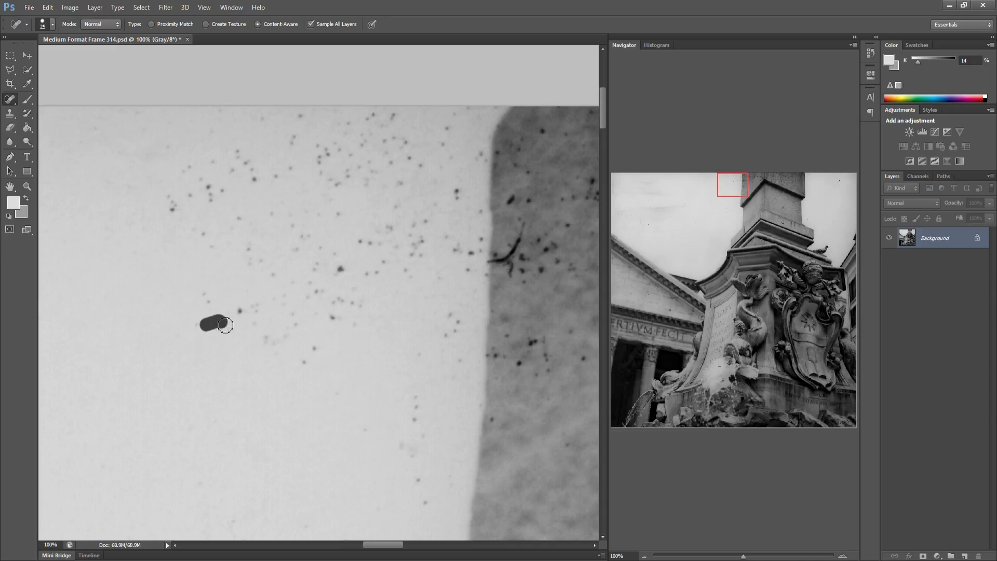
pyautogui.click(205, 299)
pyautogui.click(195, 329)
pyautogui.click(238, 309)
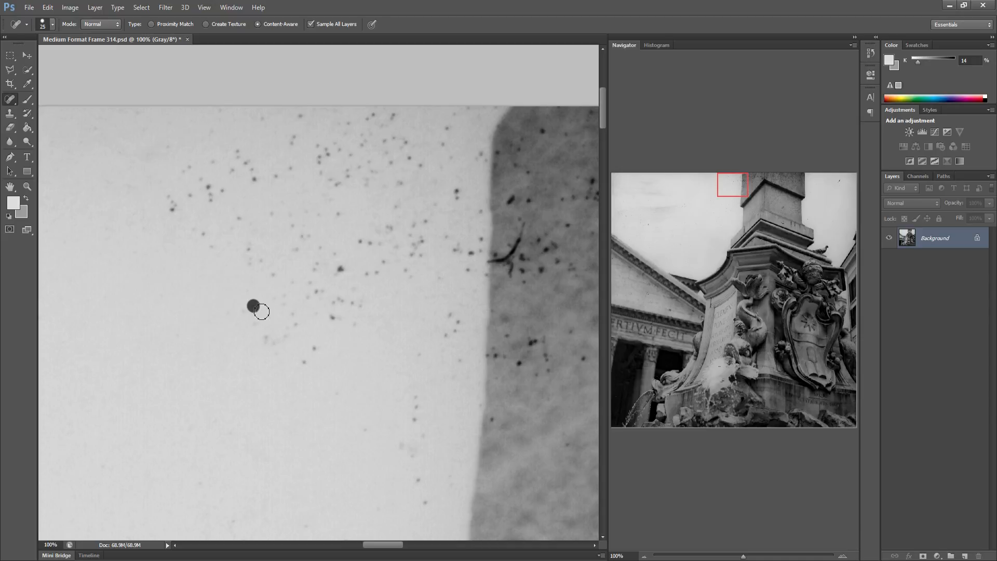
pyautogui.moveTo(261, 312)
pyautogui.mouseDown()
pyautogui.moveTo(266, 337)
pyautogui.moveTo(278, 340)
pyautogui.moveTo(282, 311)
pyautogui.mouseUp()
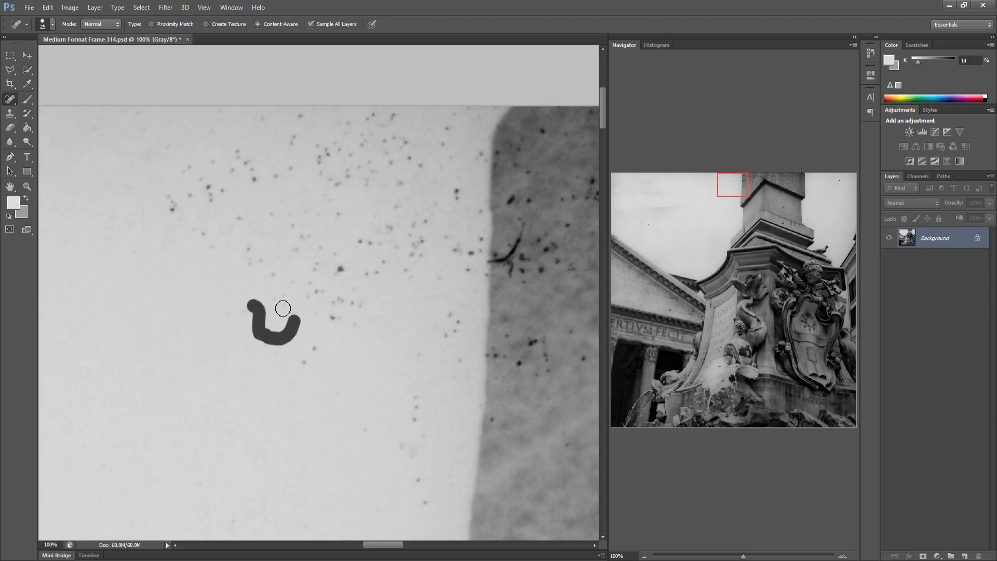
# Heal the upper-left specks of the dust cluster in the sky beside the obelisk
pyautogui.moveTo(177, 207); pyautogui.dragTo(183, 215)
pyautogui.moveTo(186, 174); pyautogui.dragTo(179, 191)
pyautogui.moveTo(192, 199); pyautogui.dragTo(173, 208)
pyautogui.click(176, 210)
pyautogui.moveTo(187, 172)
pyautogui.mouseDown()
pyautogui.moveTo(221, 209)
pyautogui.moveTo(228, 193)
pyautogui.moveTo(188, 183)
pyautogui.moveTo(254, 171)
pyautogui.moveTo(253, 191)
pyautogui.mouseUp()
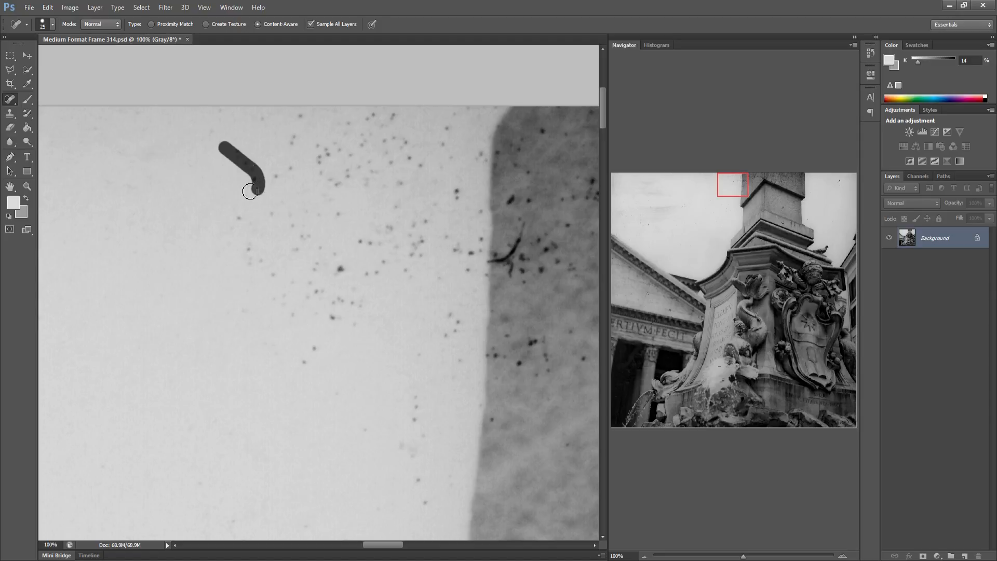
pyautogui.moveTo(216, 120); pyautogui.dragTo(235, 103)
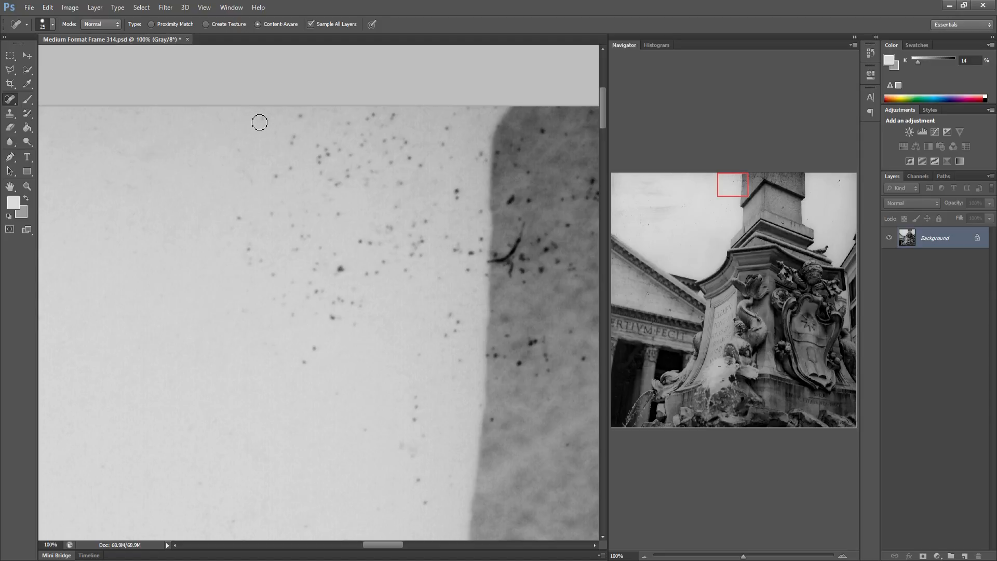
pyautogui.click(239, 145)
# Remove the central specks of the cluster beside the obelisk, including the large dark spot in its middle
pyautogui.moveTo(247, 240)
pyautogui.mouseDown()
pyautogui.moveTo(303, 315)
pyautogui.moveTo(298, 372)
pyautogui.mouseUp()
pyautogui.moveTo(347, 303)
pyautogui.mouseDown()
pyautogui.moveTo(335, 288)
pyautogui.moveTo(319, 306)
pyautogui.moveTo(358, 318)
pyautogui.mouseUp()
pyautogui.moveTo(311, 229); pyautogui.dragTo(291, 250)
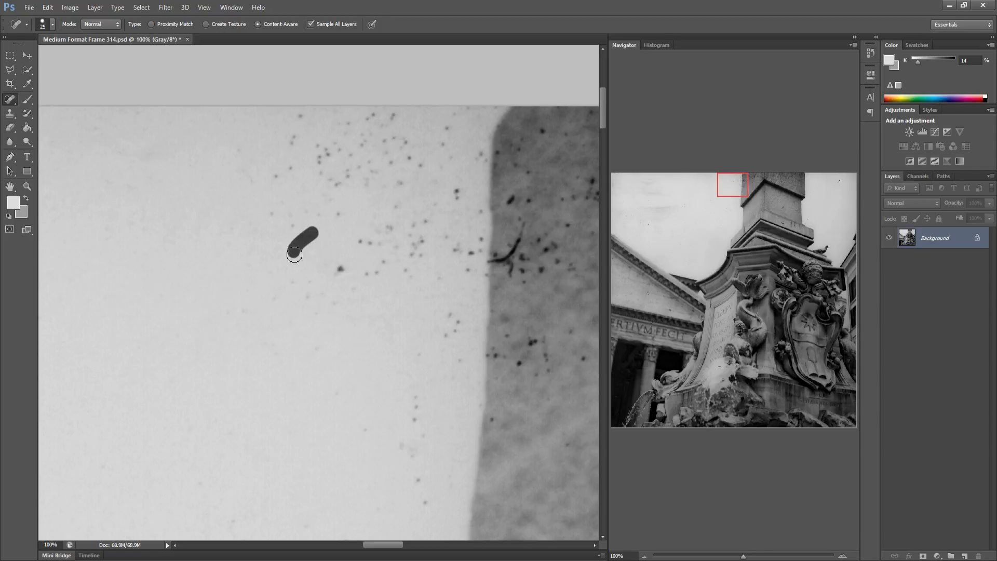
pyautogui.click(292, 228)
pyautogui.click(336, 212)
pyautogui.moveTo(307, 297)
pyautogui.mouseDown()
pyautogui.moveTo(340, 303)
pyautogui.moveTo(392, 244)
pyautogui.mouseUp()
pyautogui.click(340, 265)
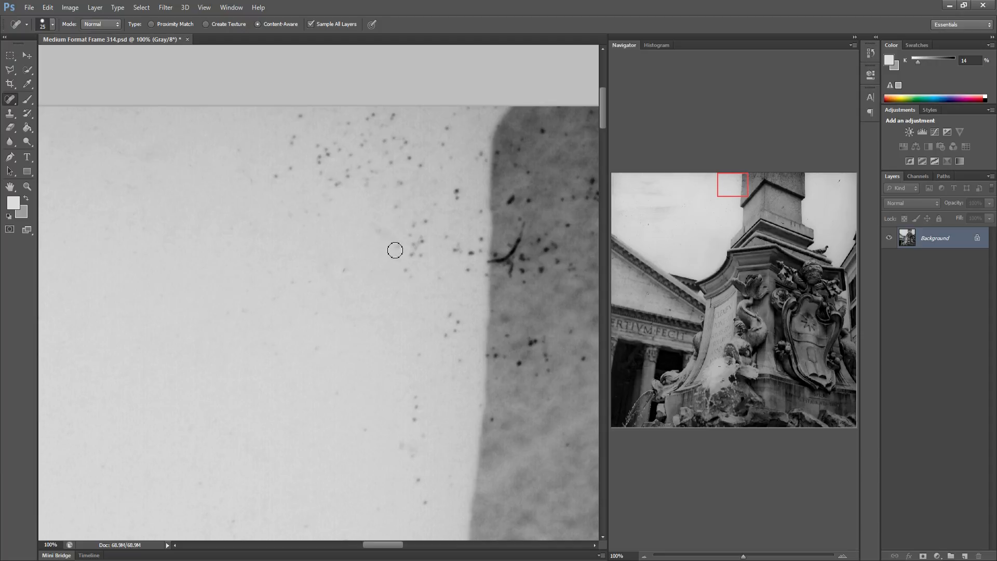
pyautogui.click(353, 272)
pyautogui.click(403, 269)
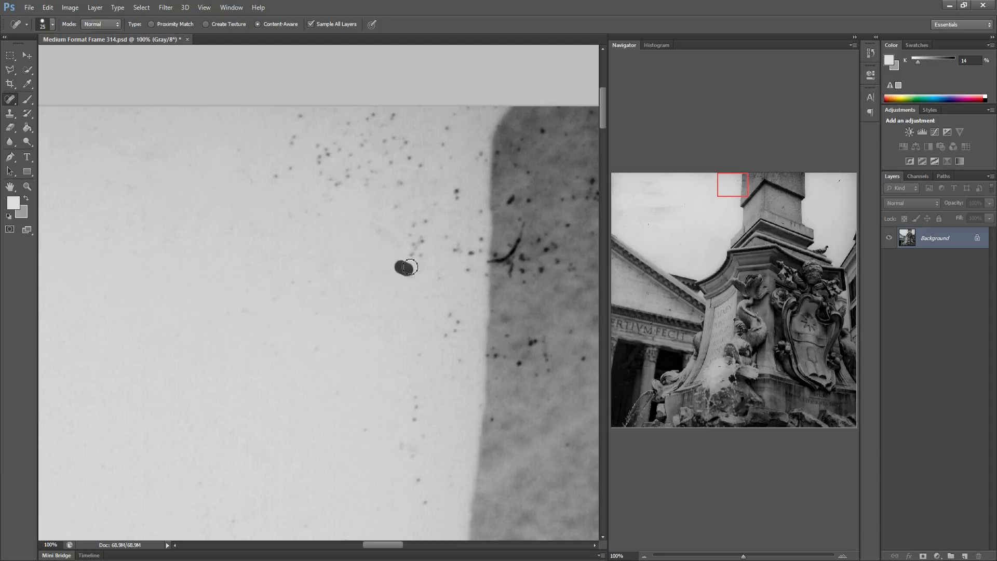
# Heal the sky specks close to the obelisk's left edge, level with the curved scratch and just above it
pyautogui.moveTo(416, 224)
pyautogui.mouseDown()
pyautogui.moveTo(414, 263)
pyautogui.moveTo(419, 216)
pyautogui.moveTo(448, 198)
pyautogui.mouseUp()
pyautogui.click(422, 217)
pyautogui.click(455, 199)
pyautogui.click(421, 240)
pyautogui.click(446, 232)
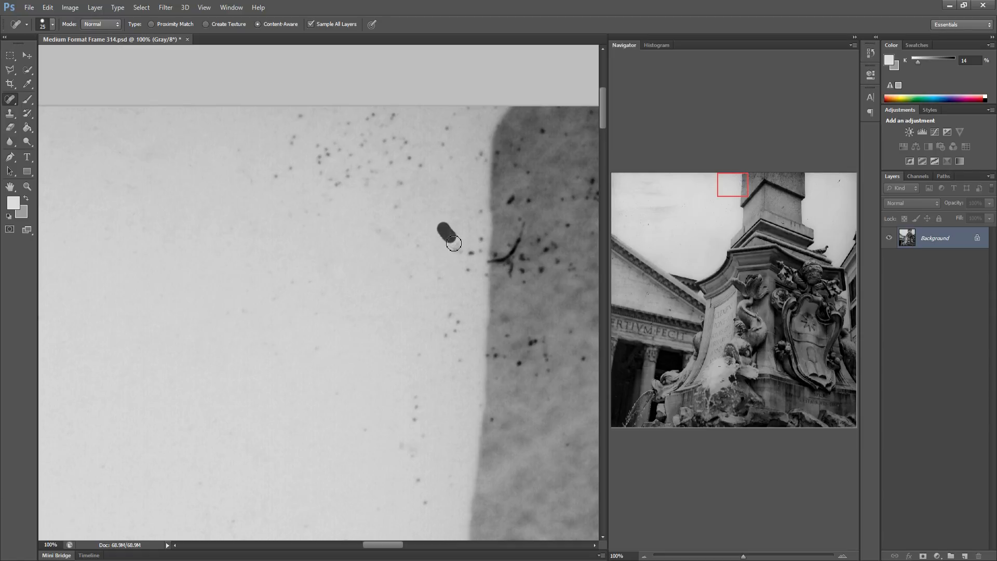
pyautogui.moveTo(450, 243)
pyautogui.mouseDown()
pyautogui.moveTo(463, 248)
pyautogui.moveTo(468, 270)
pyautogui.moveTo(478, 222)
pyautogui.mouseUp()
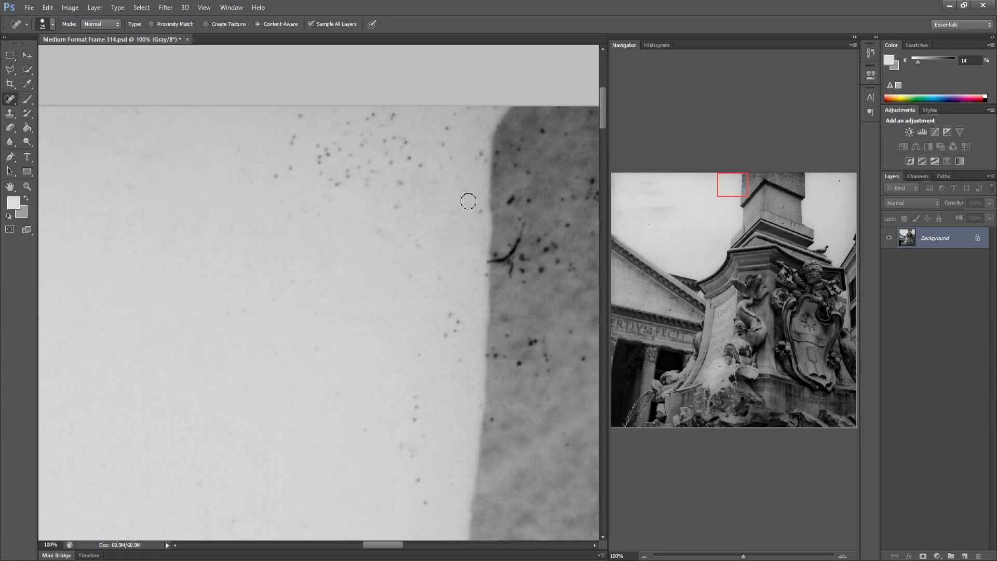
pyautogui.click(478, 215)
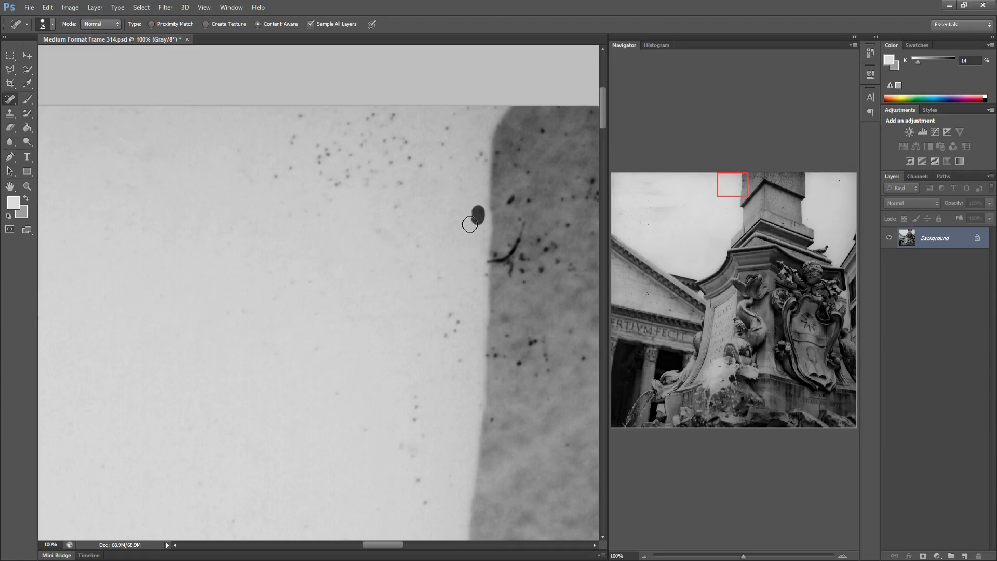
# Paint out the dense speck cluster in the sky below the photo's top edge, left of the obelisk
pyautogui.click(398, 183)
pyautogui.moveTo(409, 162); pyautogui.dragTo(382, 140)
pyautogui.moveTo(358, 184)
pyautogui.mouseDown()
pyautogui.moveTo(372, 159)
pyautogui.moveTo(364, 156)
pyautogui.mouseUp()
pyautogui.moveTo(275, 177)
pyautogui.mouseDown()
pyautogui.moveTo(288, 168)
pyautogui.moveTo(296, 125)
pyautogui.mouseUp()
pyautogui.click(300, 117)
pyautogui.moveTo(316, 158)
pyautogui.mouseDown()
pyautogui.moveTo(325, 136)
pyautogui.moveTo(332, 174)
pyautogui.moveTo(340, 171)
pyautogui.moveTo(347, 122)
pyautogui.mouseUp()
pyautogui.moveTo(347, 173)
pyautogui.mouseDown()
pyautogui.moveTo(373, 112)
pyautogui.moveTo(400, 118)
pyautogui.mouseUp()
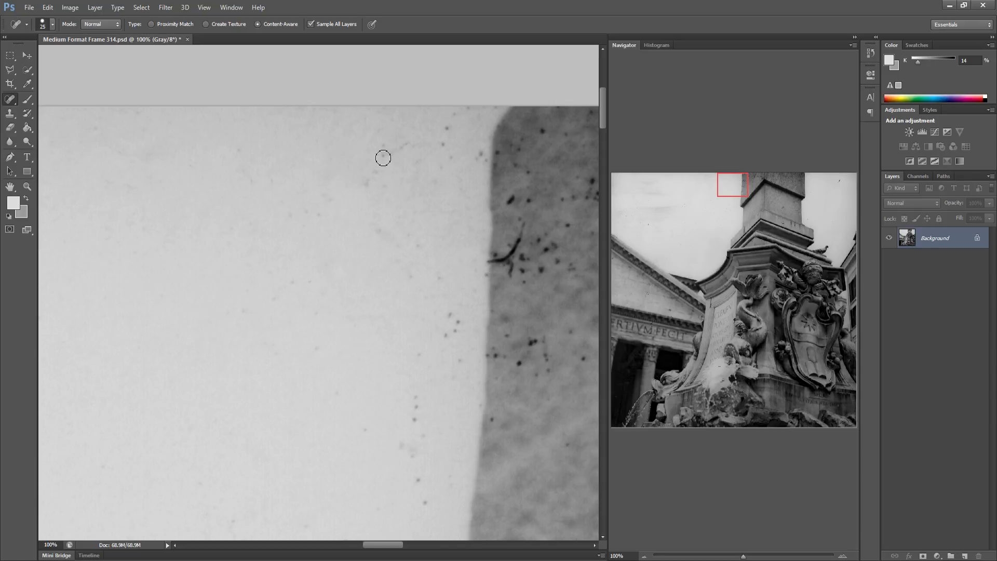
pyautogui.moveTo(367, 185); pyautogui.dragTo(360, 173)
# Heal the last sky specks next to the obelisk's upper-left corner
pyautogui.moveTo(447, 120); pyautogui.dragTo(444, 169)
pyautogui.click(464, 113)
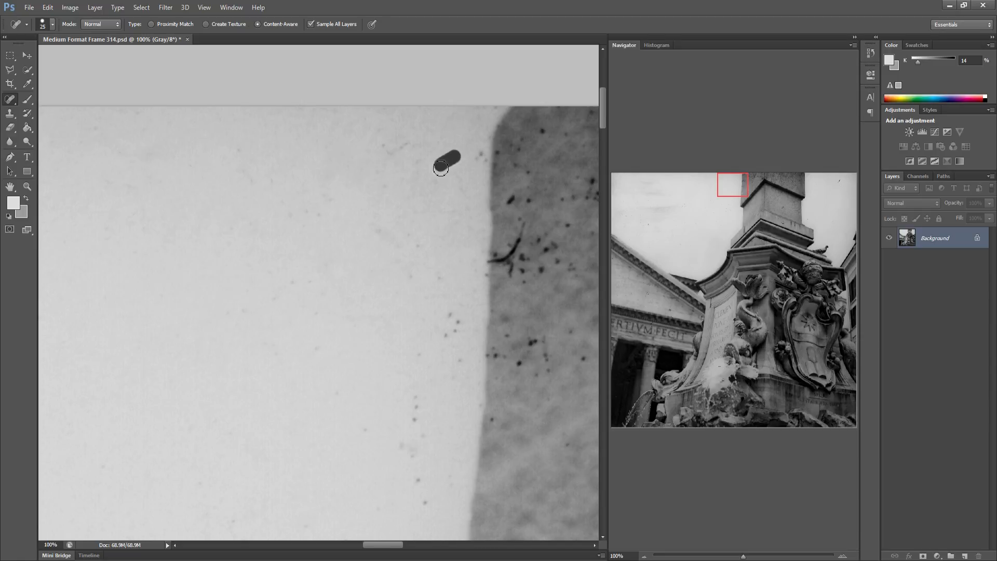
pyautogui.click(478, 156)
# Remove the small speck group and the vertical row of specks lower down along the obelisk's left edge
pyautogui.moveTo(445, 319)
pyautogui.mouseDown()
pyautogui.moveTo(461, 358)
pyautogui.moveTo(423, 331)
pyautogui.mouseUp()
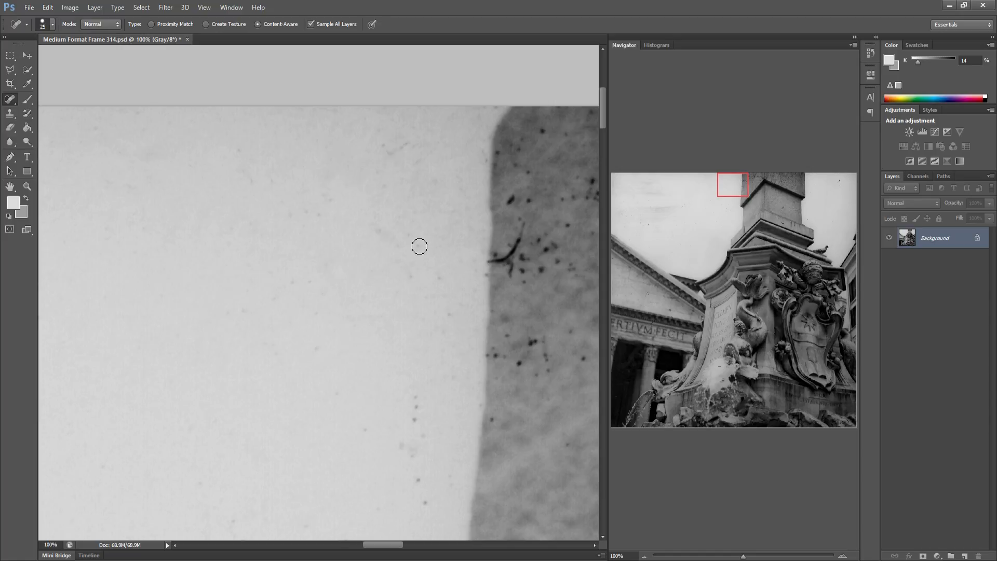
pyautogui.moveTo(420, 246)
pyautogui.mouseDown()
pyautogui.moveTo(413, 272)
pyautogui.moveTo(445, 281)
pyautogui.mouseUp()
pyautogui.moveTo(416, 396); pyautogui.dragTo(411, 428)
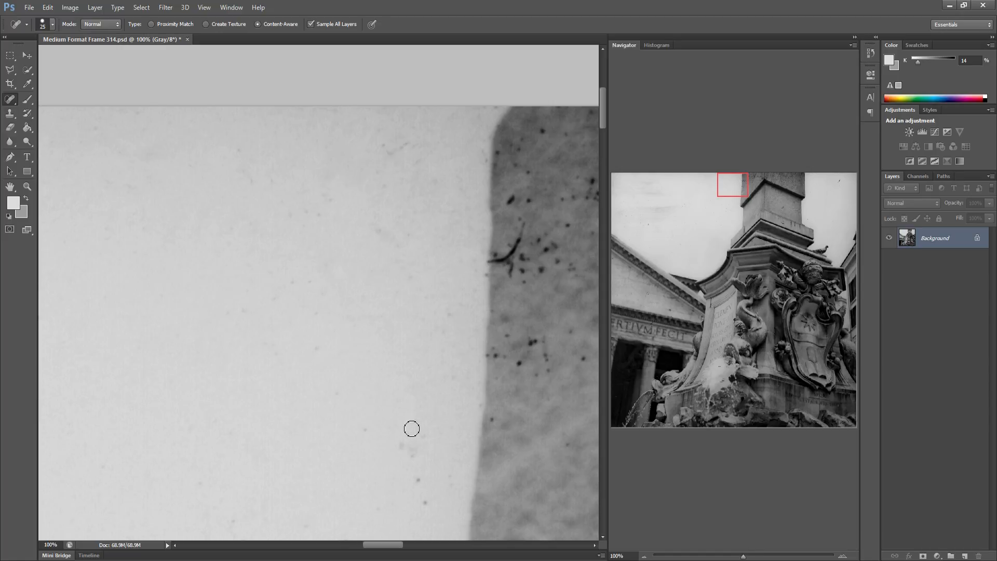
pyautogui.click(411, 455)
pyautogui.click(418, 478)
pyautogui.click(428, 494)
# Heal the dark specks on the obelisk's stone face below the curved scratch, near its left edge
pyautogui.moveTo(432, 430); pyautogui.dragTo(298, 425)
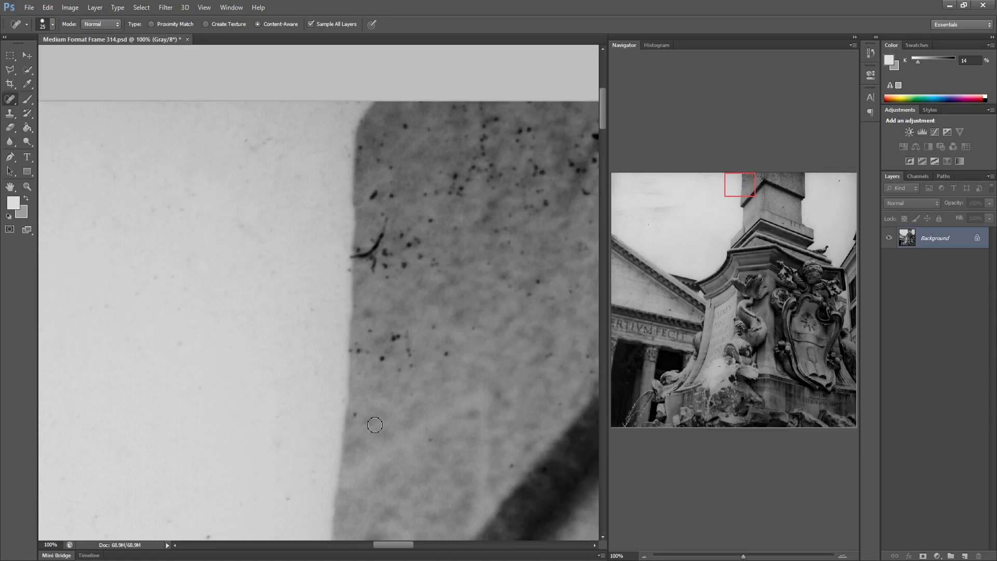
pyautogui.click(358, 416)
pyautogui.click(359, 346)
pyautogui.moveTo(387, 348)
pyautogui.mouseDown()
pyautogui.moveTo(394, 338)
pyautogui.moveTo(411, 365)
pyautogui.moveTo(375, 350)
pyautogui.mouseUp()
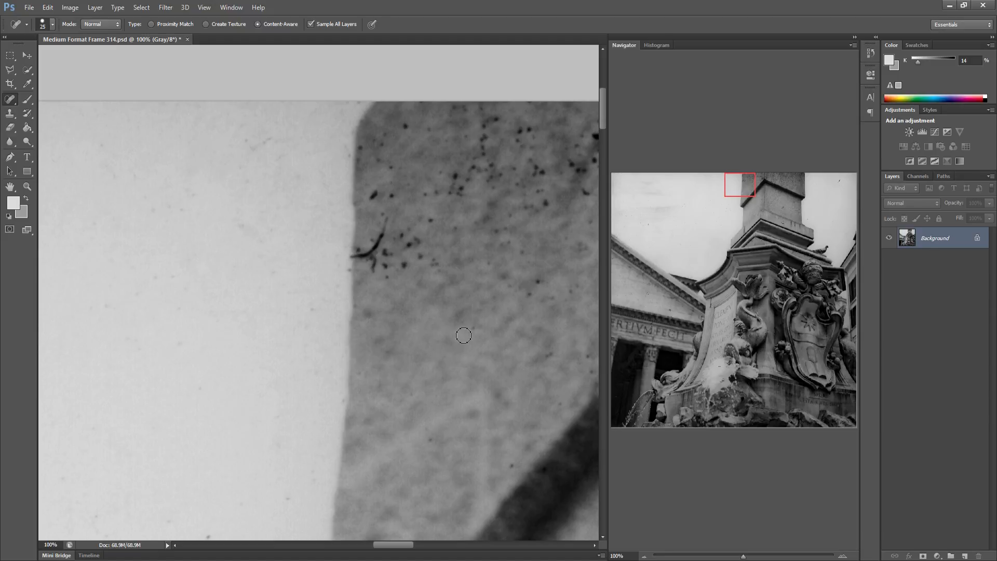
pyautogui.moveTo(463, 335); pyautogui.dragTo(469, 326)
pyautogui.click(431, 434)
# Heal the specks on the obelisk face just above the dark diagonal shadow
pyautogui.moveTo(418, 365); pyautogui.dragTo(334, 390)
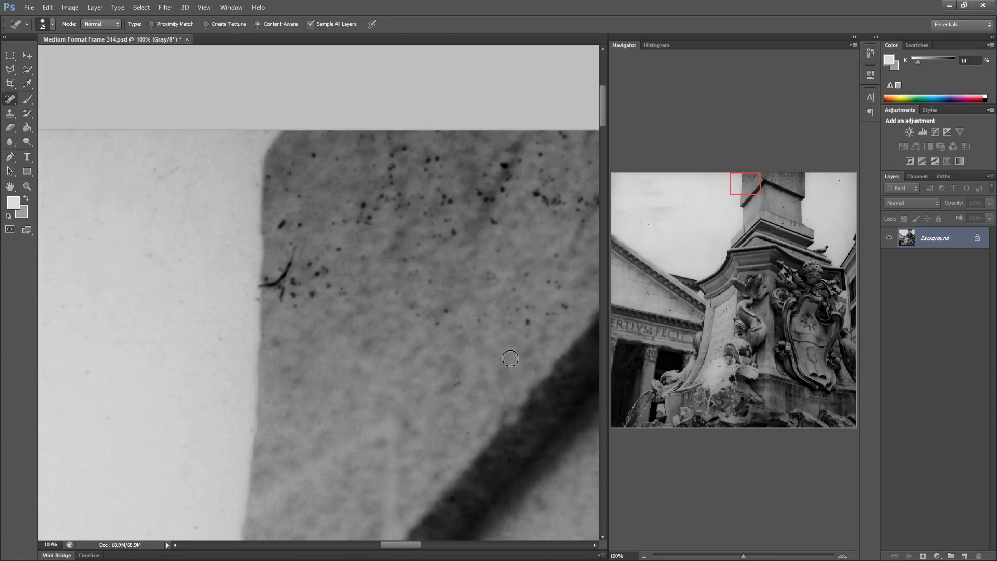
pyautogui.moveTo(519, 328)
pyautogui.mouseDown()
pyautogui.moveTo(540, 316)
pyautogui.moveTo(519, 311)
pyautogui.moveTo(532, 310)
pyautogui.moveTo(530, 330)
pyautogui.mouseUp()
pyautogui.click(552, 319)
pyautogui.click(566, 310)
pyautogui.moveTo(432, 323)
pyautogui.mouseDown()
pyautogui.moveTo(447, 311)
pyautogui.moveTo(496, 314)
pyautogui.mouseUp()
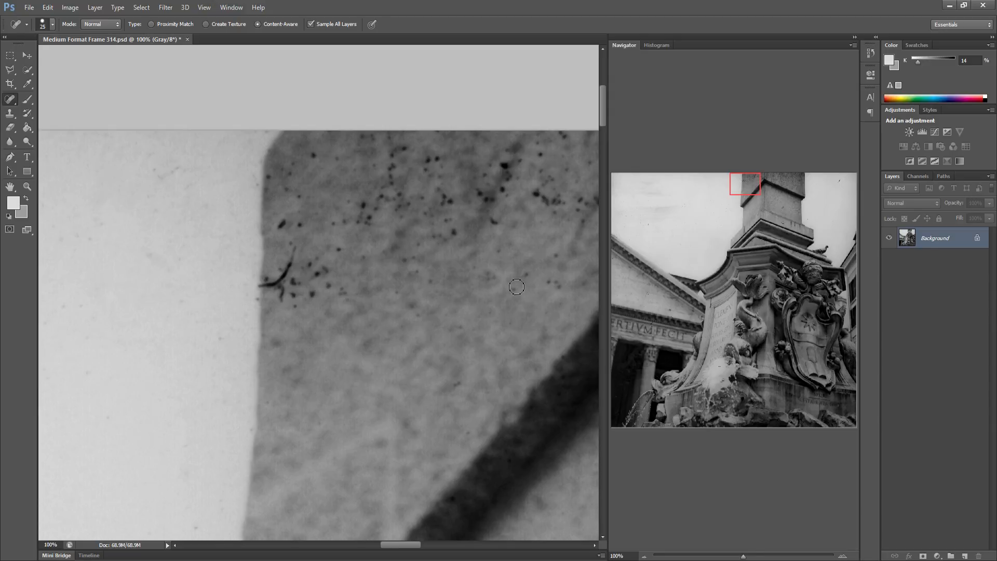
pyautogui.moveTo(545, 283); pyautogui.dragTo(557, 283)
# Remove the curved black scratch at the obelisk's left edge together with the specks around it
pyautogui.moveTo(304, 249)
pyautogui.mouseDown()
pyautogui.moveTo(267, 287)
pyautogui.moveTo(295, 297)
pyautogui.moveTo(294, 279)
pyautogui.moveTo(299, 312)
pyautogui.moveTo(314, 300)
pyautogui.moveTo(315, 272)
pyautogui.moveTo(340, 293)
pyautogui.mouseUp()
pyautogui.click(342, 286)
pyautogui.moveTo(323, 251)
pyautogui.mouseDown()
pyautogui.moveTo(311, 270)
pyautogui.moveTo(340, 247)
pyautogui.mouseUp()
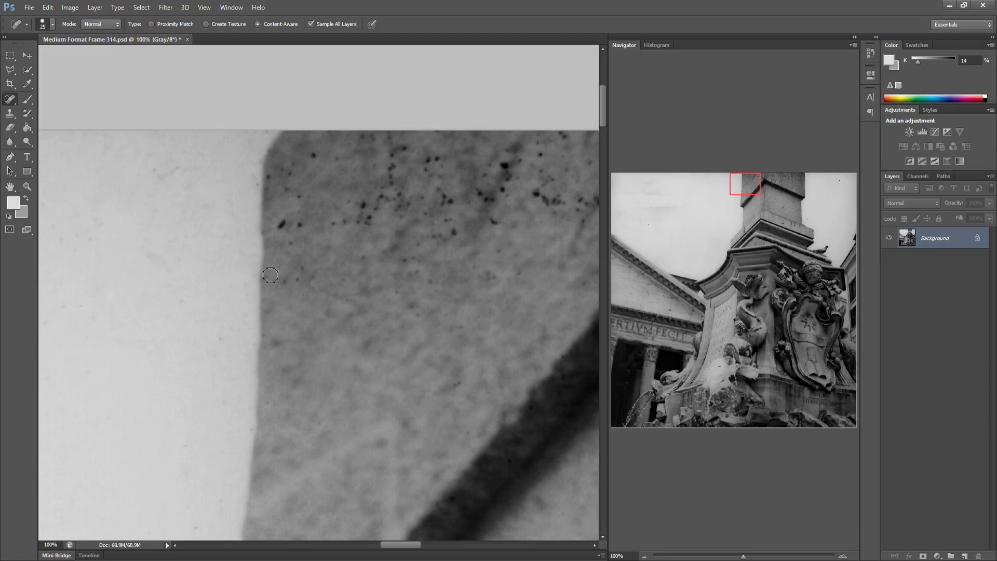
pyautogui.click(289, 243)
# Spot-heal the dark specks near the obelisk's upper-left corner
pyautogui.moveTo(281, 228)
pyautogui.mouseDown()
pyautogui.moveTo(302, 217)
pyautogui.moveTo(285, 199)
pyautogui.mouseUp()
pyautogui.click(273, 181)
pyautogui.click(287, 173)
pyautogui.click(270, 185)
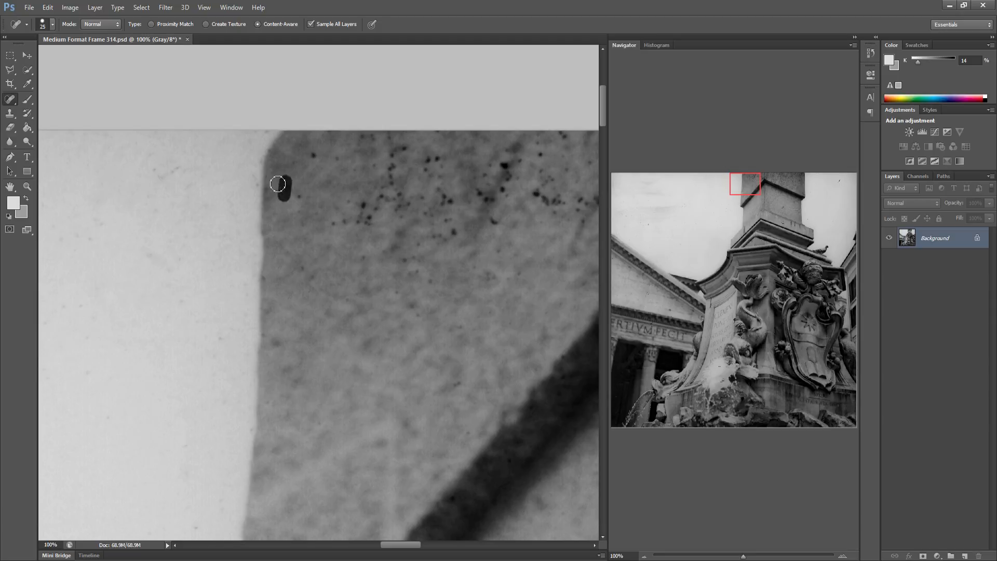
pyautogui.moveTo(311, 157); pyautogui.dragTo(334, 157)
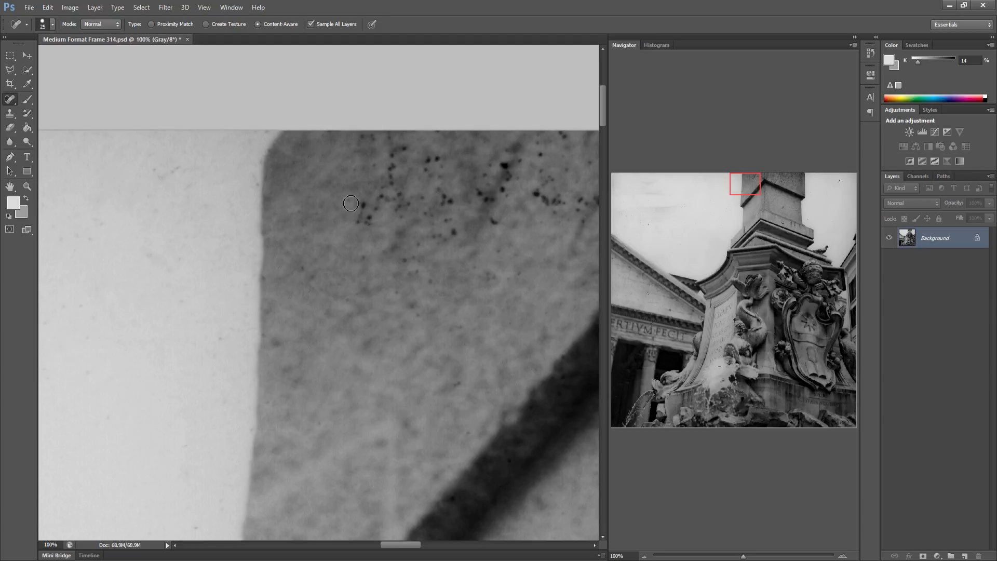
# Spot-heal the dark specks across the middle of the obelisk face, just below the photo's top edge
pyautogui.moveTo(366, 209)
pyautogui.mouseDown()
pyautogui.moveTo(370, 224)
pyautogui.moveTo(402, 149)
pyautogui.mouseUp()
pyautogui.click(401, 149)
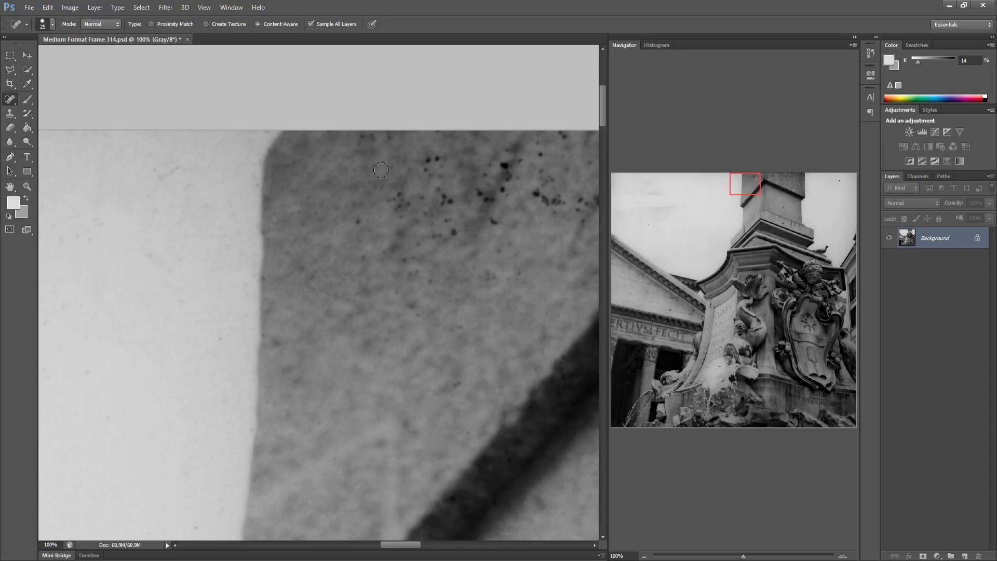
pyautogui.click(376, 167)
pyautogui.click(400, 263)
pyautogui.moveTo(396, 198); pyautogui.dragTo(412, 199)
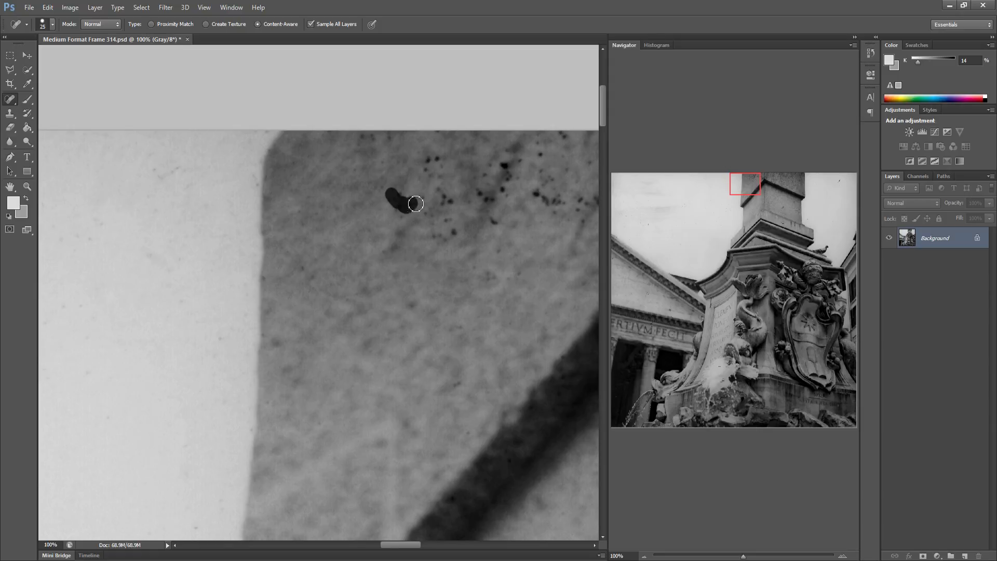
pyautogui.click(442, 198)
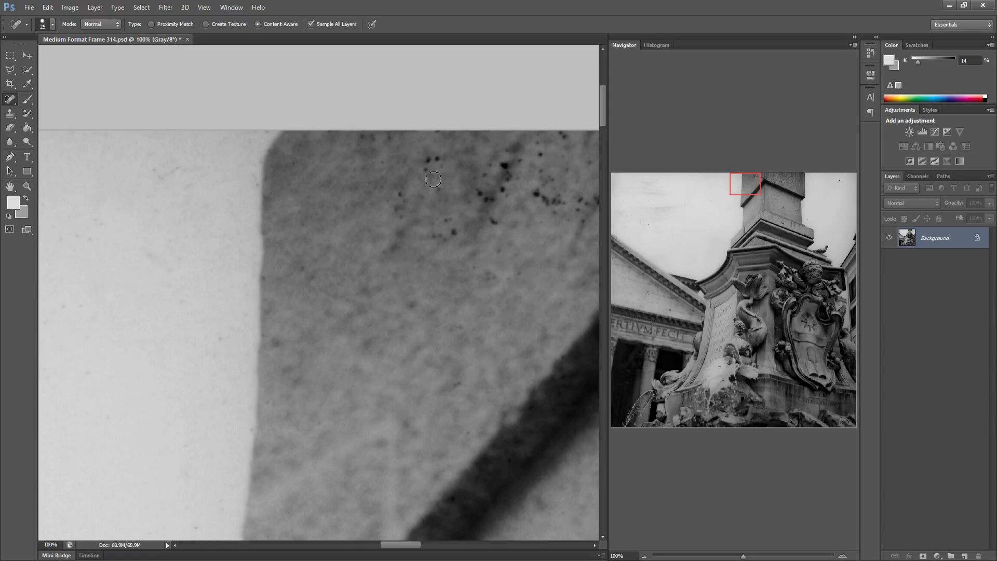
pyautogui.moveTo(423, 165)
pyautogui.mouseDown()
pyautogui.moveTo(444, 157)
pyautogui.moveTo(398, 219)
pyautogui.moveTo(434, 237)
pyautogui.mouseUp()
pyautogui.click(440, 187)
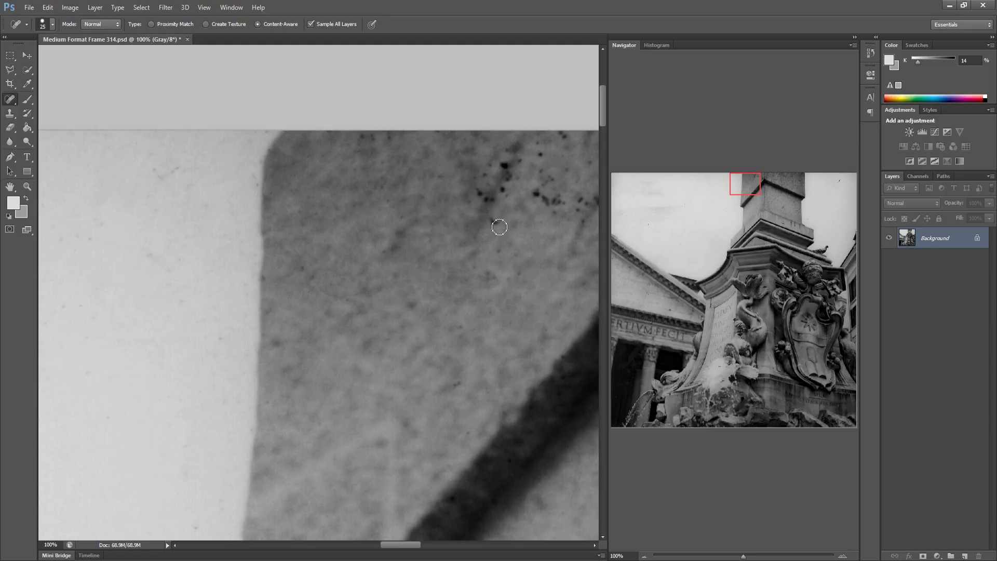
# Heal the cluster of black specks farther along the obelisk's top edge and the faint spots beneath it
pyautogui.moveTo(477, 203); pyautogui.dragTo(482, 201)
pyautogui.click(485, 187)
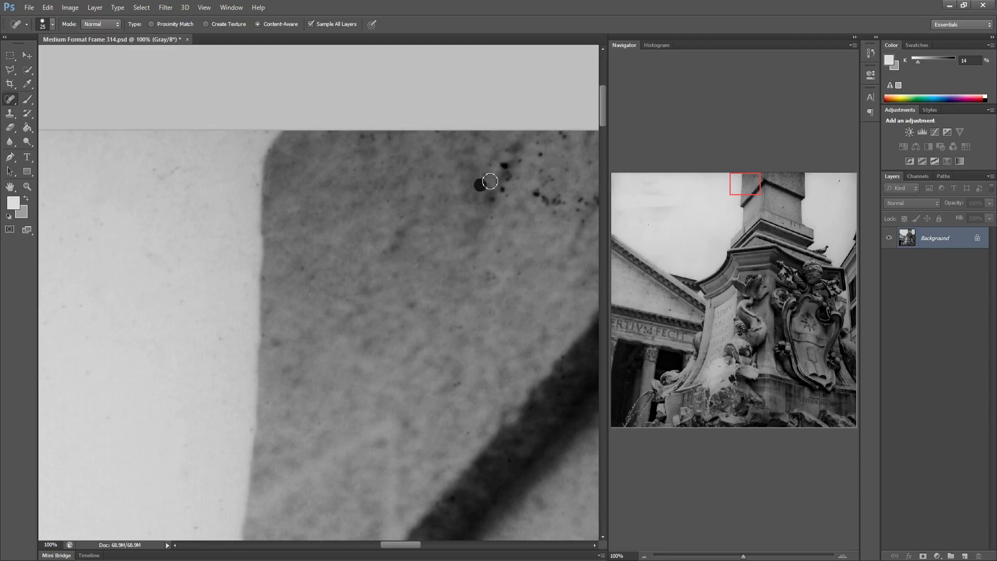
pyautogui.click(503, 187)
pyautogui.click(504, 166)
pyautogui.click(532, 164)
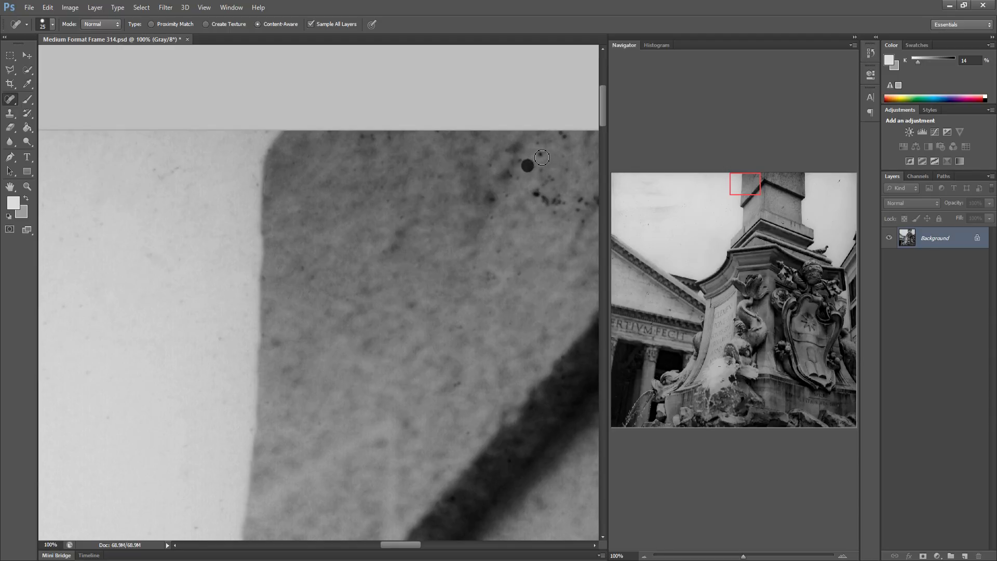
pyautogui.moveTo(514, 179)
pyautogui.mouseDown()
pyautogui.moveTo(506, 201)
pyautogui.moveTo(543, 174)
pyautogui.moveTo(574, 201)
pyautogui.mouseUp()
pyautogui.click(537, 182)
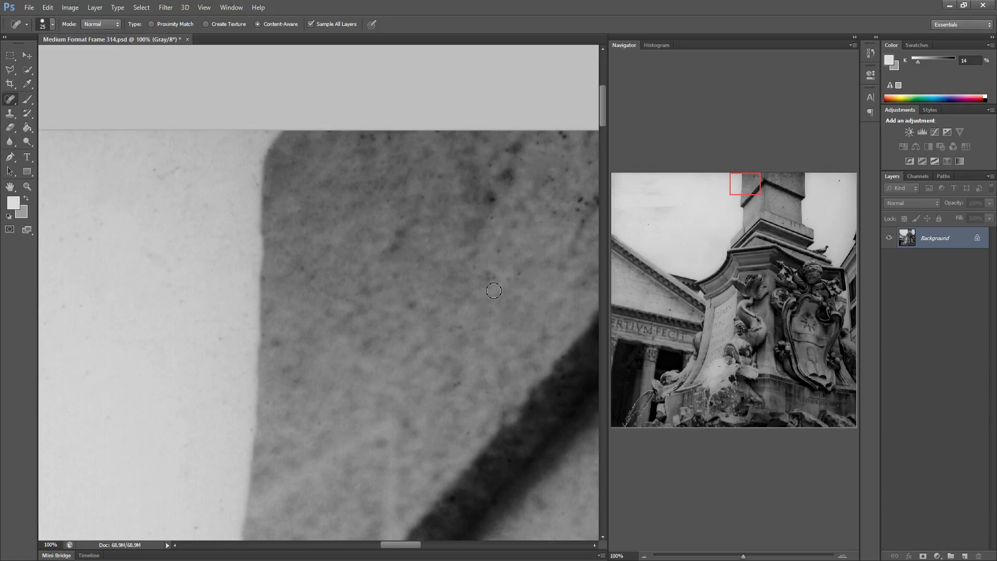
pyautogui.click(514, 273)
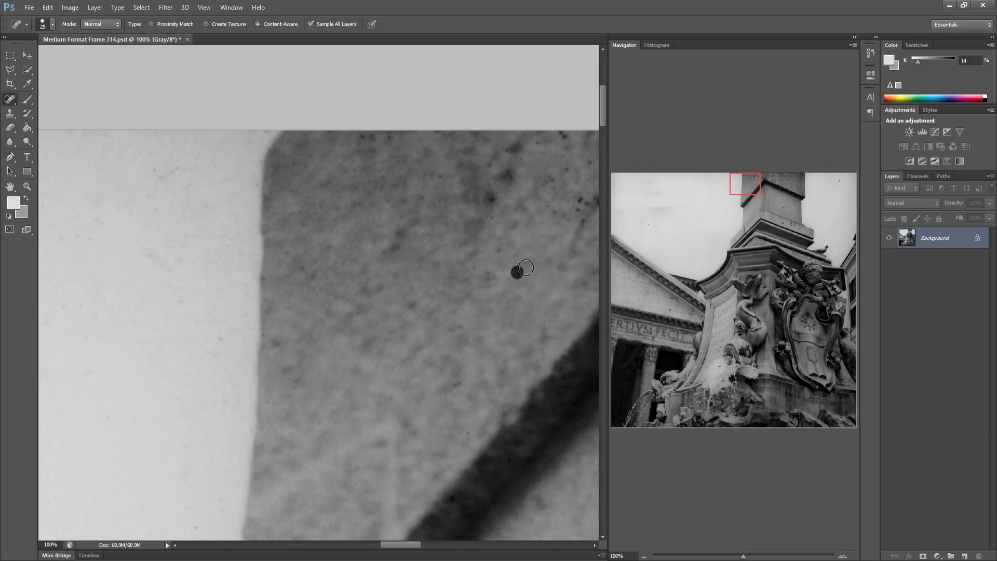
pyautogui.click(476, 274)
pyautogui.click(489, 208)
# Remove the specks above the peak of the dark shadow and on both sides of the obelisk's vertical corner
pyautogui.moveTo(452, 232)
pyautogui.mouseDown()
pyautogui.moveTo(385, 249)
pyautogui.moveTo(293, 244)
pyautogui.moveTo(343, 226)
pyautogui.moveTo(349, 256)
pyautogui.moveTo(368, 237)
pyautogui.moveTo(362, 227)
pyautogui.moveTo(333, 245)
pyautogui.mouseUp()
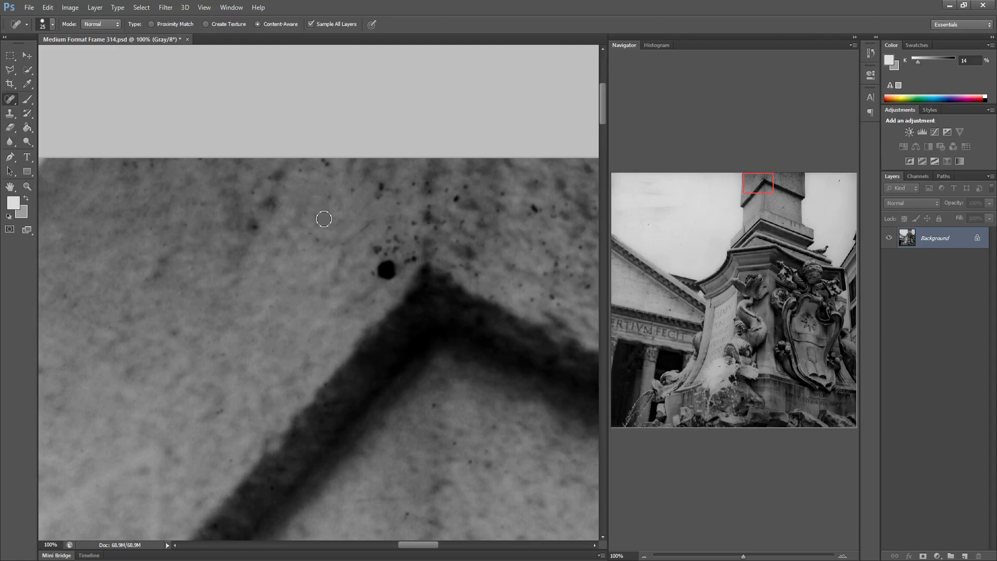
pyautogui.moveTo(345, 182); pyautogui.dragTo(352, 196)
pyautogui.moveTo(305, 166); pyautogui.dragTo(341, 176)
pyautogui.click(416, 184)
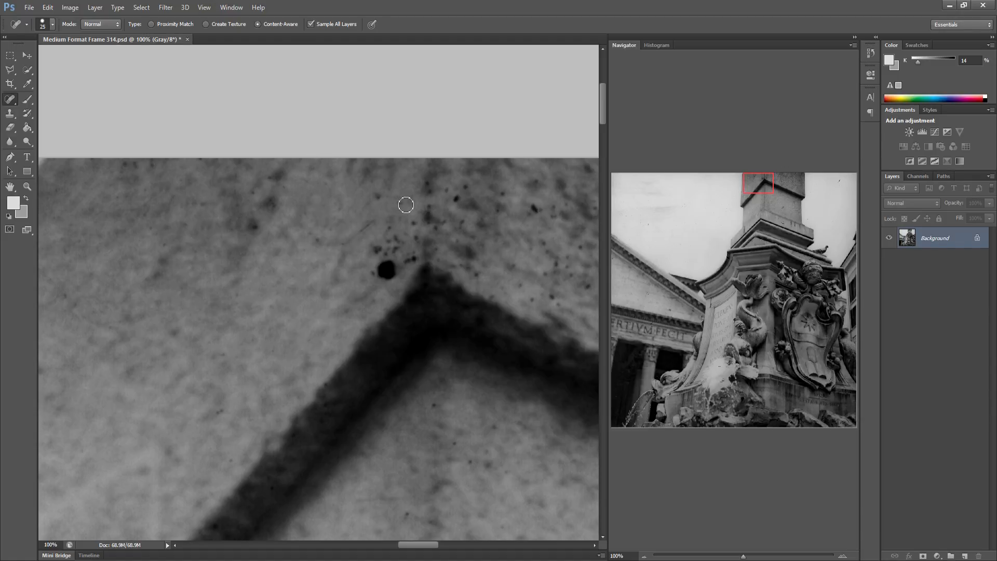
pyautogui.click(367, 205)
pyautogui.click(410, 221)
pyautogui.moveTo(370, 263)
pyautogui.mouseDown()
pyautogui.moveTo(396, 246)
pyautogui.moveTo(391, 229)
pyautogui.moveTo(416, 246)
pyautogui.moveTo(417, 234)
pyautogui.moveTo(409, 247)
pyautogui.moveTo(458, 244)
pyautogui.moveTo(461, 223)
pyautogui.moveTo(428, 219)
pyautogui.moveTo(436, 231)
pyautogui.moveTo(441, 218)
pyautogui.moveTo(427, 208)
pyautogui.moveTo(454, 200)
pyautogui.mouseUp()
pyautogui.click(449, 192)
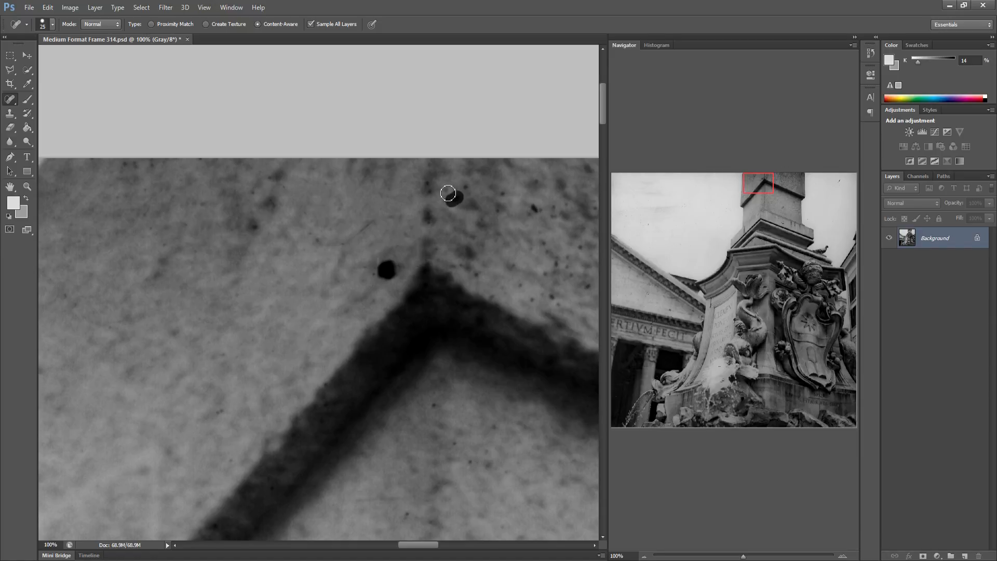
pyautogui.click(500, 196)
pyautogui.click(476, 273)
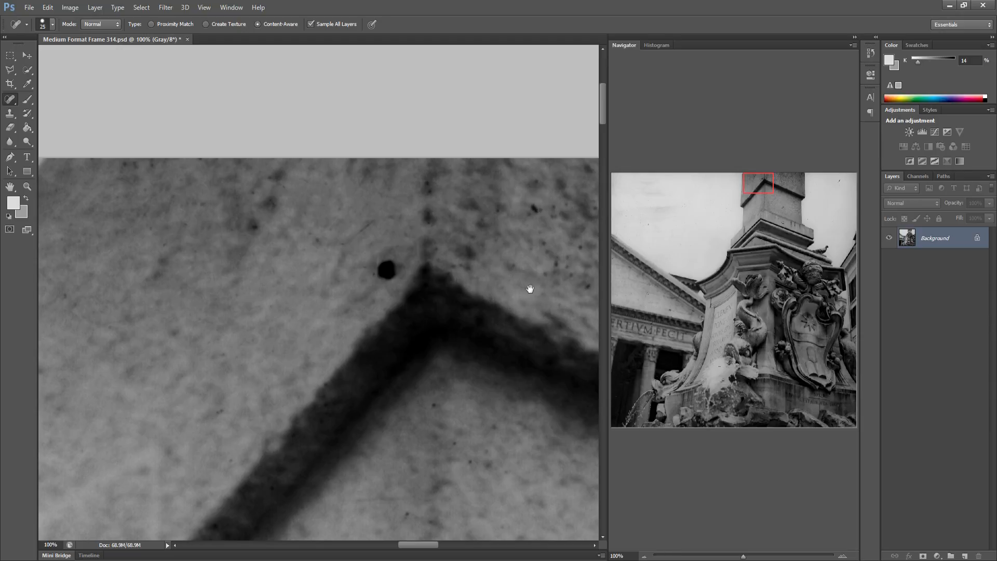
# Heal the dark specks on the upper part of the obelisk's right-hand face, next to the shadow's peak
pyautogui.moveTo(529, 287); pyautogui.dragTo(210, 275)
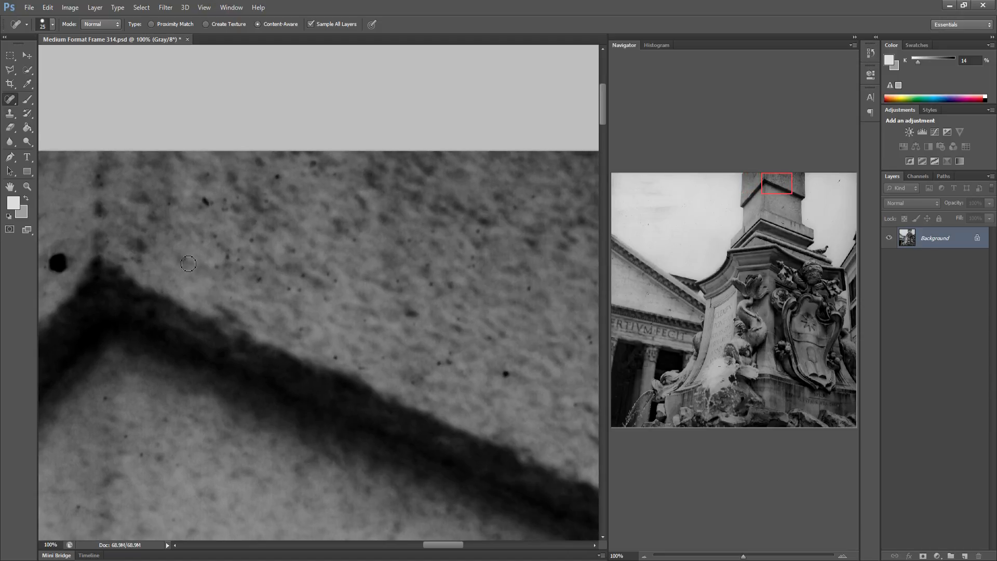
pyautogui.click(205, 202)
pyautogui.moveTo(215, 244)
pyautogui.mouseDown()
pyautogui.moveTo(216, 271)
pyautogui.moveTo(254, 236)
pyautogui.mouseUp()
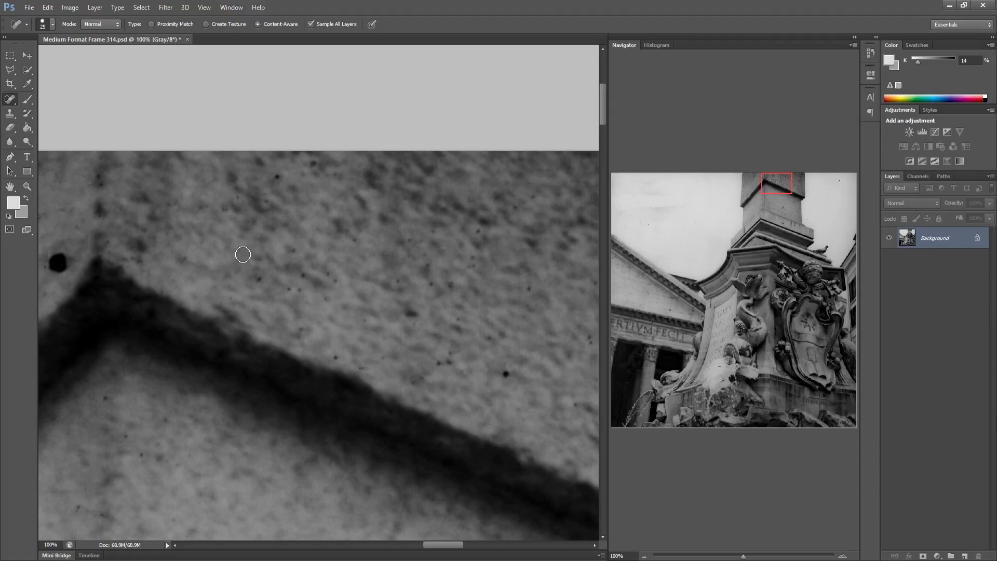
pyautogui.moveTo(260, 199); pyautogui.dragTo(277, 176)
pyautogui.click(314, 162)
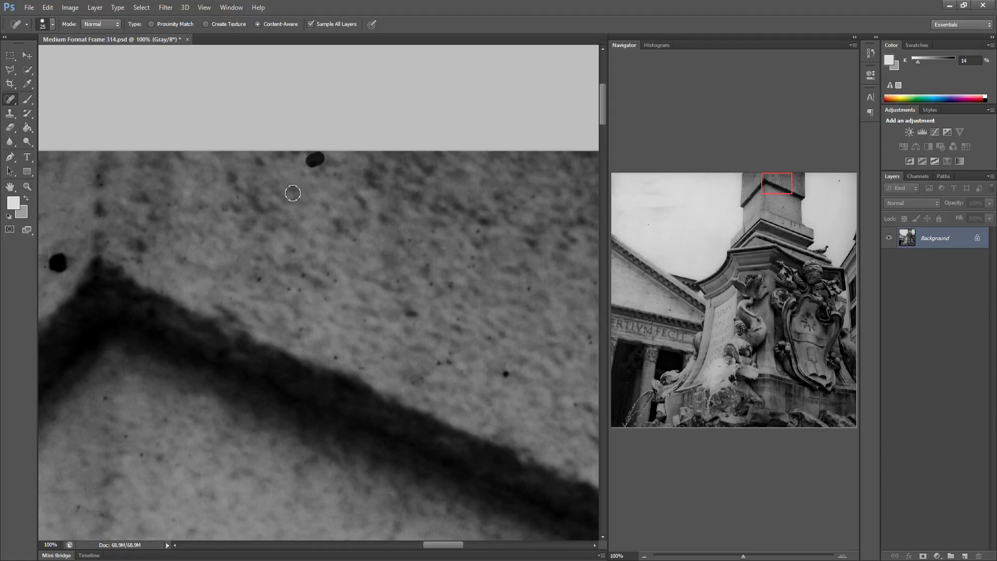
pyautogui.moveTo(262, 273)
pyautogui.mouseDown()
pyautogui.moveTo(308, 279)
pyautogui.moveTo(284, 292)
pyautogui.moveTo(335, 281)
pyautogui.mouseUp()
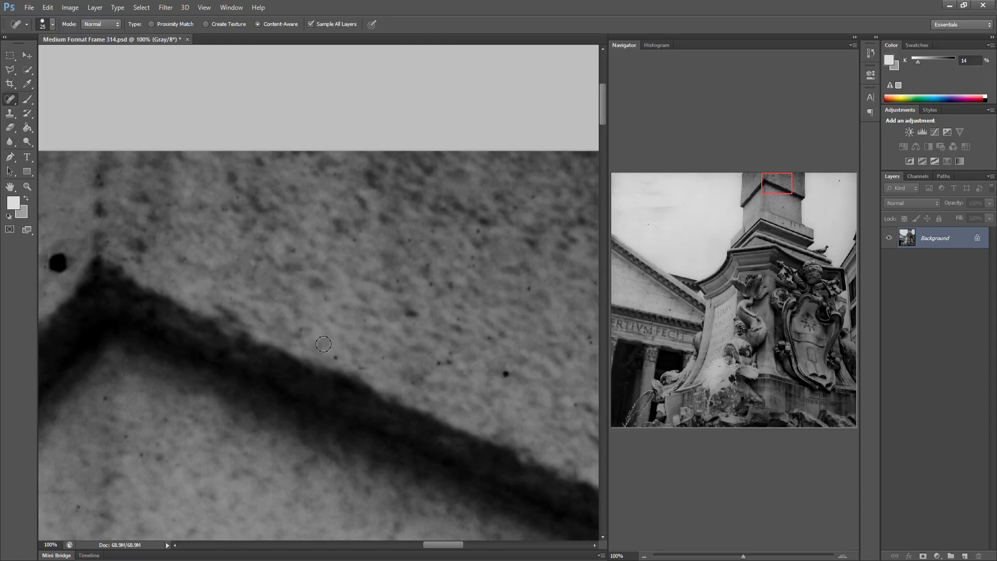
# Heal the specks just above the descending shadow on the obelisk's right-hand face, including the larger black dot
pyautogui.moveTo(332, 353); pyautogui.dragTo(358, 365)
pyautogui.click(382, 360)
pyautogui.click(417, 383)
pyautogui.click(444, 356)
pyautogui.moveTo(476, 244); pyautogui.dragTo(470, 269)
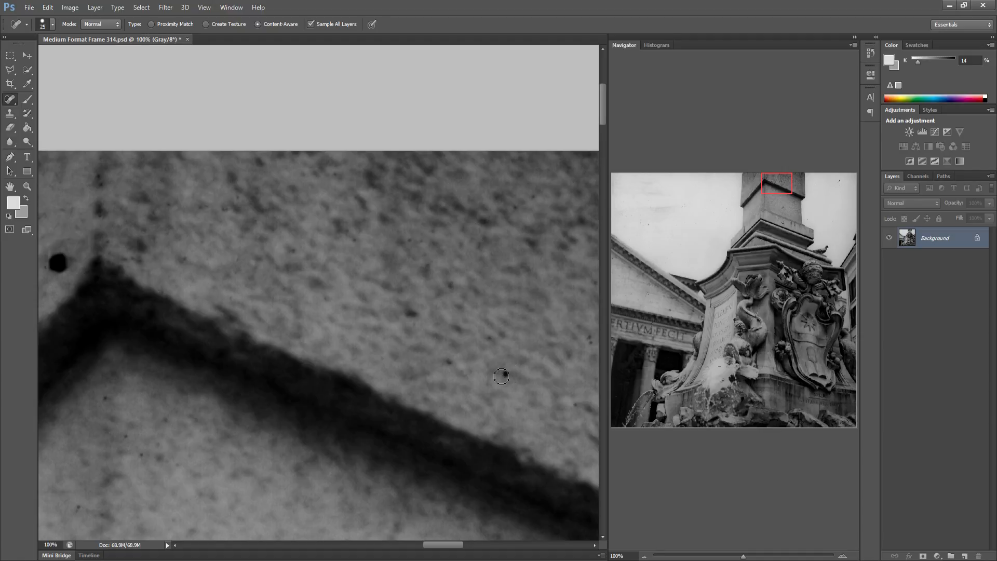
pyautogui.click(501, 376)
pyautogui.click(450, 367)
# Spot-heal the dark specks on the obelisk face near its right edge and above the shadow's lower end
pyautogui.moveTo(545, 363); pyautogui.dragTo(198, 309)
pyautogui.click(427, 207)
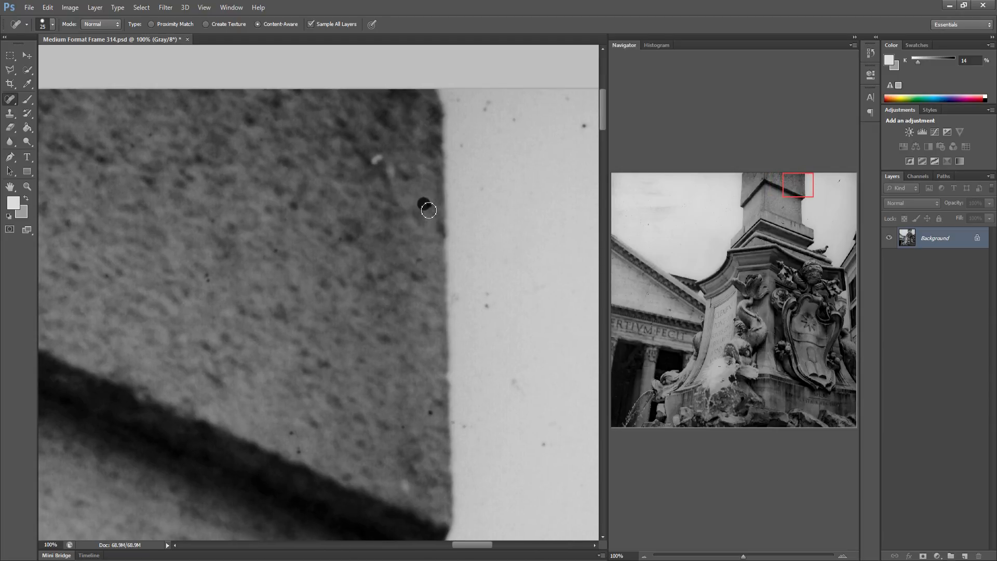
pyautogui.click(404, 429)
pyautogui.click(375, 397)
pyautogui.click(288, 433)
pyautogui.click(212, 283)
pyautogui.click(275, 249)
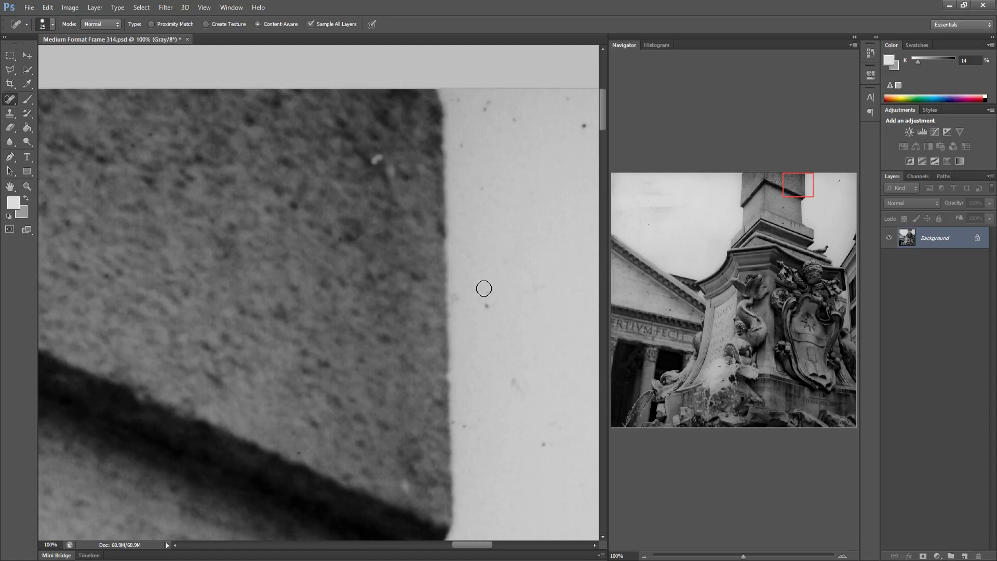
# Heal the three specks in the strip of sky directly beside the obelisk's right edge
pyautogui.click(488, 309)
pyautogui.click(513, 378)
pyautogui.click(541, 439)
# Heal the scattered dark specks in the upper sky to the right of the obelisk
pyautogui.moveTo(495, 325)
pyautogui.mouseDown()
pyautogui.moveTo(367, 318)
pyautogui.moveTo(195, 289)
pyautogui.mouseUp()
pyautogui.click(303, 221)
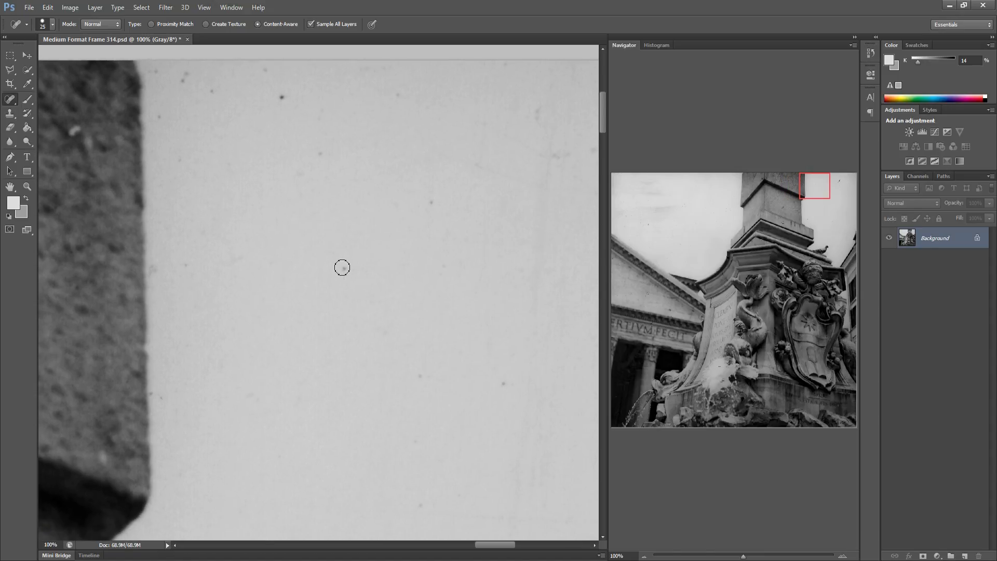
pyautogui.click(342, 268)
pyautogui.click(430, 203)
pyautogui.click(320, 154)
pyautogui.click(156, 71)
pyautogui.click(186, 76)
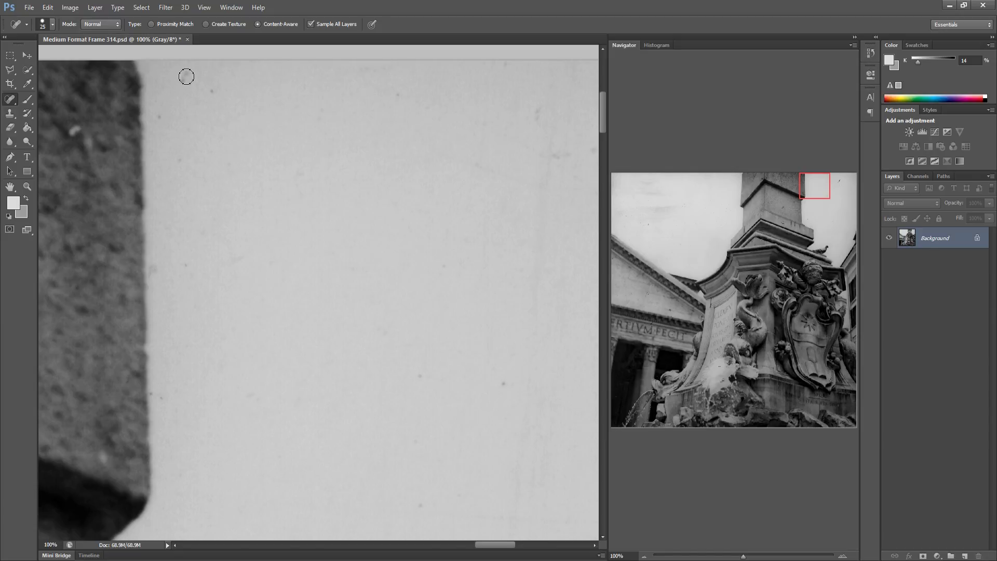
pyautogui.click(215, 89)
pyautogui.moveTo(191, 261); pyautogui.dragTo(200, 269)
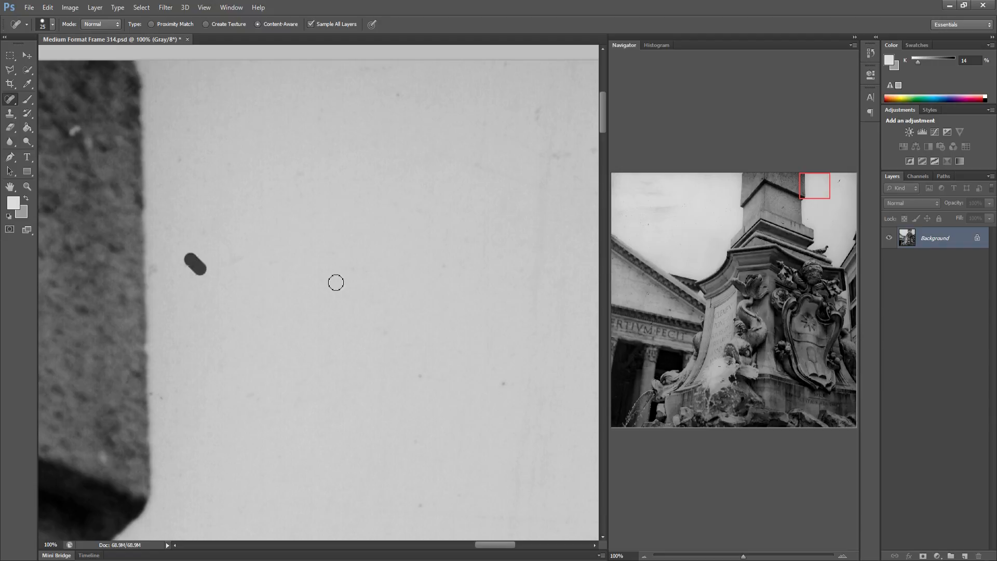
# Remove the faint smudges, specks and long vertical streak in the sky between the obelisk and the black scratch
pyautogui.moveTo(289, 265); pyautogui.dragTo(110, 268)
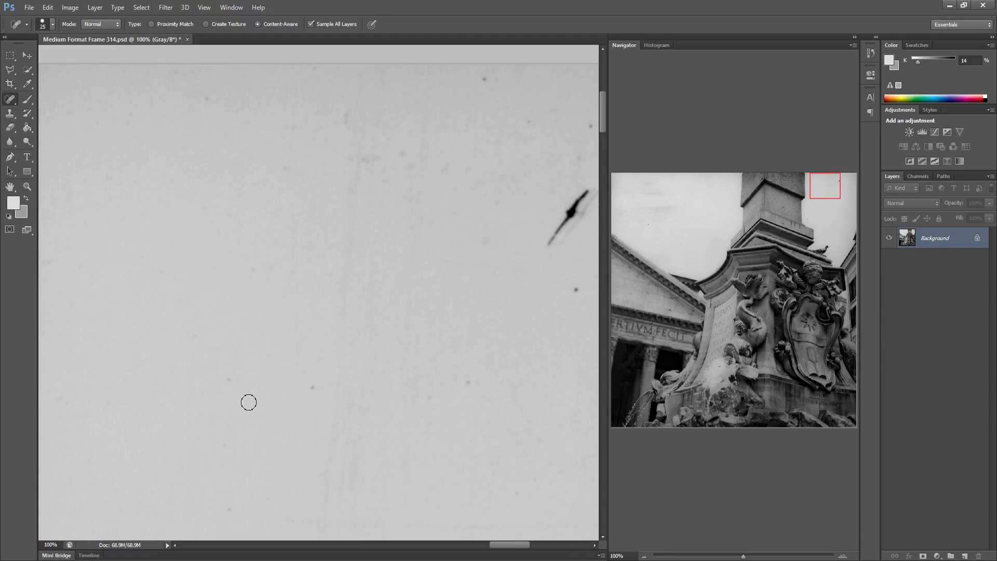
pyautogui.click(312, 387)
pyautogui.moveTo(357, 157)
pyautogui.mouseDown()
pyautogui.moveTo(407, 150)
pyautogui.moveTo(408, 178)
pyautogui.mouseUp()
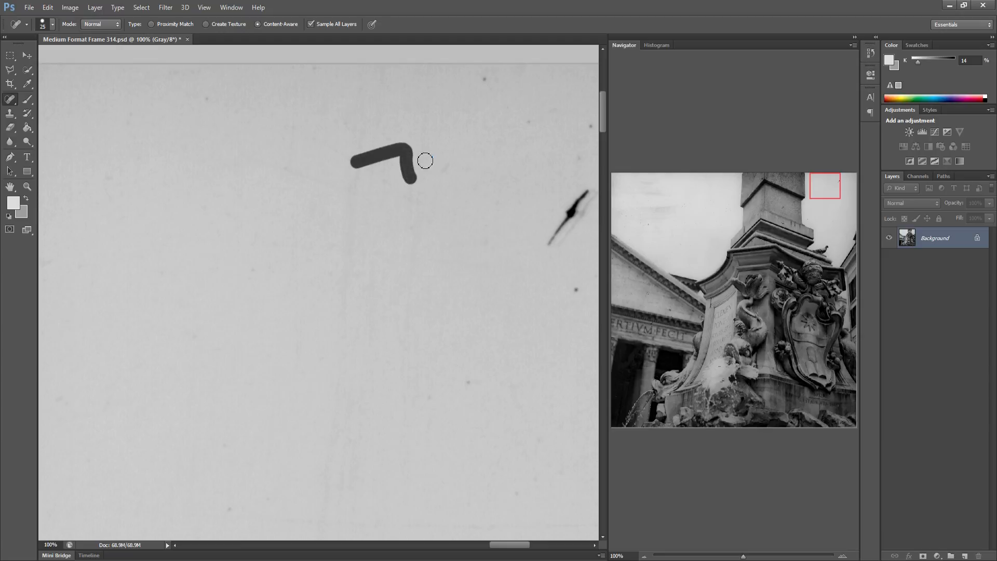
pyautogui.moveTo(447, 151); pyautogui.dragTo(436, 168)
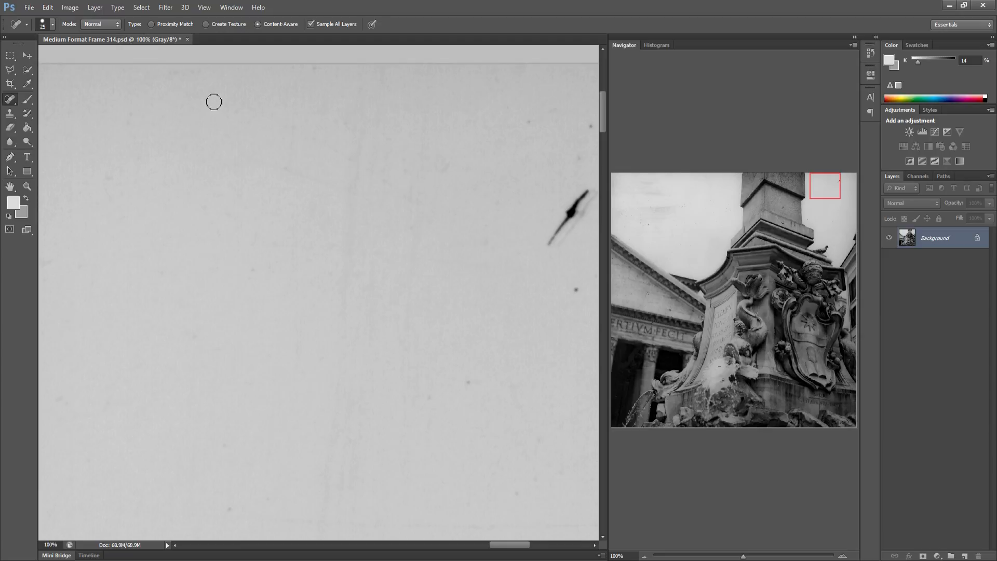
pyautogui.moveTo(214, 102); pyautogui.dragTo(202, 91)
pyautogui.moveTo(363, 129); pyautogui.dragTo(331, 487)
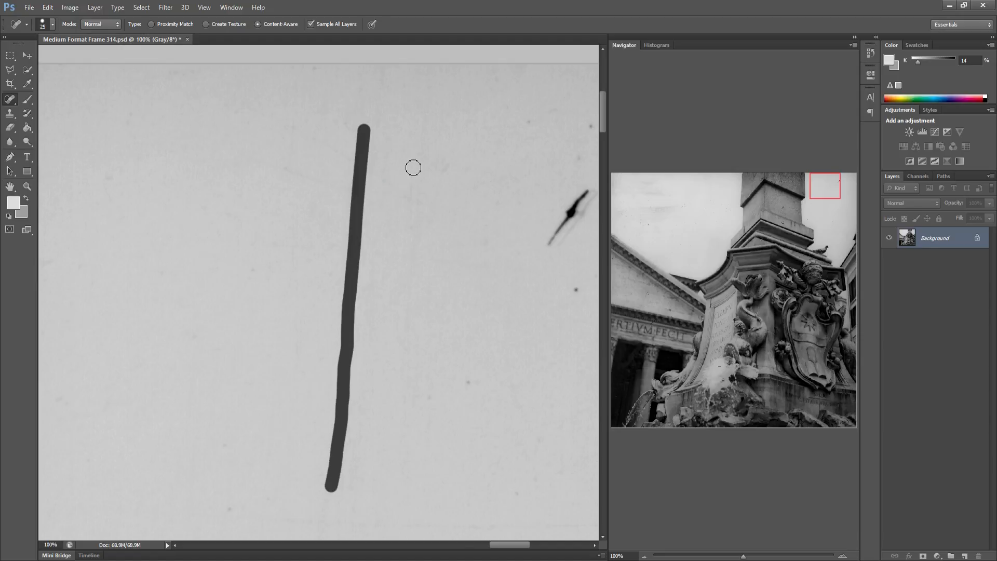
# Remove the black diagonal scratch in the upper-right sky together with the specks below it
pyautogui.moveTo(404, 188); pyautogui.dragTo(231, 200)
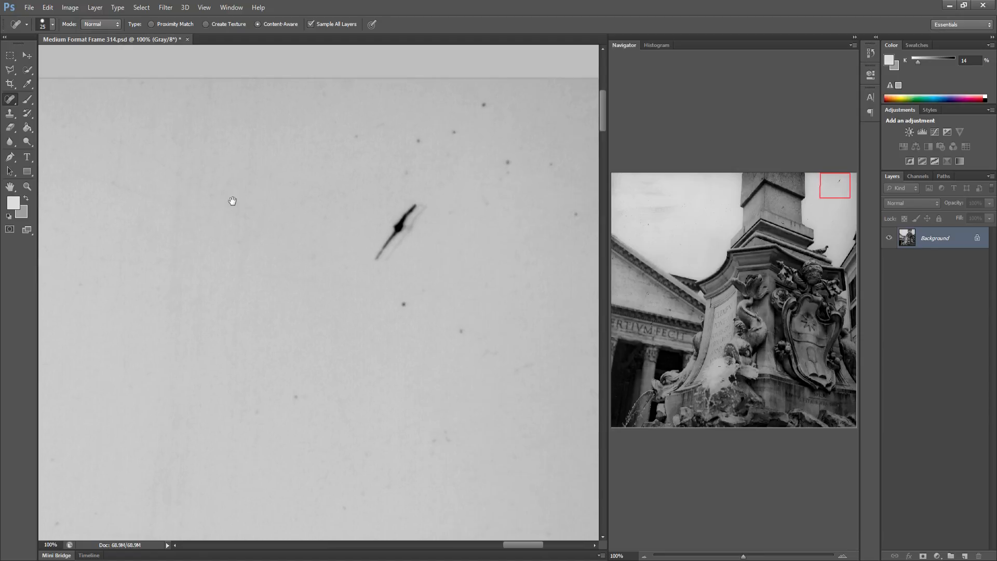
pyautogui.moveTo(412, 220); pyautogui.dragTo(301, 216)
pyautogui.click(298, 303)
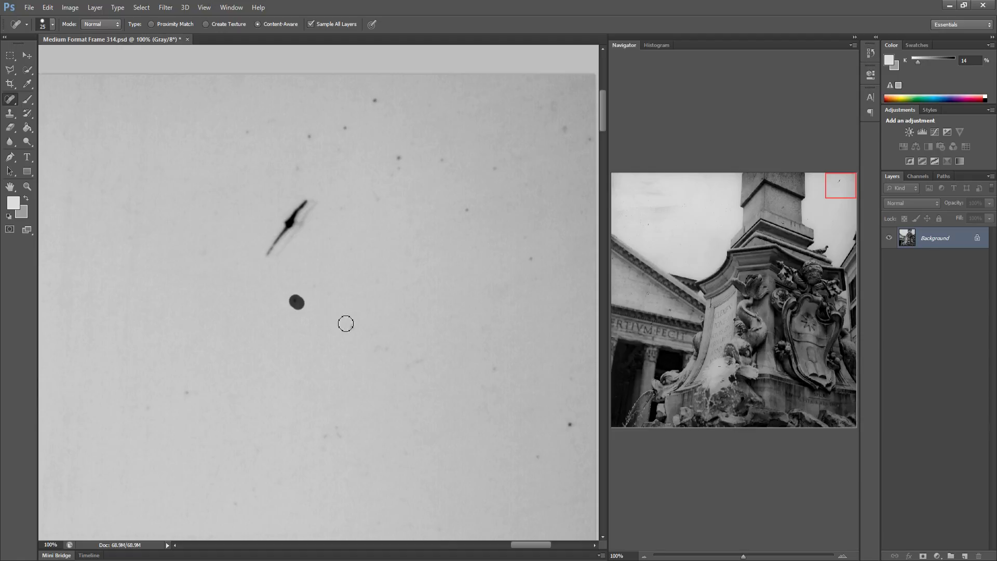
pyautogui.click(352, 325)
pyautogui.click(182, 394)
pyautogui.click(336, 434)
pyautogui.moveTo(282, 237); pyautogui.dragTo(315, 193)
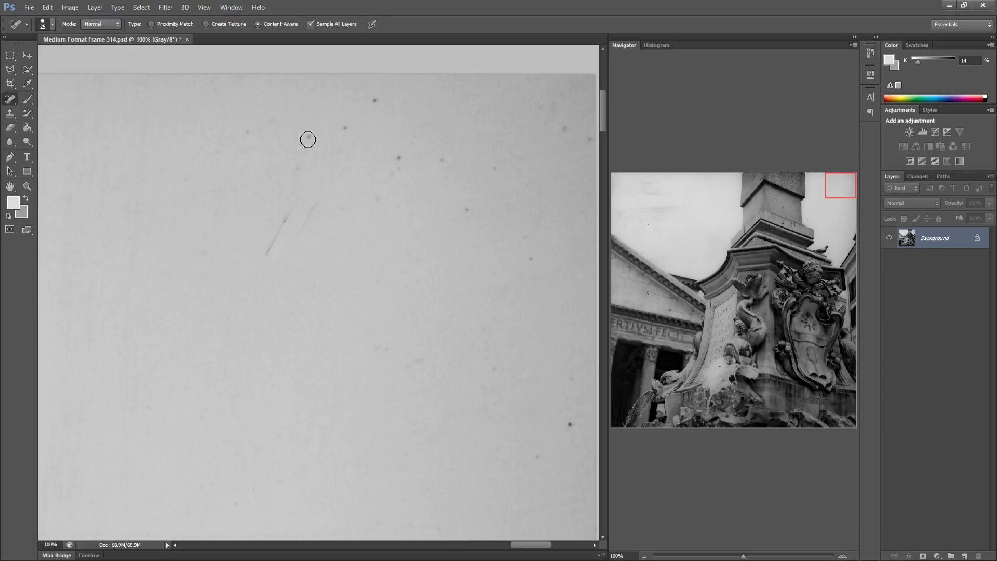
pyautogui.moveTo(264, 263); pyautogui.dragTo(298, 207)
# Heal the dark specks above and to the right of where the diagonal scratch was
pyautogui.moveTo(292, 170); pyautogui.dragTo(300, 162)
pyautogui.click(347, 130)
pyautogui.moveTo(373, 85); pyautogui.dragTo(385, 106)
pyautogui.moveTo(396, 154); pyautogui.dragTo(399, 178)
pyautogui.click(383, 195)
pyautogui.click(531, 257)
# Heal the remaining sky specks near the photo's upper-right corner and right edge, and save the file
pyautogui.moveTo(485, 340); pyautogui.dragTo(351, 334)
pyautogui.moveTo(348, 438); pyautogui.dragTo(366, 436)
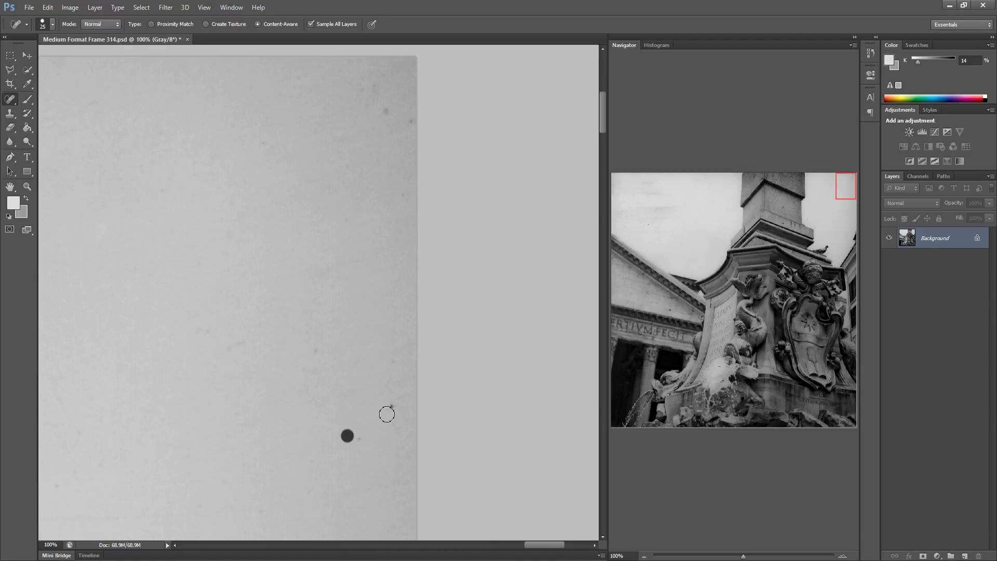
pyautogui.click(391, 406)
pyautogui.click(309, 355)
pyautogui.click(393, 357)
pyautogui.moveTo(377, 85)
pyautogui.mouseDown()
pyautogui.moveTo(385, 113)
pyautogui.moveTo(417, 125)
pyautogui.mouseUp()
pyautogui.moveTo(230, 345); pyautogui.dragTo(260, 331)
pyautogui.click(134, 271)
pyautogui.hotkey('ctrl', 's')
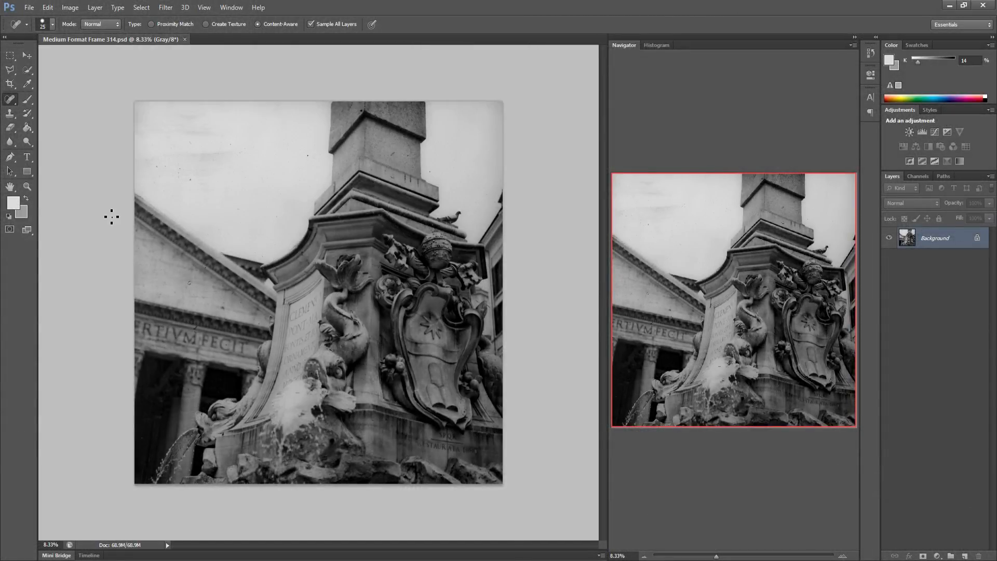
# At 100% zoom, heal the specks along the photo's left edge in the sky above the pediment
pyautogui.hotkey('ctrl', '1')
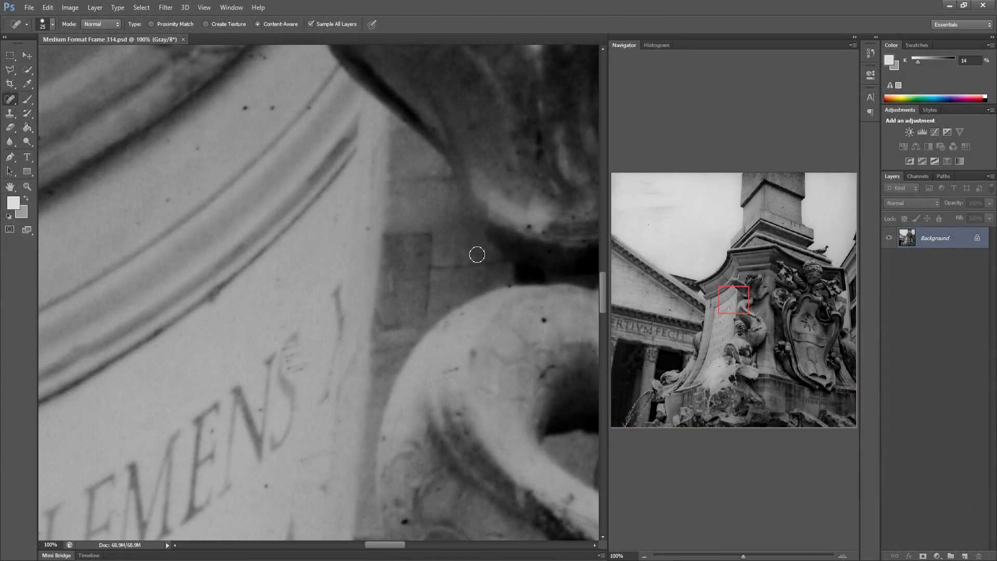
pyautogui.moveTo(619, 203); pyautogui.dragTo(619, 192)
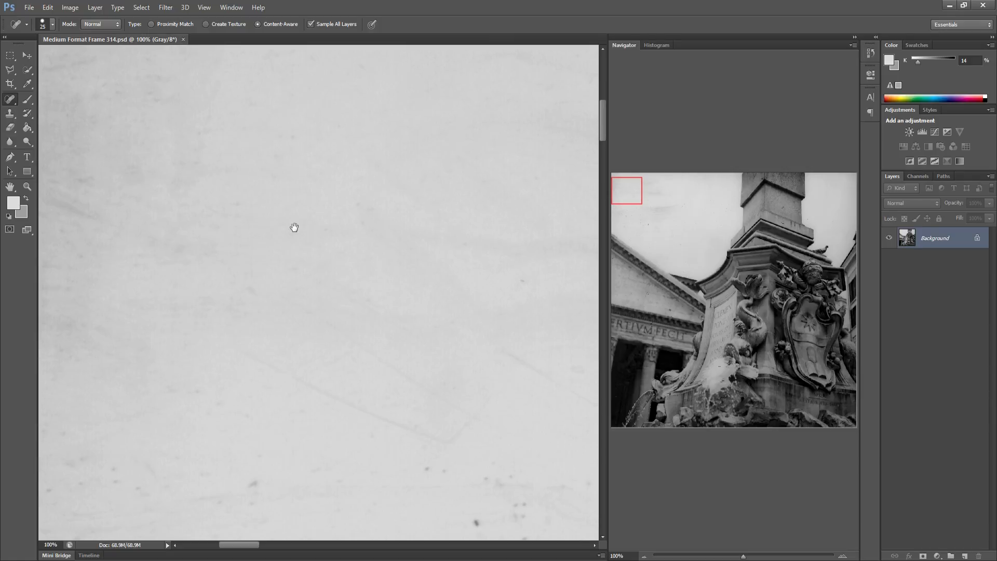
pyautogui.moveTo(294, 227); pyautogui.dragTo(285, 113)
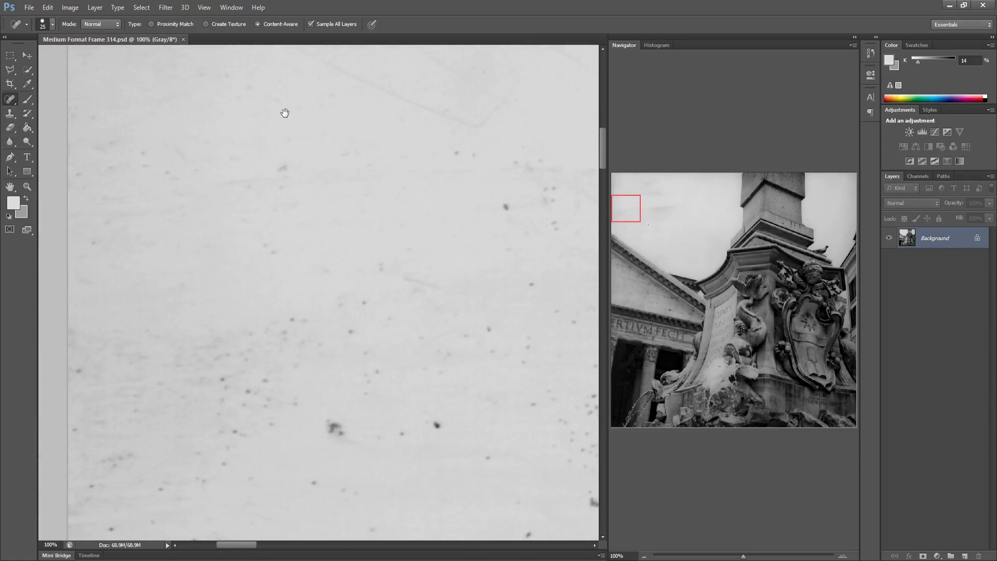
pyautogui.moveTo(120, 162)
pyautogui.mouseDown()
pyautogui.moveTo(107, 166)
pyautogui.moveTo(104, 148)
pyautogui.moveTo(143, 156)
pyautogui.mouseUp()
pyautogui.moveTo(105, 245); pyautogui.dragTo(92, 243)
pyautogui.moveTo(116, 221); pyautogui.dragTo(104, 227)
pyautogui.moveTo(79, 363); pyautogui.dragTo(95, 370)
pyautogui.moveTo(89, 420); pyautogui.dragTo(131, 411)
pyautogui.moveTo(100, 469)
pyautogui.mouseDown()
pyautogui.moveTo(133, 448)
pyautogui.moveTo(91, 480)
pyautogui.mouseUp()
pyautogui.moveTo(109, 529); pyautogui.dragTo(119, 531)
# Spot-heal the specks in the sky below the dense cluster near the photo's left edge
pyautogui.moveTo(144, 524); pyautogui.dragTo(169, 512)
pyautogui.moveTo(160, 484); pyautogui.dragTo(172, 480)
pyautogui.click(202, 477)
pyautogui.moveTo(202, 444); pyautogui.dragTo(201, 449)
pyautogui.moveTo(213, 460); pyautogui.dragTo(227, 465)
pyautogui.moveTo(220, 443); pyautogui.dragTo(262, 434)
pyautogui.click(270, 425)
# Heal the dense cluster of small dark specks in the left part of the sky
pyautogui.moveTo(229, 384); pyautogui.dragTo(228, 384)
pyautogui.moveTo(220, 408); pyautogui.dragTo(242, 407)
pyautogui.moveTo(271, 399); pyautogui.dragTo(266, 411)
pyautogui.moveTo(285, 407); pyautogui.dragTo(305, 396)
pyautogui.moveTo(258, 379); pyautogui.dragTo(258, 379)
pyautogui.moveTo(297, 371); pyautogui.dragTo(300, 349)
pyautogui.click(222, 349)
pyautogui.moveTo(220, 362)
pyautogui.mouseDown()
pyautogui.moveTo(254, 352)
pyautogui.moveTo(250, 330)
pyautogui.moveTo(251, 352)
pyautogui.mouseUp()
pyautogui.moveTo(262, 378); pyautogui.dragTo(280, 368)
# Remove the specks to the right of the dense cluster and the dark blotch below them in the left sky
pyautogui.moveTo(291, 318)
pyautogui.mouseDown()
pyautogui.moveTo(284, 340)
pyautogui.moveTo(314, 343)
pyautogui.mouseUp()
pyautogui.moveTo(319, 341); pyautogui.dragTo(319, 341)
pyautogui.moveTo(340, 317)
pyautogui.mouseDown()
pyautogui.moveTo(336, 305)
pyautogui.moveTo(361, 343)
pyautogui.mouseUp()
pyautogui.moveTo(356, 297); pyautogui.dragTo(356, 296)
pyautogui.moveTo(381, 367)
pyautogui.mouseDown()
pyautogui.moveTo(360, 404)
pyautogui.moveTo(337, 418)
pyautogui.moveTo(317, 480)
pyautogui.moveTo(367, 489)
pyautogui.mouseUp()
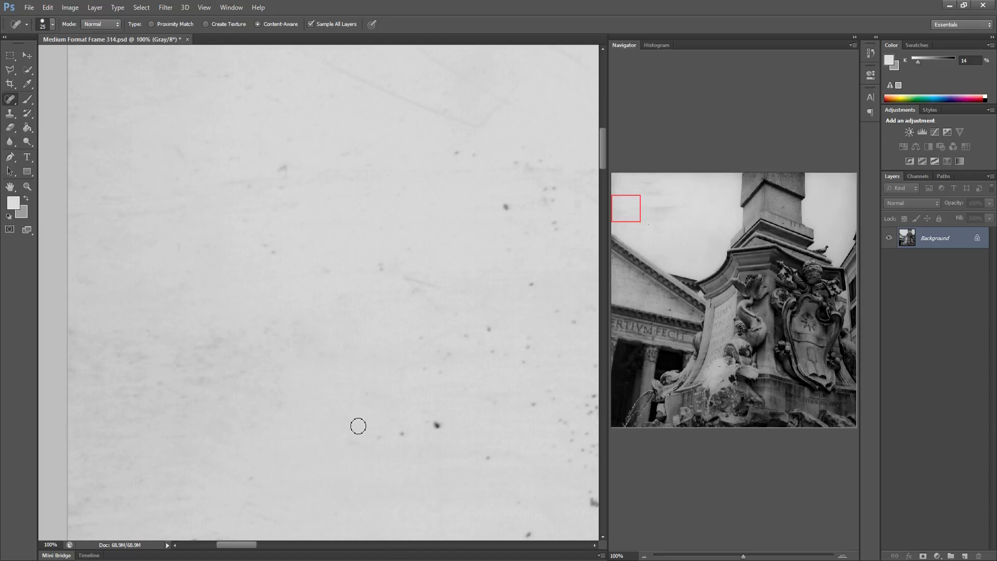
# Heal the dark specks low in the far-left sky section and the faint specks across its left and middle parts
pyautogui.moveTo(369, 434); pyautogui.dragTo(444, 422)
pyautogui.moveTo(487, 456); pyautogui.dragTo(494, 460)
pyautogui.moveTo(526, 528); pyautogui.dragTo(535, 534)
pyautogui.moveTo(244, 186)
pyautogui.mouseDown()
pyautogui.moveTo(272, 186)
pyautogui.moveTo(282, 150)
pyautogui.mouseUp()
pyautogui.moveTo(266, 242); pyautogui.dragTo(280, 257)
pyautogui.moveTo(238, 218); pyautogui.dragTo(247, 220)
pyautogui.moveTo(320, 274); pyautogui.dragTo(379, 268)
pyautogui.moveTo(342, 288); pyautogui.dragTo(347, 291)
# Remove the short faint scratch near the middle of the far-left sky section and the specks to its lower right
pyautogui.moveTo(407, 277)
pyautogui.mouseDown()
pyautogui.moveTo(447, 280)
pyautogui.moveTo(466, 330)
pyautogui.moveTo(425, 340)
pyautogui.mouseUp()
pyautogui.moveTo(445, 343)
pyautogui.mouseDown()
pyautogui.moveTo(421, 369)
pyautogui.moveTo(437, 377)
pyautogui.moveTo(454, 364)
pyautogui.mouseUp()
pyautogui.moveTo(482, 327); pyautogui.dragTo(484, 329)
pyautogui.moveTo(486, 347); pyautogui.dragTo(487, 348)
pyautogui.moveTo(519, 362); pyautogui.dragTo(519, 362)
pyautogui.moveTo(530, 347)
pyautogui.mouseDown()
pyautogui.moveTo(529, 364)
pyautogui.moveTo(528, 339)
pyautogui.mouseUp()
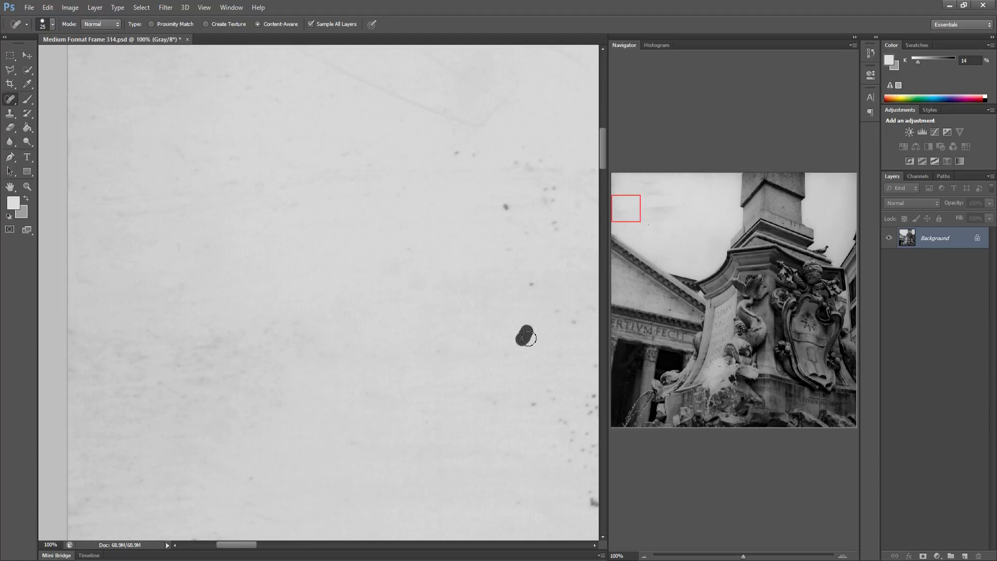
# Spot-heal the remaining dark specks along the right side of the far-left sky section
pyautogui.moveTo(544, 395); pyautogui.dragTo(519, 412)
pyautogui.moveTo(529, 285); pyautogui.dragTo(531, 279)
pyautogui.moveTo(450, 154)
pyautogui.mouseDown()
pyautogui.moveTo(486, 147)
pyautogui.moveTo(554, 211)
pyautogui.moveTo(533, 164)
pyautogui.mouseUp()
pyautogui.click(506, 206)
pyautogui.click(541, 196)
pyautogui.click(553, 171)
pyautogui.click(476, 156)
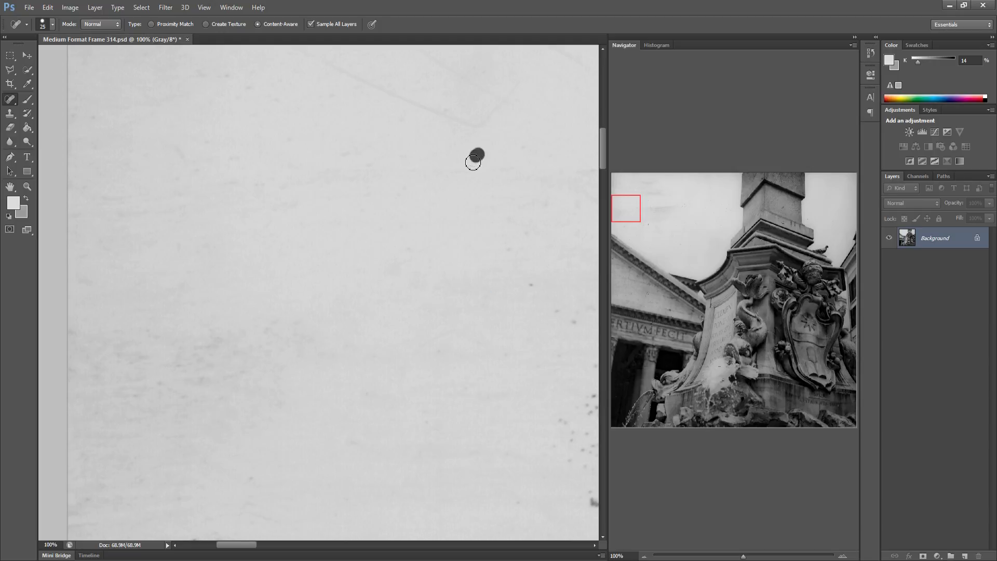
pyautogui.moveTo(530, 280); pyautogui.dragTo(584, 328)
# In the adjoining sky section to the right, remove the dark curved hair and the small specks on either side of it
pyautogui.moveTo(489, 334); pyautogui.dragTo(189, 289)
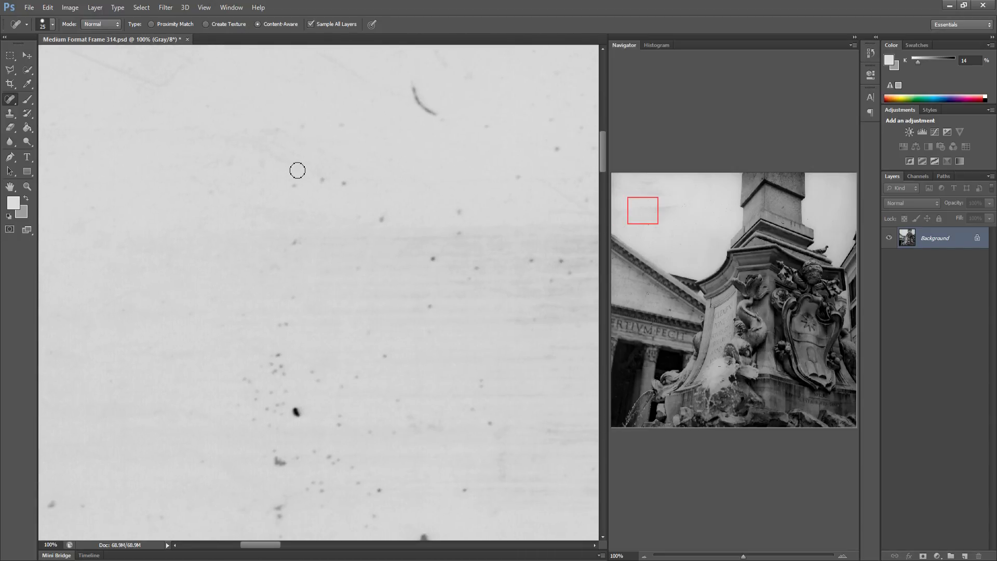
pyautogui.click(229, 159)
pyautogui.click(305, 127)
pyautogui.click(339, 123)
pyautogui.moveTo(414, 82); pyautogui.dragTo(445, 115)
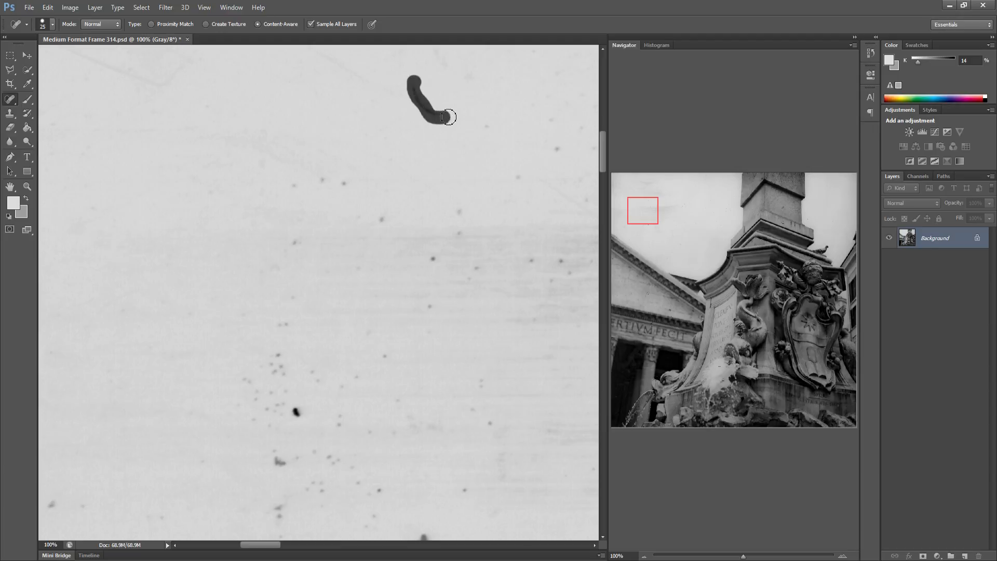
pyautogui.click(486, 126)
pyautogui.click(518, 177)
pyautogui.click(557, 149)
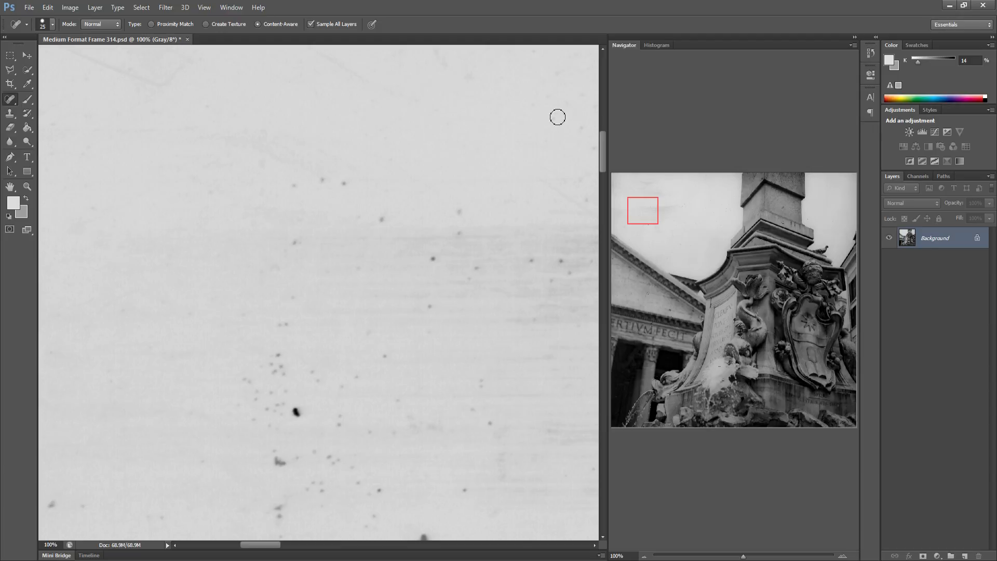
pyautogui.click(553, 120)
# Heal the scattered specks in the sky above the dense cluster with the black spot
pyautogui.scroll(-5, 597, 204)
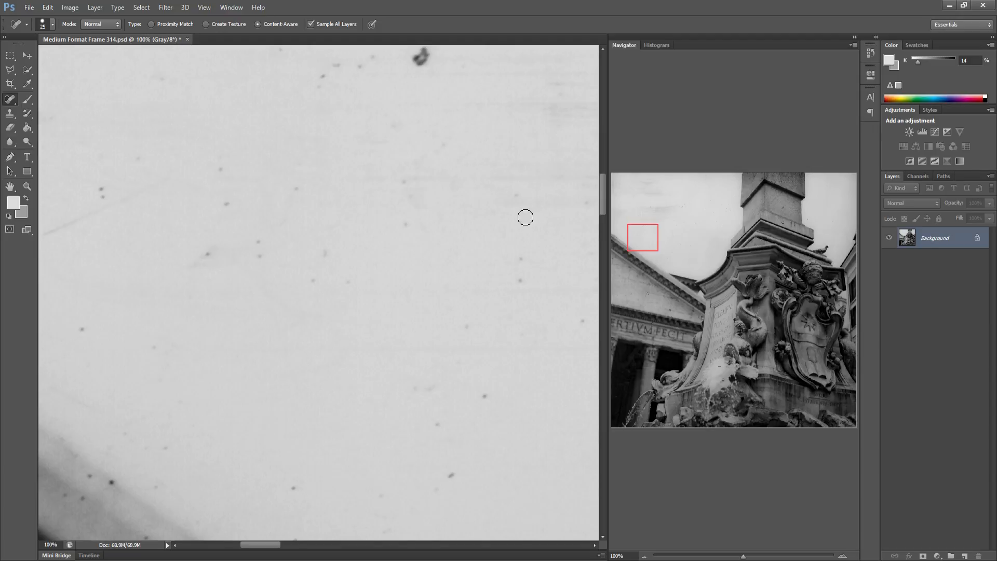
pyautogui.moveTo(652, 248); pyautogui.dragTo(636, 213)
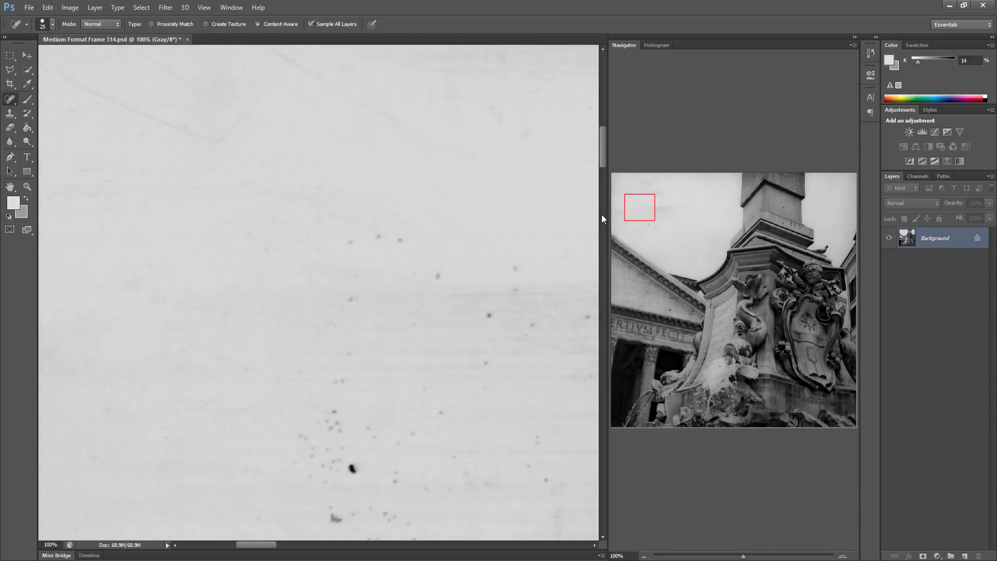
pyautogui.click(351, 243)
pyautogui.click(351, 299)
pyautogui.moveTo(377, 237); pyautogui.dragTo(399, 240)
pyautogui.click(436, 275)
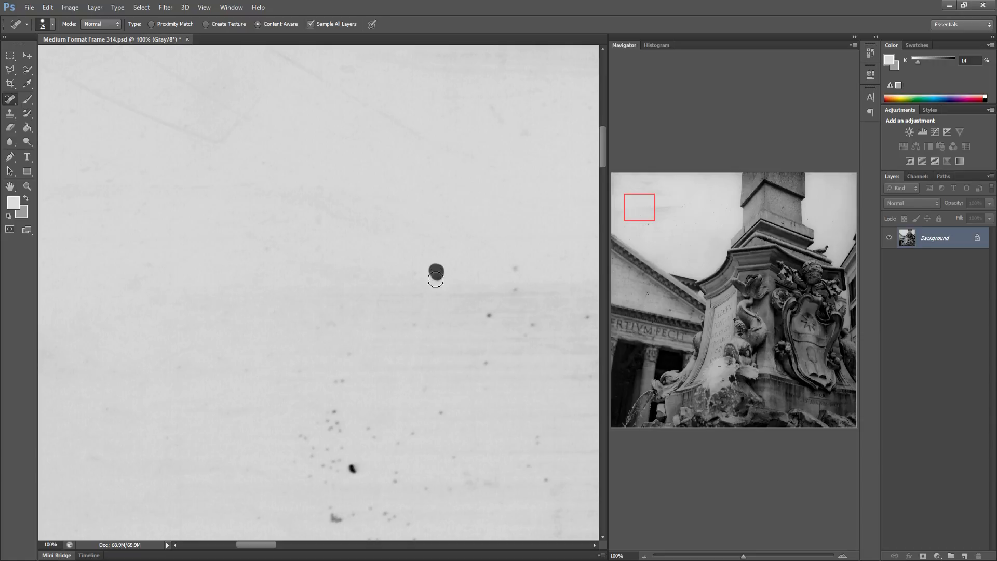
pyautogui.click(488, 315)
pyautogui.click(486, 362)
pyautogui.click(516, 285)
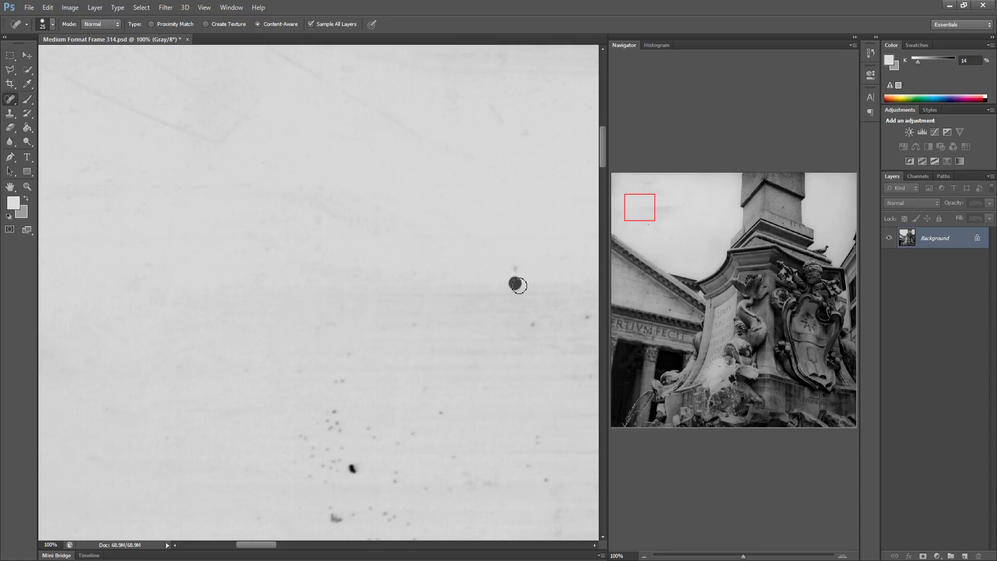
pyautogui.click(519, 271)
pyautogui.click(533, 326)
# Paint out the dense speck cluster, its black spot and the pair of specks just above it
pyautogui.moveTo(333, 380); pyautogui.dragTo(350, 379)
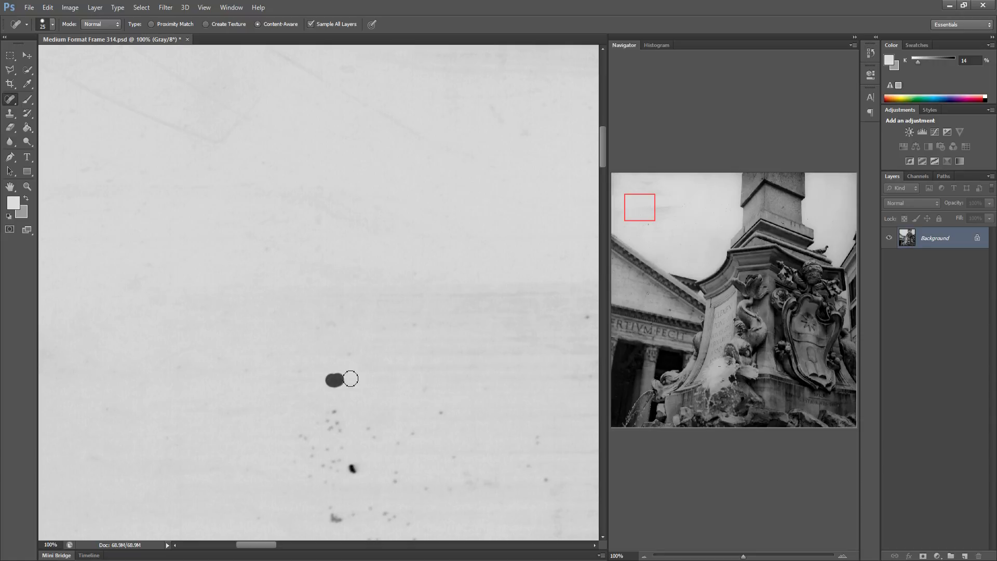
pyautogui.moveTo(309, 337)
pyautogui.mouseDown()
pyautogui.moveTo(314, 203)
pyautogui.moveTo(286, 261)
pyautogui.moveTo(322, 338)
pyautogui.moveTo(312, 334)
pyautogui.mouseUp()
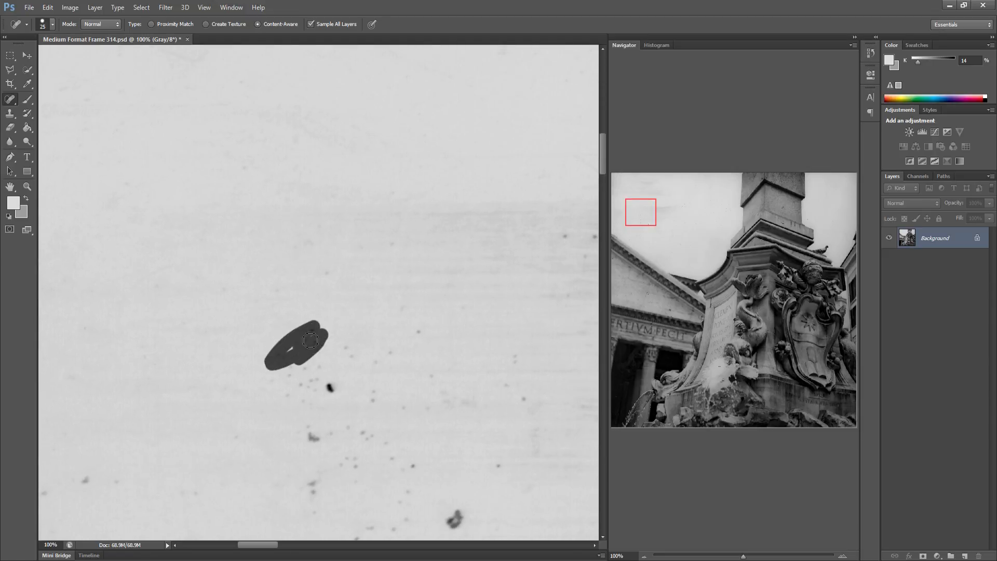
pyautogui.click(289, 373)
pyautogui.moveTo(289, 374)
pyautogui.mouseDown()
pyautogui.moveTo(319, 379)
pyautogui.moveTo(332, 361)
pyautogui.moveTo(332, 389)
pyautogui.mouseUp()
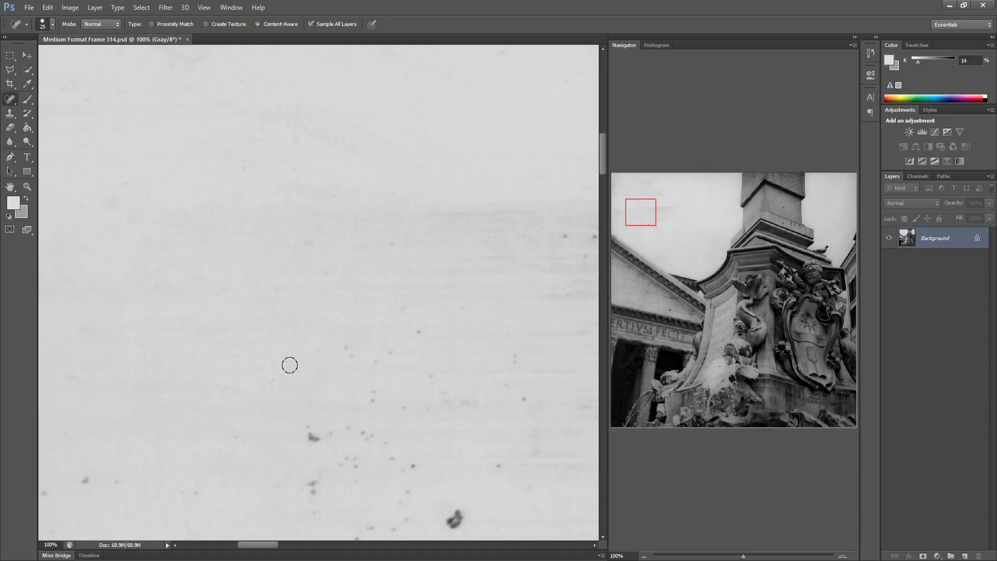
# Heal the loose specks in the sky to the right of the removed cluster and the faint ones above it
pyautogui.moveTo(345, 344); pyautogui.dragTo(356, 362)
pyautogui.moveTo(373, 361)
pyautogui.mouseDown()
pyautogui.moveTo(421, 332)
pyautogui.moveTo(403, 313)
pyautogui.mouseUp()
pyautogui.moveTo(398, 243); pyautogui.dragTo(367, 245)
pyautogui.moveTo(298, 241); pyautogui.dragTo(316, 219)
pyautogui.moveTo(441, 395); pyautogui.dragTo(512, 398)
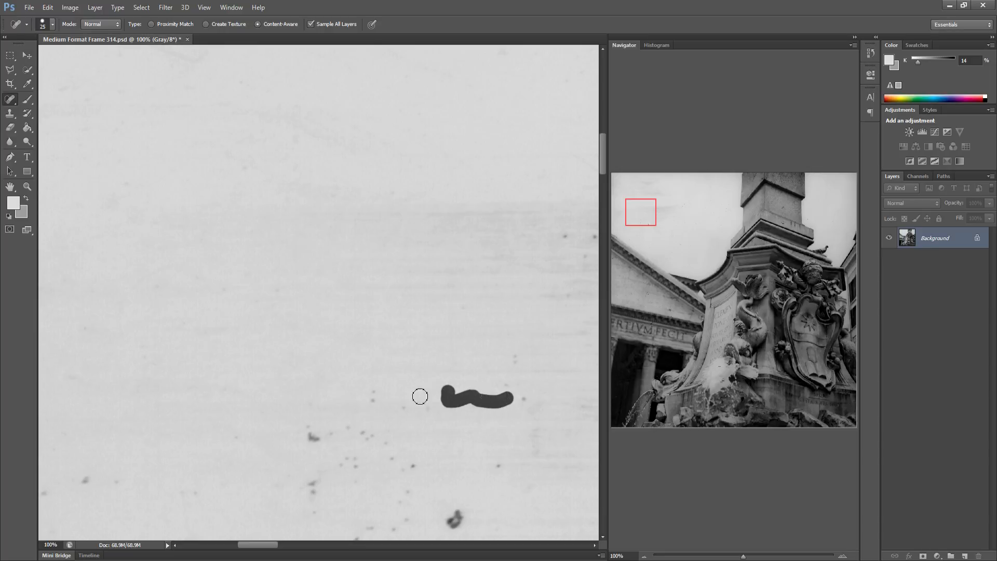
pyautogui.moveTo(373, 397); pyautogui.dragTo(483, 396)
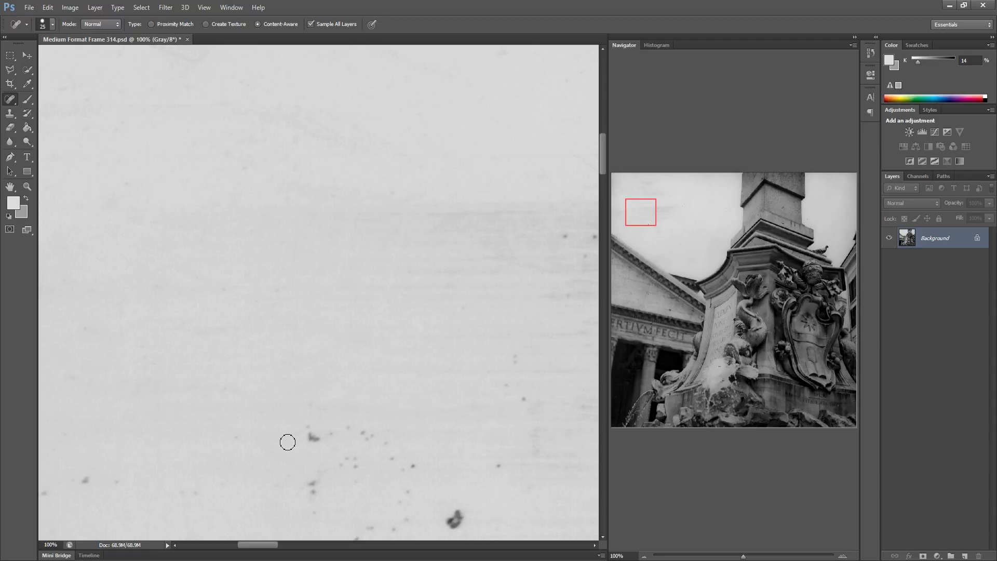
# Remove the lower group of specks and dark blotches, including the large irregular blotch to its lower right
pyautogui.moveTo(310, 421)
pyautogui.mouseDown()
pyautogui.moveTo(316, 440)
pyautogui.moveTo(369, 426)
pyautogui.moveTo(395, 441)
pyautogui.mouseUp()
pyautogui.moveTo(329, 468)
pyautogui.mouseDown()
pyautogui.moveTo(355, 489)
pyautogui.moveTo(314, 514)
pyautogui.moveTo(327, 519)
pyautogui.mouseUp()
pyautogui.moveTo(386, 458)
pyautogui.mouseDown()
pyautogui.moveTo(398, 458)
pyautogui.moveTo(405, 512)
pyautogui.moveTo(358, 526)
pyautogui.mouseUp()
pyautogui.click(453, 519)
pyautogui.click(496, 467)
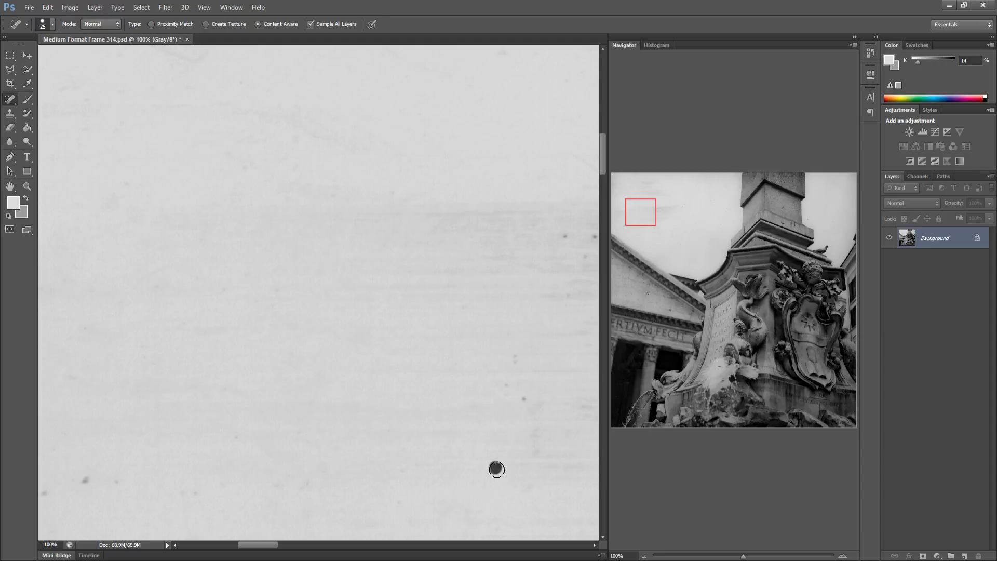
# Clean up the specks right of the removed blotches and those near the lower-left corner of this sky section
pyautogui.moveTo(530, 451); pyautogui.dragTo(535, 452)
pyautogui.moveTo(516, 343)
pyautogui.mouseDown()
pyautogui.moveTo(505, 384)
pyautogui.moveTo(527, 420)
pyautogui.mouseUp()
pyautogui.moveTo(82, 478); pyautogui.dragTo(208, 486)
pyautogui.moveTo(226, 430); pyautogui.dragTo(229, 432)
pyautogui.moveTo(45, 497); pyautogui.dragTo(107, 476)
# Heal the specks inside and just below the grey streaked cloud band in the left sky
pyautogui.moveTo(249, 434)
pyautogui.mouseDown()
pyautogui.moveTo(250, 405)
pyautogui.moveTo(148, 383)
pyautogui.mouseUp()
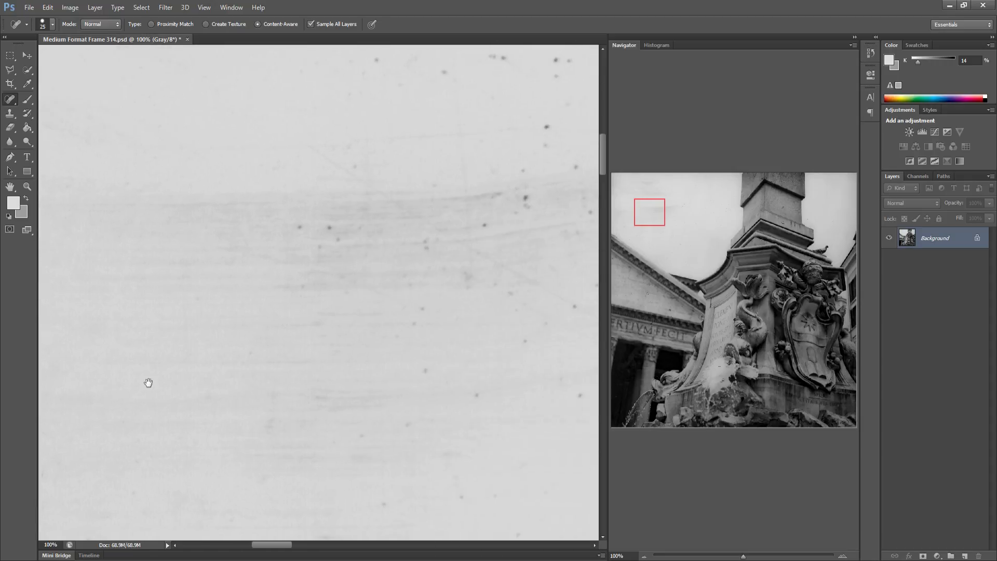
pyautogui.moveTo(226, 233)
pyautogui.mouseDown()
pyautogui.moveTo(249, 249)
pyautogui.moveTo(250, 201)
pyautogui.mouseUp()
pyautogui.moveTo(282, 235); pyautogui.dragTo(280, 205)
pyautogui.moveTo(259, 155); pyautogui.dragTo(267, 159)
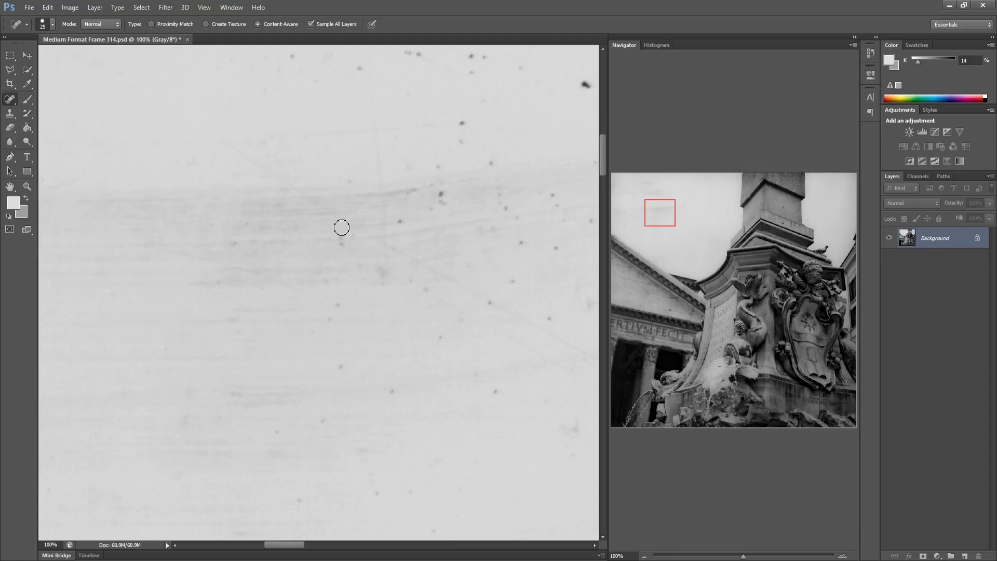
pyautogui.moveTo(341, 225); pyautogui.dragTo(357, 245)
pyautogui.moveTo(359, 260)
pyautogui.mouseDown()
pyautogui.moveTo(385, 274)
pyautogui.moveTo(374, 291)
pyautogui.moveTo(336, 289)
pyautogui.moveTo(320, 347)
pyautogui.mouseUp()
# Remove the specks scattered in the sky well below the streaked cloud band
pyautogui.moveTo(348, 364); pyautogui.dragTo(361, 382)
pyautogui.click(273, 437)
pyautogui.moveTo(309, 499); pyautogui.dragTo(294, 510)
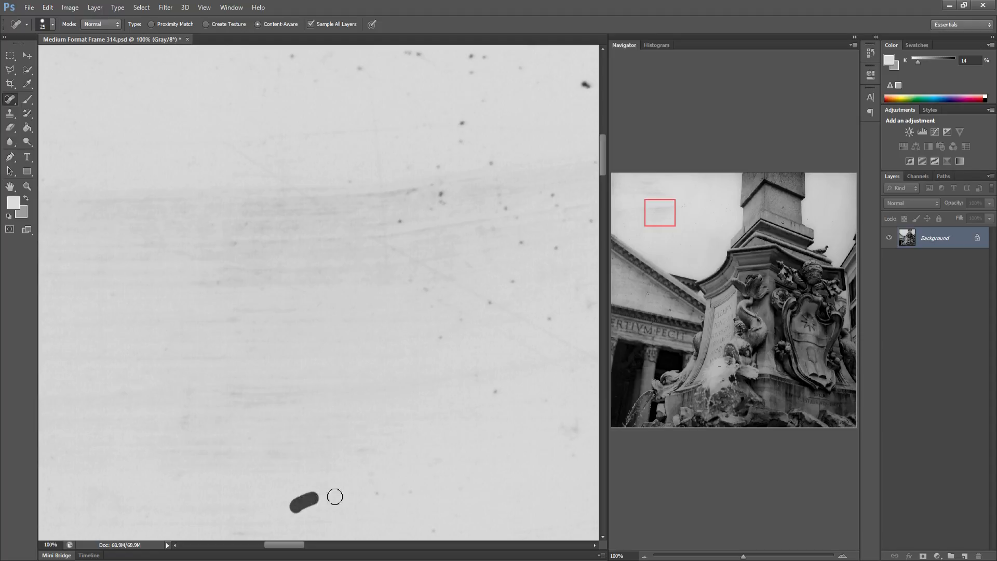
pyautogui.moveTo(375, 492); pyautogui.dragTo(420, 487)
pyautogui.click(434, 529)
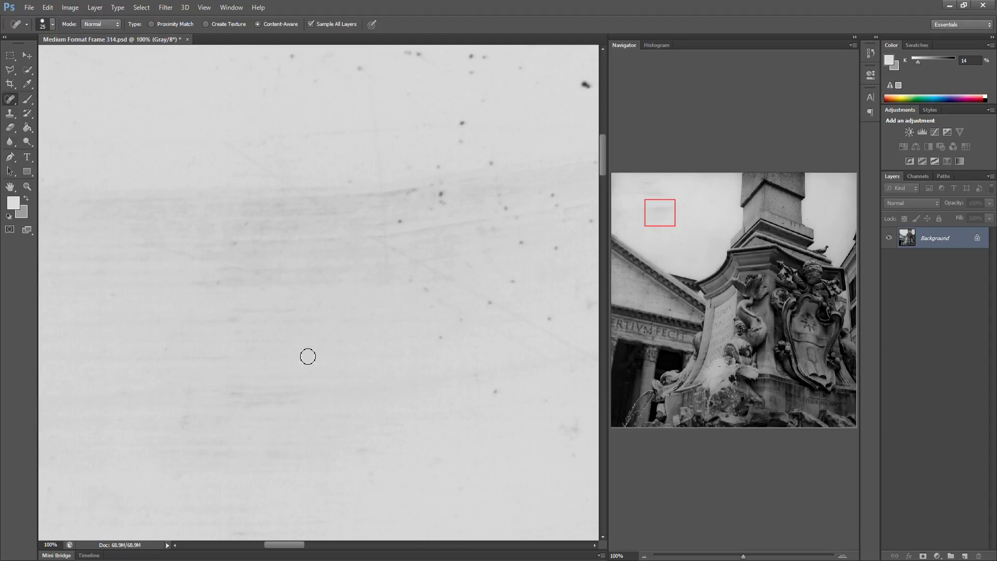
# Heal the small specks within the streaked cloud band and to its lower right
pyautogui.moveTo(210, 279); pyautogui.dragTo(228, 279)
pyautogui.click(496, 388)
pyautogui.click(473, 371)
pyautogui.moveTo(551, 322); pyautogui.dragTo(545, 311)
pyautogui.moveTo(407, 285)
pyautogui.mouseDown()
pyautogui.moveTo(438, 298)
pyautogui.moveTo(434, 311)
pyautogui.mouseUp()
# Spot-heal the row of specks above the streaked cloud band and the vertical pair beneath it
pyautogui.moveTo(468, 364); pyautogui.dragTo(375, 441)
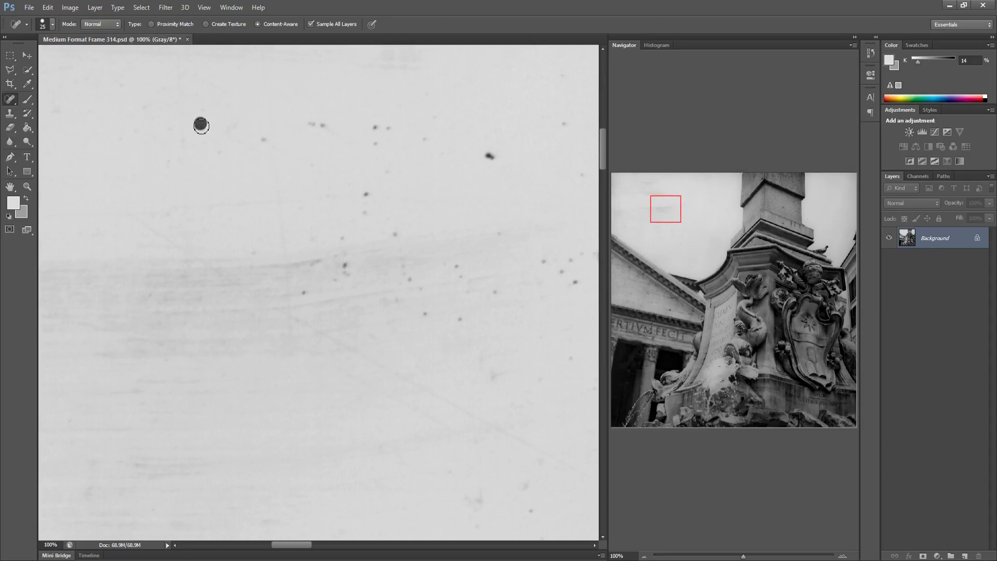
pyautogui.click(264, 139)
pyautogui.moveTo(311, 123); pyautogui.dragTo(397, 131)
pyautogui.click(375, 143)
pyautogui.click(386, 171)
pyautogui.moveTo(366, 189); pyautogui.dragTo(362, 217)
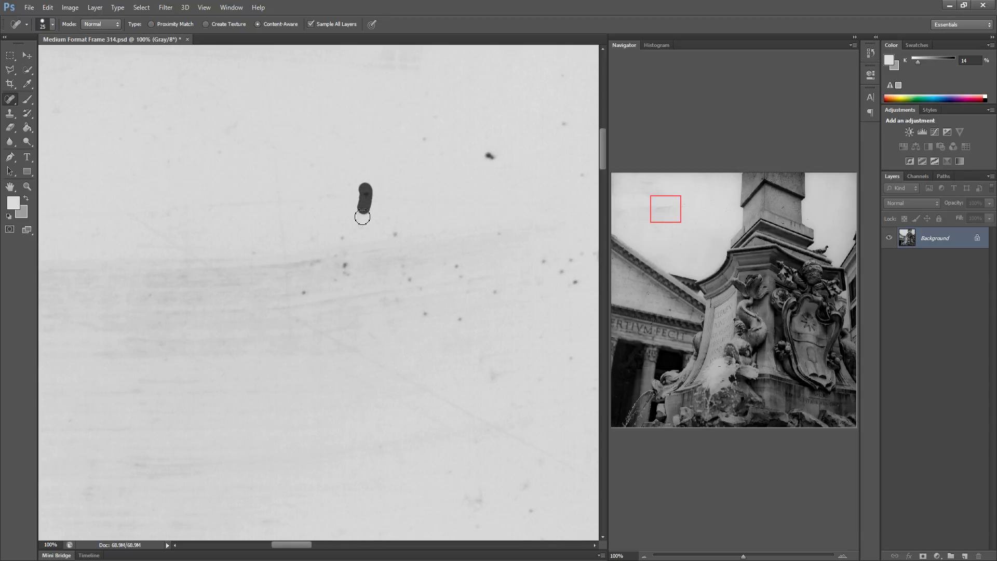
# Remove the dark specks and the short dark streak at the right end of the cloud band
pyautogui.click(326, 252)
pyautogui.click(342, 240)
pyautogui.moveTo(312, 269)
pyautogui.mouseDown()
pyautogui.moveTo(335, 259)
pyautogui.moveTo(310, 281)
pyautogui.mouseUp()
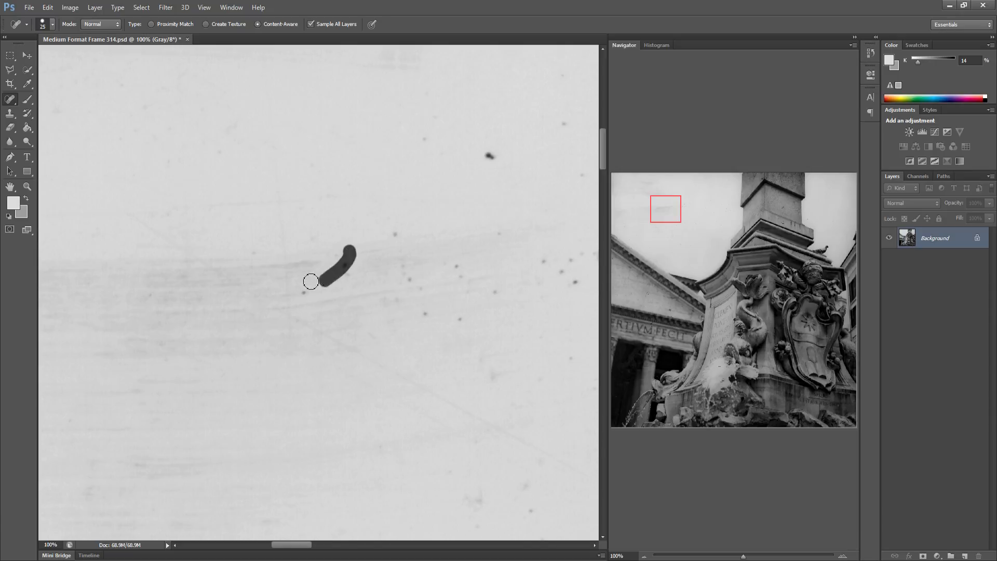
pyautogui.moveTo(242, 254)
pyautogui.mouseDown()
pyautogui.moveTo(315, 262)
pyautogui.moveTo(244, 280)
pyautogui.mouseUp()
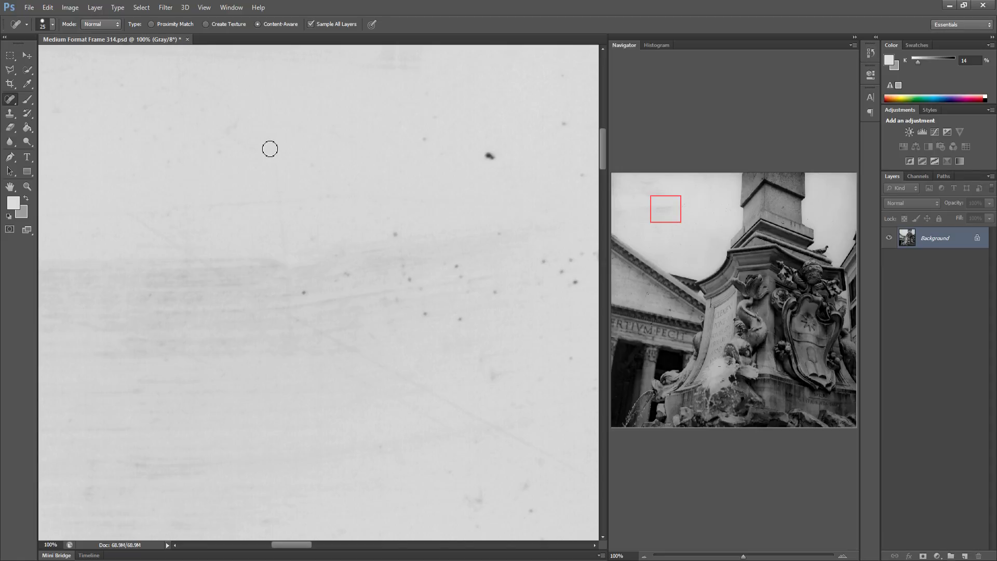
# Heal the faint diagonal scratch, the specks right of the cloud band and the large dark speck above them
pyautogui.moveTo(275, 116)
pyautogui.mouseDown()
pyautogui.moveTo(284, 308)
pyautogui.moveTo(303, 294)
pyautogui.moveTo(313, 302)
pyautogui.moveTo(311, 332)
pyautogui.moveTo(493, 429)
pyautogui.mouseUp()
pyautogui.moveTo(149, 472)
pyautogui.mouseDown()
pyautogui.moveTo(387, 448)
pyautogui.moveTo(445, 430)
pyautogui.mouseUp()
pyautogui.moveTo(390, 303); pyautogui.dragTo(524, 229)
pyautogui.moveTo(410, 325)
pyautogui.mouseDown()
pyautogui.moveTo(464, 276)
pyautogui.moveTo(439, 316)
pyautogui.mouseUp()
pyautogui.click(461, 277)
pyautogui.click(461, 318)
pyautogui.click(490, 156)
# In the sky section right of the cloud band, remove the thin curled hair and the specks around it
pyautogui.moveTo(449, 212); pyautogui.dragTo(240, 216)
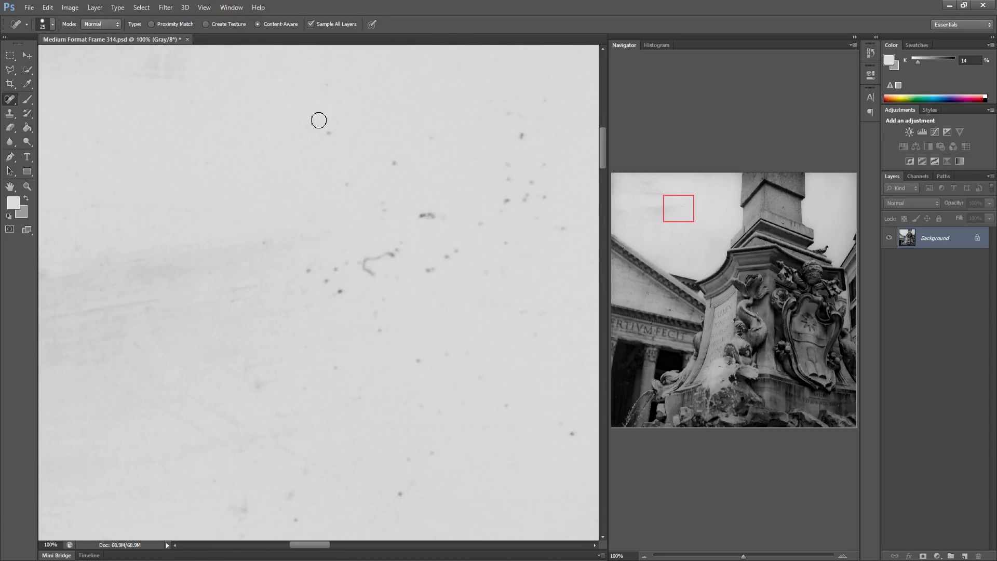
pyautogui.click(346, 183)
pyautogui.click(393, 162)
pyautogui.moveTo(260, 239)
pyautogui.mouseDown()
pyautogui.moveTo(299, 230)
pyautogui.moveTo(320, 288)
pyautogui.mouseUp()
pyautogui.click(350, 258)
pyautogui.moveTo(404, 252)
pyautogui.mouseDown()
pyautogui.moveTo(367, 258)
pyautogui.moveTo(381, 277)
pyautogui.mouseUp()
pyautogui.click(338, 289)
# Heal the specks scattered in the sky below the removed curled hair
pyautogui.moveTo(373, 318)
pyautogui.mouseDown()
pyautogui.moveTo(383, 301)
pyautogui.moveTo(383, 334)
pyautogui.mouseUp()
pyautogui.click(332, 368)
pyautogui.moveTo(250, 366)
pyautogui.mouseDown()
pyautogui.moveTo(280, 393)
pyautogui.moveTo(325, 383)
pyautogui.mouseUp()
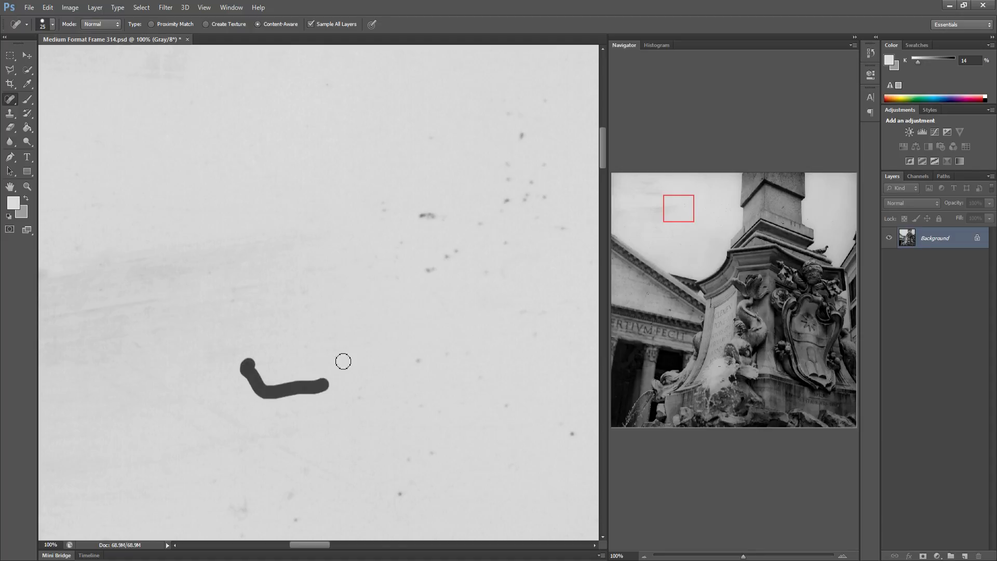
pyautogui.moveTo(442, 355); pyautogui.dragTo(456, 357)
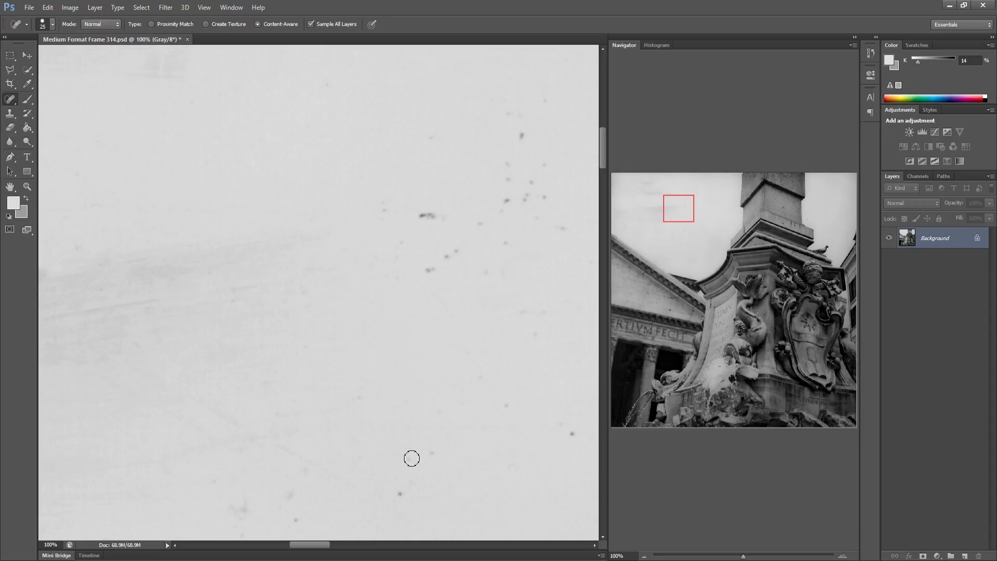
pyautogui.moveTo(405, 457); pyautogui.dragTo(404, 457)
pyautogui.moveTo(430, 448); pyautogui.dragTo(427, 454)
pyautogui.click(398, 491)
# Remove the faint smudge and specks along the lower part of this sky section, including those farther right
pyautogui.moveTo(312, 470); pyautogui.dragTo(312, 470)
pyautogui.moveTo(245, 508); pyautogui.dragTo(262, 503)
pyautogui.moveTo(290, 495); pyautogui.dragTo(302, 489)
pyautogui.moveTo(229, 506); pyautogui.dragTo(230, 506)
pyautogui.click(284, 496)
pyautogui.hscroll(5, 398, 462)
pyautogui.moveTo(431, 428); pyautogui.dragTo(452, 439)
pyautogui.moveTo(369, 412); pyautogui.dragTo(373, 394)
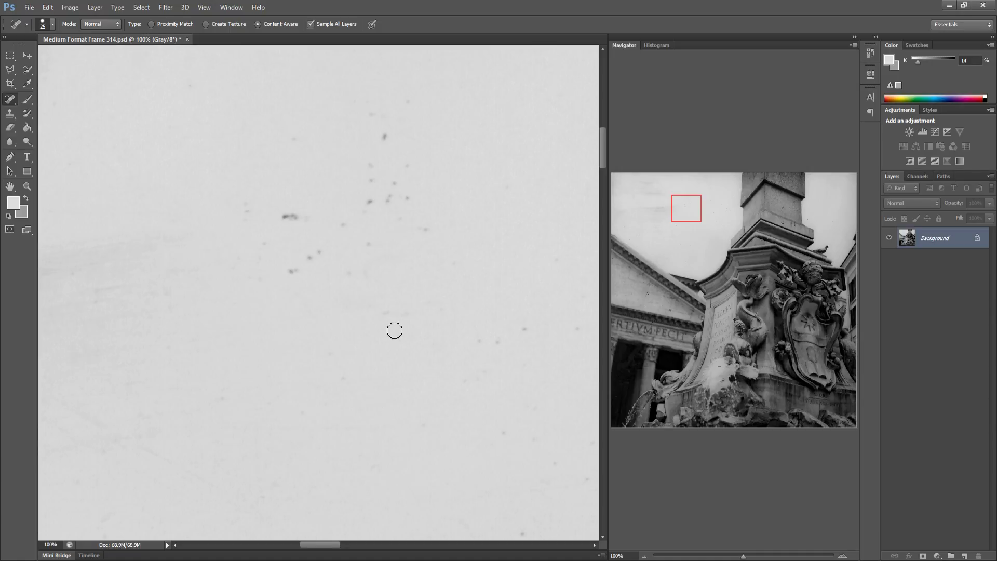
# Heal the elongated dark mark, the specks below it and the dark speck to its upper right
pyautogui.moveTo(244, 211); pyautogui.dragTo(314, 218)
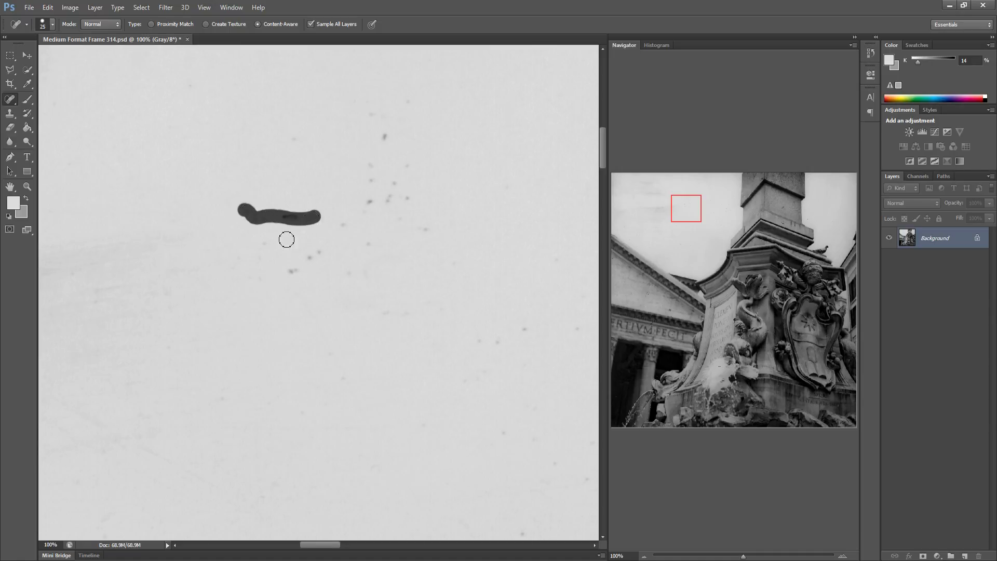
pyautogui.click(266, 242)
pyautogui.moveTo(285, 272)
pyautogui.mouseDown()
pyautogui.moveTo(370, 202)
pyautogui.moveTo(378, 138)
pyautogui.mouseUp()
pyautogui.click(340, 222)
pyautogui.click(385, 134)
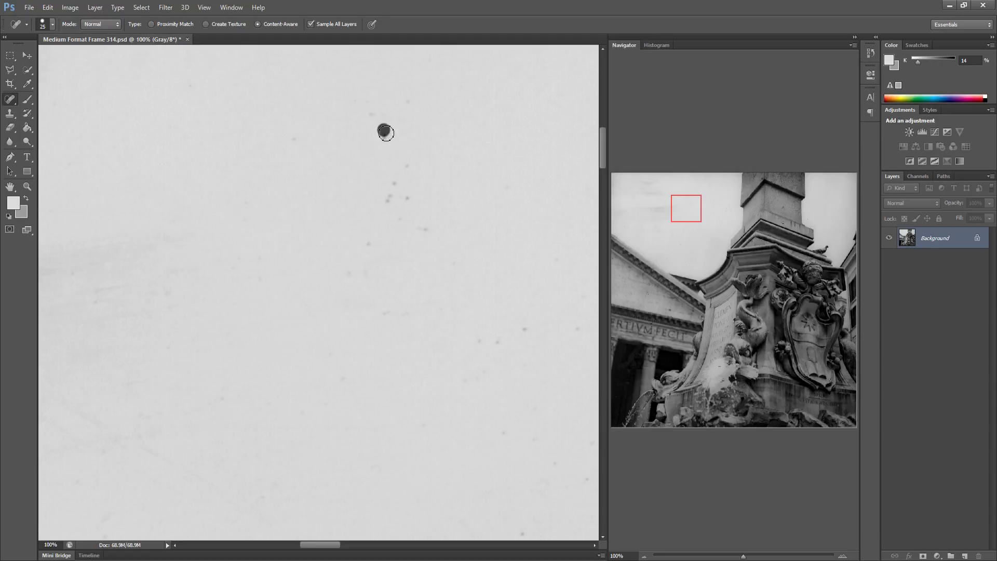
# Remove the remaining vertical group of specks in the upper middle of the section and the lone speck to its left
pyautogui.click(372, 114)
pyautogui.moveTo(410, 101); pyautogui.dragTo(418, 95)
pyautogui.moveTo(407, 155)
pyautogui.mouseDown()
pyautogui.moveTo(382, 214)
pyautogui.moveTo(416, 201)
pyautogui.moveTo(361, 255)
pyautogui.mouseUp()
pyautogui.click(408, 198)
pyautogui.moveTo(347, 272); pyautogui.dragTo(378, 258)
pyautogui.moveTo(418, 230); pyautogui.dragTo(424, 226)
pyautogui.moveTo(404, 217); pyautogui.dragTo(404, 216)
pyautogui.moveTo(393, 190); pyautogui.dragTo(405, 201)
pyautogui.moveTo(423, 222); pyautogui.dragTo(436, 225)
pyautogui.click(520, 211)
pyautogui.moveTo(297, 133); pyautogui.dragTo(295, 147)
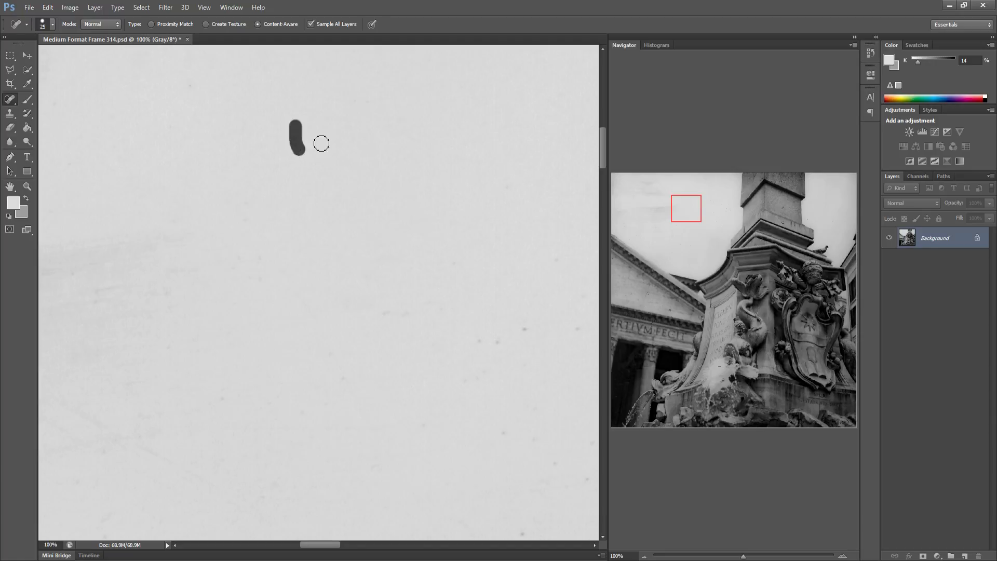
# Heal the sparse specks in the clear sky area right of the removed vertical speck group
pyautogui.moveTo(474, 338)
pyautogui.mouseDown()
pyautogui.moveTo(532, 325)
pyautogui.moveTo(313, 327)
pyautogui.mouseUp()
pyautogui.moveTo(406, 322); pyautogui.dragTo(414, 327)
pyautogui.moveTo(410, 285); pyautogui.dragTo(411, 280)
pyautogui.click(384, 250)
pyautogui.moveTo(493, 280); pyautogui.dragTo(494, 280)
pyautogui.moveTo(491, 241); pyautogui.dragTo(494, 218)
pyautogui.moveTo(493, 165); pyautogui.dragTo(499, 156)
pyautogui.moveTo(439, 381); pyautogui.dragTo(487, 397)
pyautogui.click(534, 400)
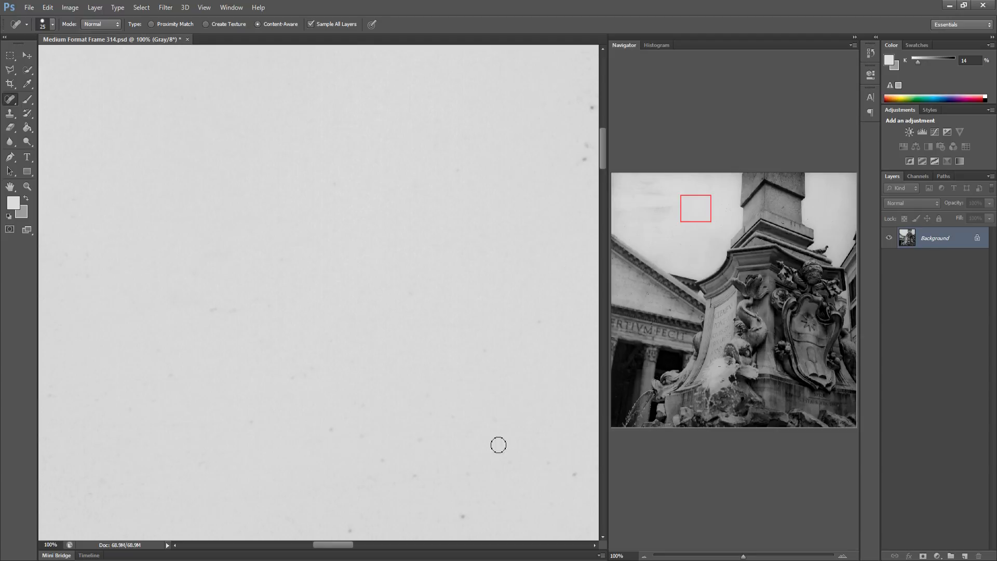
pyautogui.click(383, 461)
pyautogui.moveTo(316, 418); pyautogui.dragTo(340, 435)
# In the sky nearer the column, remove the group of dark specks and the isolated ones below it
pyautogui.moveTo(425, 481); pyautogui.dragTo(303, 448)
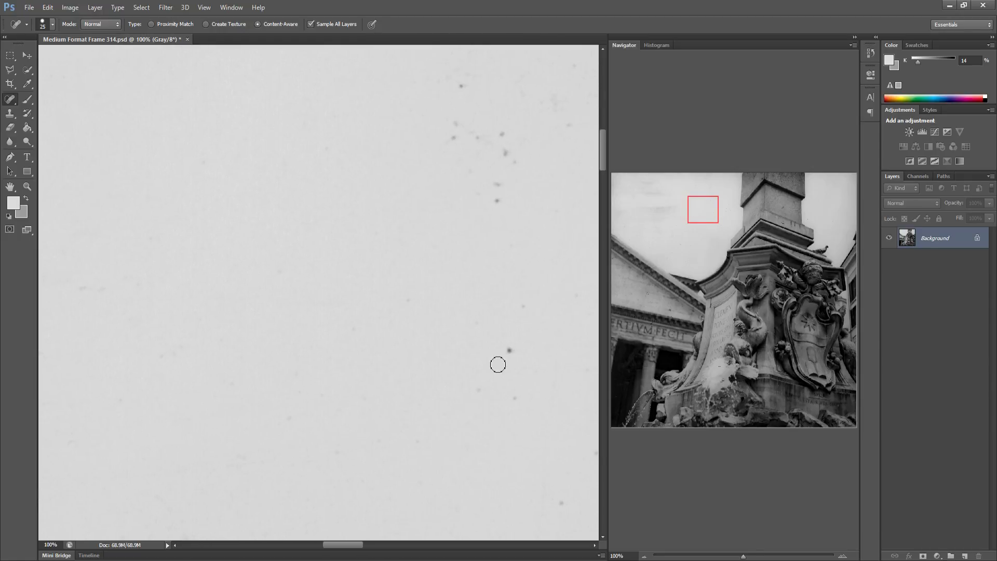
pyautogui.moveTo(504, 352); pyautogui.dragTo(516, 346)
pyautogui.moveTo(510, 394); pyautogui.dragTo(519, 400)
pyautogui.moveTo(495, 181); pyautogui.dragTo(493, 208)
pyautogui.moveTo(454, 136)
pyautogui.mouseDown()
pyautogui.moveTo(450, 125)
pyautogui.moveTo(477, 134)
pyautogui.mouseUp()
pyautogui.moveTo(467, 169); pyautogui.dragTo(499, 206)
pyautogui.moveTo(502, 135); pyautogui.dragTo(503, 138)
pyautogui.moveTo(450, 83); pyautogui.dragTo(468, 82)
pyautogui.moveTo(459, 173); pyautogui.dragTo(272, 183)
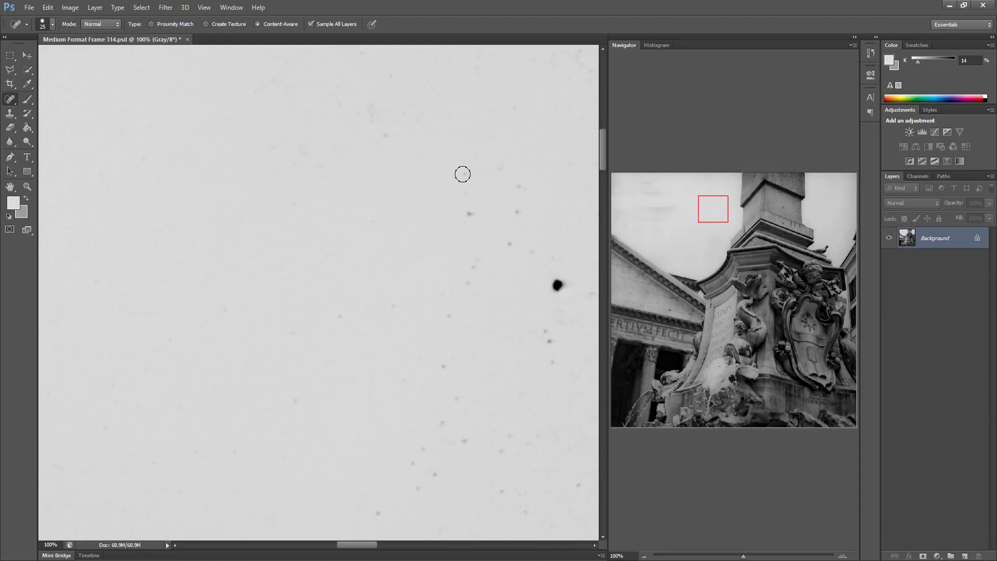
# Heal the faint speck cluster in the upper sky and the scattered specks running down through its middle
pyautogui.moveTo(469, 222); pyautogui.dragTo(468, 224)
pyautogui.moveTo(369, 103); pyautogui.dragTo(411, 130)
pyautogui.moveTo(518, 194); pyautogui.dragTo(518, 212)
pyautogui.moveTo(480, 255); pyautogui.dragTo(457, 305)
pyautogui.click(446, 315)
pyautogui.click(448, 359)
# Remove the specks across the lower part of this sky section and the large black spot with the specks around it
pyautogui.moveTo(460, 394); pyautogui.dragTo(435, 428)
pyautogui.moveTo(403, 469)
pyautogui.mouseDown()
pyautogui.moveTo(427, 443)
pyautogui.moveTo(452, 456)
pyautogui.moveTo(464, 438)
pyautogui.mouseUp()
pyautogui.moveTo(366, 513); pyautogui.dragTo(399, 495)
pyautogui.moveTo(508, 438); pyautogui.dragTo(527, 440)
pyautogui.click(501, 491)
pyautogui.moveTo(522, 512); pyautogui.dragTo(538, 511)
pyautogui.moveTo(541, 324); pyautogui.dragTo(555, 373)
pyautogui.moveTo(555, 307); pyautogui.dragTo(562, 282)
pyautogui.click(539, 260)
# In the adjacent sky section toward the column, heal the diagonal trail of marks, the upper pair of specks and the vertical group
pyautogui.hscroll(3, 403, 336)
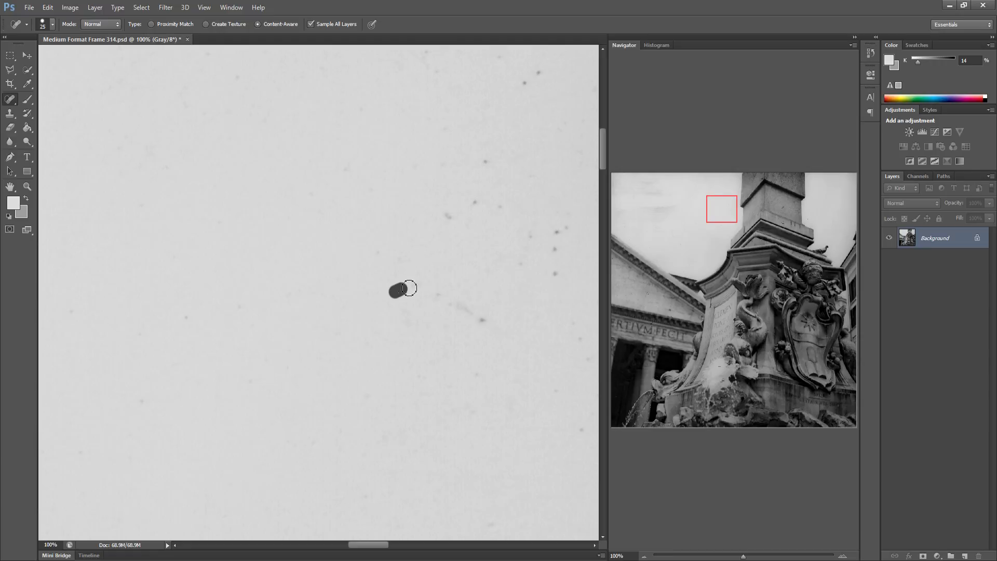
pyautogui.moveTo(409, 287); pyautogui.dragTo(509, 337)
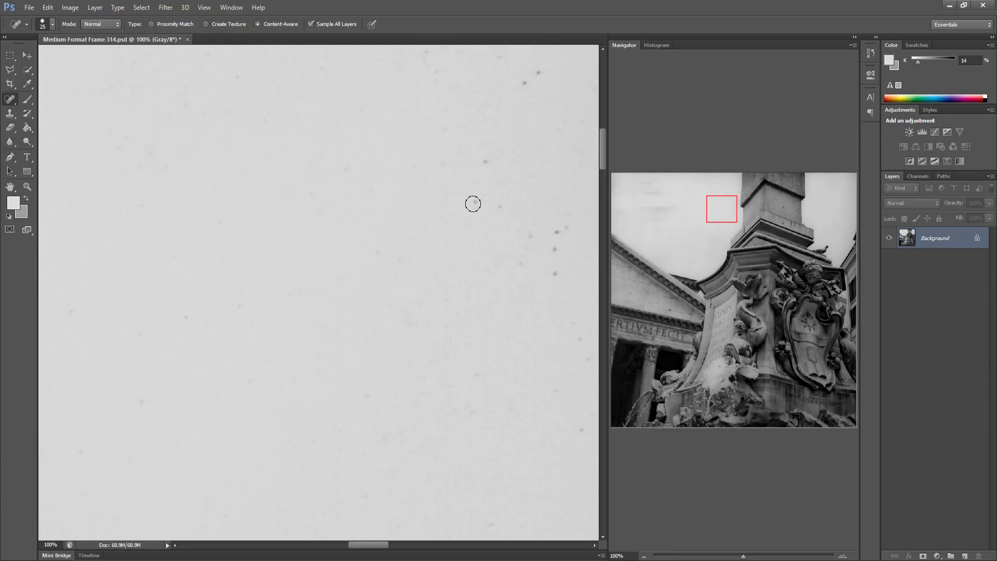
pyautogui.moveTo(522, 87); pyautogui.dragTo(540, 67)
pyautogui.moveTo(525, 269); pyautogui.dragTo(545, 231)
pyautogui.moveTo(566, 222)
pyautogui.mouseDown()
pyautogui.moveTo(555, 236)
pyautogui.moveTo(554, 295)
pyautogui.mouseUp()
# Heal the small specks in the sky beside the column, just below its projecting ledge
pyautogui.moveTo(477, 330); pyautogui.dragTo(288, 314)
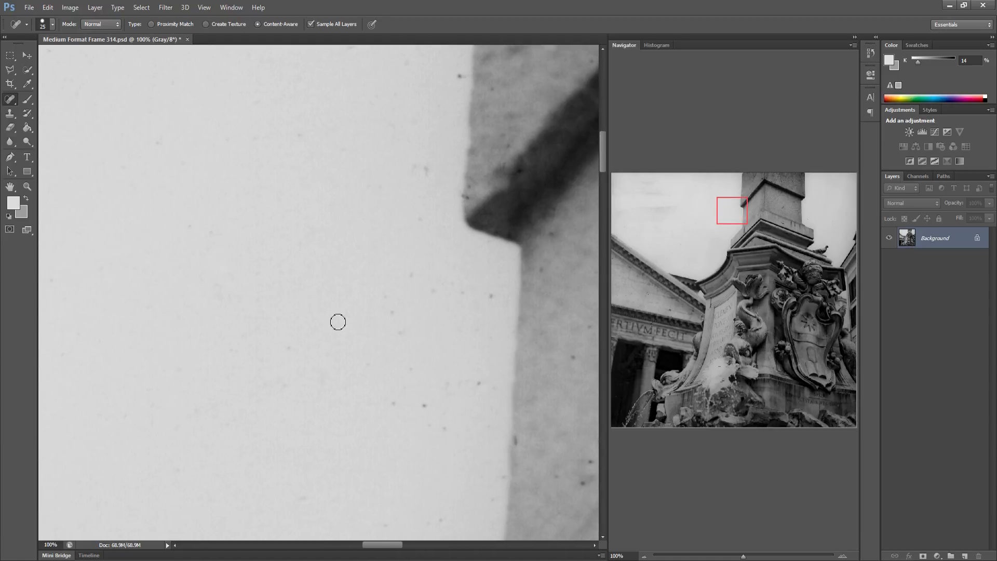
pyautogui.click(392, 400)
pyautogui.click(411, 366)
pyautogui.click(401, 331)
pyautogui.click(392, 311)
pyautogui.moveTo(430, 292); pyautogui.dragTo(493, 294)
# Remove the dark speck at the column's edge above the ledge and the remaining sky specks lower beside the column
pyautogui.click(459, 76)
pyautogui.click(423, 405)
pyautogui.click(444, 428)
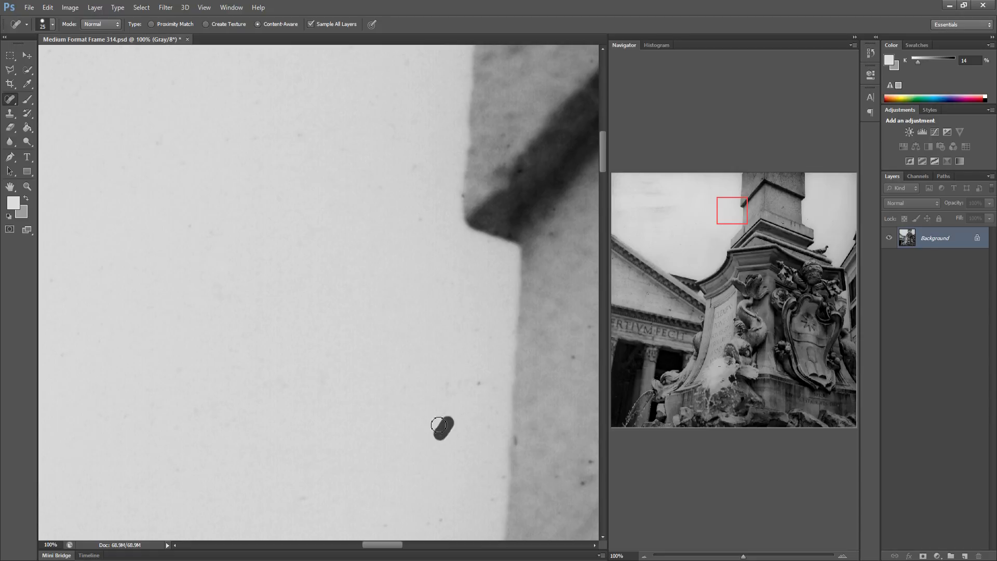
pyautogui.click(450, 389)
pyautogui.click(477, 384)
# Heal the specks on the column's stone face below the dark diagonal shadow and the mark on its sky-side edge
pyautogui.hscroll(5, 467, 413)
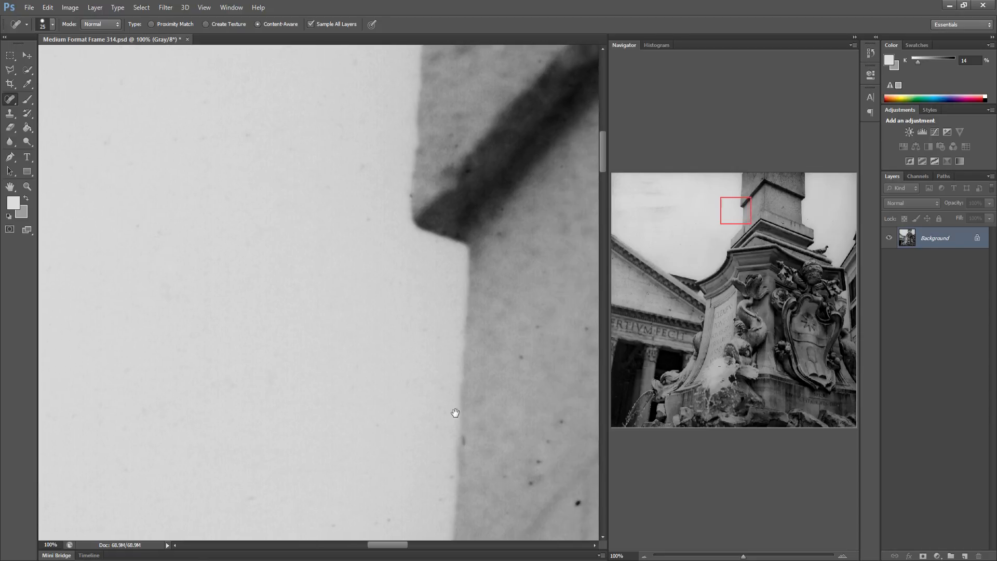
pyautogui.click(439, 342)
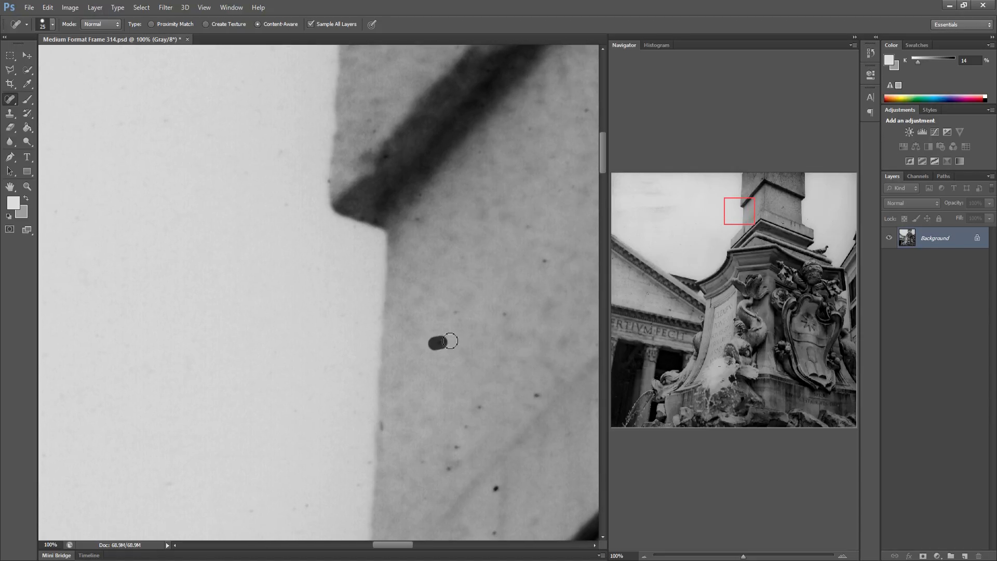
pyautogui.click(456, 311)
pyautogui.click(544, 260)
pyautogui.click(381, 425)
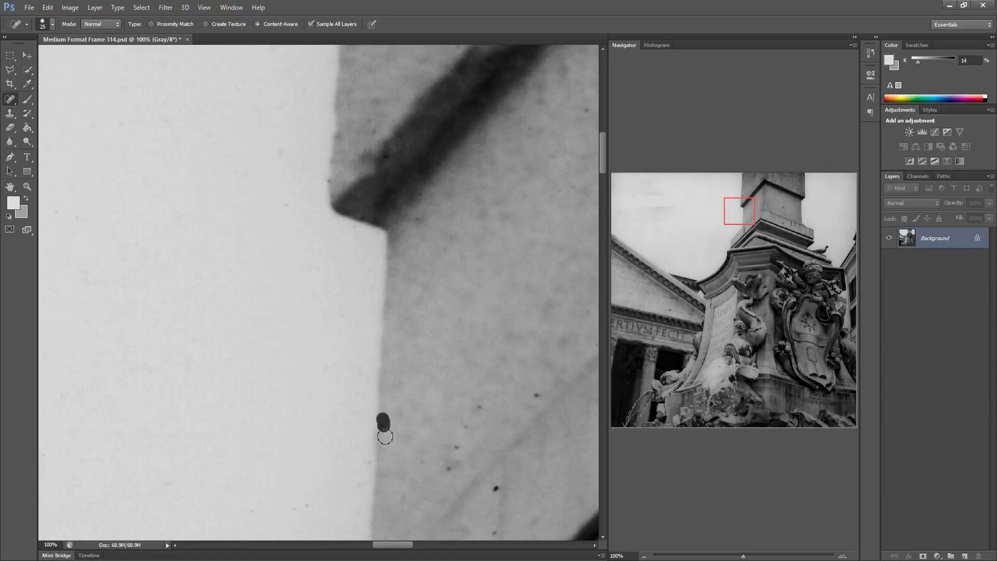
# Remove the group of small specks and the black spot on the lower part of the column's stone face
pyautogui.click(447, 466)
pyautogui.click(456, 447)
pyautogui.click(462, 428)
pyautogui.click(494, 488)
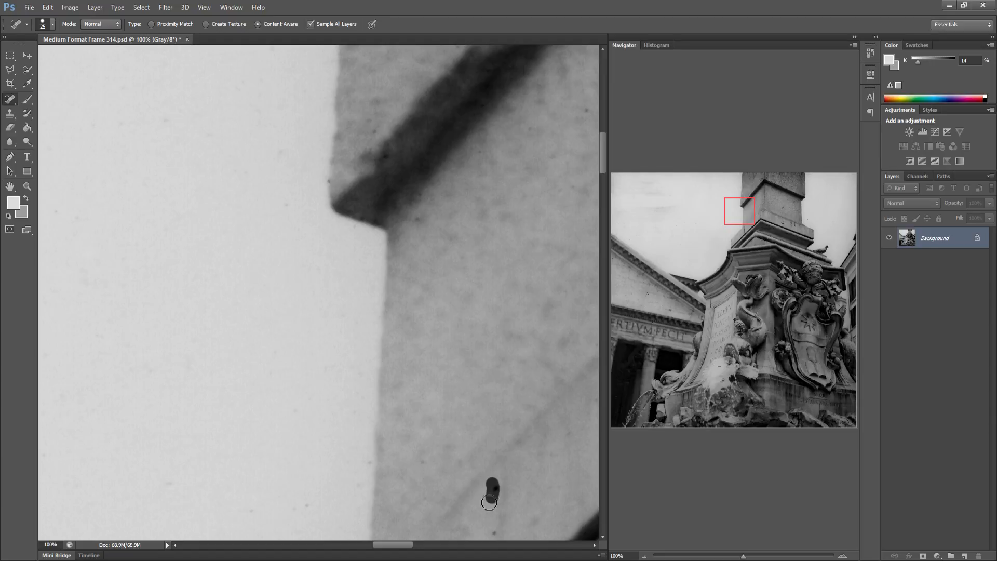
pyautogui.click(494, 532)
# Heal the dark specks on the stone between the diagonal shadow and the peaked dark moulding
pyautogui.moveTo(473, 400)
pyautogui.mouseDown()
pyautogui.moveTo(446, 407)
pyautogui.moveTo(365, 356)
pyautogui.mouseUp()
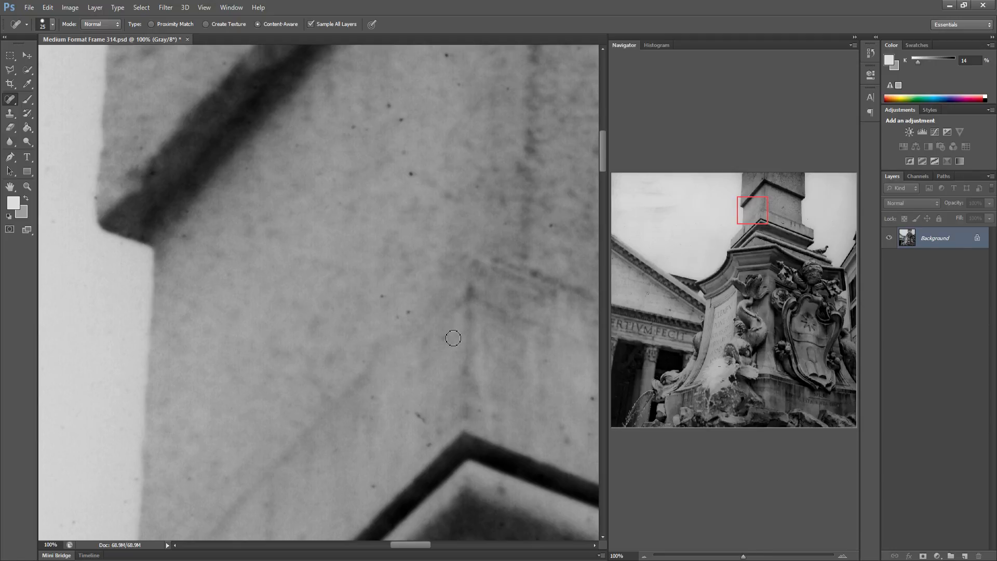
pyautogui.click(380, 298)
pyautogui.click(396, 317)
pyautogui.click(408, 312)
pyautogui.click(384, 102)
pyautogui.click(505, 89)
pyautogui.click(375, 487)
pyautogui.click(375, 396)
pyautogui.click(363, 420)
# Remove the specks on the mottled stone and the dark spots on the smooth band above the peaked moulding
pyautogui.moveTo(415, 421); pyautogui.dragTo(195, 406)
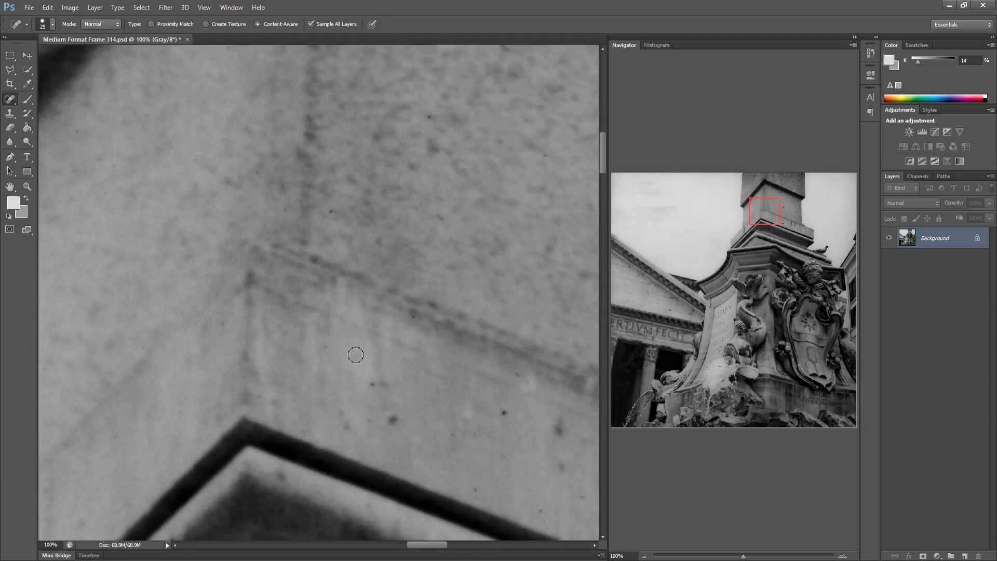
pyautogui.click(394, 418)
pyautogui.click(383, 378)
pyautogui.click(436, 218)
pyautogui.click(335, 223)
pyautogui.click(333, 208)
pyautogui.click(423, 116)
pyautogui.click(548, 151)
pyautogui.click(501, 416)
pyautogui.click(260, 394)
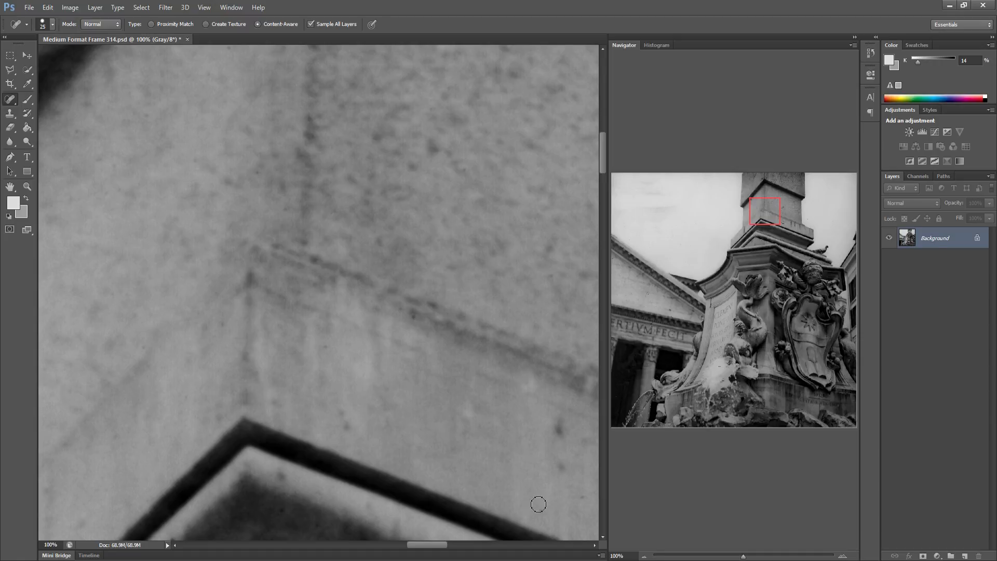
# Heal the curved hair mark above the dark moulding, the speck below it and the lone speck beside it
pyautogui.moveTo(514, 425)
pyautogui.mouseDown()
pyautogui.moveTo(394, 412)
pyautogui.moveTo(351, 379)
pyautogui.mouseUp()
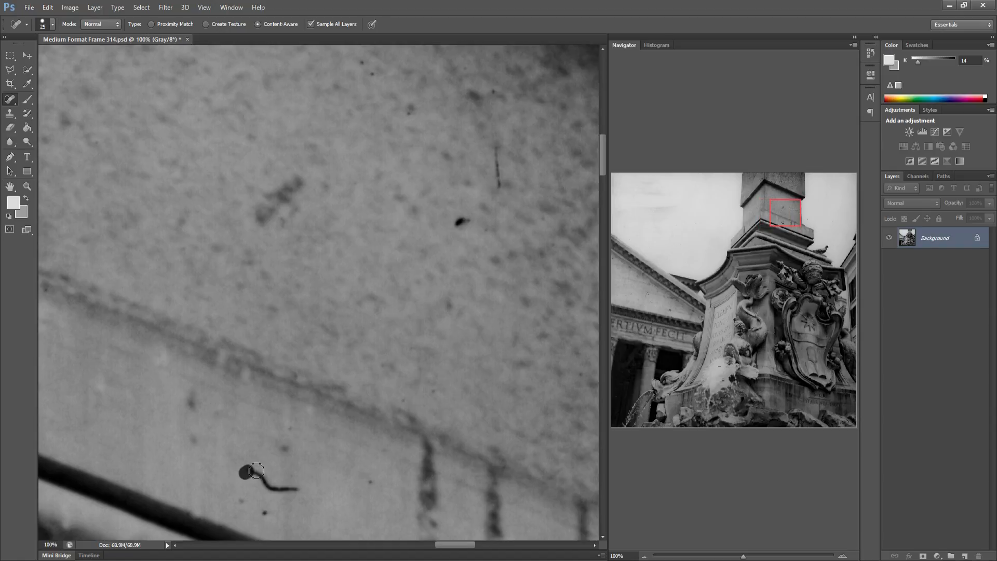
pyautogui.moveTo(256, 470); pyautogui.dragTo(304, 488)
pyautogui.click(266, 512)
pyautogui.moveTo(252, 501)
pyautogui.mouseDown()
pyautogui.moveTo(270, 519)
pyautogui.moveTo(271, 489)
pyautogui.mouseUp()
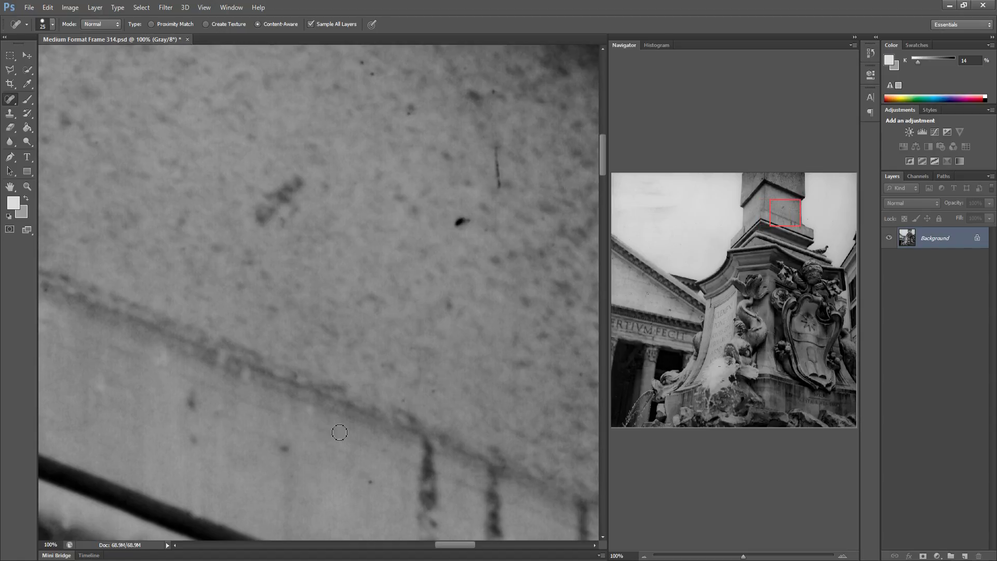
pyautogui.click(370, 482)
# Remove the thin vertical scratch, the small specks above it and the black spot on the mottled stone
pyautogui.moveTo(495, 143); pyautogui.dragTo(498, 186)
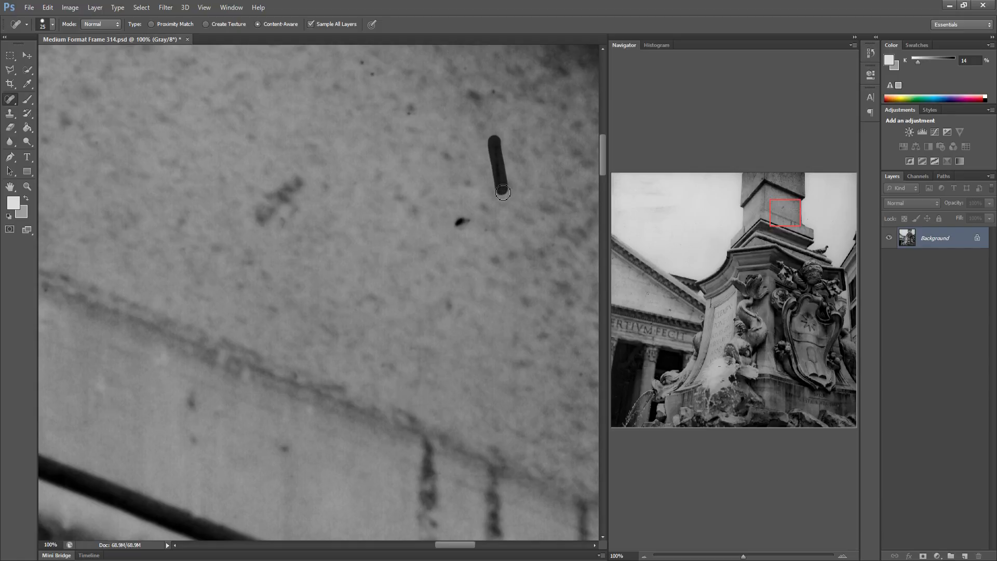
pyautogui.click(491, 88)
pyautogui.click(372, 73)
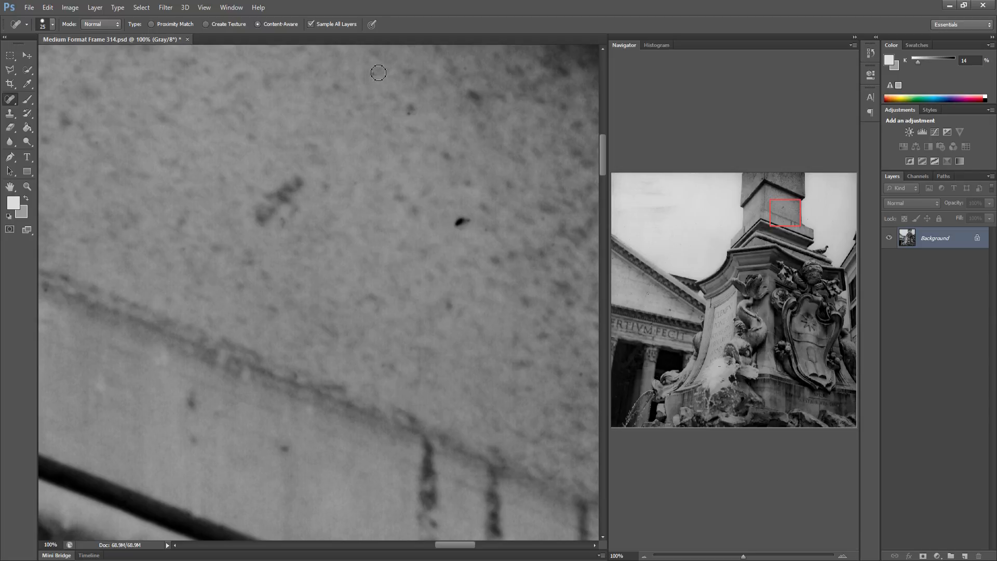
pyautogui.click(410, 111)
pyautogui.click(459, 224)
# Heal the specks in the sky along the column's far edge, including the large black spot
pyautogui.moveTo(481, 266); pyautogui.dragTo(251, 251)
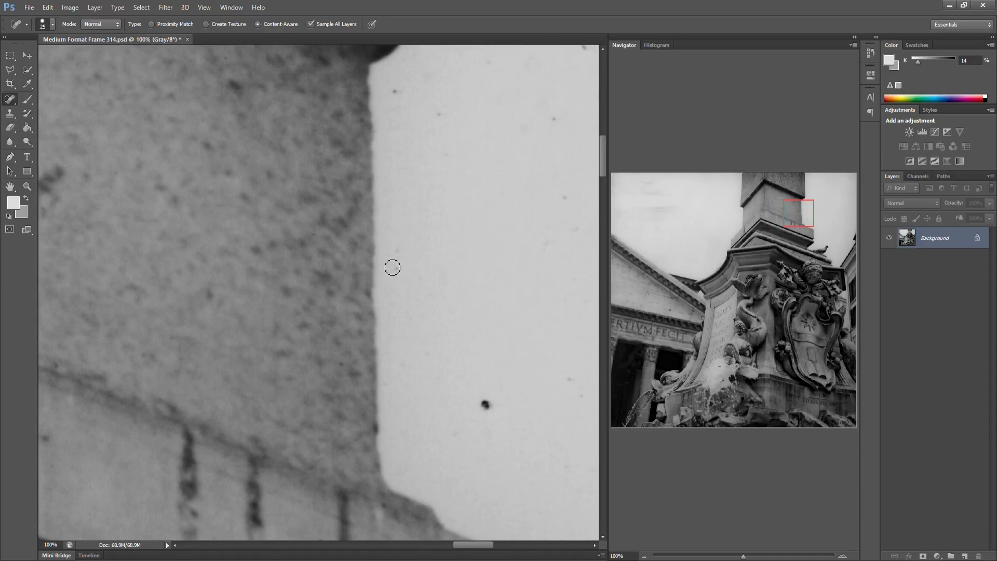
pyautogui.click(395, 92)
pyautogui.click(439, 114)
pyautogui.moveTo(483, 63); pyautogui.dragTo(496, 74)
pyautogui.click(553, 119)
pyautogui.moveTo(562, 187); pyautogui.dragTo(542, 250)
pyautogui.moveTo(484, 409)
pyautogui.mouseDown()
pyautogui.moveTo(486, 400)
pyautogui.moveTo(273, 385)
pyautogui.mouseUp()
# Remove the scattered dark specks and the short smudge in the open sky farther from the column
pyautogui.click(569, 455)
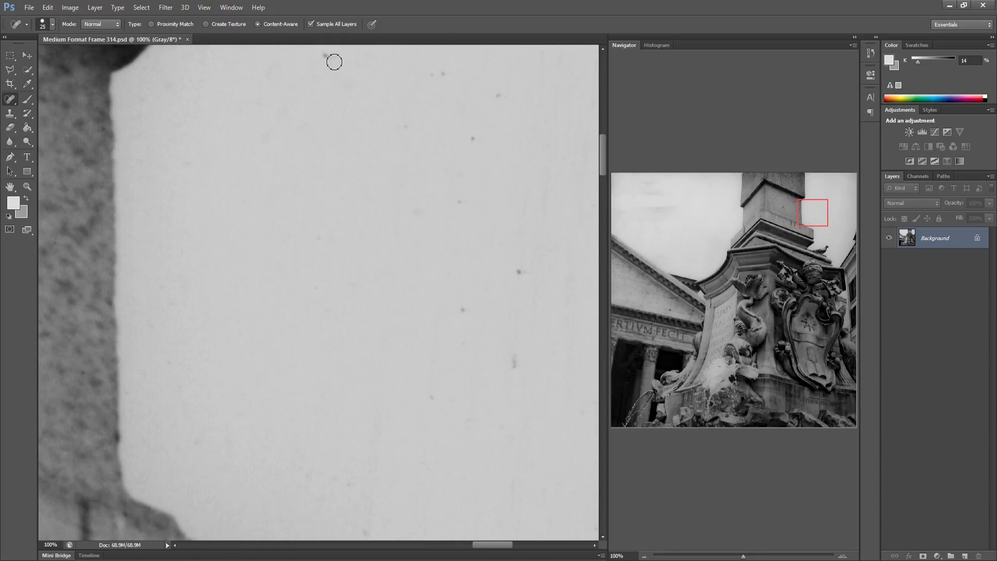
pyautogui.click(324, 57)
pyautogui.click(498, 94)
pyautogui.click(472, 137)
pyautogui.click(463, 309)
pyautogui.click(518, 271)
pyautogui.click(513, 359)
# Heal the faint vertical streak and the small specks in the sky section closer to the photo's right border
pyautogui.moveTo(465, 374); pyautogui.dragTo(290, 358)
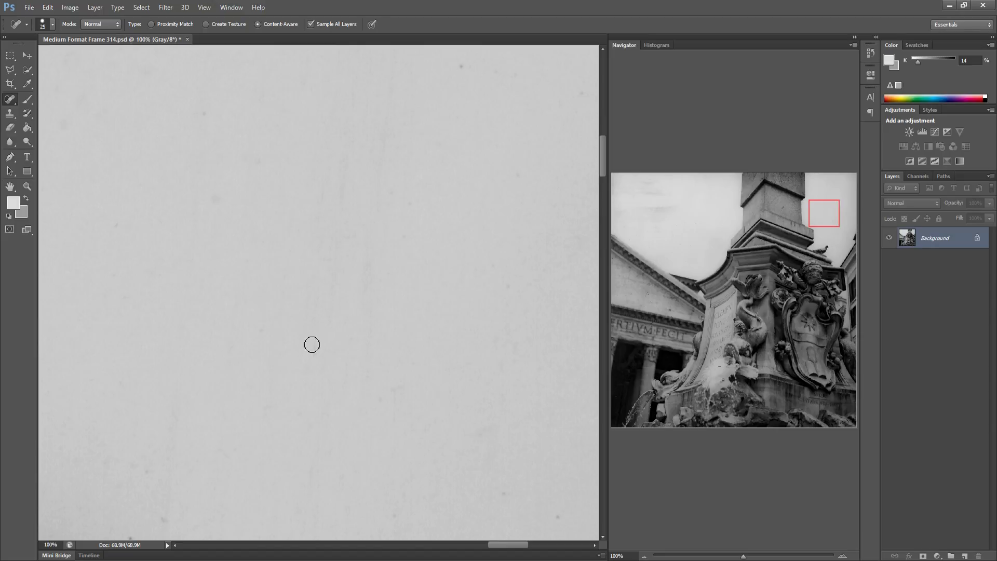
pyautogui.moveTo(432, 388); pyautogui.dragTo(327, 389)
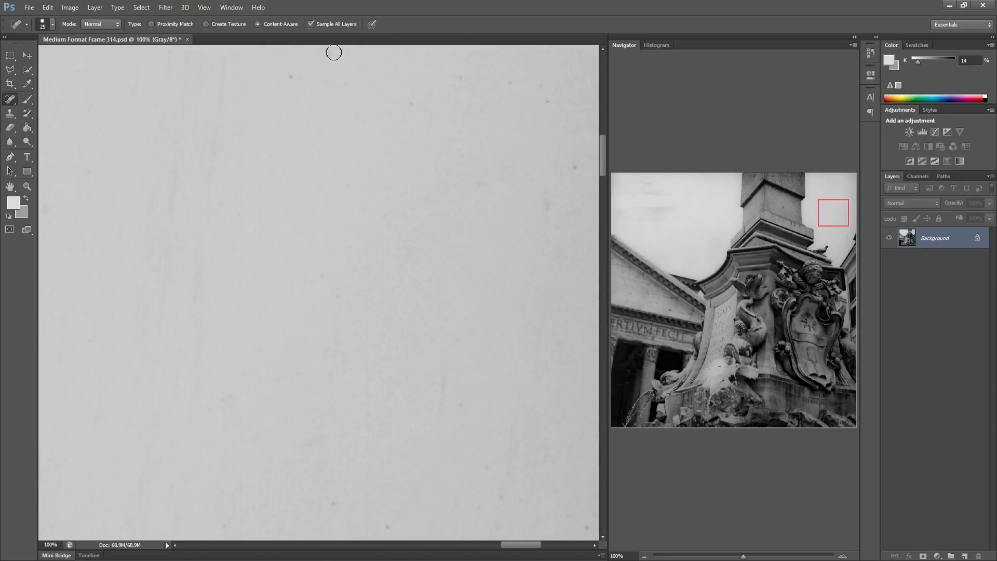
pyautogui.moveTo(445, 340); pyautogui.dragTo(444, 415)
pyautogui.click(462, 401)
pyautogui.click(574, 166)
pyautogui.click(546, 103)
pyautogui.click(541, 85)
pyautogui.click(509, 83)
pyautogui.click(474, 170)
# Remove the specks, the short scratch and the faint marks in the sky along the photo's right border
pyautogui.moveTo(407, 275); pyautogui.dragTo(209, 272)
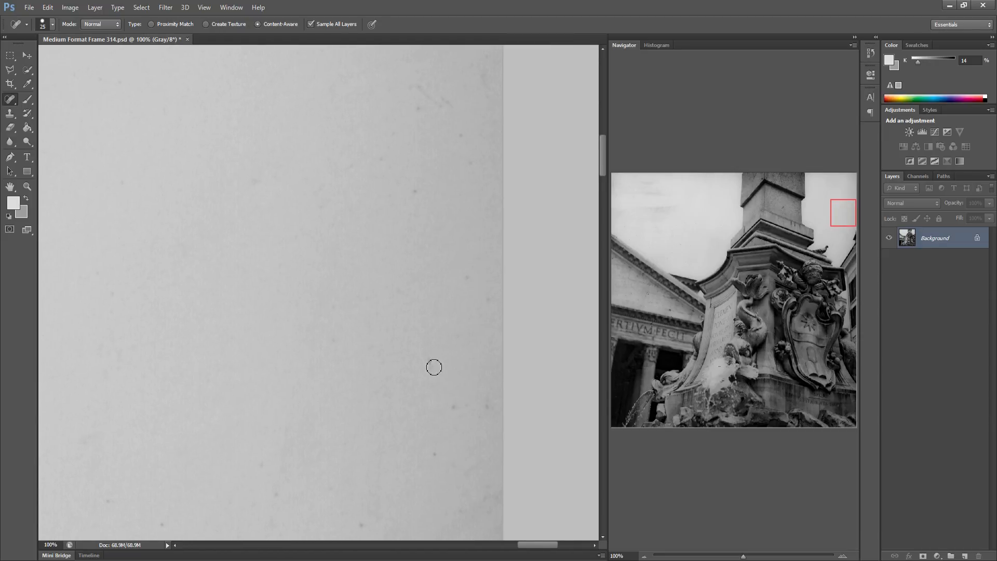
pyautogui.click(453, 405)
pyautogui.click(487, 404)
pyautogui.click(414, 191)
pyautogui.moveTo(385, 158); pyautogui.dragTo(369, 155)
pyautogui.moveTo(413, 84); pyautogui.dragTo(451, 110)
pyautogui.click(471, 160)
pyautogui.moveTo(309, 193)
pyautogui.mouseDown()
pyautogui.moveTo(333, 223)
pyautogui.moveTo(357, 196)
pyautogui.mouseUp()
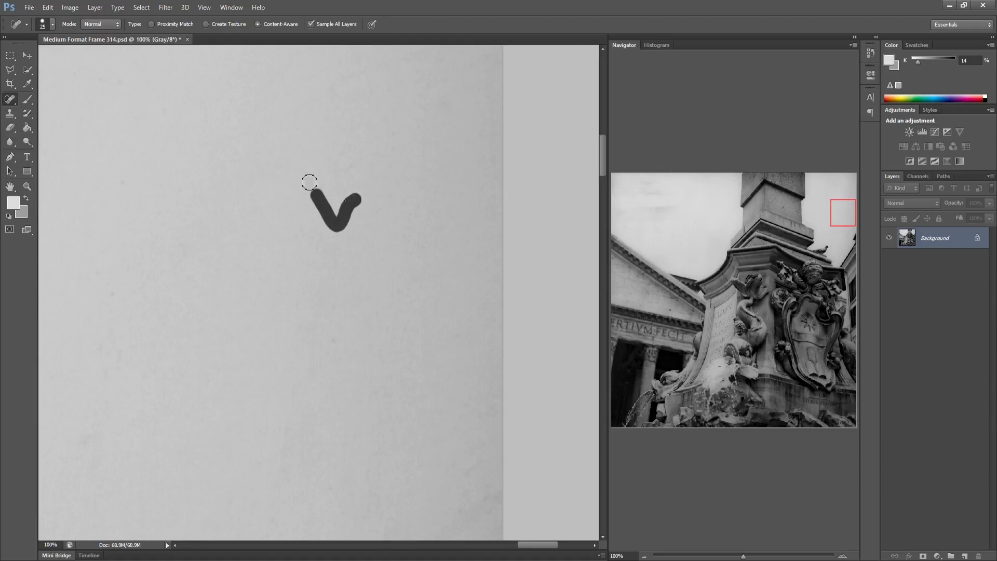
# At the photo's left border above the roofline, heal the upper sky specks and the short streak beside the border
pyautogui.moveTo(619, 244); pyautogui.dragTo(616, 234)
pyautogui.moveTo(254, 205); pyautogui.dragTo(265, 233)
pyautogui.click(108, 162)
pyautogui.click(155, 158)
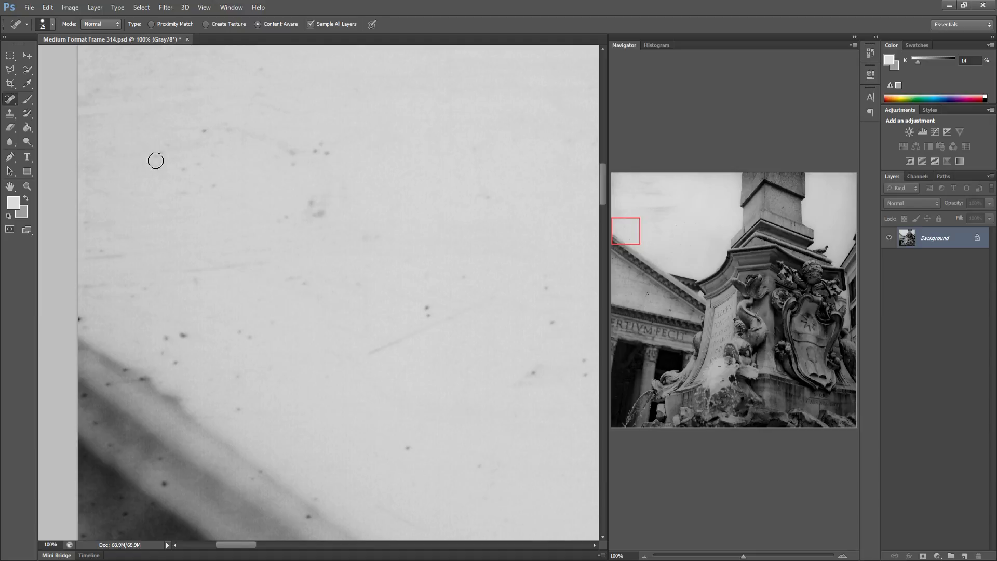
pyautogui.click(203, 132)
pyautogui.moveTo(314, 149); pyautogui.dragTo(330, 157)
pyautogui.moveTo(102, 259)
pyautogui.mouseDown()
pyautogui.moveTo(140, 240)
pyautogui.moveTo(82, 244)
pyautogui.mouseUp()
# Remove the dark specks just above the roof edge and those on the roof cornice and its shadow
pyautogui.moveTo(165, 338)
pyautogui.mouseDown()
pyautogui.moveTo(189, 336)
pyautogui.moveTo(179, 360)
pyautogui.mouseUp()
pyautogui.moveTo(111, 376); pyautogui.dragTo(141, 382)
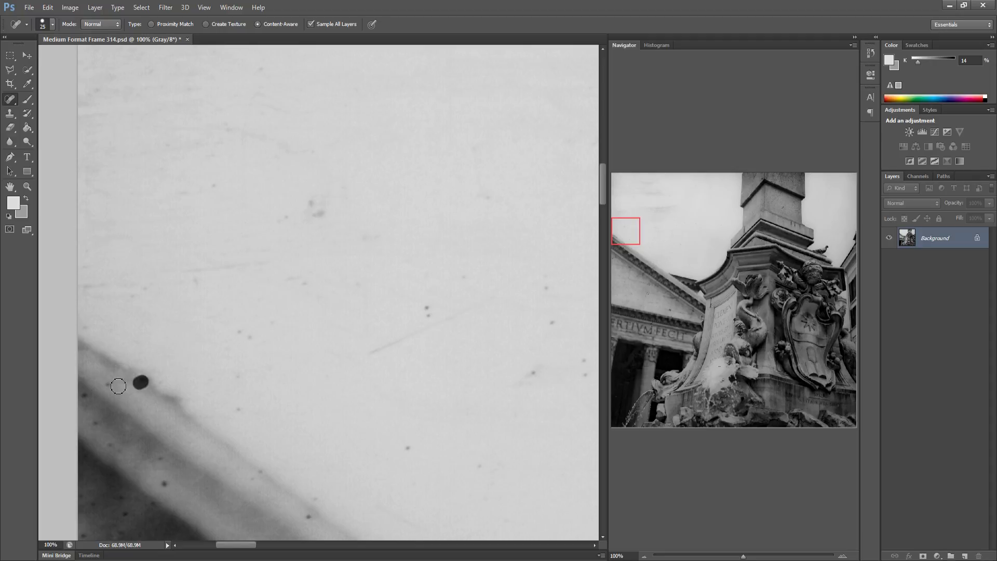
pyautogui.click(83, 393)
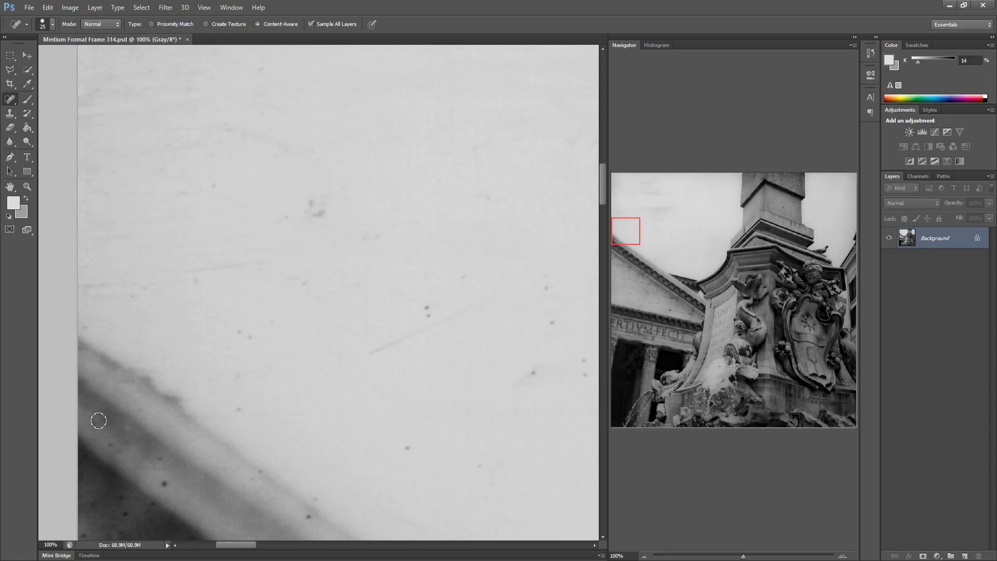
pyautogui.click(109, 445)
pyautogui.click(164, 483)
# Heal the speck pairs and isolated specks in the sky above the roof and the dark speck at the lower roof edge
pyautogui.moveTo(235, 332); pyautogui.dragTo(262, 335)
pyautogui.moveTo(425, 308); pyautogui.dragTo(435, 315)
pyautogui.click(532, 372)
pyautogui.moveTo(406, 449); pyautogui.dragTo(404, 465)
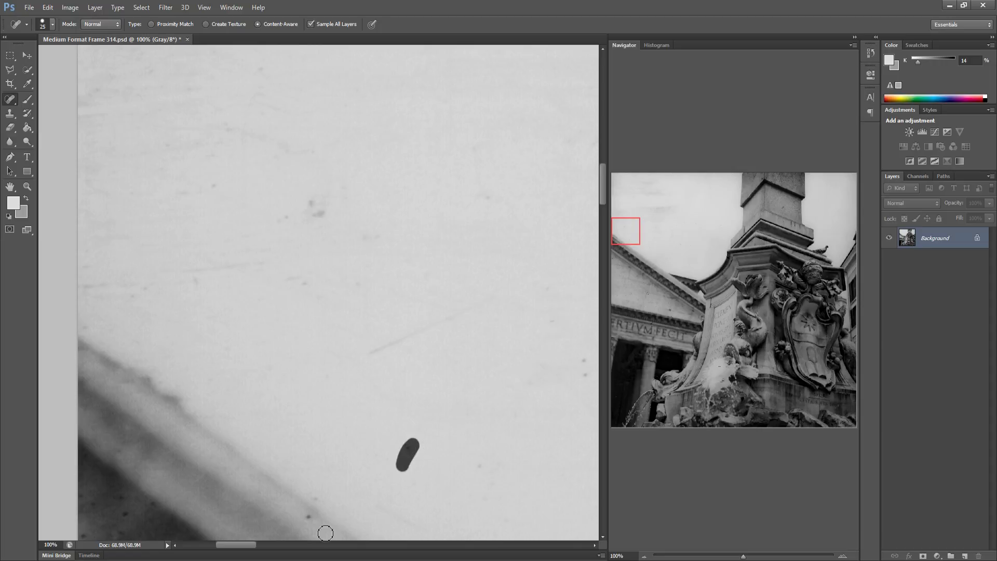
pyautogui.moveTo(310, 516); pyautogui.dragTo(317, 498)
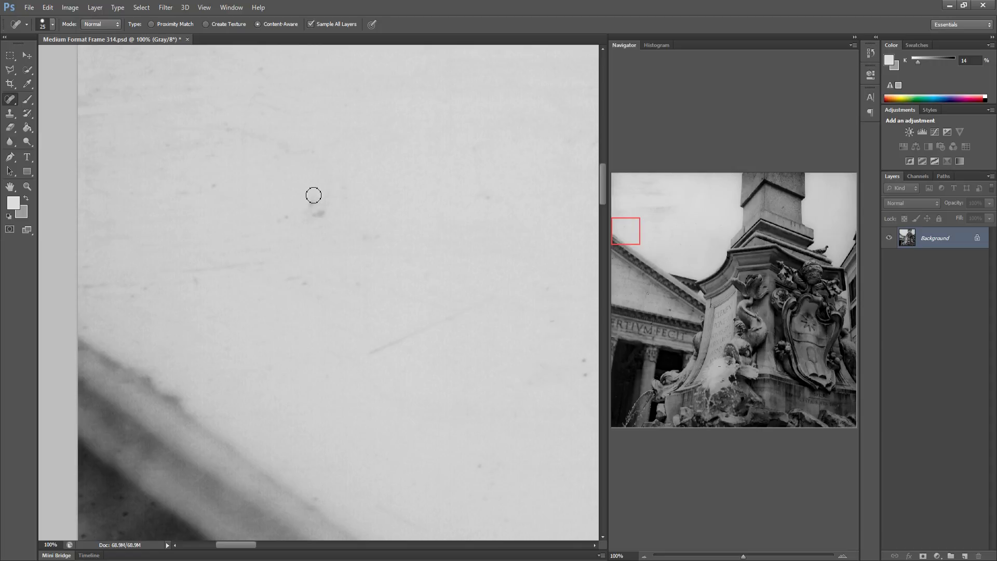
# Remove the smudge cluster and nearby marks in the upper sky and the specks in the dark area under the roof
pyautogui.moveTo(313, 196)
pyautogui.mouseDown()
pyautogui.moveTo(319, 207)
pyautogui.moveTo(295, 188)
pyautogui.moveTo(295, 211)
pyautogui.mouseUp()
pyautogui.moveTo(207, 185); pyautogui.dragTo(171, 201)
pyautogui.click(86, 500)
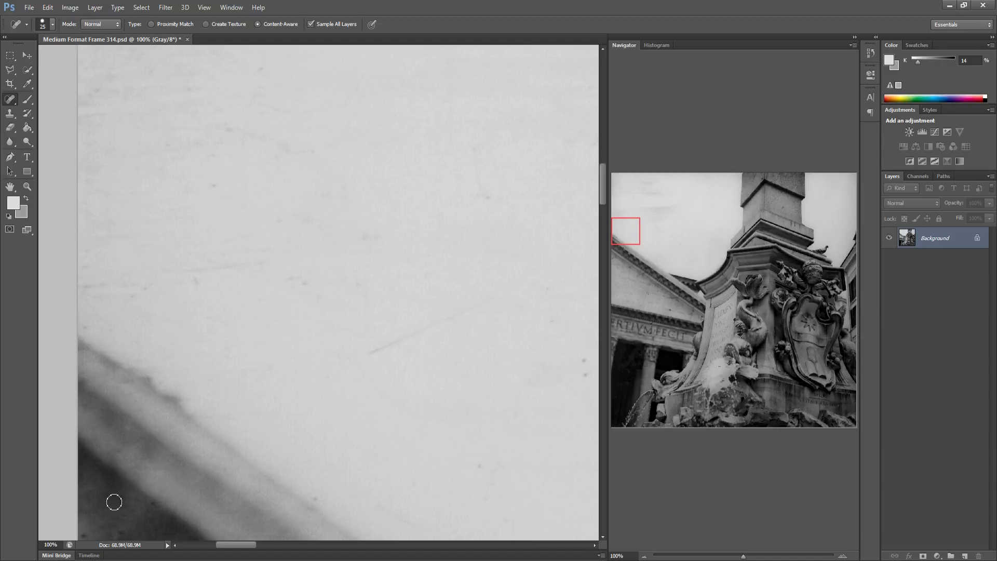
pyautogui.click(142, 498)
pyautogui.moveTo(103, 479); pyautogui.dragTo(105, 467)
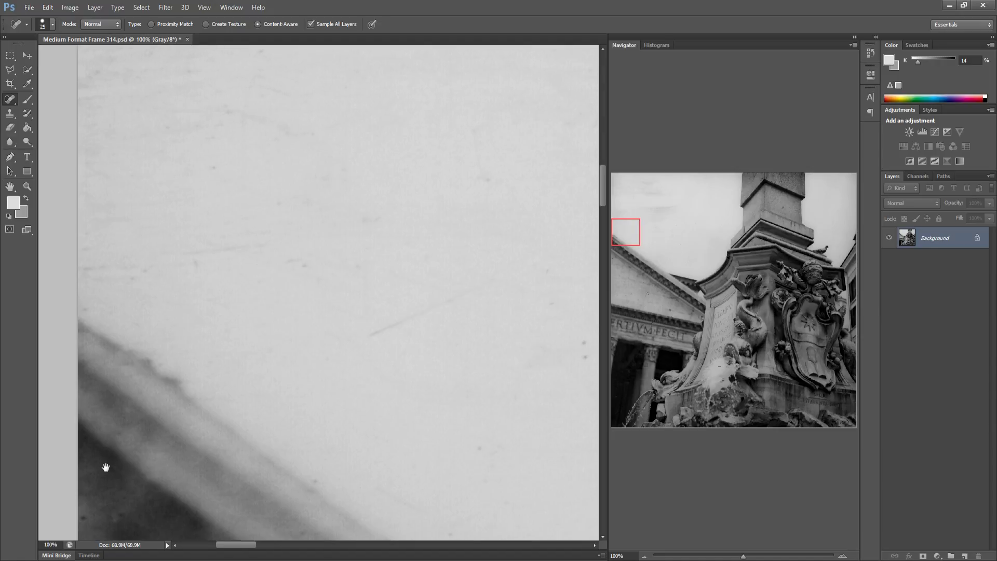
pyautogui.click(118, 519)
# Heal the dark specks in the sky beyond the thin diagonal scratch above the roof
pyautogui.moveTo(280, 446); pyautogui.dragTo(169, 444)
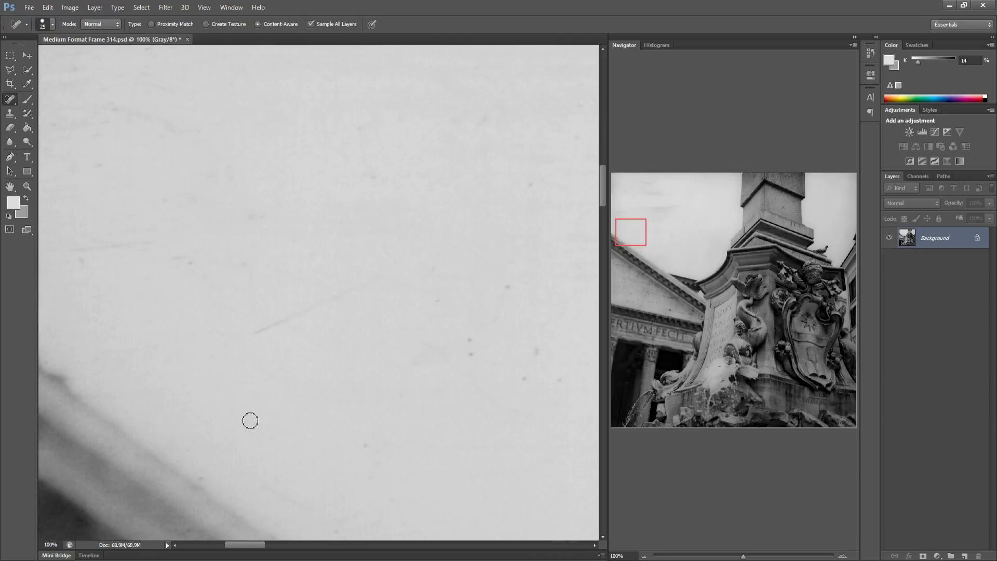
pyautogui.click(507, 287)
pyautogui.click(536, 352)
pyautogui.click(526, 379)
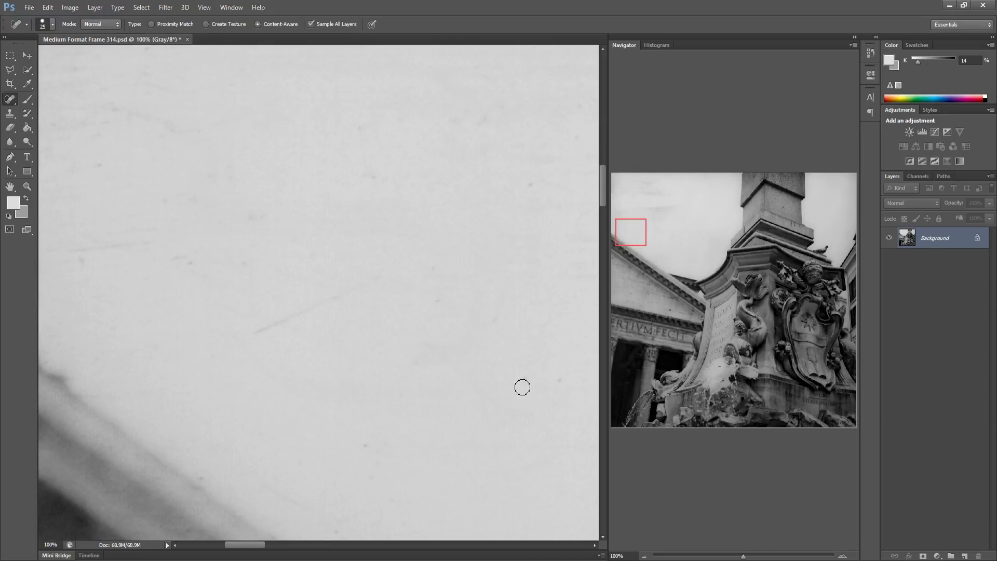
pyautogui.click(557, 382)
pyautogui.click(477, 400)
# In the adjoining sky section, remove the upper isolated specks, the vertical pair and the darker specks lower down
pyautogui.moveTo(476, 399); pyautogui.dragTo(247, 363)
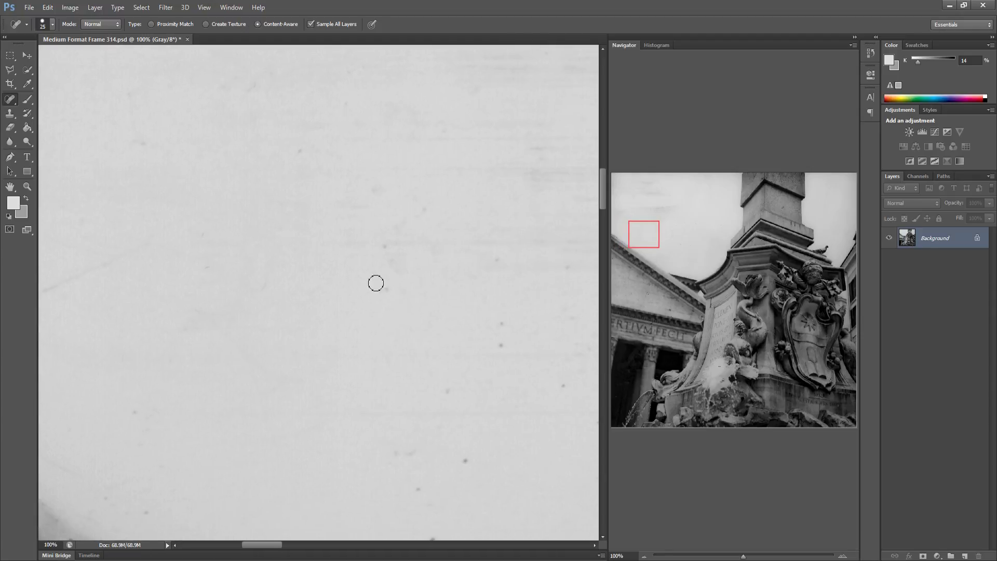
pyautogui.click(384, 246)
pyautogui.click(296, 143)
pyautogui.click(501, 325)
pyautogui.moveTo(445, 388); pyautogui.dragTo(470, 383)
pyautogui.moveTo(411, 486); pyautogui.dragTo(437, 484)
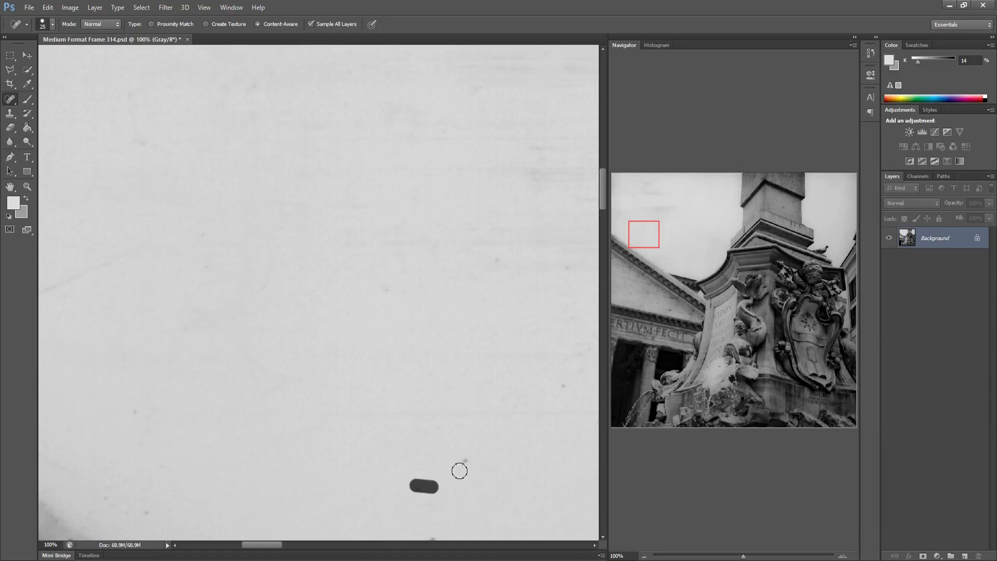
pyautogui.click(465, 461)
# Heal the remaining specks below the streaked clouds, including the vertical pair, and the faint marks in the neighbouring sky
pyautogui.moveTo(468, 395)
pyautogui.mouseDown()
pyautogui.moveTo(442, 387)
pyautogui.moveTo(367, 400)
pyautogui.mouseUp()
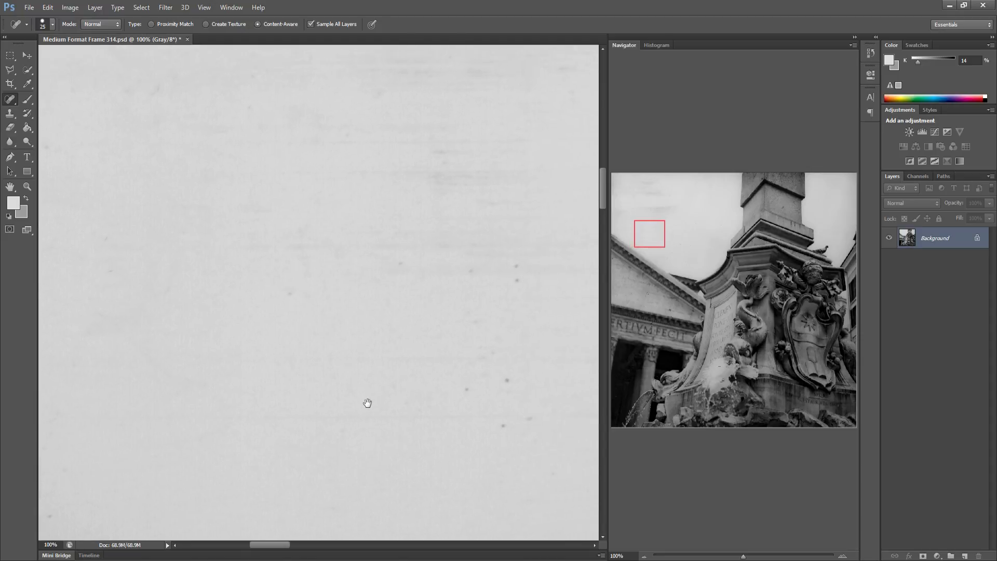
pyautogui.click(467, 388)
pyautogui.click(465, 434)
pyautogui.click(490, 426)
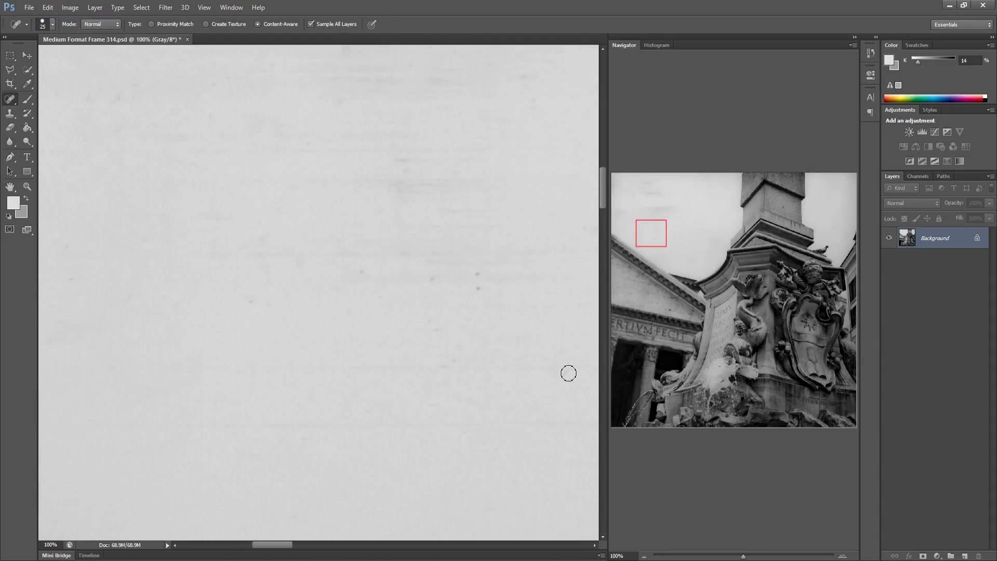
pyautogui.moveTo(481, 277); pyautogui.dragTo(478, 285)
pyautogui.moveTo(206, 355); pyautogui.dragTo(220, 345)
pyautogui.moveTo(362, 350)
pyautogui.mouseDown()
pyautogui.moveTo(164, 345)
pyautogui.moveTo(127, 372)
pyautogui.mouseUp()
pyautogui.moveTo(182, 179)
pyautogui.mouseDown()
pyautogui.moveTo(156, 193)
pyautogui.moveTo(158, 203)
pyautogui.moveTo(233, 203)
pyautogui.mouseUp()
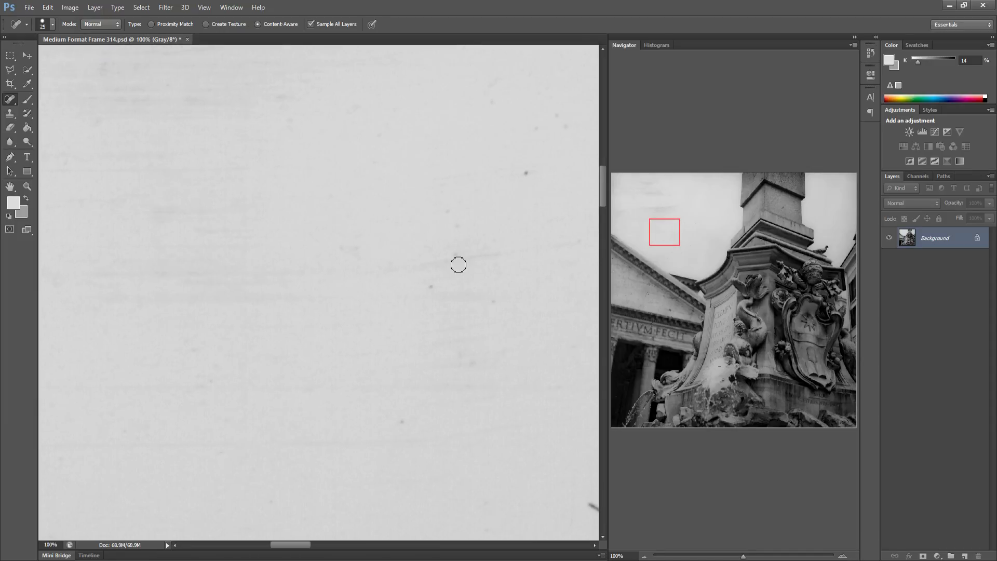
# Heal the scattered dark specks in the open sky section, including the darkest one and the small group higher up
pyautogui.moveTo(454, 223); pyautogui.dragTo(451, 217)
pyautogui.moveTo(429, 290); pyautogui.dragTo(442, 271)
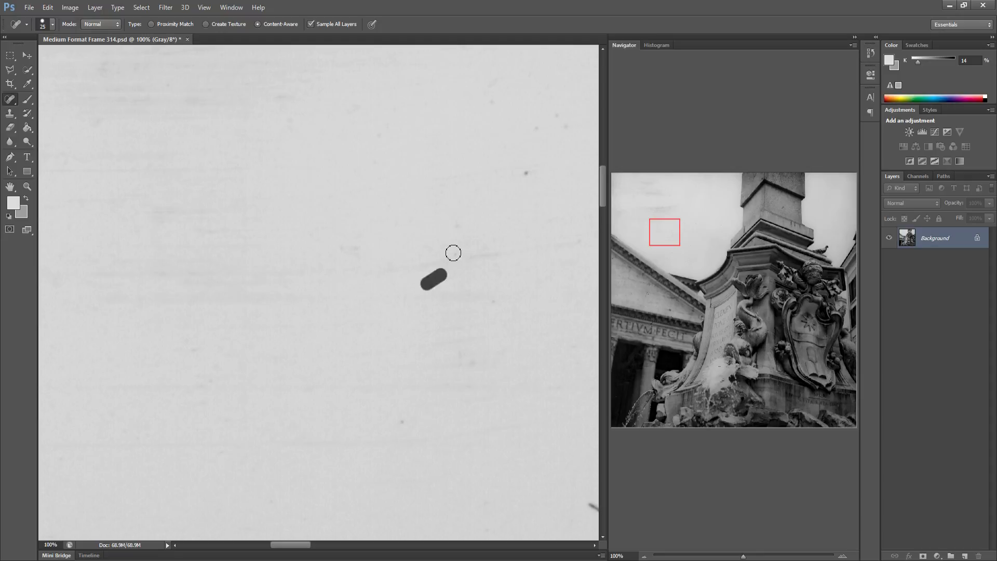
pyautogui.click(453, 253)
pyautogui.moveTo(535, 166); pyautogui.dragTo(521, 178)
pyautogui.moveTo(482, 297); pyautogui.dragTo(497, 279)
pyautogui.moveTo(394, 424); pyautogui.dragTo(419, 408)
pyautogui.moveTo(459, 357); pyautogui.dragTo(519, 332)
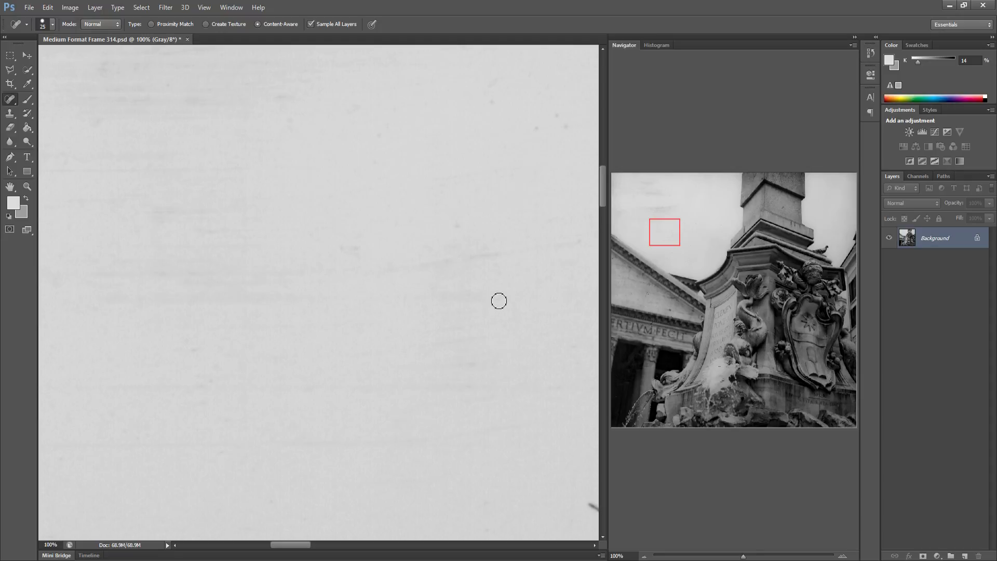
pyautogui.moveTo(560, 119); pyautogui.dragTo(555, 106)
pyautogui.click(530, 126)
# Remove the short curved hair mark and the isolated dark specks in the adjoining sky section
pyautogui.moveTo(448, 276); pyautogui.dragTo(280, 279)
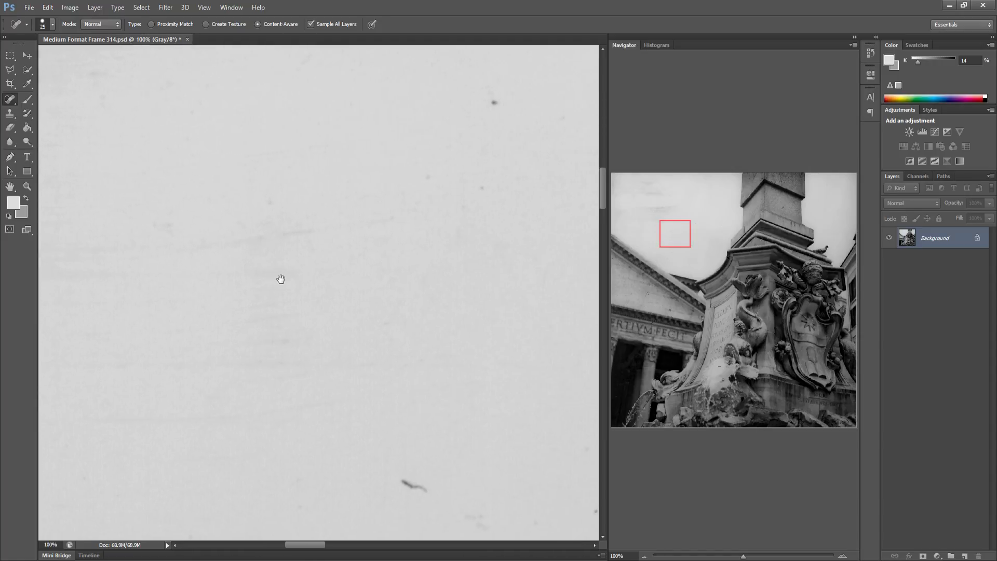
pyautogui.moveTo(401, 486); pyautogui.dragTo(387, 482)
pyautogui.moveTo(580, 511); pyautogui.dragTo(583, 491)
pyautogui.click(483, 100)
# Heal the faint smudge, the isolated dark specks and the small speck cluster in the sky further toward the column
pyautogui.moveTo(446, 210); pyautogui.dragTo(273, 214)
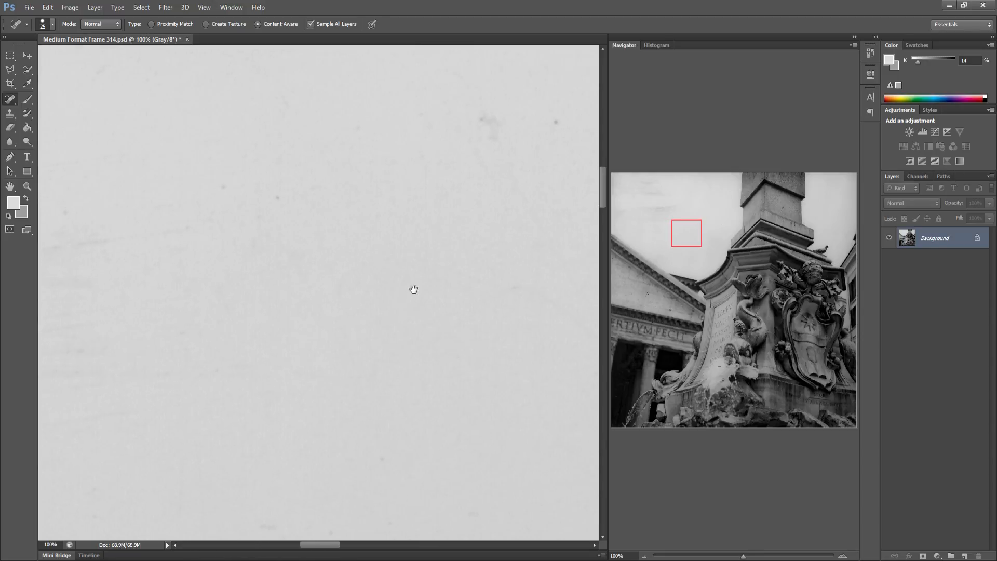
pyautogui.moveTo(433, 292); pyautogui.dragTo(305, 311)
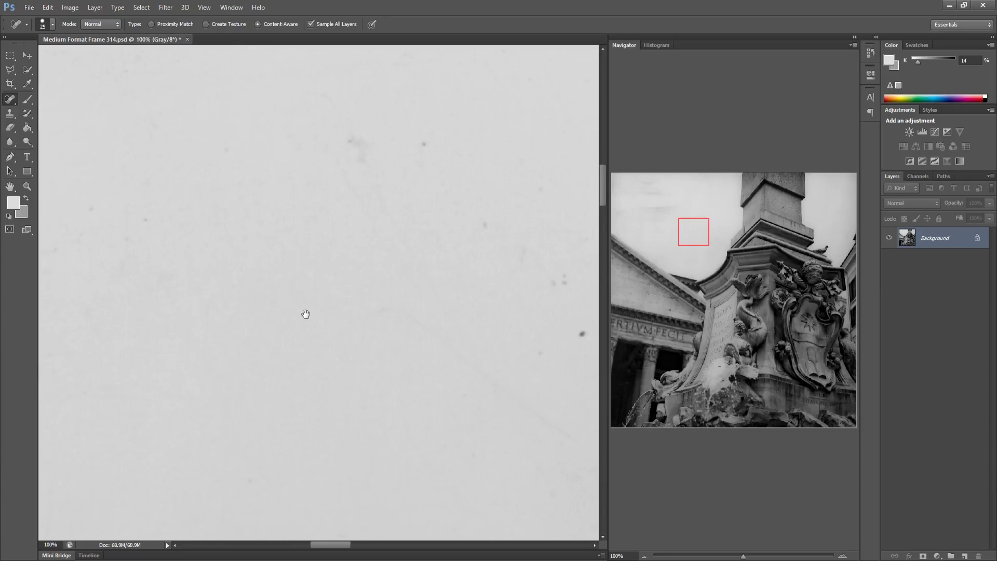
pyautogui.moveTo(353, 139)
pyautogui.mouseDown()
pyautogui.moveTo(364, 176)
pyautogui.moveTo(379, 136)
pyautogui.mouseUp()
pyautogui.click(432, 145)
pyautogui.moveTo(483, 221); pyautogui.dragTo(483, 231)
pyautogui.click(521, 243)
pyautogui.moveTo(557, 289); pyautogui.dragTo(565, 273)
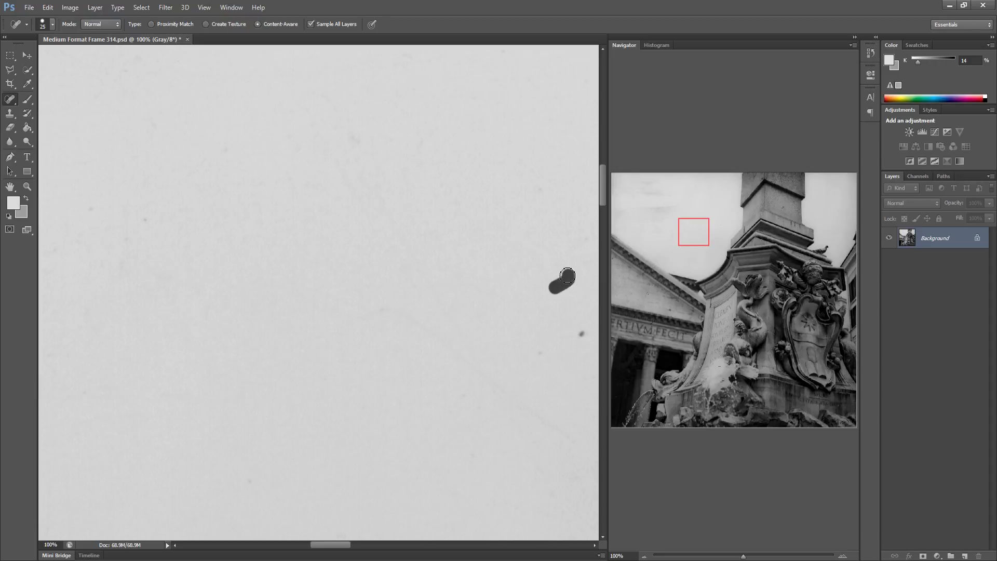
pyautogui.moveTo(581, 333); pyautogui.dragTo(586, 329)
pyautogui.click(587, 332)
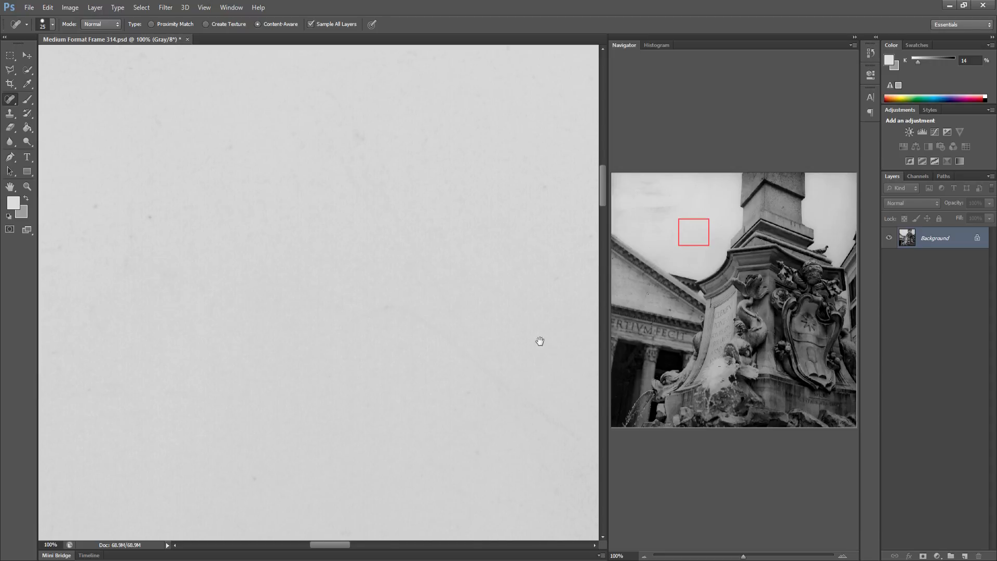
# Remove the long thin curved scratch and the specks along it in the sky beside the column base
pyautogui.moveTo(397, 332); pyautogui.dragTo(197, 327)
pyautogui.moveTo(493, 296); pyautogui.dragTo(277, 289)
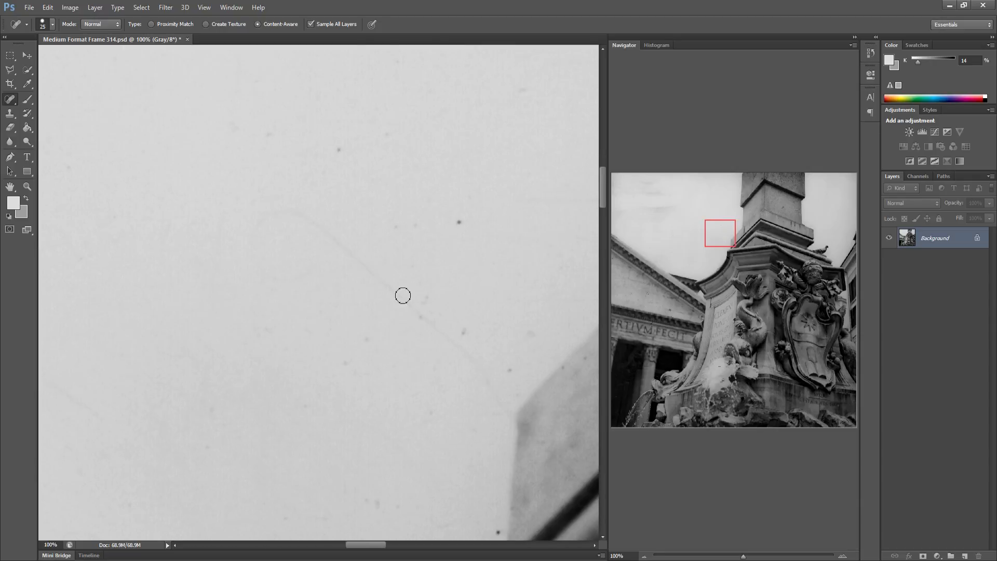
pyautogui.moveTo(421, 322); pyautogui.dragTo(406, 290)
pyautogui.moveTo(279, 201)
pyautogui.mouseDown()
pyautogui.moveTo(490, 380)
pyautogui.moveTo(461, 330)
pyautogui.moveTo(477, 349)
pyautogui.mouseUp()
pyautogui.click(461, 332)
pyautogui.click(499, 533)
# Heal the remaining isolated specks in the sky beside the column base, above and below the former curved scratch
pyautogui.moveTo(407, 227); pyautogui.dragTo(391, 230)
pyautogui.click(415, 220)
pyautogui.click(458, 222)
pyautogui.click(269, 134)
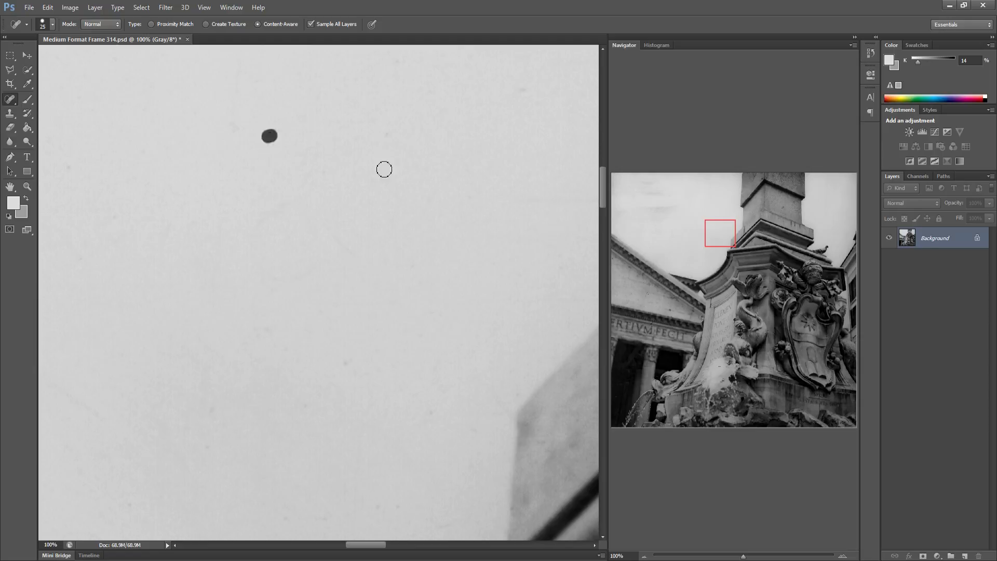
pyautogui.click(386, 134)
pyautogui.moveTo(204, 410); pyautogui.dragTo(210, 399)
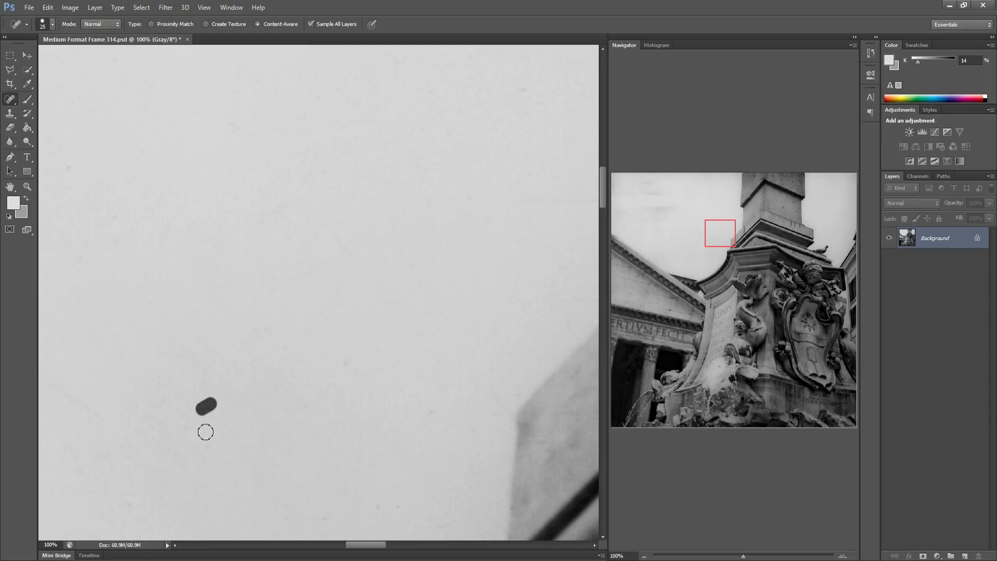
# Remove the specks in the sky along the angled stone edge and on the adjoining stone face and moulding
pyautogui.moveTo(370, 418); pyautogui.dragTo(241, 359)
pyautogui.click(220, 190)
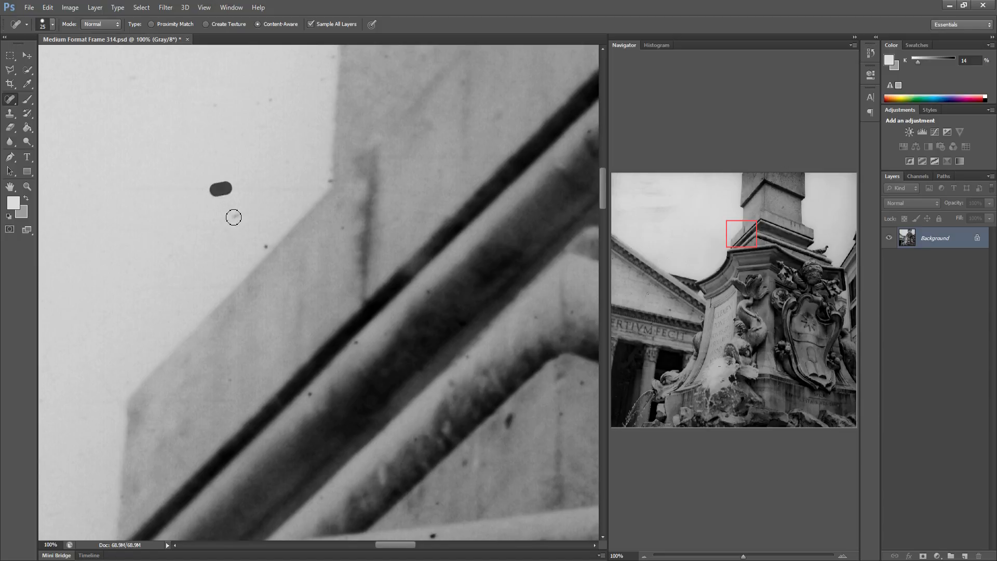
pyautogui.click(236, 215)
pyautogui.click(341, 229)
pyautogui.click(328, 182)
pyautogui.click(265, 103)
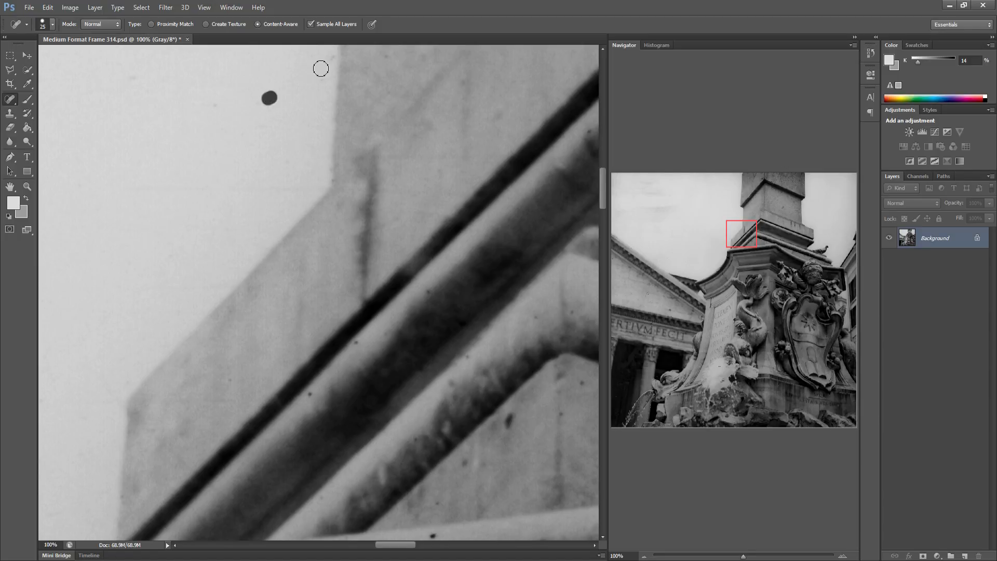
pyautogui.click(333, 59)
pyautogui.click(386, 56)
pyautogui.click(355, 346)
# Heal the distinct dark specks on the mouldings along the front of the column base
pyautogui.moveTo(497, 447); pyautogui.dragTo(197, 436)
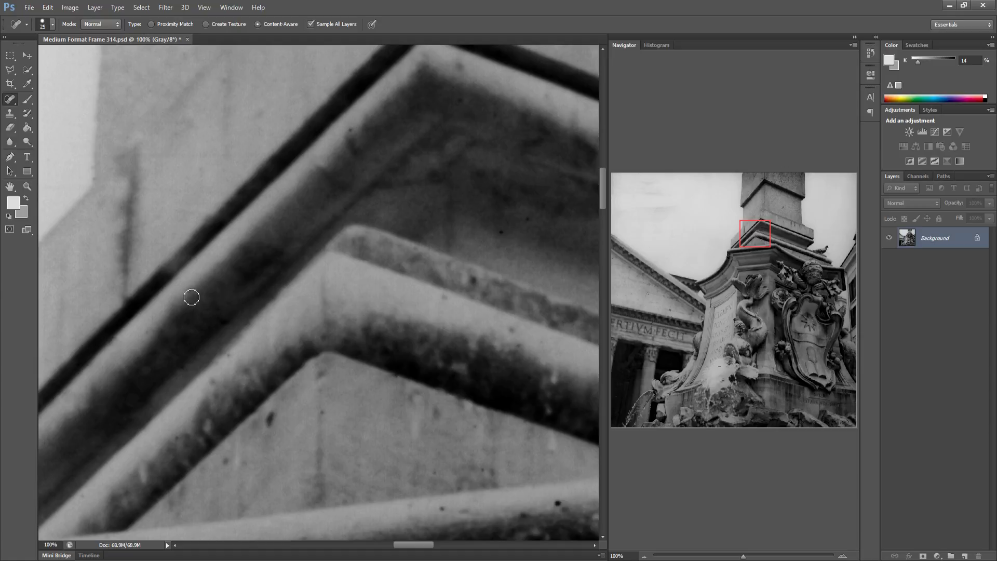
pyautogui.click(557, 502)
pyautogui.moveTo(471, 421)
pyautogui.mouseDown()
pyautogui.moveTo(334, 421)
pyautogui.moveTo(281, 387)
pyautogui.moveTo(246, 388)
pyautogui.mouseUp()
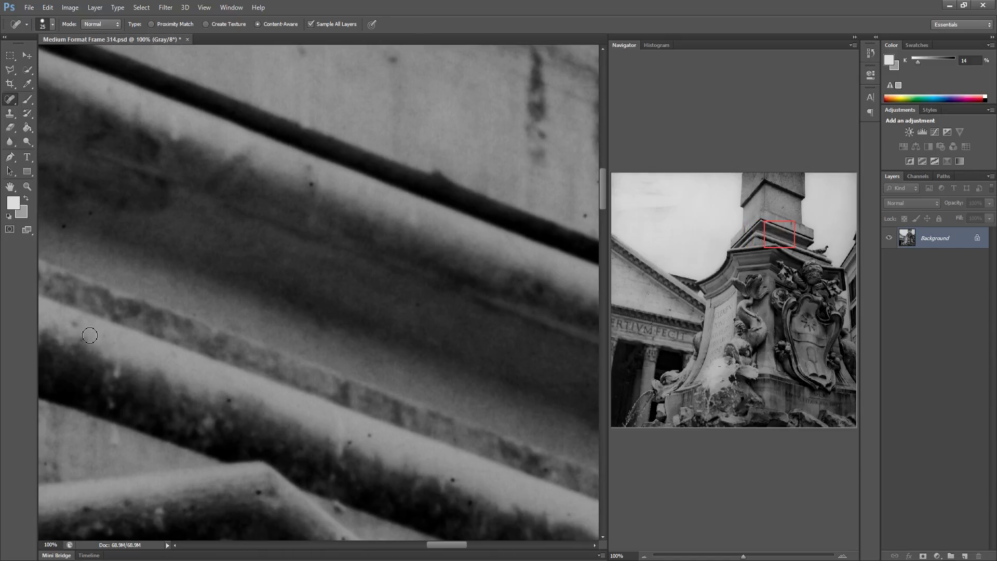
pyautogui.click(63, 222)
pyautogui.click(254, 486)
# Continue spot healing along the moulding and the stained stone wall at the far end of the column base
pyautogui.moveTo(312, 398)
pyautogui.mouseDown()
pyautogui.moveTo(229, 396)
pyautogui.moveTo(233, 360)
pyautogui.mouseUp()
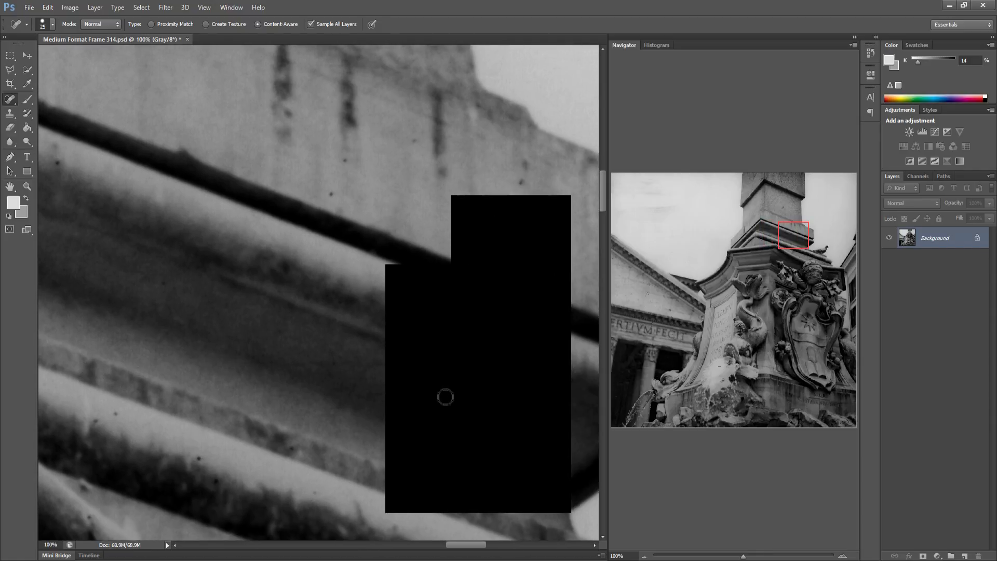
pyautogui.moveTo(415, 479)
pyautogui.mouseDown()
pyautogui.moveTo(511, 330)
pyautogui.moveTo(449, 387)
pyautogui.mouseUp()
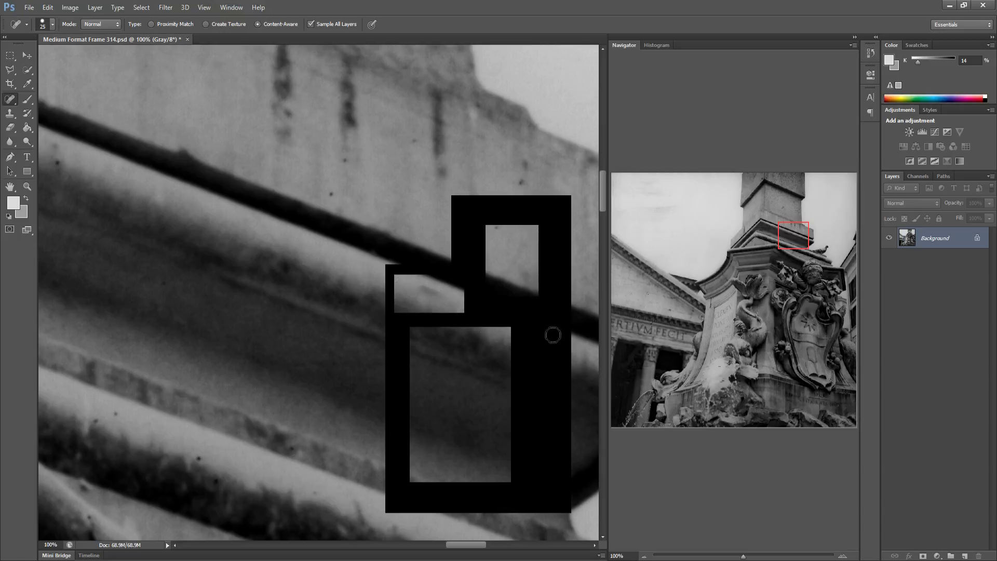
pyautogui.moveTo(552, 334); pyautogui.dragTo(536, 473)
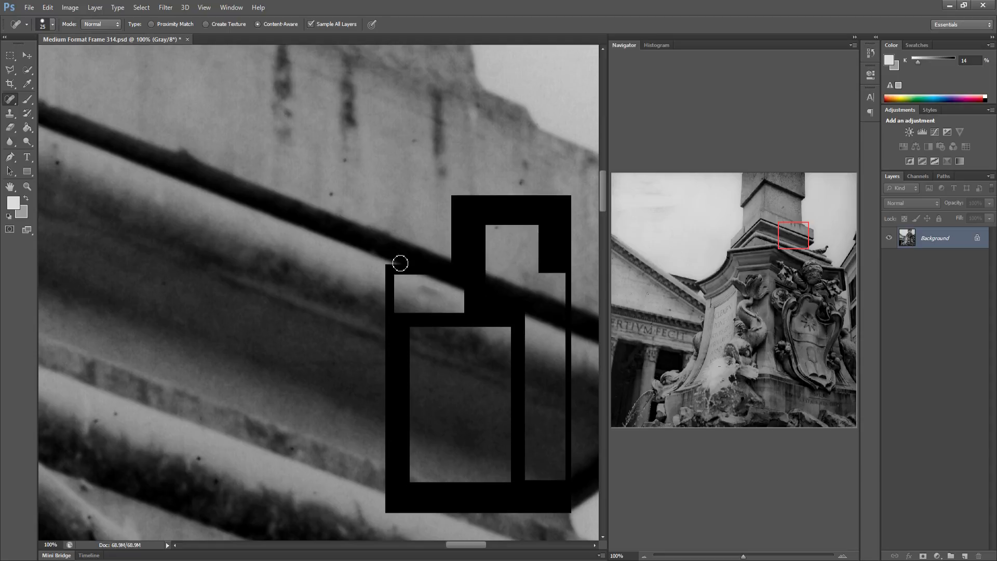
pyautogui.click(341, 160)
# Heal the marks in the sky just beyond the stone ledge's corner, above the pigeon
pyautogui.moveTo(484, 272); pyautogui.dragTo(109, 240)
pyautogui.moveTo(296, 126)
pyautogui.mouseDown()
pyautogui.moveTo(318, 104)
pyautogui.moveTo(349, 97)
pyautogui.moveTo(331, 98)
pyautogui.mouseUp()
pyautogui.click(344, 307)
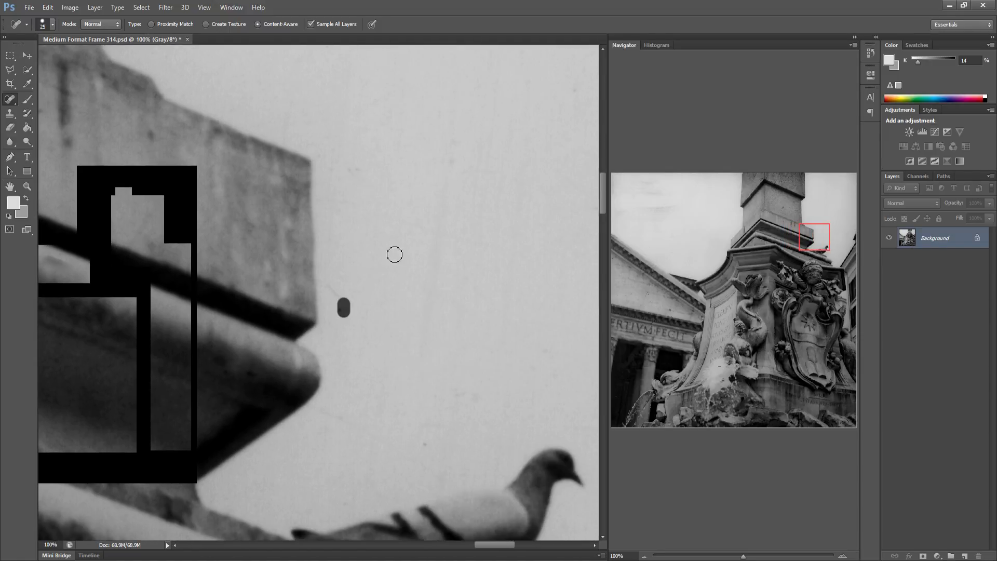
# Remove the scattered dark specks in the sky above and beyond the pigeon's head
pyautogui.moveTo(435, 323); pyautogui.dragTo(216, 305)
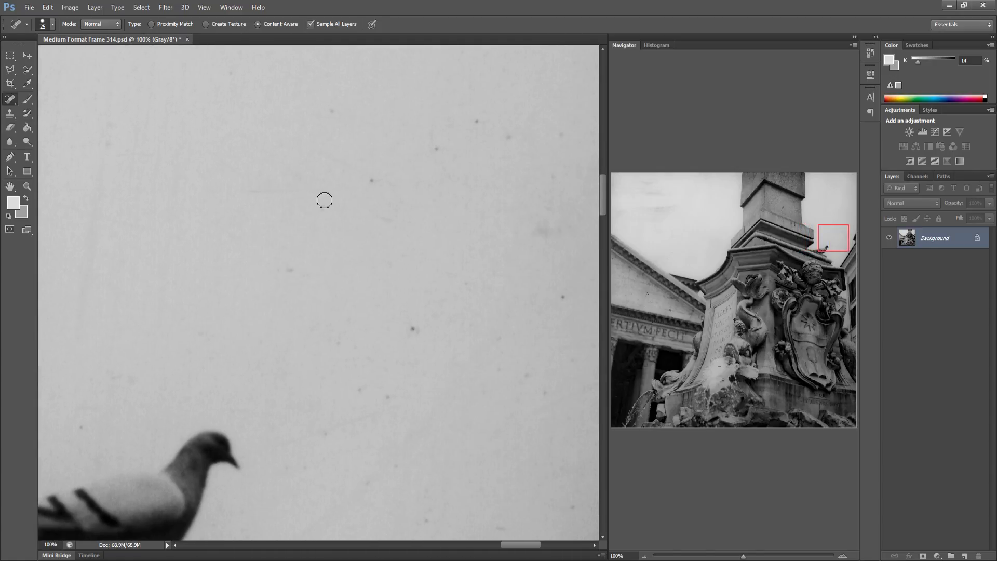
pyautogui.click(322, 208)
pyautogui.click(371, 180)
pyautogui.click(332, 111)
pyautogui.click(388, 397)
pyautogui.click(340, 344)
pyautogui.click(416, 332)
# Heal the specks in the sky beside the dark building at the photo's edge and save the file
pyautogui.moveTo(429, 378); pyautogui.dragTo(312, 372)
pyautogui.click(223, 151)
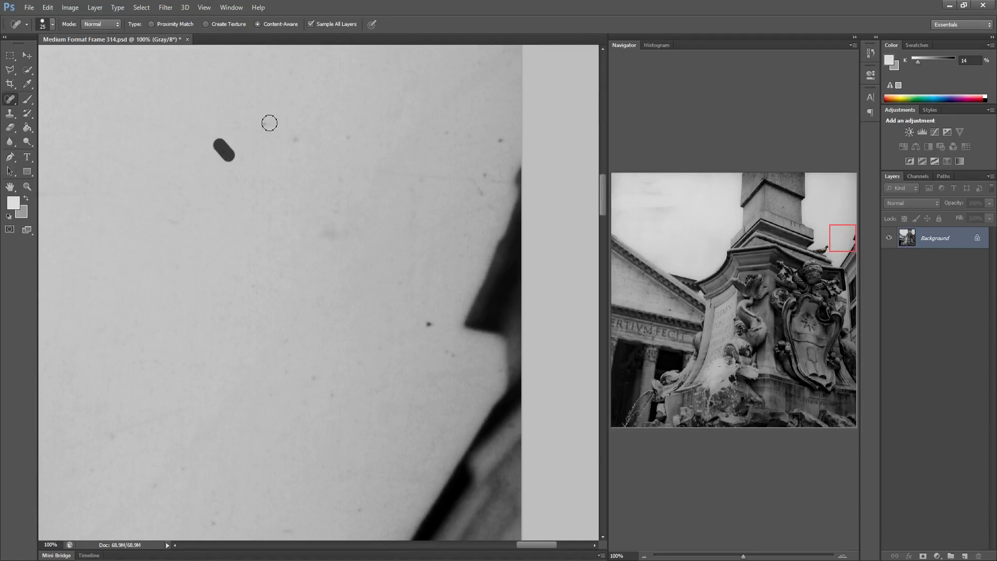
pyautogui.click(263, 123)
pyautogui.moveTo(296, 138); pyautogui.dragTo(357, 134)
pyautogui.moveTo(345, 176); pyautogui.dragTo(341, 209)
pyautogui.moveTo(432, 313); pyautogui.dragTo(429, 326)
pyautogui.click(485, 171)
pyautogui.click(500, 144)
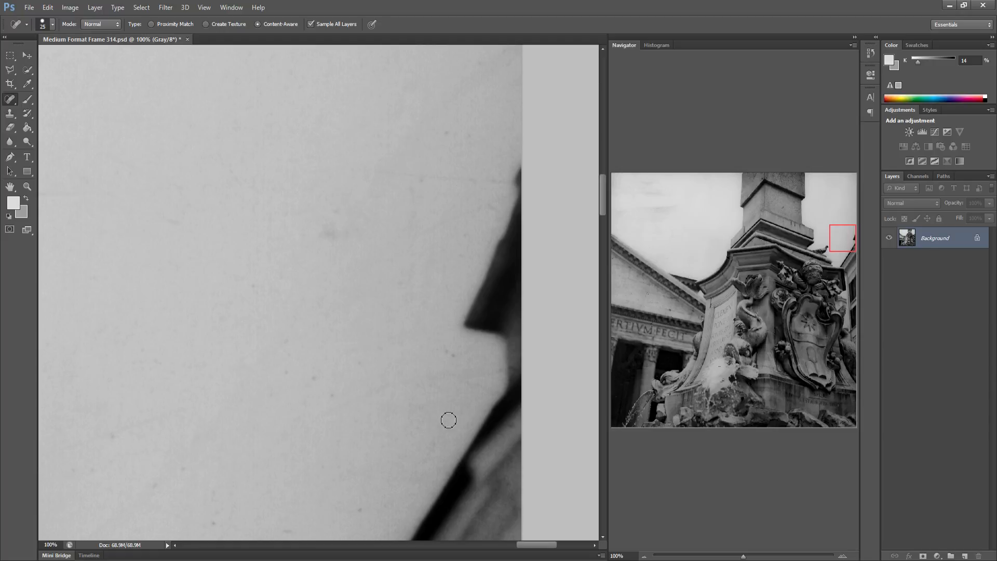
pyautogui.click(313, 379)
pyautogui.hotkey('ctrl', 's')
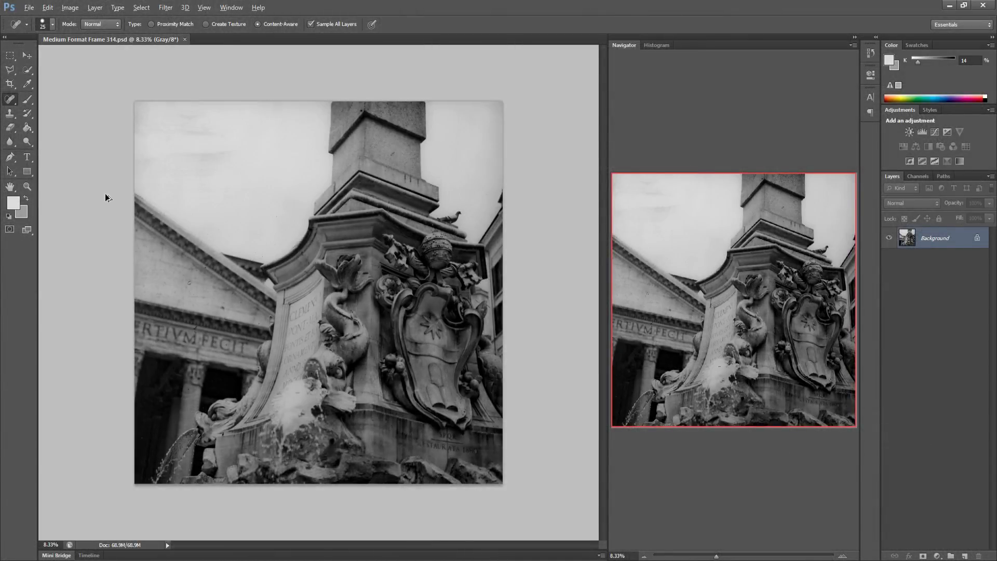
# At 100% zoom, heal the small marks in the sky just above the start of the temple roof's slope
pyautogui.hotkey('ctrl', '1')
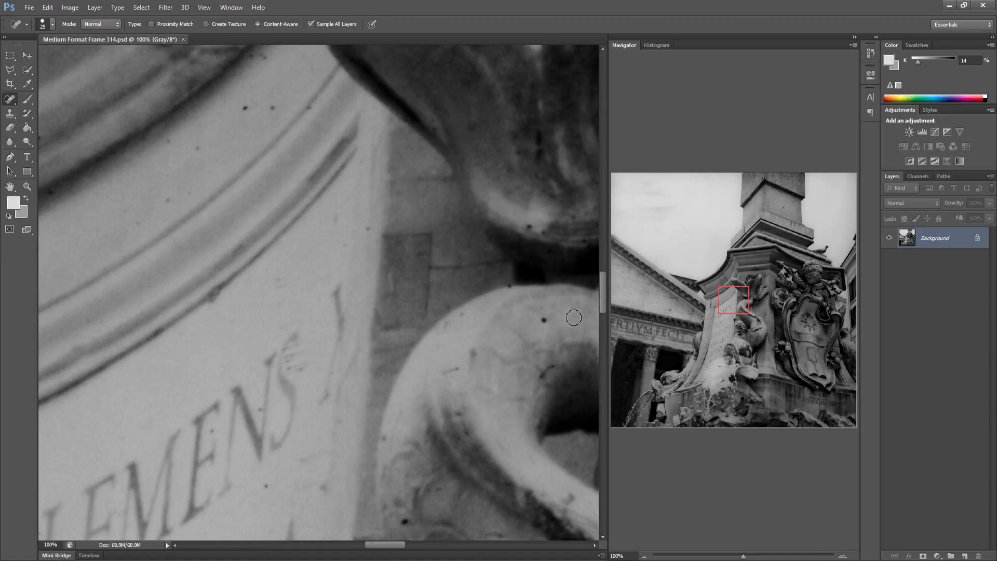
pyautogui.click(624, 239)
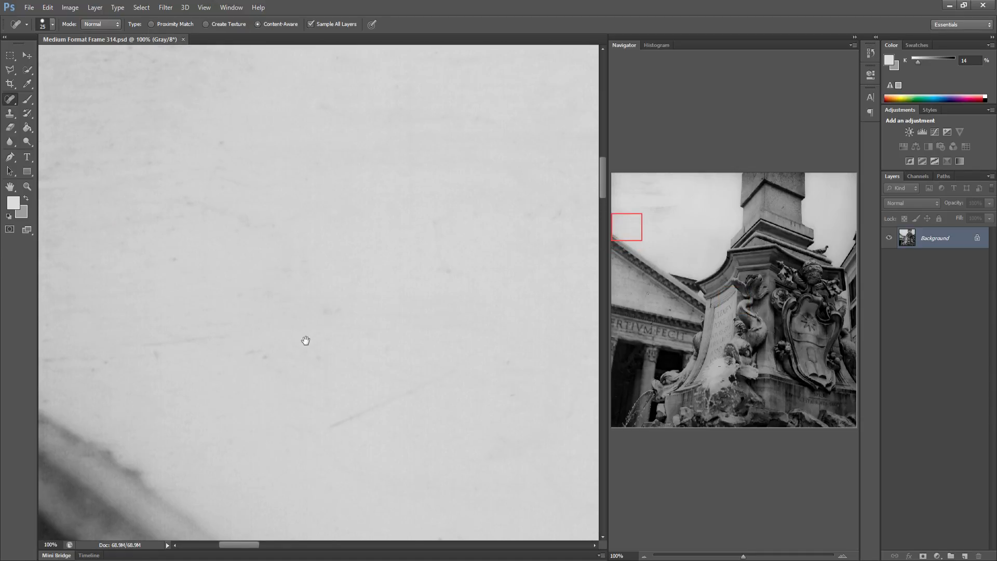
pyautogui.moveTo(305, 340); pyautogui.dragTo(296, 120)
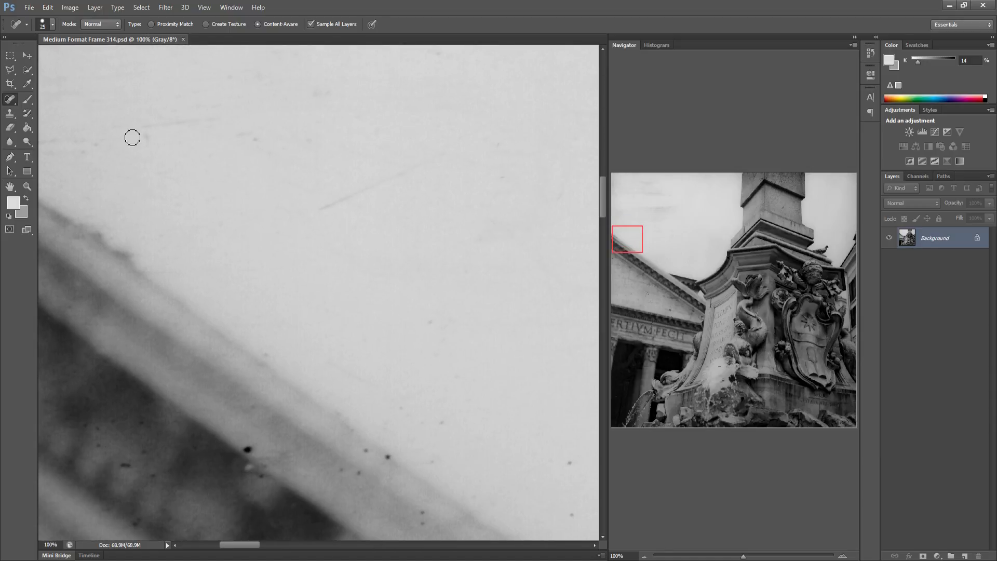
pyautogui.moveTo(87, 152); pyautogui.dragTo(96, 143)
pyautogui.click(253, 139)
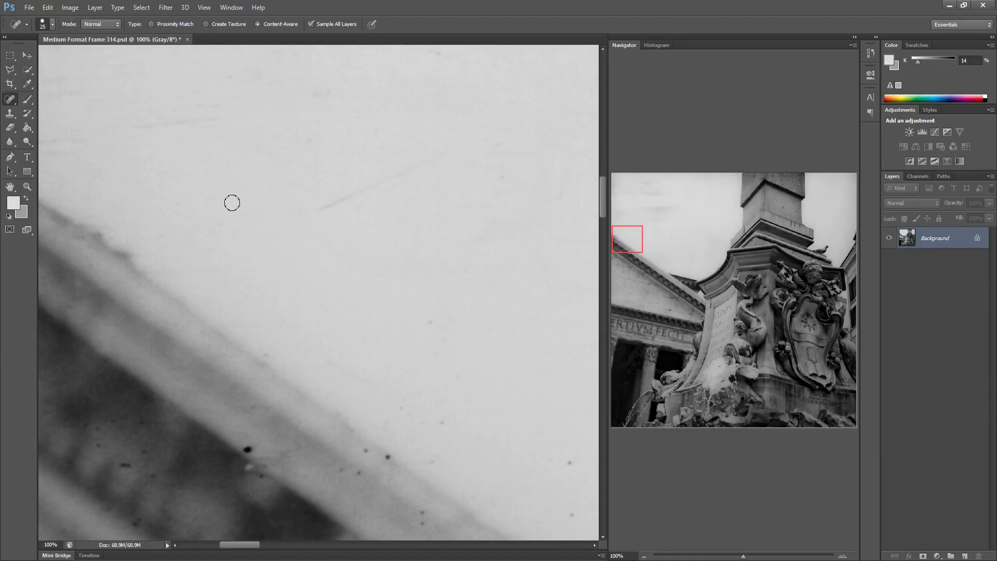
# Remove the dark specks in the shadow under the sloping roof and along the shadow's border
pyautogui.click(97, 430)
pyautogui.click(99, 444)
pyautogui.click(123, 464)
pyautogui.click(136, 522)
pyautogui.click(247, 449)
pyautogui.click(261, 476)
pyautogui.click(249, 407)
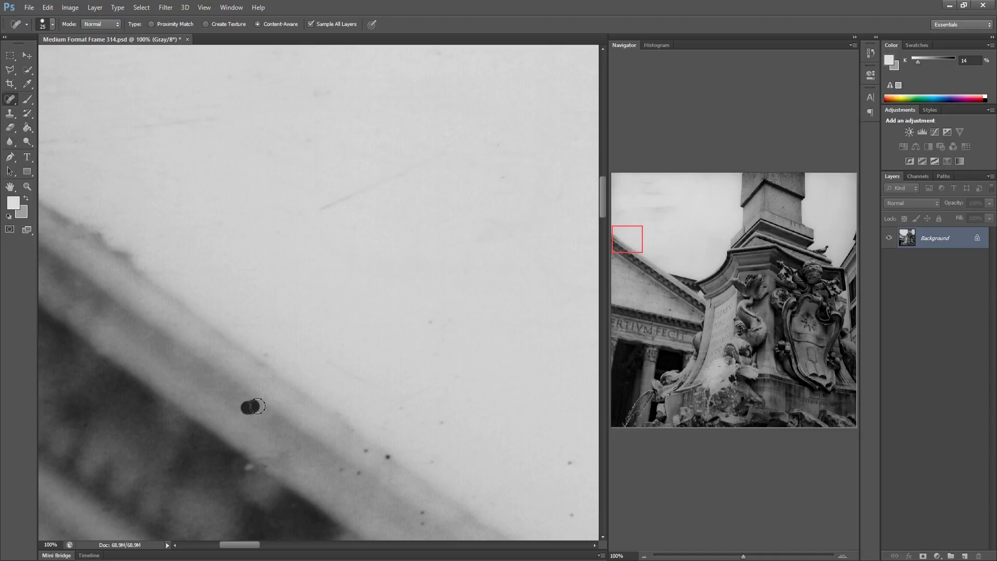
# Heal the dark specks along the lighter roof edge and the small ones in the sky directly above it
pyautogui.click(340, 470)
pyautogui.click(358, 473)
pyautogui.click(364, 452)
pyautogui.click(387, 456)
pyautogui.click(422, 517)
pyautogui.click(430, 464)
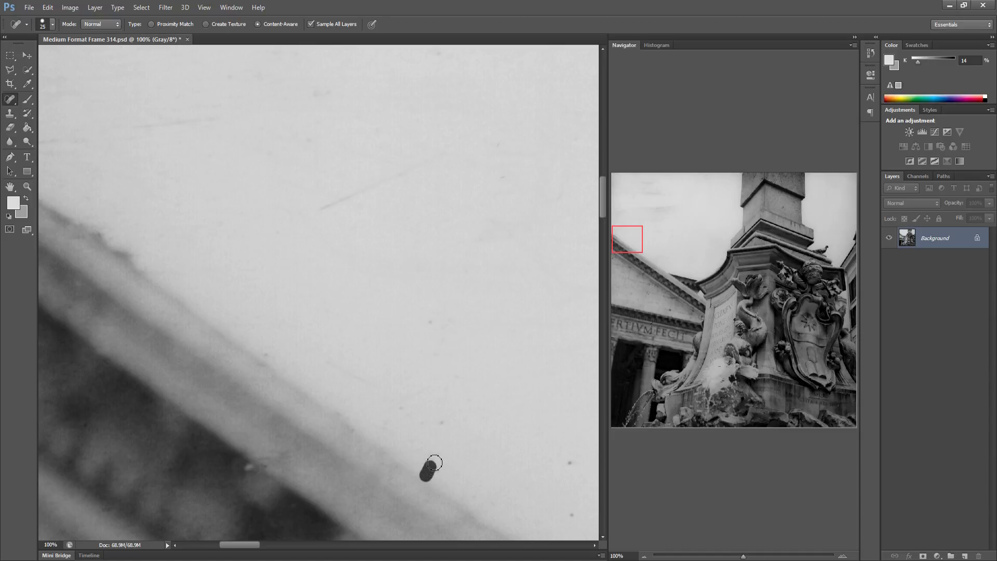
pyautogui.click(440, 423)
pyautogui.click(403, 409)
# Remove the isolated dark specks in the sky beyond the lower stretch of the roof edge
pyautogui.moveTo(392, 388)
pyautogui.mouseDown()
pyautogui.moveTo(210, 374)
pyautogui.moveTo(209, 363)
pyautogui.mouseUp()
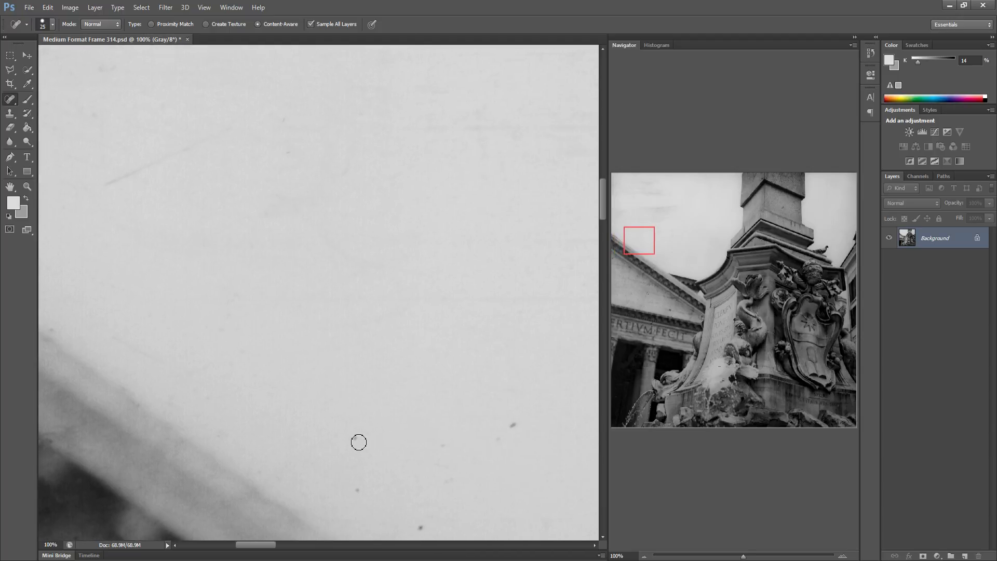
pyautogui.click(358, 490)
pyautogui.click(421, 527)
pyautogui.moveTo(441, 445)
pyautogui.mouseDown()
pyautogui.moveTo(452, 475)
pyautogui.moveTo(460, 472)
pyautogui.mouseUp()
pyautogui.moveTo(506, 427); pyautogui.dragTo(515, 423)
# Heal the specks low in the next section of open sky beyond the roof slope
pyautogui.moveTo(423, 435); pyautogui.dragTo(201, 411)
pyautogui.moveTo(274, 410)
pyautogui.mouseDown()
pyautogui.moveTo(238, 407)
pyautogui.moveTo(335, 433)
pyautogui.mouseUp()
pyautogui.moveTo(425, 523); pyautogui.dragTo(418, 513)
pyautogui.click(263, 527)
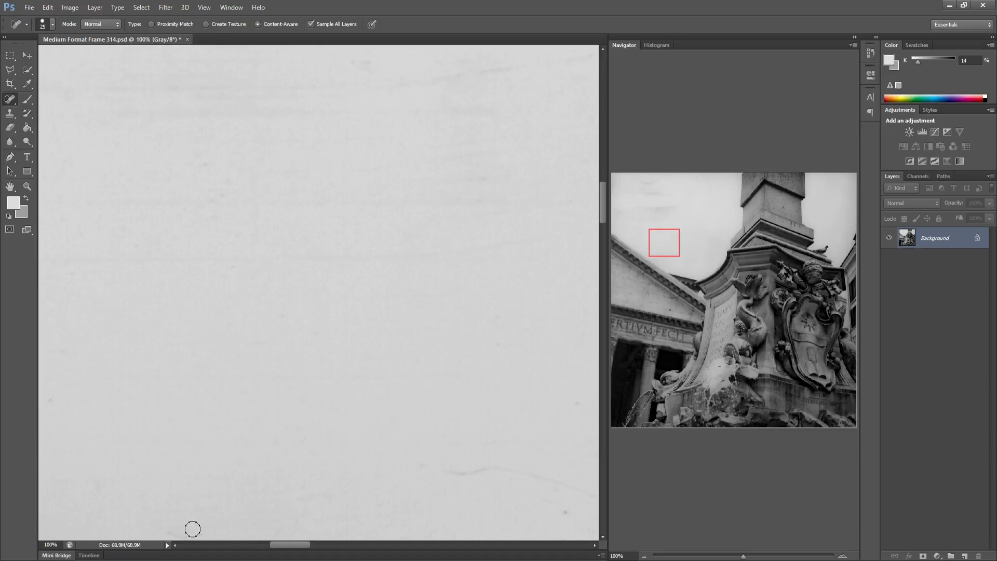
pyautogui.moveTo(193, 533); pyautogui.dragTo(207, 519)
# Heal the low dark specks and the upper part of the thin diagonal scratch in the adjoining sky
pyautogui.moveTo(358, 459)
pyautogui.mouseDown()
pyautogui.moveTo(201, 438)
pyautogui.moveTo(309, 436)
pyautogui.moveTo(396, 462)
pyautogui.mouseUp()
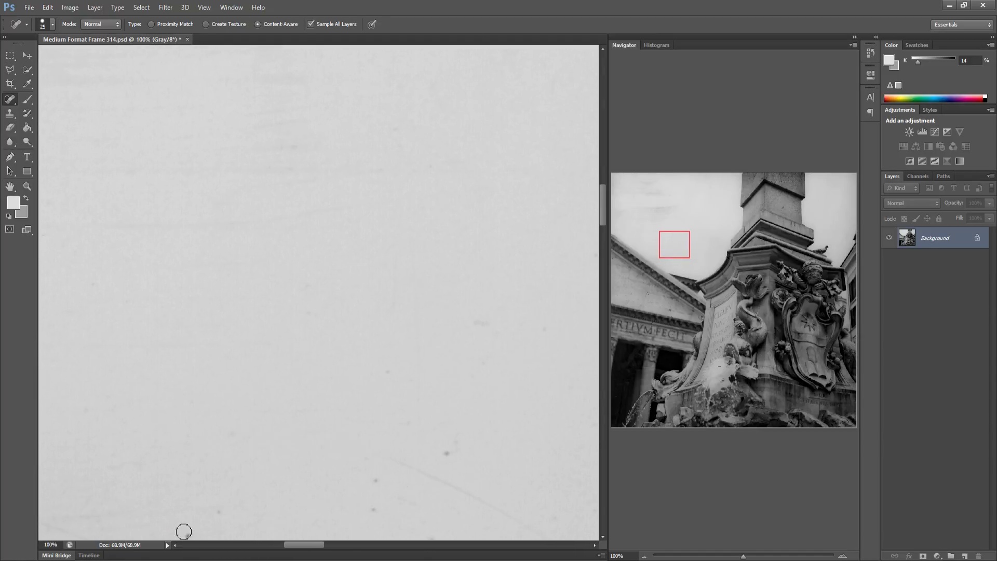
pyautogui.moveTo(184, 534); pyautogui.dragTo(205, 524)
pyautogui.click(374, 509)
pyautogui.click(375, 480)
pyautogui.moveTo(393, 463); pyautogui.dragTo(485, 495)
# Remove the scattered specks and the short dark mark in the sky section toward the fountain's cornice
pyautogui.moveTo(411, 433)
pyautogui.mouseDown()
pyautogui.moveTo(185, 407)
pyautogui.moveTo(258, 400)
pyautogui.mouseUp()
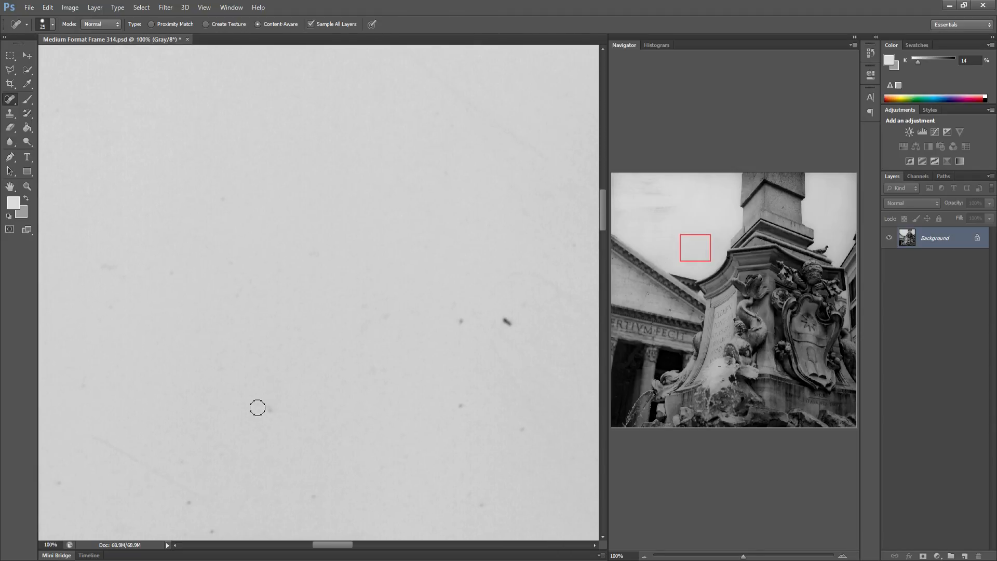
pyautogui.click(190, 502)
pyautogui.click(312, 495)
pyautogui.click(464, 408)
pyautogui.click(459, 321)
pyautogui.moveTo(498, 323); pyautogui.dragTo(523, 311)
# Heal the faint pair of specks in the sky beside the fountain's stone cornice
pyautogui.moveTo(507, 443); pyautogui.dragTo(260, 398)
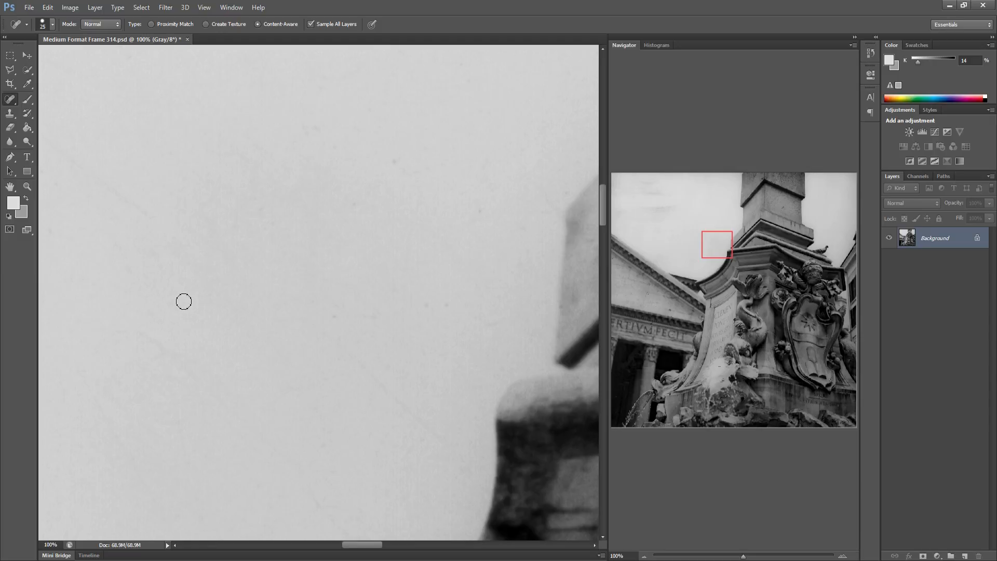
pyautogui.moveTo(309, 368); pyautogui.dragTo(169, 378)
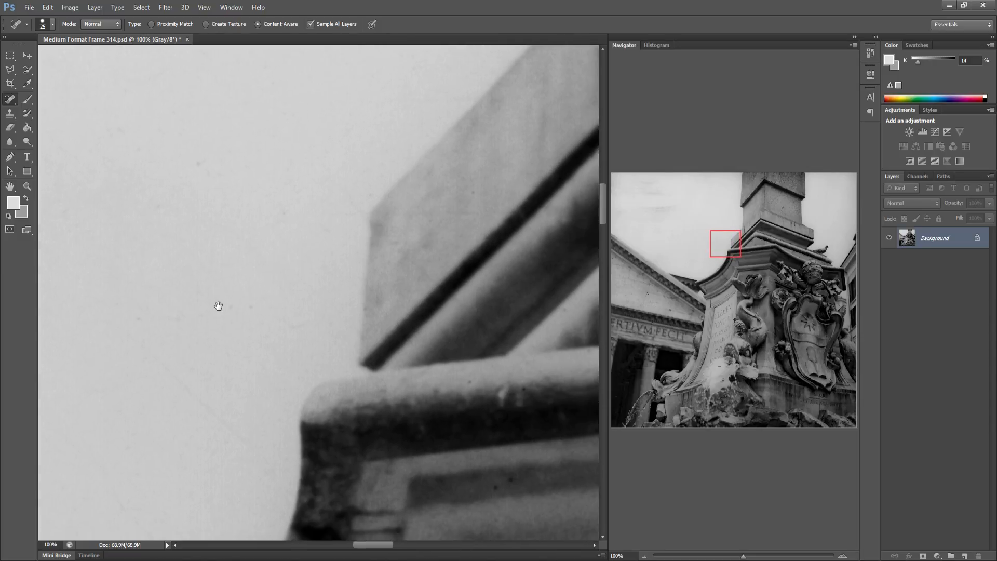
pyautogui.click(218, 304)
pyautogui.moveTo(206, 300); pyautogui.dragTo(218, 297)
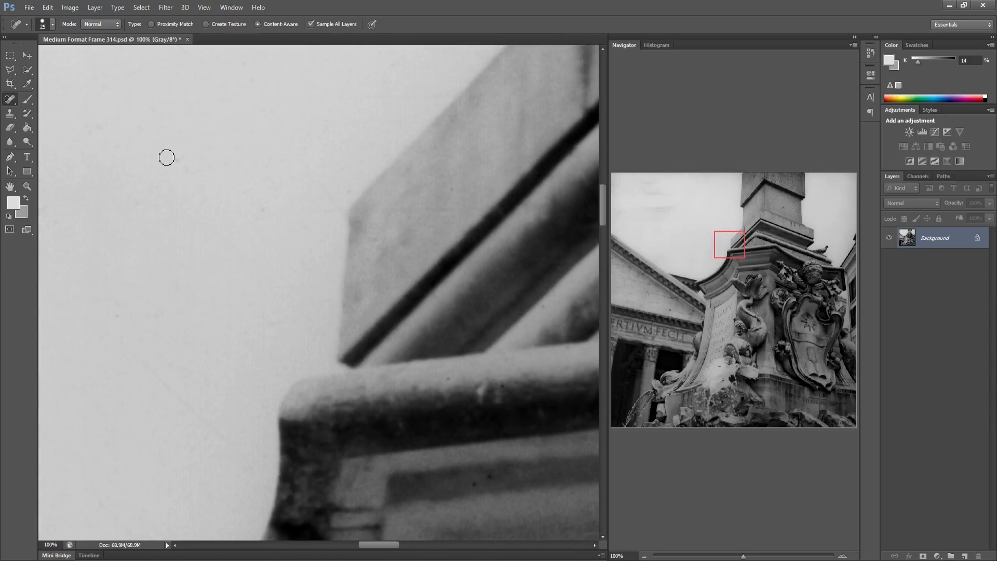
# Heal the last faint sky speck, the dark specks on the panel beneath the cornice, and a mark on the triangular stone face
pyautogui.moveTo(167, 156); pyautogui.dragTo(182, 157)
pyautogui.moveTo(305, 285); pyautogui.dragTo(126, 278)
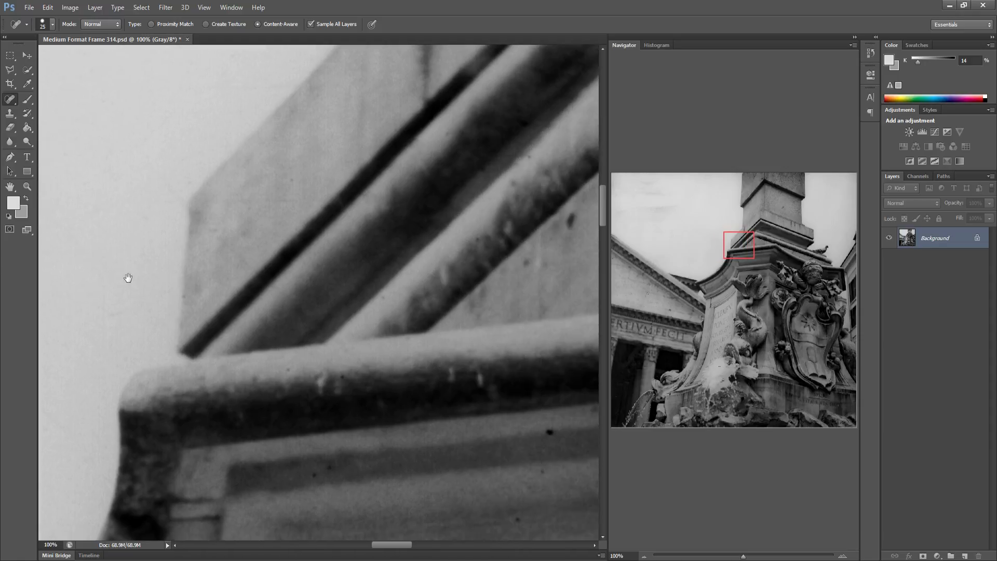
pyautogui.click(428, 425)
pyautogui.click(420, 464)
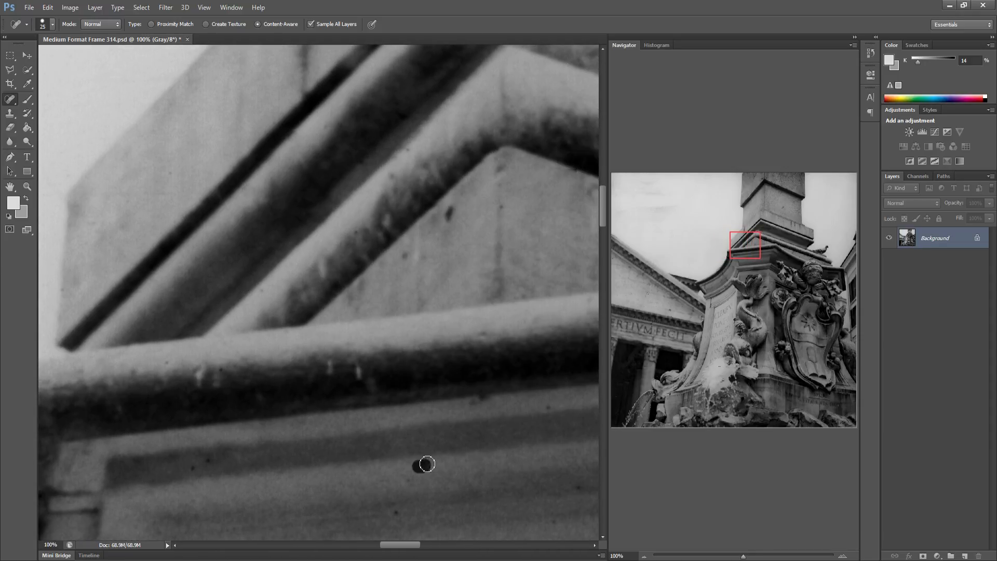
pyautogui.click(396, 511)
pyautogui.click(409, 255)
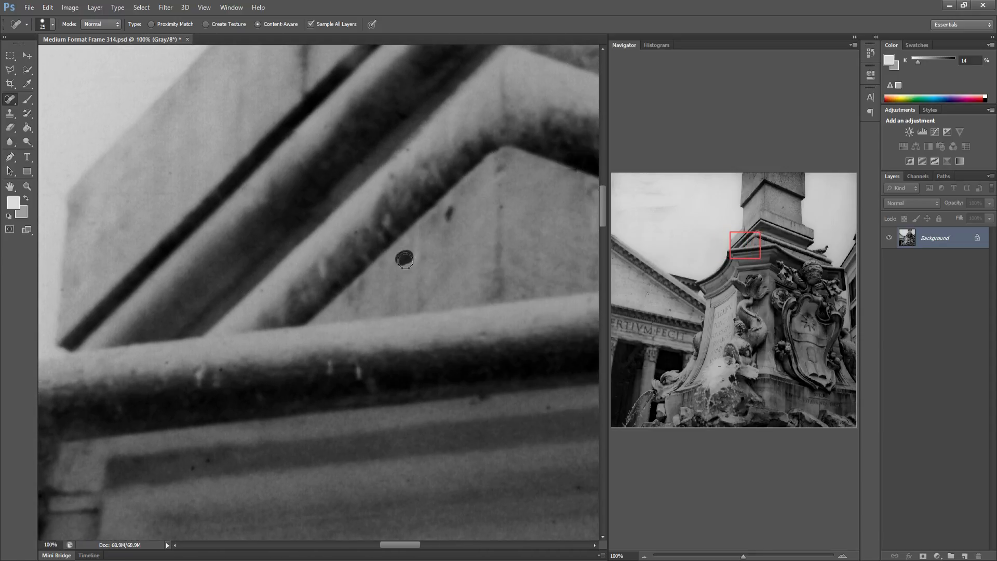
# Heal the dark specks on the stone bands below the peaked moulding and along the sloping mouldings toward the pigeon
pyautogui.moveTo(482, 413); pyautogui.dragTo(218, 391)
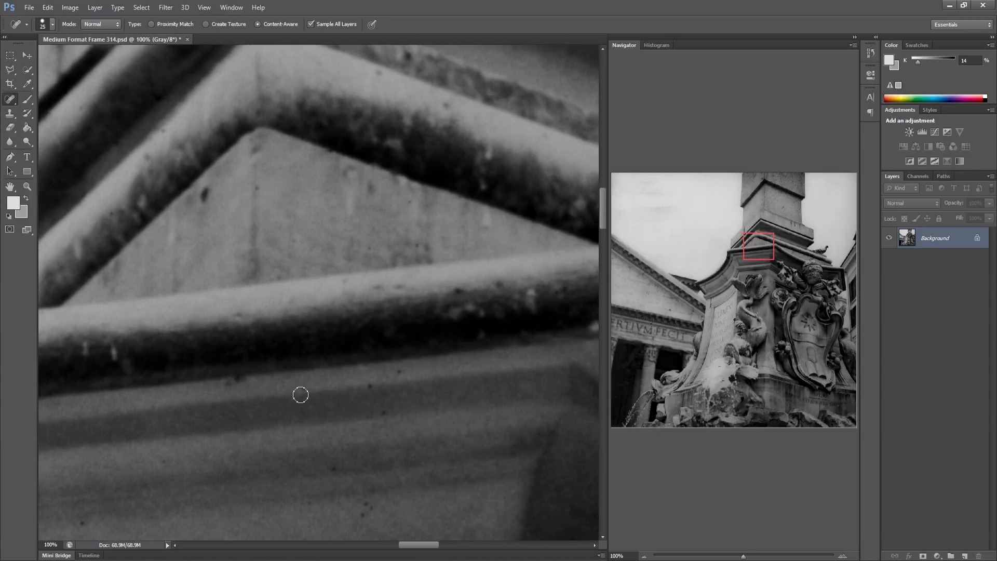
pyautogui.click(370, 386)
pyautogui.moveTo(406, 434); pyautogui.dragTo(389, 429)
pyautogui.click(346, 508)
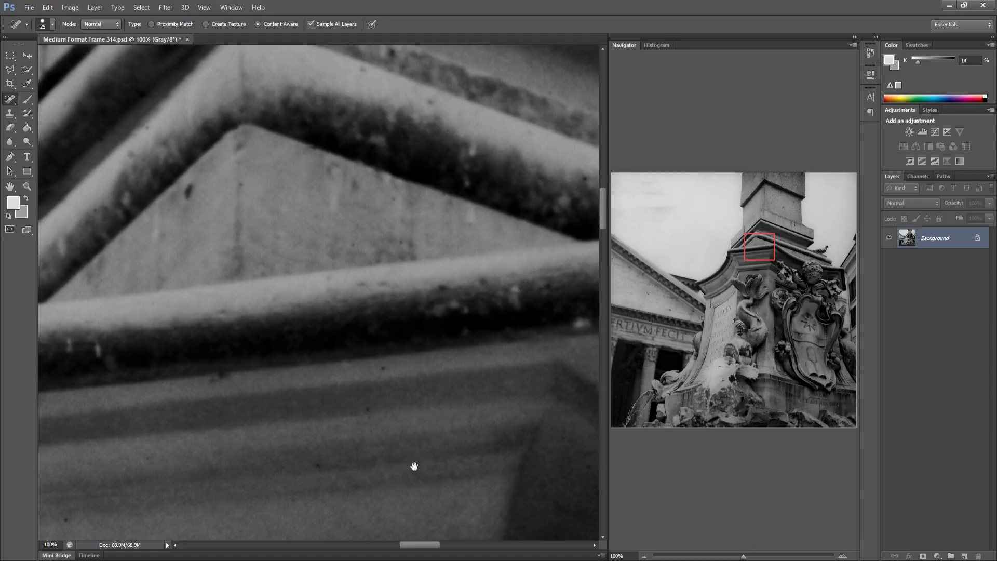
pyautogui.moveTo(414, 466)
pyautogui.mouseDown()
pyautogui.moveTo(271, 459)
pyautogui.moveTo(278, 427)
pyautogui.moveTo(197, 403)
pyautogui.mouseUp()
pyautogui.click(457, 422)
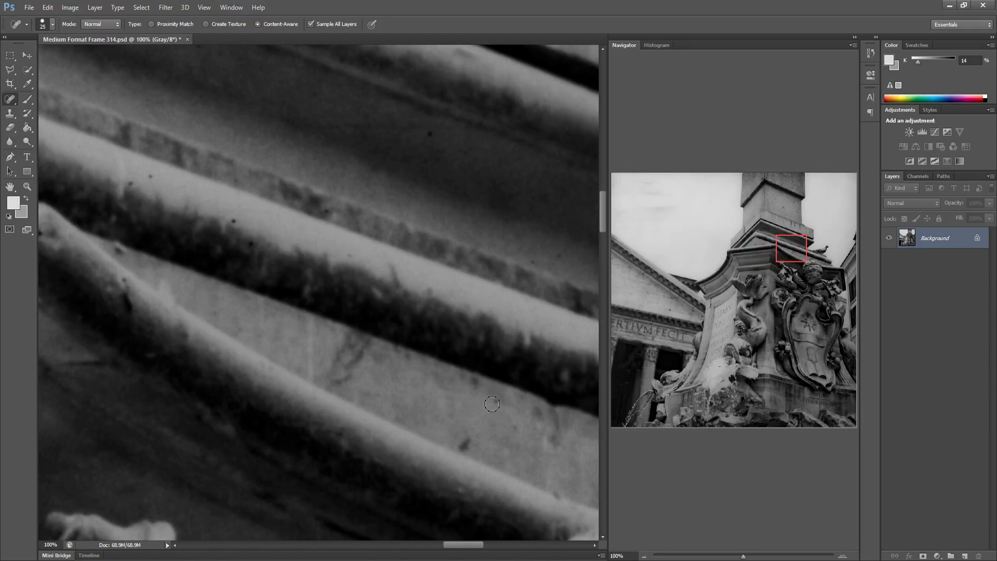
pyautogui.moveTo(459, 407); pyautogui.dragTo(248, 359)
pyautogui.moveTo(221, 367); pyautogui.dragTo(218, 365)
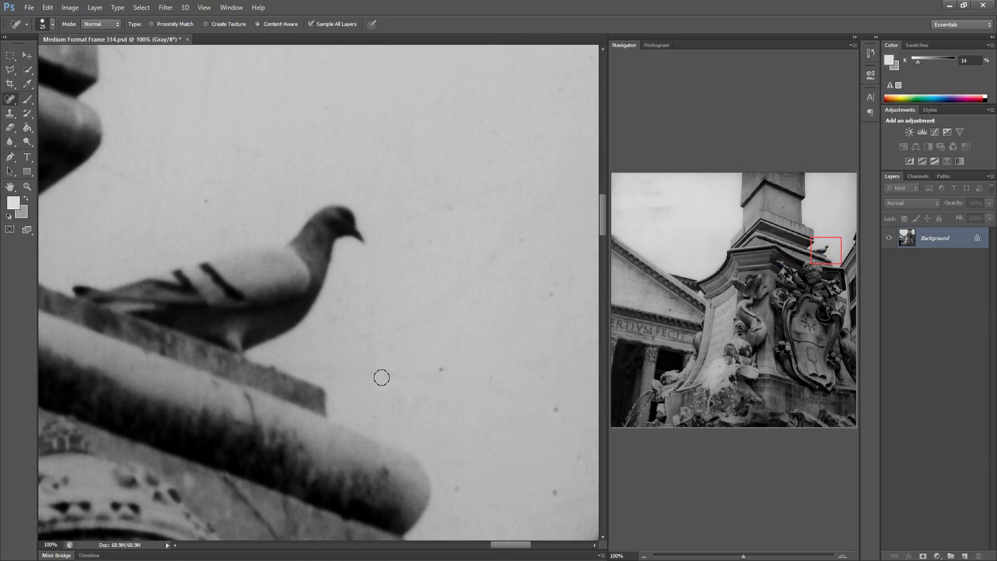
# Heal the scattered specks in the open sky in front of the pigeon
pyautogui.moveTo(434, 373); pyautogui.dragTo(460, 362)
pyautogui.click(556, 407)
pyautogui.click(582, 465)
pyautogui.moveTo(484, 408); pyautogui.dragTo(298, 406)
pyautogui.moveTo(303, 260); pyautogui.dragTo(319, 245)
pyautogui.moveTo(331, 225); pyautogui.dragTo(347, 255)
pyautogui.moveTo(240, 206); pyautogui.dragTo(260, 205)
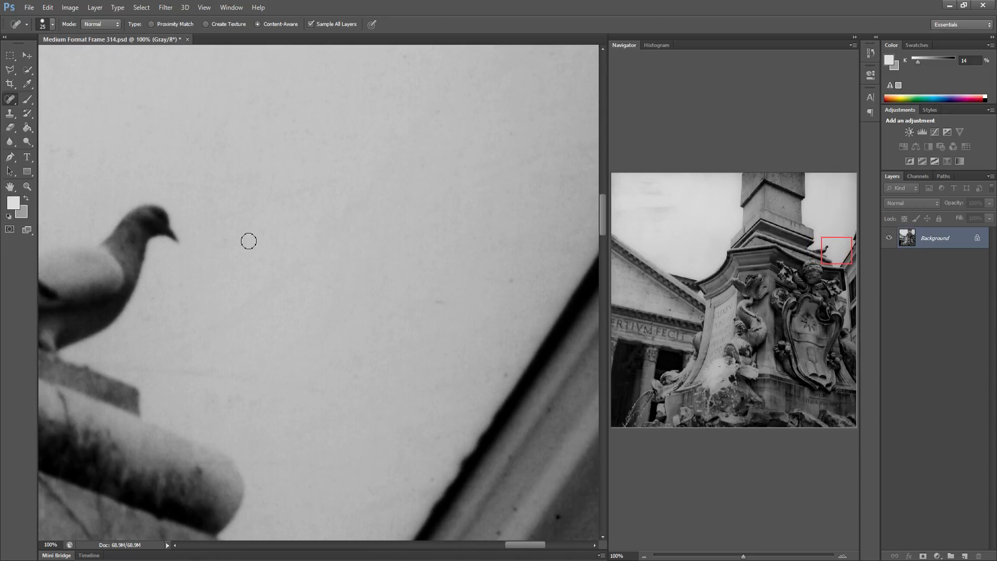
# Heal the specks in the sky between the pigeon and the sloping building edge, plus those on the edge itself
pyautogui.moveTo(244, 241); pyautogui.dragTo(266, 226)
pyautogui.moveTo(507, 280); pyautogui.dragTo(509, 276)
pyautogui.moveTo(509, 398); pyautogui.dragTo(501, 370)
pyautogui.moveTo(419, 480); pyautogui.dragTo(439, 475)
pyautogui.moveTo(540, 416); pyautogui.dragTo(547, 406)
pyautogui.moveTo(518, 507); pyautogui.dragTo(551, 517)
# Remove the short dark hair mark and the dark speck on the building at the photo's right border
pyautogui.moveTo(502, 469); pyautogui.dragTo(278, 427)
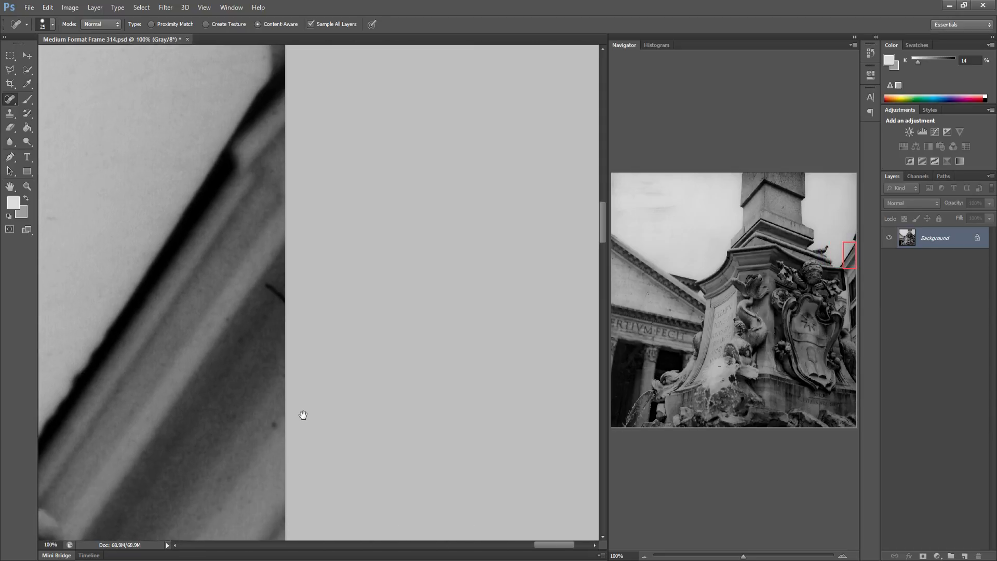
pyautogui.moveTo(267, 283); pyautogui.dragTo(283, 299)
pyautogui.moveTo(274, 426); pyautogui.dragTo(279, 422)
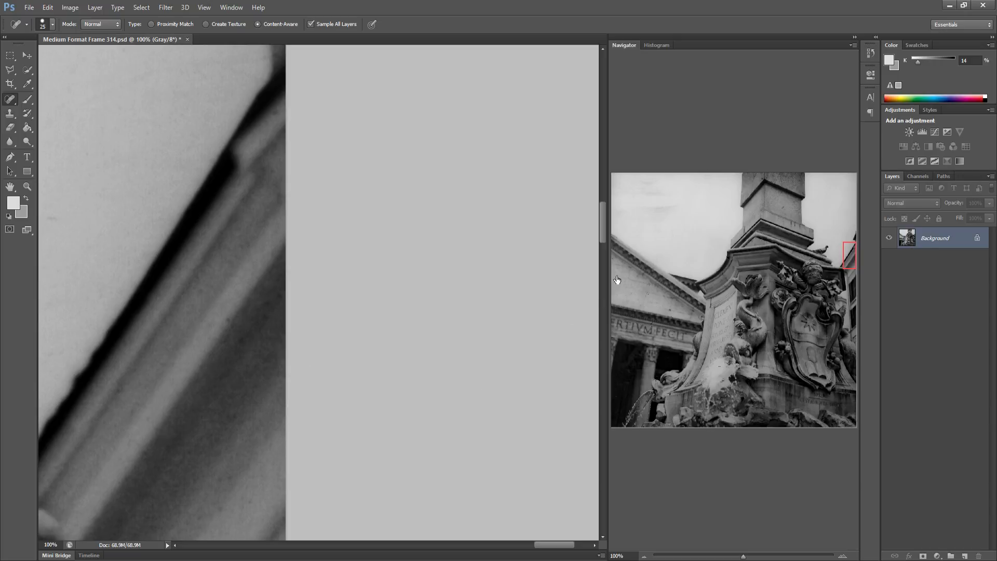
# Heal the specks on and just under the pediment's sloping moulding near the photo's left border
pyautogui.moveTo(617, 280)
pyautogui.mouseDown()
pyautogui.moveTo(634, 267)
pyautogui.moveTo(625, 269)
pyautogui.mouseUp()
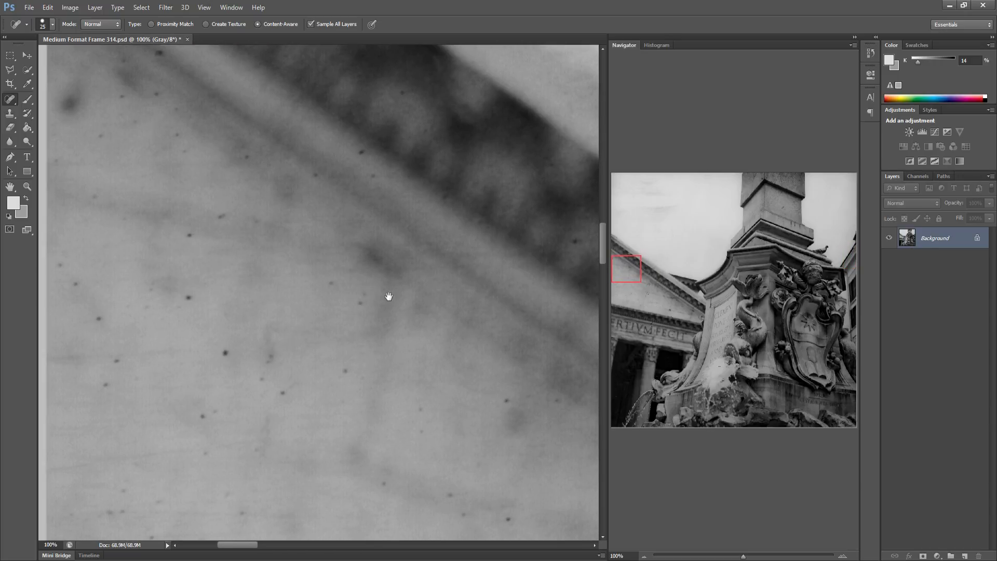
pyautogui.moveTo(389, 297); pyautogui.dragTo(420, 386)
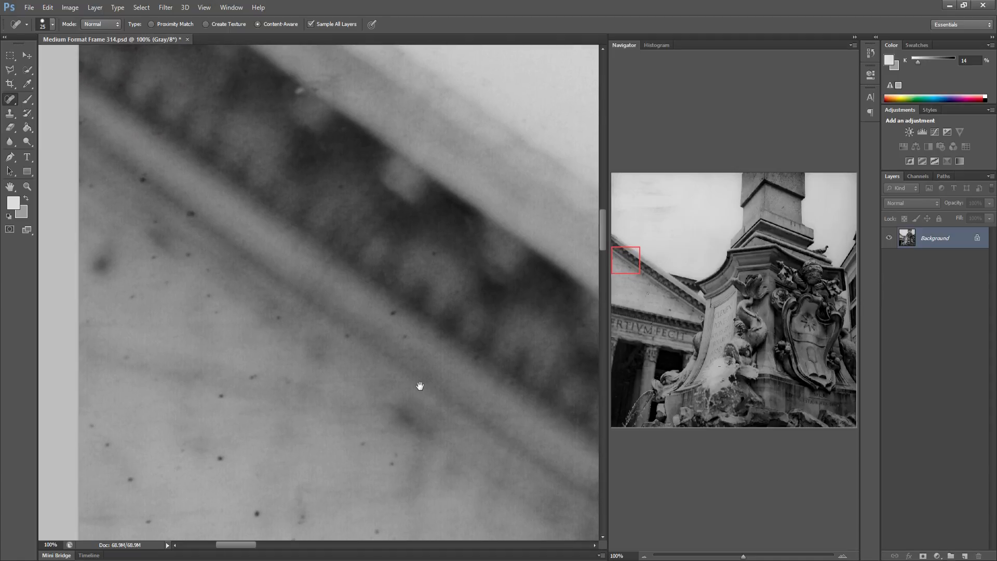
pyautogui.click(95, 187)
pyautogui.click(143, 180)
pyautogui.moveTo(182, 210); pyautogui.dragTo(199, 221)
pyautogui.click(154, 221)
pyautogui.click(187, 254)
# Heal the cluster of small specks on the pediment's pale stone a little below the sloping moulding
pyautogui.moveTo(206, 270); pyautogui.dragTo(206, 269)
pyautogui.click(163, 283)
pyautogui.click(133, 295)
pyautogui.click(213, 295)
pyautogui.click(208, 299)
pyautogui.click(209, 275)
pyautogui.click(219, 318)
# Heal the specks scattered along the pediment's sloping moulding and inside its dark shadow band
pyautogui.moveTo(278, 319); pyautogui.dragTo(278, 318)
pyautogui.click(342, 338)
pyautogui.click(388, 310)
pyautogui.click(427, 259)
pyautogui.click(460, 296)
pyautogui.click(477, 364)
# Heal the dark specks across the middle of the pediment's pale stone face near the photo's left border
pyautogui.click(108, 442)
pyautogui.click(156, 378)
pyautogui.click(217, 398)
pyautogui.click(249, 377)
pyautogui.click(289, 385)
pyautogui.click(217, 460)
pyautogui.click(181, 445)
pyautogui.click(176, 470)
pyautogui.click(211, 468)
# Heal the remaining specks in the lower part of this section of the pediment's pale stone
pyautogui.click(128, 477)
pyautogui.click(147, 519)
pyautogui.click(180, 452)
pyautogui.click(301, 517)
pyautogui.click(391, 463)
pyautogui.click(379, 434)
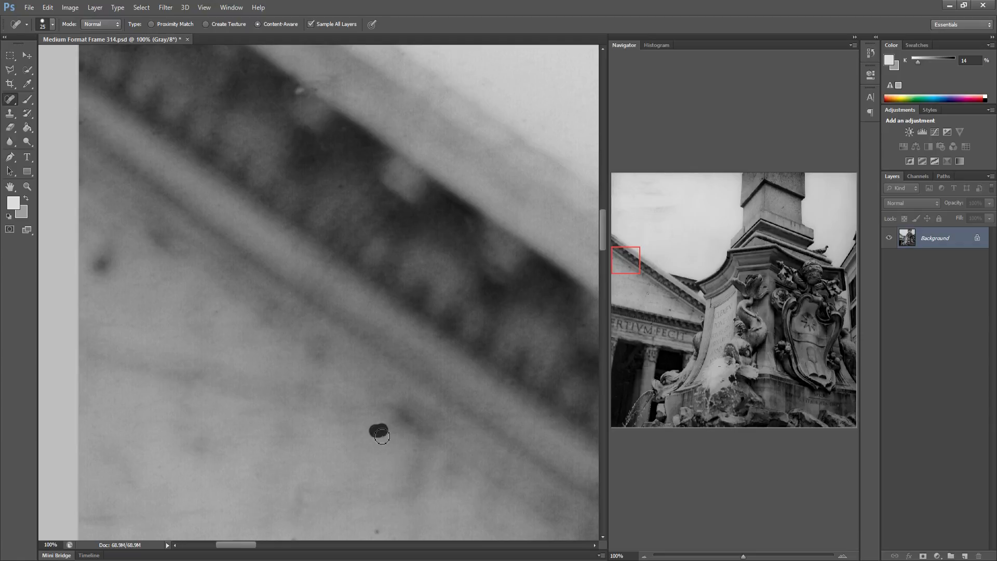
pyautogui.click(378, 527)
pyautogui.click(307, 519)
# Heal the specks in the dark shadow band of the next section along the pediment's roof slope
pyautogui.hscroll(5, 307, 519)
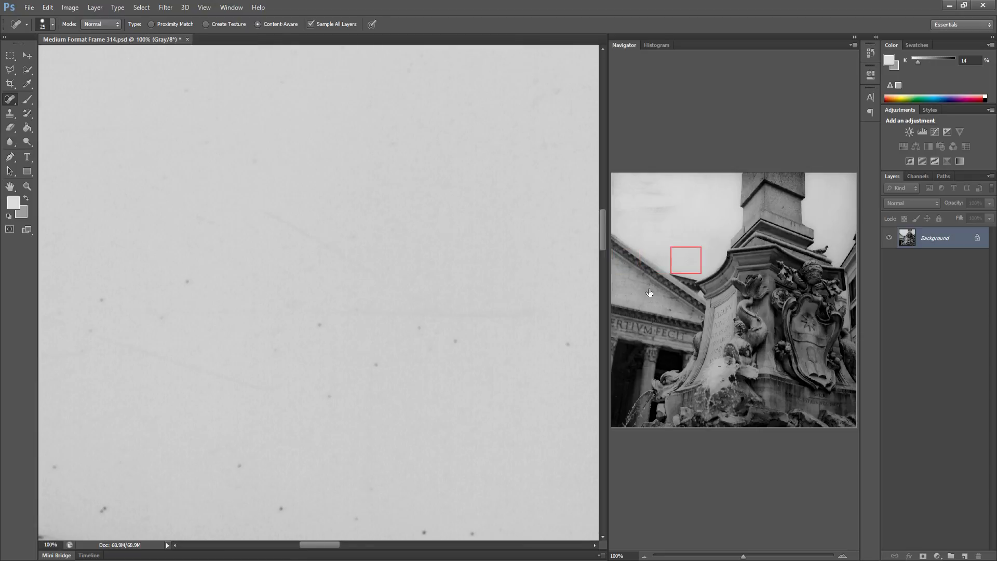
pyautogui.moveTo(649, 292)
pyautogui.mouseDown()
pyautogui.moveTo(643, 265)
pyautogui.moveTo(397, 277)
pyautogui.moveTo(296, 307)
pyautogui.moveTo(198, 356)
pyautogui.moveTo(197, 341)
pyautogui.moveTo(102, 332)
pyautogui.mouseUp()
pyautogui.click(204, 515)
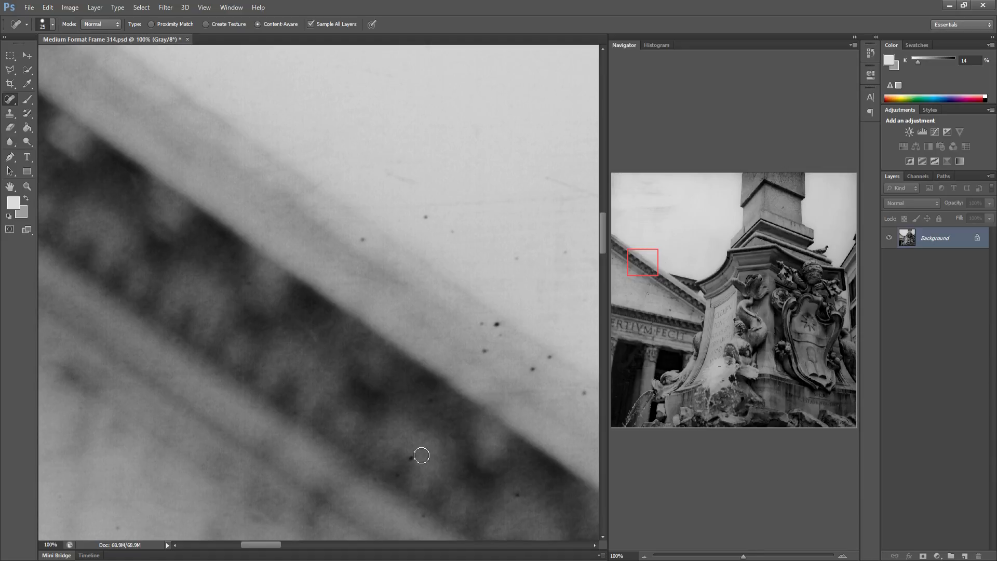
pyautogui.click(411, 458)
pyautogui.click(432, 400)
pyautogui.click(515, 489)
# Heal the cluster of dark specks on the pale roof edge and the scattered specks in the sky above it
pyautogui.click(484, 350)
pyautogui.click(481, 322)
pyautogui.click(497, 324)
pyautogui.click(422, 220)
pyautogui.click(444, 231)
pyautogui.click(518, 263)
pyautogui.click(491, 240)
pyautogui.click(563, 250)
pyautogui.click(479, 325)
pyautogui.click(536, 361)
# Heal the dark speck on the next stretch of roof edge and the scattered specks in the adjoining sky
pyautogui.moveTo(483, 351); pyautogui.dragTo(285, 334)
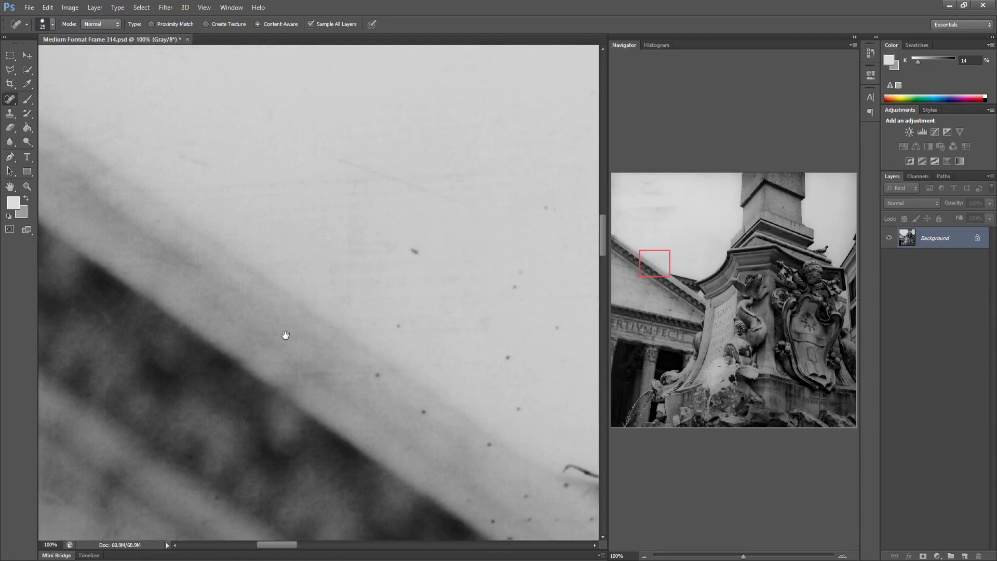
pyautogui.click(362, 375)
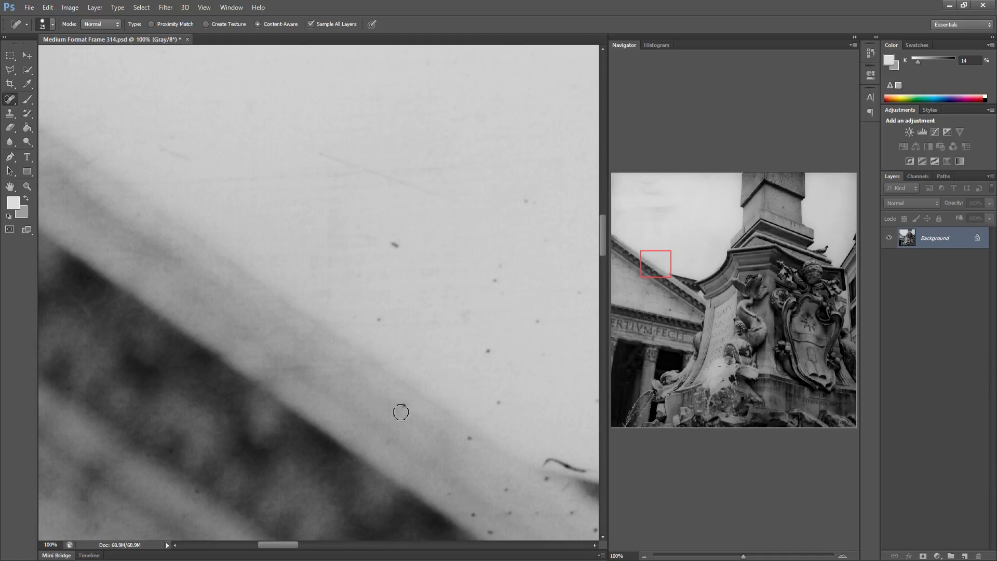
pyautogui.click(395, 245)
pyautogui.click(484, 346)
pyautogui.click(468, 318)
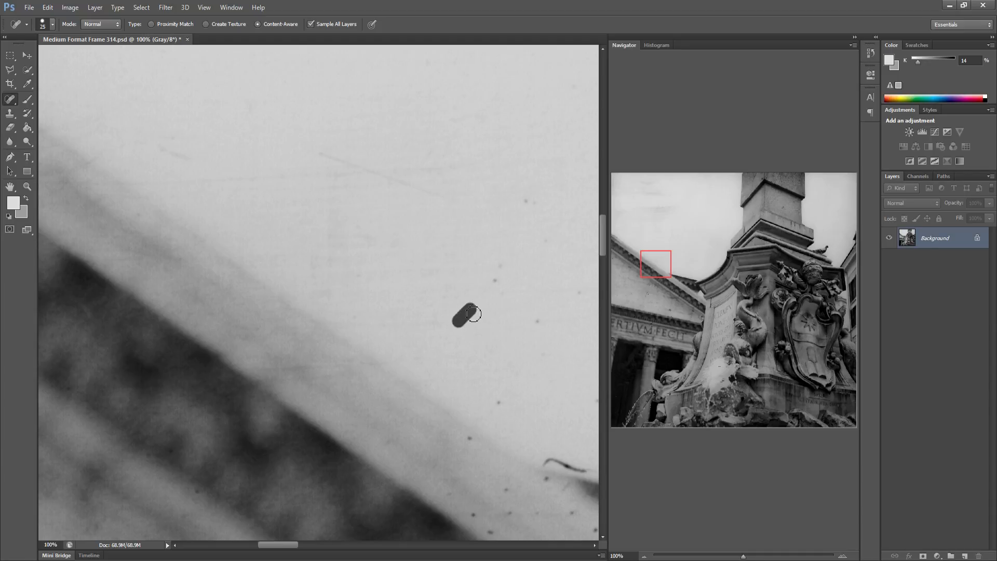
pyautogui.click(489, 285)
pyautogui.click(498, 267)
pyautogui.click(526, 201)
pyautogui.click(537, 321)
pyautogui.click(575, 290)
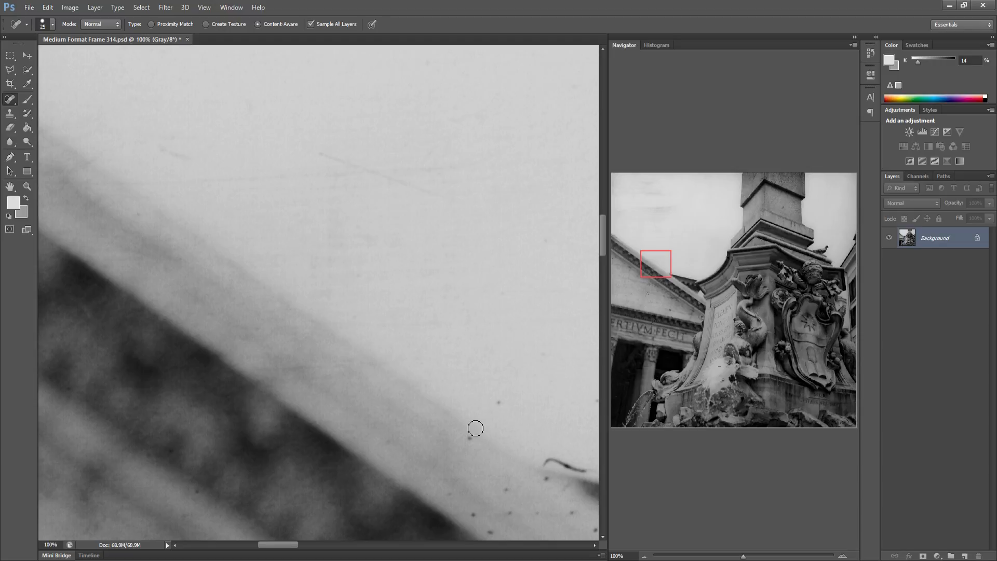
# Heal the two specks close to the roof edge and the thin diagonal scratch in the sky
pyautogui.click(499, 402)
pyautogui.click(469, 439)
pyautogui.moveTo(333, 164); pyautogui.dragTo(439, 186)
# Heal the specks around the roof edge and remove the curled hair at the tip of the dark roof wedge
pyautogui.moveTo(470, 455); pyautogui.dragTo(395, 439)
pyautogui.click(395, 495)
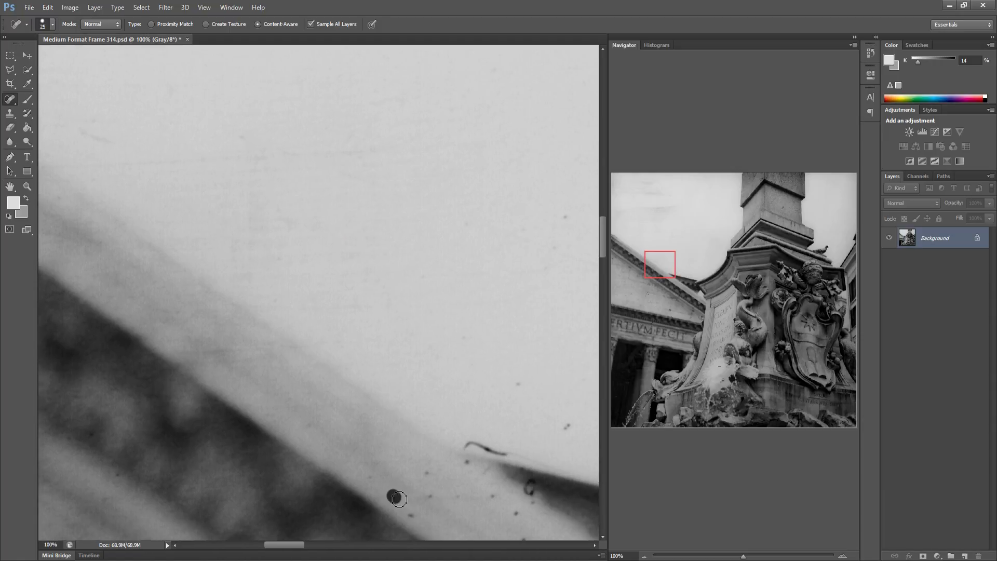
pyautogui.click(410, 515)
pyautogui.click(424, 474)
pyautogui.click(462, 462)
pyautogui.click(466, 461)
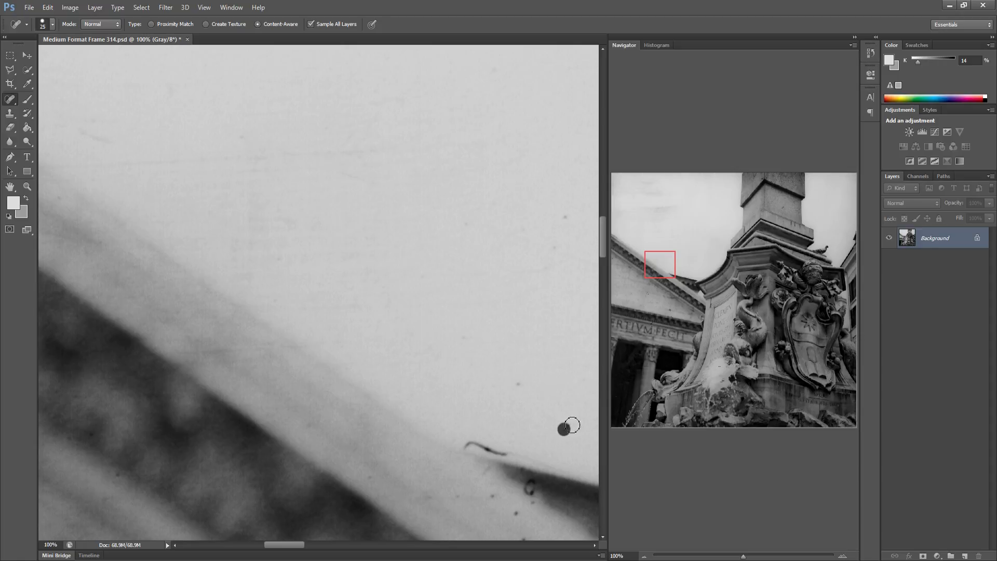
pyautogui.click(518, 384)
pyautogui.moveTo(510, 446); pyautogui.dragTo(465, 444)
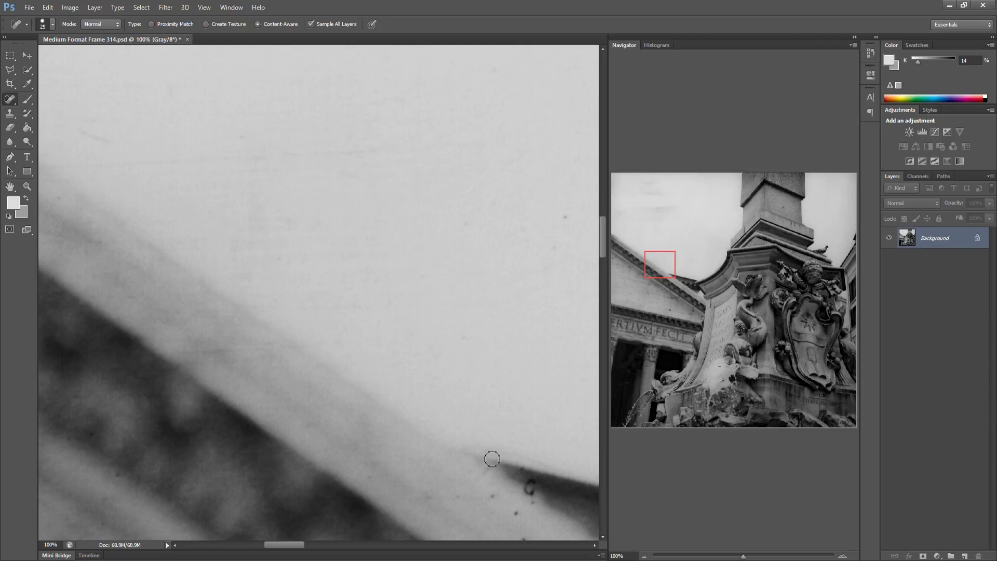
# Remove the small curled mark on the dark roof wedge and the specks on the pale stone beside it
pyautogui.click(494, 494)
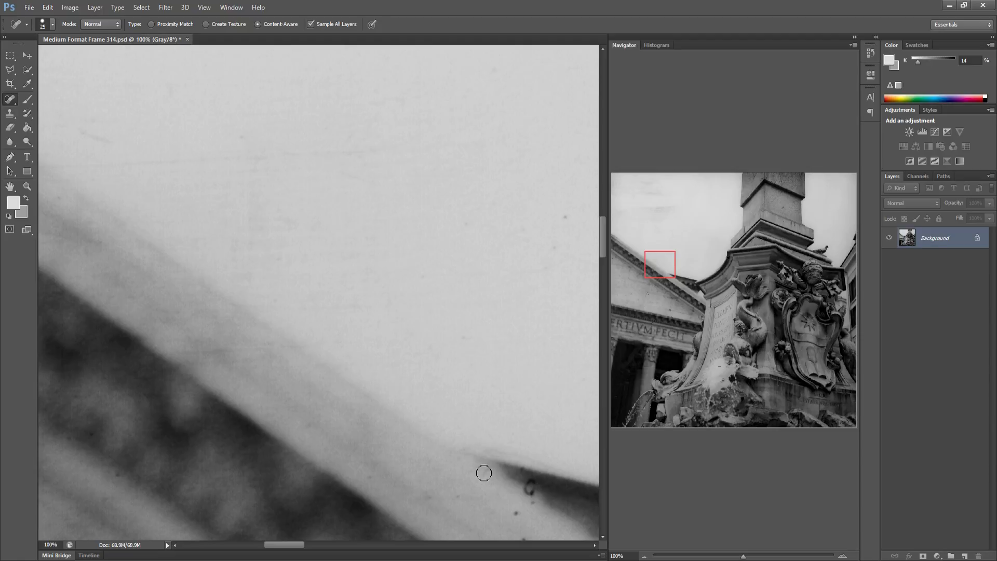
pyautogui.click(530, 490)
pyautogui.moveTo(495, 504); pyautogui.dragTo(412, 472)
pyautogui.click(434, 509)
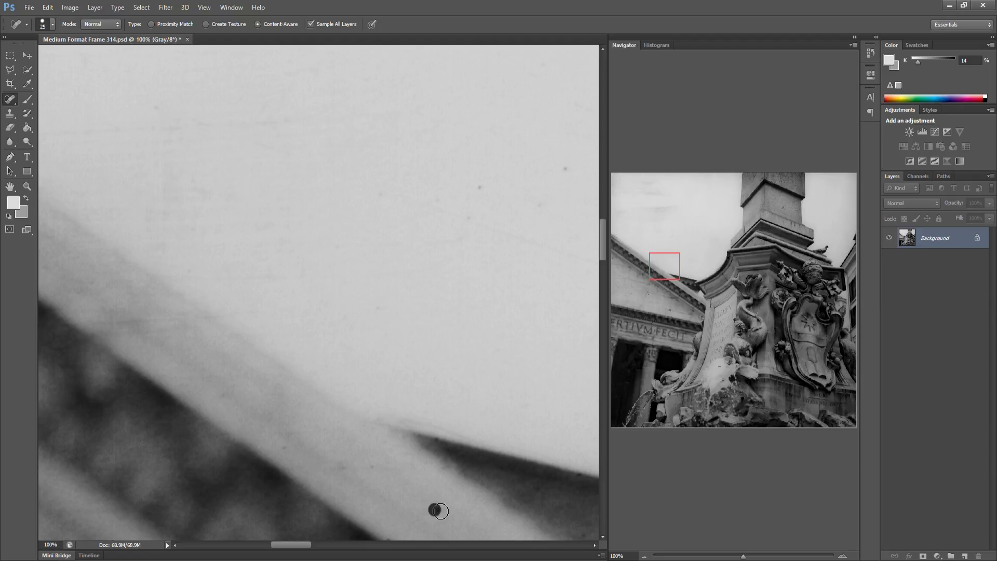
pyautogui.click(395, 538)
# Heal the scattered specks in the sky above the tip of the dark roof wedge
pyautogui.moveTo(410, 472); pyautogui.dragTo(286, 472)
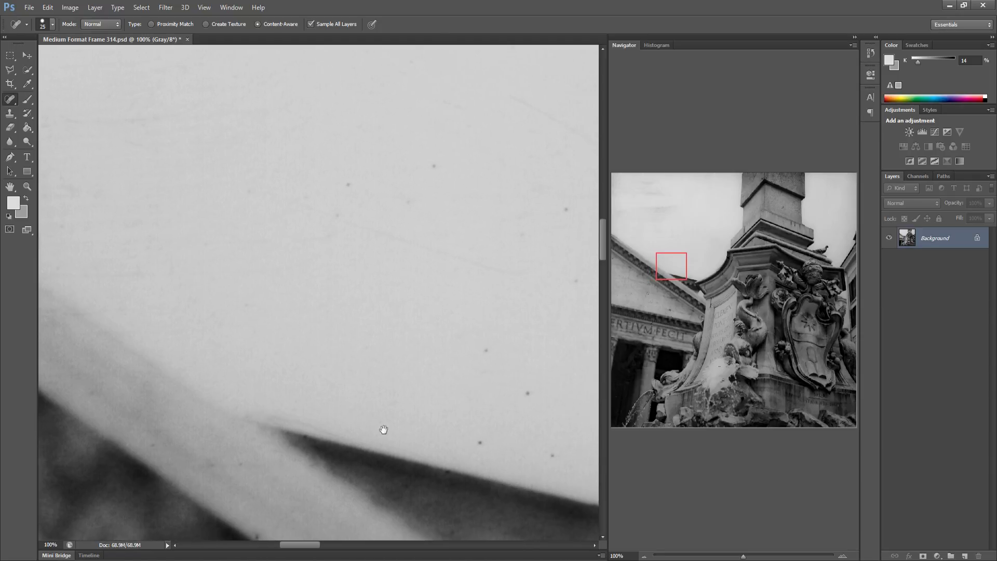
pyautogui.moveTo(383, 429); pyautogui.dragTo(371, 427)
pyautogui.click(514, 393)
pyautogui.click(473, 348)
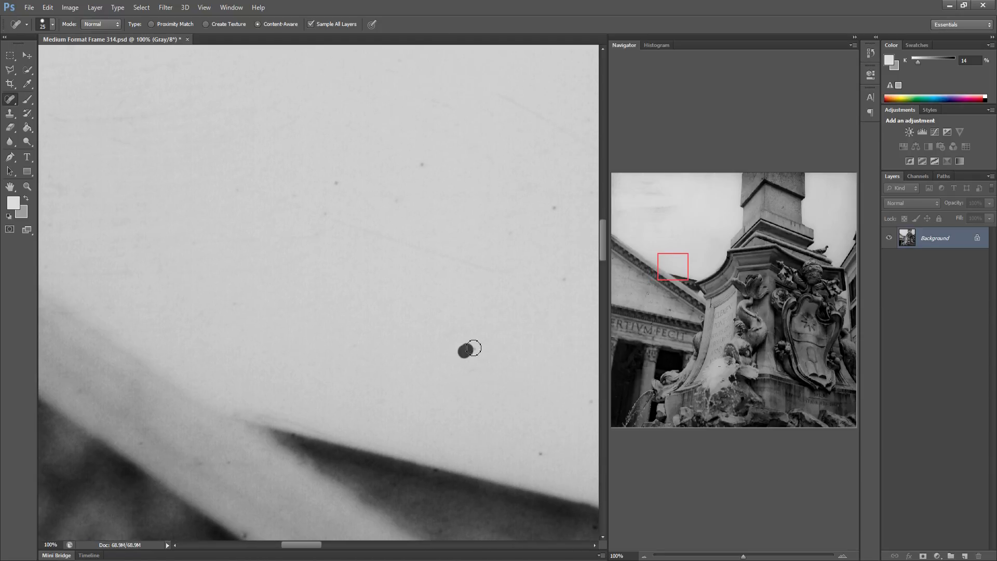
pyautogui.click(540, 452)
pyautogui.click(421, 164)
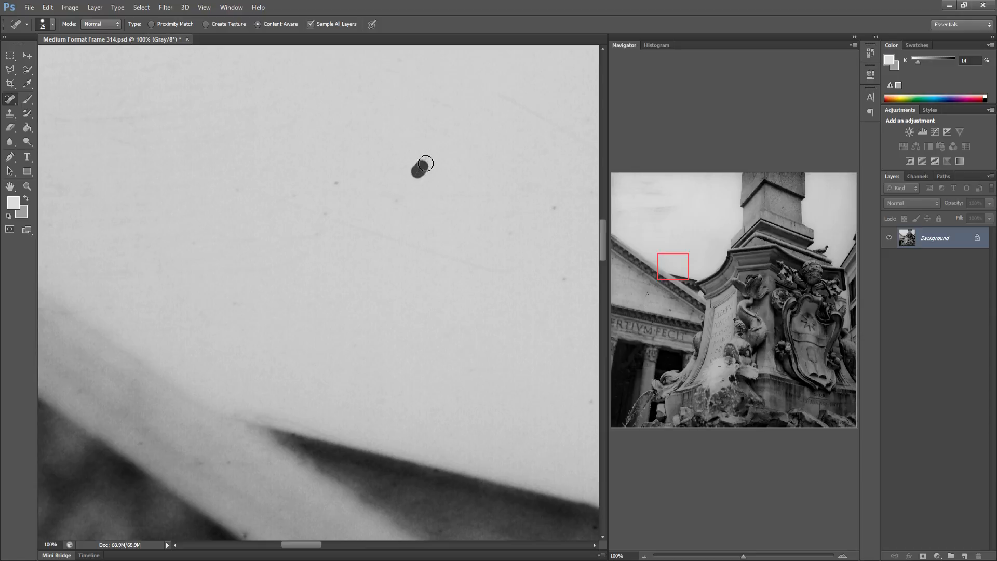
pyautogui.click(337, 182)
# Heal the group of specks in the middle of the next sky section above the dark roof wedge
pyautogui.moveTo(387, 271); pyautogui.dragTo(240, 285)
pyautogui.click(408, 289)
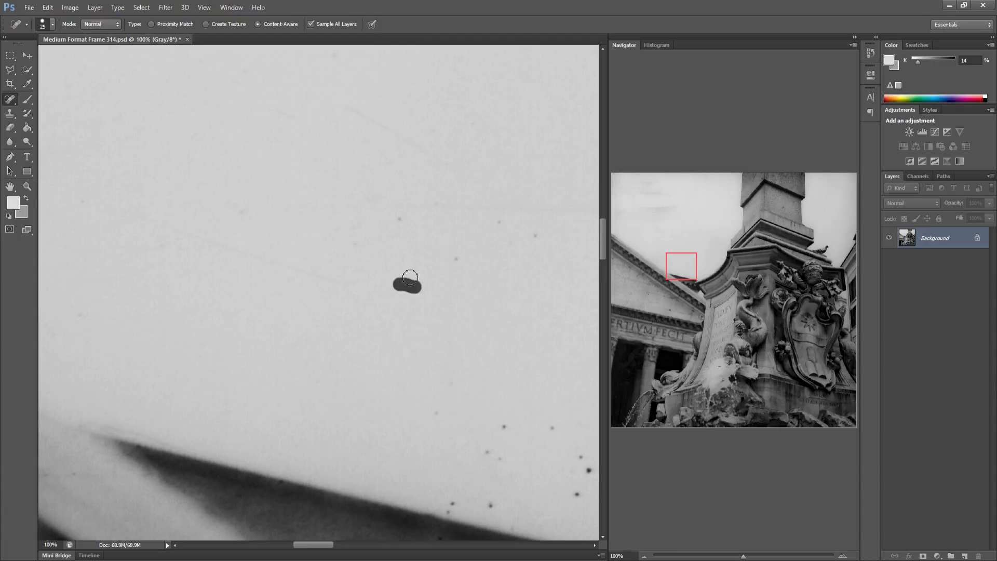
pyautogui.click(355, 244)
pyautogui.click(400, 219)
pyautogui.click(456, 258)
pyautogui.click(499, 222)
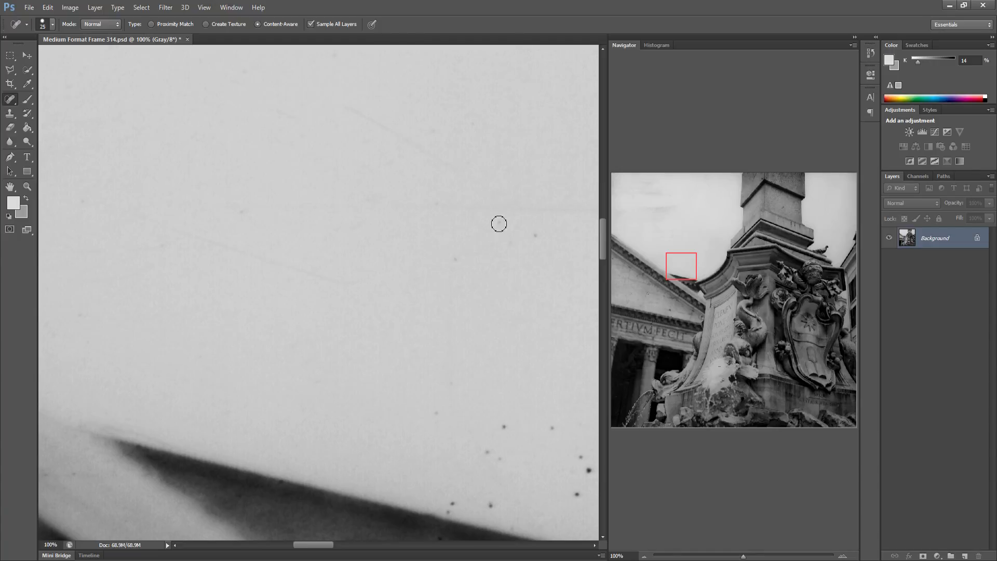
pyautogui.click(535, 235)
# Heal the cluster of specks in the sky just above the far end of the dark roof wedge
pyautogui.moveTo(450, 508); pyautogui.dragTo(465, 507)
pyautogui.click(491, 502)
pyautogui.click(484, 455)
pyautogui.moveTo(497, 459); pyautogui.dragTo(507, 460)
pyautogui.moveTo(500, 428); pyautogui.dragTo(509, 416)
pyautogui.moveTo(445, 415); pyautogui.dragTo(435, 414)
pyautogui.moveTo(510, 418); pyautogui.dragTo(504, 428)
pyautogui.moveTo(551, 427); pyautogui.dragTo(552, 427)
# Heal the specks in the sky where the dark roof wedge meets the fountain's curved cornice
pyautogui.moveTo(478, 451)
pyautogui.mouseDown()
pyautogui.moveTo(351, 434)
pyautogui.moveTo(322, 417)
pyautogui.mouseUp()
pyautogui.click(394, 436)
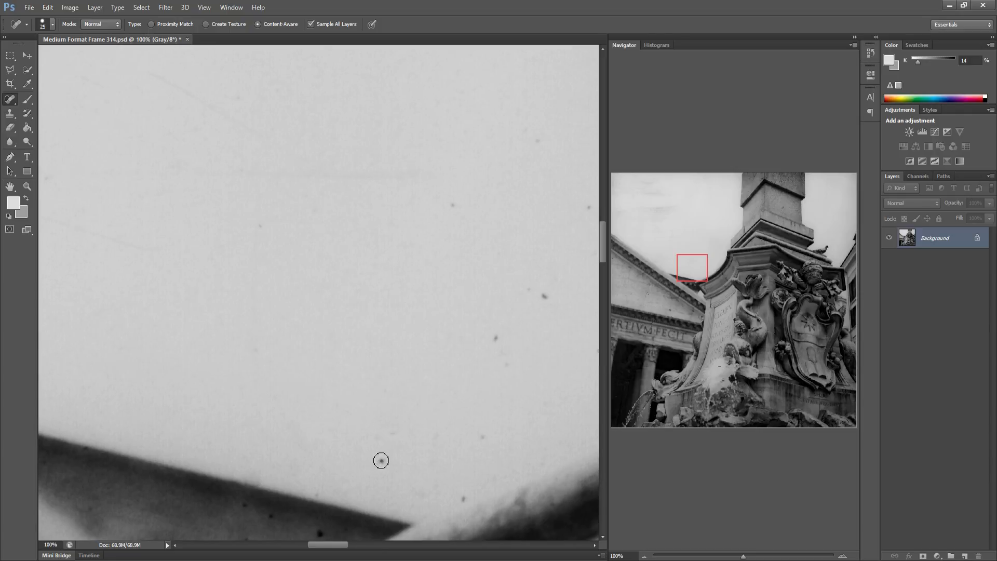
pyautogui.moveTo(380, 461); pyautogui.dragTo(395, 457)
pyautogui.click(458, 501)
pyautogui.click(482, 436)
pyautogui.click(495, 338)
pyautogui.click(503, 362)
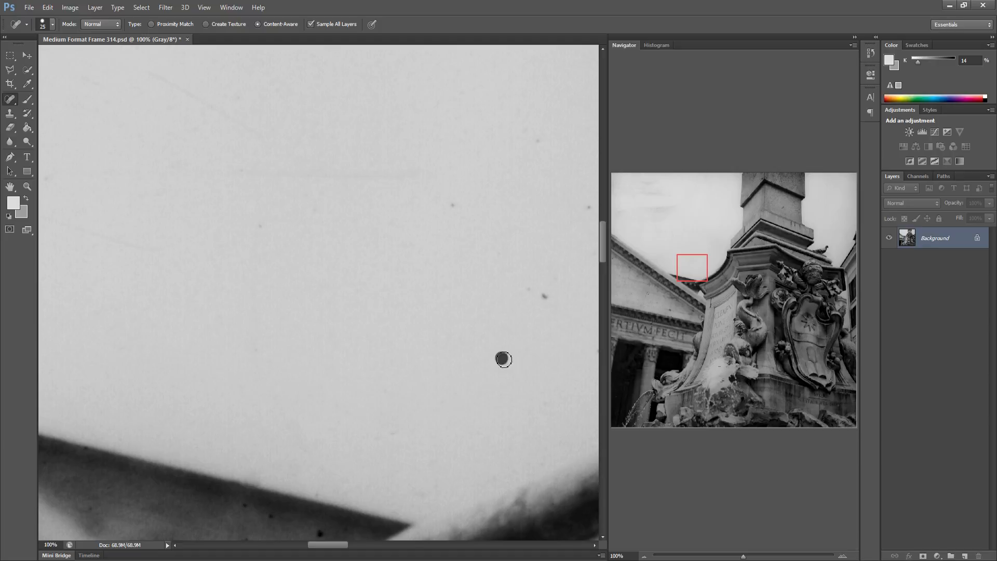
pyautogui.click(546, 298)
# Heal the faint and dark specks in the sky section beside the fountain's curved stone edge
pyautogui.moveTo(421, 285); pyautogui.dragTo(302, 289)
pyautogui.moveTo(349, 146); pyautogui.dragTo(383, 165)
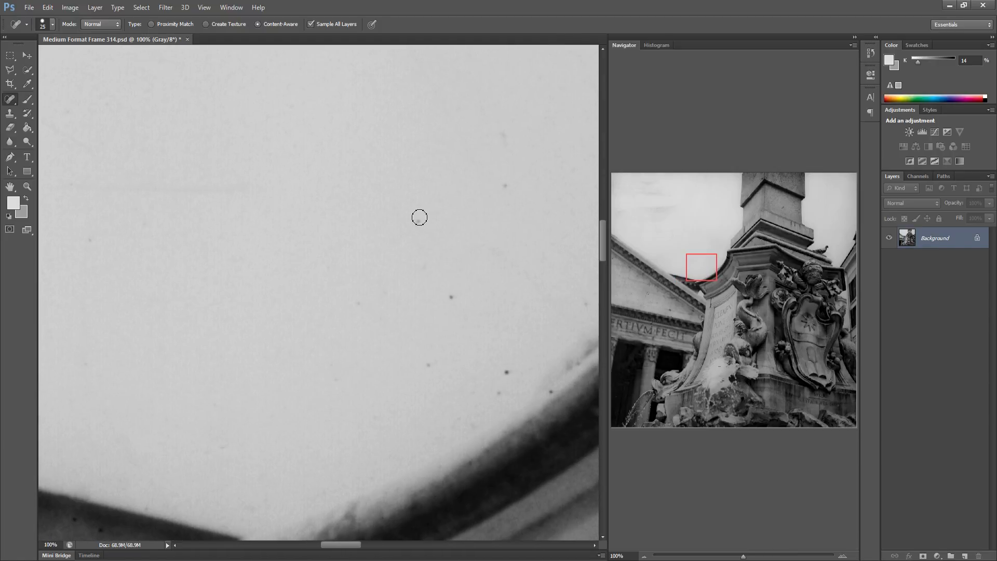
pyautogui.click(419, 222)
pyautogui.click(449, 295)
pyautogui.moveTo(504, 177); pyautogui.dragTo(502, 192)
pyautogui.click(502, 132)
pyautogui.moveTo(506, 363); pyautogui.dragTo(505, 382)
pyautogui.click(498, 394)
pyautogui.click(427, 362)
pyautogui.click(428, 364)
# Heal the small speck in the sky close to the upper part of the fountain's curved cornice
pyautogui.moveTo(468, 360); pyautogui.dragTo(275, 383)
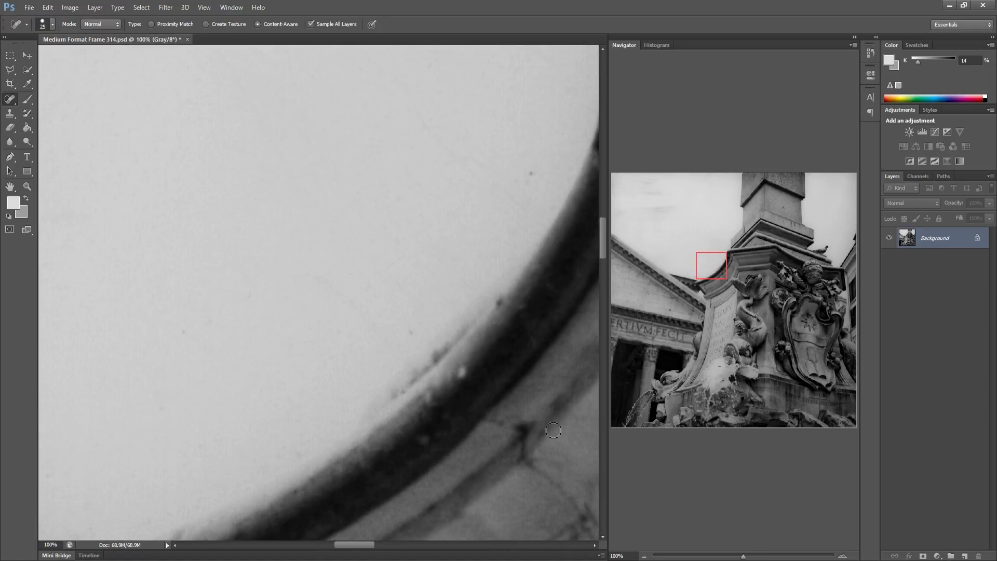
pyautogui.moveTo(467, 374)
pyautogui.mouseDown()
pyautogui.moveTo(325, 372)
pyautogui.moveTo(274, 142)
pyautogui.mouseUp()
pyautogui.click(289, 147)
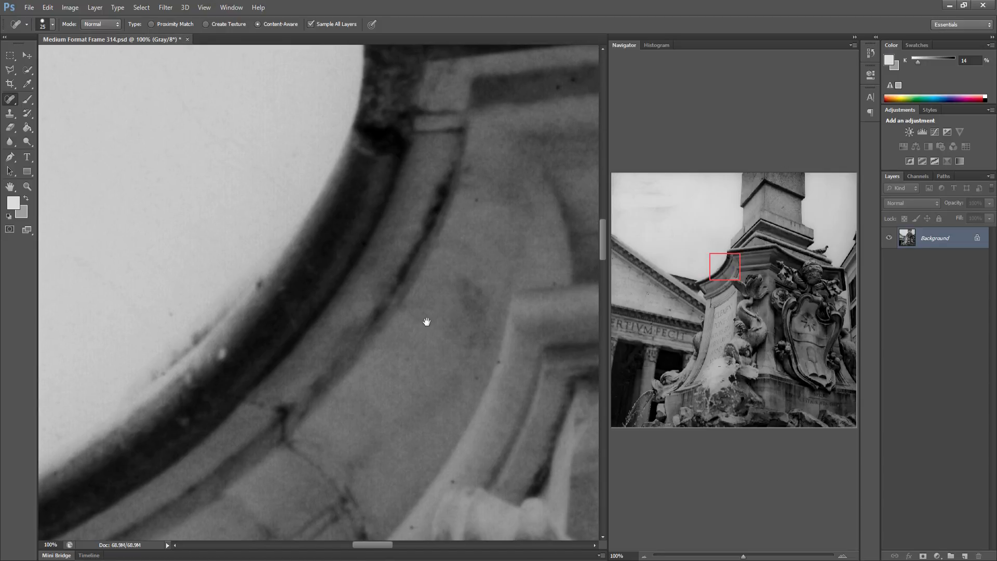
pyautogui.moveTo(427, 321); pyautogui.dragTo(331, 325)
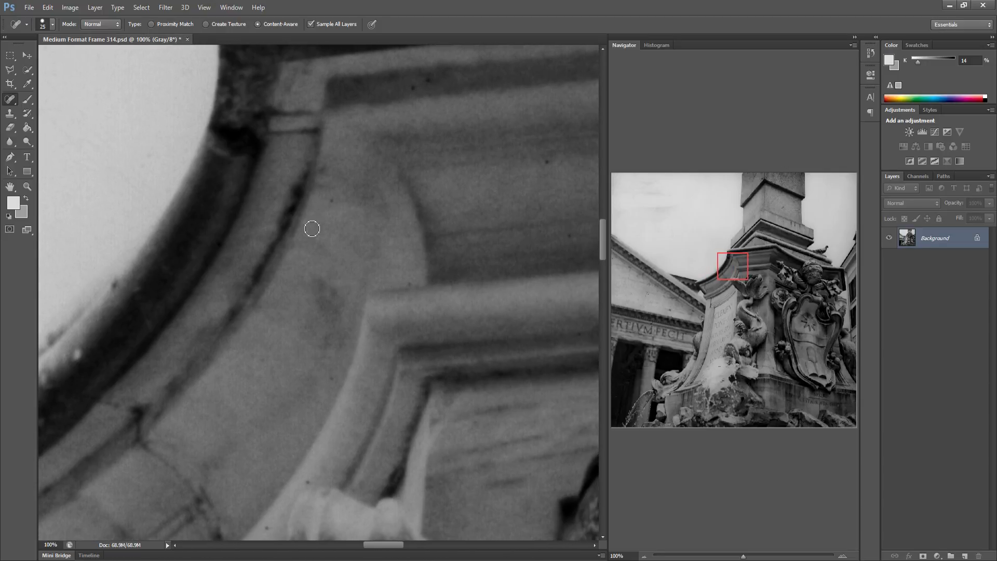
# Heal the dark specks on the fountain's upper stone mouldings and on the wall just below their corner
pyautogui.moveTo(431, 284)
pyautogui.mouseDown()
pyautogui.moveTo(329, 267)
pyautogui.moveTo(216, 267)
pyautogui.mouseUp()
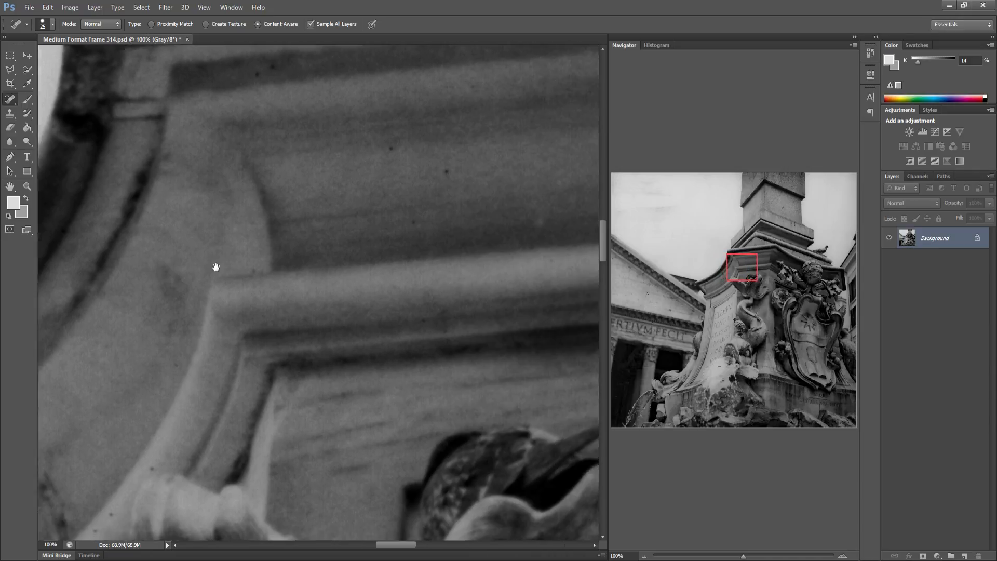
pyautogui.click(324, 164)
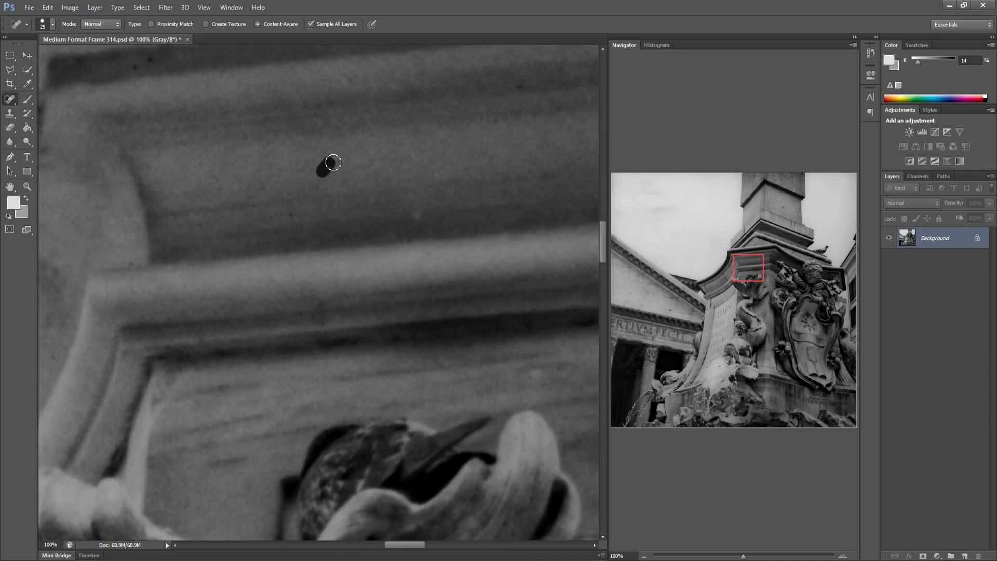
pyautogui.moveTo(363, 223); pyautogui.dragTo(204, 229)
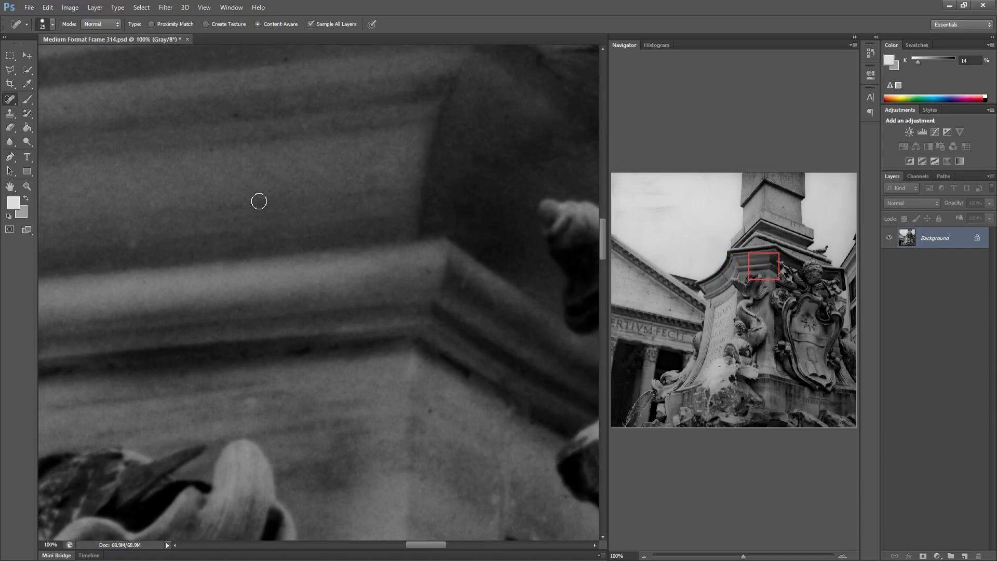
pyautogui.click(287, 59)
pyautogui.click(429, 408)
# Heal the faint specks in the sky between the fountain's cornice and the building at the photo's edge
pyautogui.moveTo(456, 443)
pyautogui.mouseDown()
pyautogui.moveTo(307, 416)
pyautogui.moveTo(232, 416)
pyautogui.mouseUp()
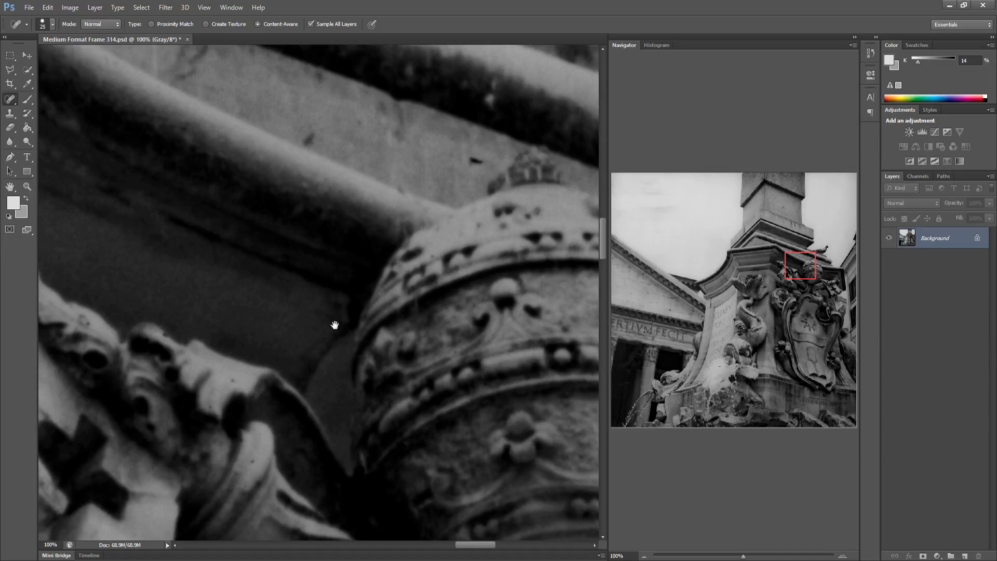
pyautogui.moveTo(376, 283); pyautogui.dragTo(254, 305)
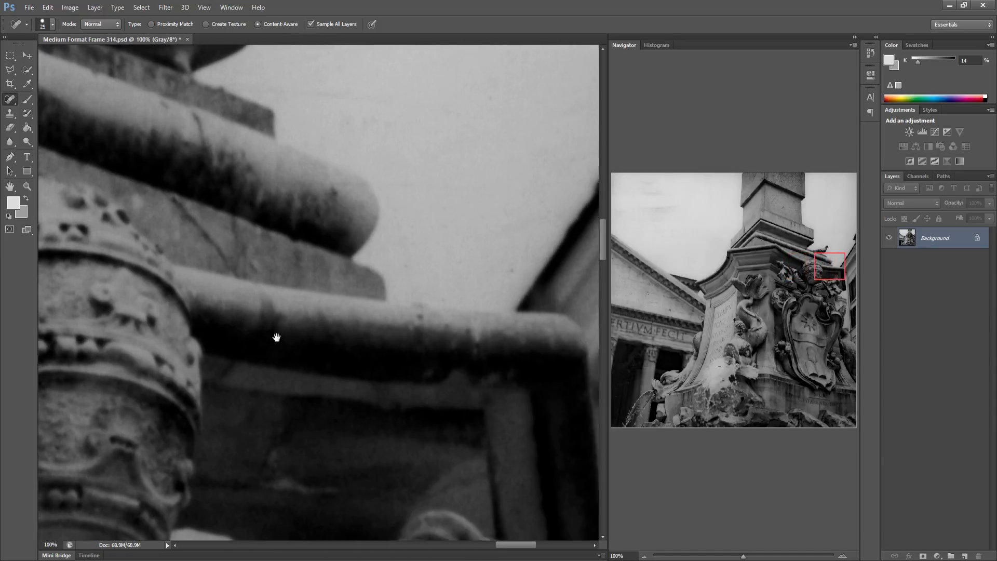
pyautogui.moveTo(276, 337); pyautogui.dragTo(244, 325)
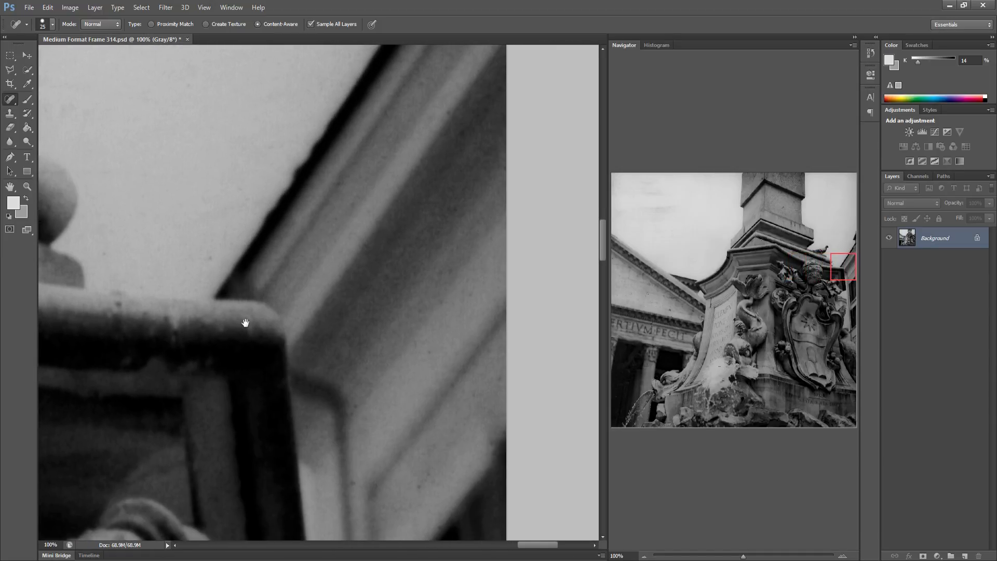
pyautogui.click(210, 265)
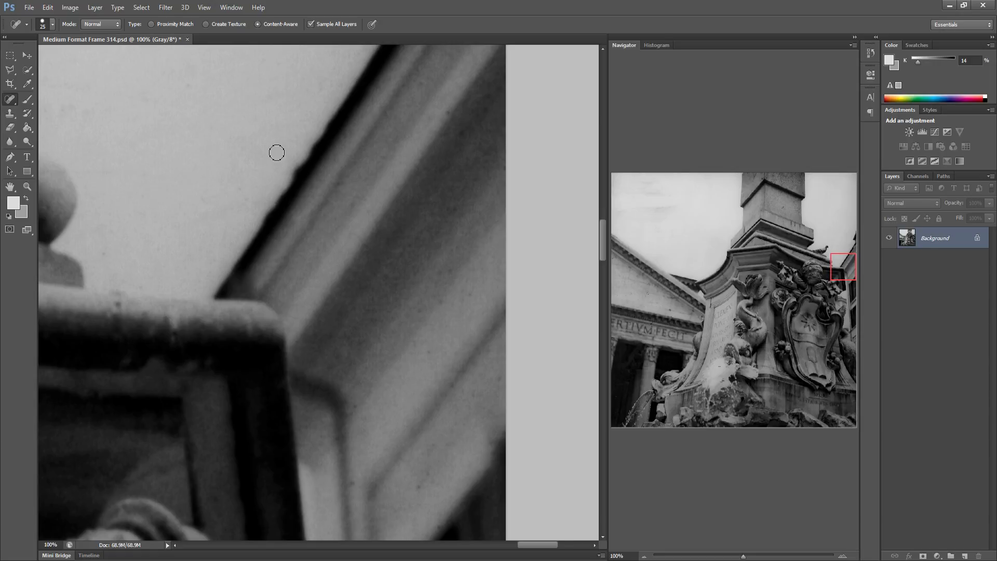
pyautogui.click(240, 209)
# Heal the specks along the left side of the pediment's pale wall, down to its lower streaks
pyautogui.press('pagedown')
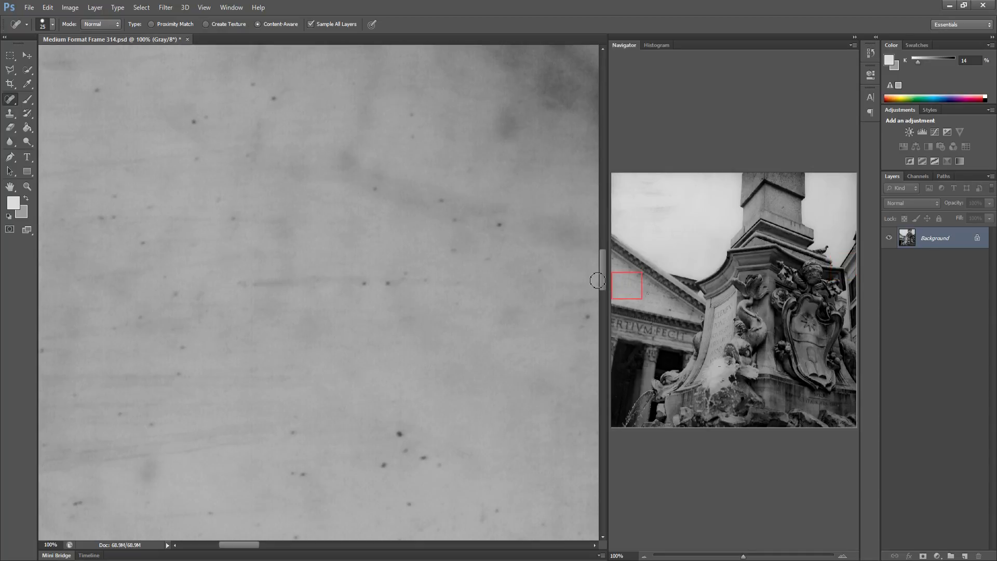
pyautogui.click(98, 214)
pyautogui.click(141, 240)
pyautogui.moveTo(146, 311); pyautogui.dragTo(121, 326)
pyautogui.click(43, 349)
pyautogui.moveTo(113, 409); pyautogui.dragTo(117, 412)
pyautogui.click(180, 374)
pyautogui.click(183, 349)
# Heal the dark specks in the upper-left area of the same pale pediment wall section
pyautogui.moveTo(188, 120); pyautogui.dragTo(205, 123)
pyautogui.moveTo(251, 83); pyautogui.dragTo(267, 101)
pyautogui.click(197, 157)
pyautogui.moveTo(232, 216); pyautogui.dragTo(242, 204)
# Heal the paired specks at the end of the horizontal streak and those around the diagonal shadow above it
pyautogui.moveTo(355, 281); pyautogui.dragTo(418, 281)
pyautogui.click(427, 277)
pyautogui.click(372, 189)
pyautogui.click(453, 251)
pyautogui.click(500, 224)
pyautogui.click(411, 116)
# Heal the cluster of dark specks in the lower middle of the pale pediment wall section
pyautogui.click(400, 432)
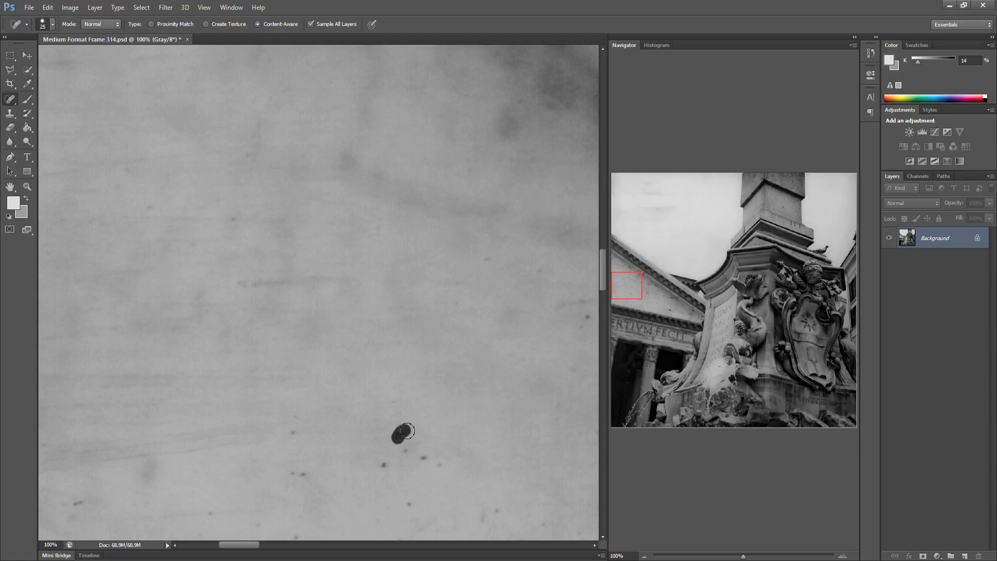
pyautogui.click(405, 450)
pyautogui.click(424, 458)
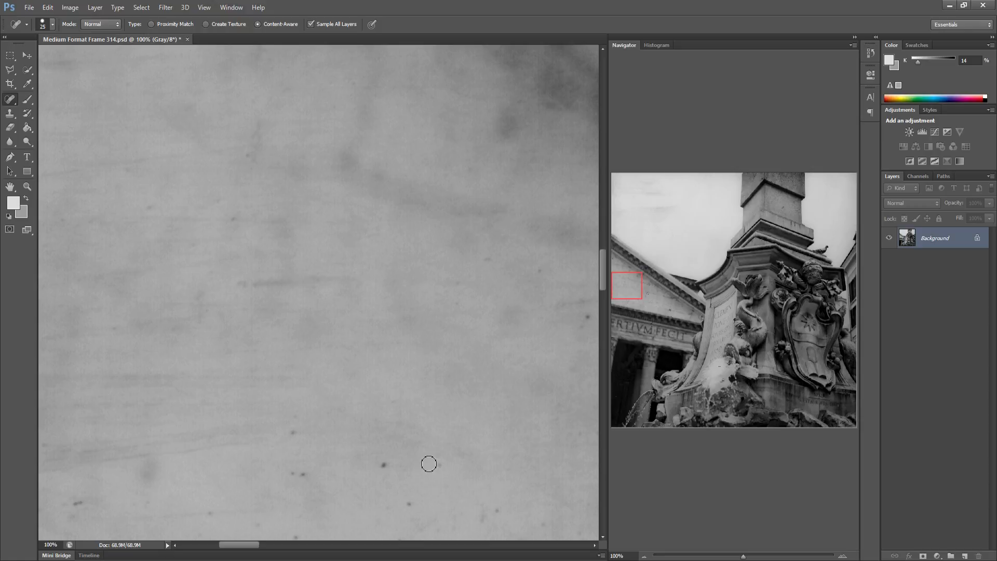
pyautogui.click(386, 465)
# Heal the remaining specks along the lower part and right side of the pale pediment wall section
pyautogui.click(293, 432)
pyautogui.moveTo(295, 474); pyautogui.dragTo(310, 474)
pyautogui.moveTo(54, 504); pyautogui.dragTo(87, 503)
pyautogui.click(410, 505)
pyautogui.moveTo(480, 515); pyautogui.dragTo(499, 509)
pyautogui.moveTo(566, 310)
pyautogui.mouseDown()
pyautogui.moveTo(556, 312)
pyautogui.moveTo(583, 311)
pyautogui.mouseUp()
pyautogui.click(543, 270)
# Heal the specks on the adjoining pediment wall section, between the sloping cornice's shadow and the curved hair
pyautogui.moveTo(509, 401); pyautogui.dragTo(357, 418)
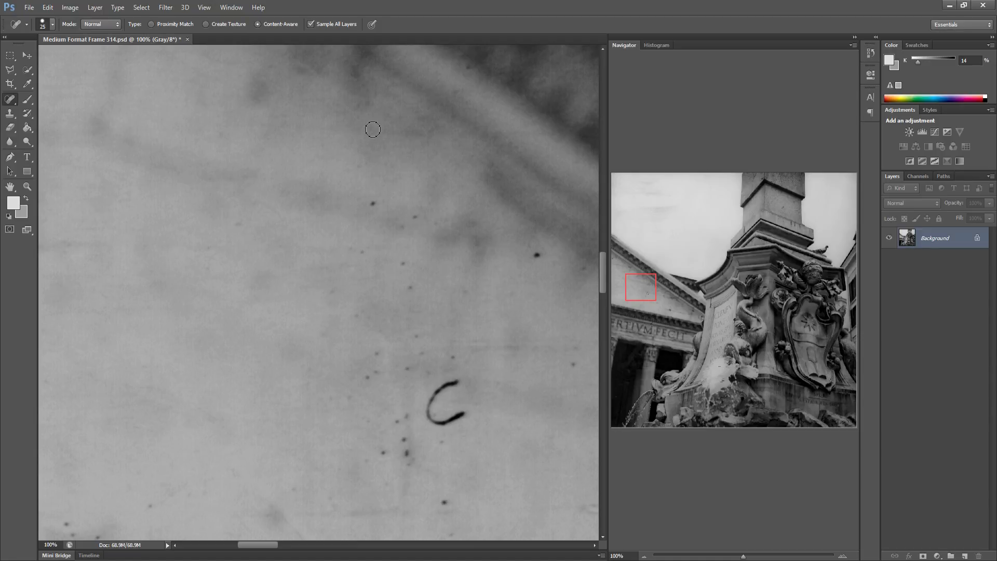
pyautogui.click(374, 204)
pyautogui.click(415, 215)
pyautogui.click(362, 252)
pyautogui.click(403, 262)
pyautogui.click(396, 226)
pyautogui.click(411, 286)
# Heal the small specks just above and beside the curved hair on the pediment wall
pyautogui.click(376, 374)
pyautogui.click(377, 355)
pyautogui.click(368, 379)
pyautogui.click(365, 383)
pyautogui.click(415, 337)
pyautogui.click(411, 366)
# Heal the curved hair, the specks below it and the dark spot near the sloping cornice's shadow
pyautogui.moveTo(461, 378)
pyautogui.mouseDown()
pyautogui.moveTo(432, 400)
pyautogui.moveTo(428, 417)
pyautogui.moveTo(442, 424)
pyautogui.moveTo(467, 412)
pyautogui.mouseUp()
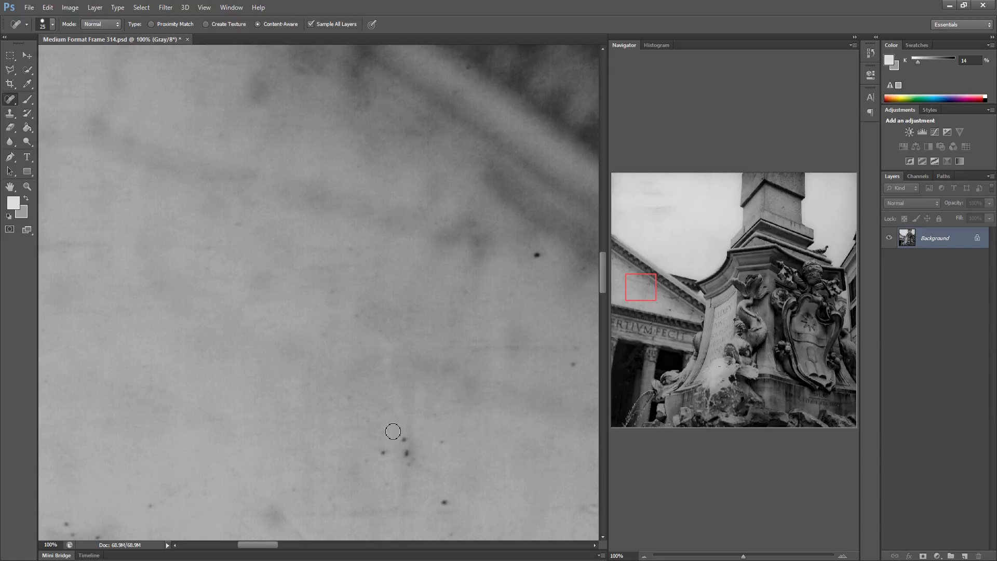
pyautogui.moveTo(405, 437)
pyautogui.mouseDown()
pyautogui.moveTo(386, 453)
pyautogui.moveTo(366, 403)
pyautogui.moveTo(345, 398)
pyautogui.moveTo(365, 402)
pyautogui.moveTo(422, 467)
pyautogui.moveTo(408, 451)
pyautogui.moveTo(410, 460)
pyautogui.moveTo(447, 439)
pyautogui.mouseUp()
pyautogui.click(383, 453)
pyautogui.click(445, 501)
pyautogui.click(535, 256)
# Heal the specks on the wall beneath the sloping cornice and the two black spots on its moulding
pyautogui.moveTo(535, 337); pyautogui.dragTo(323, 332)
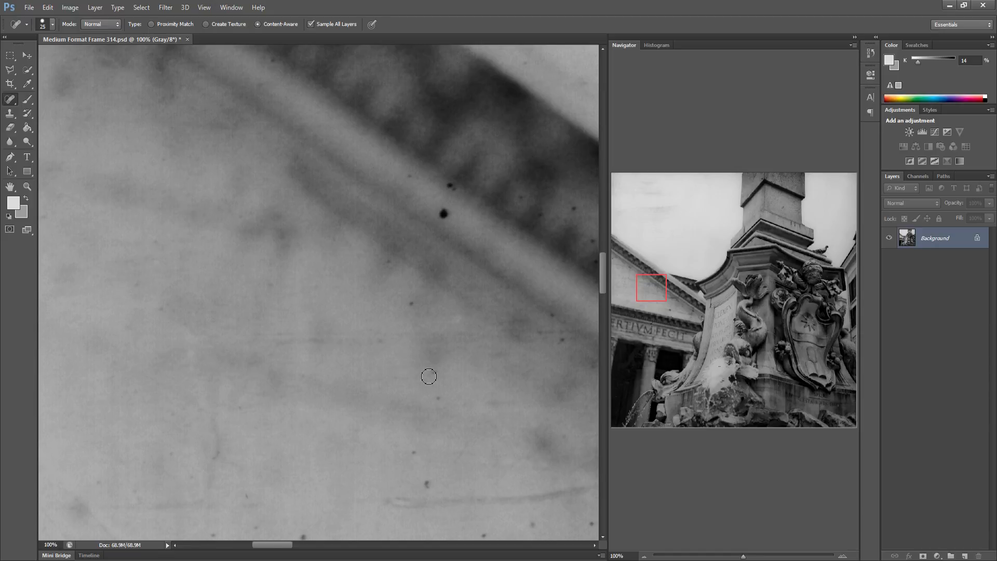
pyautogui.click(413, 452)
pyautogui.click(427, 483)
pyautogui.click(413, 296)
pyautogui.click(445, 216)
pyautogui.click(450, 189)
# Heal the long thin scratch low on the pediment wall and the specks along the sloping moulding
pyautogui.hscroll(5, 380, 396)
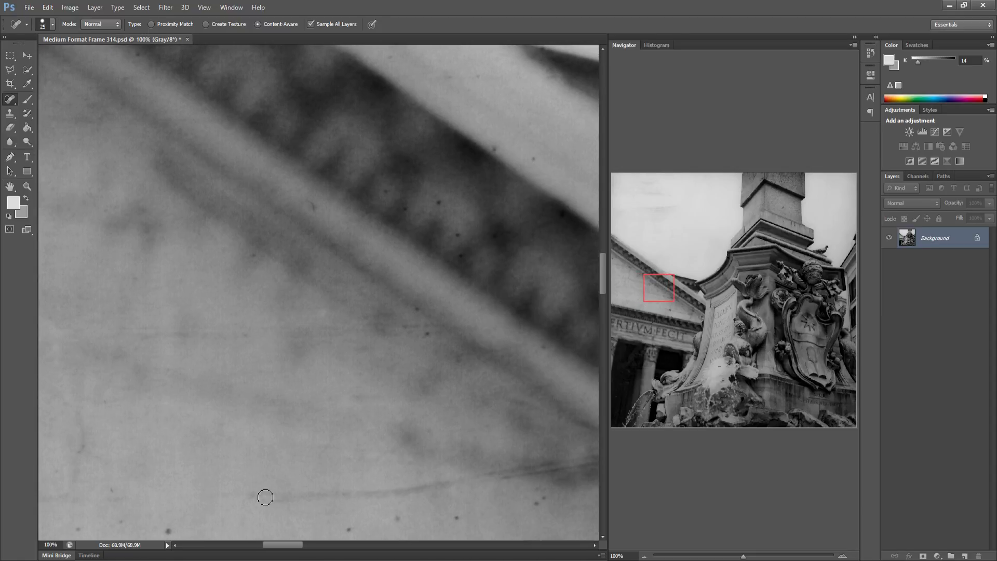
pyautogui.moveTo(264, 496); pyautogui.dragTo(521, 475)
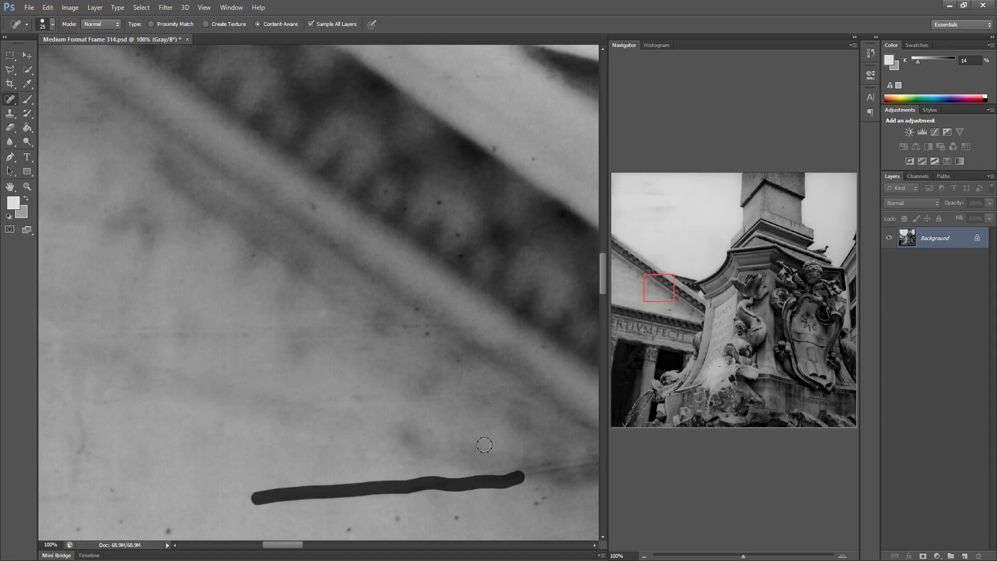
pyautogui.click(407, 328)
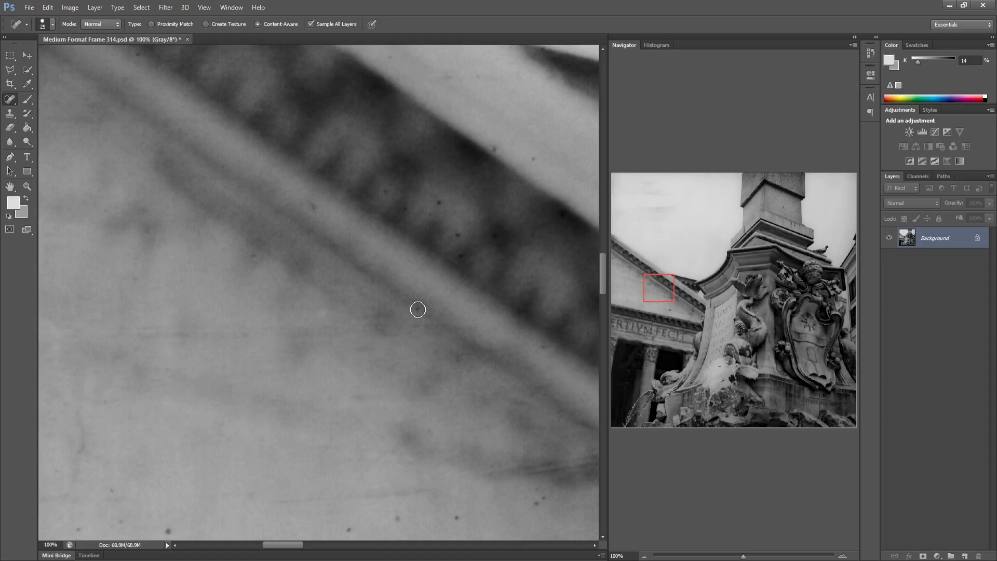
pyautogui.click(417, 309)
pyautogui.moveTo(309, 199); pyautogui.dragTo(318, 214)
# Heal the specks in the cornice's dark dentil band and those on the wall below the removed scratch
pyautogui.click(389, 188)
pyautogui.click(438, 203)
pyautogui.click(457, 236)
pyautogui.click(349, 529)
pyautogui.click(397, 519)
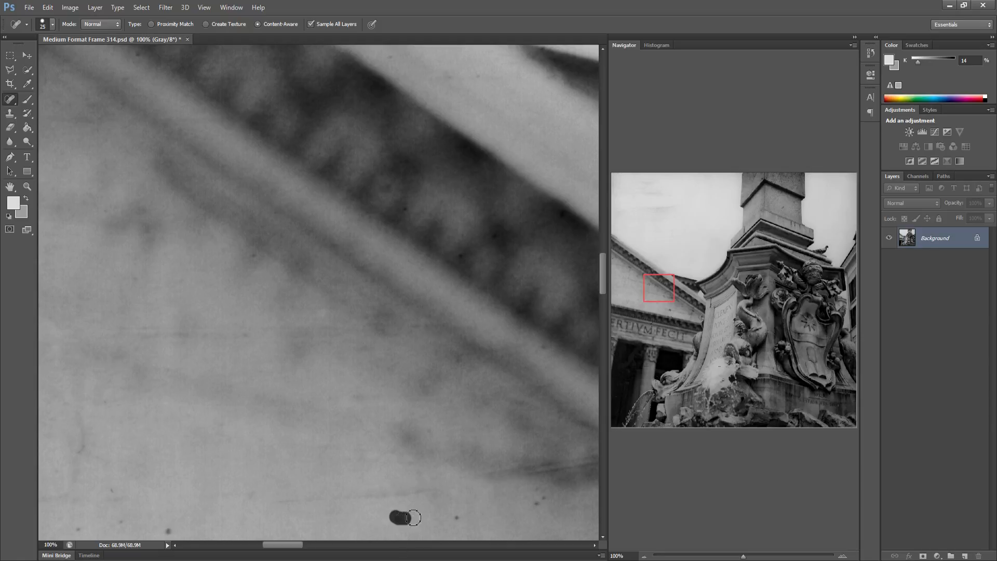
pyautogui.moveTo(544, 498); pyautogui.dragTo(525, 512)
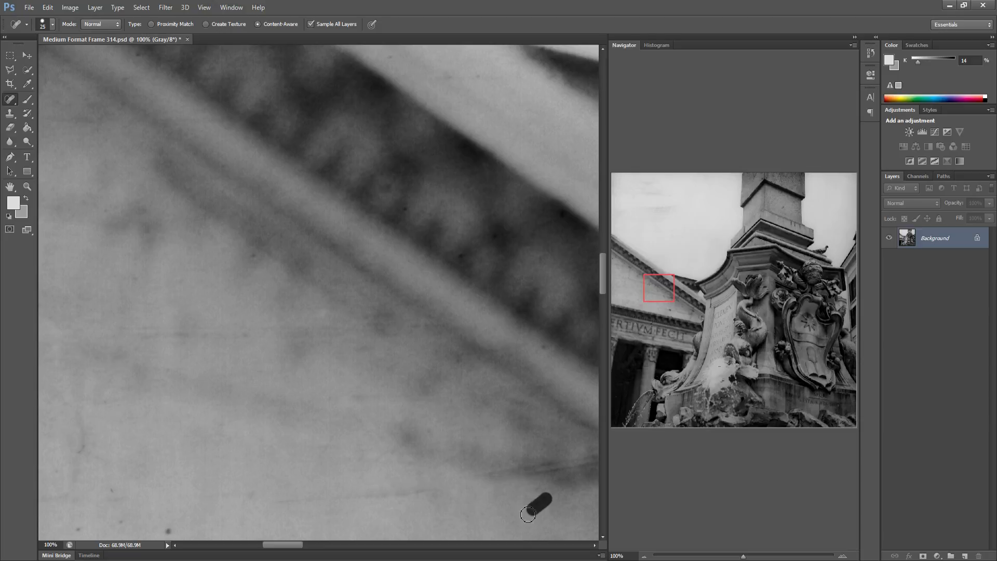
# Heal the dark spot beneath the sloping moulding and the two specks in the dentil band above it
pyautogui.moveTo(511, 476); pyautogui.dragTo(362, 467)
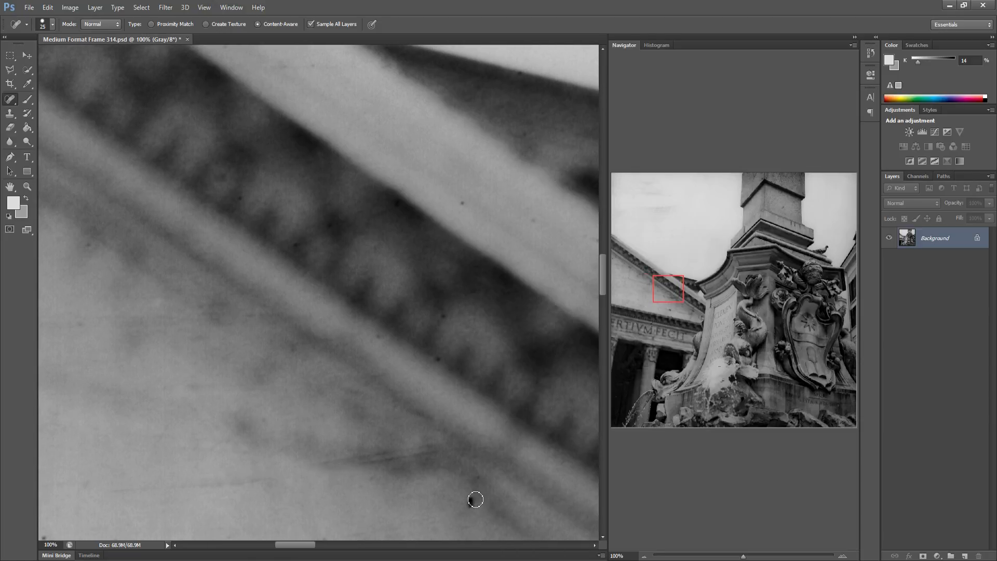
pyautogui.click(475, 498)
pyautogui.click(469, 503)
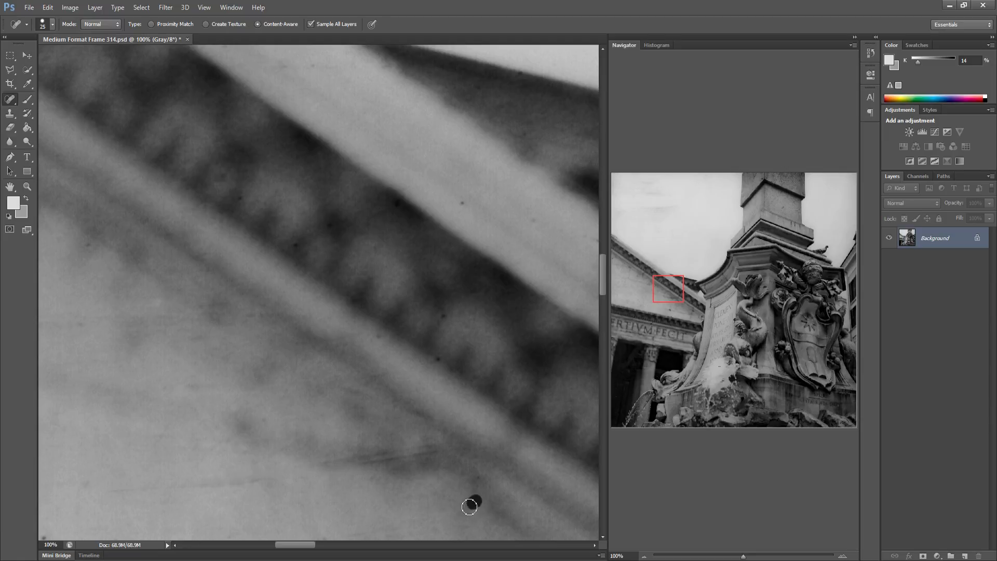
pyautogui.click(435, 360)
pyautogui.click(442, 315)
# Heal the specks along the pale band of the pediment's sloping cornice
pyautogui.moveTo(458, 382)
pyautogui.mouseDown()
pyautogui.moveTo(349, 372)
pyautogui.moveTo(338, 240)
pyautogui.moveTo(307, 196)
pyautogui.mouseUp()
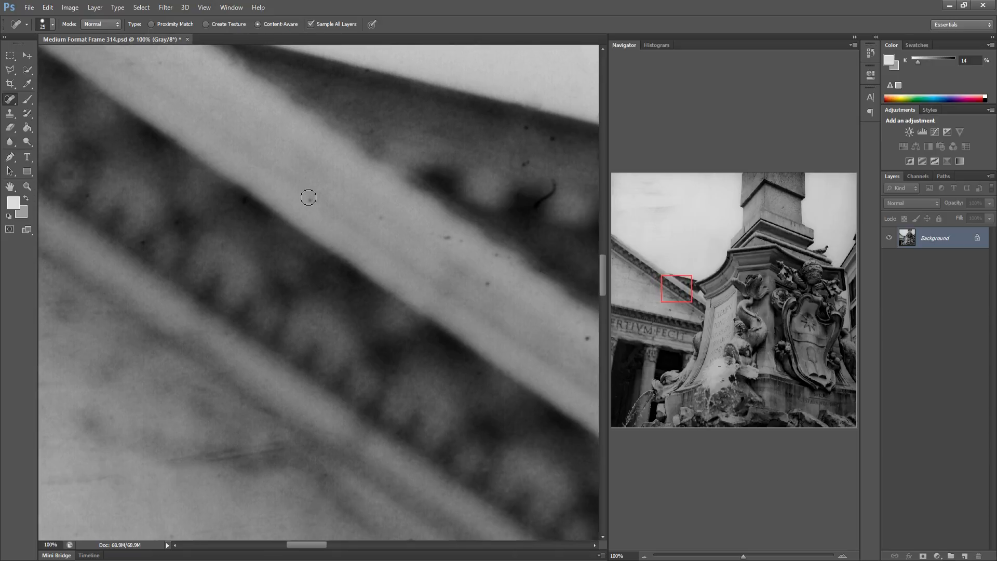
pyautogui.click(384, 223)
pyautogui.moveTo(444, 239); pyautogui.dragTo(468, 242)
# Heal the speck on the pale band's edge, plus the hair and specks in the dark cornice below the roofline
pyautogui.moveTo(519, 296)
pyautogui.mouseDown()
pyautogui.moveTo(338, 267)
pyautogui.moveTo(382, 295)
pyautogui.moveTo(371, 293)
pyautogui.mouseUp()
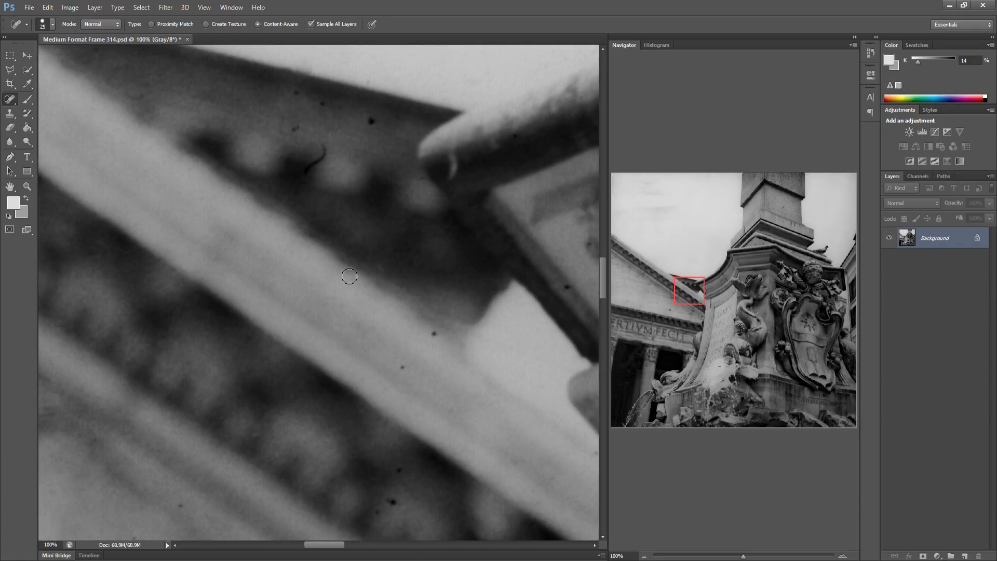
pyautogui.click(435, 337)
pyautogui.moveTo(309, 167); pyautogui.dragTo(324, 152)
pyautogui.click(294, 129)
pyautogui.click(300, 93)
pyautogui.click(322, 104)
pyautogui.moveTo(363, 120); pyautogui.dragTo(383, 118)
pyautogui.click(394, 119)
# Heal the specks in the lower dentil band and on the wall beneath the sloping moulding
pyautogui.click(377, 511)
pyautogui.click(181, 501)
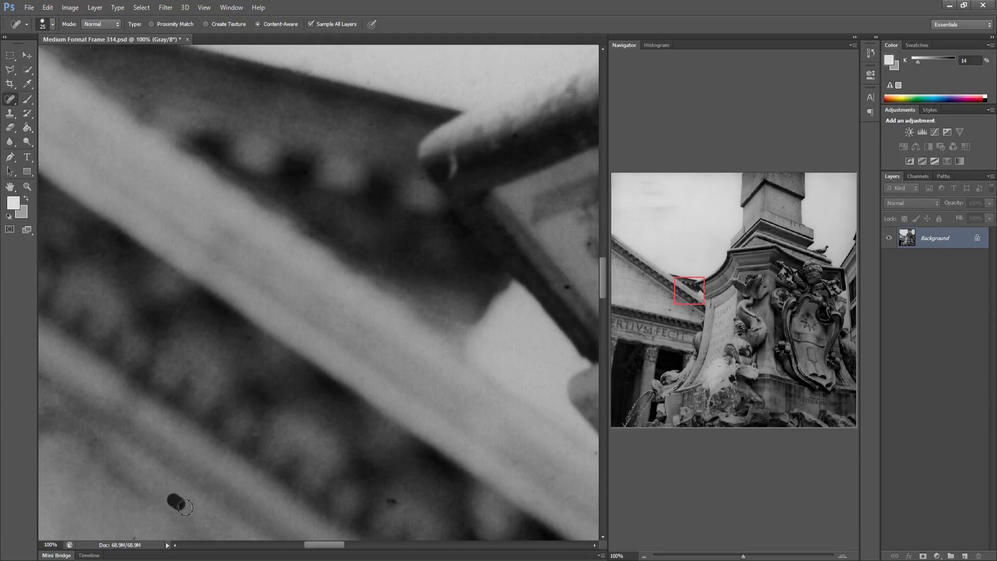
pyautogui.click(392, 501)
# Heal the specks on the recessed face and inner corner of the fountain's curved cornice
pyautogui.moveTo(440, 441); pyautogui.dragTo(197, 427)
pyautogui.click(296, 273)
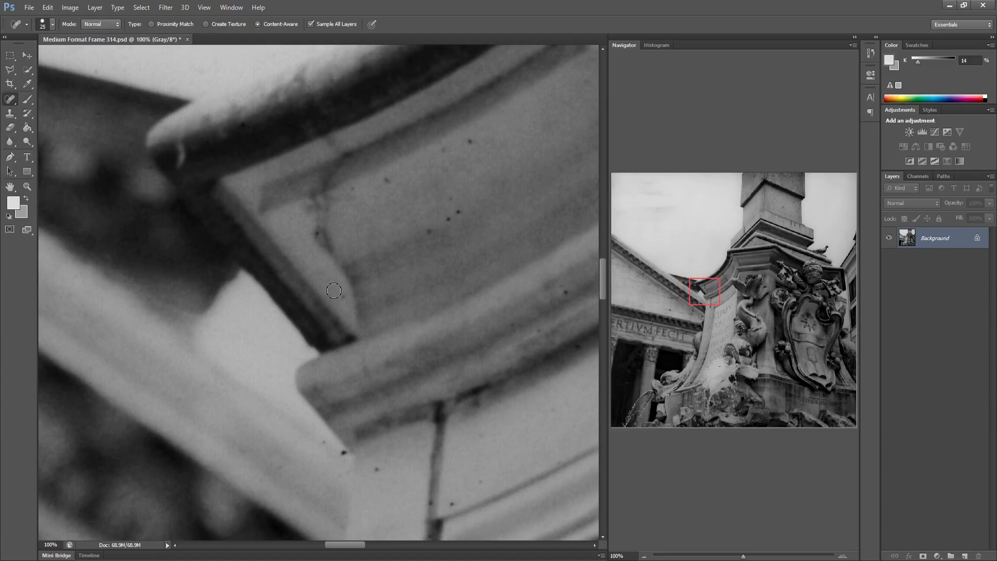
pyautogui.click(311, 224)
pyautogui.click(388, 186)
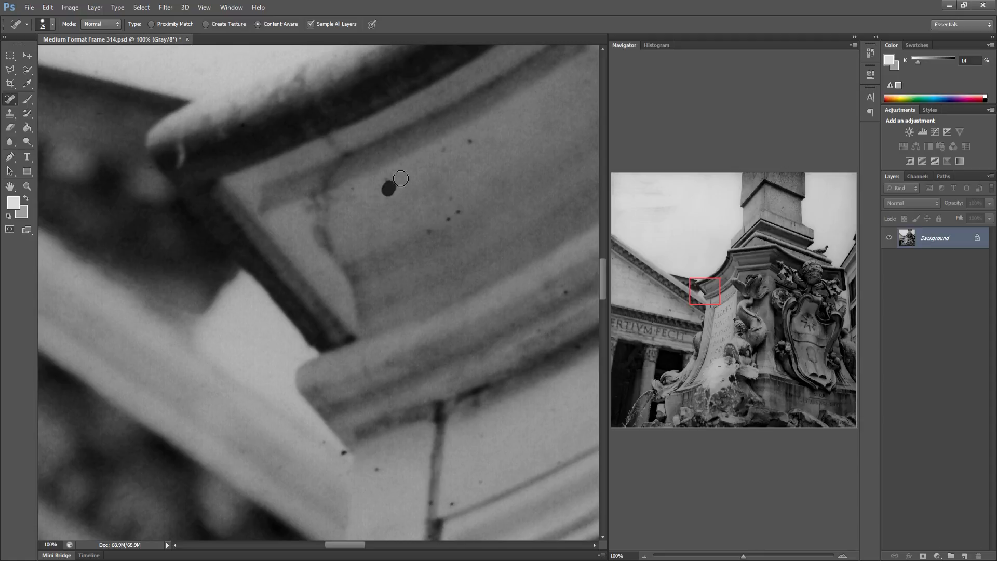
pyautogui.click(452, 147)
pyautogui.click(466, 141)
pyautogui.moveTo(429, 239)
pyautogui.mouseDown()
pyautogui.moveTo(451, 221)
pyautogui.moveTo(455, 195)
pyautogui.mouseUp()
pyautogui.click(385, 182)
pyautogui.click(348, 187)
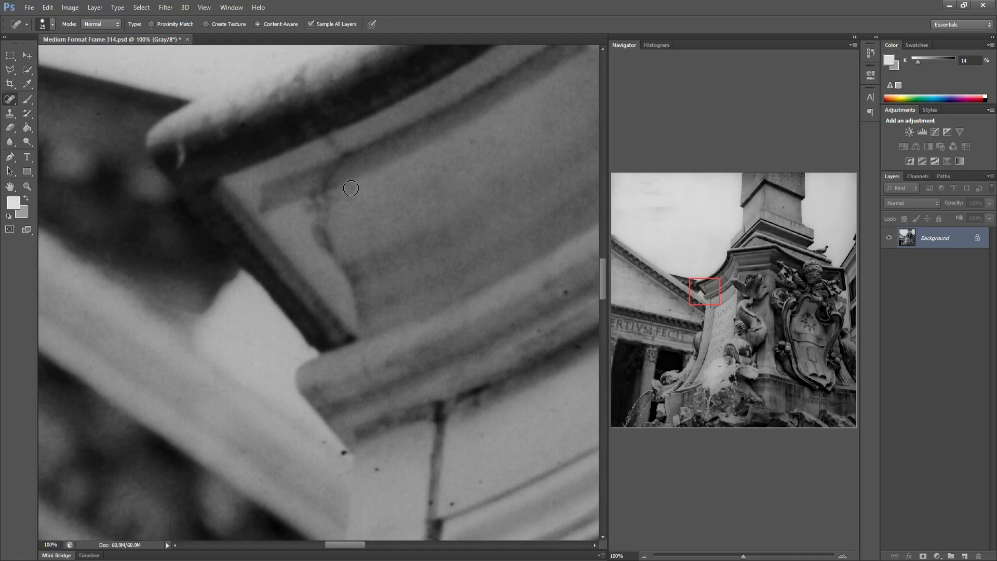
# Heal the dark spot below the cornice's end and the specks on the pale stone under the curved moulding
pyautogui.click(343, 457)
pyautogui.click(455, 499)
pyautogui.moveTo(459, 370)
pyautogui.mouseDown()
pyautogui.moveTo(322, 407)
pyautogui.moveTo(390, 344)
pyautogui.moveTo(372, 338)
pyautogui.mouseUp()
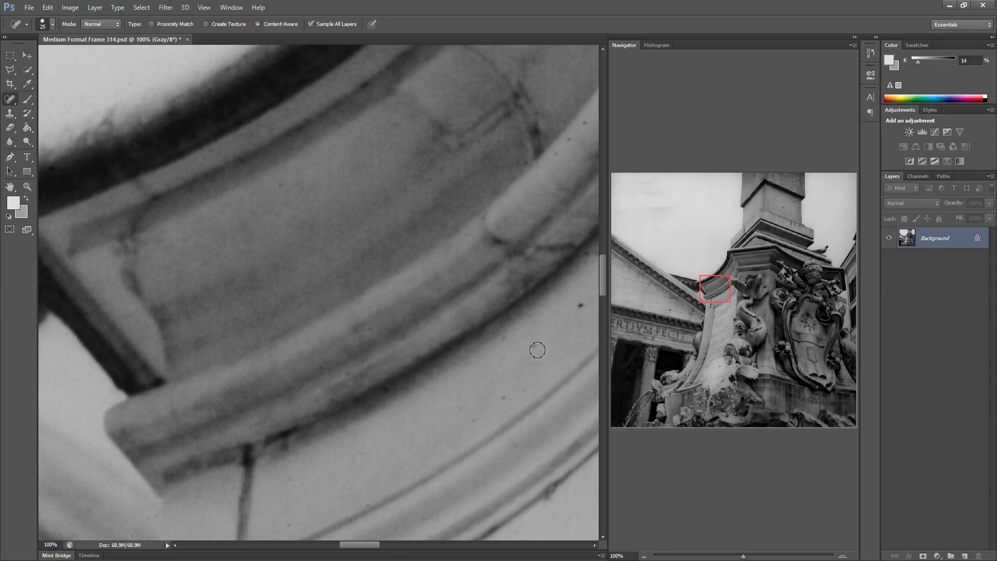
pyautogui.click(507, 389)
# Heal the specks on the pale stone and along the curved moulding beside the carved dolphin tail
pyautogui.moveTo(507, 371); pyautogui.dragTo(309, 415)
pyautogui.click(368, 357)
pyautogui.click(400, 358)
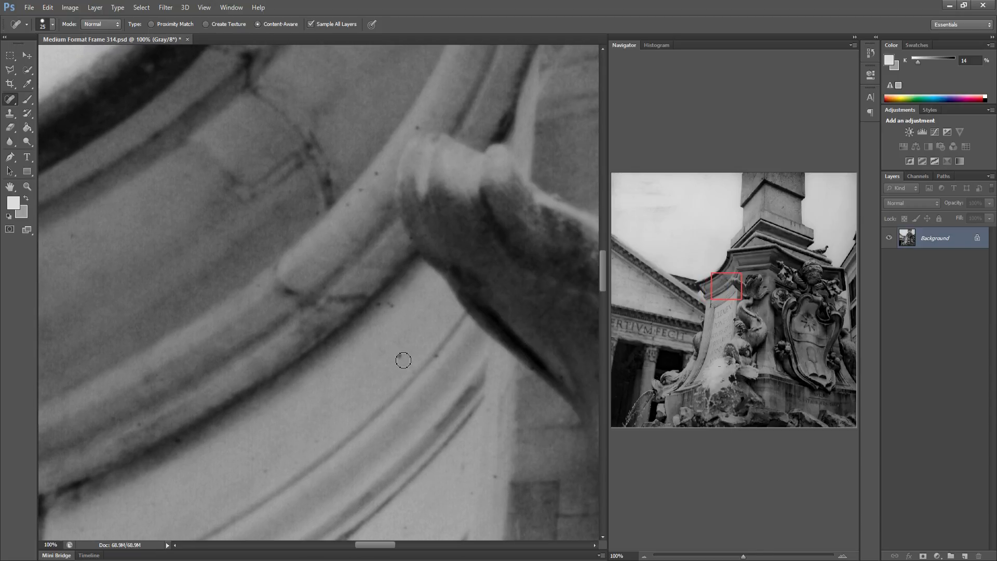
pyautogui.click(348, 203)
pyautogui.click(377, 174)
pyautogui.click(418, 126)
# Heal the specks around the base of the carved tail and on the rounded stone beneath it
pyautogui.moveTo(455, 378); pyautogui.dragTo(296, 318)
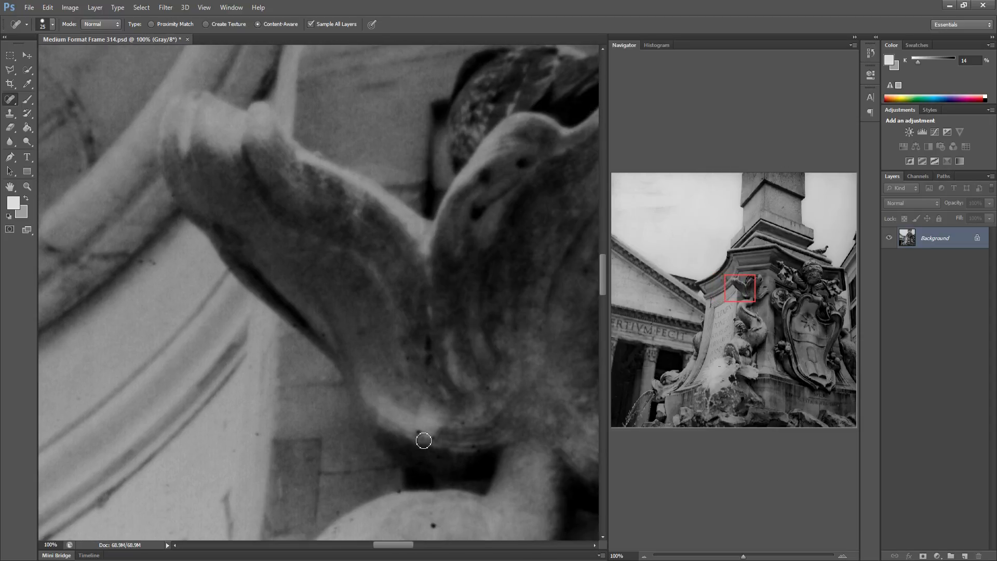
pyautogui.click(420, 433)
pyautogui.click(459, 420)
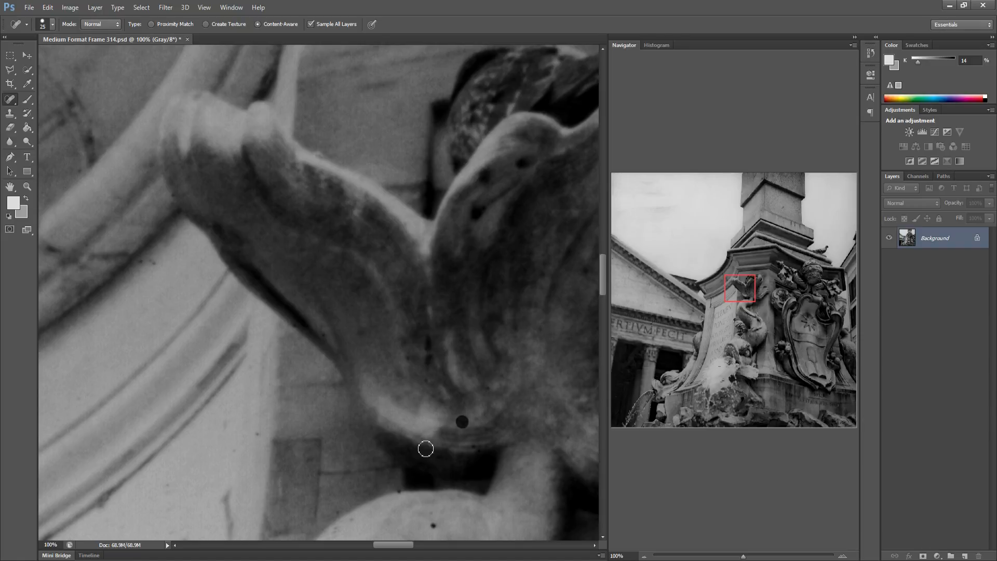
pyautogui.click(398, 488)
pyautogui.click(435, 527)
# Heal the speck below the slot in the carved tail's fin and the one on the wall beneath it
pyautogui.press('space')
pyautogui.moveTo(403, 450); pyautogui.dragTo(248, 396)
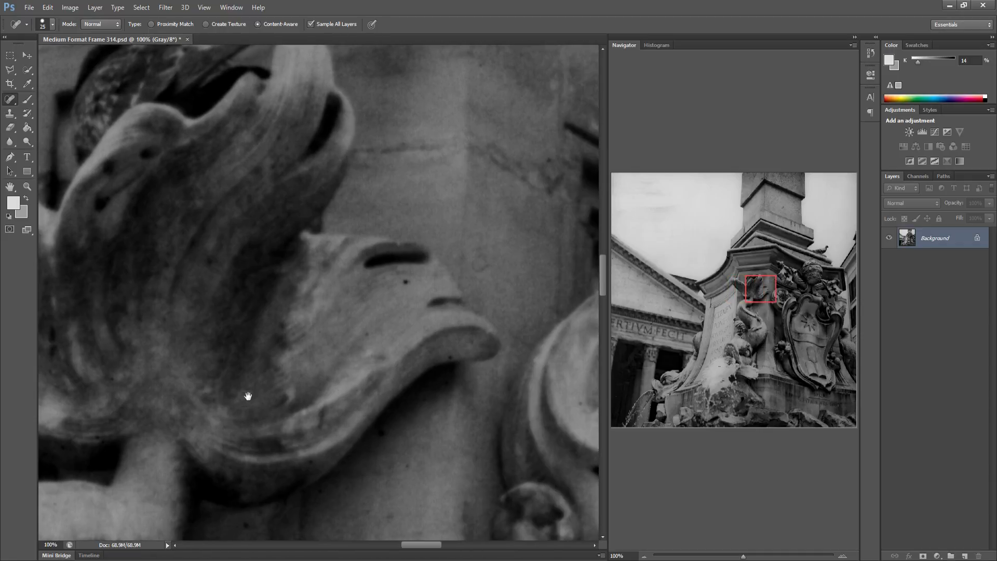
pyautogui.click(405, 280)
pyautogui.click(385, 434)
# Check the carved scrollwork across the fountain and heal the speck on the smooth shield beneath the large scroll
pyautogui.moveTo(454, 431); pyautogui.dragTo(319, 429)
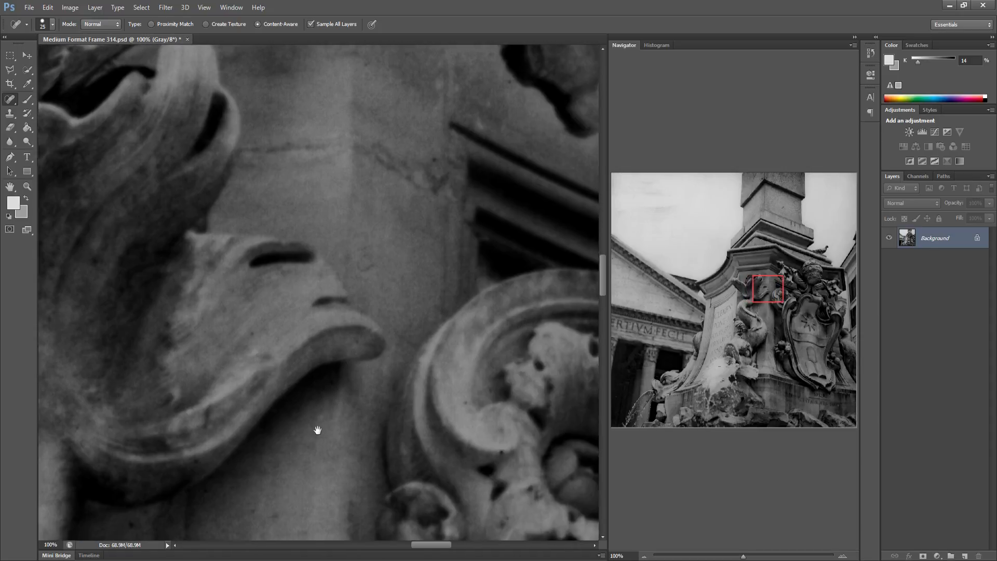
pyautogui.moveTo(423, 452); pyautogui.dragTo(325, 407)
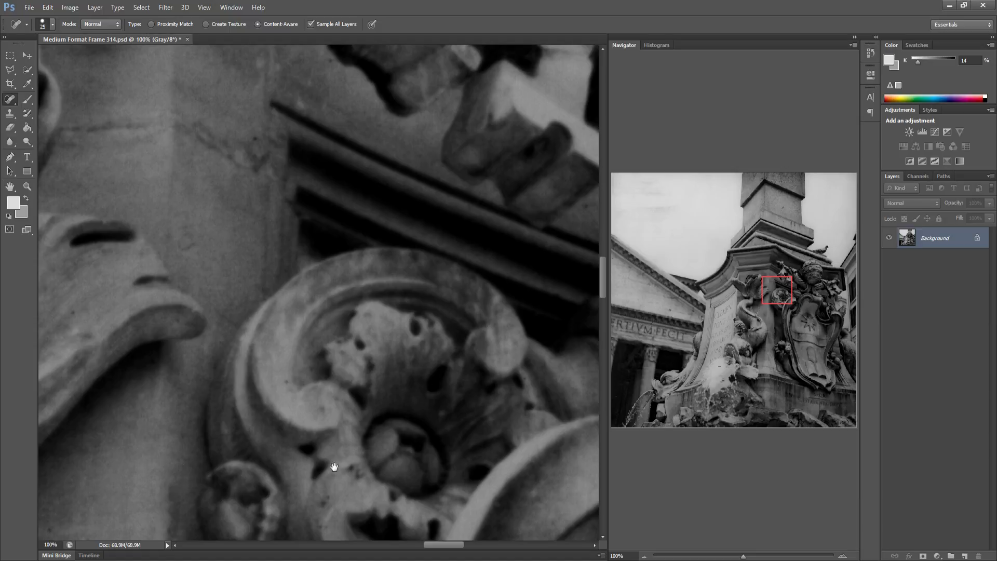
pyautogui.moveTo(329, 465); pyautogui.dragTo(205, 444)
pyautogui.moveTo(260, 413); pyautogui.dragTo(202, 411)
pyautogui.moveTo(442, 416)
pyautogui.mouseDown()
pyautogui.moveTo(260, 415)
pyautogui.moveTo(198, 474)
pyautogui.moveTo(167, 480)
pyautogui.mouseUp()
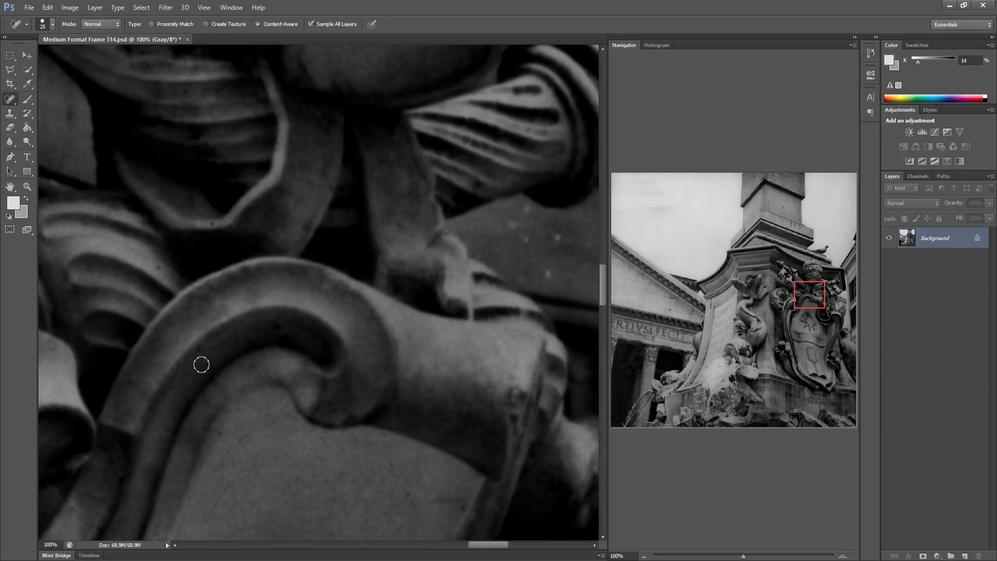
pyautogui.click(391, 463)
pyautogui.moveTo(430, 460)
pyautogui.mouseDown()
pyautogui.moveTo(247, 452)
pyautogui.moveTo(289, 428)
pyautogui.moveTo(182, 425)
pyautogui.moveTo(356, 451)
pyautogui.moveTo(327, 454)
pyautogui.moveTo(359, 470)
pyautogui.mouseUp()
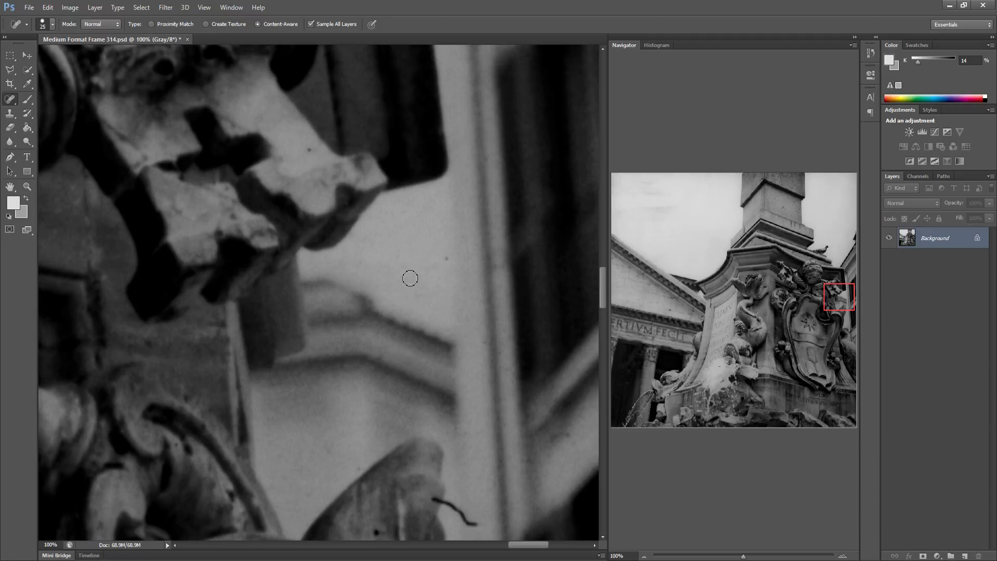
# Heal the dark hair beside the carved wing tip near the photo's right edge
pyautogui.moveTo(476, 525)
pyautogui.mouseDown()
pyautogui.moveTo(434, 494)
pyautogui.moveTo(269, 452)
pyautogui.mouseUp()
pyautogui.click(432, 501)
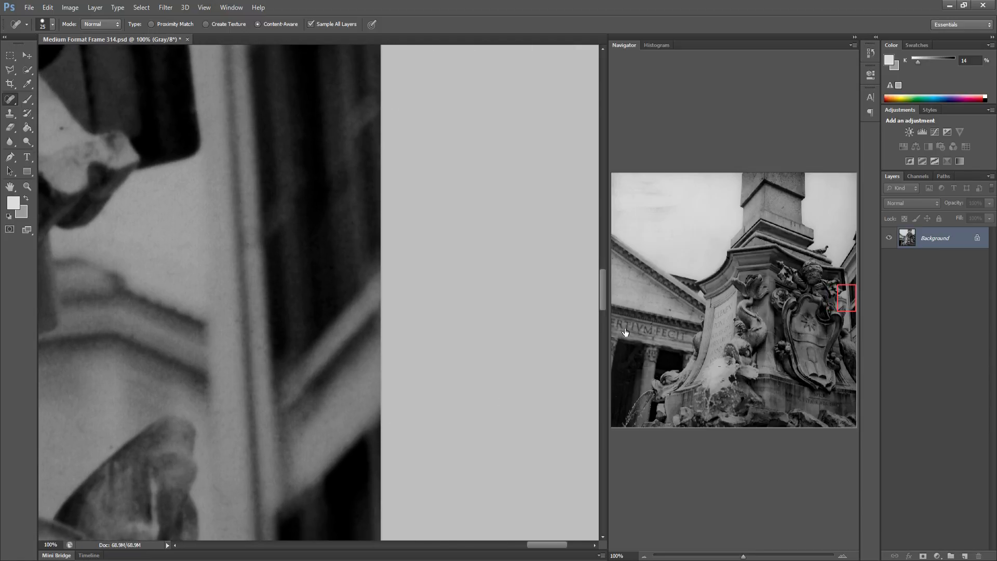
# Heal the specks along the cornice's upper edge and the faint streak on the pale pediment wall at the photo's left edge
pyautogui.moveTo(625, 332); pyautogui.dragTo(614, 323)
pyautogui.moveTo(244, 267)
pyautogui.mouseDown()
pyautogui.moveTo(251, 335)
pyautogui.moveTo(234, 371)
pyautogui.mouseUp()
pyautogui.moveTo(238, 212)
pyautogui.mouseDown()
pyautogui.moveTo(238, 300)
pyautogui.moveTo(263, 391)
pyautogui.mouseUp()
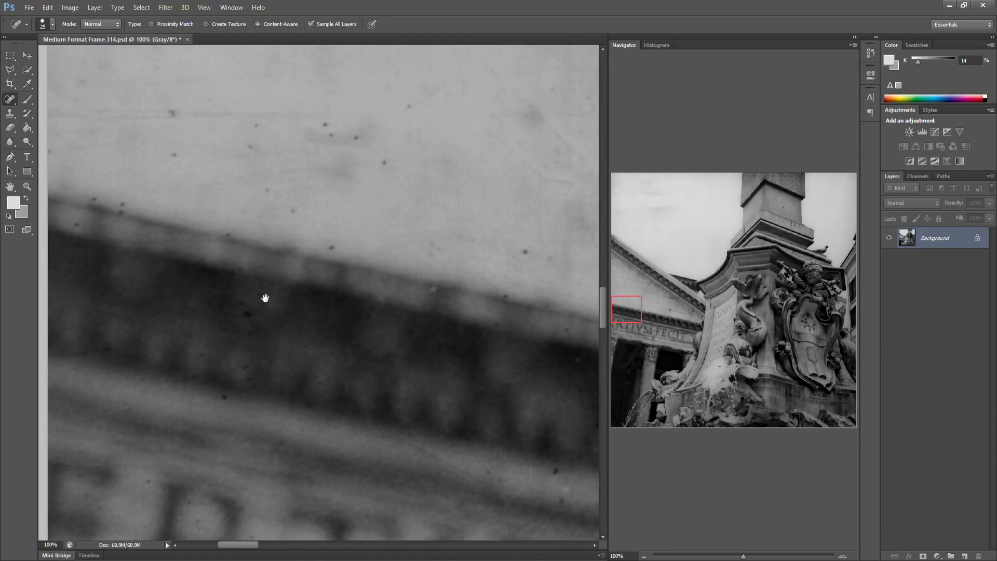
pyautogui.moveTo(265, 297); pyautogui.dragTo(258, 328)
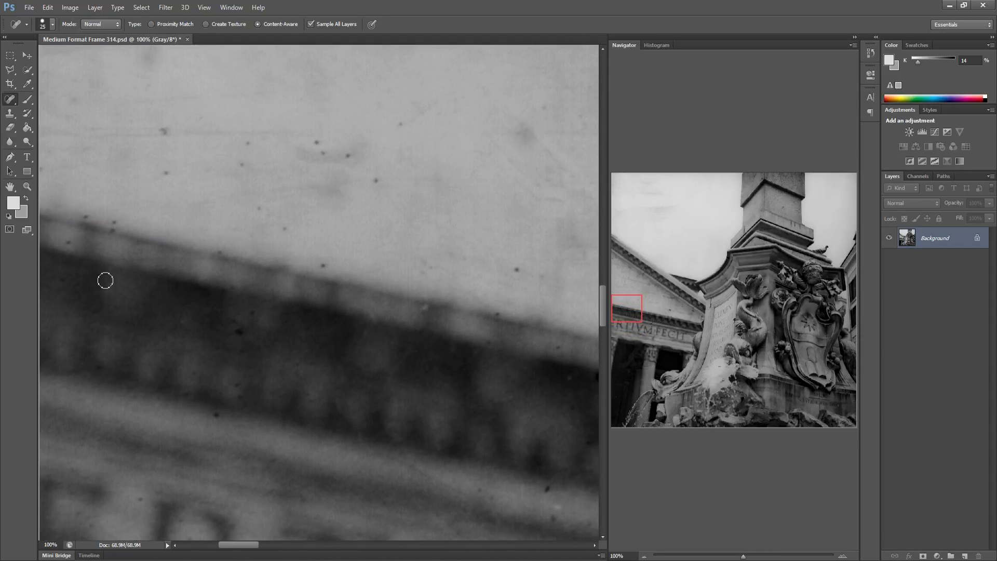
pyautogui.click(69, 243)
pyautogui.click(113, 224)
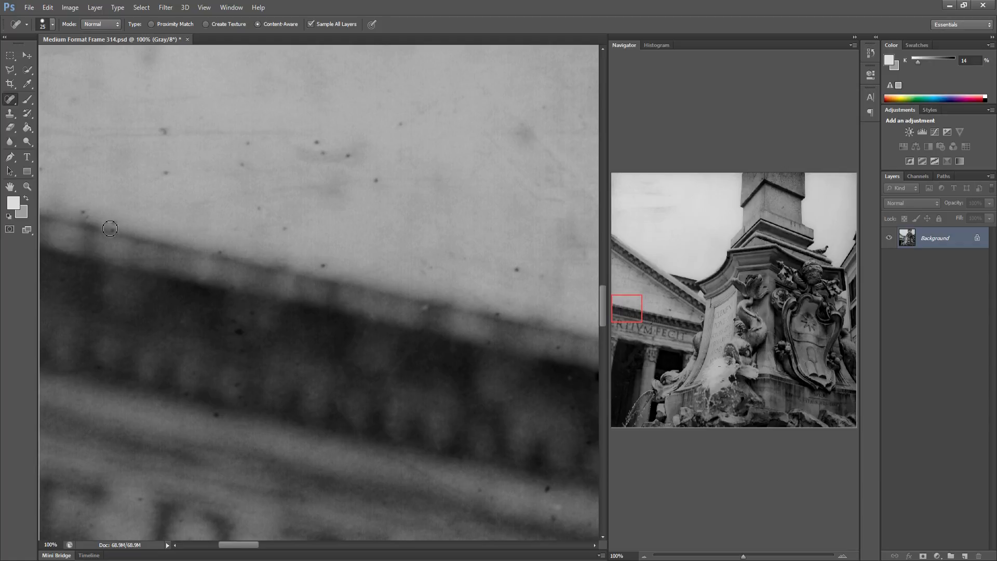
pyautogui.click(83, 211)
pyautogui.click(166, 172)
pyautogui.click(162, 131)
pyautogui.moveTo(181, 132); pyautogui.dragTo(279, 130)
# Heal the cluster of dark specks on the pale pediment wall and the speck just above the cornice edge
pyautogui.click(317, 141)
pyautogui.click(349, 156)
pyautogui.click(374, 178)
pyautogui.click(400, 124)
pyautogui.click(258, 207)
pyautogui.click(321, 260)
pyautogui.click(322, 264)
# Heal the specks in the cornice's dark shadow band, on the moulding below it and along its upper edge
pyautogui.click(253, 311)
pyautogui.click(238, 332)
pyautogui.click(216, 421)
pyautogui.click(242, 324)
pyautogui.click(514, 271)
pyautogui.click(498, 314)
pyautogui.click(486, 337)
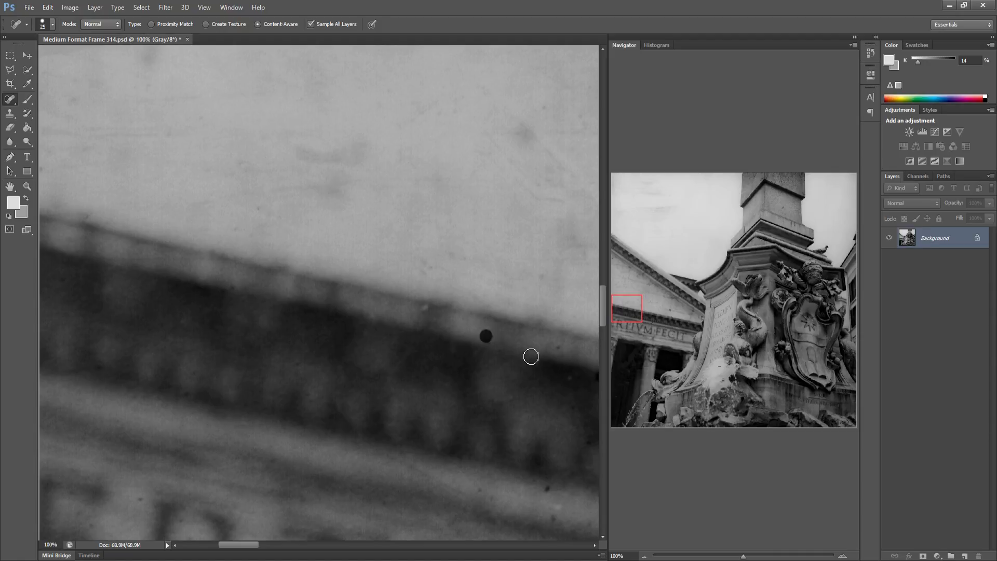
pyautogui.click(549, 491)
# Heal the scattered dark specks on the next stretch of pale pediment wall above the cornice
pyautogui.moveTo(467, 440); pyautogui.dragTo(234, 411)
pyautogui.click(368, 243)
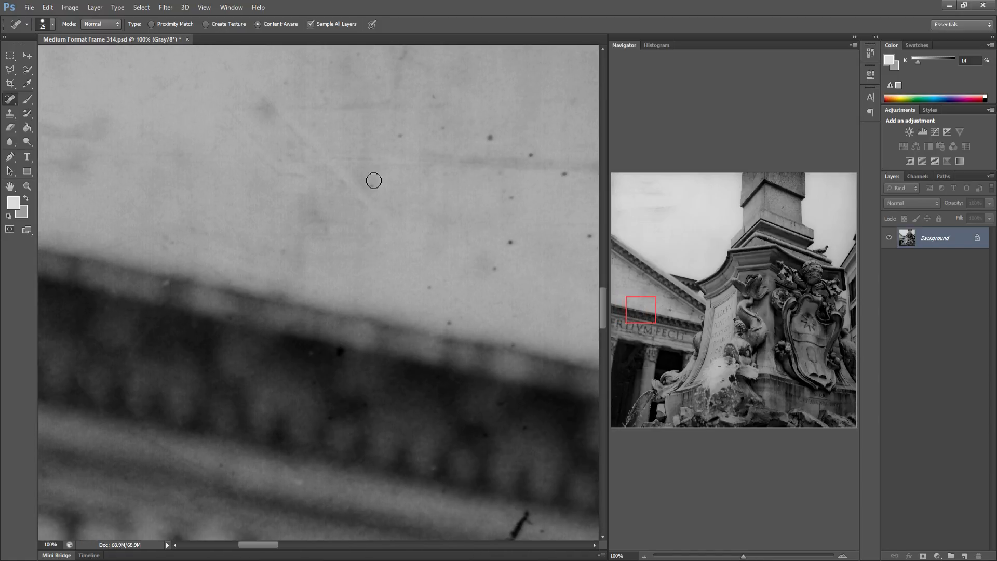
pyautogui.click(372, 185)
pyautogui.click(532, 155)
pyautogui.click(562, 173)
pyautogui.moveTo(494, 173); pyautogui.dragTo(514, 216)
pyautogui.moveTo(514, 238); pyautogui.dragTo(505, 265)
pyautogui.click(429, 286)
# Heal the specks along the cornice edge and in its shadow band, plus the short dark hair on the moulding below
pyautogui.moveTo(445, 316); pyautogui.dragTo(466, 334)
pyautogui.click(486, 433)
pyautogui.click(529, 427)
pyautogui.click(340, 354)
pyautogui.moveTo(527, 514); pyautogui.dragTo(513, 538)
pyautogui.click(540, 531)
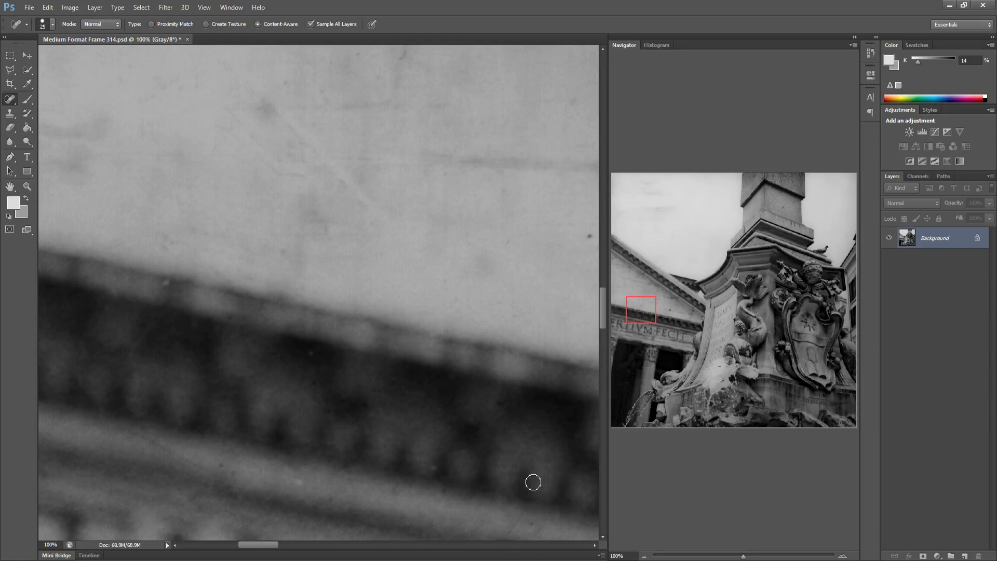
# Heal the horizontal dark streak and the small mark beneath it on the pale pediment wall
pyautogui.moveTo(479, 374)
pyautogui.mouseDown()
pyautogui.moveTo(392, 338)
pyautogui.moveTo(238, 358)
pyautogui.mouseUp()
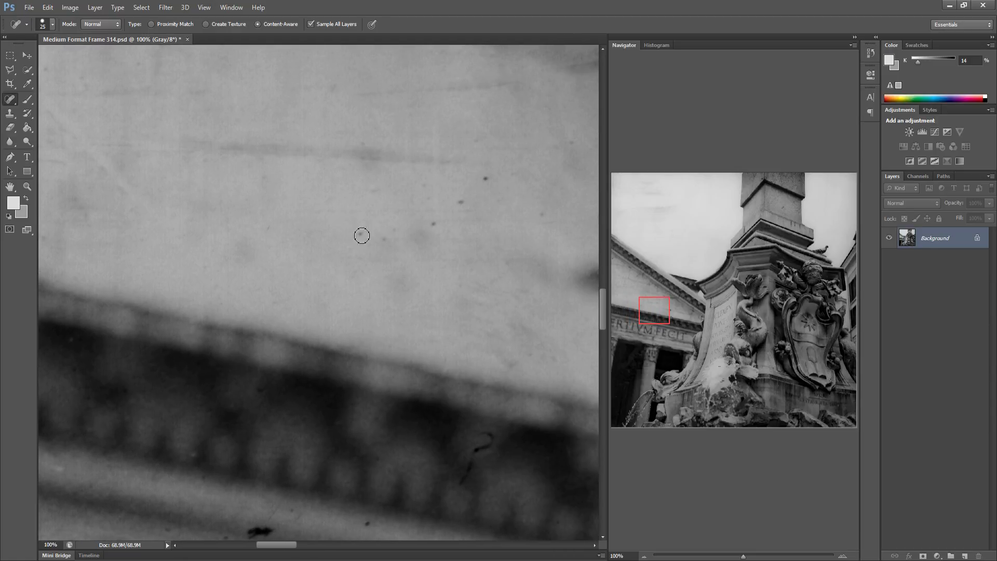
pyautogui.moveTo(359, 232); pyautogui.dragTo(375, 236)
pyautogui.moveTo(187, 144)
pyautogui.mouseDown()
pyautogui.moveTo(412, 167)
pyautogui.moveTo(444, 160)
pyautogui.moveTo(332, 169)
pyautogui.moveTo(334, 153)
pyautogui.moveTo(401, 142)
pyautogui.moveTo(356, 153)
pyautogui.mouseUp()
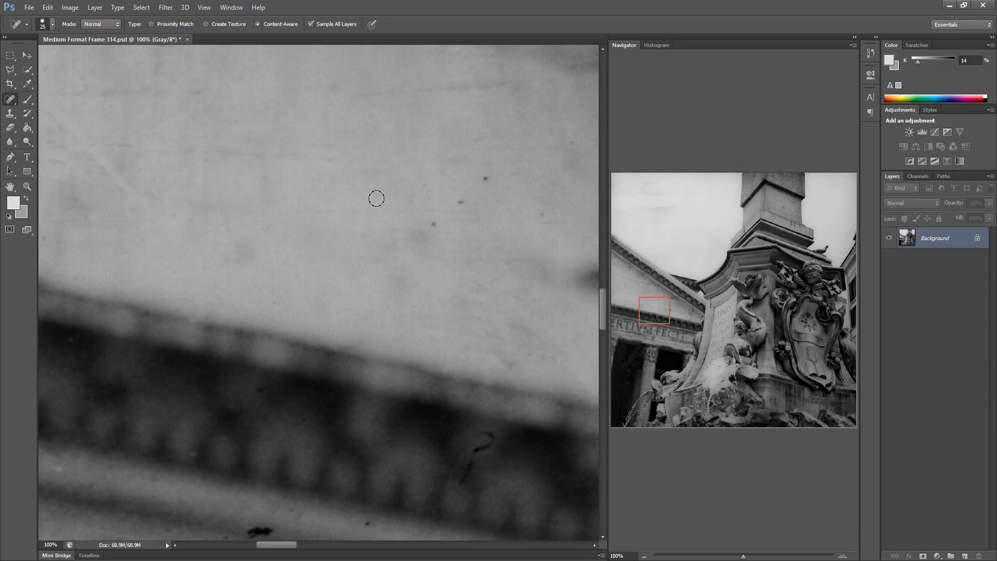
# Heal the remaining specks on the pale wall, the curled hair in the shadow band and the marks on the moulding beneath
pyautogui.click(467, 200)
pyautogui.click(488, 177)
pyautogui.click(542, 213)
pyautogui.moveTo(464, 483)
pyautogui.mouseDown()
pyautogui.moveTo(491, 434)
pyautogui.moveTo(344, 415)
pyautogui.moveTo(285, 392)
pyautogui.mouseUp()
pyautogui.click(365, 526)
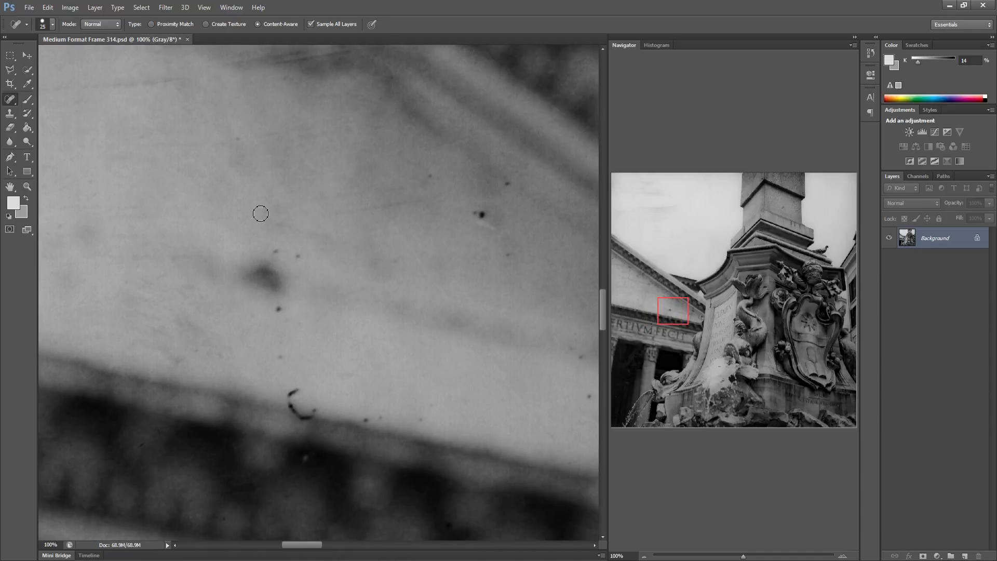
# Heal the specks around the dark smudge on the pediment wall and the curved hair at the cornice edge
pyautogui.click(274, 252)
pyautogui.moveTo(298, 255); pyautogui.dragTo(305, 254)
pyautogui.click(274, 308)
pyautogui.moveTo(303, 391); pyautogui.dragTo(291, 405)
pyautogui.click(301, 417)
pyautogui.click(313, 418)
# Heal the specks just above the cornice edge and the dark spots below the sloping pediment moulding
pyautogui.click(370, 425)
pyautogui.click(366, 420)
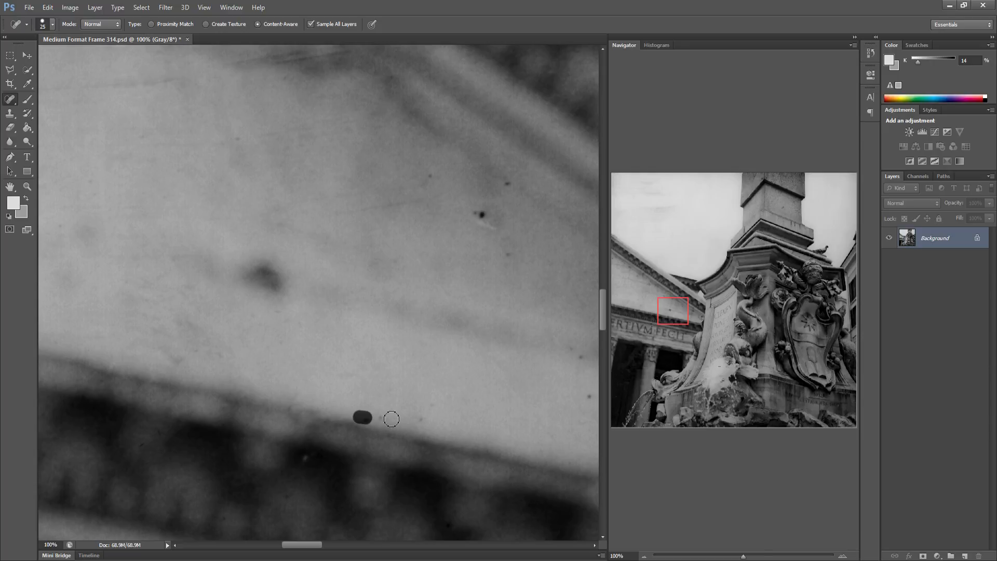
pyautogui.click(423, 419)
pyautogui.click(429, 396)
pyautogui.click(484, 214)
pyautogui.click(507, 254)
pyautogui.click(508, 184)
pyautogui.click(428, 176)
# Heal the specks on the sloping moulding and in the pediment's narrow corner beside the carved ear
pyautogui.moveTo(405, 304); pyautogui.dragTo(195, 318)
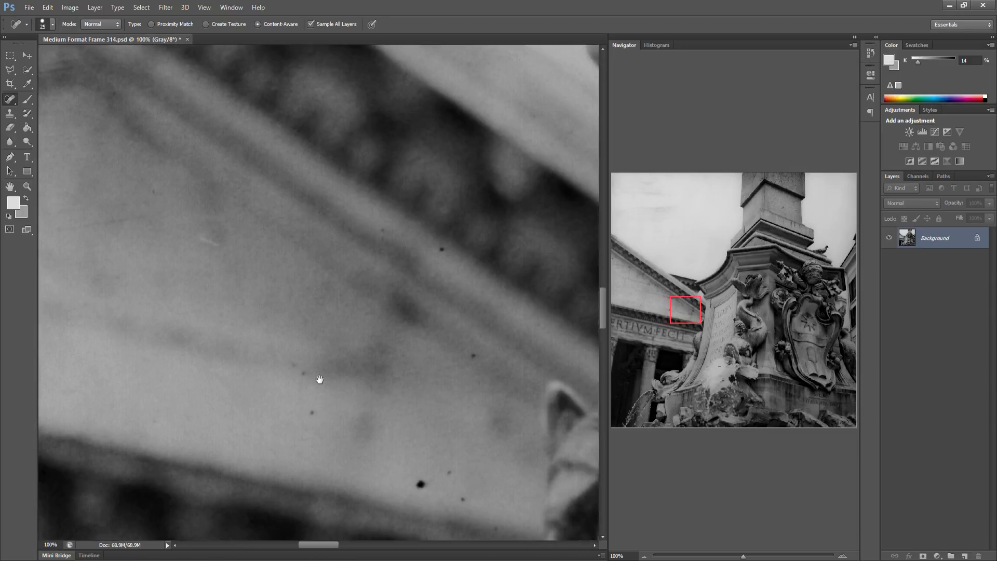
pyautogui.moveTo(318, 381); pyautogui.dragTo(267, 367)
pyautogui.click(277, 375)
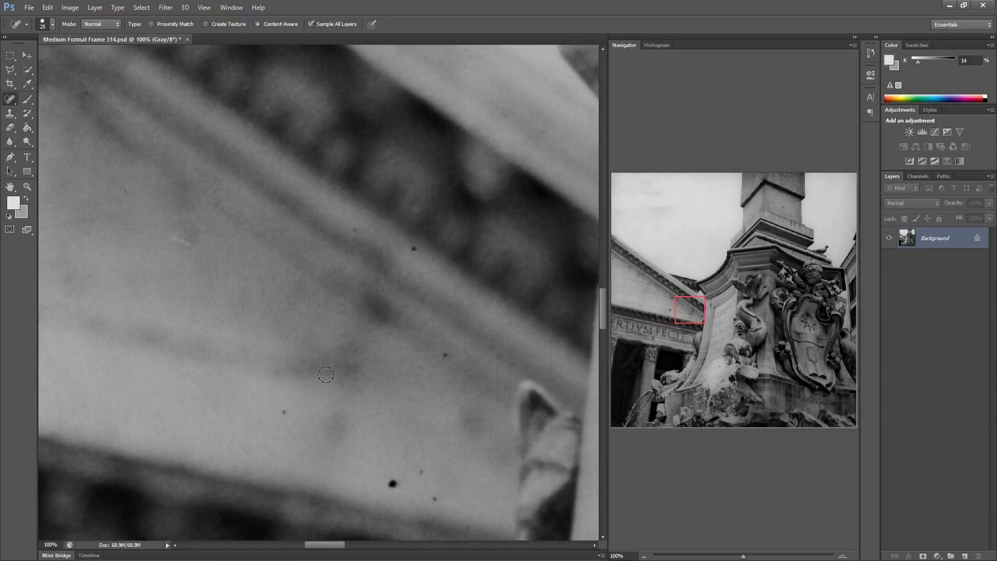
pyautogui.click(418, 251)
pyautogui.click(352, 228)
pyautogui.click(307, 221)
pyautogui.click(445, 354)
pyautogui.moveTo(390, 479); pyautogui.dragTo(399, 480)
pyautogui.click(421, 472)
# Heal the specks around the letters C and L of the CLEMENS inscription
pyautogui.moveTo(451, 397); pyautogui.dragTo(244, 382)
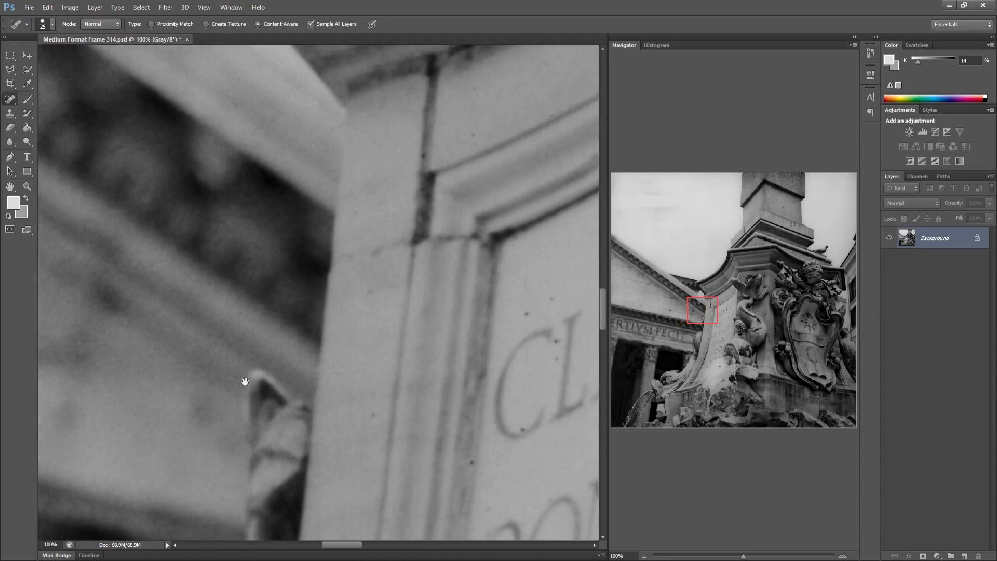
pyautogui.moveTo(468, 379)
pyautogui.mouseDown()
pyautogui.moveTo(367, 372)
pyautogui.moveTo(260, 333)
pyautogui.moveTo(244, 347)
pyautogui.mouseUp()
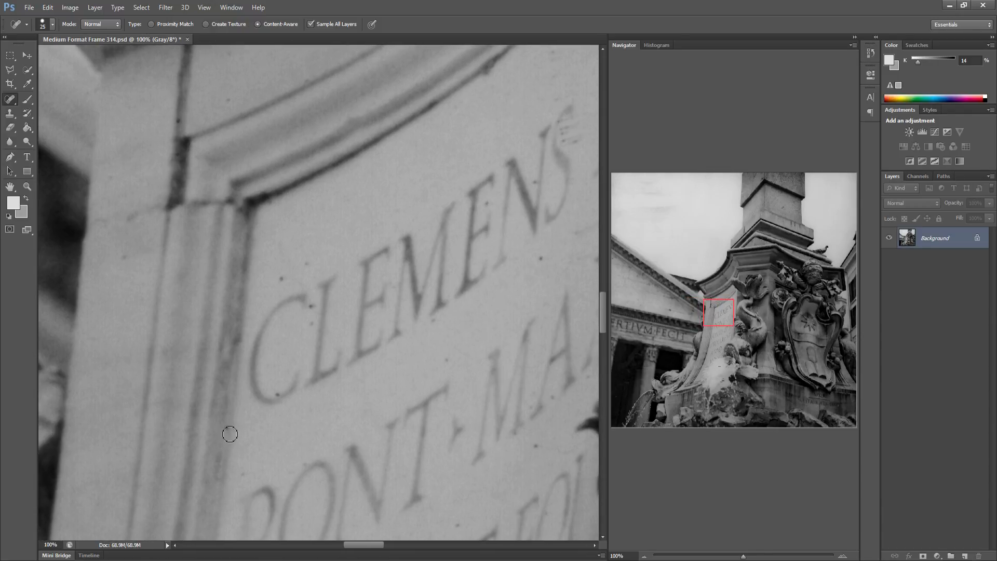
pyautogui.click(280, 392)
pyautogui.click(313, 323)
pyautogui.click(312, 306)
pyautogui.click(279, 281)
pyautogui.click(307, 263)
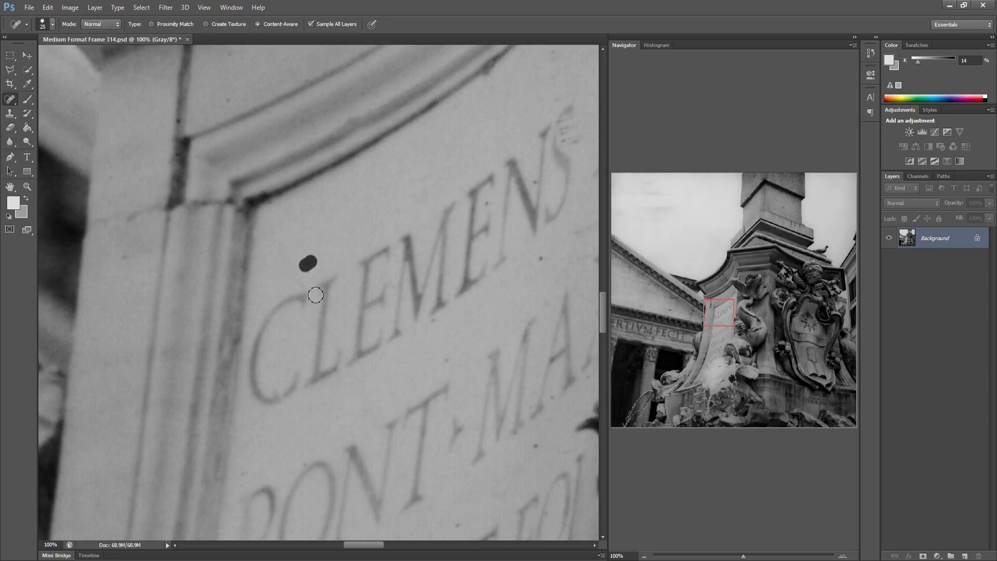
# Heal the specks between the CLEMENS and PONT MAX lines and the marks beside the final S
pyautogui.moveTo(357, 363); pyautogui.dragTo(252, 369)
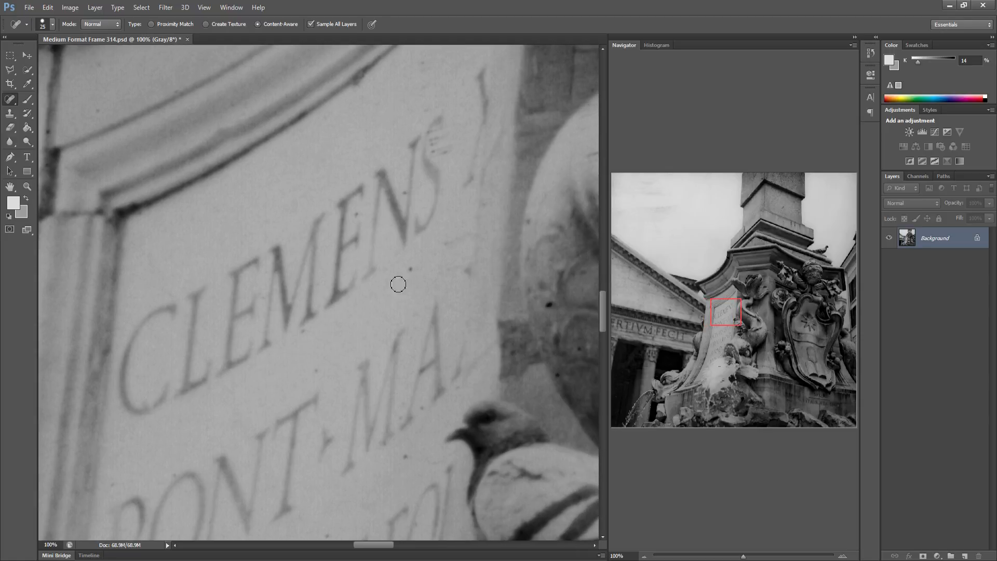
pyautogui.click(410, 269)
pyautogui.click(357, 213)
pyautogui.click(403, 193)
pyautogui.click(318, 370)
pyautogui.click(421, 410)
pyautogui.moveTo(440, 149)
pyautogui.mouseDown()
pyautogui.moveTo(438, 138)
pyautogui.moveTo(447, 157)
pyautogui.mouseUp()
# Heal the dark specks on the dolphin's scaly body and the mark on its smooth back ridge
pyautogui.moveTo(441, 273); pyautogui.dragTo(315, 290)
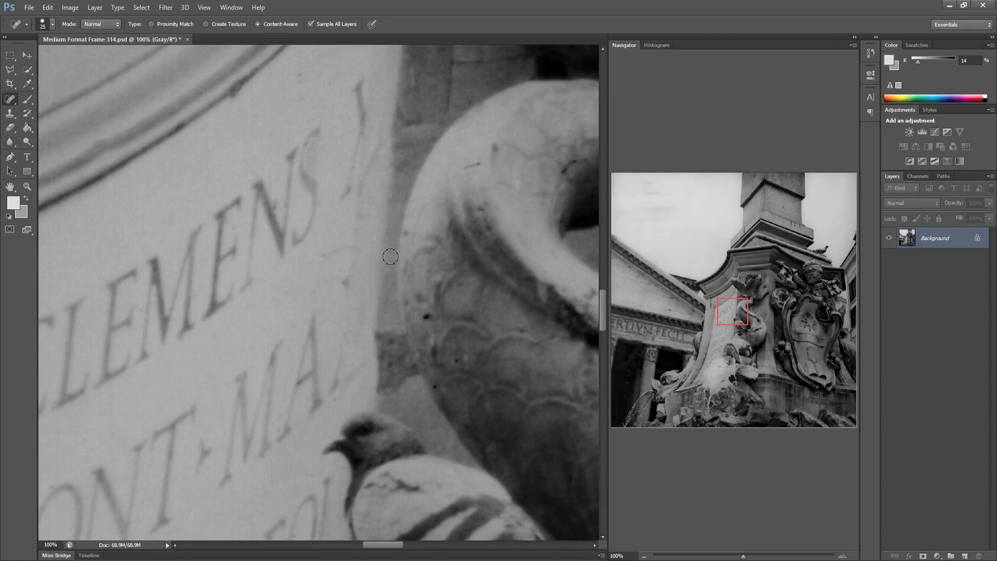
pyautogui.click(428, 319)
pyautogui.click(456, 360)
pyautogui.click(433, 383)
pyautogui.moveTo(398, 346); pyautogui.dragTo(263, 352)
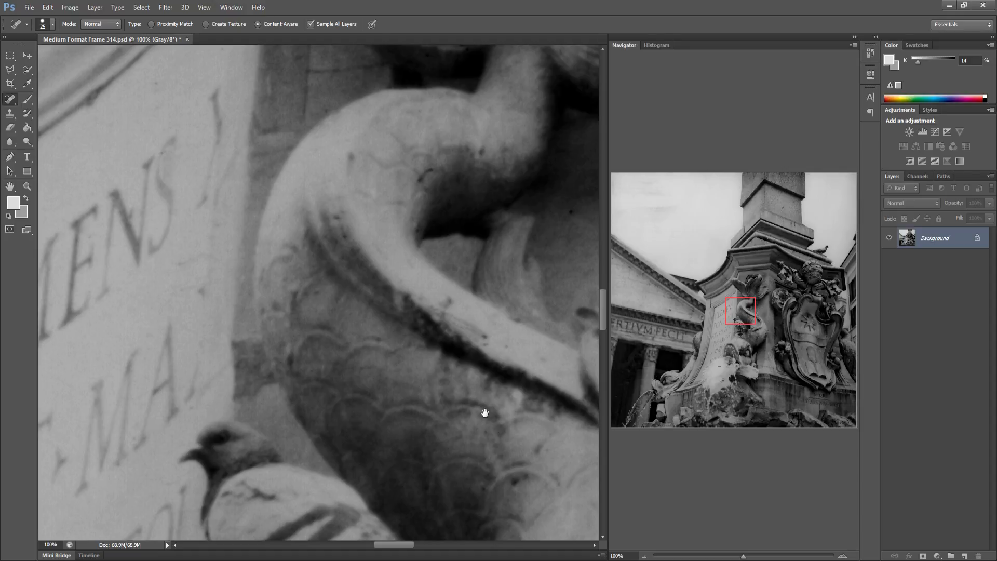
pyautogui.moveTo(485, 412); pyautogui.dragTo(312, 422)
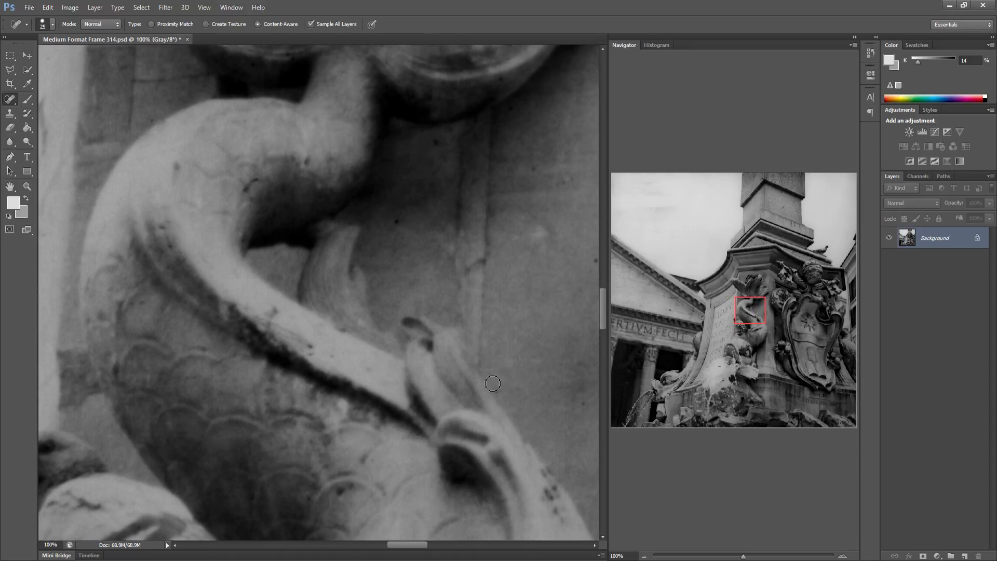
pyautogui.moveTo(328, 350); pyautogui.dragTo(340, 344)
# Heal the dark specks on the flat stone wall between the dolphin's fin and the carved scrollwork
pyautogui.moveTo(408, 263)
pyautogui.mouseDown()
pyautogui.moveTo(298, 271)
pyautogui.moveTo(274, 256)
pyautogui.mouseUp()
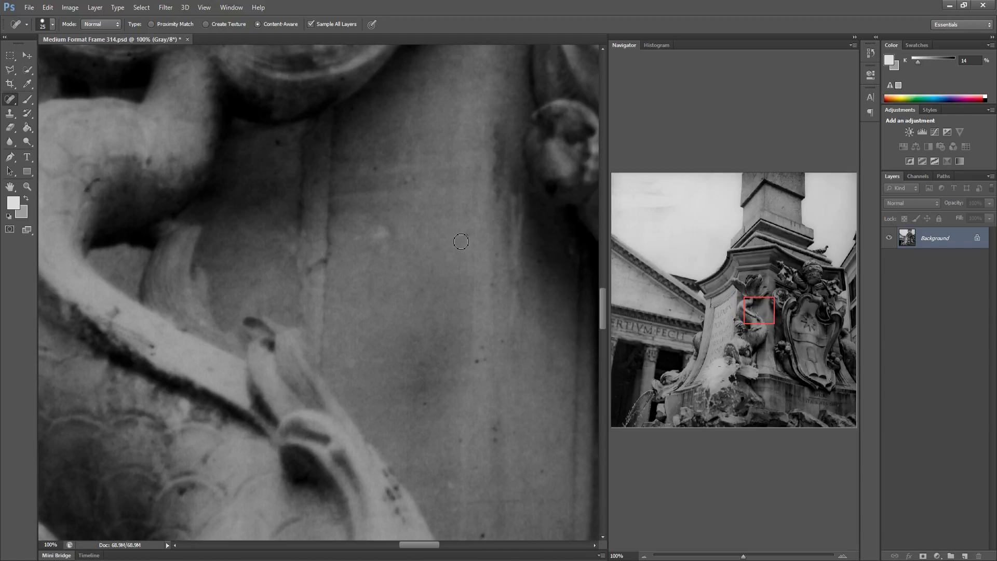
pyautogui.click(478, 362)
pyautogui.click(504, 342)
pyautogui.click(482, 533)
pyautogui.click(491, 425)
# Check the pillar edge and carved scroll, and heal the specks on the smooth shield face above the star relief
pyautogui.moveTo(460, 416); pyautogui.dragTo(314, 372)
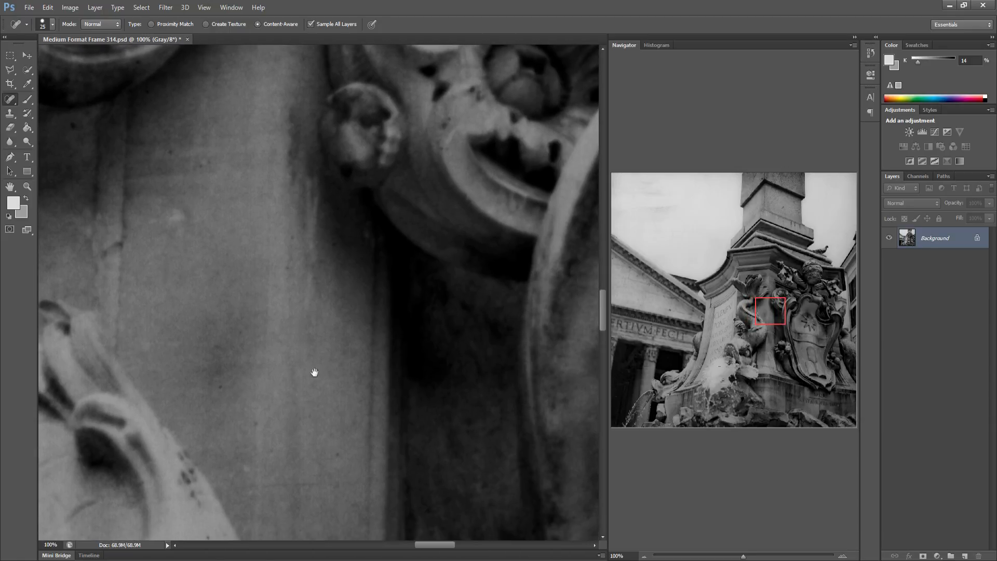
pyautogui.moveTo(369, 391); pyautogui.dragTo(282, 400)
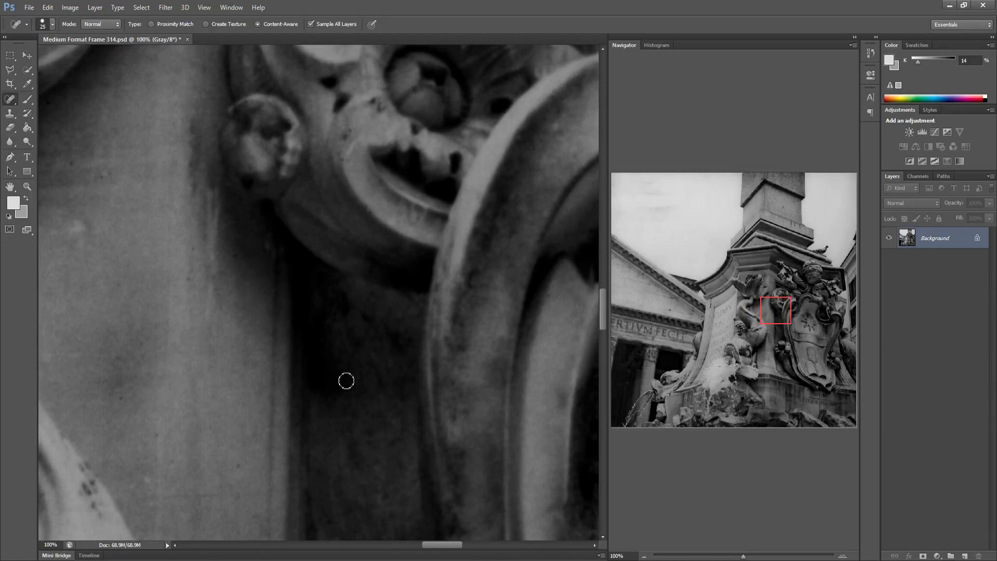
pyautogui.moveTo(364, 386); pyautogui.dragTo(260, 382)
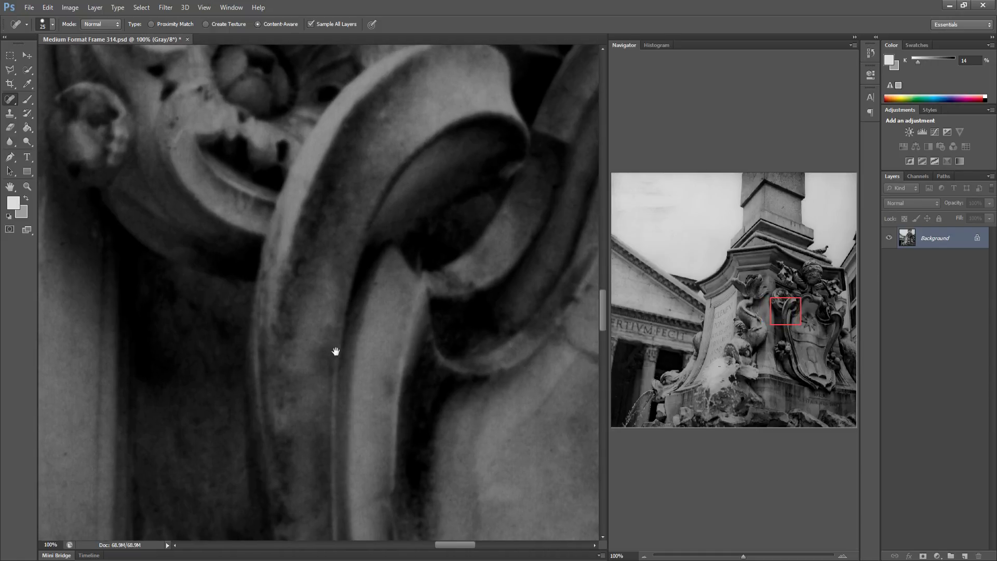
pyautogui.moveTo(294, 354); pyautogui.dragTo(218, 361)
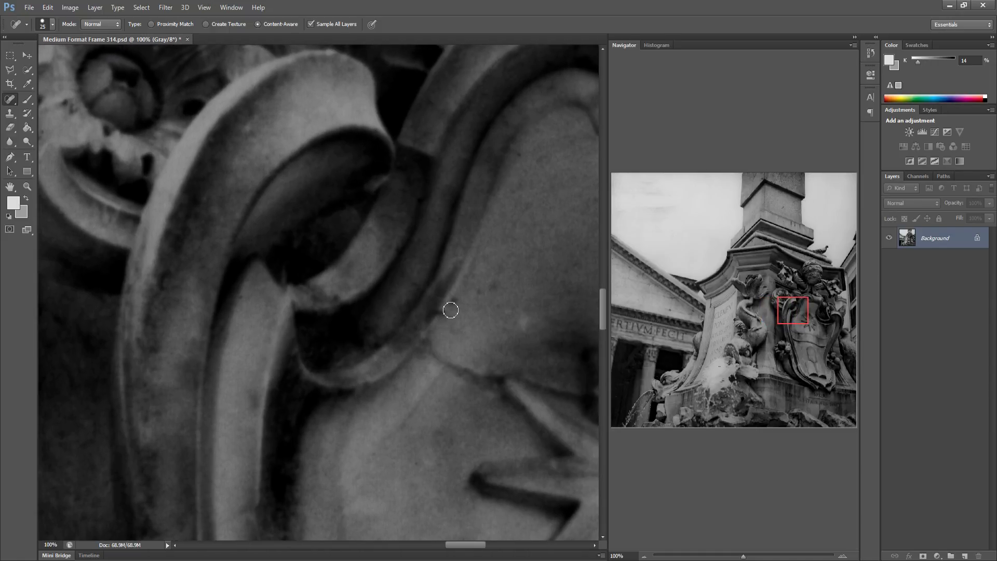
pyautogui.moveTo(489, 287); pyautogui.dragTo(493, 271)
pyautogui.moveTo(443, 316); pyautogui.dragTo(248, 311)
pyautogui.moveTo(373, 280); pyautogui.dragTo(218, 301)
pyautogui.click(286, 345)
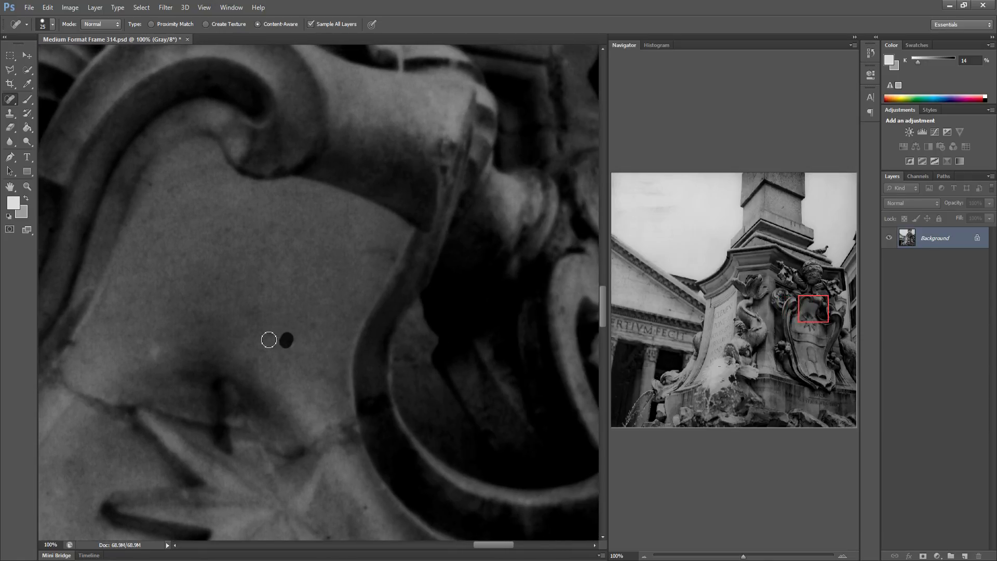
pyautogui.click(313, 319)
pyautogui.click(345, 256)
# Check the scrollwork beside the shield and the background building out to the photo's right edge for specks
pyautogui.moveTo(343, 278); pyautogui.dragTo(248, 288)
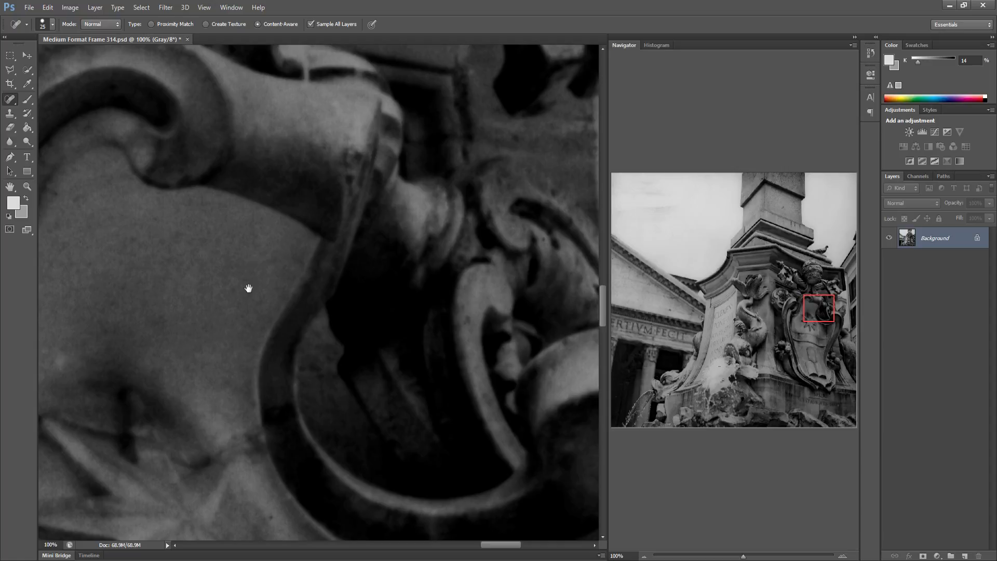
pyautogui.moveTo(248, 288)
pyautogui.mouseDown()
pyautogui.moveTo(229, 287)
pyautogui.moveTo(207, 260)
pyautogui.mouseUp()
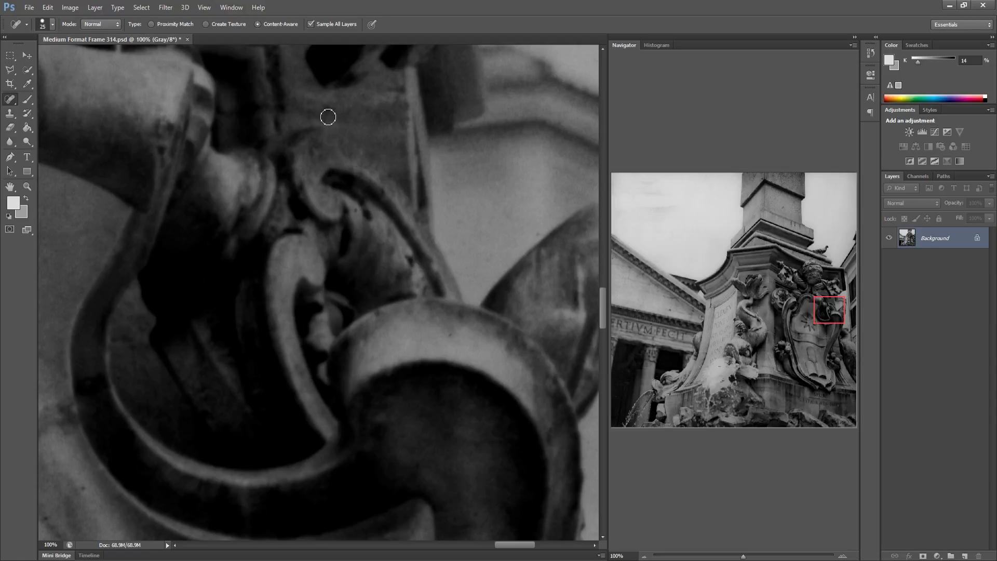
pyautogui.moveTo(322, 175); pyautogui.dragTo(207, 173)
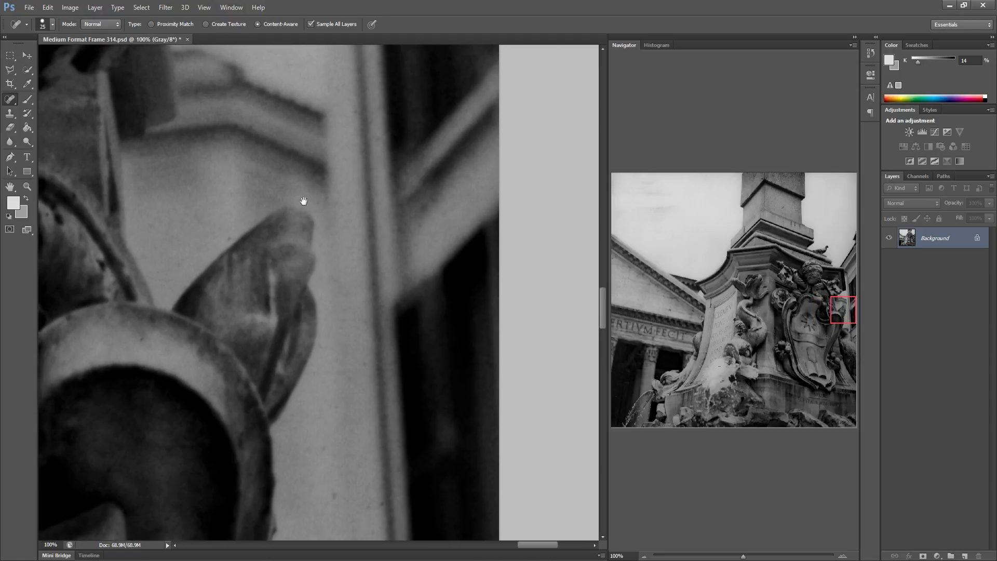
pyautogui.moveTo(304, 200); pyautogui.dragTo(296, 201)
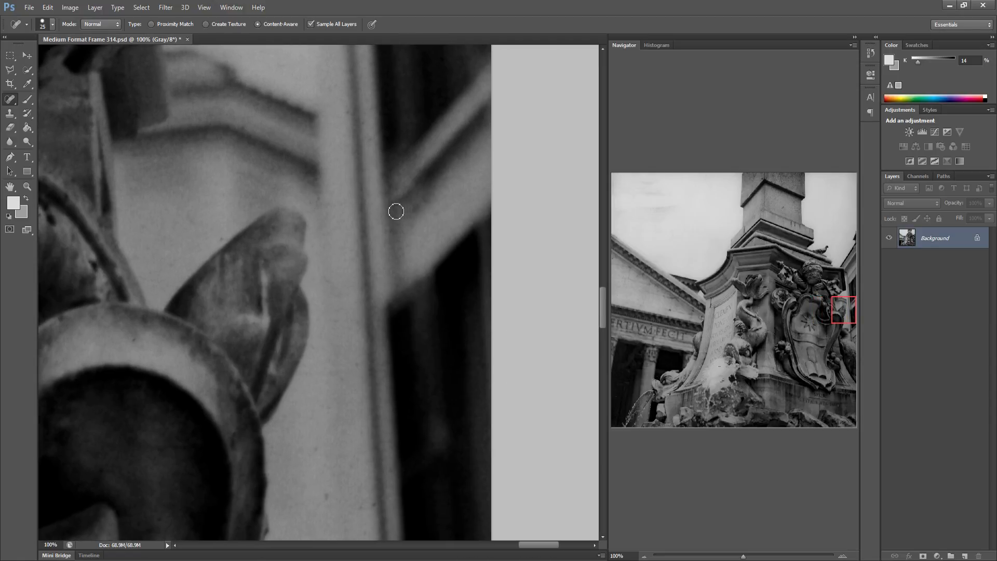
pyautogui.moveTo(410, 210); pyautogui.dragTo(441, 217)
# Heal the specks around the letters R and T of the frieze inscription and on the moulding beneath them
pyautogui.moveTo(618, 323); pyautogui.dragTo(611, 325)
pyautogui.moveTo(149, 279)
pyautogui.mouseDown()
pyautogui.moveTo(202, 269)
pyautogui.moveTo(227, 226)
pyautogui.mouseUp()
pyautogui.moveTo(142, 232); pyautogui.dragTo(135, 228)
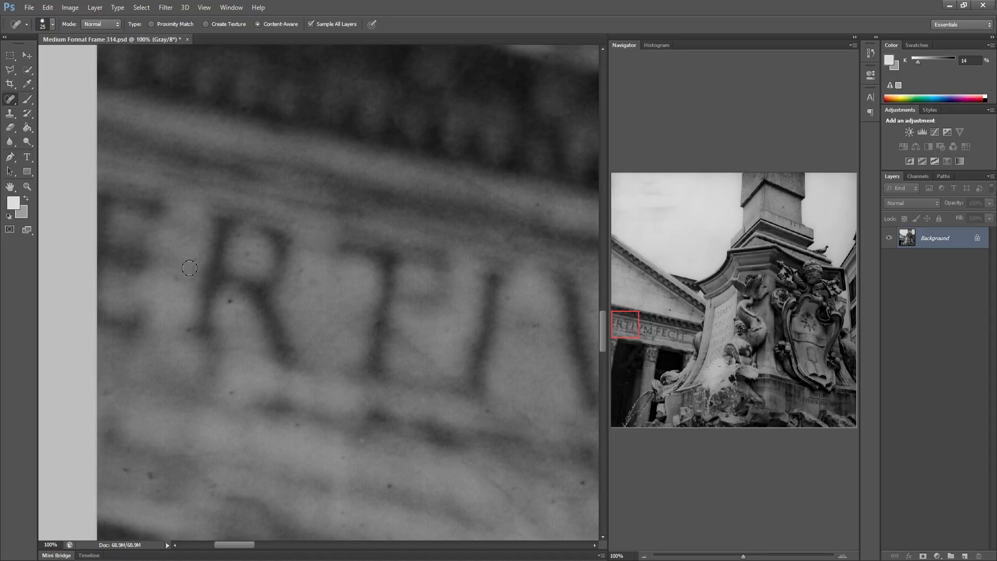
pyautogui.moveTo(189, 267); pyautogui.dragTo(174, 283)
pyautogui.moveTo(124, 470); pyautogui.dragTo(151, 475)
pyautogui.click(297, 429)
pyautogui.click(304, 270)
pyautogui.click(377, 325)
# Heal the specks around the letters V and M of the frieze inscription and on the ledge below
pyautogui.moveTo(380, 343); pyautogui.dragTo(172, 338)
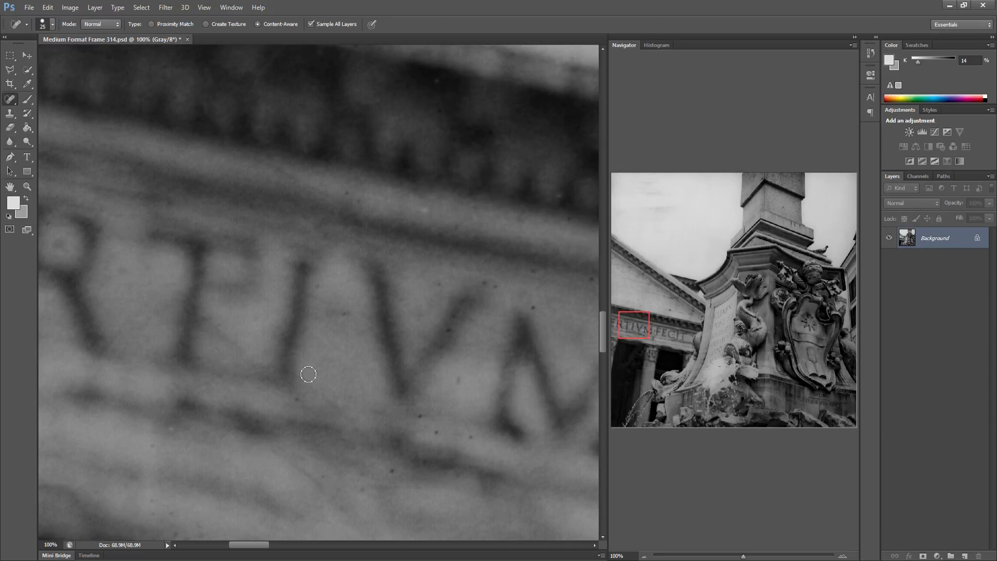
pyautogui.click(392, 469)
pyautogui.click(420, 415)
pyautogui.click(472, 439)
pyautogui.click(458, 383)
pyautogui.click(443, 325)
# Heal the two dark hairs above the letter M of the frieze inscription and the specks around the letters F and E
pyautogui.moveTo(483, 285)
pyautogui.mouseDown()
pyautogui.moveTo(534, 306)
pyautogui.moveTo(456, 311)
pyautogui.moveTo(452, 331)
pyautogui.moveTo(371, 350)
pyautogui.moveTo(244, 341)
pyautogui.mouseUp()
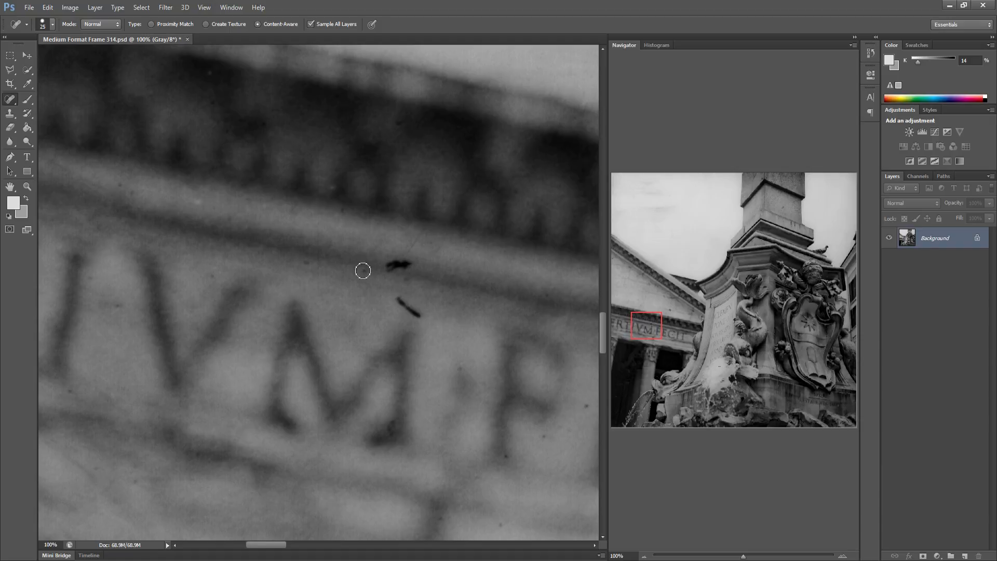
pyautogui.moveTo(363, 269); pyautogui.dragTo(414, 264)
pyautogui.moveTo(420, 316)
pyautogui.mouseDown()
pyautogui.moveTo(436, 324)
pyautogui.moveTo(345, 329)
pyautogui.moveTo(272, 306)
pyautogui.mouseUp()
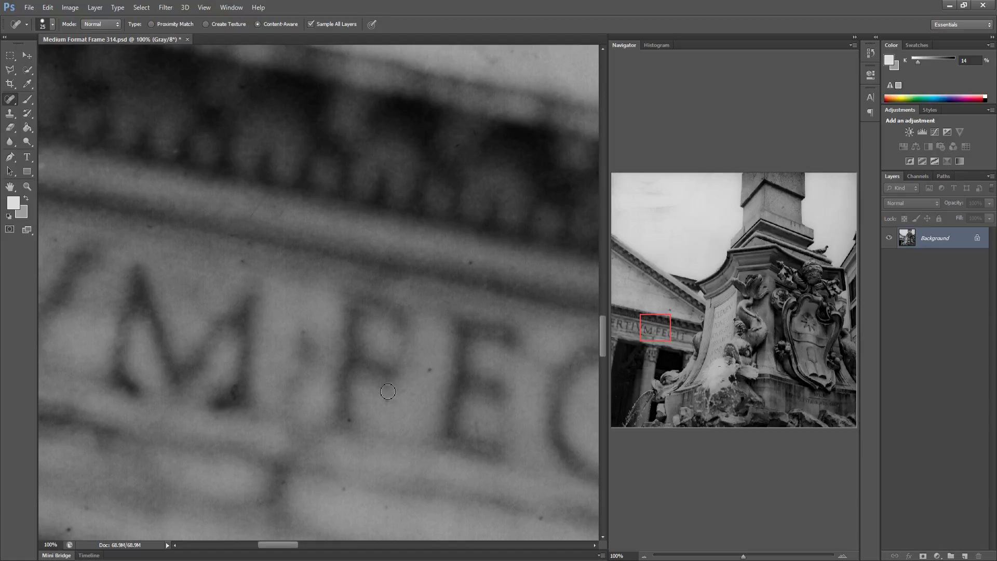
pyautogui.moveTo(389, 397); pyautogui.dragTo(378, 407)
pyautogui.moveTo(389, 369); pyautogui.dragTo(265, 340)
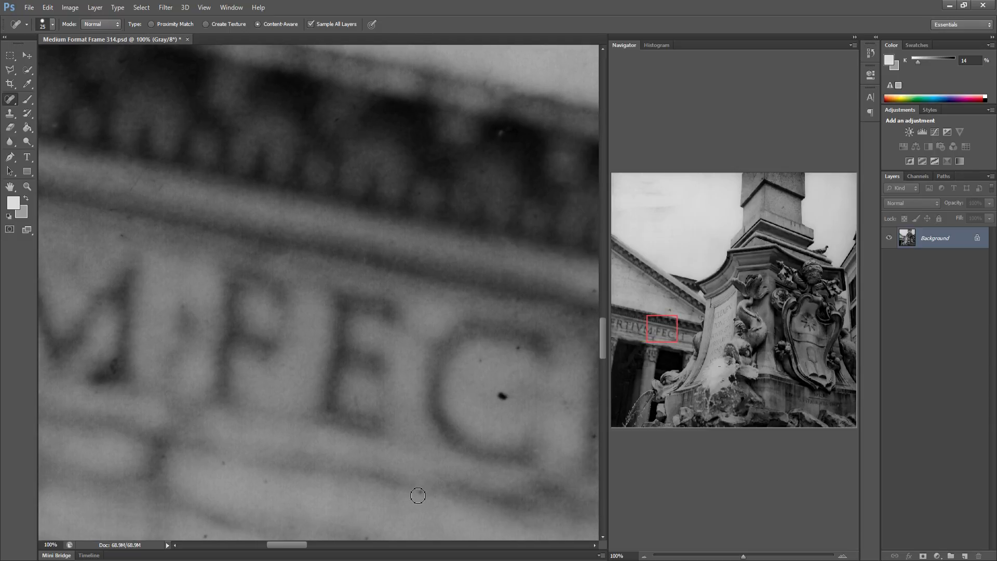
# Heal the large dark spot inside the letter C of the frieze inscription and the specks around the letters C and I
pyautogui.moveTo(498, 390); pyautogui.dragTo(514, 402)
pyautogui.click(519, 349)
pyautogui.click(512, 310)
pyautogui.moveTo(523, 344)
pyautogui.mouseDown()
pyautogui.moveTo(367, 340)
pyautogui.moveTo(390, 418)
pyautogui.mouseUp()
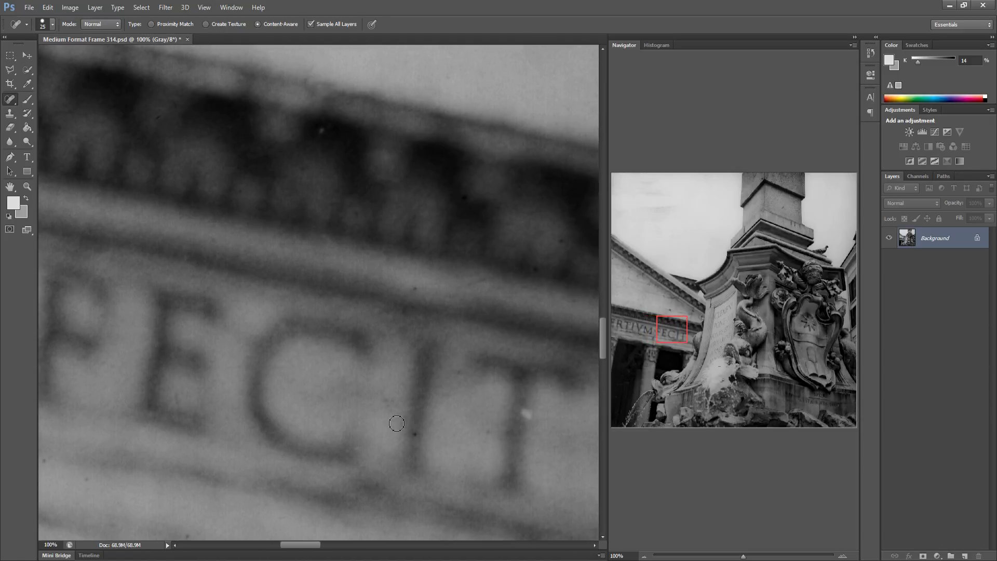
pyautogui.click(393, 411)
pyautogui.click(415, 435)
# Heal the specks on the moulding beyond the letter T, on the scaly carving and on the adjoining pedestal edge
pyautogui.moveTo(427, 402); pyautogui.dragTo(260, 382)
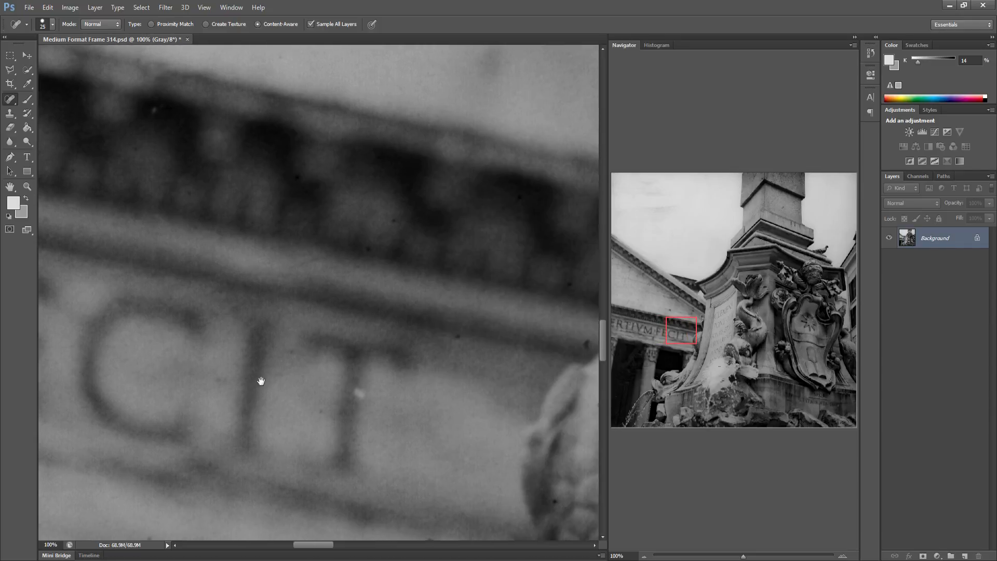
pyautogui.click(460, 337)
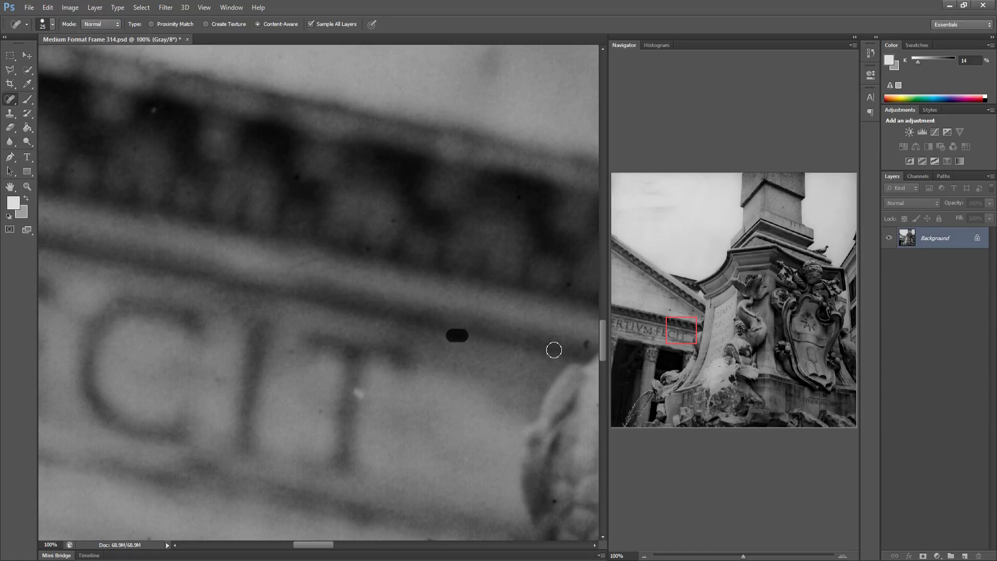
pyautogui.click(587, 342)
pyautogui.moveTo(442, 408); pyautogui.dragTo(329, 413)
pyautogui.moveTo(545, 390); pyautogui.dragTo(450, 388)
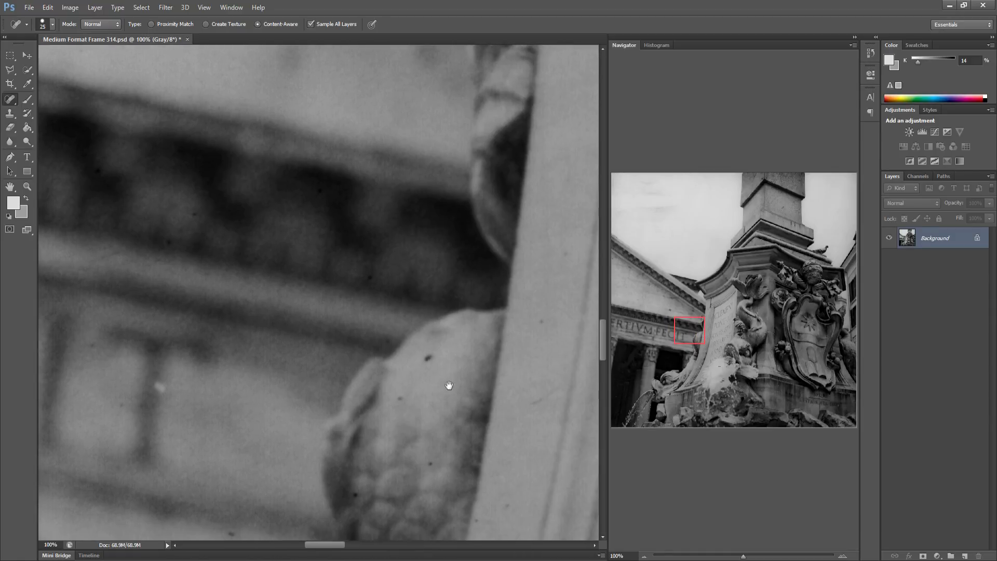
pyautogui.click(401, 354)
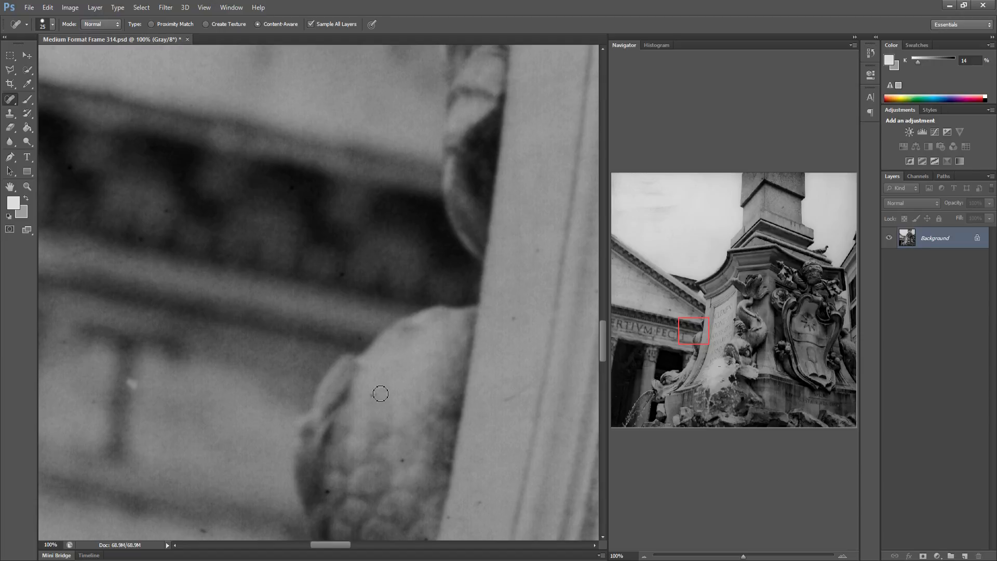
pyautogui.click(503, 401)
pyautogui.click(477, 496)
# Heal the specks on the pedestal's inscription panel near the pigeon and the dark mark on the pilaster edge beside the shield
pyautogui.moveTo(476, 425); pyautogui.dragTo(252, 374)
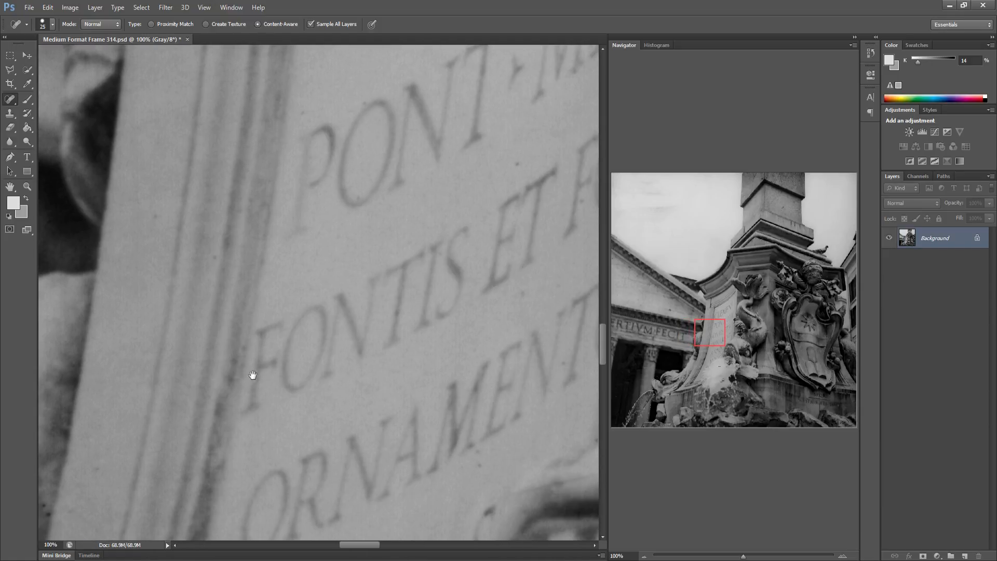
pyautogui.click(476, 460)
pyautogui.moveTo(442, 447); pyautogui.dragTo(263, 454)
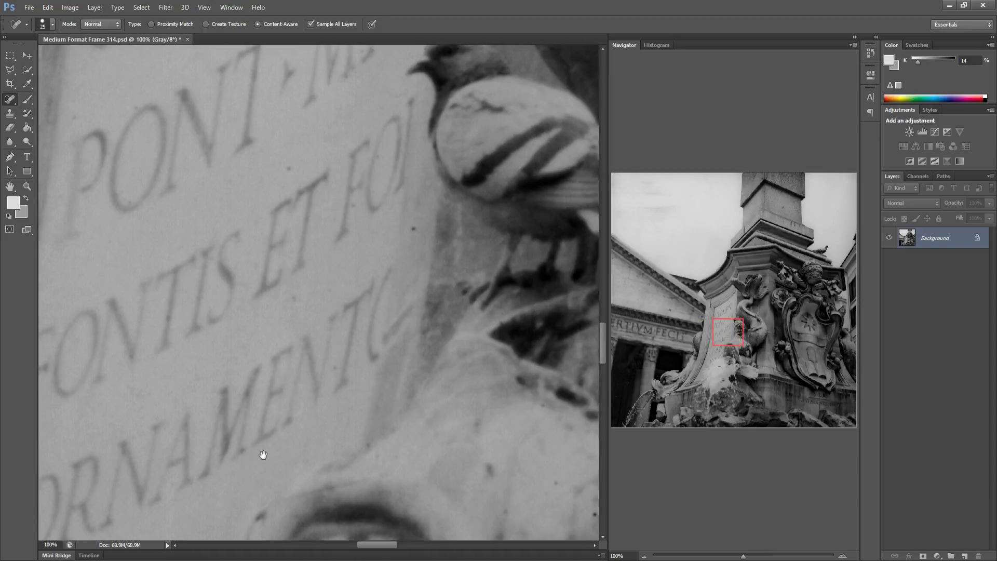
pyautogui.moveTo(394, 423); pyautogui.dragTo(325, 427)
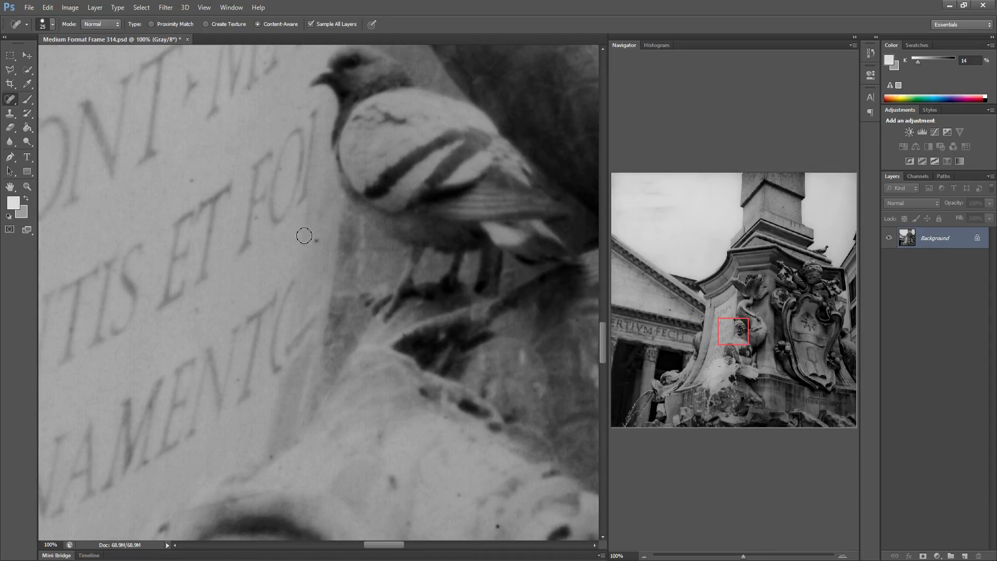
pyautogui.click(191, 185)
pyautogui.moveTo(268, 388); pyautogui.dragTo(199, 301)
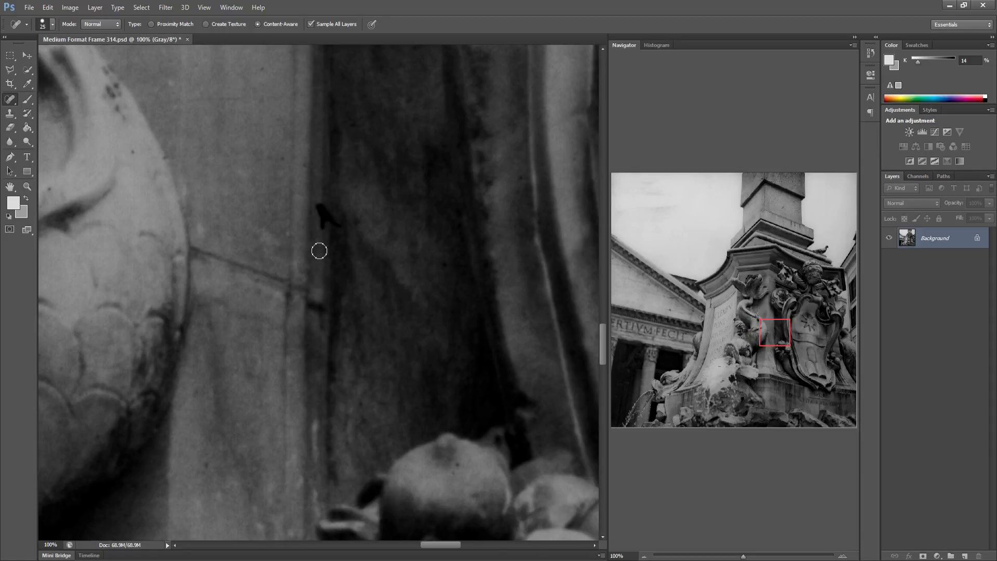
pyautogui.moveTo(326, 221); pyautogui.dragTo(332, 229)
# Heal the specks on the shield below the star and between the two curved bands
pyautogui.moveTo(336, 340); pyautogui.dragTo(189, 329)
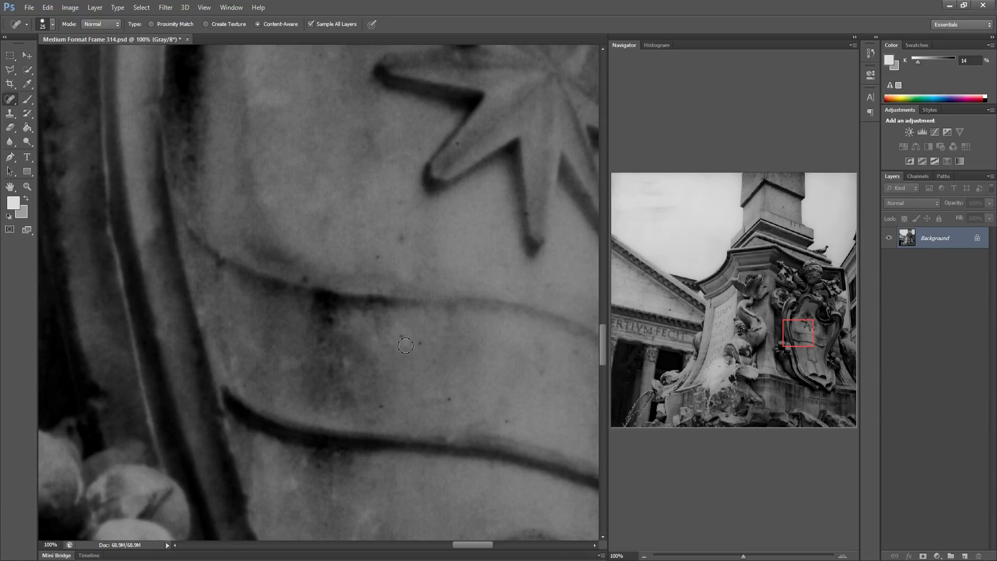
pyautogui.click(402, 340)
pyautogui.click(421, 345)
pyautogui.keyDown('shift'); pyautogui.click(454, 394); pyautogui.keyUp('shift')
pyautogui.click(475, 398)
pyautogui.click(507, 416)
pyautogui.click(404, 195)
pyautogui.click(378, 256)
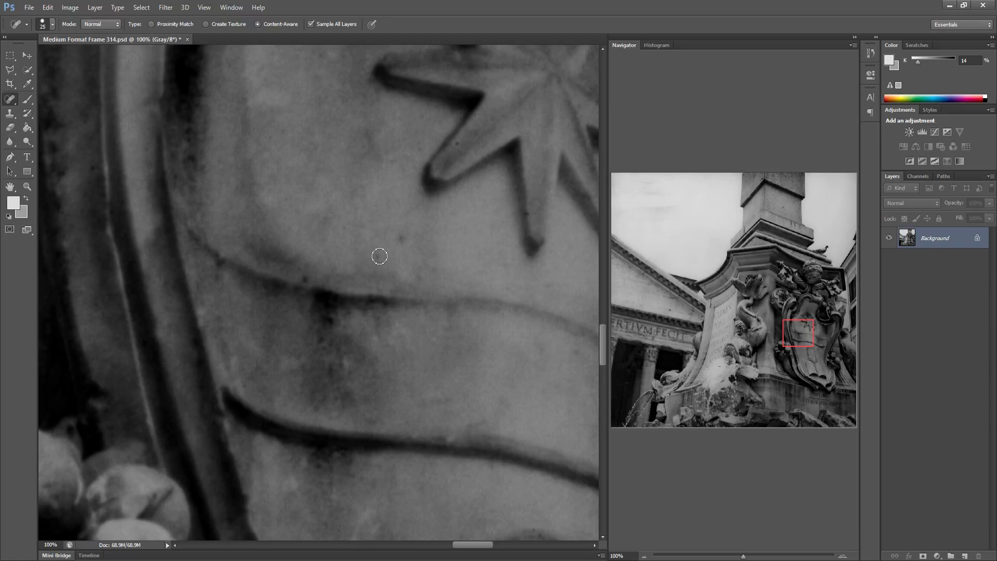
pyautogui.keyDown('shift'); pyautogui.click(406, 235); pyautogui.keyUp('shift')
pyautogui.click(506, 267)
# Check the shield's remaining width for specks, heal the one near the photo's right edge and save the file
pyautogui.moveTo(482, 372); pyautogui.dragTo(273, 358)
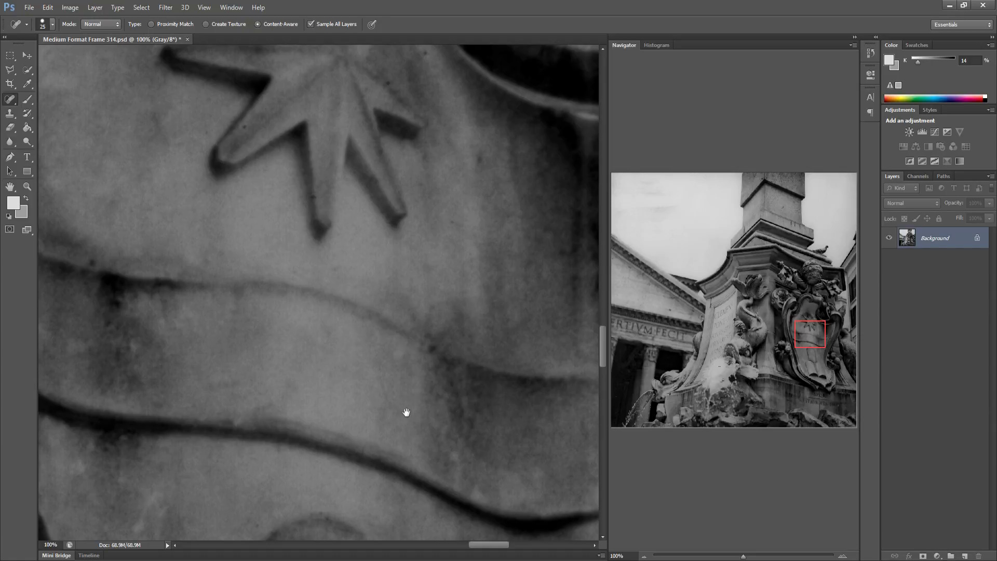
pyautogui.moveTo(406, 412); pyautogui.dragTo(272, 407)
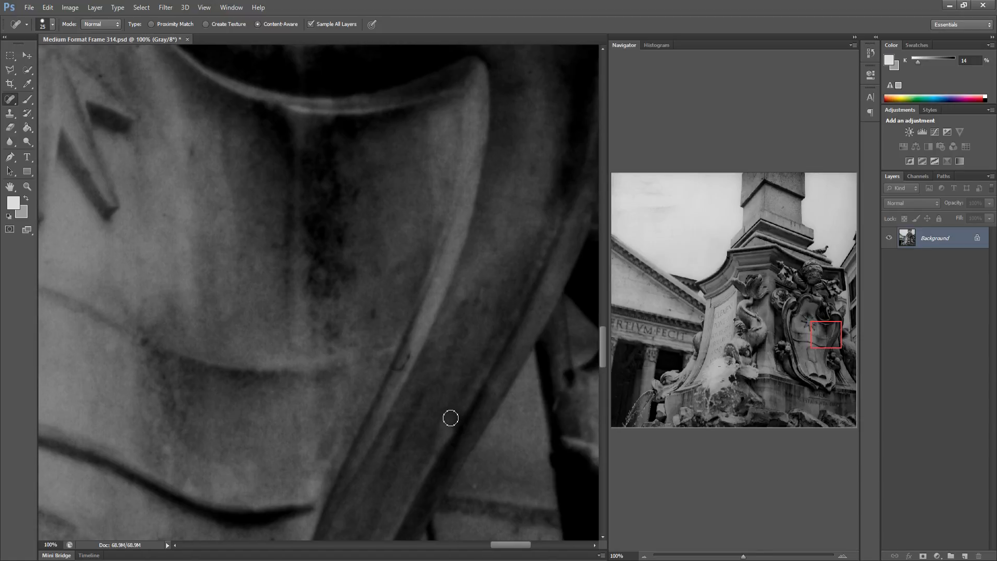
pyautogui.moveTo(422, 412)
pyautogui.mouseDown()
pyautogui.moveTo(332, 407)
pyautogui.moveTo(324, 362)
pyautogui.mouseUp()
pyautogui.moveTo(535, 387)
pyautogui.mouseDown()
pyautogui.moveTo(421, 392)
pyautogui.moveTo(521, 431)
pyautogui.moveTo(443, 432)
pyautogui.moveTo(345, 414)
pyautogui.mouseUp()
pyautogui.click(451, 406)
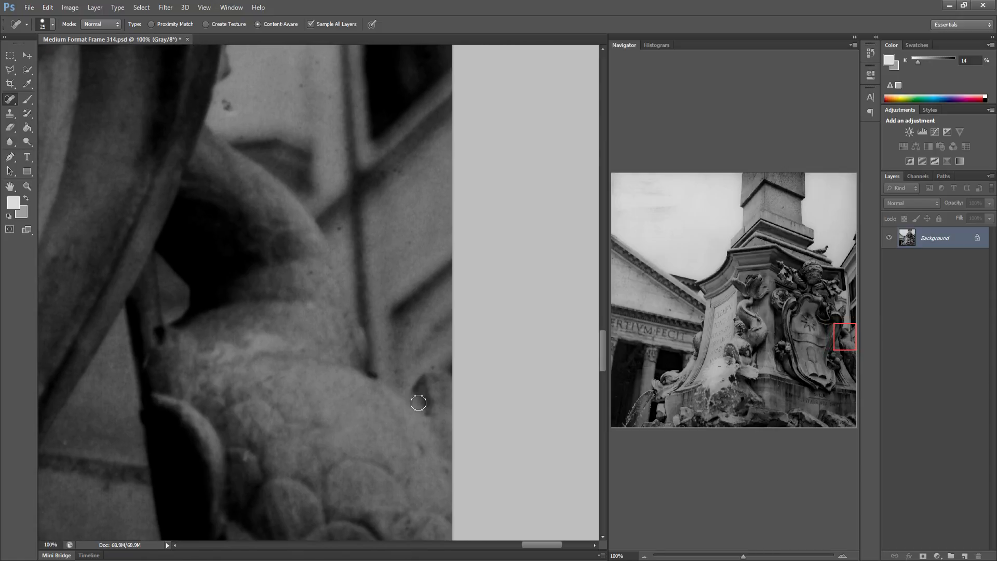
pyautogui.hotkey('ctrl', 's')
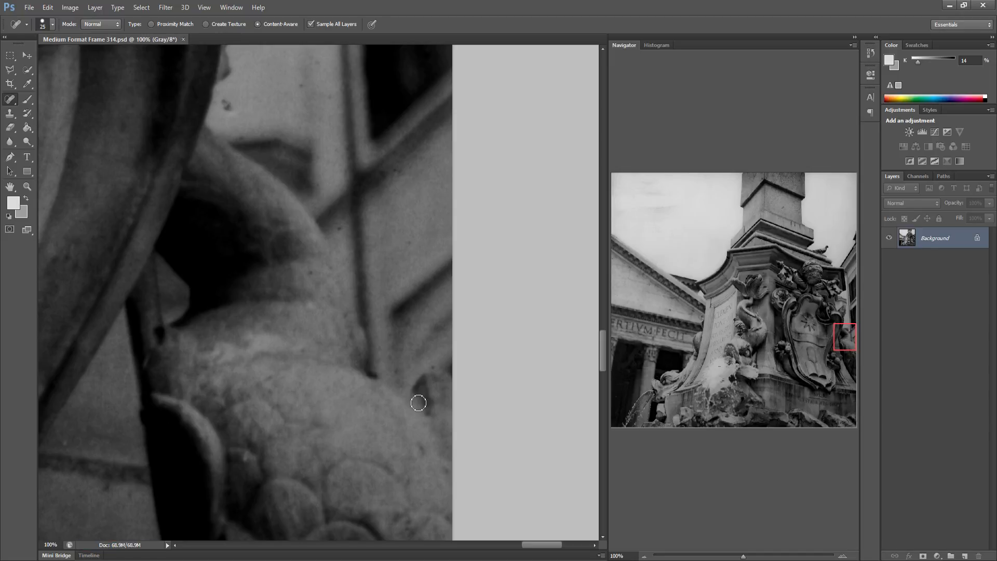
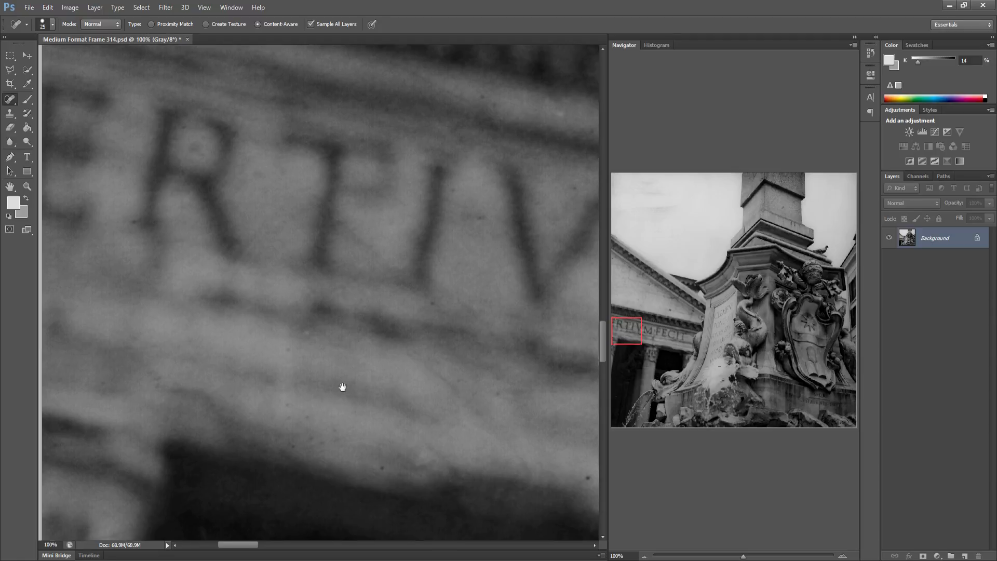
# Heal the specks on the ledge and its dark lower edge beneath the frieze letters R through M
pyautogui.click(313, 309)
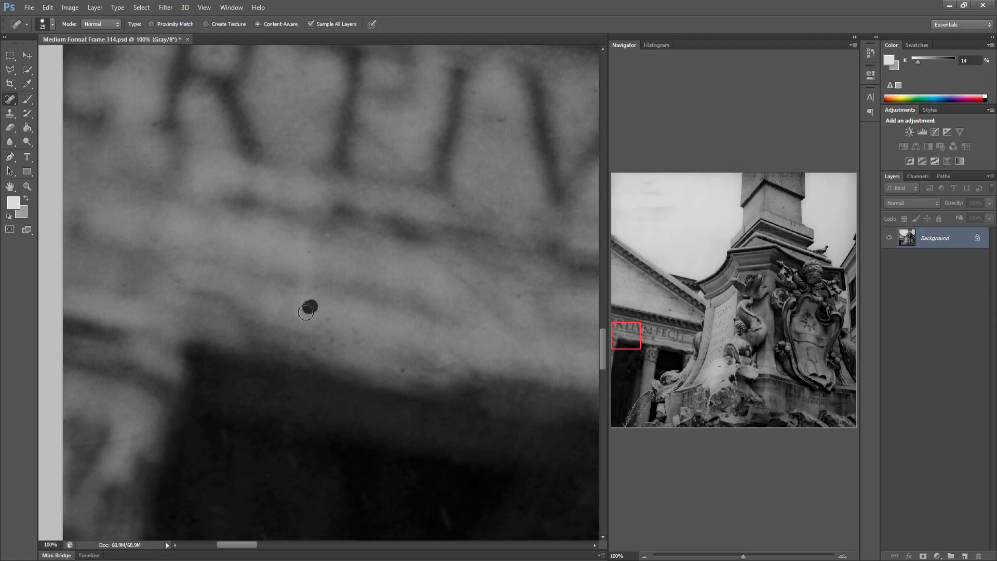
pyautogui.click(326, 319)
pyautogui.click(406, 366)
pyautogui.moveTo(490, 291)
pyautogui.mouseDown()
pyautogui.moveTo(340, 296)
pyautogui.moveTo(195, 265)
pyautogui.mouseUp()
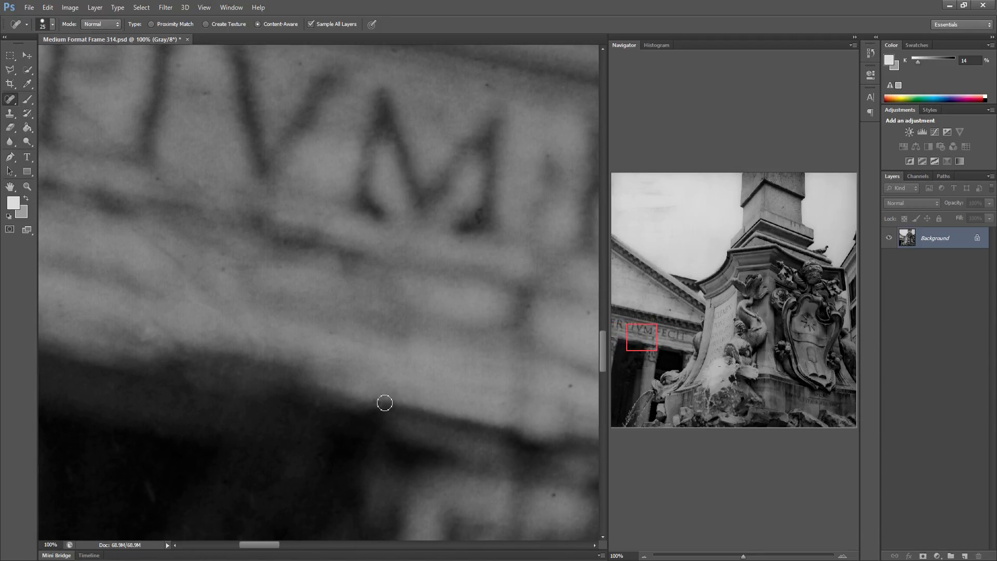
pyautogui.click(381, 402)
# Heal the specks on the light ledge beneath the letters F and E of the frieze inscription
pyautogui.moveTo(468, 379); pyautogui.dragTo(313, 349)
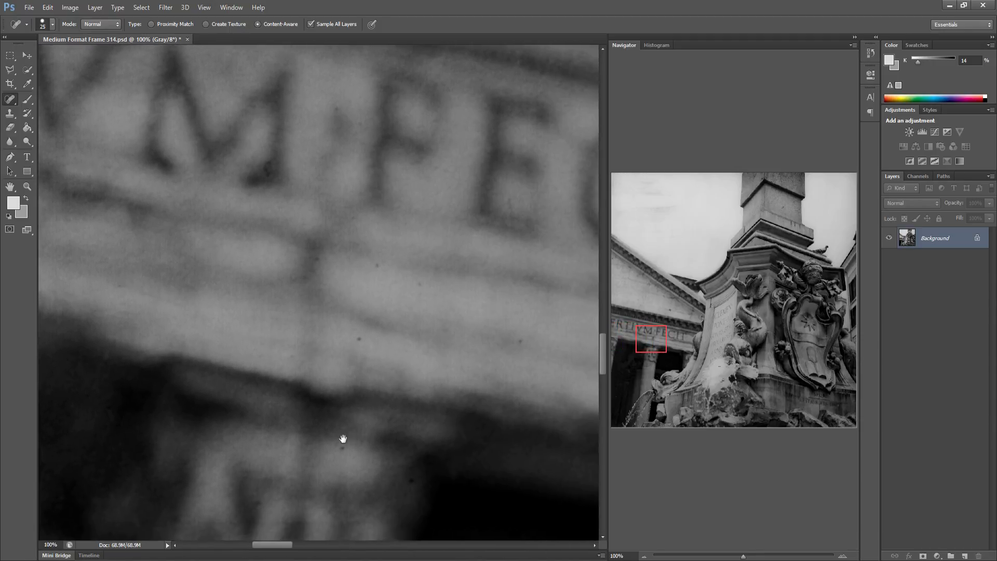
pyautogui.moveTo(343, 438); pyautogui.dragTo(338, 437)
pyautogui.click(355, 338)
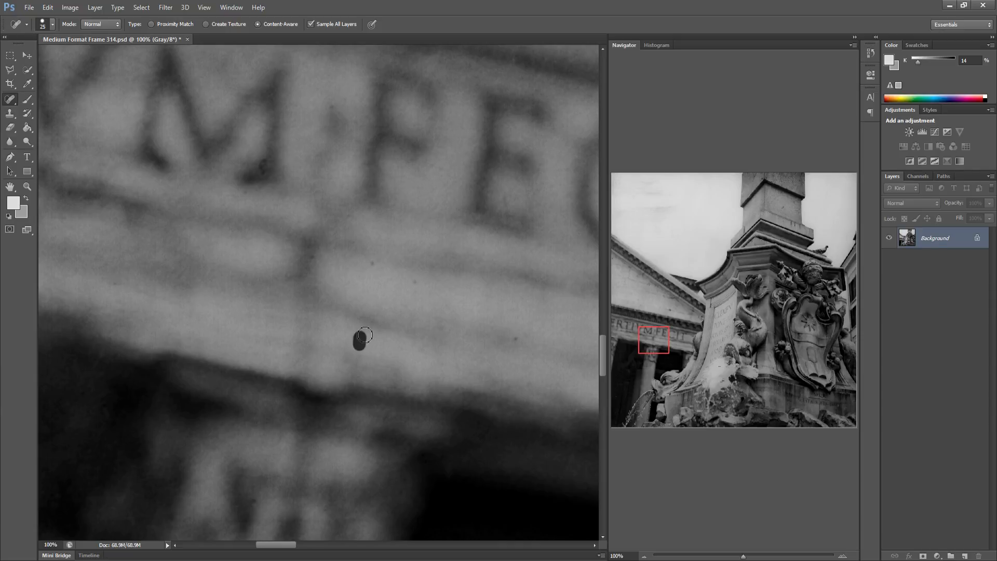
pyautogui.click(415, 283)
pyautogui.click(372, 264)
pyautogui.click(508, 339)
# Heal the cluster of dark specks on the ledge beneath the letters C, I and T of the frieze inscription
pyautogui.moveTo(473, 304); pyautogui.dragTo(275, 292)
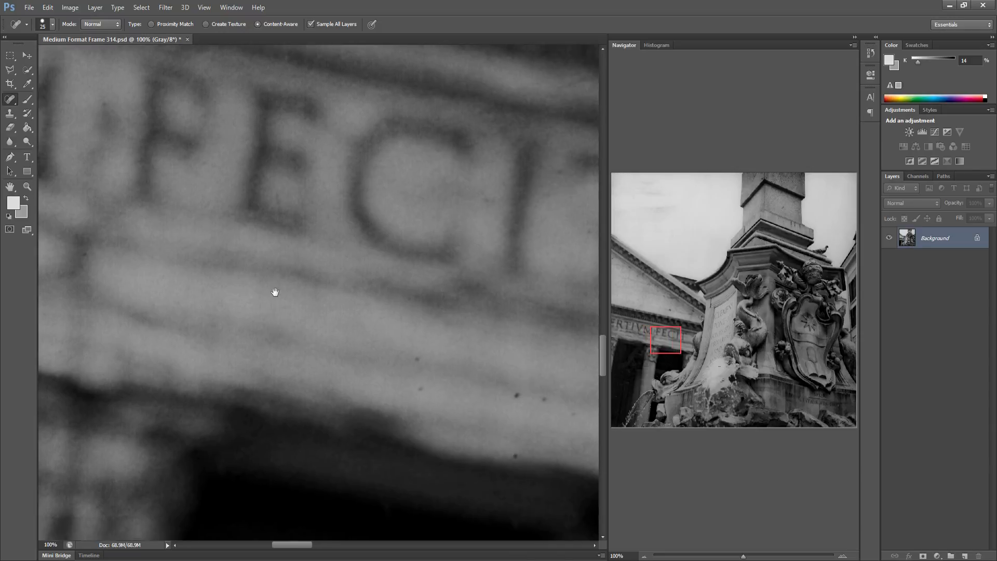
pyautogui.moveTo(395, 291); pyautogui.dragTo(328, 289)
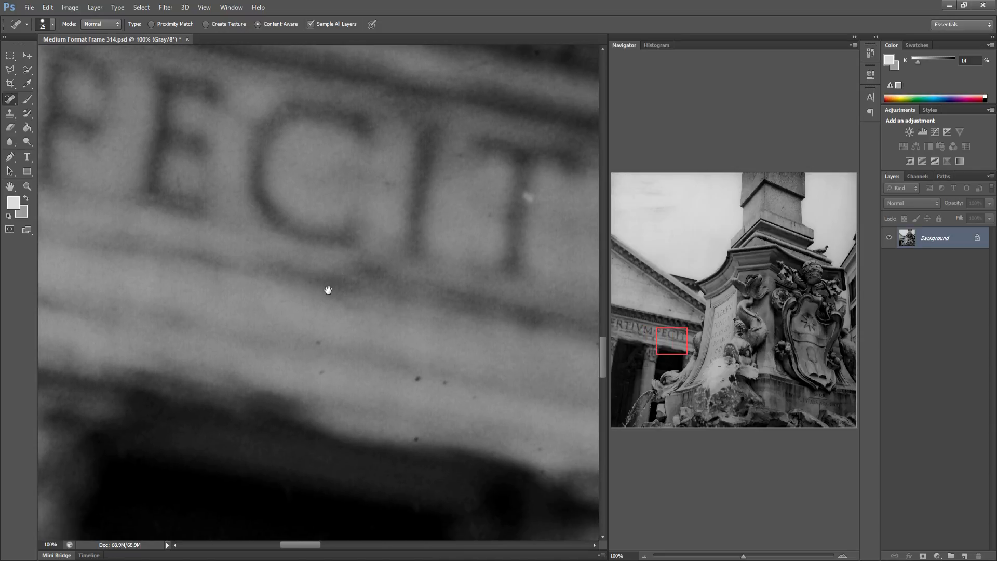
pyautogui.click(321, 372)
pyautogui.moveTo(411, 378); pyautogui.dragTo(424, 379)
pyautogui.moveTo(433, 381); pyautogui.dragTo(459, 383)
pyautogui.click(473, 401)
pyautogui.click(418, 441)
pyautogui.click(540, 467)
pyautogui.click(536, 444)
# Heal the short dark hair beside the scaly carving and the specks on and around the carving
pyautogui.moveTo(543, 403)
pyautogui.mouseDown()
pyautogui.moveTo(358, 383)
pyautogui.moveTo(291, 269)
pyautogui.moveTo(167, 194)
pyautogui.moveTo(263, 202)
pyautogui.mouseUp()
pyautogui.moveTo(151, 137); pyautogui.dragTo(144, 138)
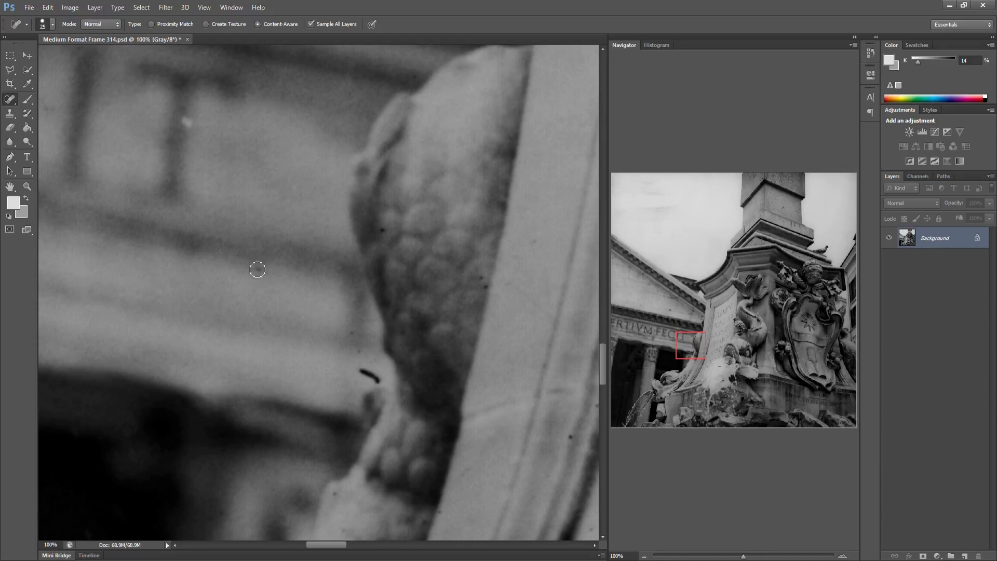
pyautogui.moveTo(355, 372); pyautogui.dragTo(389, 392)
pyautogui.moveTo(348, 347); pyautogui.dragTo(345, 334)
pyautogui.click(404, 328)
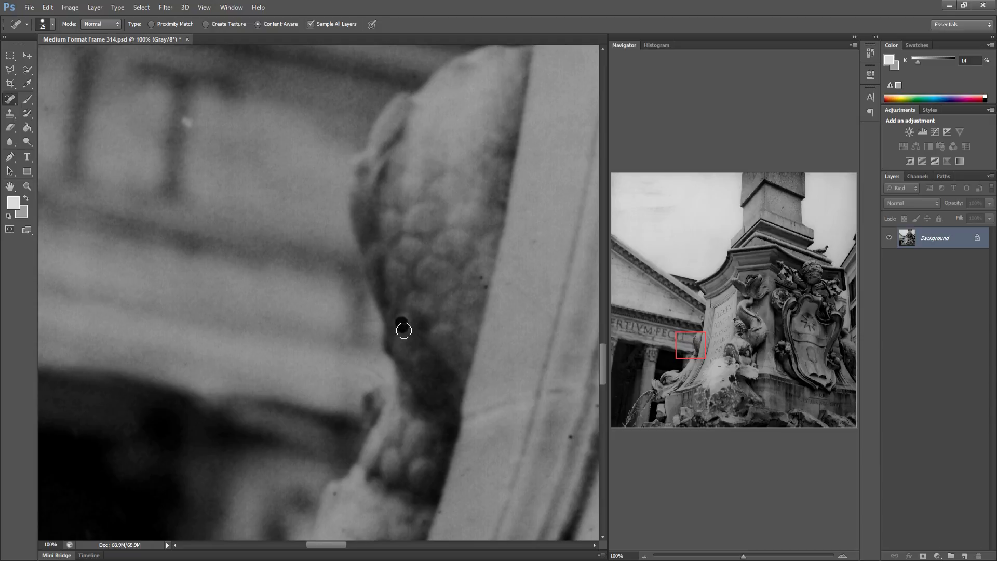
# Heal the specks on the pale stone below the scaly carving and on the pedestal's vertical moulding
pyautogui.moveTo(507, 347); pyautogui.dragTo(450, 331)
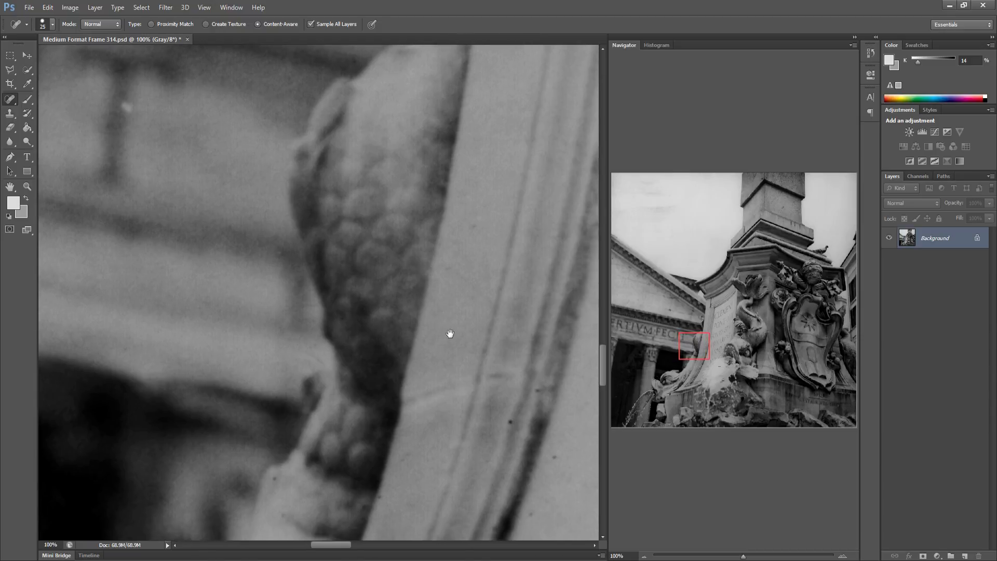
pyautogui.click(274, 481)
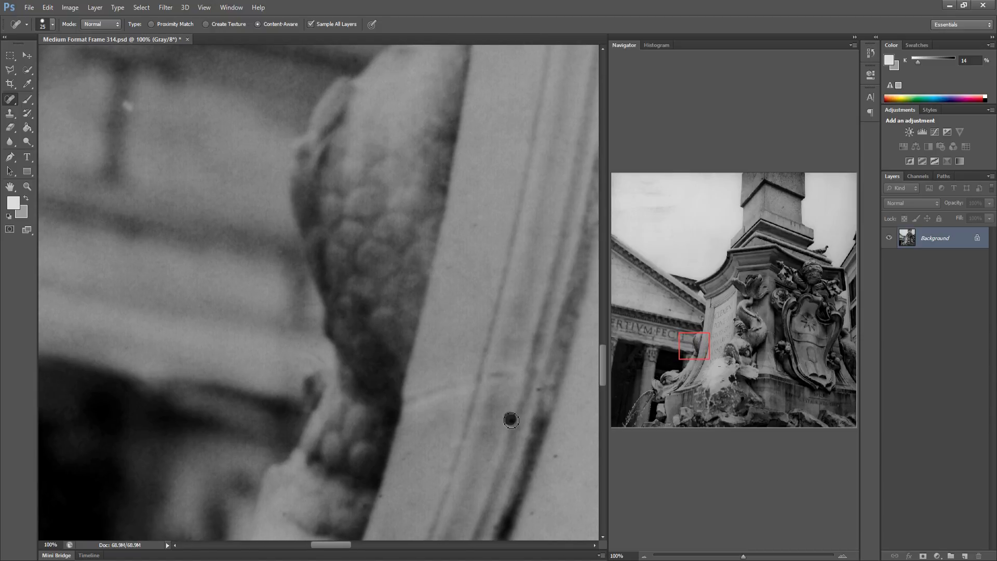
pyautogui.click(511, 420)
pyautogui.click(538, 396)
# Heal the dark specks above the word ANNO on the pedestal's inscription panel
pyautogui.moveTo(543, 444); pyautogui.dragTo(316, 414)
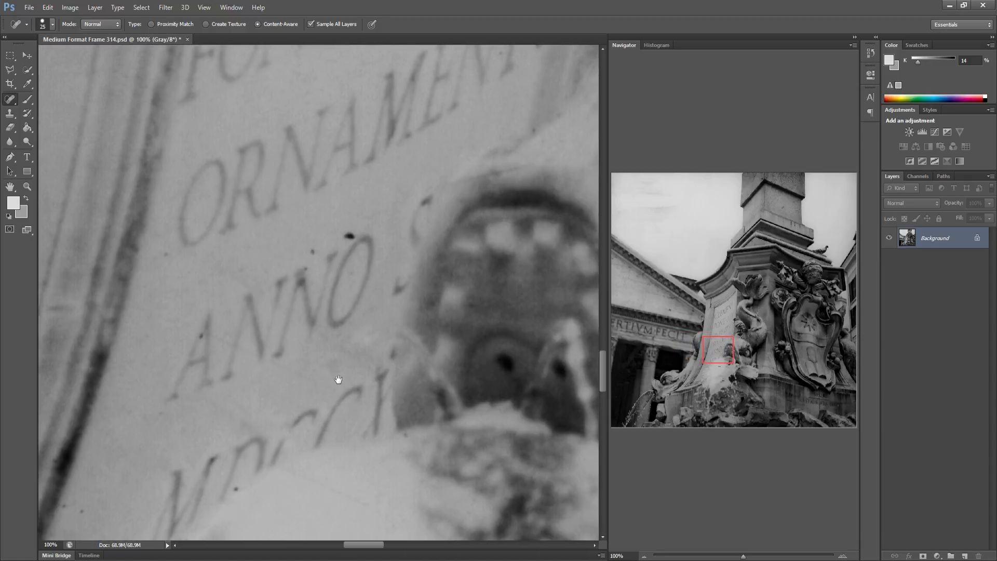
pyautogui.moveTo(338, 380); pyautogui.dragTo(325, 377)
pyautogui.click(297, 245)
pyautogui.click(335, 232)
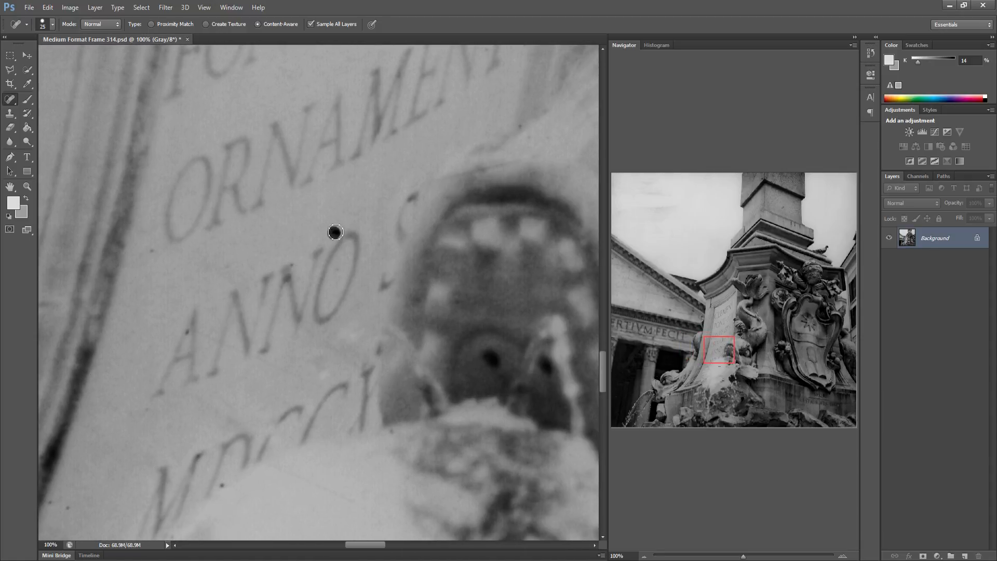
pyautogui.click(370, 225)
# Heal the specks on the carved fish head between its open mouth and its eye
pyautogui.moveTo(434, 276); pyautogui.dragTo(281, 270)
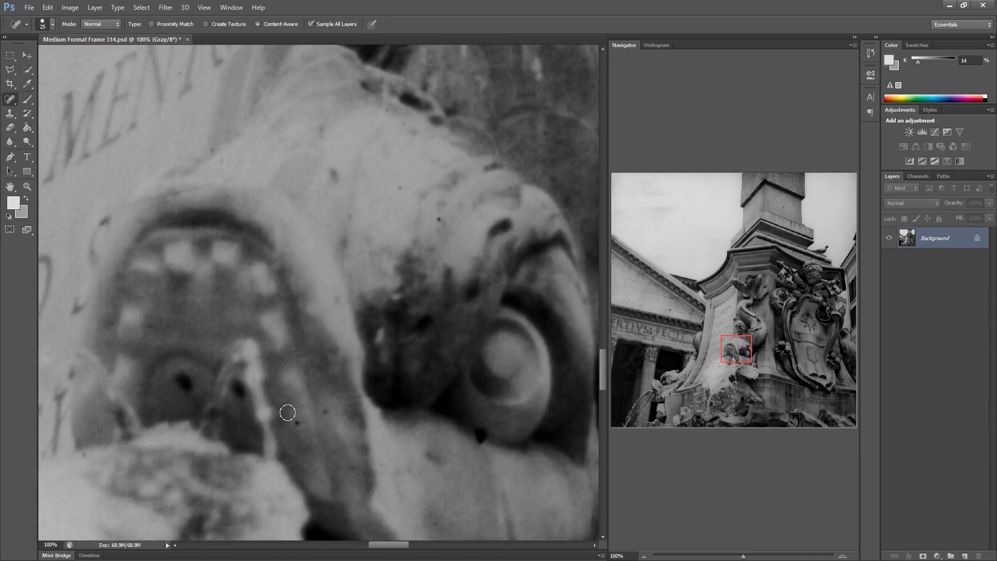
pyautogui.click(349, 467)
pyautogui.click(349, 219)
pyautogui.click(437, 220)
# Heal the specks on the pedestal wall beside the fish head and the small hair next to the carved fruit
pyautogui.moveTo(393, 198); pyautogui.dragTo(234, 200)
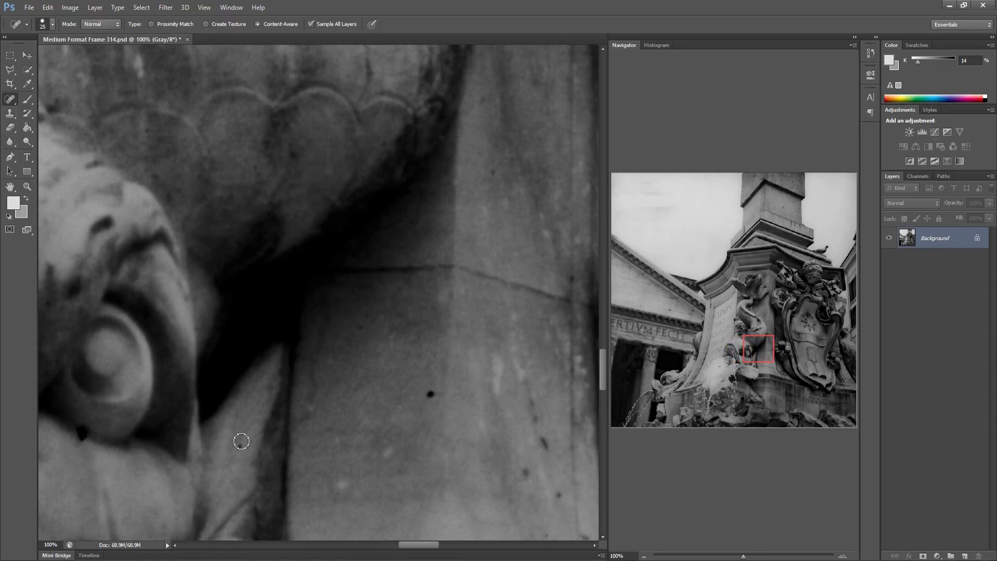
pyautogui.click(241, 442)
pyautogui.click(425, 395)
pyautogui.click(364, 329)
pyautogui.moveTo(501, 329)
pyautogui.mouseDown()
pyautogui.moveTo(303, 318)
pyautogui.moveTo(258, 295)
pyautogui.mouseUp()
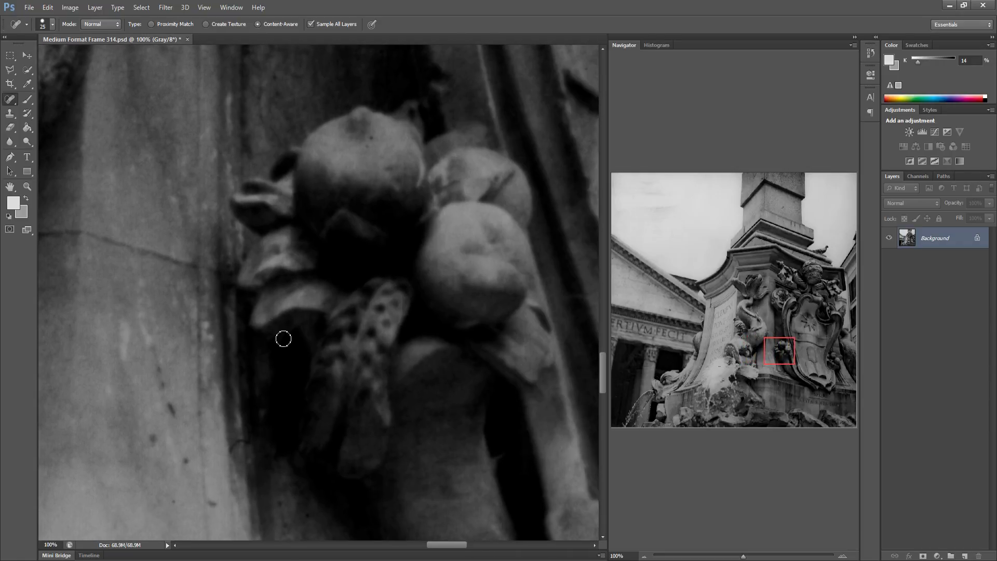
pyautogui.moveTo(237, 444); pyautogui.dragTo(254, 447)
# Heal the specks on the shield's rim and on the rounded relief shapes in its lower part
pyautogui.moveTo(388, 422)
pyautogui.mouseDown()
pyautogui.moveTo(270, 369)
pyautogui.moveTo(201, 374)
pyautogui.mouseUp()
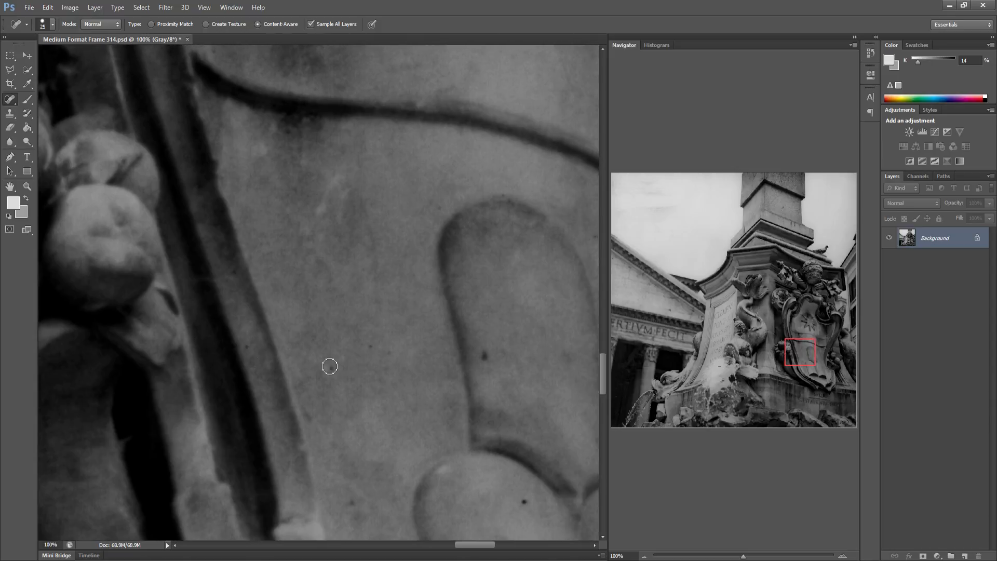
pyautogui.click(248, 349)
pyautogui.click(483, 357)
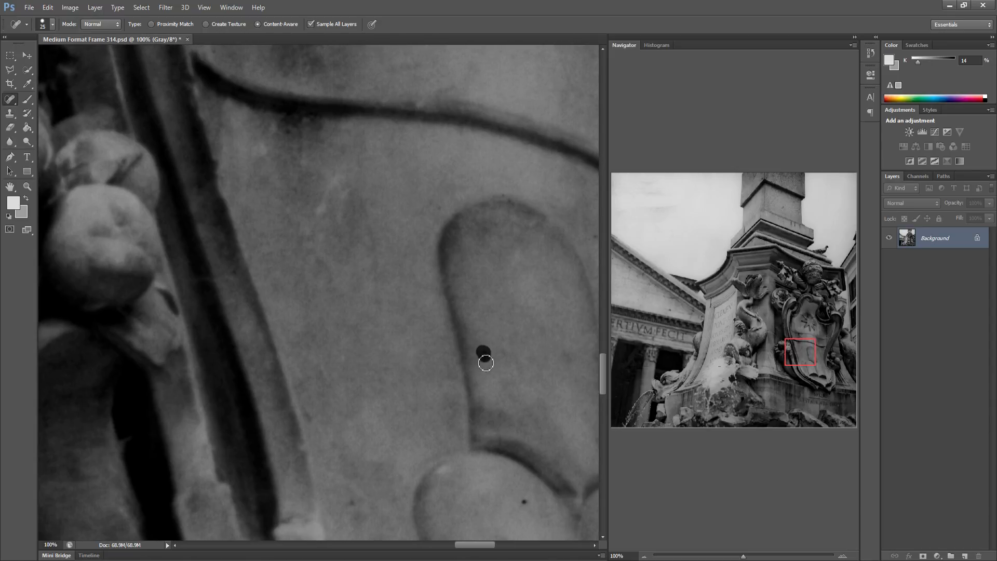
pyautogui.click(525, 503)
# Heal the specks on the wall strip between the shield's outer rim and the scaly carved figure, above the carved fruit
pyautogui.moveTo(429, 482)
pyautogui.mouseDown()
pyautogui.moveTo(394, 447)
pyautogui.moveTo(240, 400)
pyautogui.mouseUp()
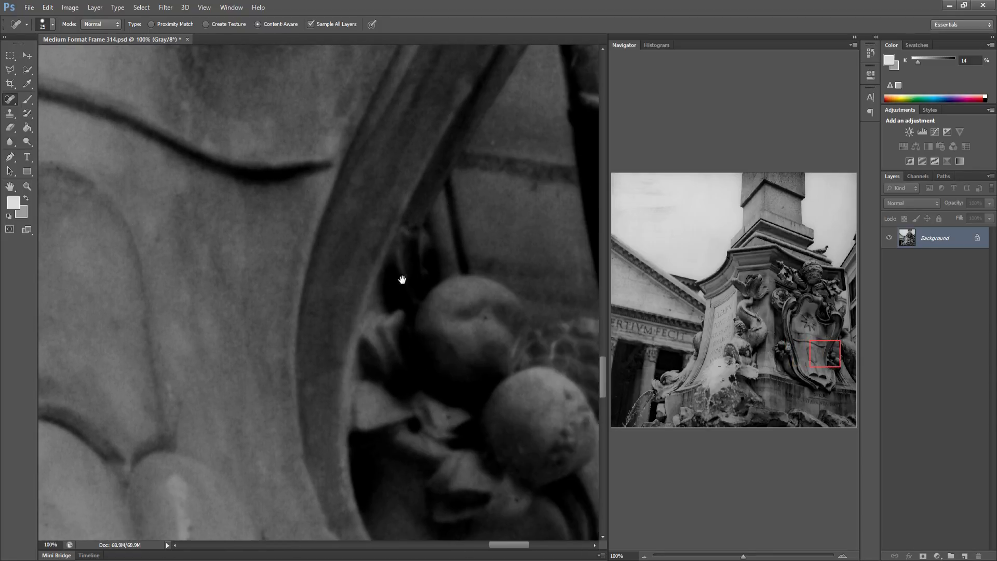
pyautogui.moveTo(403, 278); pyautogui.dragTo(218, 282)
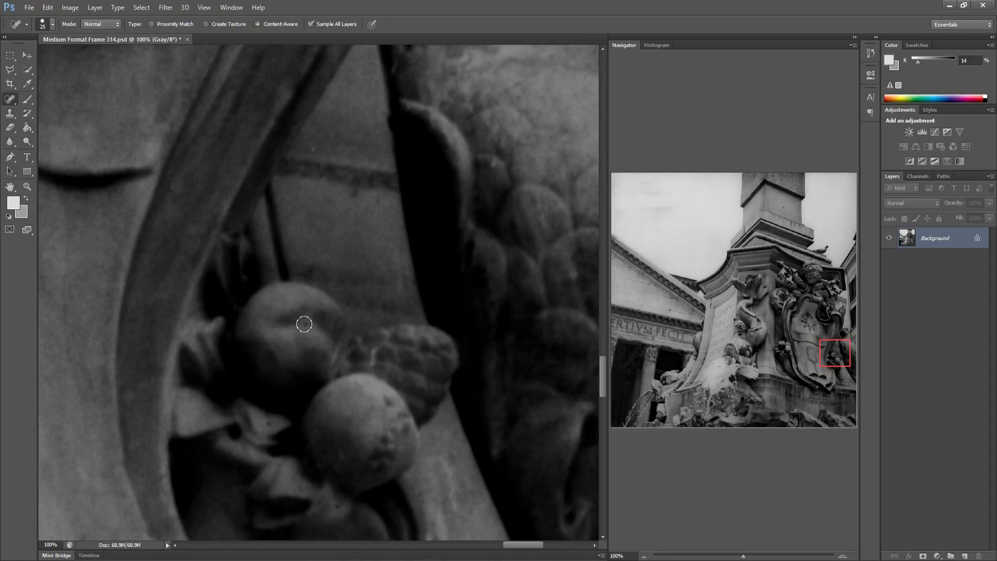
pyautogui.click(378, 200)
pyautogui.click(356, 196)
pyautogui.click(392, 201)
# Heal the specks and faint scratches across the lower part of the blurred background column and its shaded edge
pyautogui.moveTo(414, 238); pyautogui.dragTo(329, 232)
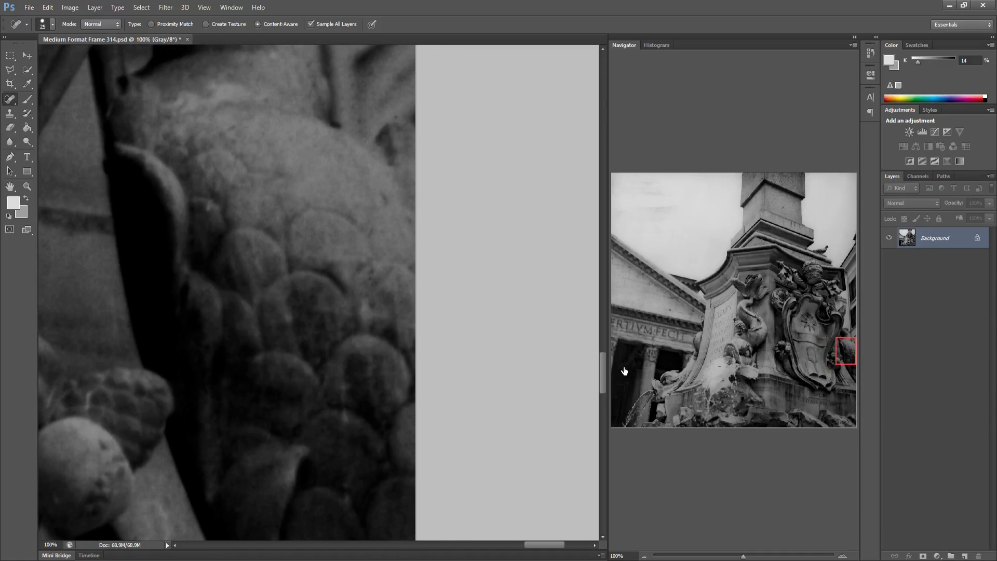
pyautogui.moveTo(624, 371); pyautogui.dragTo(611, 365)
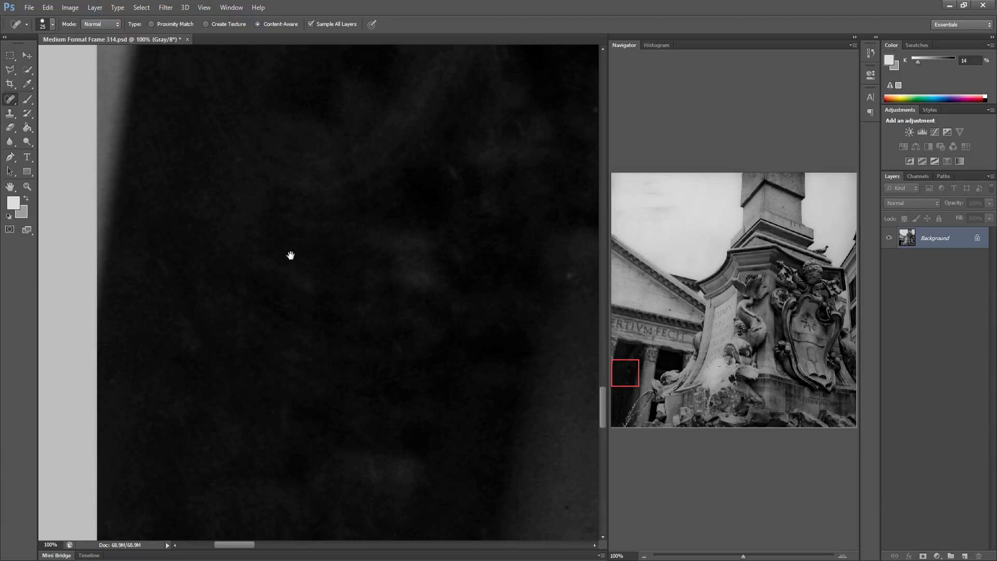
pyautogui.moveTo(290, 253); pyautogui.dragTo(125, 274)
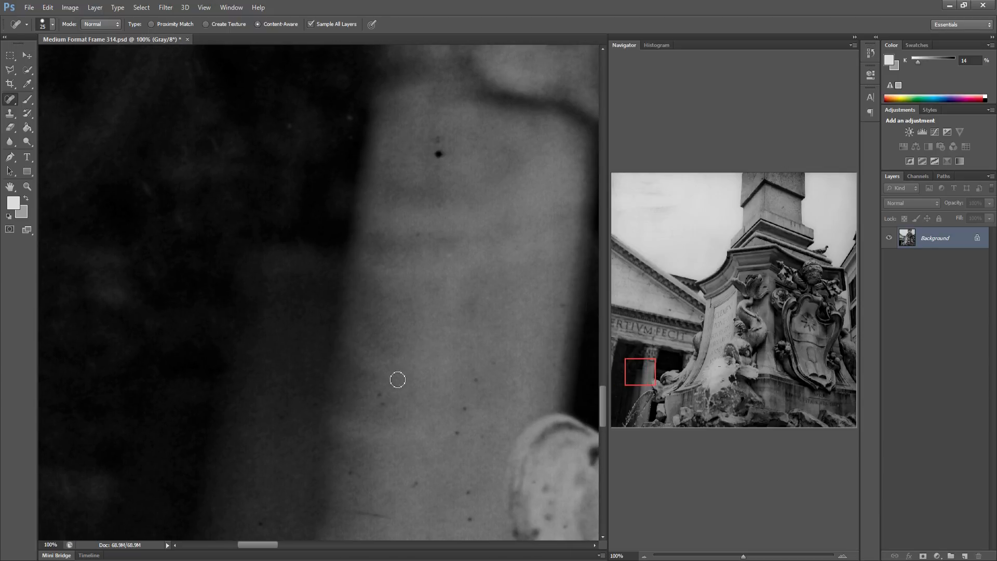
pyautogui.moveTo(379, 393); pyautogui.dragTo(381, 408)
pyautogui.click(350, 472)
pyautogui.click(416, 483)
pyautogui.moveTo(274, 520); pyautogui.dragTo(234, 517)
pyautogui.click(209, 519)
pyautogui.moveTo(345, 516); pyautogui.dragTo(394, 517)
pyautogui.click(470, 519)
# Heal the specks on the column above the pale carving, the large dark spot near its top, and the marks below it
pyautogui.moveTo(449, 428); pyautogui.dragTo(459, 415)
pyautogui.click(462, 434)
pyautogui.click(477, 435)
pyautogui.click(470, 407)
pyautogui.click(464, 399)
pyautogui.click(475, 381)
pyautogui.moveTo(440, 139); pyautogui.dragTo(439, 155)
pyautogui.moveTo(404, 227); pyautogui.dragTo(423, 224)
pyautogui.click(432, 230)
# Heal the dark specks on the pale carved creature and on the scaly stonework and sloping ledge behind it
pyautogui.moveTo(478, 329); pyautogui.dragTo(366, 307)
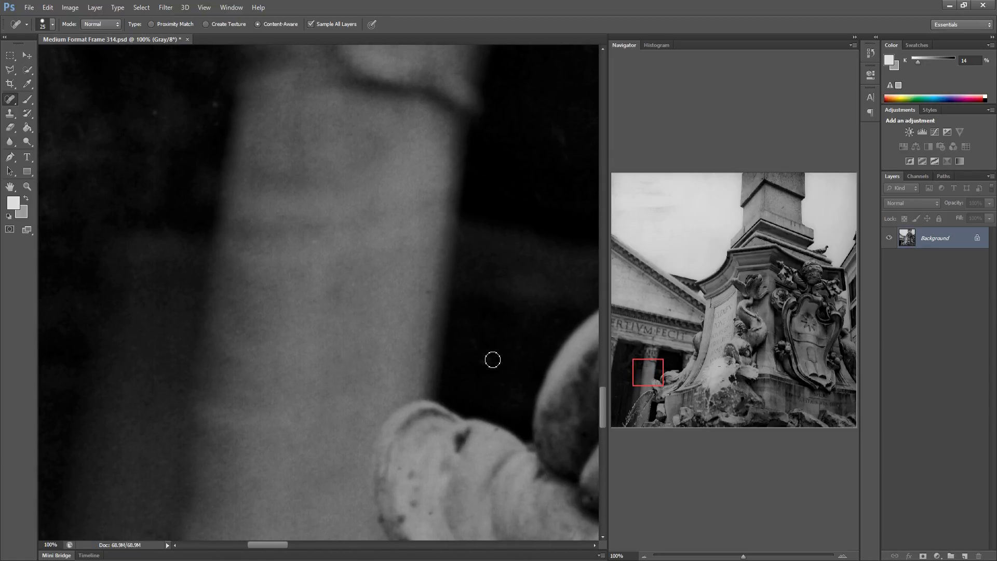
pyautogui.click(429, 514)
pyautogui.moveTo(460, 416)
pyautogui.mouseDown()
pyautogui.moveTo(454, 407)
pyautogui.moveTo(321, 407)
pyautogui.moveTo(263, 374)
pyautogui.mouseUp()
pyautogui.moveTo(364, 376); pyautogui.dragTo(318, 372)
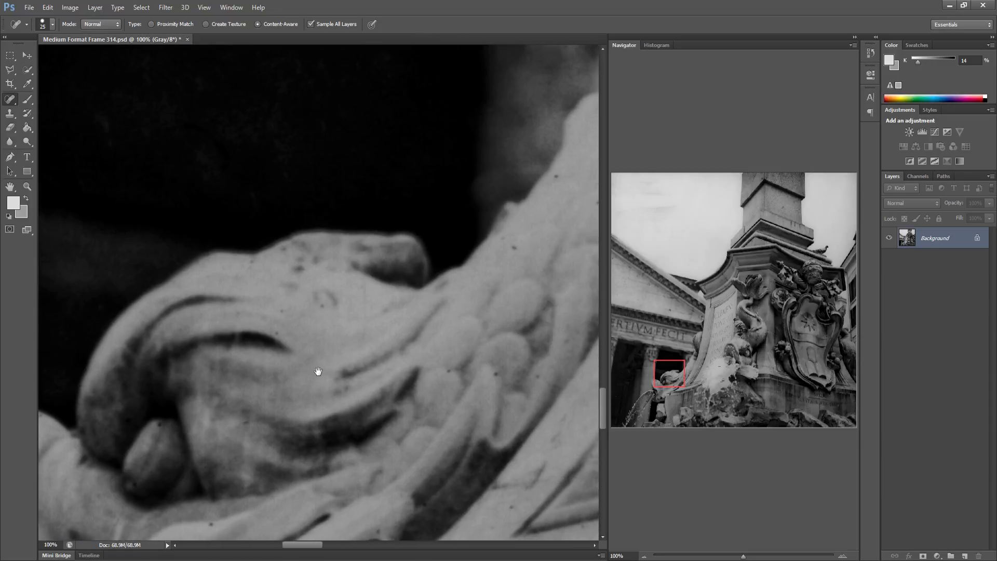
pyautogui.moveTo(405, 363); pyautogui.dragTo(348, 344)
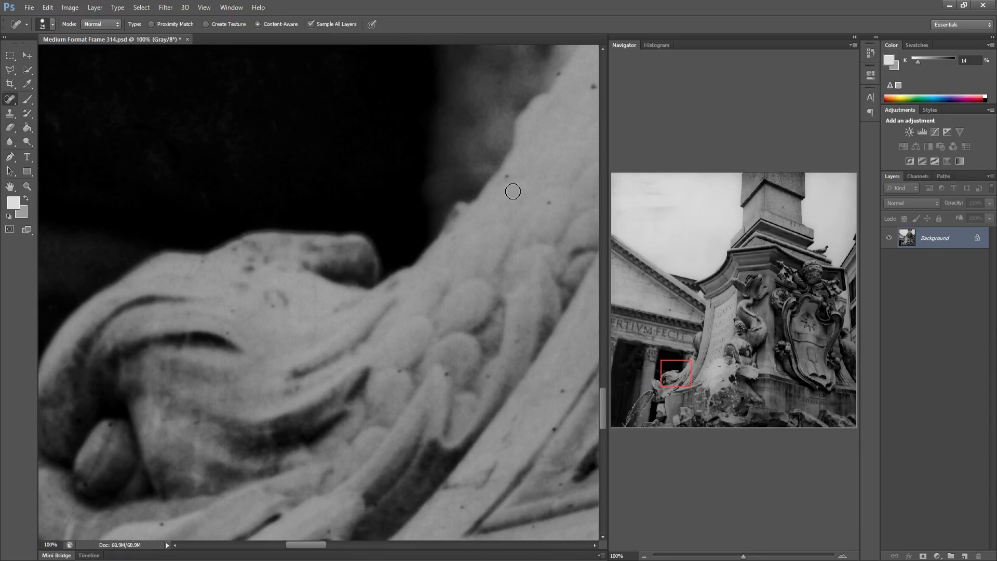
pyautogui.click(507, 178)
pyautogui.click(546, 201)
pyautogui.click(553, 429)
pyautogui.click(448, 377)
pyautogui.click(482, 380)
pyautogui.moveTo(444, 480)
pyautogui.mouseDown()
pyautogui.moveTo(486, 479)
pyautogui.moveTo(503, 439)
pyautogui.mouseUp()
# Heal the dark specks on the upper part of the pale stone slope beside the grooved moulding
pyautogui.moveTo(495, 348); pyautogui.dragTo(304, 383)
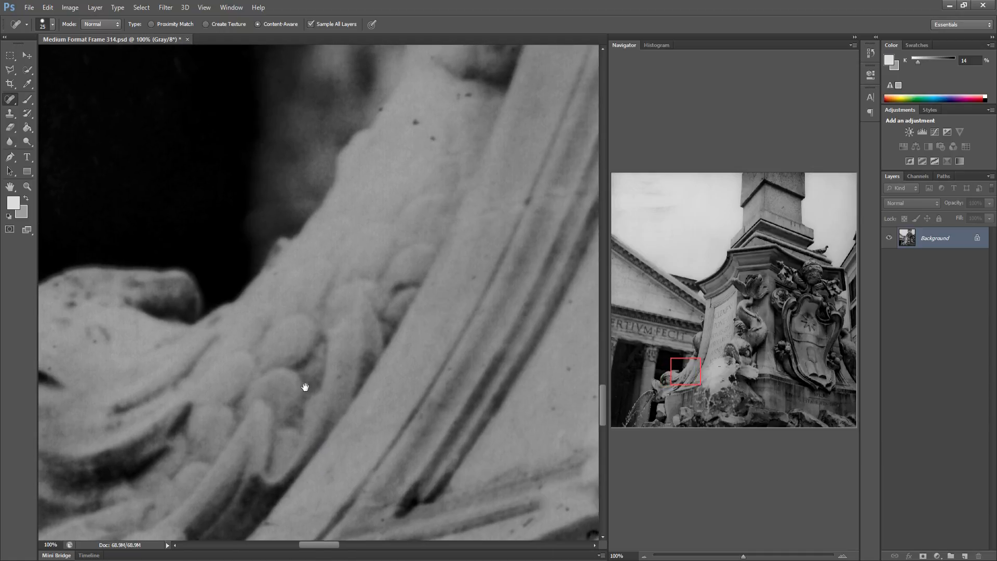
pyautogui.click(393, 127)
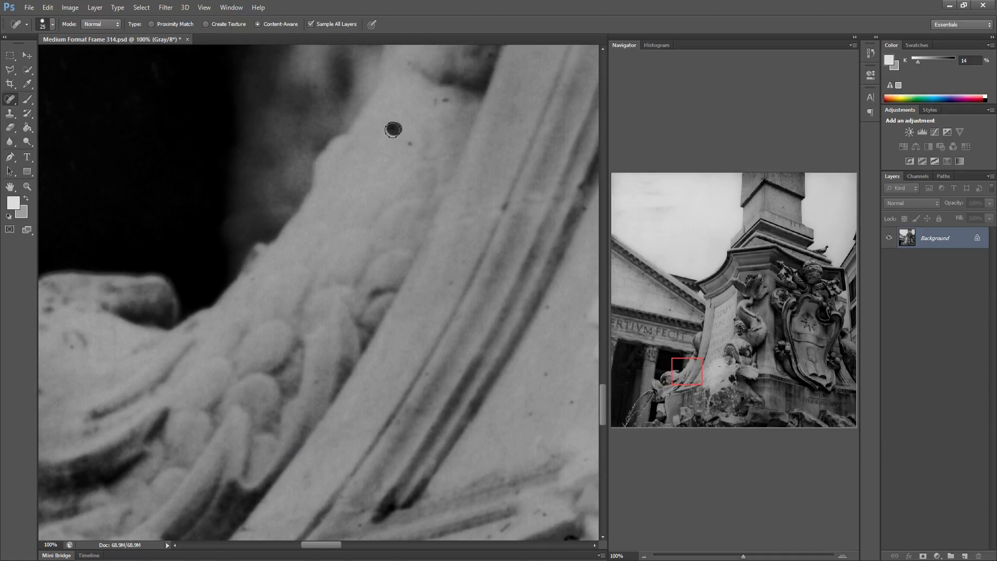
pyautogui.click(407, 144)
pyautogui.click(445, 100)
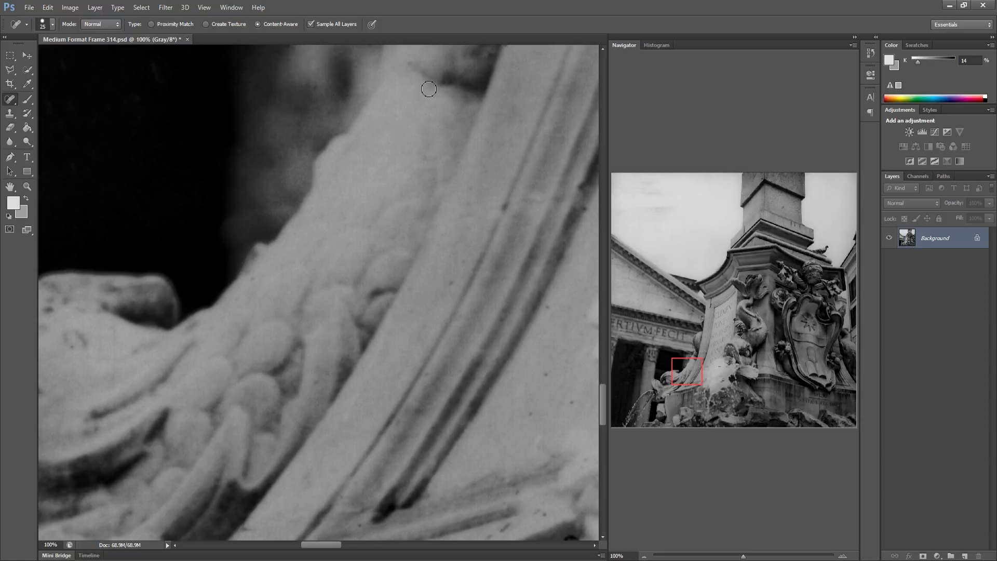
pyautogui.click(407, 60)
# Heal the small specks on the smooth stone between the grooved moulding and the pale feathery streaks
pyautogui.moveTo(441, 251); pyautogui.dragTo(345, 256)
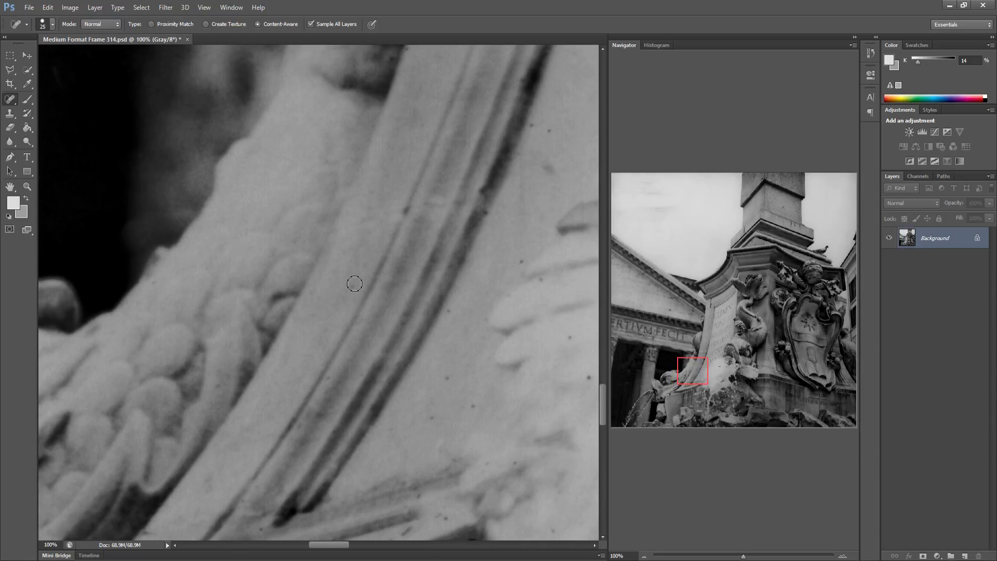
pyautogui.click(453, 316)
pyautogui.click(452, 374)
pyautogui.click(472, 408)
pyautogui.click(447, 527)
pyautogui.click(441, 517)
# Heal the specks around the feathery streaks and on the bright area below and beside them
pyautogui.moveTo(469, 465); pyautogui.dragTo(363, 452)
pyautogui.click(412, 456)
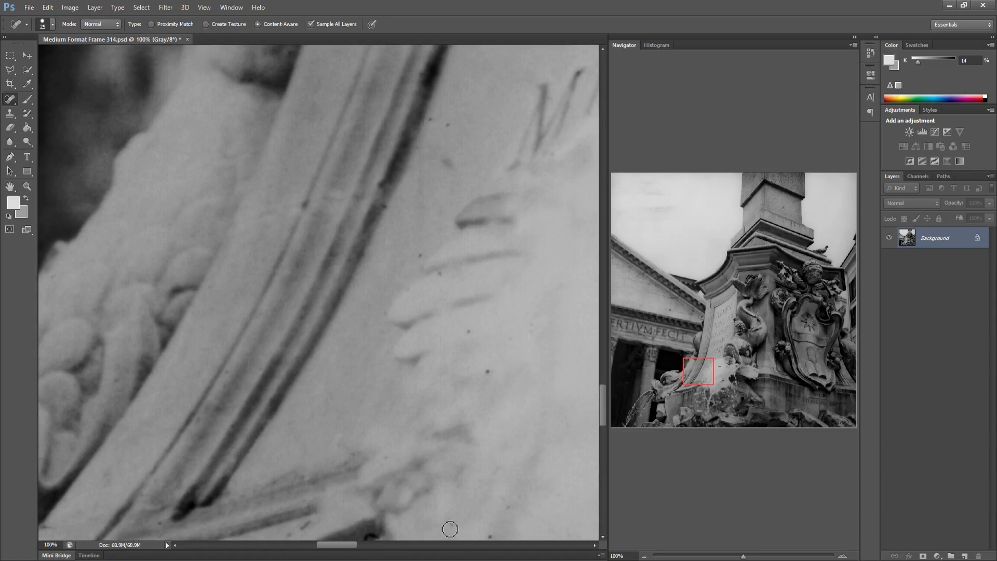
pyautogui.click(504, 510)
pyautogui.click(490, 535)
pyautogui.click(486, 372)
pyautogui.click(471, 336)
pyautogui.click(457, 319)
pyautogui.click(416, 254)
pyautogui.click(434, 271)
pyautogui.click(447, 124)
# Heal the short dark horizontal hair and the surrounding specks on the bright area beside the feathery streaks
pyautogui.moveTo(436, 289); pyautogui.dragTo(256, 278)
pyautogui.moveTo(407, 279); pyautogui.dragTo(319, 277)
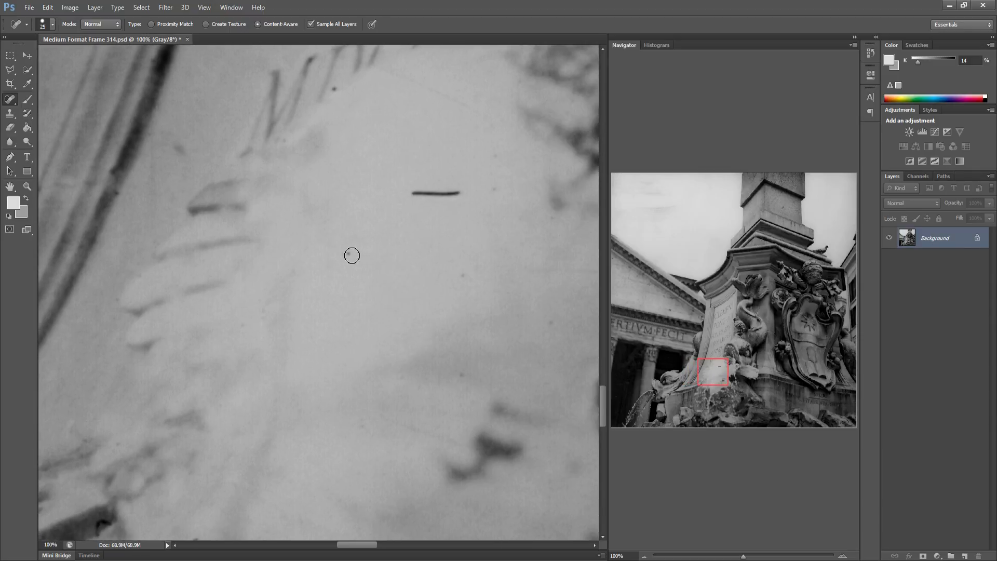
pyautogui.click(351, 256)
pyautogui.moveTo(409, 193)
pyautogui.mouseDown()
pyautogui.moveTo(475, 193)
pyautogui.moveTo(495, 176)
pyautogui.moveTo(496, 157)
pyautogui.mouseUp()
pyautogui.click(466, 270)
pyautogui.click(333, 89)
# Heal the two small specks on the bright area above the large dark patch in the water spray
pyautogui.moveTo(487, 383); pyautogui.dragTo(361, 340)
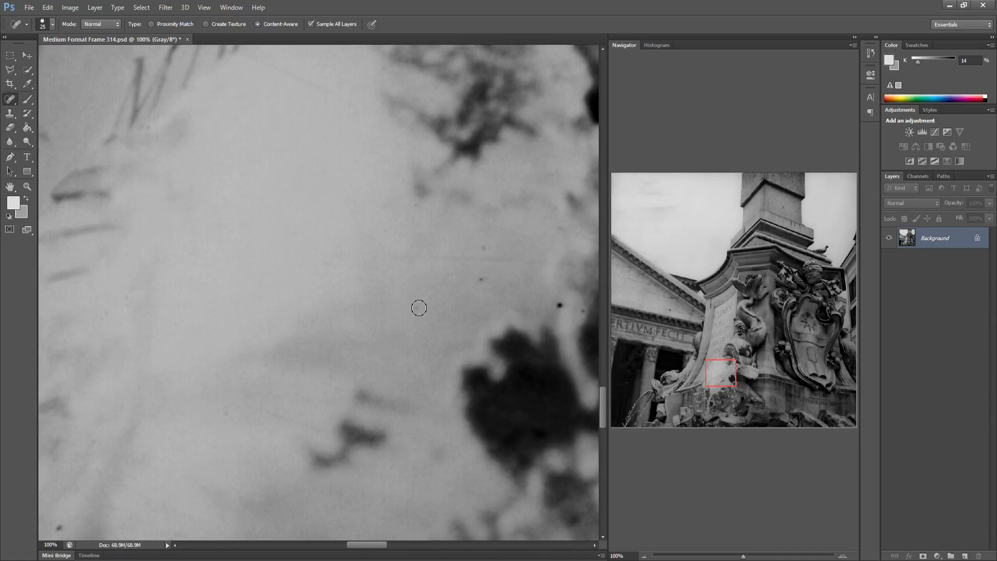
pyautogui.click(481, 278)
pyautogui.click(483, 247)
pyautogui.moveTo(485, 272); pyautogui.dragTo(220, 275)
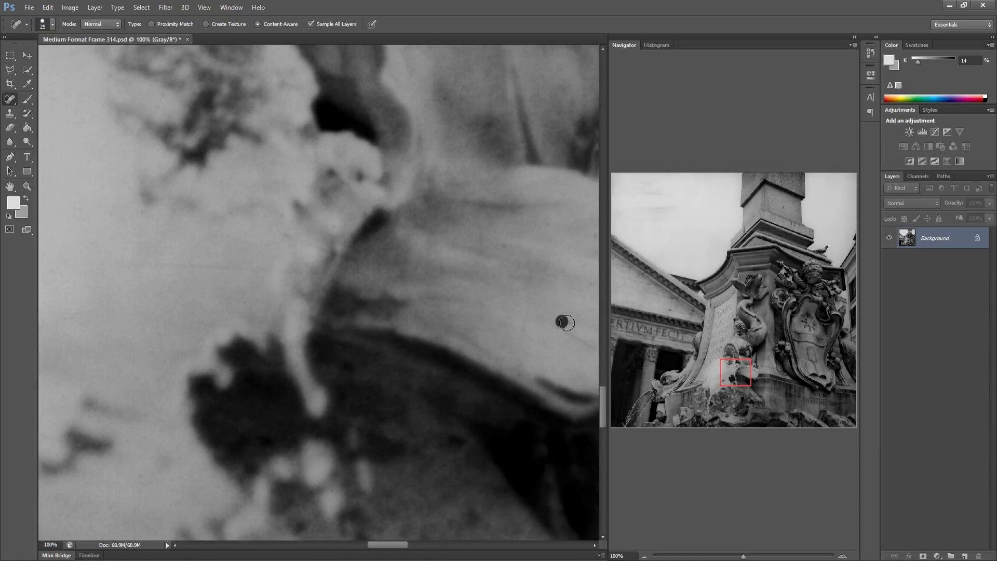
# Spot-heal the dust speck on the pale stone wall above the pedestal ledge, right of the pale carved drapery
pyautogui.moveTo(496, 343)
pyautogui.mouseDown()
pyautogui.moveTo(347, 289)
pyautogui.moveTo(285, 285)
pyautogui.mouseUp()
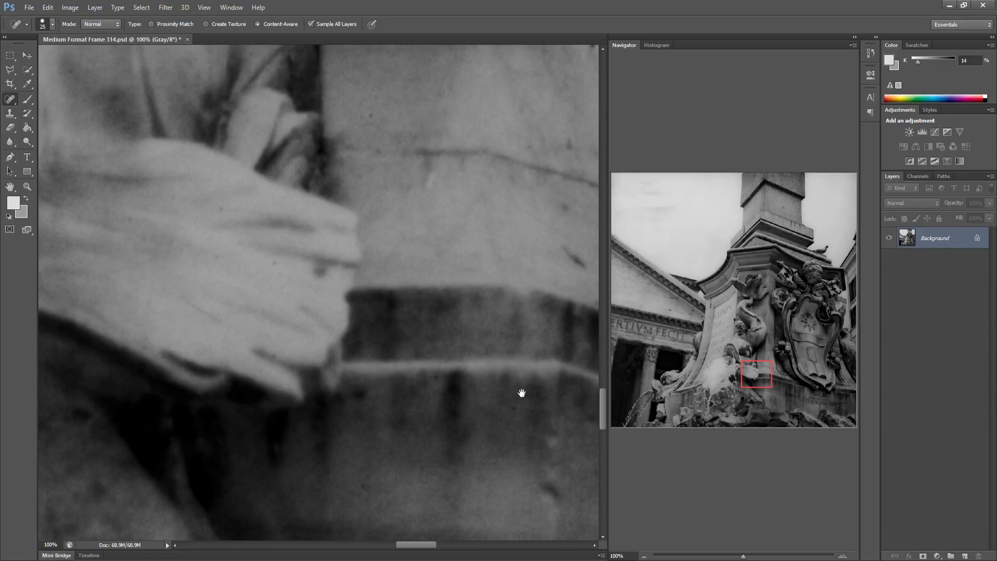
pyautogui.moveTo(521, 394); pyautogui.dragTo(372, 261)
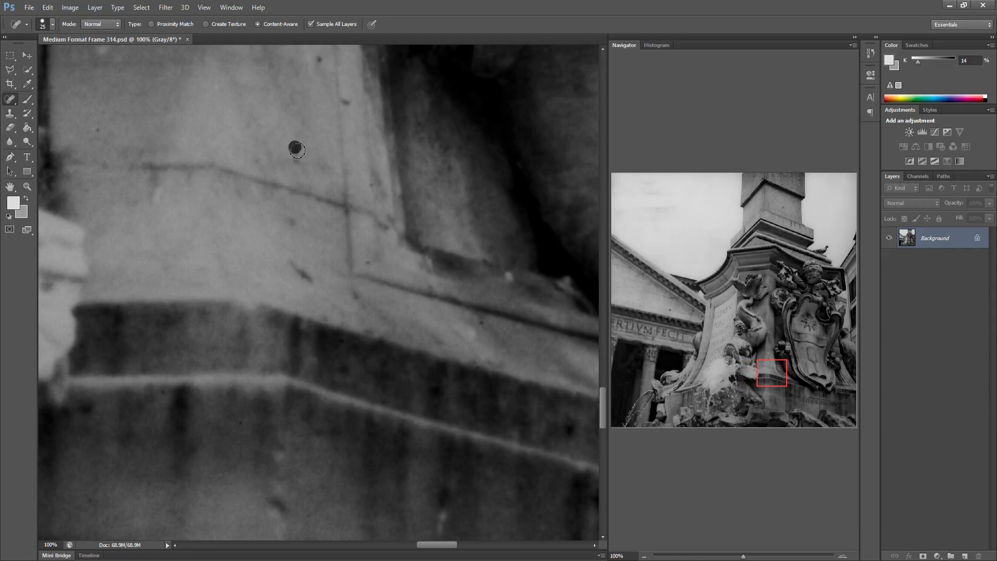
pyautogui.click(297, 149)
# Heal the dust specks on the lower end of the carved shield, around its rounded flutes and pitted tip
pyautogui.moveTo(407, 356)
pyautogui.mouseDown()
pyautogui.moveTo(280, 347)
pyautogui.moveTo(289, 327)
pyautogui.moveTo(245, 300)
pyautogui.moveTo(217, 308)
pyautogui.mouseUp()
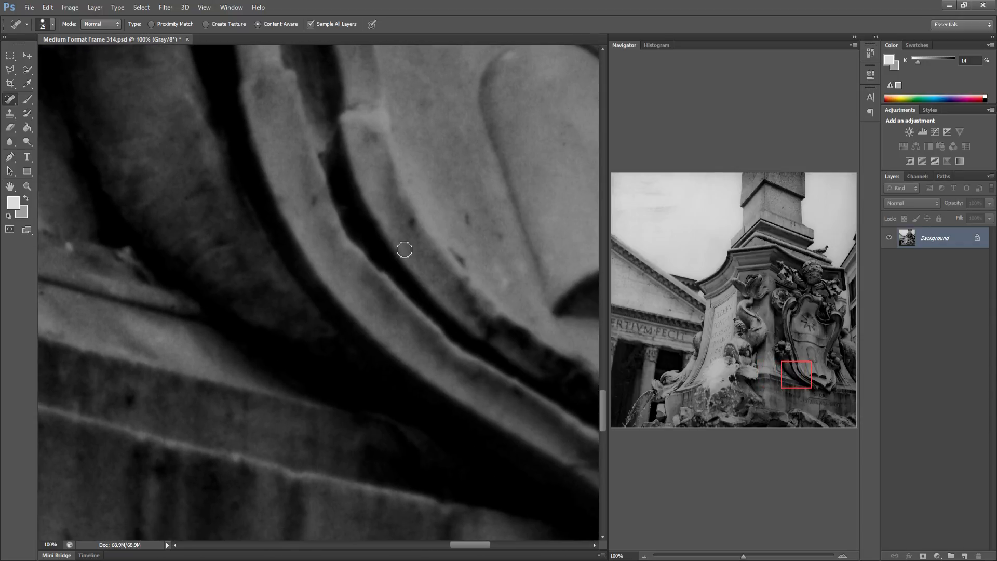
pyautogui.click(496, 229)
pyautogui.moveTo(445, 229)
pyautogui.mouseDown()
pyautogui.moveTo(325, 211)
pyautogui.moveTo(284, 222)
pyautogui.mouseUp()
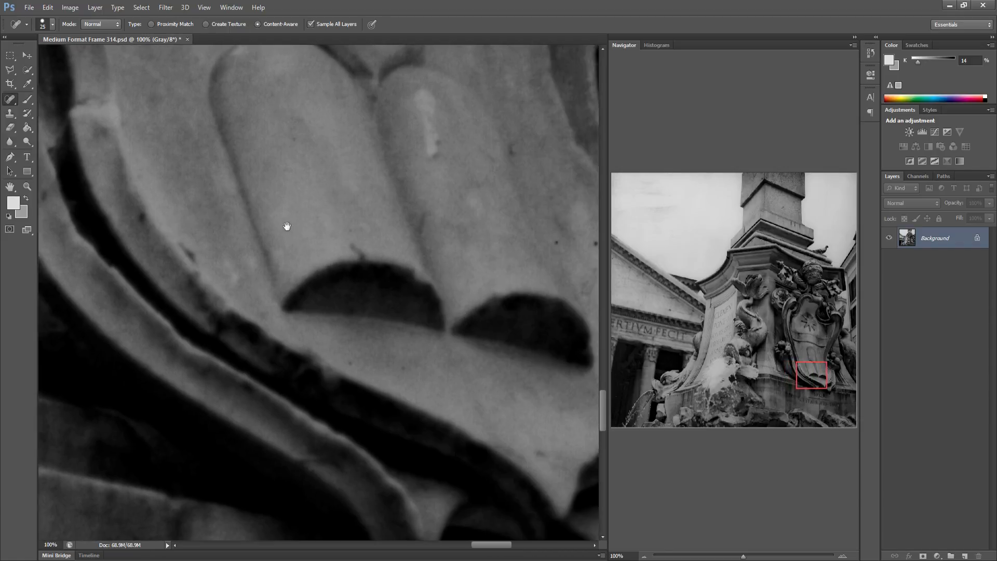
pyautogui.moveTo(394, 270); pyautogui.dragTo(368, 270)
pyautogui.click(460, 251)
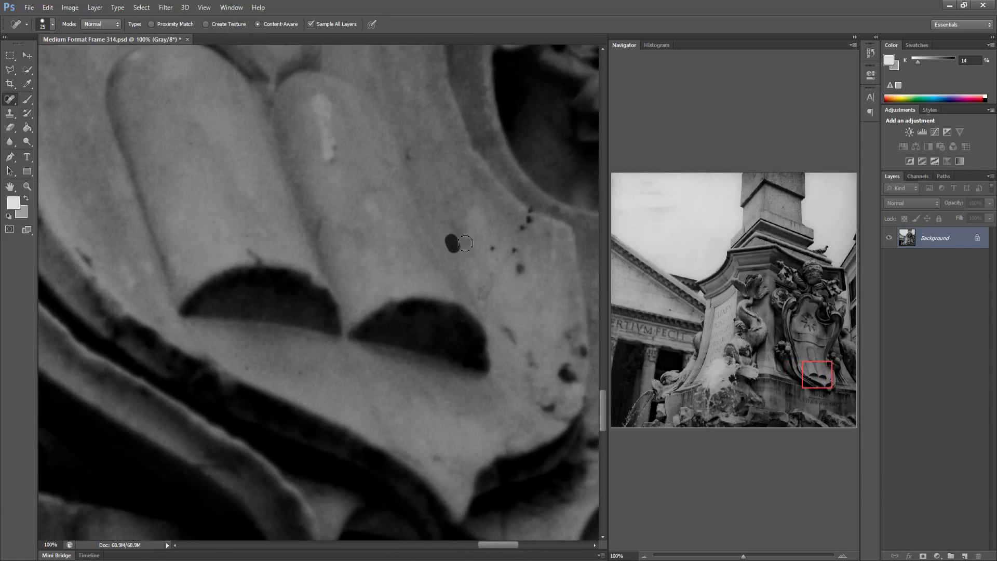
pyautogui.click(497, 245)
pyautogui.click(510, 249)
pyautogui.moveTo(525, 230)
pyautogui.mouseDown()
pyautogui.moveTo(522, 215)
pyautogui.moveTo(410, 251)
pyautogui.moveTo(343, 245)
pyautogui.mouseUp()
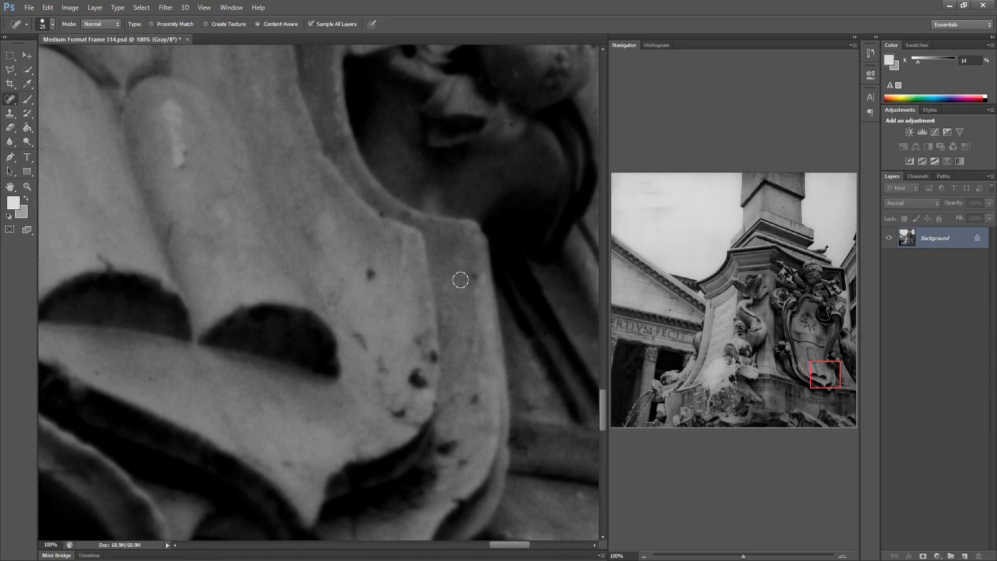
pyautogui.moveTo(460, 280); pyautogui.dragTo(244, 270)
pyautogui.moveTo(493, 270); pyautogui.dragTo(325, 269)
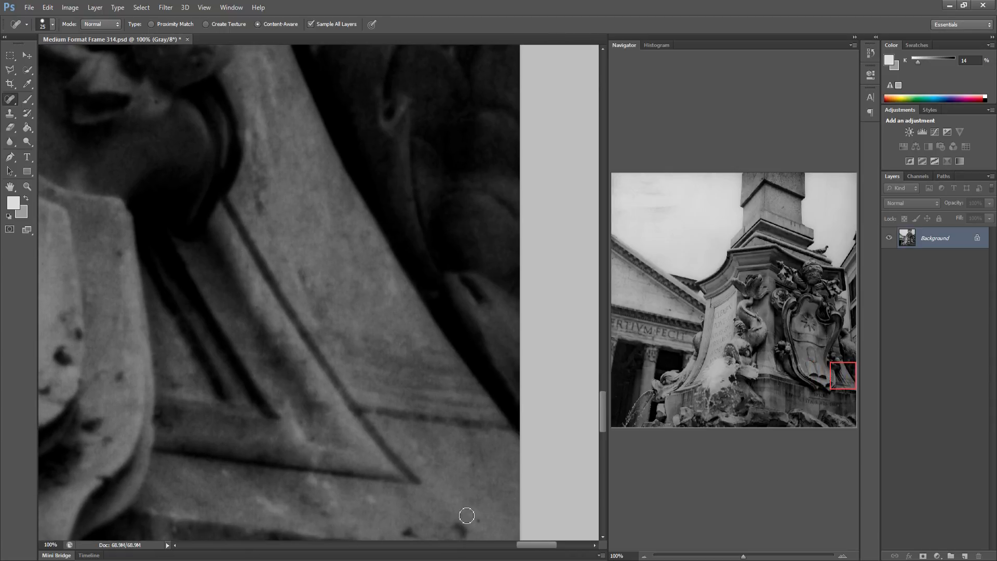
# Remove the light streak from the dark doorway at the photo's left edge with the Spot Healing Brush
pyautogui.click(628, 390)
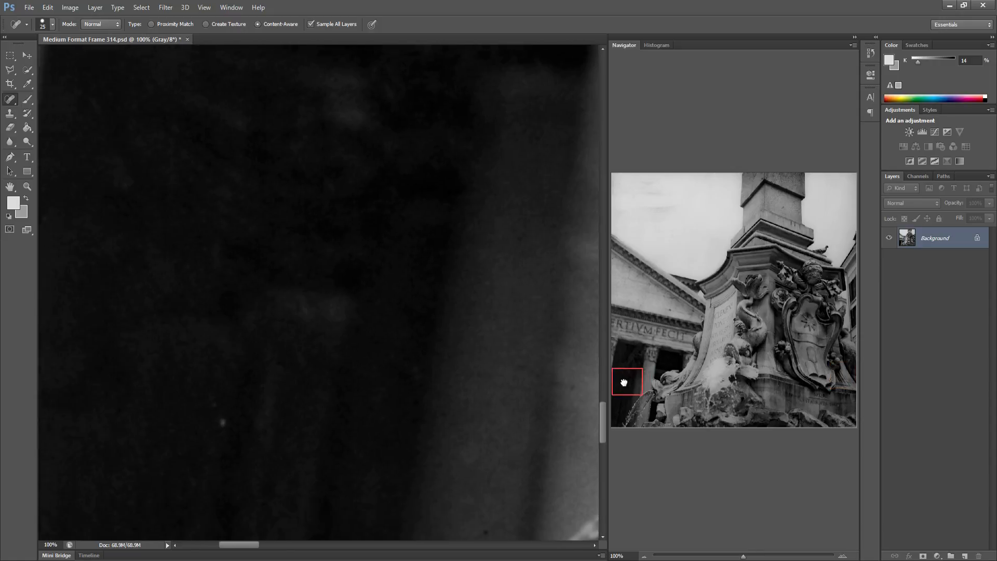
pyautogui.moveTo(269, 343); pyautogui.dragTo(315, 323)
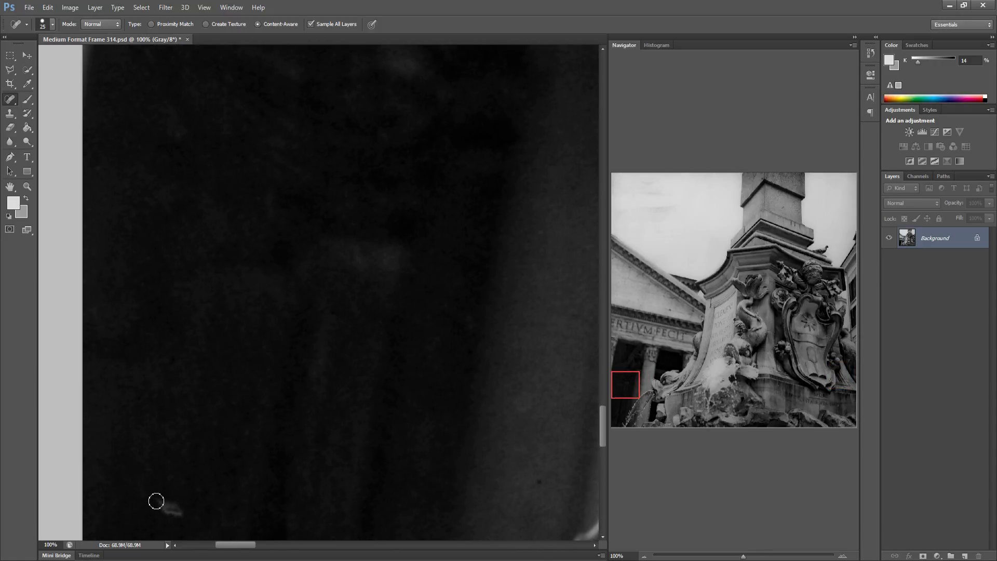
pyautogui.moveTo(156, 501); pyautogui.dragTo(176, 506)
# Heal the small dark specks on the grey column between the dark doorway and the arching water jet
pyautogui.moveTo(407, 447); pyautogui.dragTo(320, 421)
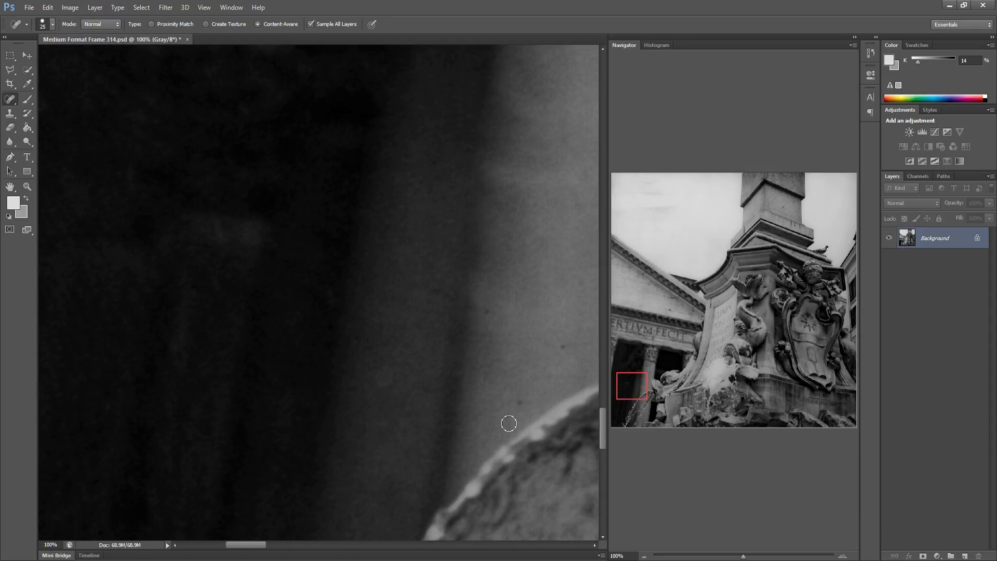
pyautogui.click(520, 402)
pyautogui.click(561, 348)
pyautogui.click(437, 294)
pyautogui.click(455, 294)
pyautogui.click(478, 314)
# Heal the specks along the upper rim of the water jet and the column beside the spouting sculpture's mouth
pyautogui.moveTo(490, 329); pyautogui.dragTo(329, 322)
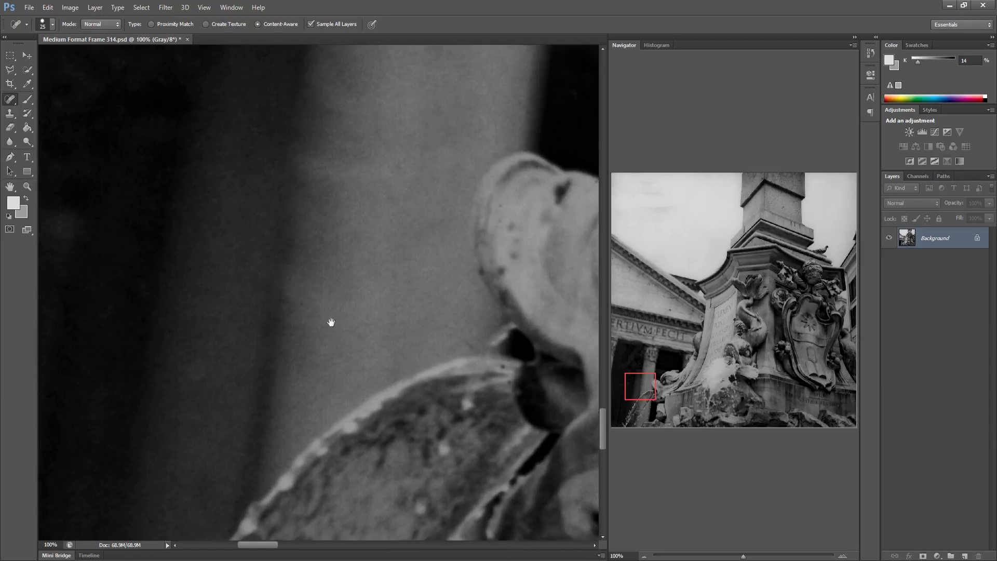
pyautogui.click(421, 360)
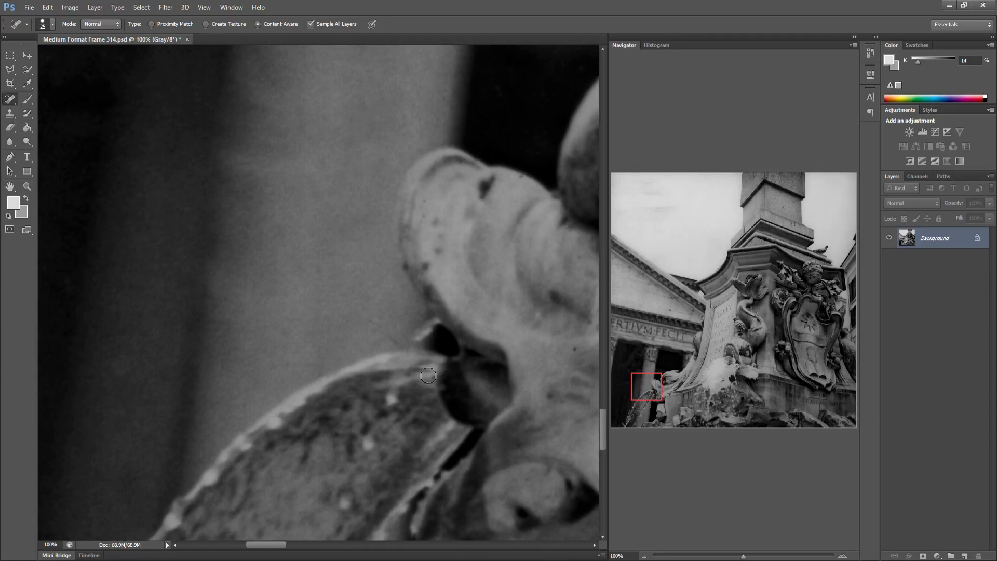
pyautogui.click(431, 374)
pyautogui.click(392, 330)
pyautogui.moveTo(454, 325); pyautogui.dragTo(291, 329)
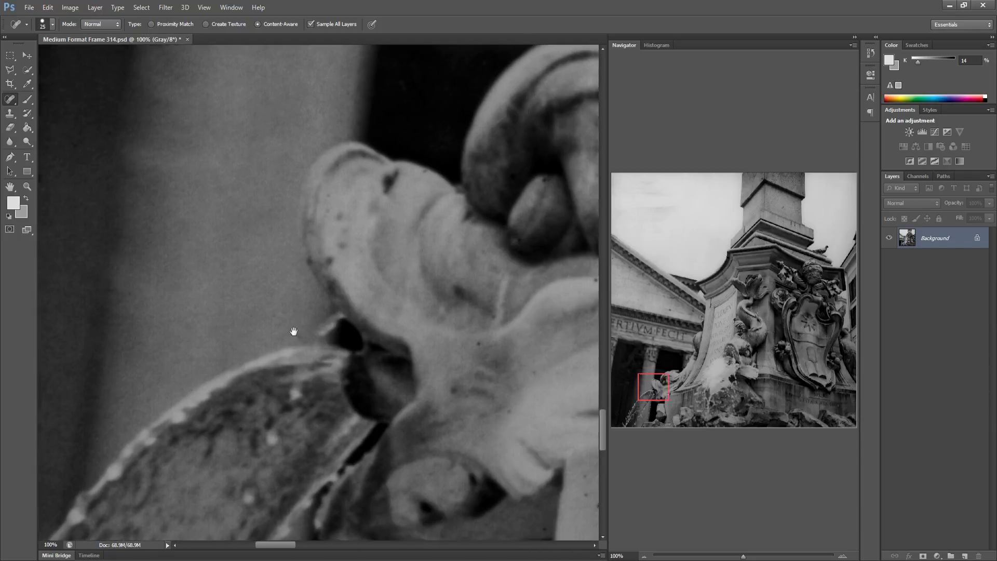
pyautogui.click(289, 348)
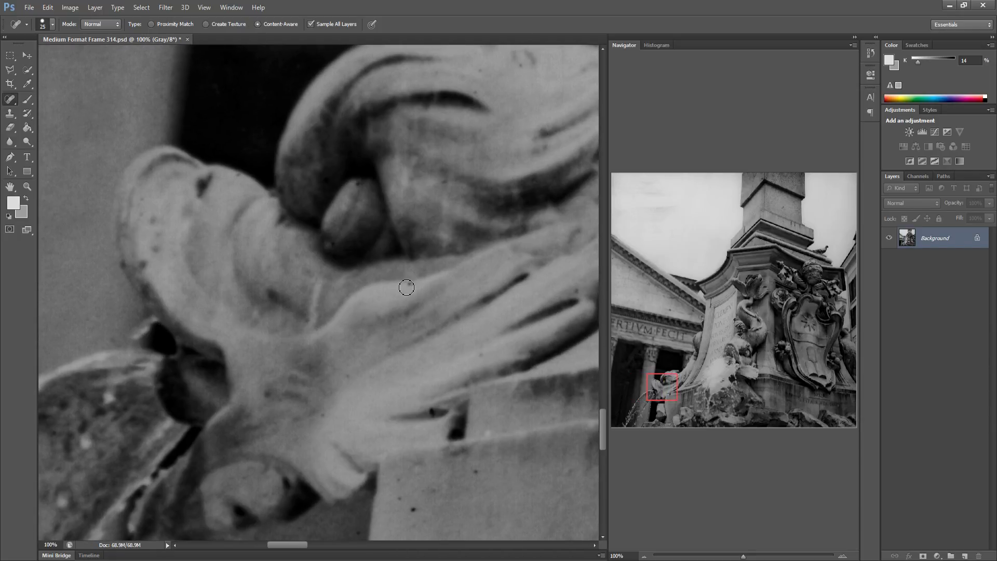
# Heal the dust specks on the spouting sculpture's fin and on the stone block beneath it
pyautogui.click(409, 285)
pyautogui.click(481, 364)
pyautogui.click(401, 497)
pyautogui.click(402, 482)
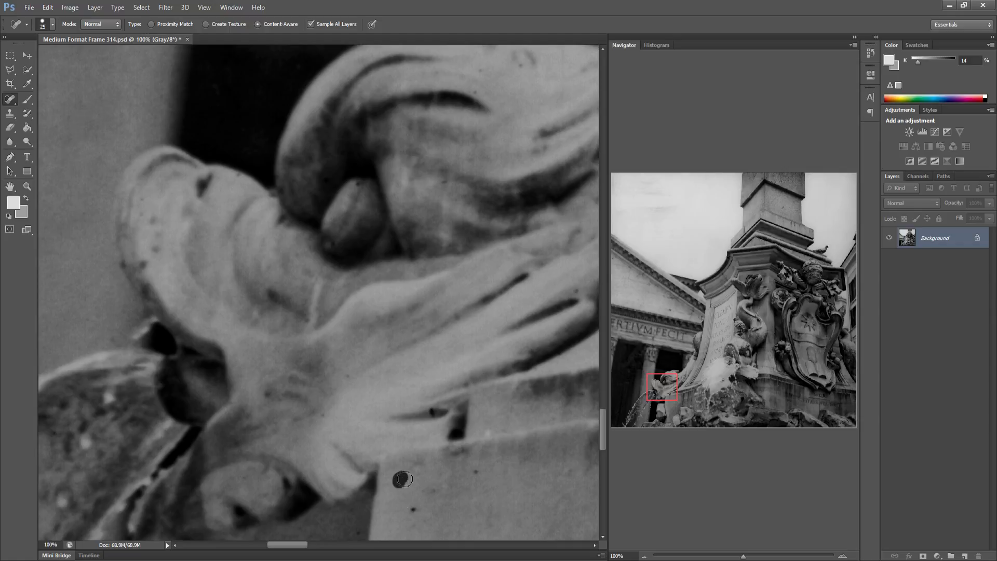
pyautogui.click(474, 476)
# Heal the specks around the triangular moulding above the ledge and the dark mark at the ledge's tip
pyautogui.moveTo(451, 483)
pyautogui.mouseDown()
pyautogui.moveTo(338, 489)
pyautogui.moveTo(345, 436)
pyautogui.mouseUp()
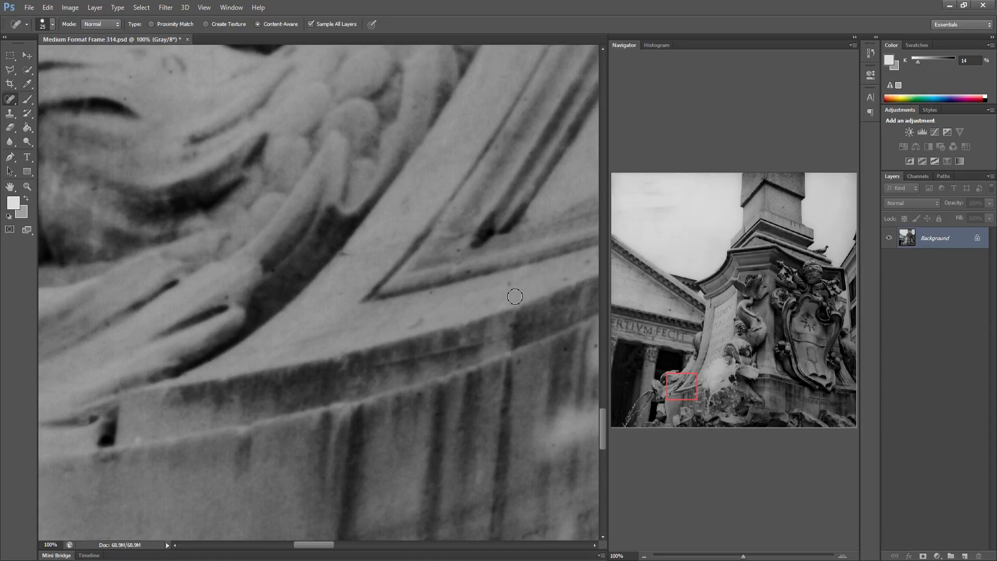
pyautogui.click(510, 279)
pyautogui.moveTo(469, 346); pyautogui.dragTo(267, 351)
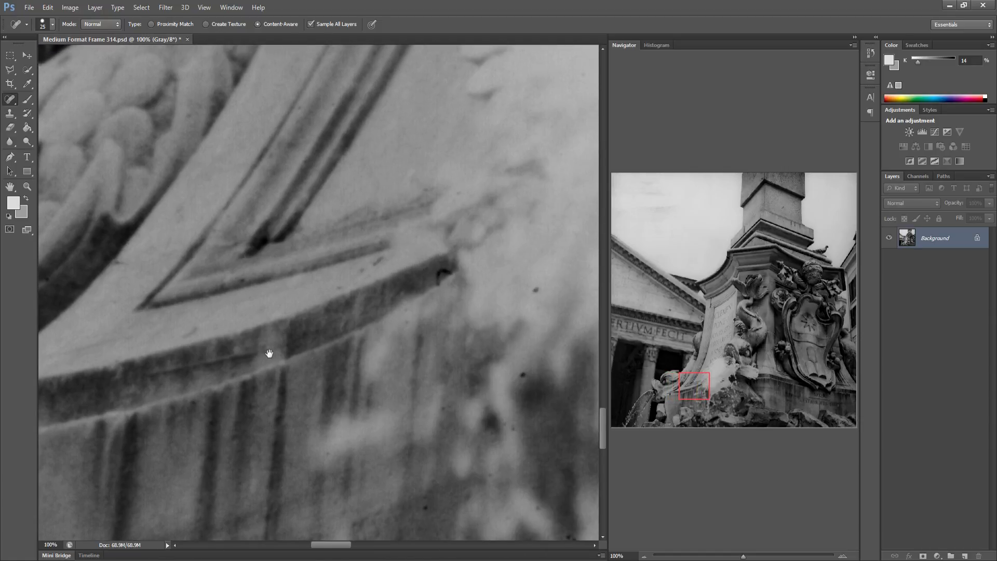
pyautogui.click(347, 285)
pyautogui.click(384, 260)
pyautogui.click(440, 276)
# Remove the dark specks from the splashing water and the stained wall below the ledge's tip
pyautogui.click(537, 289)
pyautogui.click(526, 375)
pyautogui.click(503, 438)
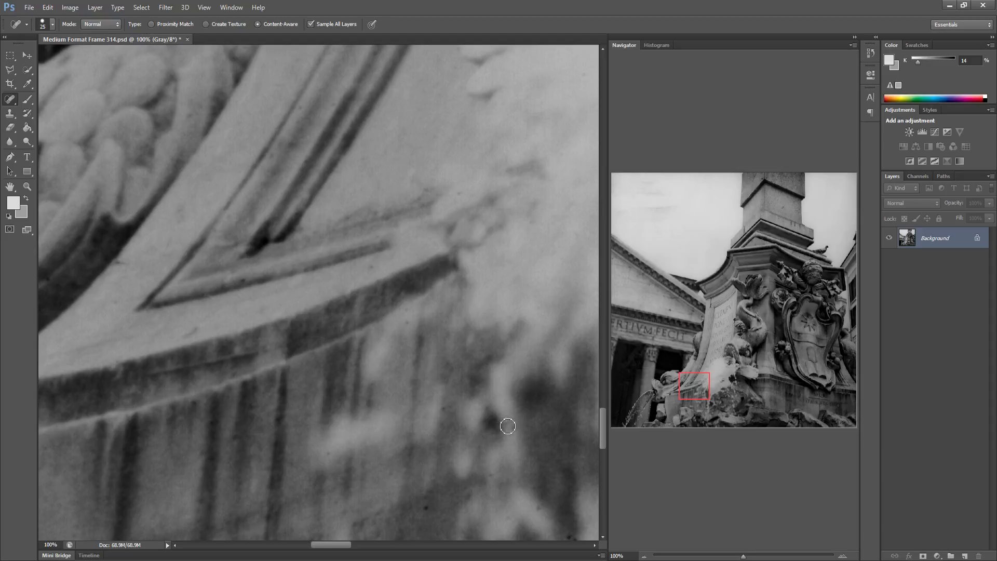
pyautogui.click(426, 508)
pyautogui.click(570, 527)
# Heal the specks around the dark vertical streaks on the wall beside the bright spray
pyautogui.moveTo(517, 427)
pyautogui.mouseDown()
pyautogui.moveTo(325, 409)
pyautogui.moveTo(291, 387)
pyautogui.moveTo(258, 399)
pyautogui.moveTo(270, 390)
pyautogui.moveTo(258, 410)
pyautogui.mouseUp()
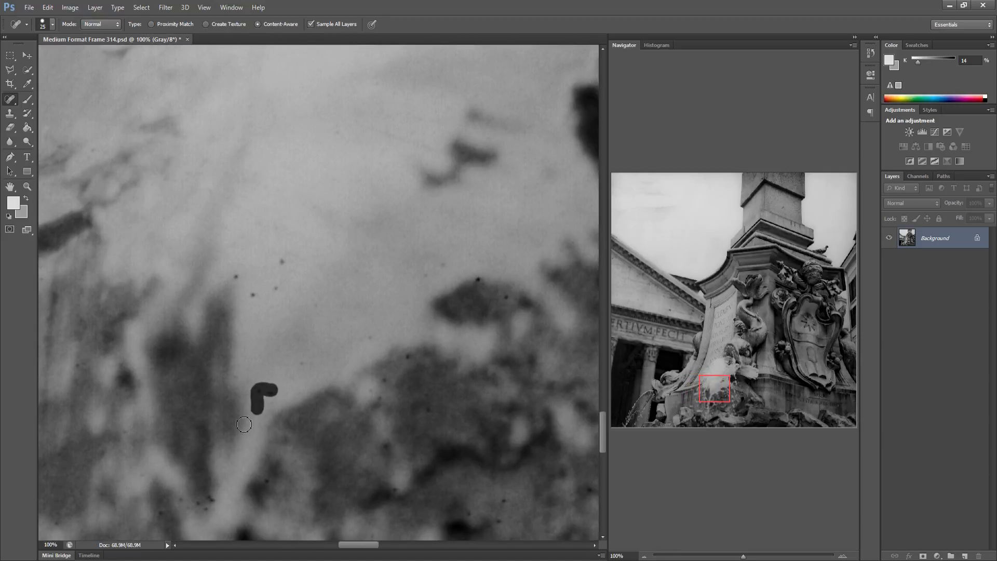
pyautogui.click(157, 514)
pyautogui.click(199, 503)
pyautogui.click(209, 500)
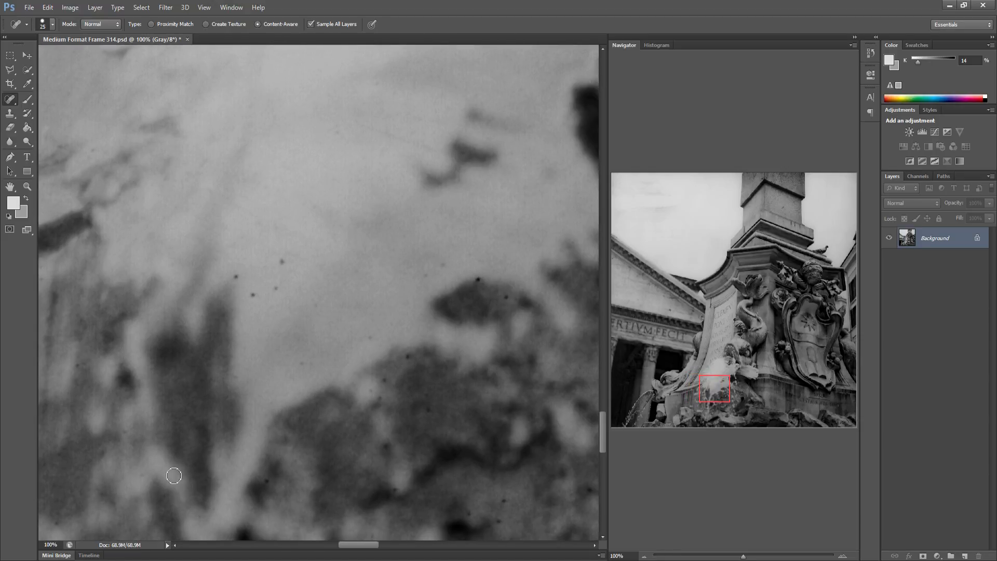
pyautogui.click(111, 458)
pyautogui.click(129, 428)
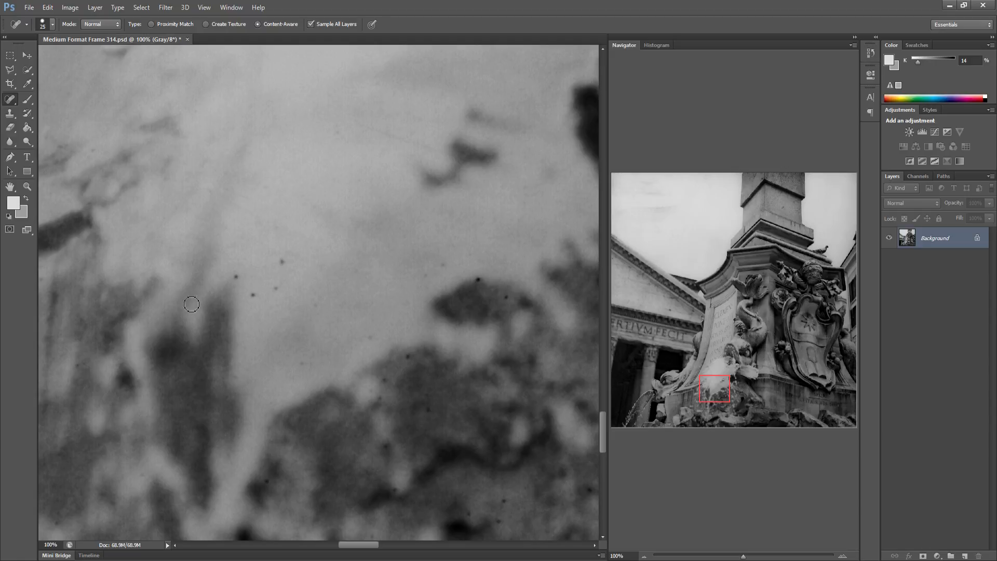
# Remove the cluster of small dark specks from the bright spray just right of the dark streaks
pyautogui.click(238, 274)
pyautogui.click(254, 297)
pyautogui.click(271, 287)
pyautogui.click(280, 260)
pyautogui.click(305, 362)
pyautogui.click(282, 262)
pyautogui.click(314, 305)
pyautogui.click(289, 294)
# Heal the specks where the spray meets the rocks and the black dots on the small dark rock patch
pyautogui.click(363, 341)
pyautogui.click(374, 337)
pyautogui.click(408, 359)
pyautogui.click(385, 387)
pyautogui.click(476, 280)
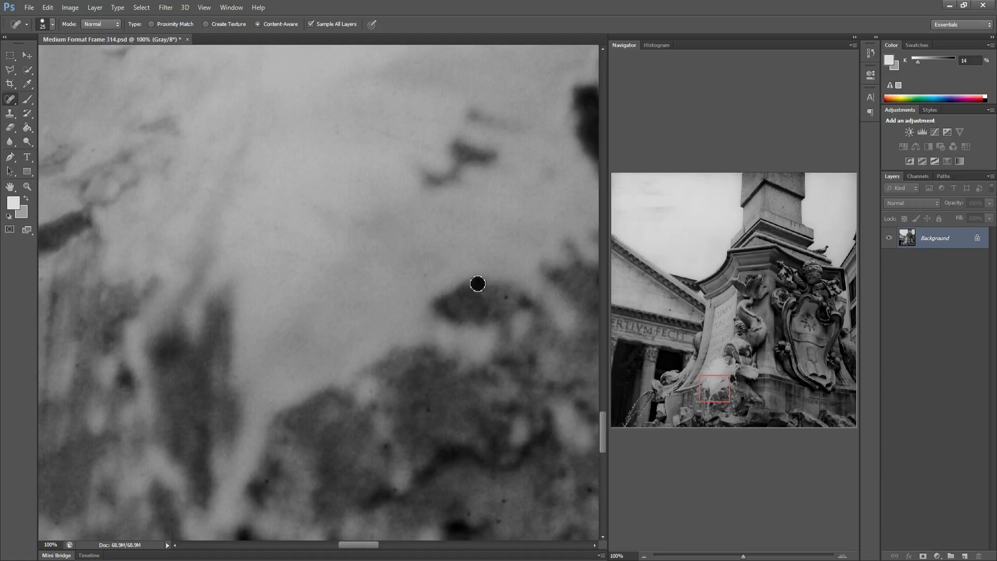
pyautogui.click(504, 297)
# Heal the scattered specks on the dark textured rocks beneath the spray
pyautogui.click(389, 442)
pyautogui.click(393, 487)
pyautogui.click(432, 408)
pyautogui.click(497, 525)
# Heal the remaining specks on the mottled wet rocks farther right, toward the black hollow
pyautogui.moveTo(443, 485); pyautogui.dragTo(288, 485)
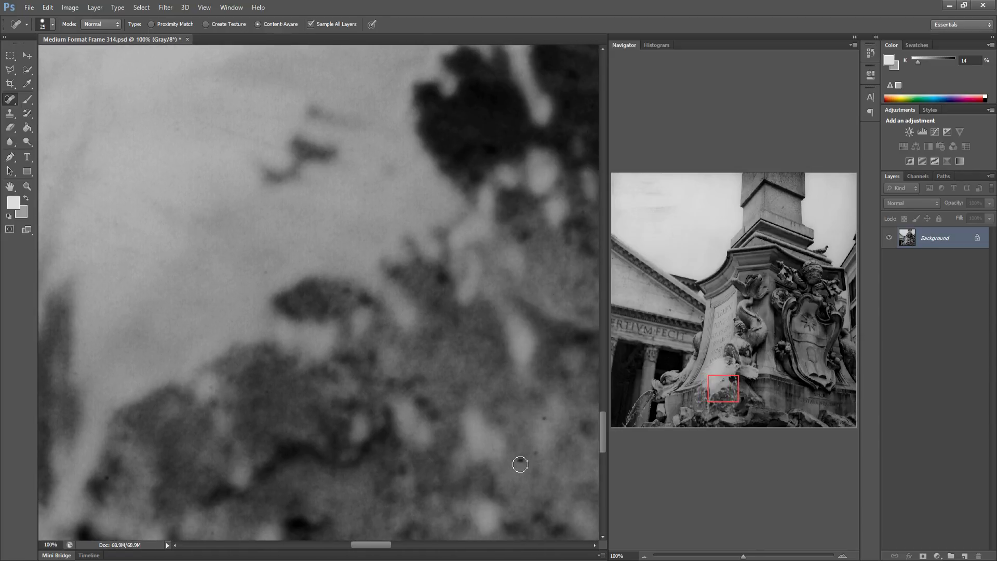
pyautogui.click(535, 456)
pyautogui.click(544, 418)
pyautogui.moveTo(493, 406)
pyautogui.mouseDown()
pyautogui.moveTo(439, 407)
pyautogui.moveTo(321, 380)
pyautogui.mouseUp()
pyautogui.click(502, 451)
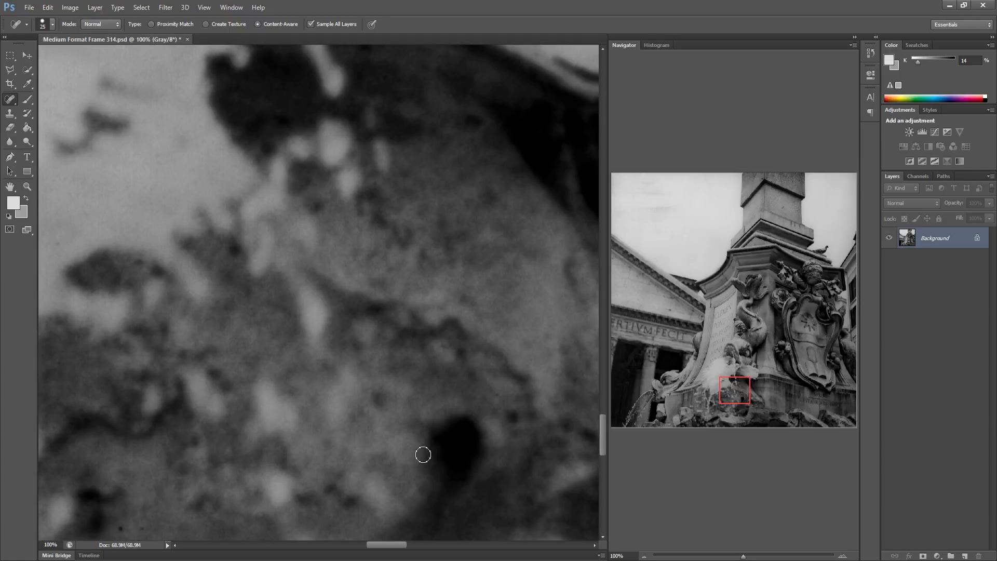
# Heal the dust spots on the shadowed wall beside the sloping rock and paint out the curled hair at its foot
pyautogui.moveTo(444, 410)
pyautogui.mouseDown()
pyautogui.moveTo(351, 397)
pyautogui.moveTo(259, 363)
pyautogui.mouseUp()
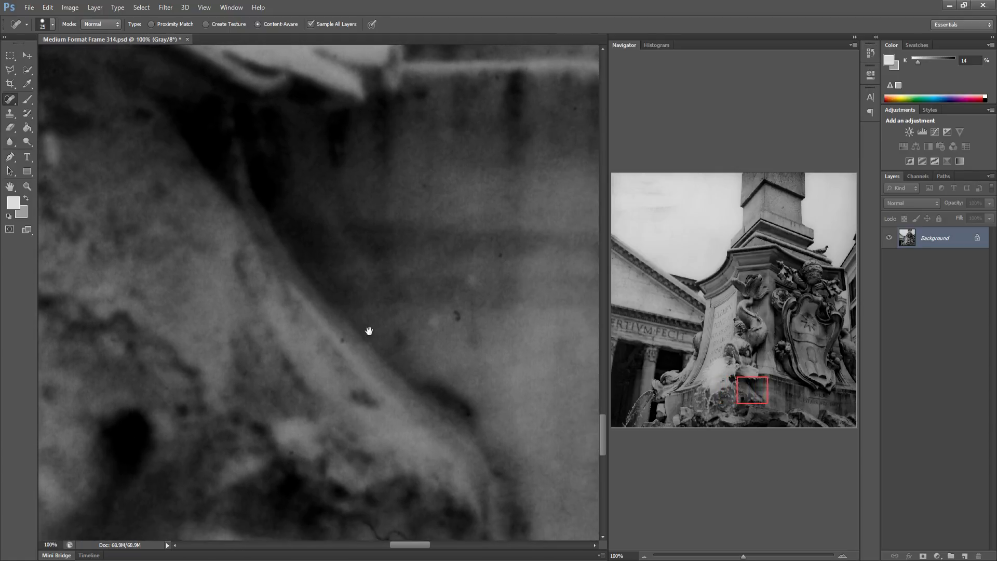
pyautogui.click(449, 318)
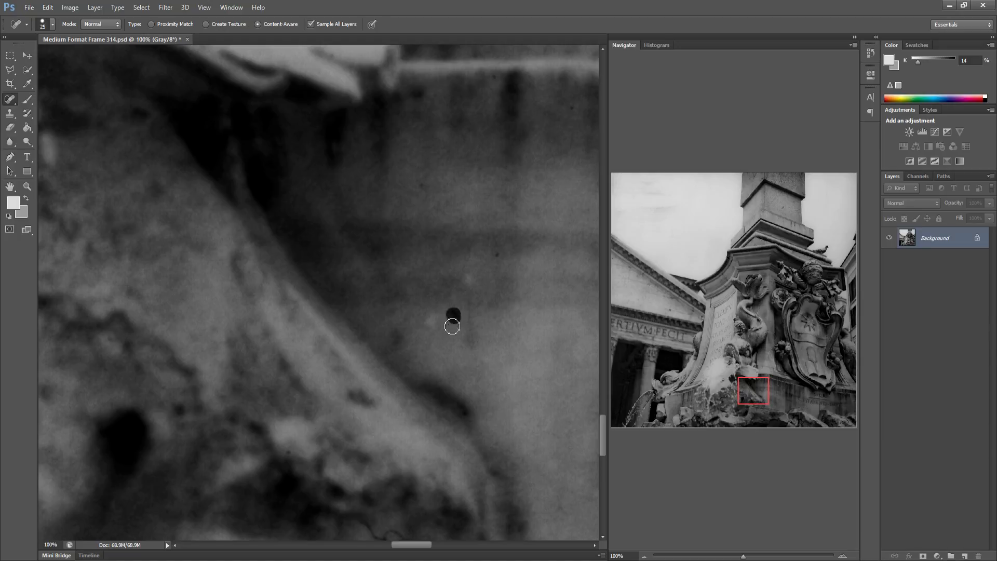
pyautogui.click(495, 260)
pyautogui.moveTo(450, 358); pyautogui.dragTo(340, 337)
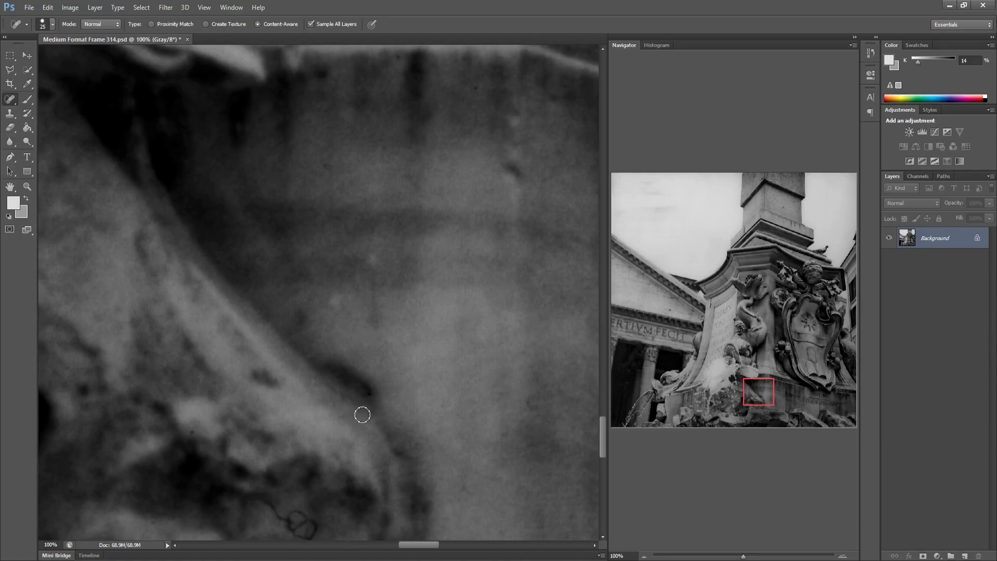
pyautogui.moveTo(277, 507)
pyautogui.mouseDown()
pyautogui.moveTo(309, 523)
pyautogui.moveTo(292, 541)
pyautogui.moveTo(305, 522)
pyautogui.mouseUp()
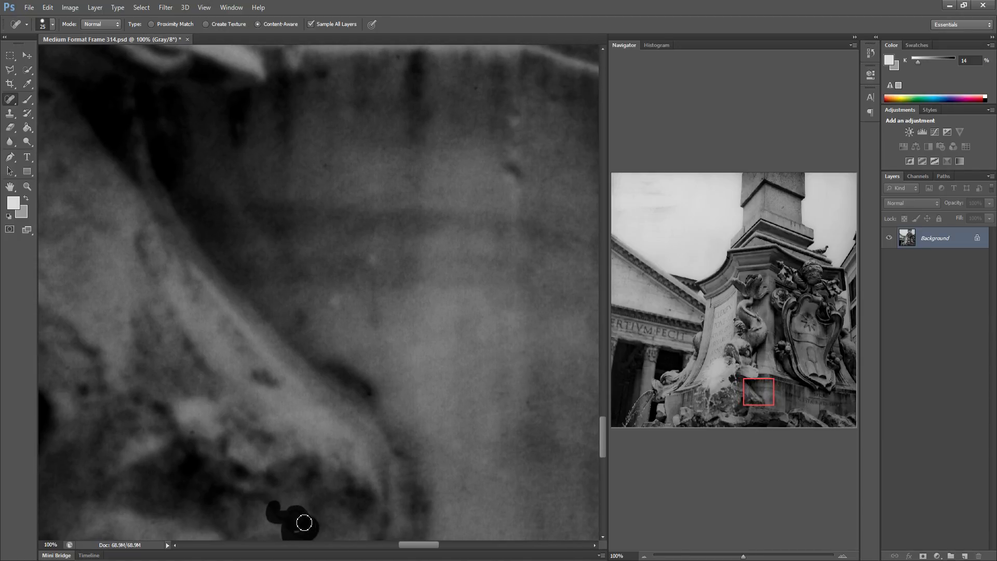
# Heal the specks on the stained pedestal wall left of and above the RESTAURATA inscription
pyautogui.moveTo(391, 481); pyautogui.dragTo(204, 400)
pyautogui.click(360, 446)
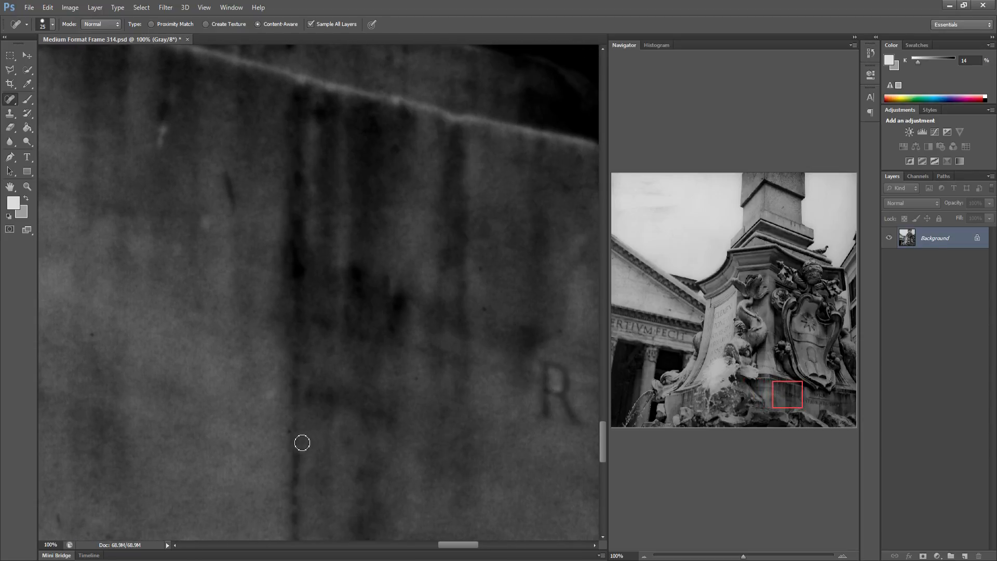
pyautogui.click(295, 430)
pyautogui.moveTo(382, 444); pyautogui.dragTo(189, 425)
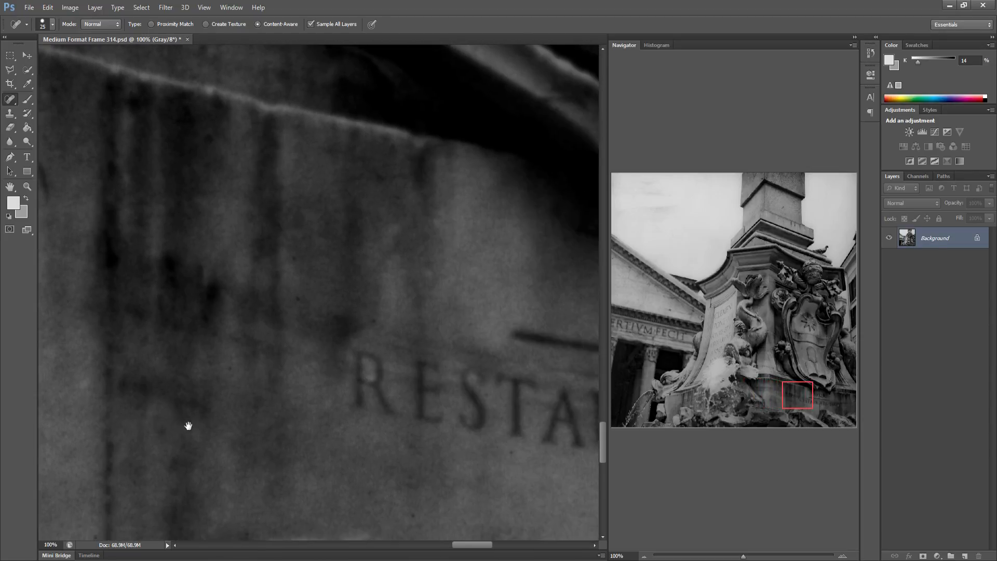
pyautogui.moveTo(293, 300); pyautogui.dragTo(308, 286)
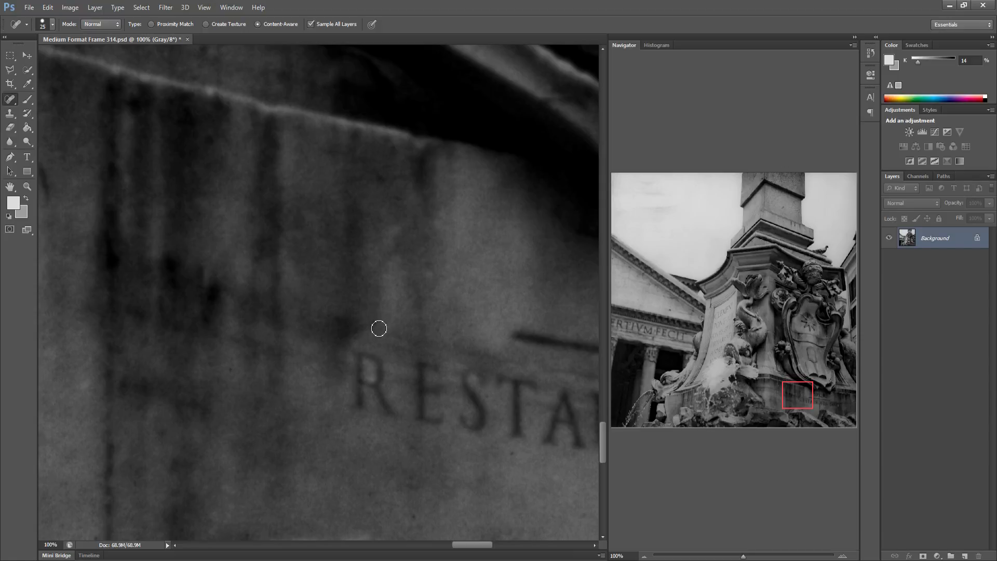
# Heal the specks on the pedestal wall around the S.P.Q.R. and 1880 lettering, out to the photo's right edge
pyautogui.moveTo(404, 355); pyautogui.dragTo(305, 341)
pyautogui.moveTo(372, 322)
pyautogui.mouseDown()
pyautogui.moveTo(335, 365)
pyautogui.moveTo(379, 318)
pyautogui.moveTo(360, 334)
pyautogui.moveTo(366, 304)
pyautogui.moveTo(353, 320)
pyautogui.moveTo(380, 343)
pyautogui.mouseUp()
pyautogui.click(361, 298)
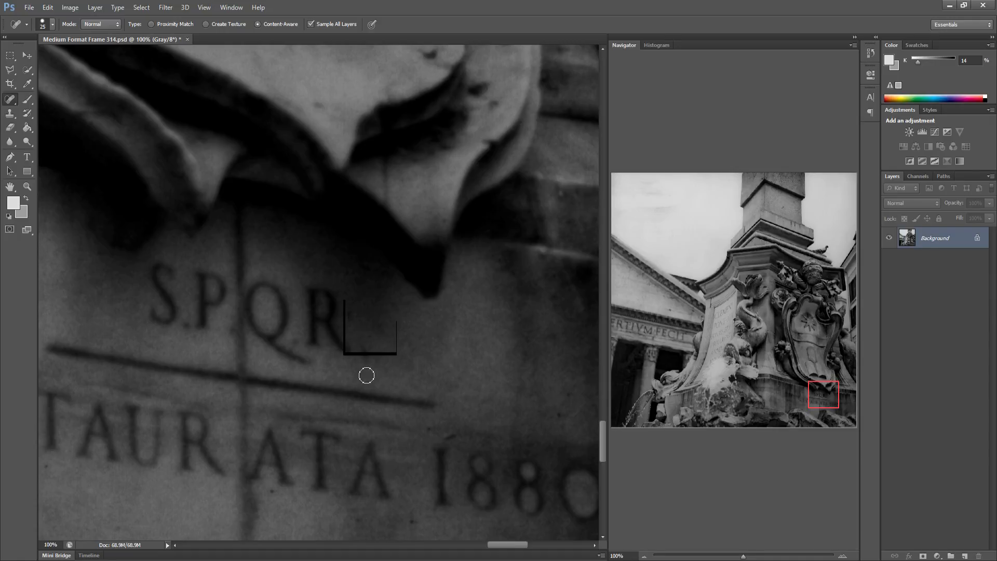
pyautogui.moveTo(382, 349)
pyautogui.mouseDown()
pyautogui.moveTo(369, 367)
pyautogui.moveTo(255, 334)
pyautogui.mouseUp()
pyautogui.click(366, 354)
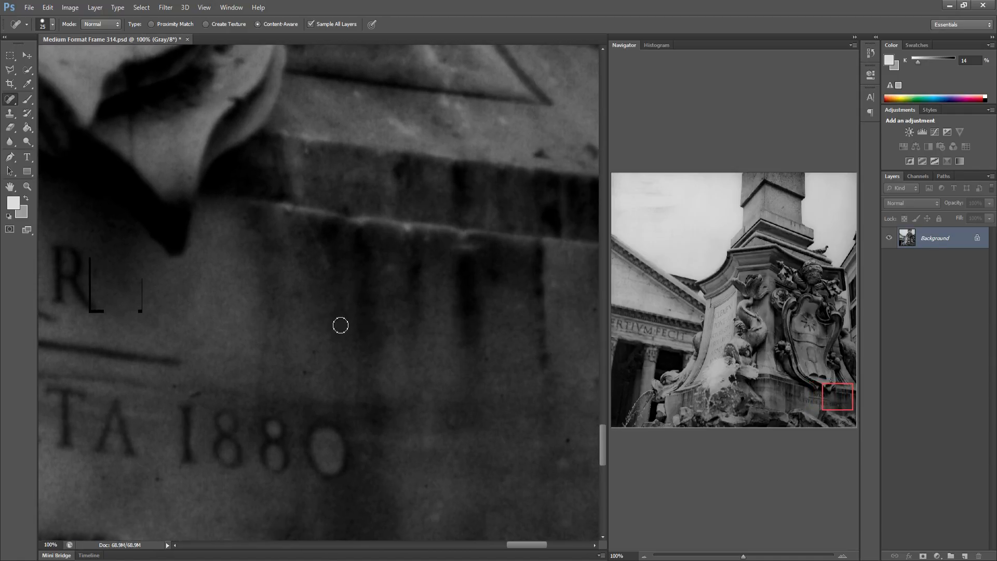
pyautogui.moveTo(369, 356); pyautogui.dragTo(231, 356)
pyautogui.click(417, 438)
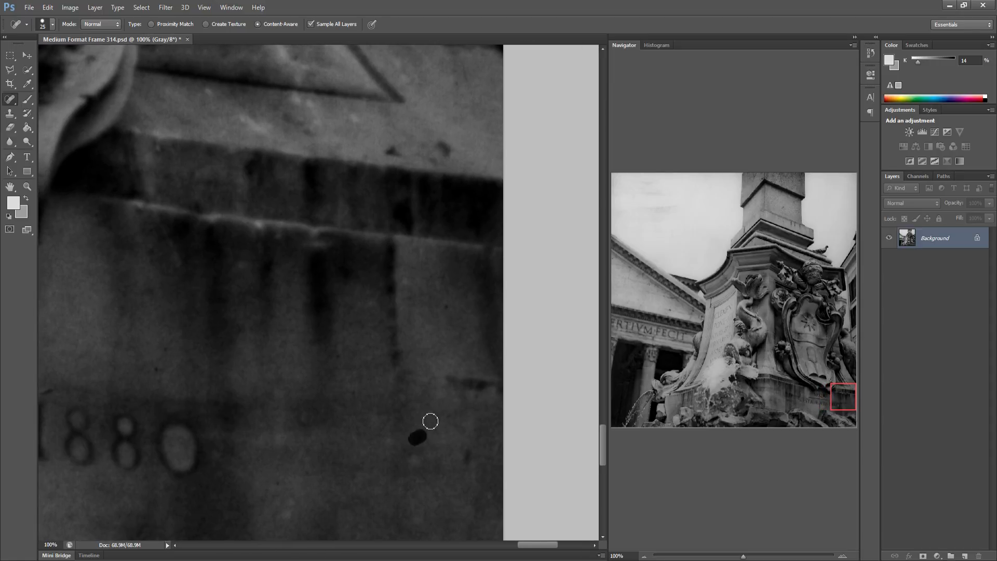
# Heal the specks on the smooth stone wall and pale boulders near the photo's lower-left corner
pyautogui.moveTo(620, 404); pyautogui.dragTo(606, 410)
pyautogui.moveTo(376, 341); pyautogui.dragTo(283, 345)
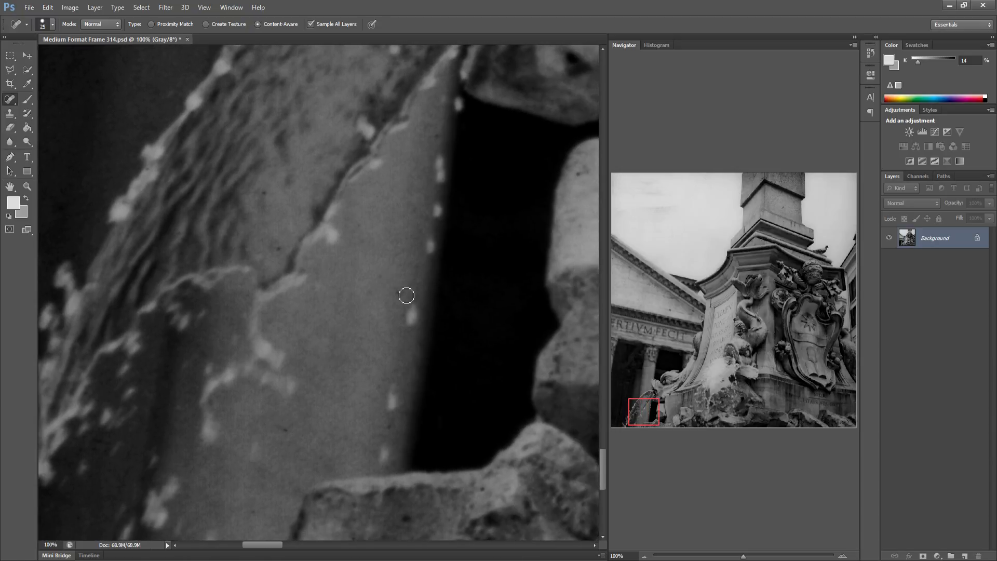
pyautogui.moveTo(392, 356); pyautogui.dragTo(213, 344)
pyautogui.moveTo(362, 363); pyautogui.dragTo(327, 356)
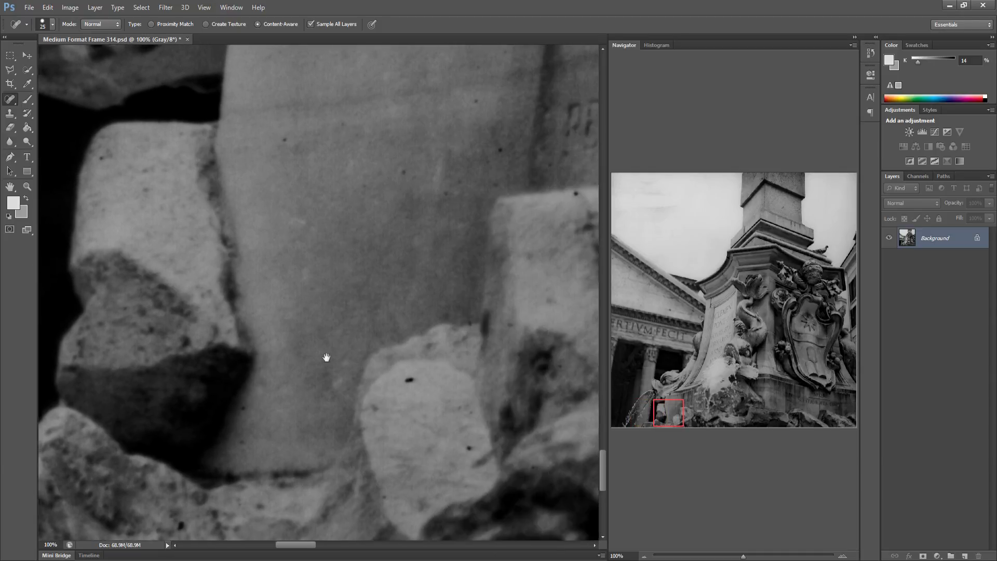
pyautogui.moveTo(357, 387); pyautogui.dragTo(340, 388)
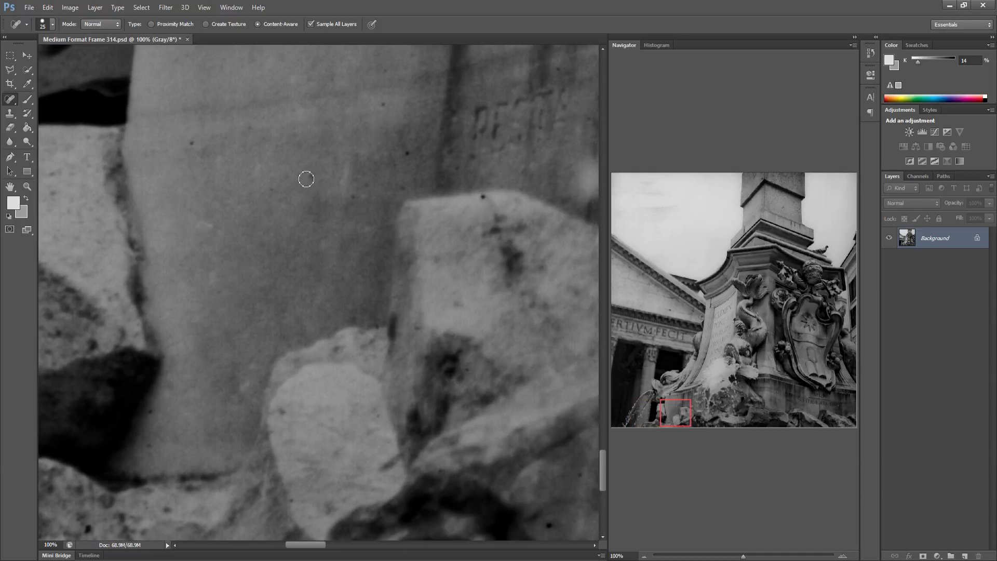
pyautogui.click(352, 195)
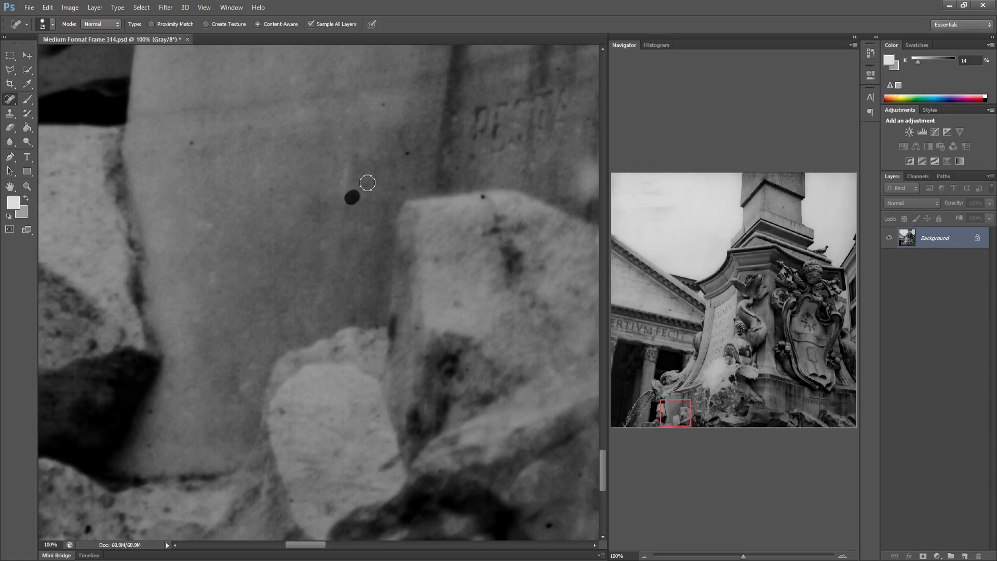
pyautogui.click(380, 108)
# Heal the specks on the mottled wall beside the large pale boulder and paint out the curved hair there
pyautogui.moveTo(470, 257); pyautogui.dragTo(361, 240)
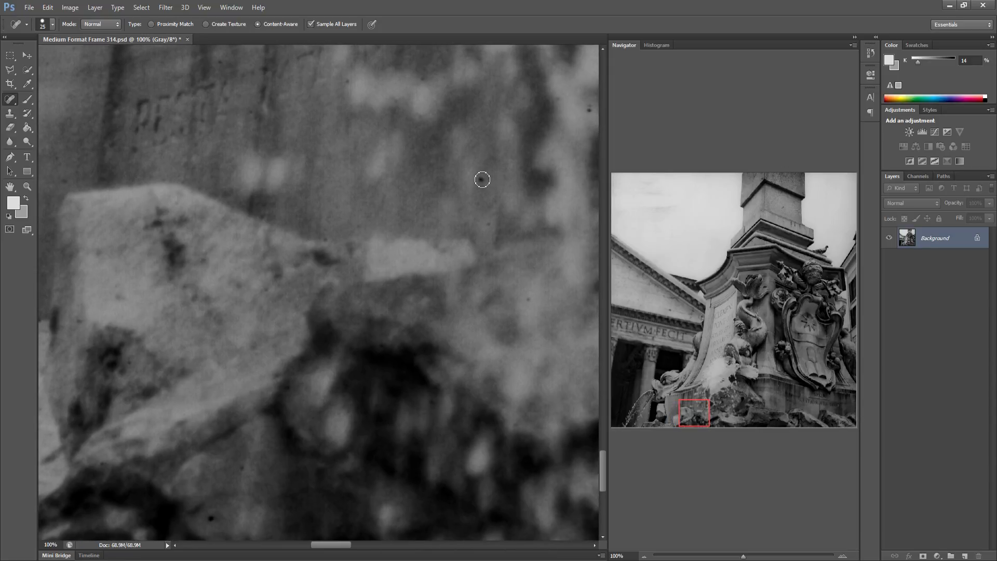
pyautogui.click(481, 179)
pyautogui.moveTo(481, 201)
pyautogui.mouseDown()
pyautogui.moveTo(392, 196)
pyautogui.moveTo(365, 178)
pyautogui.mouseUp()
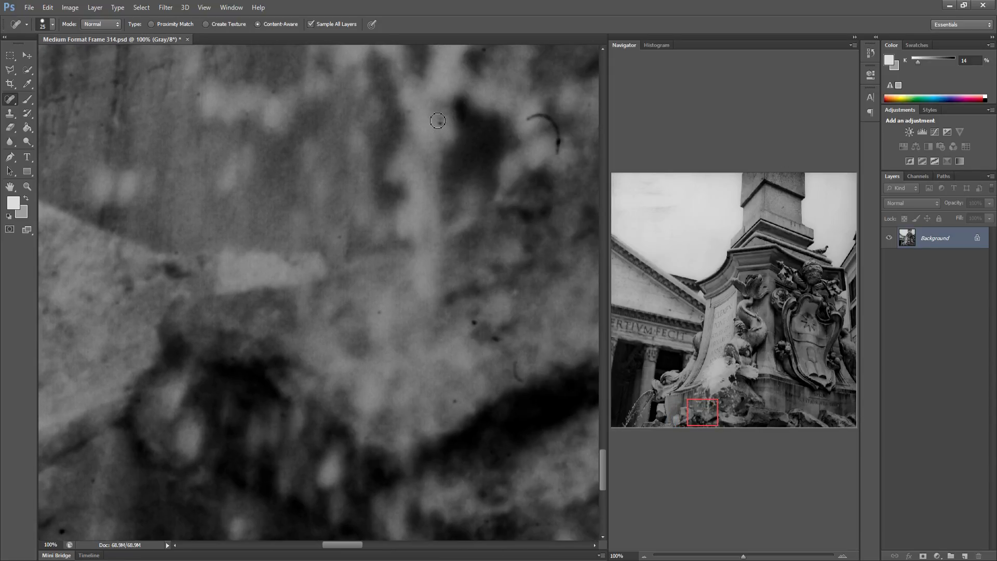
pyautogui.click(438, 121)
pyautogui.moveTo(532, 127)
pyautogui.mouseDown()
pyautogui.moveTo(554, 127)
pyautogui.moveTo(558, 151)
pyautogui.mouseUp()
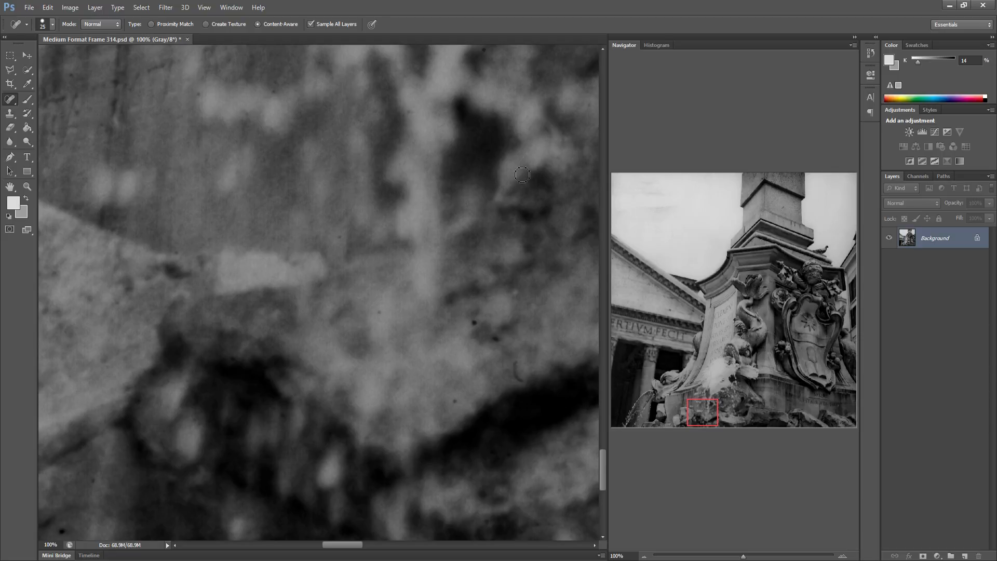
pyautogui.moveTo(466, 324); pyautogui.dragTo(473, 323)
pyautogui.moveTo(456, 401); pyautogui.dragTo(470, 394)
# Heal the dark specks scattered over the pale flat rock slab near the photo's bottom edge
pyautogui.moveTo(519, 360)
pyautogui.mouseDown()
pyautogui.moveTo(516, 390)
pyautogui.moveTo(467, 369)
pyautogui.moveTo(343, 357)
pyautogui.mouseUp()
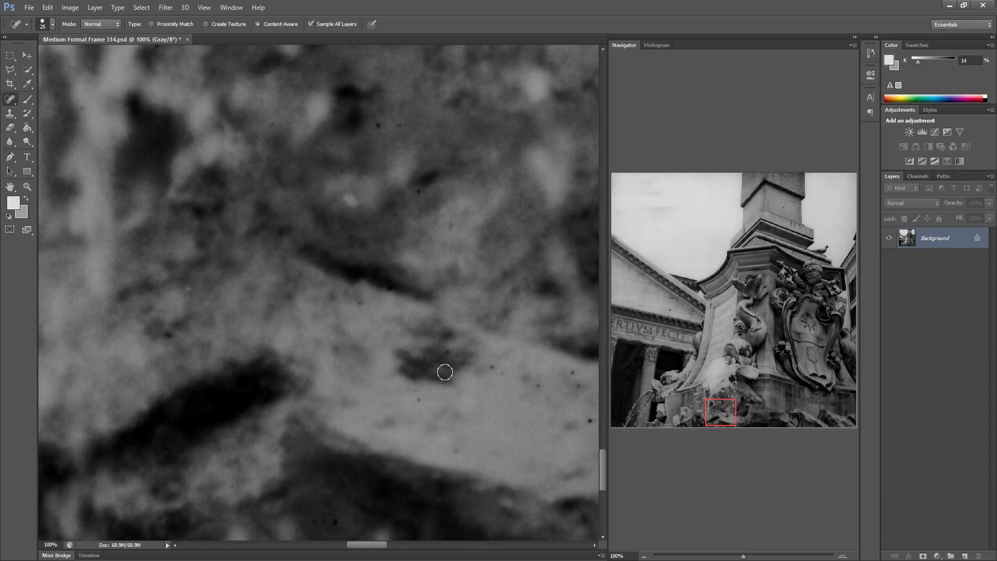
pyautogui.click(418, 401)
pyautogui.click(492, 366)
pyautogui.click(571, 372)
pyautogui.click(578, 387)
pyautogui.press('space')
pyautogui.moveTo(471, 270); pyautogui.dragTo(389, 276)
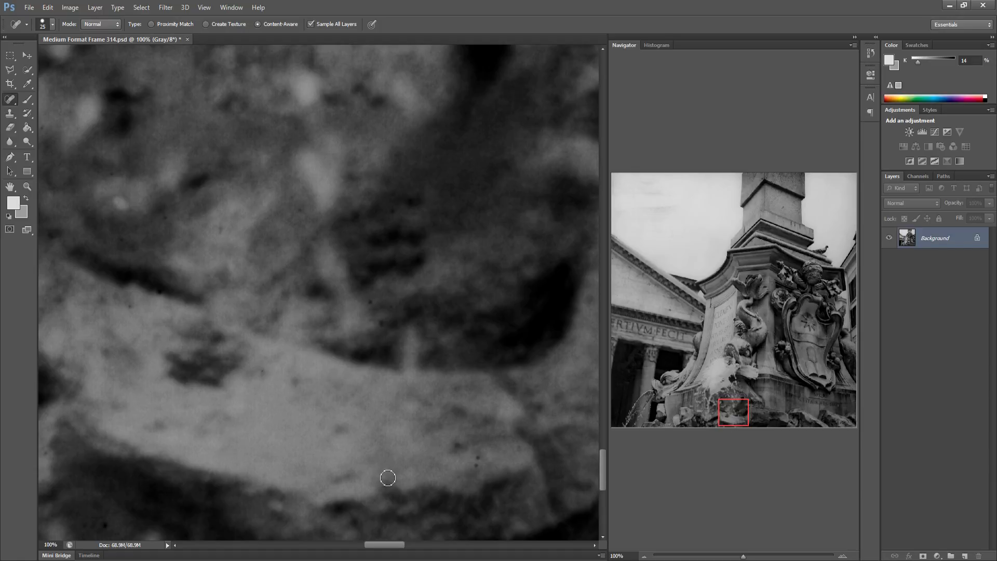
pyautogui.moveTo(474, 451); pyautogui.dragTo(466, 472)
# Continue along the bottom rocks and heal the dust speck on the wall beneath the RESTAURATA lettering, just above the sloping rock
pyautogui.press('space')
pyautogui.moveTo(463, 401); pyautogui.dragTo(297, 414)
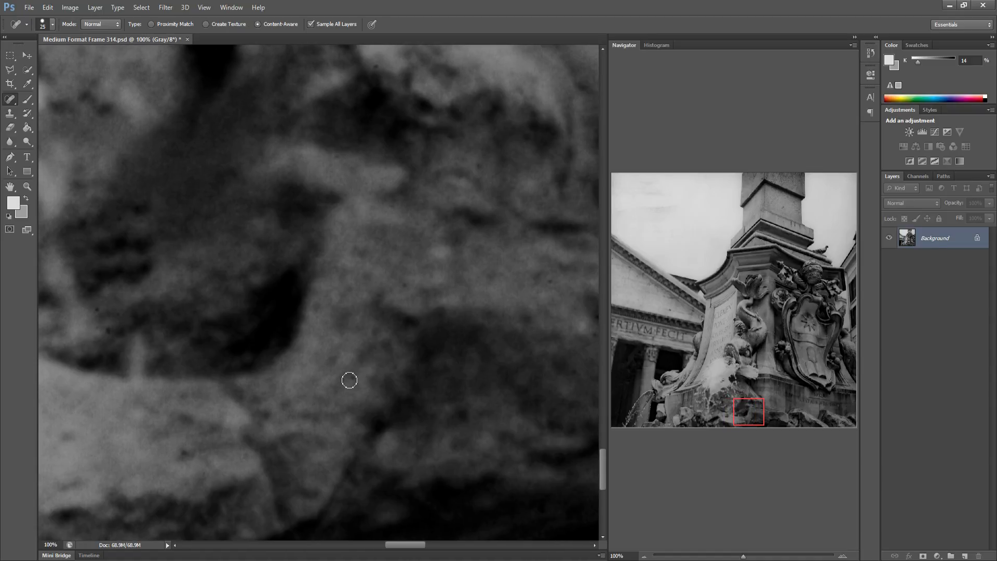
pyautogui.press('space')
pyautogui.moveTo(416, 343); pyautogui.dragTo(258, 298)
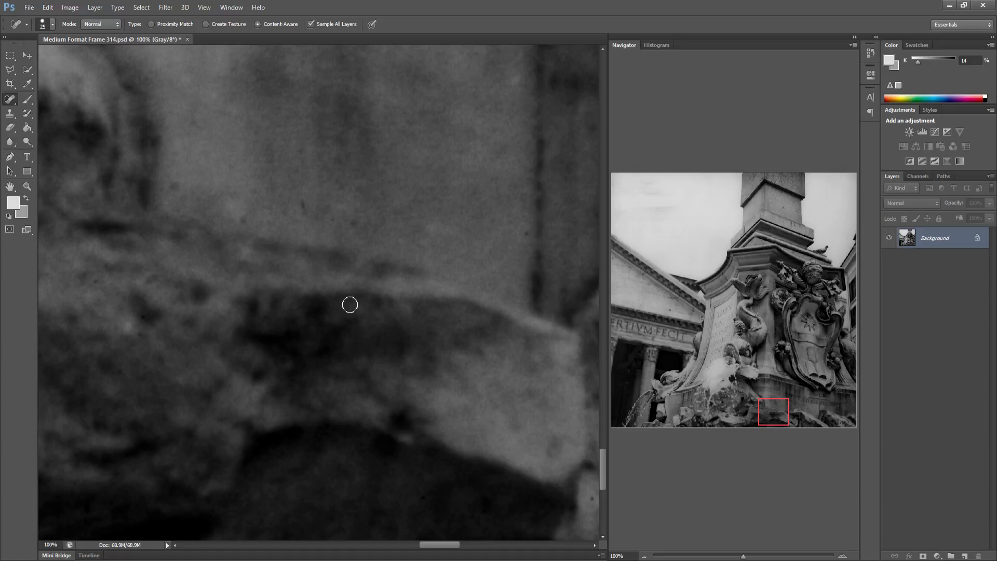
pyautogui.moveTo(406, 373)
pyautogui.mouseDown()
pyautogui.moveTo(280, 357)
pyautogui.moveTo(313, 344)
pyautogui.moveTo(273, 341)
pyautogui.mouseUp()
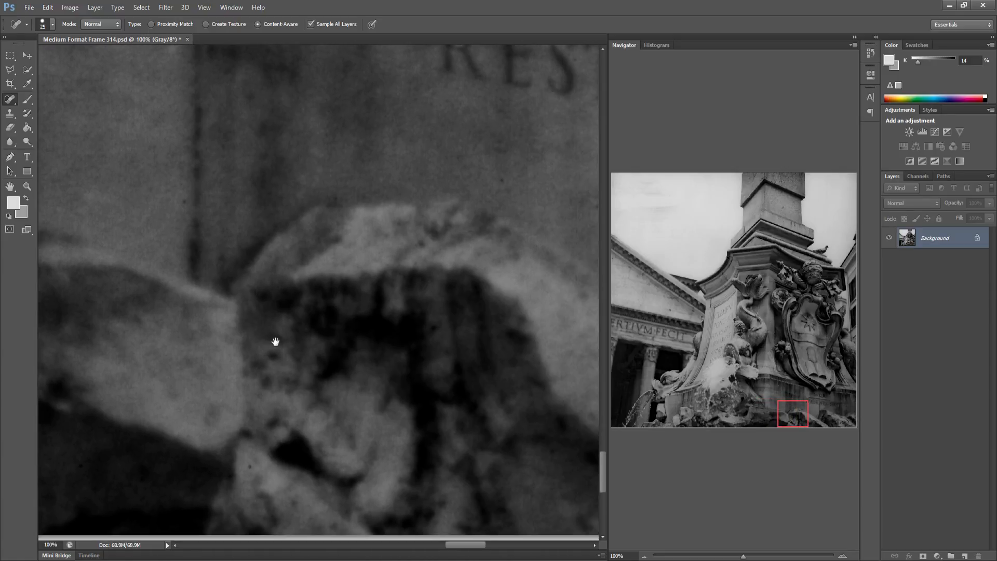
pyautogui.press('space')
pyautogui.moveTo(388, 434); pyautogui.dragTo(272, 429)
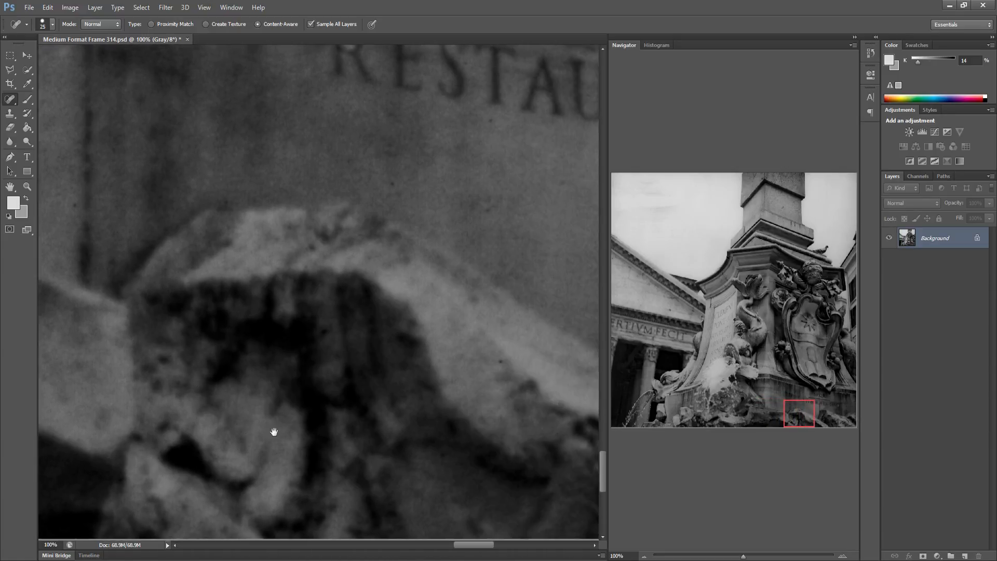
pyautogui.moveTo(434, 418); pyautogui.dragTo(326, 413)
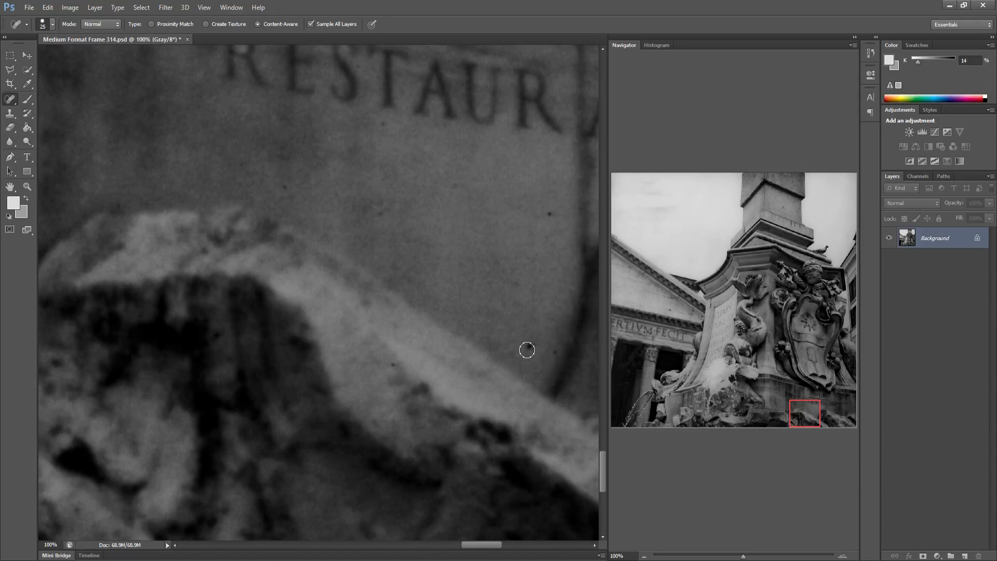
pyautogui.click(527, 348)
# Paint out the angular hair on the pale rock below the 1880 lettering and heal a nearby speck
pyautogui.moveTo(497, 319); pyautogui.dragTo(376, 327)
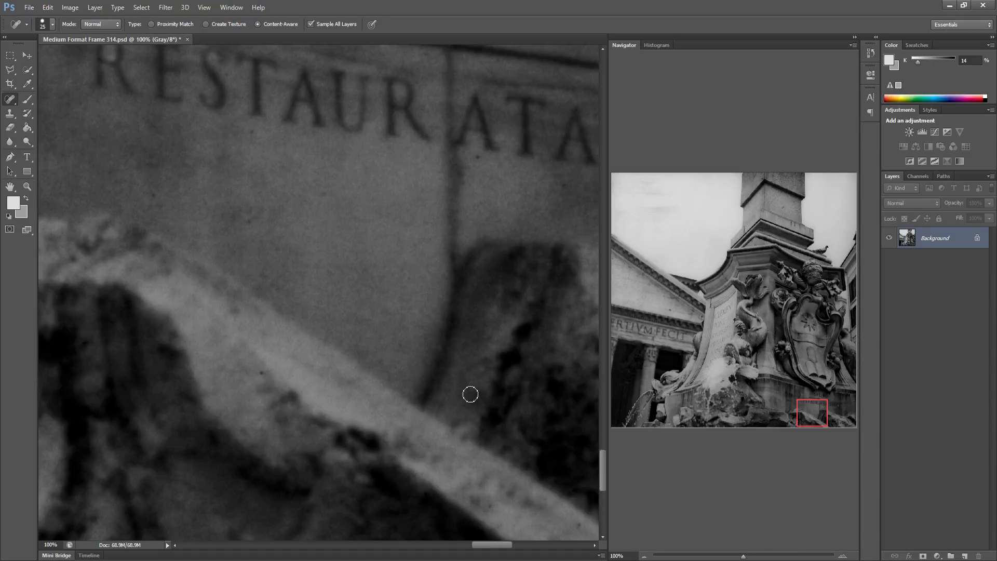
pyautogui.moveTo(470, 394); pyautogui.dragTo(325, 383)
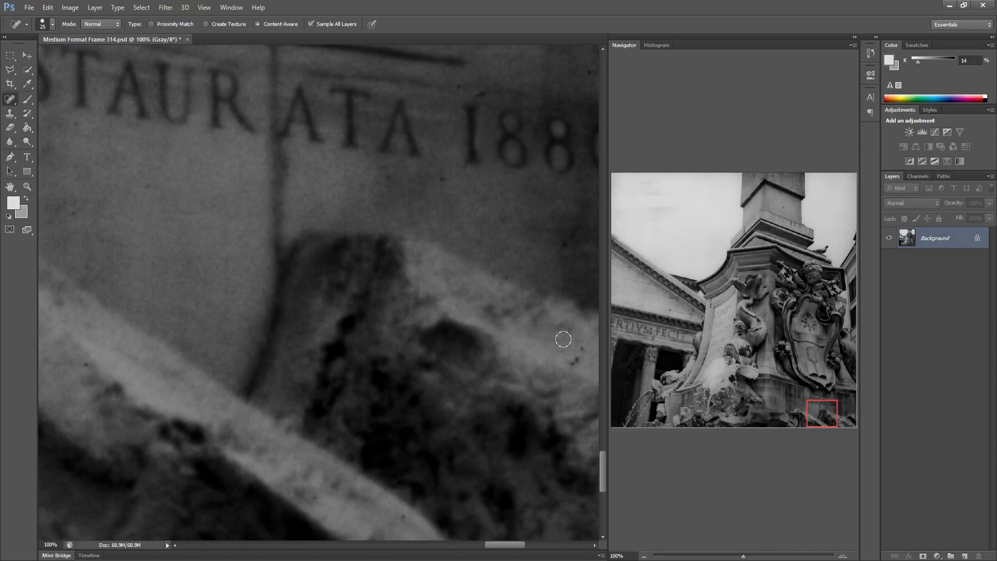
pyautogui.moveTo(545, 454); pyautogui.dragTo(410, 416)
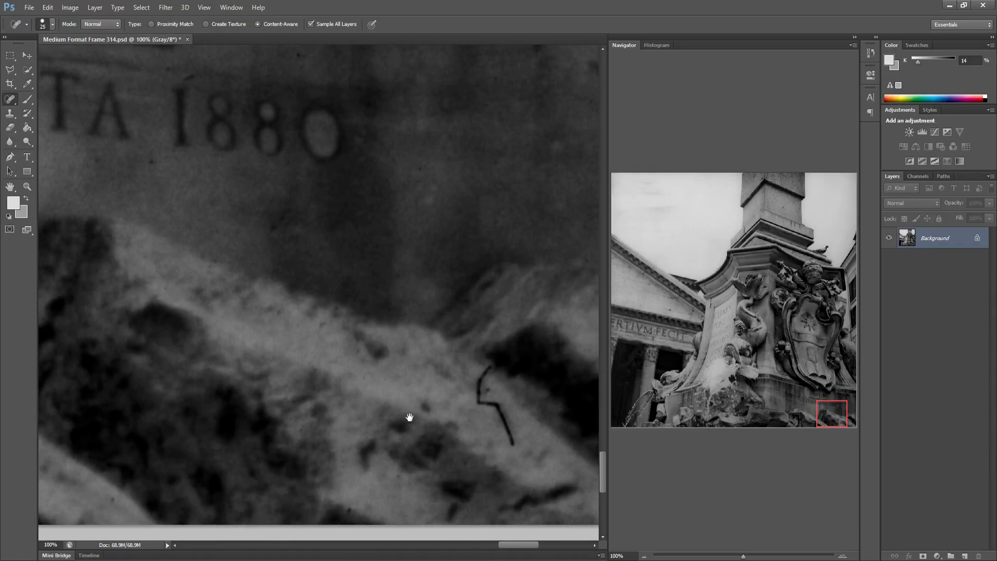
pyautogui.moveTo(485, 365)
pyautogui.mouseDown()
pyautogui.moveTo(478, 402)
pyautogui.moveTo(494, 402)
pyautogui.moveTo(514, 450)
pyautogui.mouseUp()
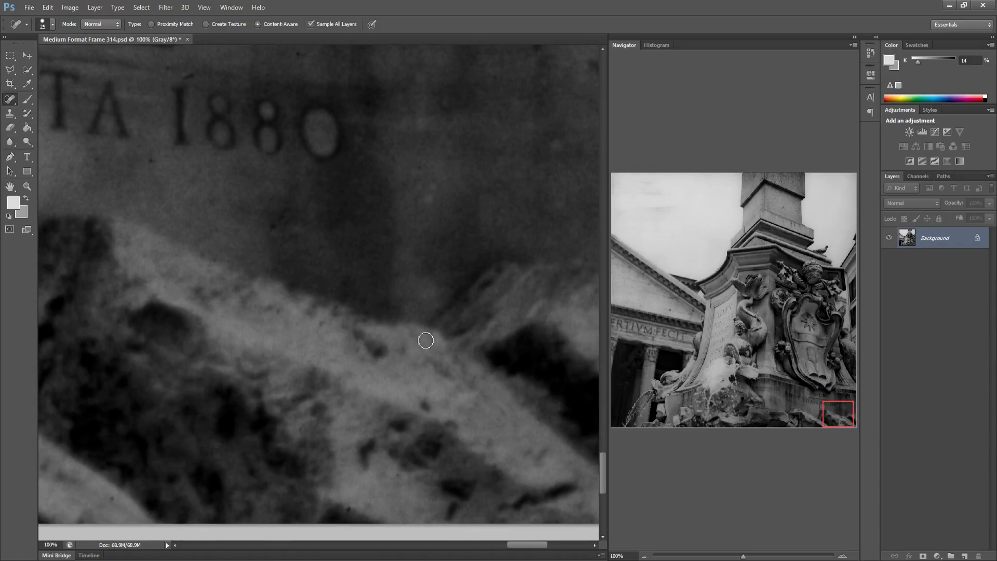
pyautogui.click(277, 308)
# Inspect the rocks along the photo's bottom edge from the lower-left to the lower-right corner for remaining dust
pyautogui.moveTo(382, 440); pyautogui.dragTo(309, 436)
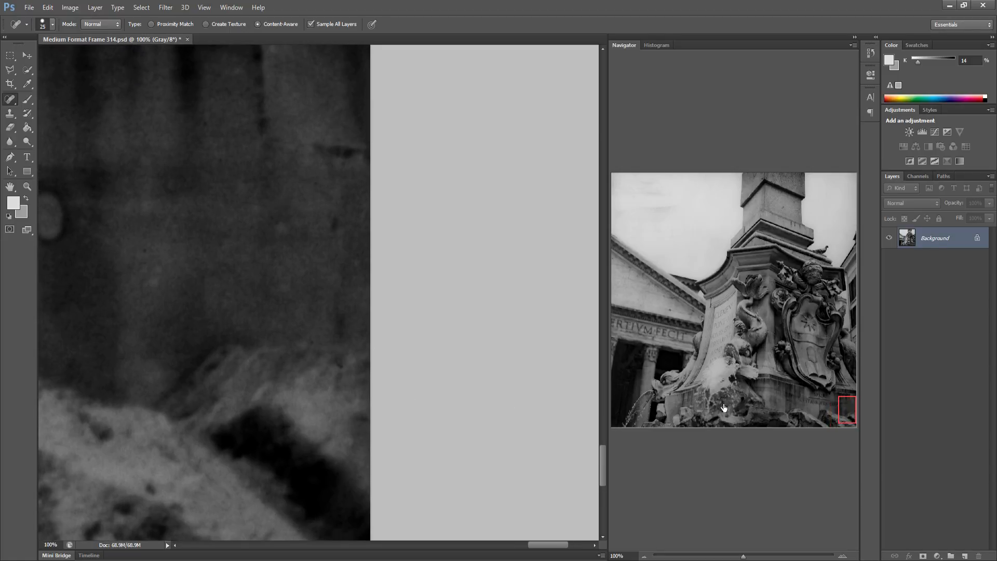
pyautogui.click(616, 419)
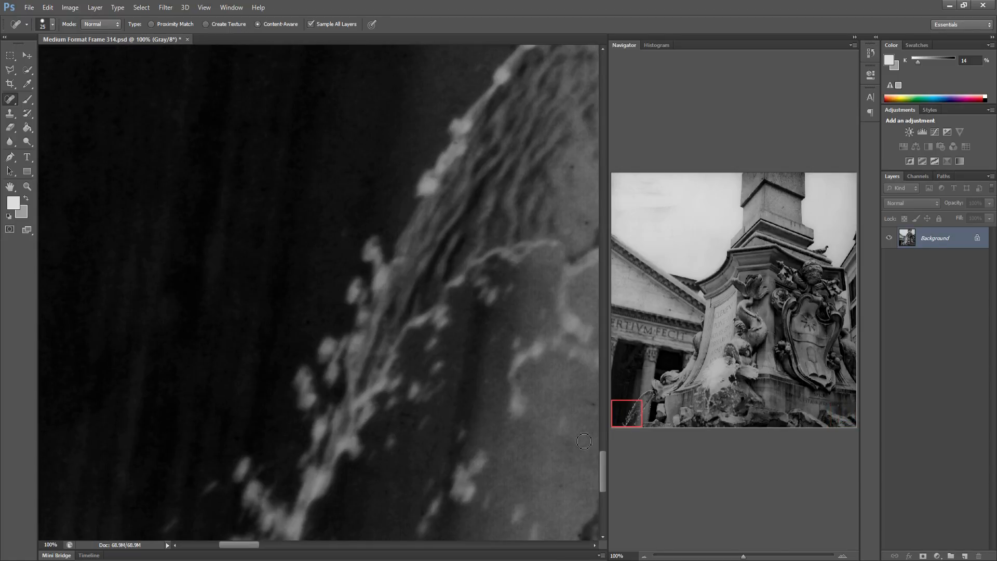
pyautogui.moveTo(374, 305); pyautogui.dragTo(194, 334)
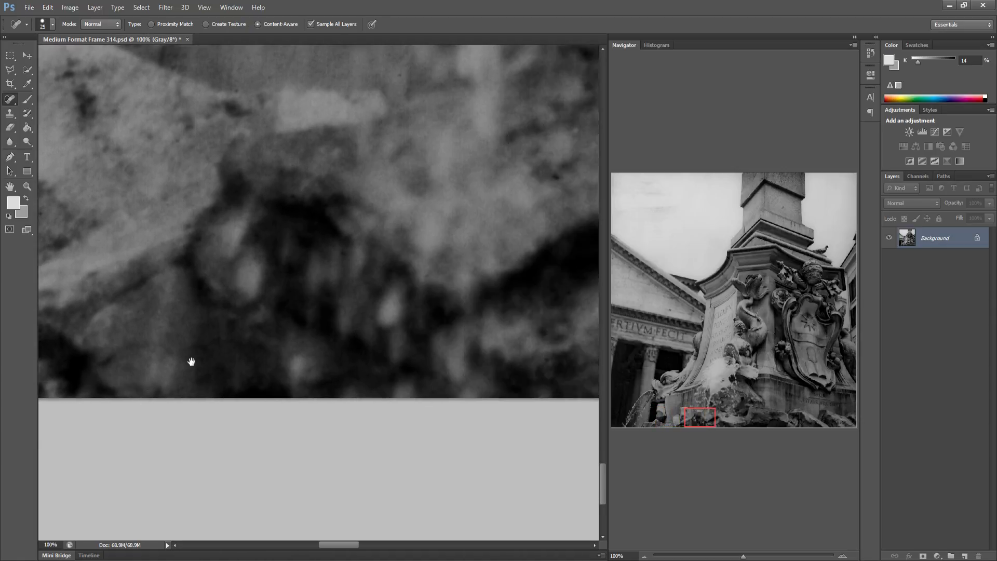
pyautogui.moveTo(367, 329); pyautogui.dragTo(278, 333)
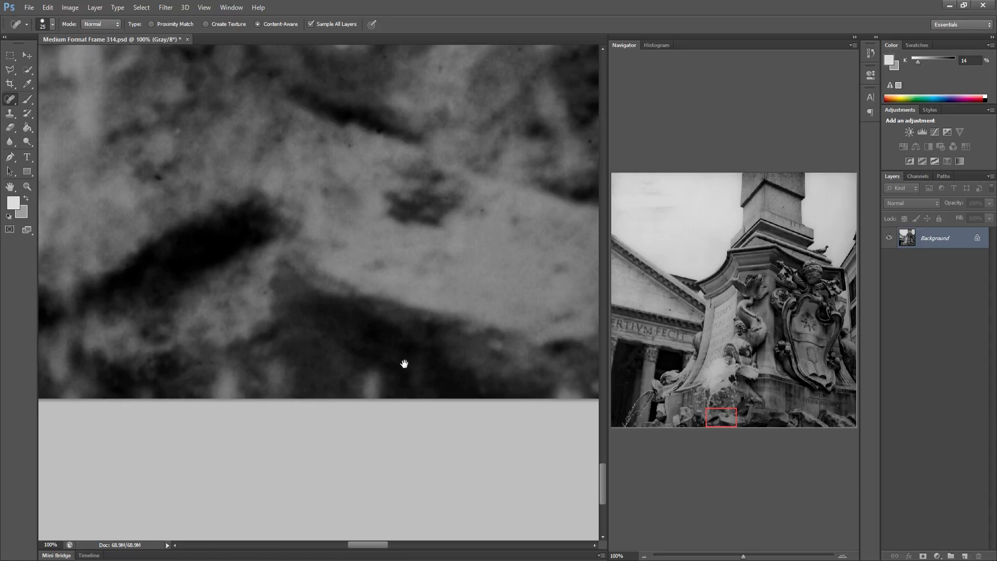
pyautogui.moveTo(405, 361); pyautogui.dragTo(196, 360)
pyautogui.moveTo(410, 333)
pyautogui.mouseDown()
pyautogui.moveTo(364, 353)
pyautogui.moveTo(244, 345)
pyautogui.mouseUp()
pyautogui.moveTo(370, 345); pyautogui.dragTo(170, 375)
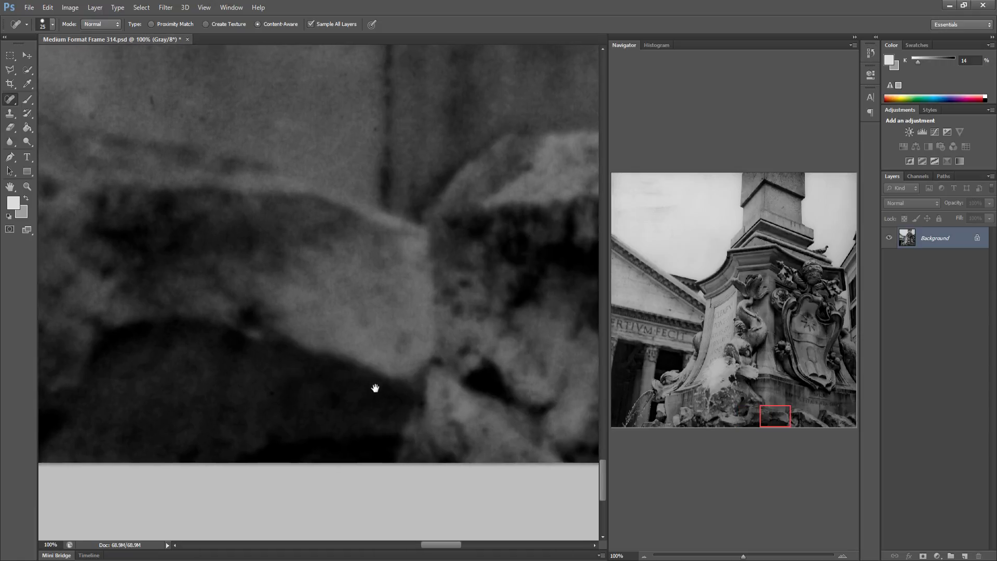
pyautogui.moveTo(374, 388); pyautogui.dragTo(263, 381)
pyautogui.moveTo(364, 407); pyautogui.dragTo(216, 397)
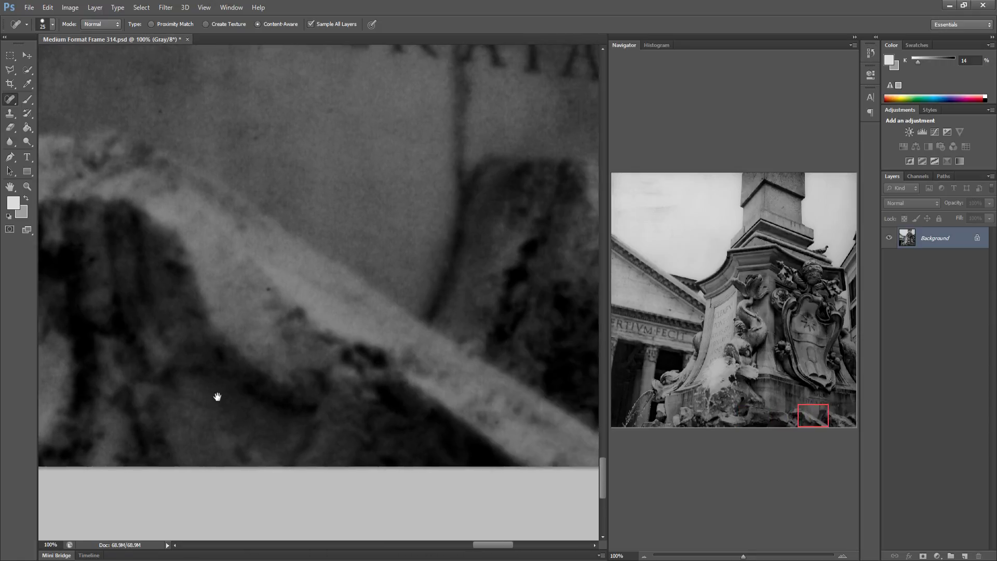
pyautogui.moveTo(369, 385); pyautogui.dragTo(170, 397)
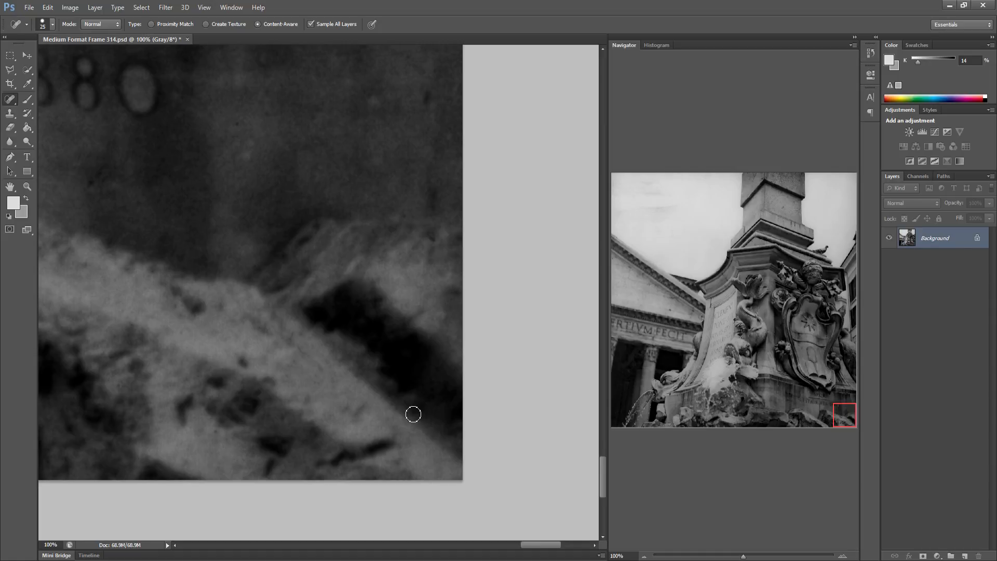
# Fit the whole fountain photo in view and save Medium Format Frame 314.psd
pyautogui.hotkey('ctrl', '0')
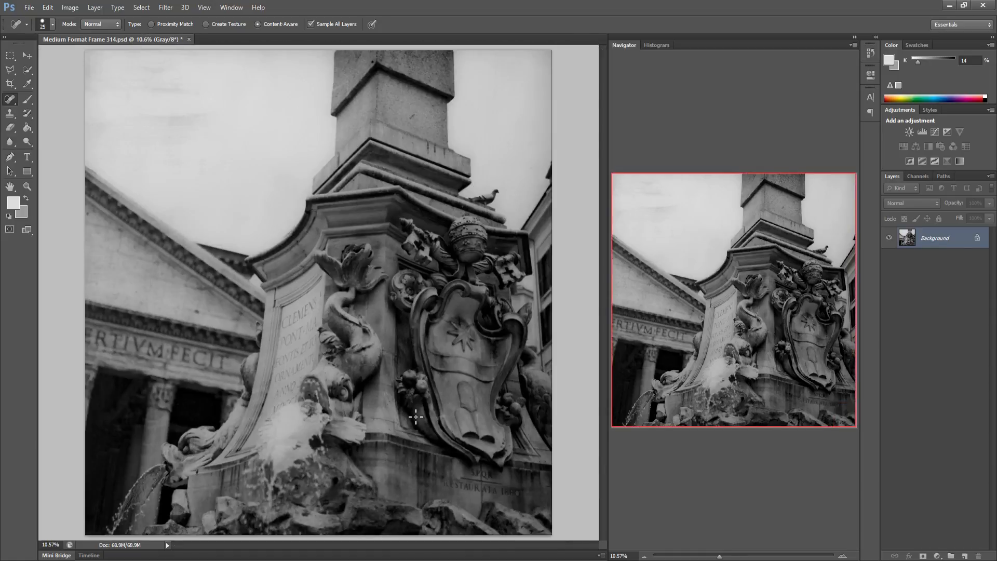
pyautogui.hotkey('ctrl', 's')
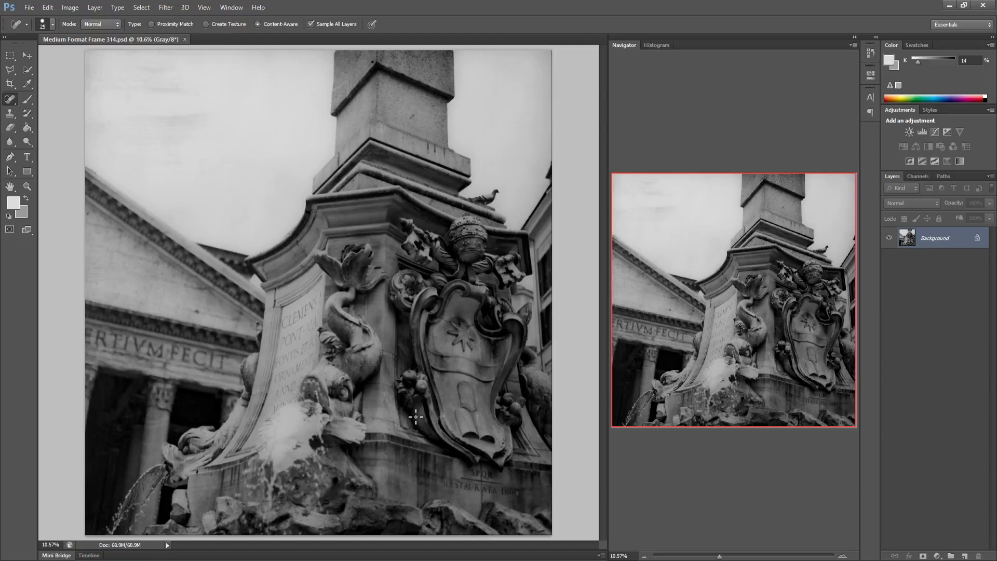
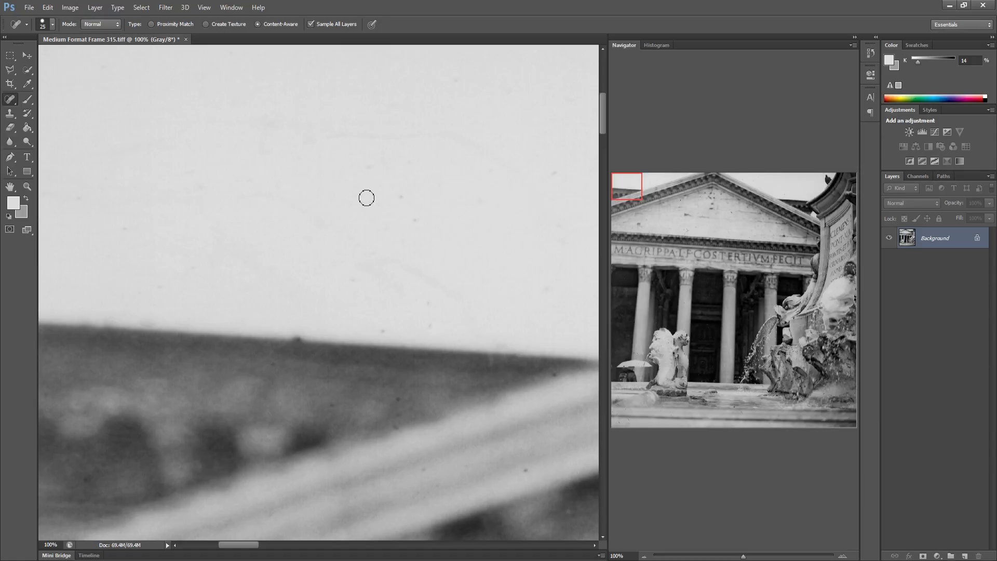
# Heal specks in the sky and along the sloping roof edge in the upper-left corner of Medium Format Frame 315.tiff
pyautogui.click(429, 326)
pyautogui.click(425, 467)
pyautogui.click(547, 374)
# Heal the specks on the start of the sloping pediment cornice and in the sky directly above it
pyautogui.moveTo(447, 384)
pyautogui.mouseDown()
pyautogui.moveTo(404, 407)
pyautogui.moveTo(319, 382)
pyautogui.mouseUp()
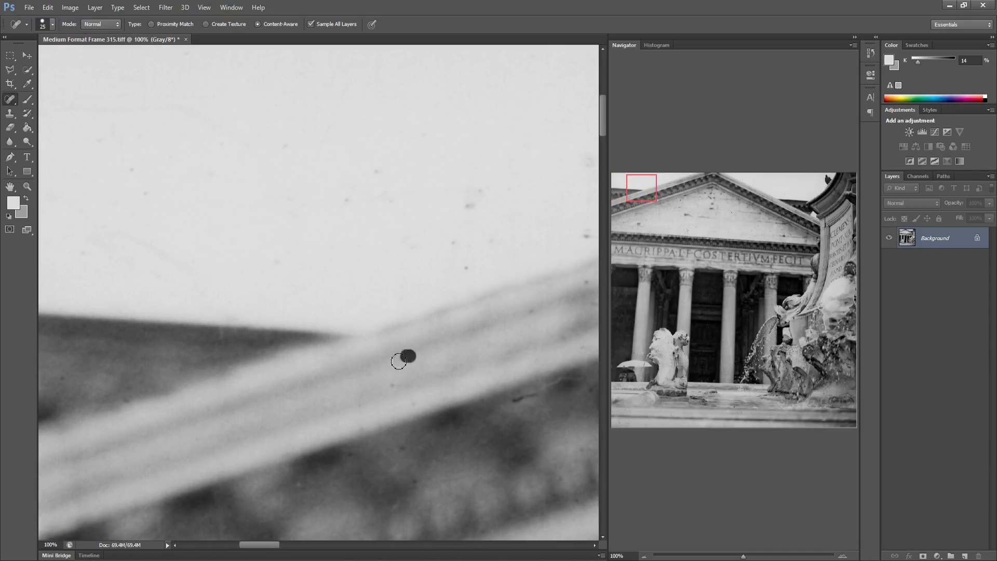
pyautogui.click(396, 386)
pyautogui.click(418, 402)
pyautogui.click(467, 207)
pyautogui.click(479, 190)
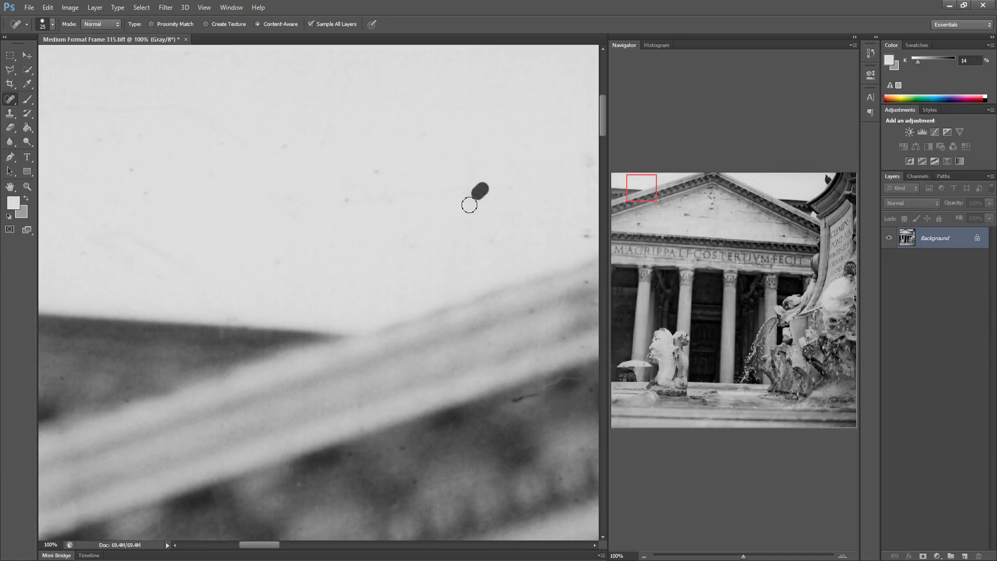
pyautogui.click(488, 239)
pyautogui.click(554, 277)
pyautogui.click(528, 310)
pyautogui.click(512, 353)
pyautogui.click(345, 200)
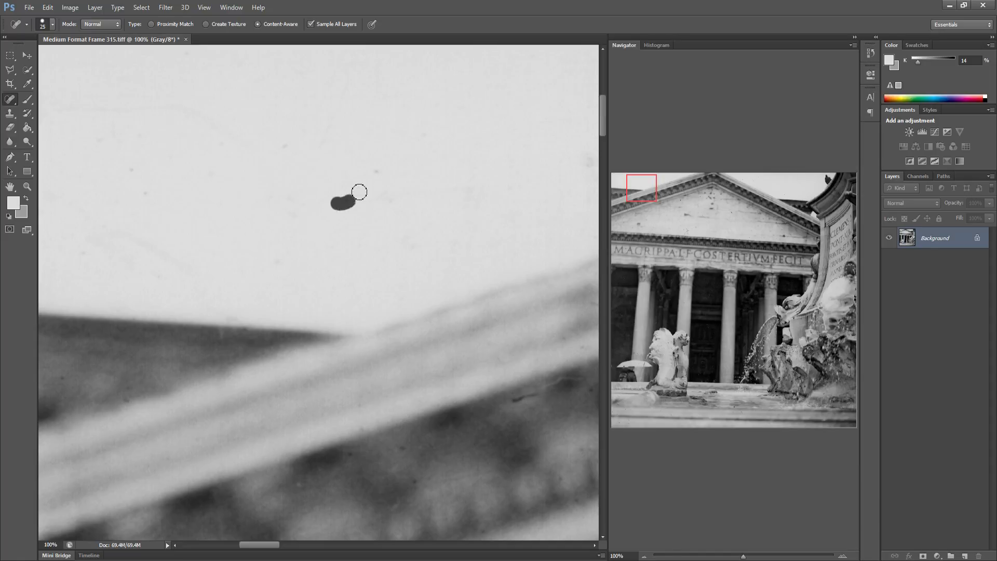
pyautogui.moveTo(276, 141); pyautogui.dragTo(296, 144)
# Heal the specks farther up the pediment cornice and on the shadowed ornament band beneath it
pyautogui.moveTo(473, 380); pyautogui.dragTo(334, 369)
pyautogui.moveTo(319, 403); pyautogui.dragTo(374, 374)
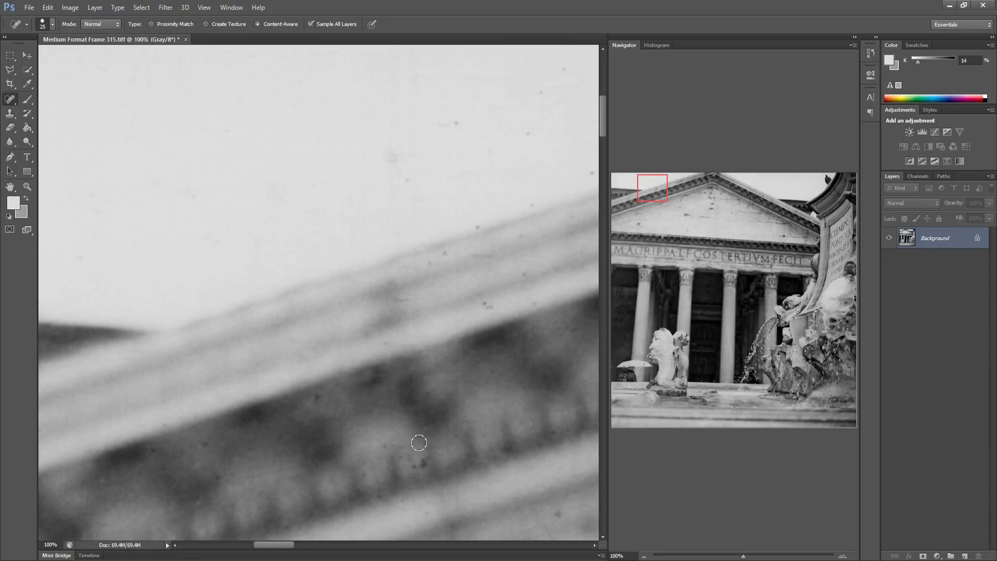
pyautogui.click(414, 468)
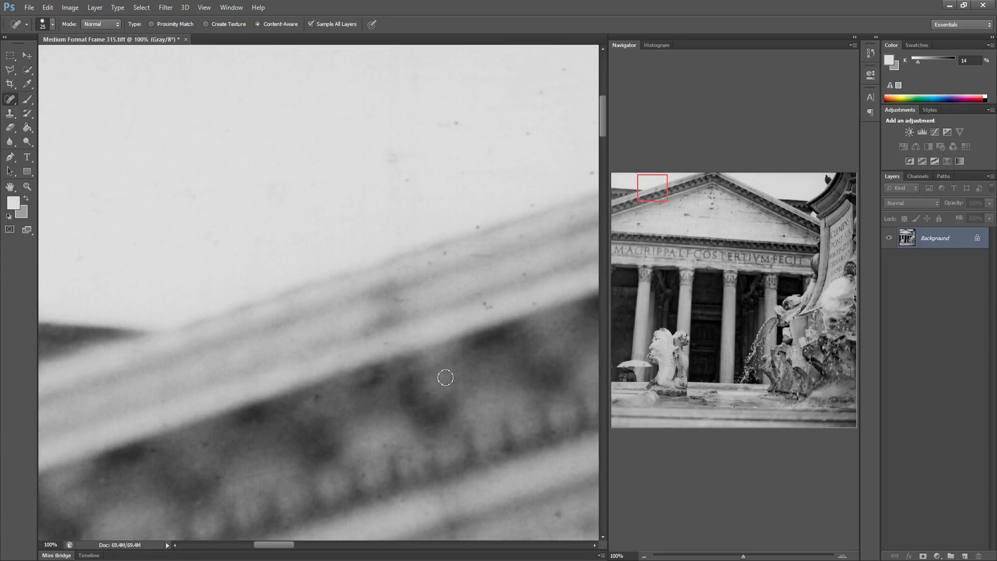
pyautogui.click(519, 275)
pyautogui.moveTo(537, 295); pyautogui.dragTo(510, 296)
pyautogui.click(450, 251)
# Heal the smudge and dust spots in the sky above this stretch of the cornice
pyautogui.moveTo(393, 155); pyautogui.dragTo(419, 184)
pyautogui.moveTo(404, 76); pyautogui.dragTo(412, 88)
pyautogui.moveTo(515, 131); pyautogui.dragTo(529, 126)
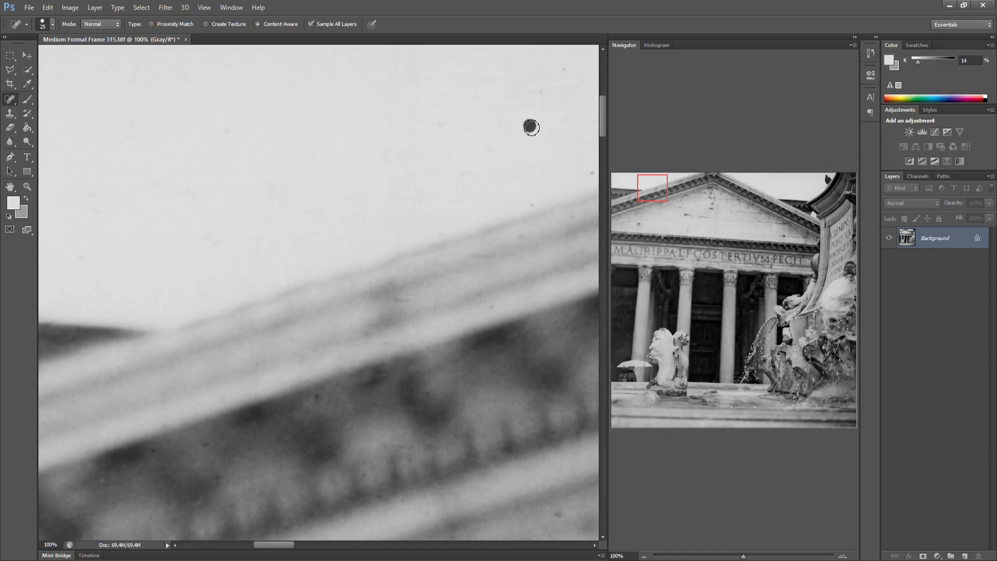
pyautogui.click(541, 89)
pyautogui.hscroll(4, 459, 198)
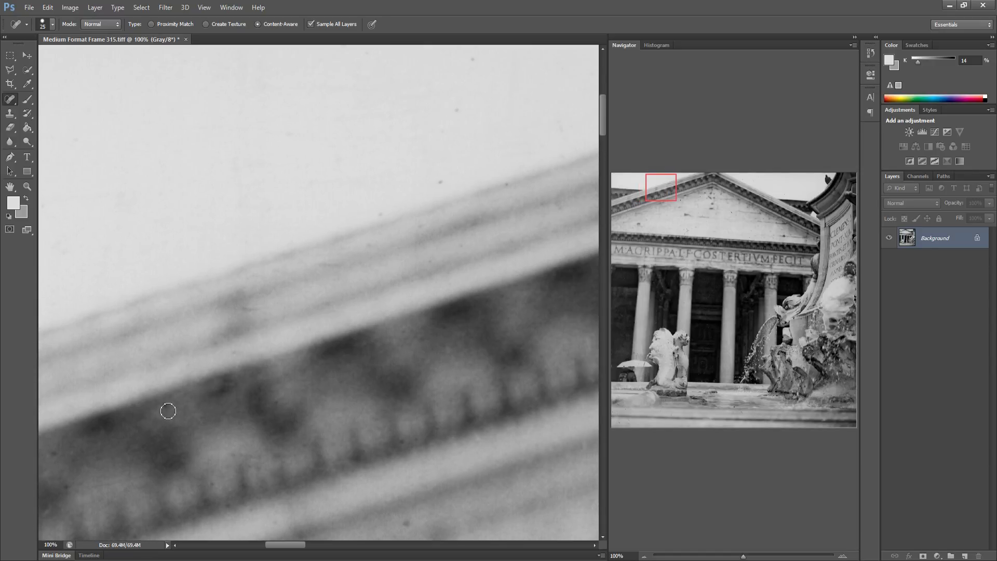
# Heal the specks on the shadowed ornament band, along the cornice's upper edge and in the sky above it
pyautogui.click(63, 439)
pyautogui.click(67, 480)
pyautogui.click(406, 525)
pyautogui.click(440, 185)
pyautogui.click(416, 228)
pyautogui.click(380, 213)
pyautogui.click(504, 184)
pyautogui.click(456, 112)
pyautogui.click(472, 60)
# Heal the specks on the ornament band and light moulding farther up the pediment's left slope
pyautogui.moveTo(443, 106)
pyautogui.mouseDown()
pyautogui.moveTo(280, 142)
pyautogui.moveTo(264, 122)
pyautogui.moveTo(239, 120)
pyautogui.mouseUp()
pyautogui.click(344, 491)
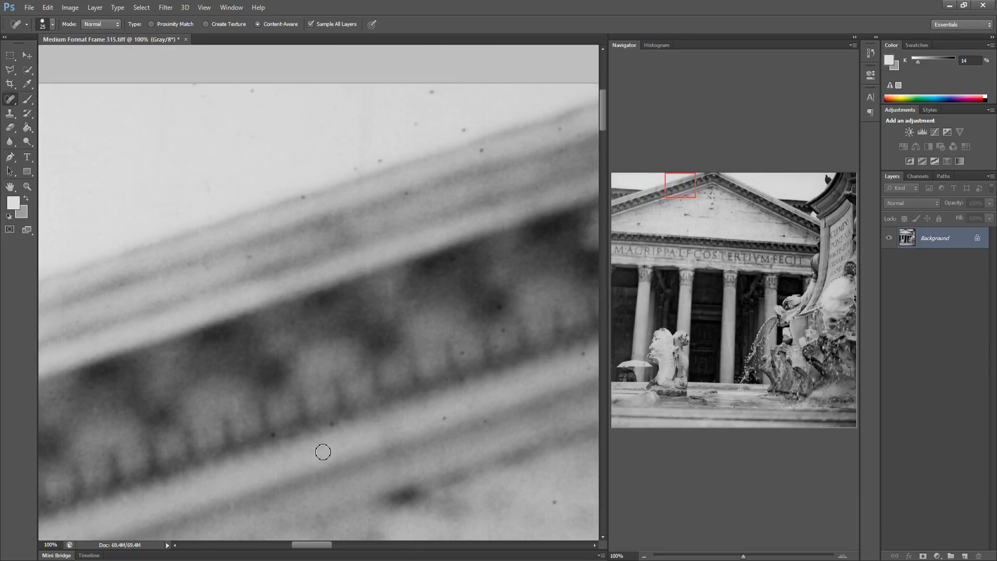
pyautogui.click(445, 417)
pyautogui.click(460, 351)
pyautogui.click(582, 352)
# Heal the specks along the top of this cornice stretch and in the sky up to the photo's upper edge
pyautogui.click(302, 198)
pyautogui.click(405, 193)
pyautogui.click(355, 169)
pyautogui.click(465, 129)
pyautogui.click(486, 155)
pyautogui.click(558, 126)
pyautogui.click(250, 94)
pyautogui.moveTo(173, 78); pyautogui.dragTo(206, 87)
# Heal the dark spots and the short curved hair on the pediment wall beneath the left slope's moulding
pyautogui.moveTo(534, 474); pyautogui.dragTo(334, 378)
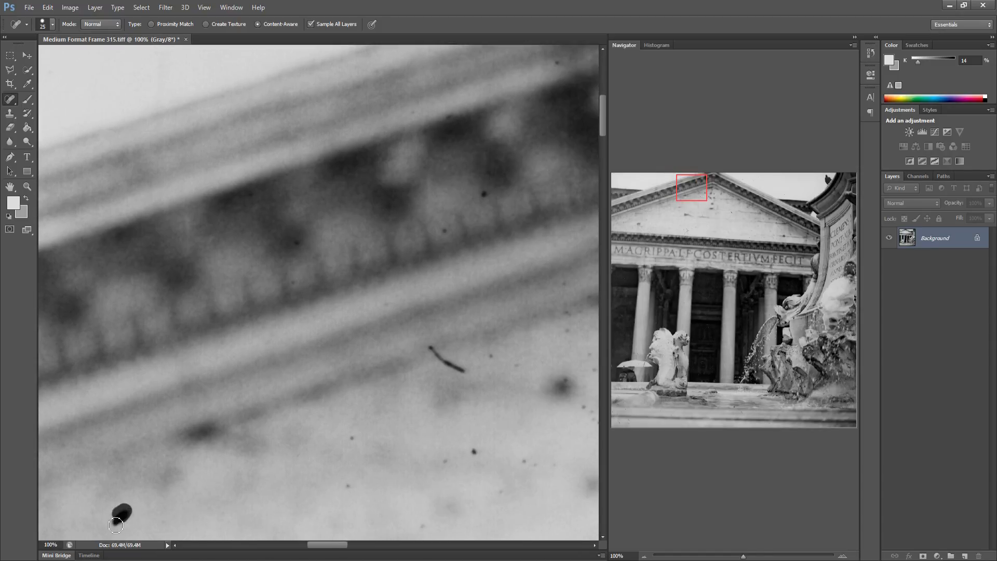
pyautogui.moveTo(115, 525); pyautogui.dragTo(118, 520)
pyautogui.moveTo(436, 460); pyautogui.dragTo(448, 463)
pyautogui.click(527, 466)
pyautogui.click(471, 451)
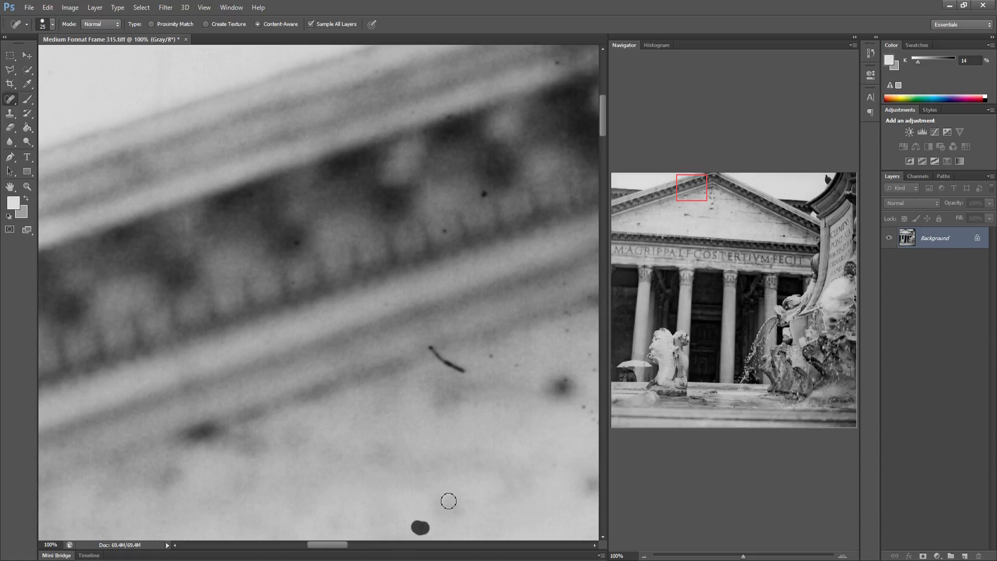
pyautogui.moveTo(445, 362); pyautogui.dragTo(477, 374)
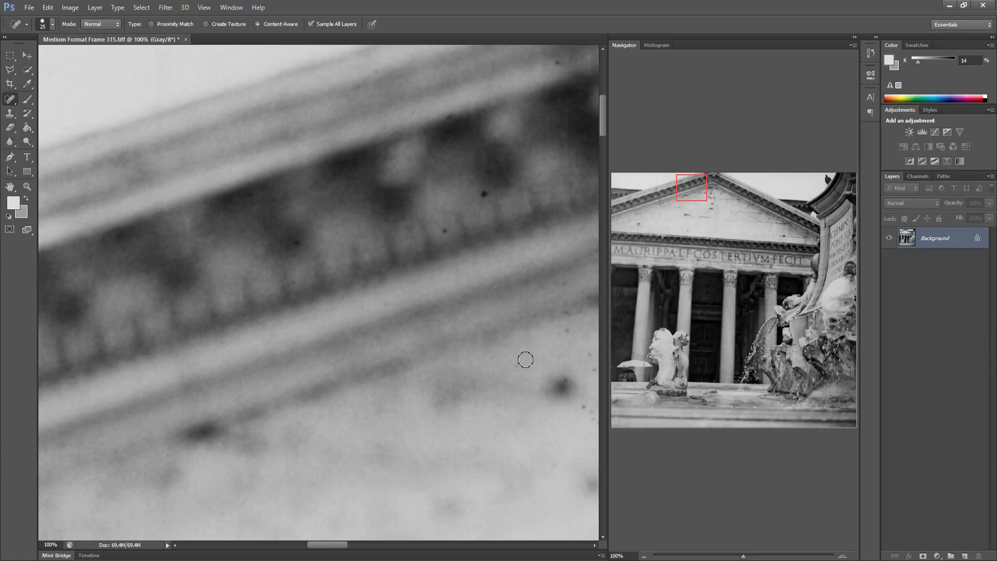
pyautogui.moveTo(559, 326); pyautogui.dragTo(577, 325)
pyautogui.moveTo(539, 356); pyautogui.dragTo(527, 365)
# Heal the specks on the ornament band near the pediment's apex and on the wall just below it
pyautogui.scroll(-10, 582, 404)
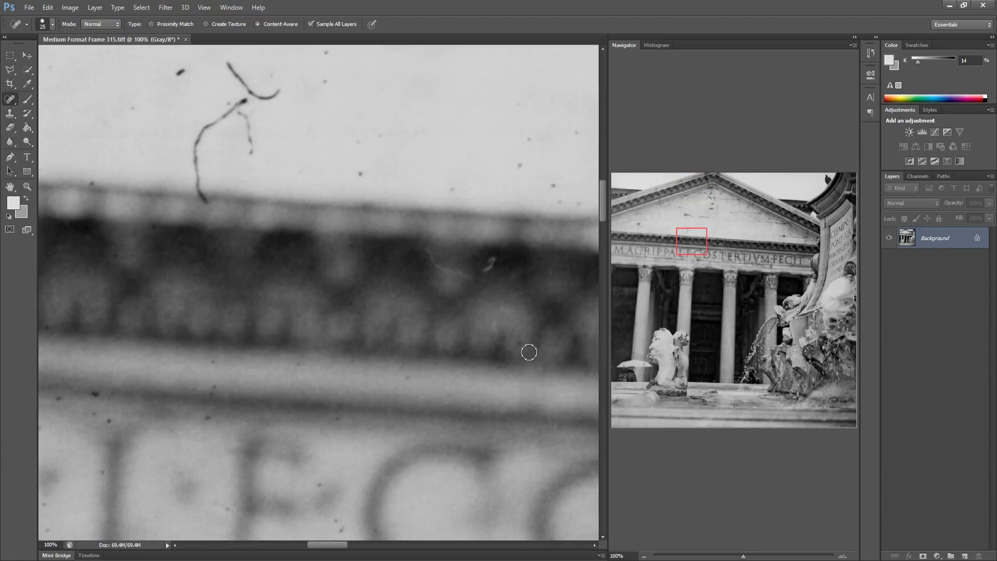
pyautogui.moveTo(698, 229); pyautogui.dragTo(692, 183)
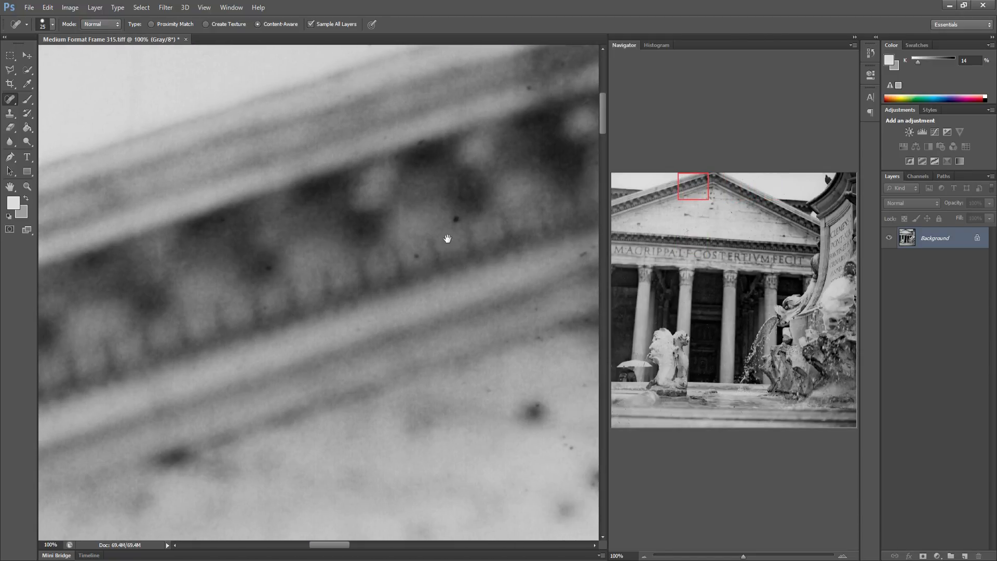
pyautogui.moveTo(447, 236)
pyautogui.mouseDown()
pyautogui.moveTo(468, 329)
pyautogui.moveTo(456, 293)
pyautogui.moveTo(485, 225)
pyautogui.moveTo(261, 247)
pyautogui.moveTo(225, 262)
pyautogui.moveTo(271, 268)
pyautogui.mouseUp()
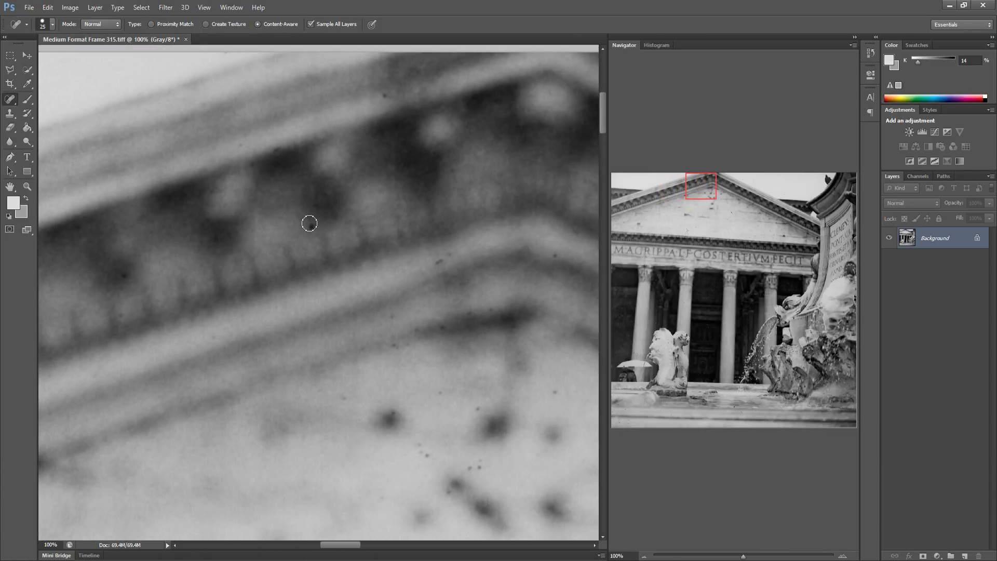
pyautogui.click(309, 223)
pyautogui.click(387, 93)
pyautogui.click(313, 226)
pyautogui.click(427, 456)
pyautogui.moveTo(461, 472); pyautogui.dragTo(479, 465)
pyautogui.click(448, 488)
pyautogui.moveTo(478, 357); pyautogui.dragTo(343, 390)
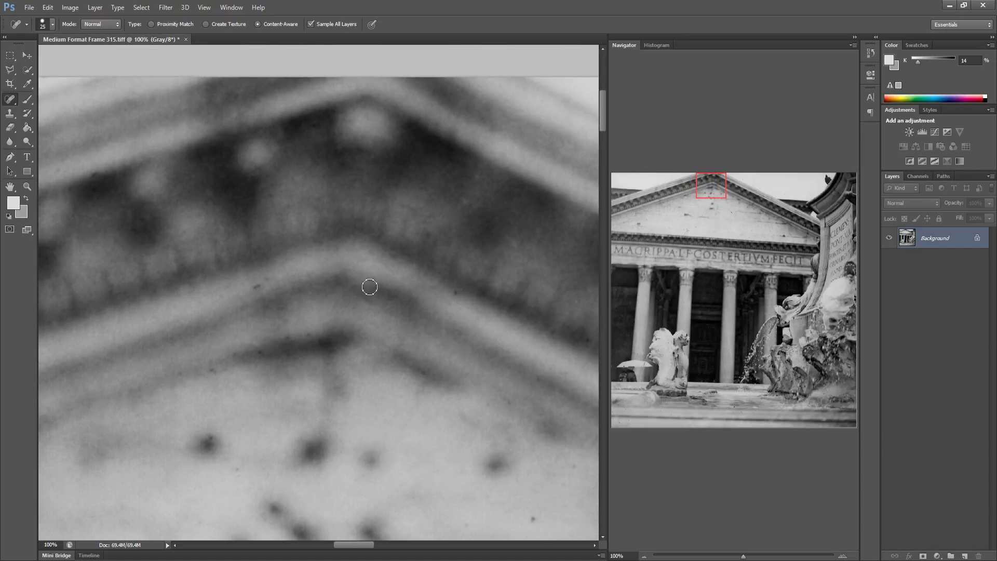
pyautogui.click(533, 521)
# Heal the specks and the small curved hair in the sky beside the start of the pediment's right slope
pyautogui.moveTo(489, 335)
pyautogui.mouseDown()
pyautogui.moveTo(279, 334)
pyautogui.moveTo(296, 315)
pyautogui.moveTo(284, 229)
pyautogui.moveTo(204, 153)
pyautogui.moveTo(215, 180)
pyautogui.mouseUp()
pyautogui.click(276, 94)
pyautogui.click(256, 69)
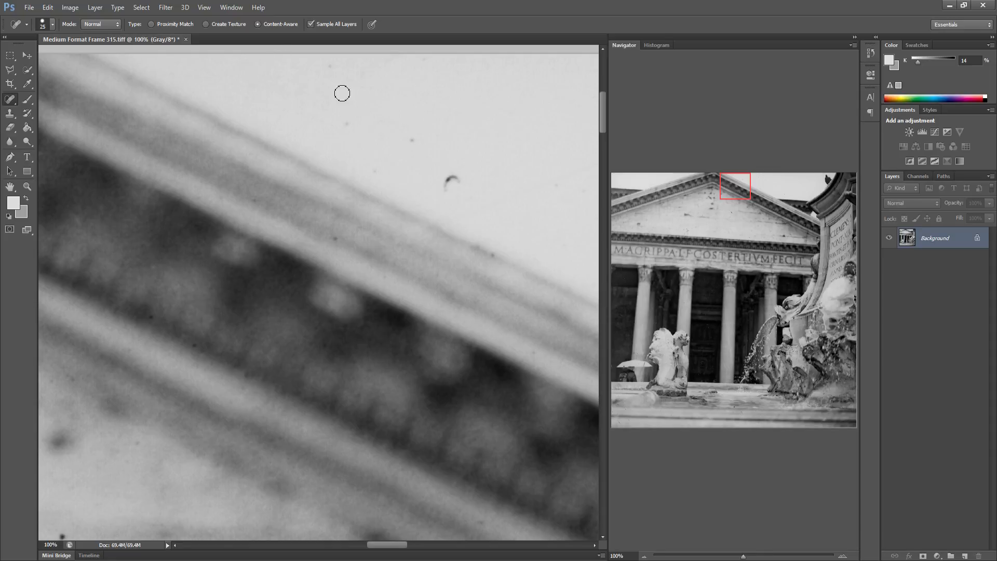
pyautogui.click(330, 65)
pyautogui.click(345, 124)
pyautogui.click(412, 139)
pyautogui.click(449, 179)
pyautogui.click(494, 257)
# Heal the cornice speck and the marks and dust spots in the sky above the middle of the right slope
pyautogui.hscroll(8, 436, 200)
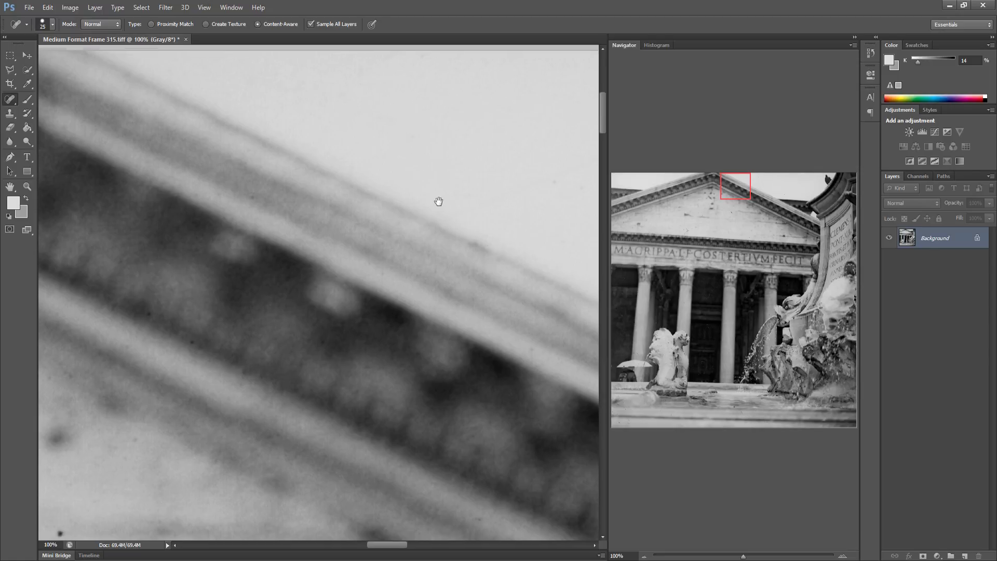
pyautogui.moveTo(269, 155)
pyautogui.mouseDown()
pyautogui.moveTo(309, 213)
pyautogui.moveTo(280, 189)
pyautogui.moveTo(249, 198)
pyautogui.mouseUp()
pyautogui.click(316, 243)
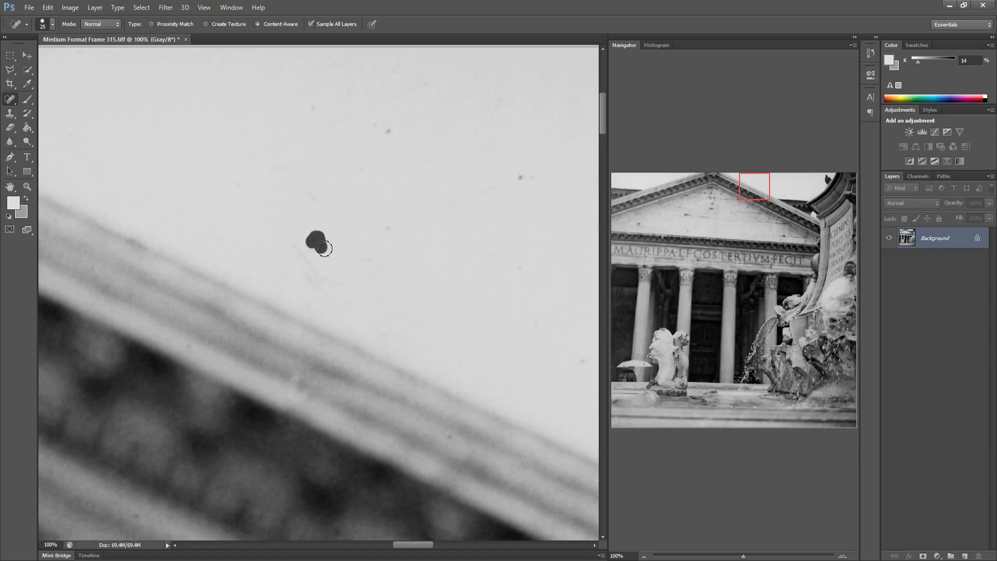
pyautogui.moveTo(287, 231); pyautogui.dragTo(311, 281)
pyautogui.click(385, 131)
pyautogui.click(425, 82)
pyautogui.click(503, 107)
pyautogui.click(521, 177)
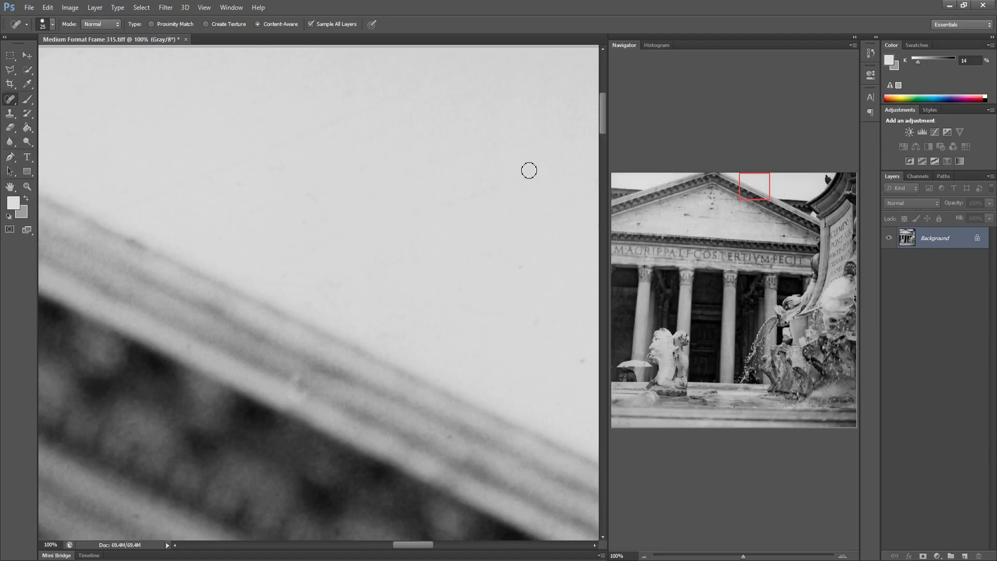
# Heal the dust spots in the sky farther down the pediment's right slope
pyautogui.moveTo(469, 231)
pyautogui.mouseDown()
pyautogui.moveTo(329, 238)
pyautogui.moveTo(285, 227)
pyautogui.mouseUp()
pyautogui.click(321, 339)
pyautogui.click(271, 287)
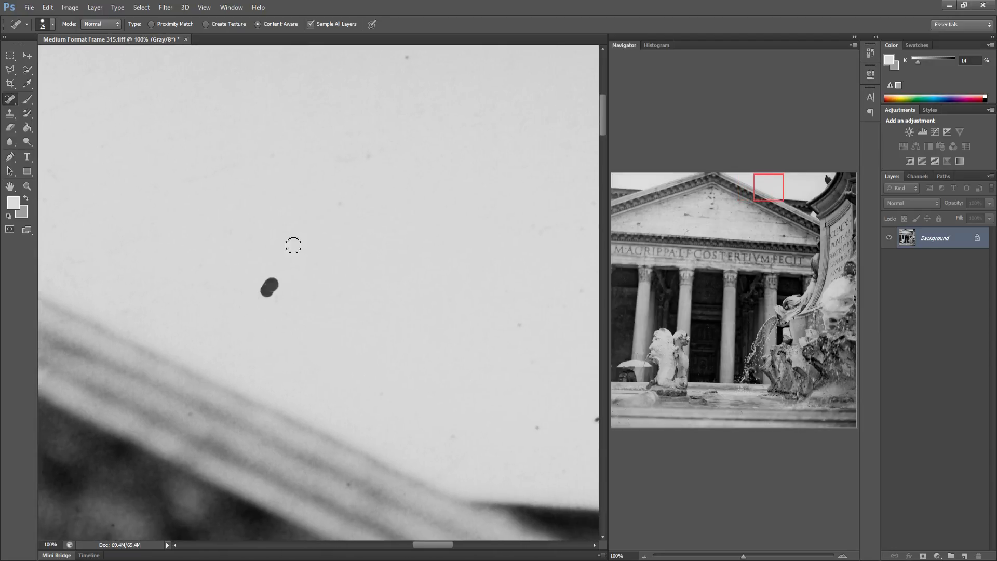
pyautogui.click(406, 58)
# Heal the dust spots in the sky above the low dark roof at the end of the right slope
pyautogui.moveTo(453, 275); pyautogui.dragTo(276, 292)
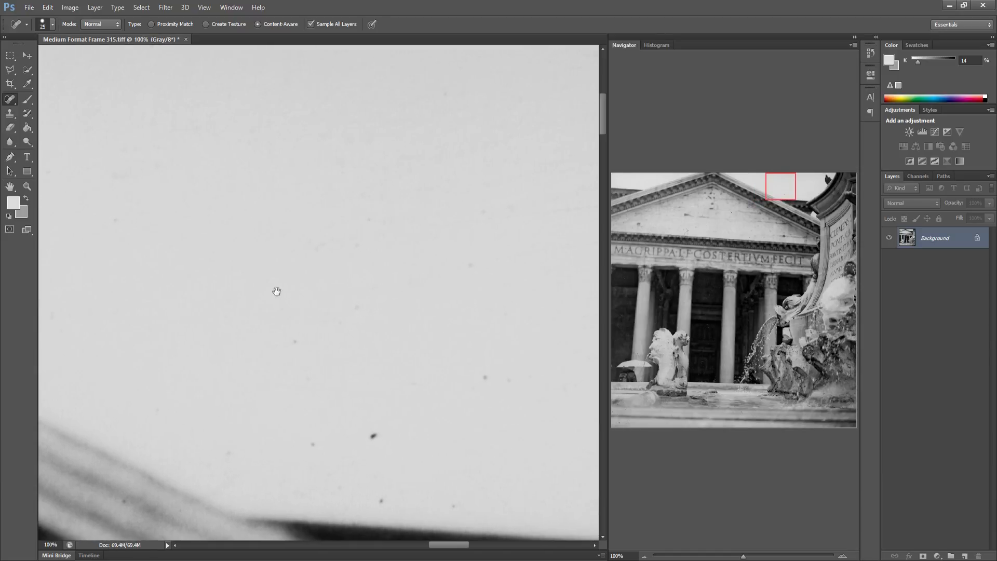
pyautogui.click(295, 342)
pyautogui.click(358, 307)
pyautogui.click(373, 431)
pyautogui.click(381, 500)
pyautogui.click(453, 505)
pyautogui.click(475, 385)
pyautogui.click(508, 381)
# Heal the specks and the faint slanting line in the upper sky between the pediment and the fountain column
pyautogui.moveTo(375, 370); pyautogui.dragTo(200, 415)
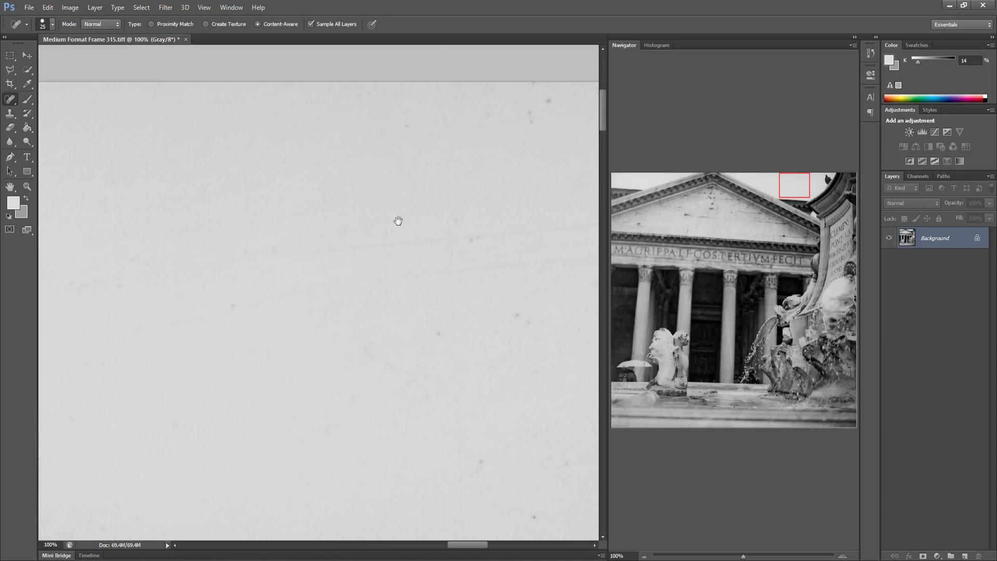
pyautogui.moveTo(397, 221); pyautogui.dragTo(289, 207)
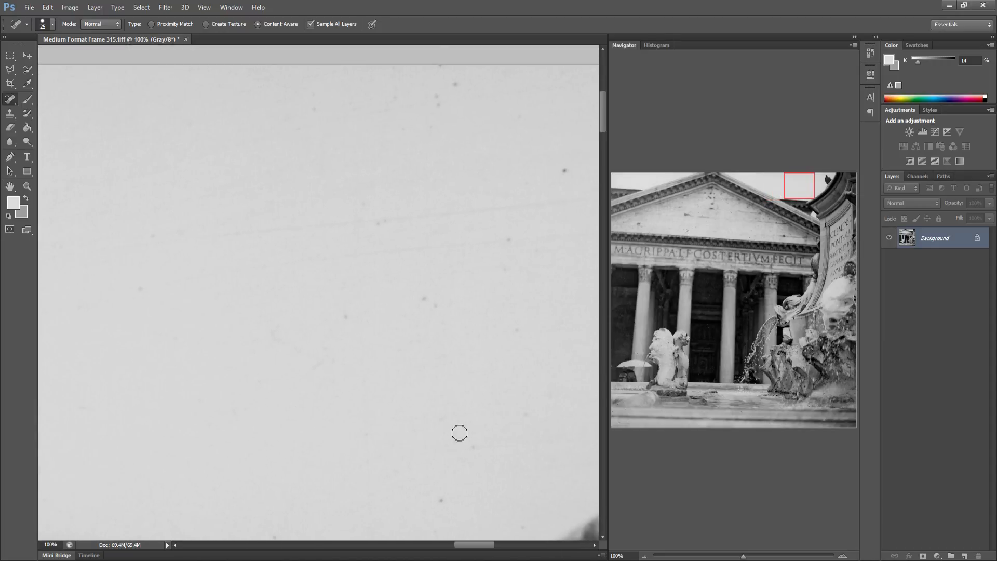
pyautogui.click(457, 442)
pyautogui.click(343, 323)
pyautogui.moveTo(421, 297); pyautogui.dragTo(432, 305)
pyautogui.moveTo(379, 219)
pyautogui.mouseDown()
pyautogui.moveTo(391, 222)
pyautogui.moveTo(358, 201)
pyautogui.mouseUp()
pyautogui.moveTo(525, 247); pyautogui.dragTo(505, 238)
pyautogui.moveTo(562, 162); pyautogui.dragTo(566, 180)
pyautogui.moveTo(418, 89)
pyautogui.mouseDown()
pyautogui.moveTo(439, 102)
pyautogui.moveTo(438, 61)
pyautogui.moveTo(395, 116)
pyautogui.mouseUp()
pyautogui.moveTo(320, 111); pyautogui.dragTo(321, 96)
pyautogui.moveTo(545, 155); pyautogui.dragTo(549, 178)
pyautogui.moveTo(401, 220)
pyautogui.mouseDown()
pyautogui.moveTo(449, 205)
pyautogui.moveTo(582, 195)
pyautogui.mouseUp()
# Heal the dust spots and faint marks in the sky to the left of the pigeon
pyautogui.moveTo(419, 231); pyautogui.dragTo(208, 273)
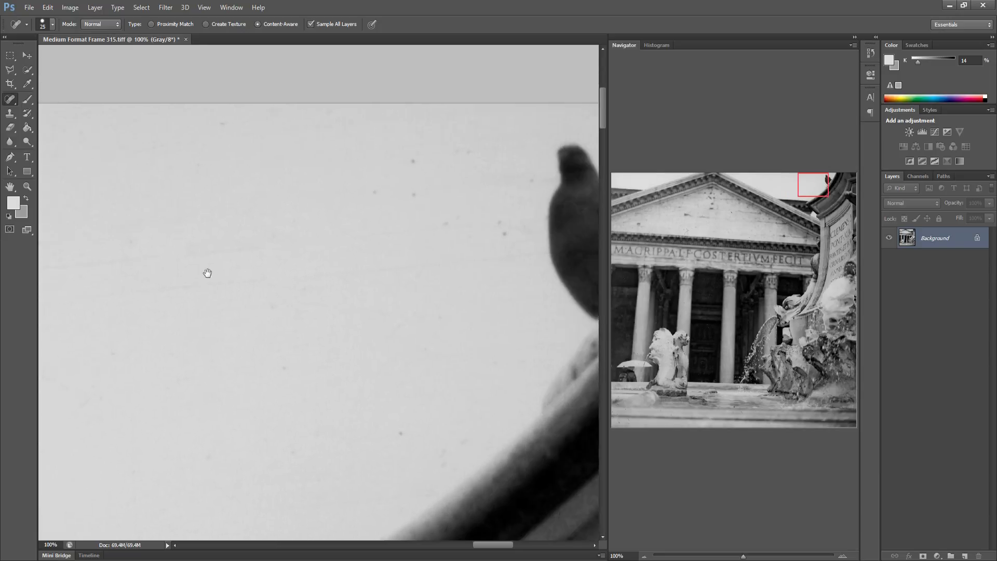
pyautogui.moveTo(397, 427)
pyautogui.mouseDown()
pyautogui.moveTo(403, 451)
pyautogui.moveTo(423, 427)
pyautogui.mouseUp()
pyautogui.click(383, 344)
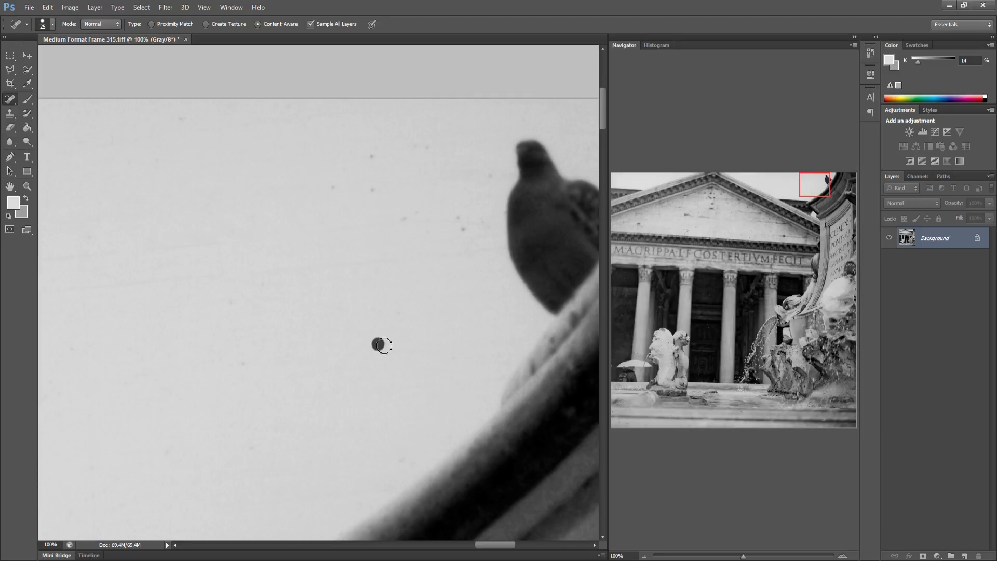
pyautogui.moveTo(393, 313); pyautogui.dragTo(399, 304)
pyautogui.click(264, 279)
pyautogui.moveTo(300, 267); pyautogui.dragTo(326, 259)
pyautogui.moveTo(331, 179); pyautogui.dragTo(332, 195)
pyautogui.click(372, 154)
pyautogui.click(372, 190)
pyautogui.moveTo(460, 217); pyautogui.dragTo(454, 224)
pyautogui.click(480, 222)
pyautogui.moveTo(488, 170); pyautogui.dragTo(474, 182)
pyautogui.click(416, 141)
# Heal the specks in the patch of sky between the pigeon and the curved fountain stonework
pyautogui.moveTo(431, 254); pyautogui.dragTo(262, 288)
pyautogui.moveTo(320, 203); pyautogui.dragTo(336, 183)
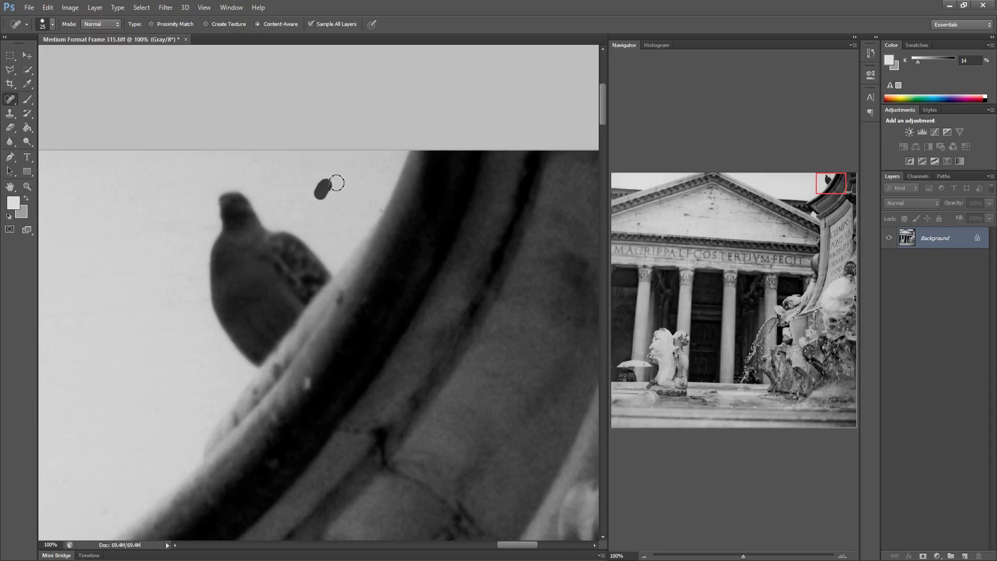
pyautogui.click(356, 163)
pyautogui.click(369, 198)
pyautogui.click(382, 201)
# Heal the specks on the light cornice bands and ornament edge near the photo's left border
pyautogui.moveTo(442, 233); pyautogui.dragTo(285, 263)
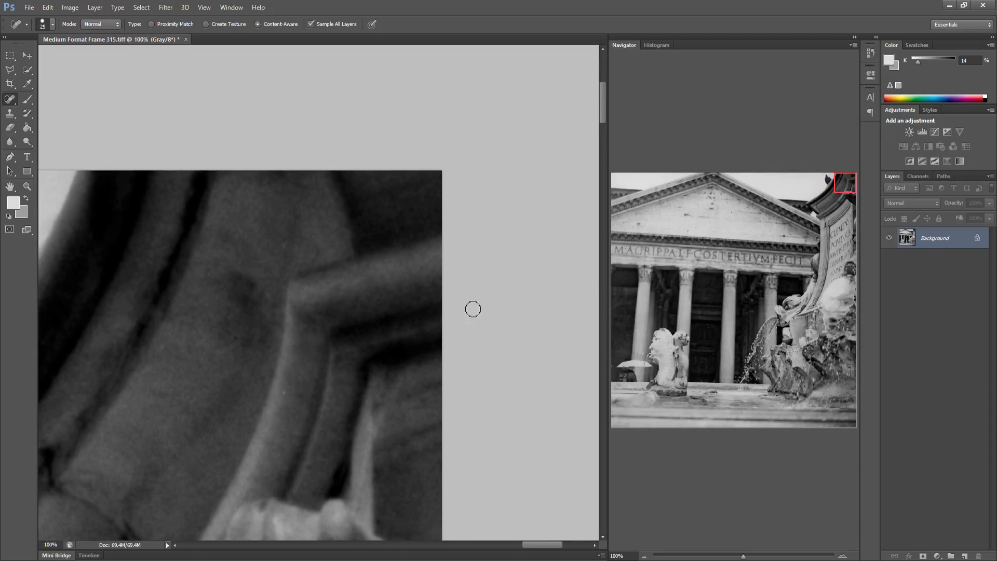
pyautogui.moveTo(630, 240); pyautogui.dragTo(627, 212)
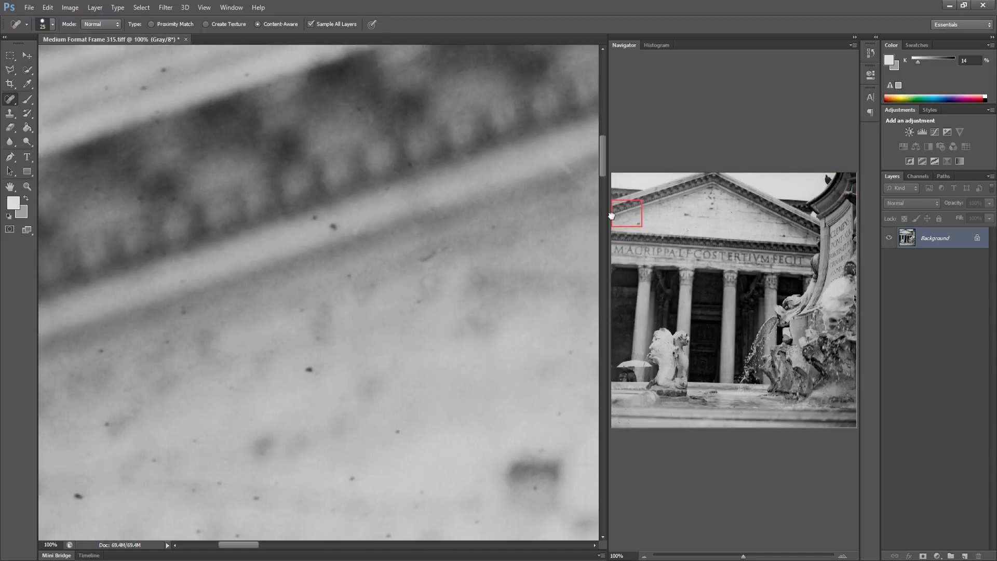
pyautogui.moveTo(272, 193); pyautogui.dragTo(338, 296)
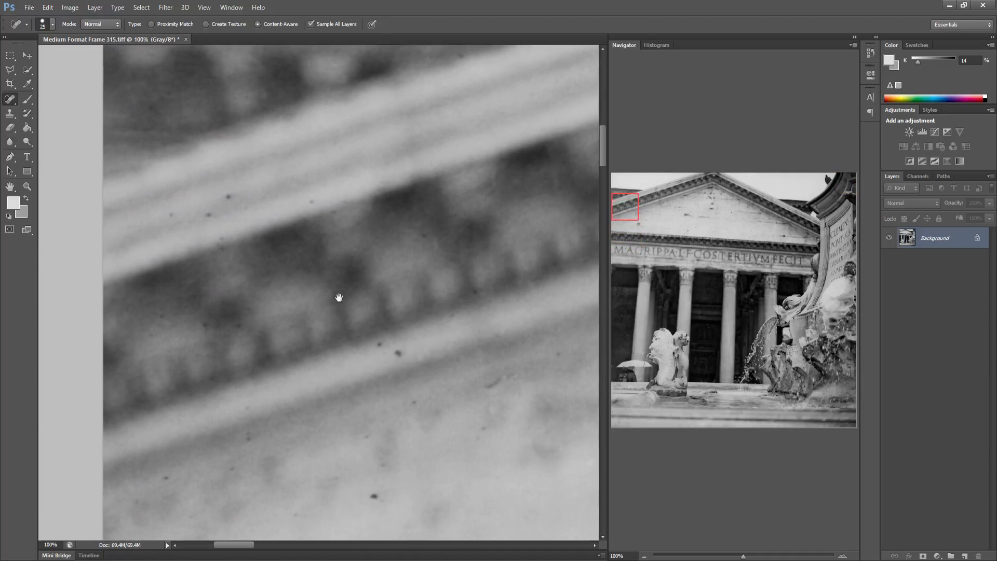
pyautogui.click(211, 207)
pyautogui.click(205, 245)
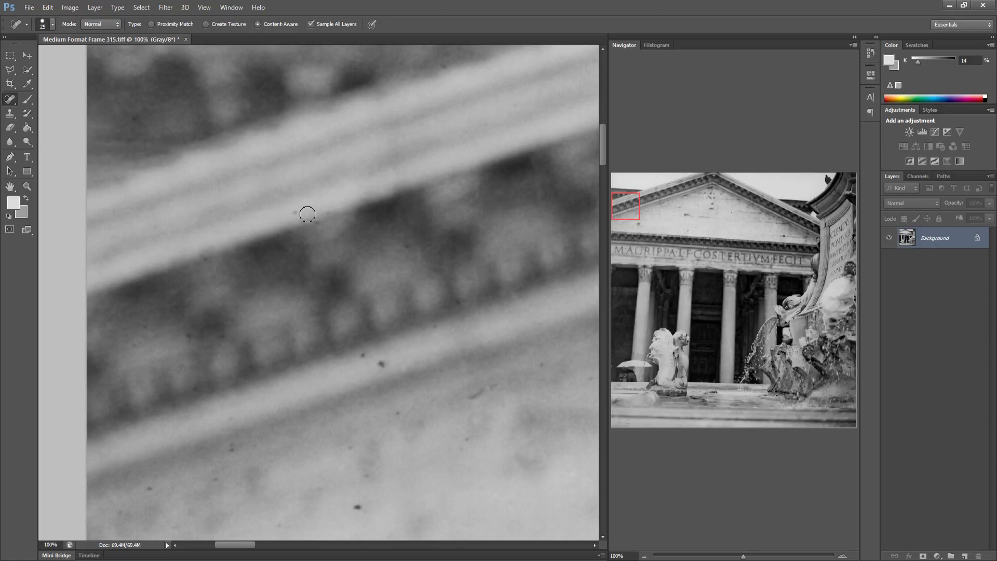
pyautogui.click(297, 212)
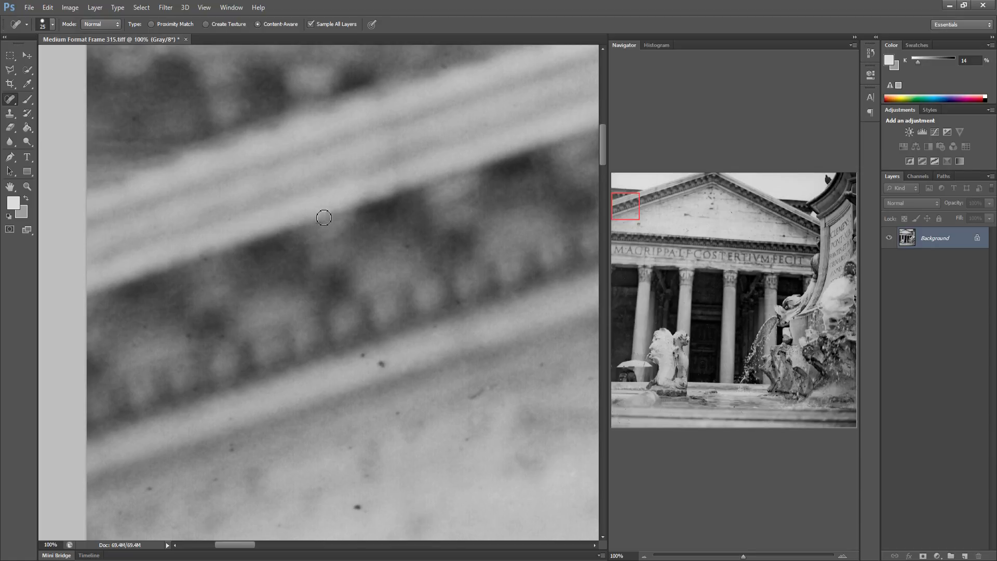
# Heal the dark spots on the lower moulding and the pediment wall beneath it near the photo's left border
pyautogui.click(385, 362)
pyautogui.click(232, 447)
pyautogui.moveTo(274, 521); pyautogui.dragTo(299, 523)
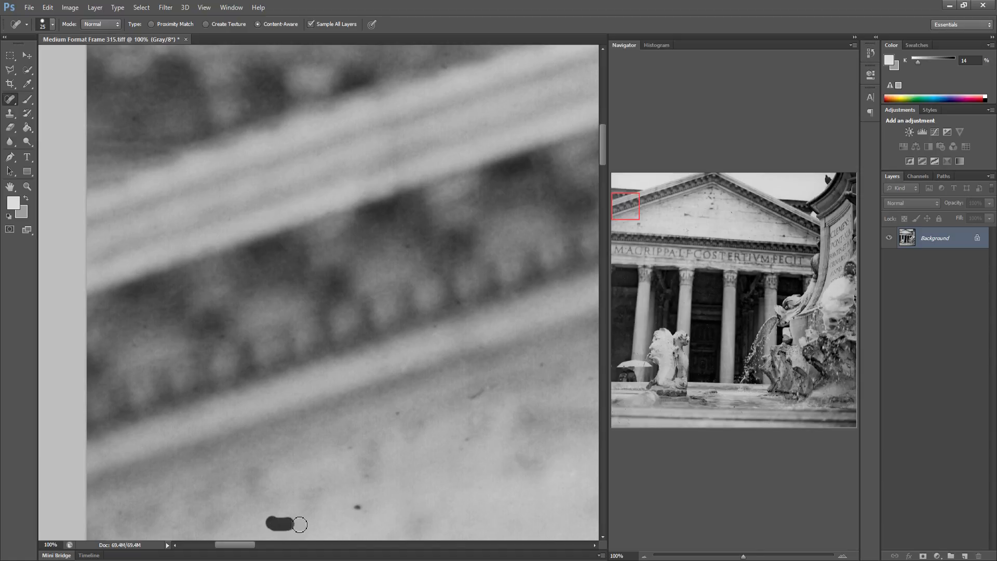
pyautogui.click(355, 510)
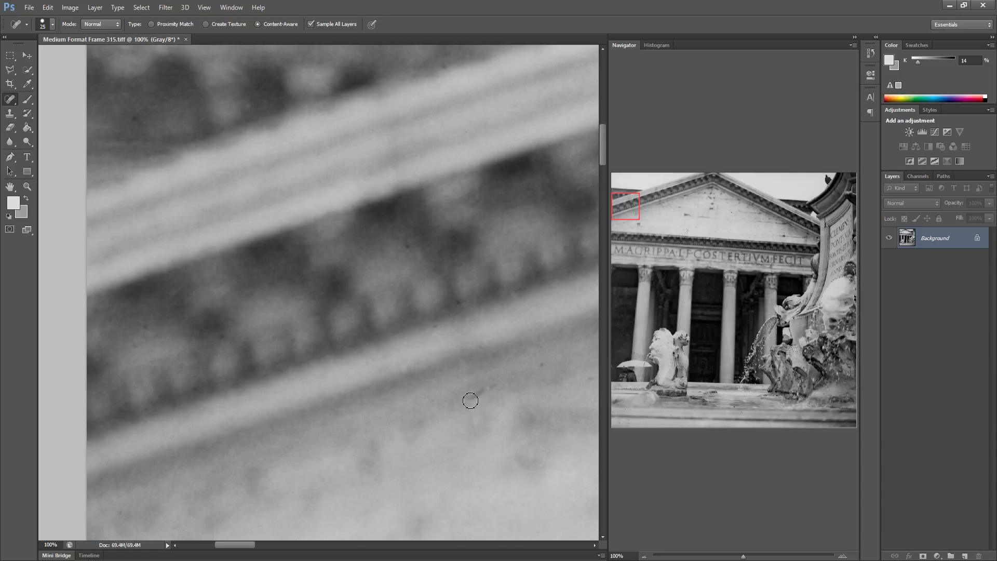
# Heal the elongated mark and the dust specks on the pediment wall below the next stretch of the left slope
pyautogui.moveTo(470, 399)
pyautogui.mouseDown()
pyautogui.moveTo(499, 388)
pyautogui.moveTo(465, 407)
pyautogui.moveTo(291, 389)
pyautogui.moveTo(249, 371)
pyautogui.mouseUp()
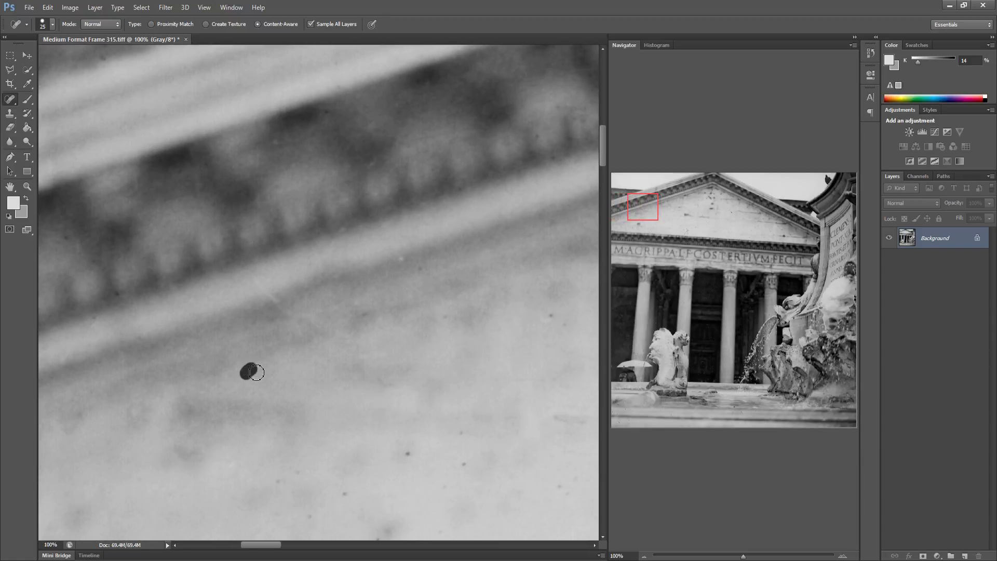
pyautogui.moveTo(278, 484); pyautogui.dragTo(290, 480)
pyautogui.click(304, 474)
pyautogui.click(310, 516)
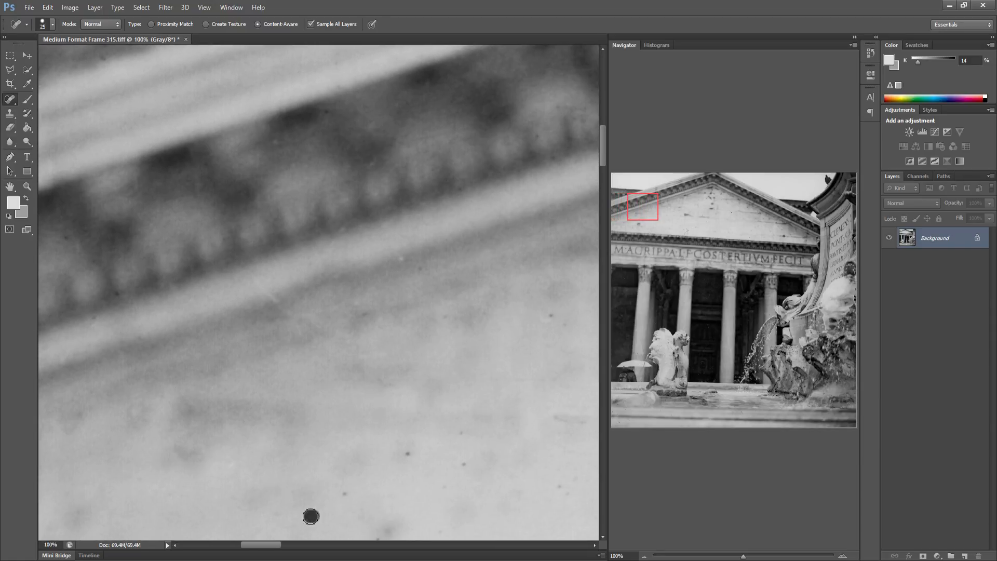
pyautogui.click(344, 493)
pyautogui.click(463, 463)
pyautogui.click(460, 432)
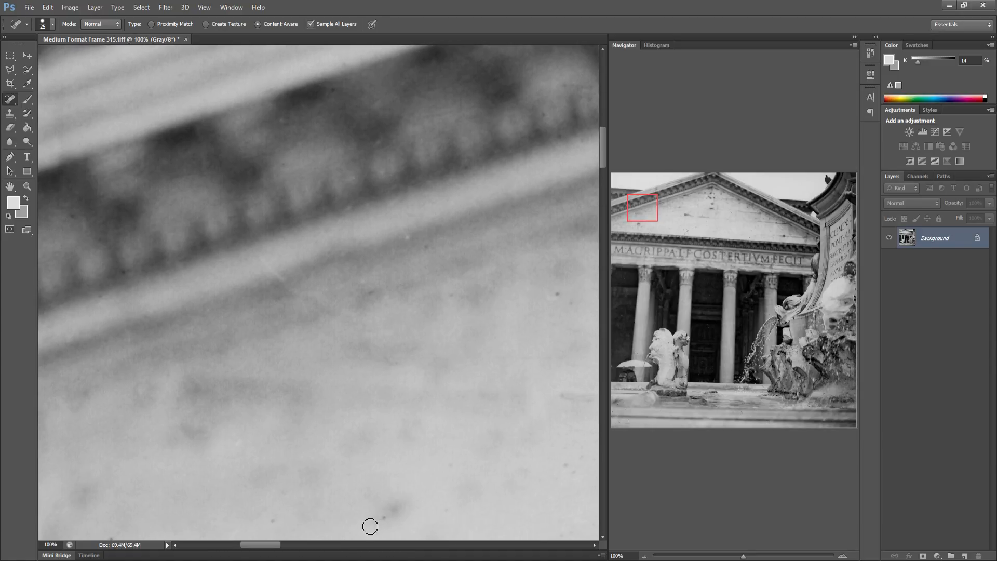
pyautogui.click(446, 507)
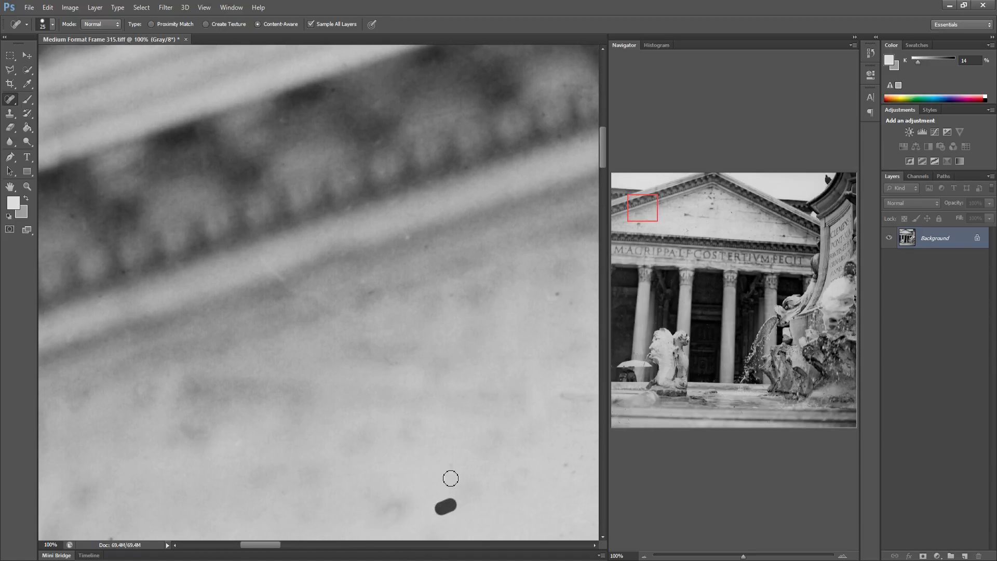
pyautogui.click(560, 460)
pyautogui.click(583, 450)
pyautogui.click(559, 287)
pyautogui.click(370, 291)
# Heal the specks and the short horizontal mark on the lower part of the next pediment wall section
pyautogui.moveTo(492, 348); pyautogui.dragTo(174, 335)
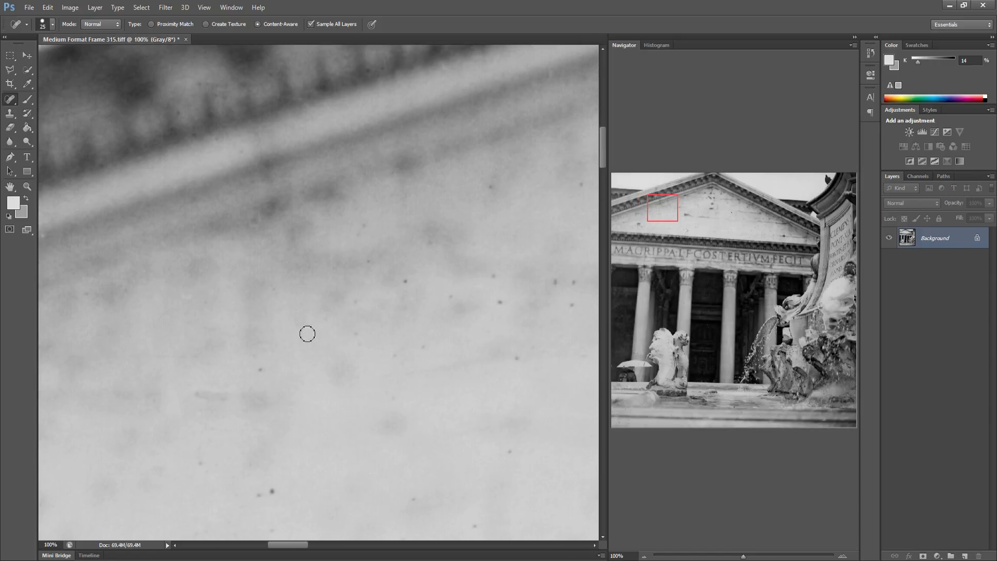
pyautogui.moveTo(251, 494); pyautogui.dragTo(281, 484)
pyautogui.click(199, 462)
pyautogui.moveTo(259, 516); pyautogui.dragTo(280, 526)
pyautogui.click(263, 362)
pyautogui.moveTo(200, 390); pyautogui.dragTo(216, 394)
pyautogui.moveTo(411, 497); pyautogui.dragTo(423, 492)
pyautogui.click(475, 529)
pyautogui.click(510, 449)
pyautogui.moveTo(512, 356); pyautogui.dragTo(521, 354)
# Heal the remaining specks across the middle and upper part of this wall section, up to the moulding
pyautogui.click(499, 301)
pyautogui.click(492, 274)
pyautogui.click(446, 298)
pyautogui.click(355, 301)
pyautogui.click(357, 335)
pyautogui.click(401, 355)
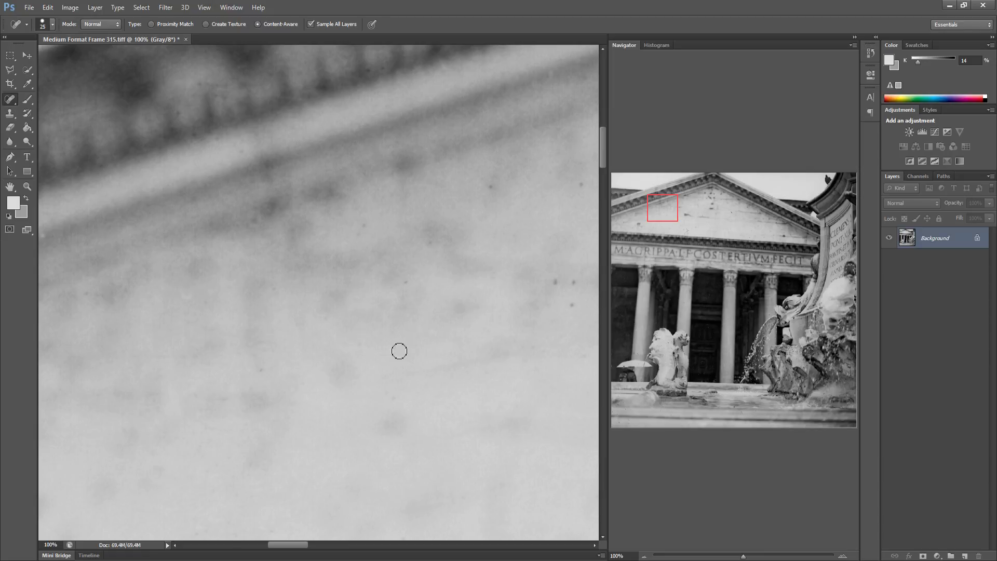
pyautogui.click(399, 398)
pyautogui.click(359, 228)
pyautogui.click(430, 246)
pyautogui.click(555, 281)
pyautogui.click(573, 282)
pyautogui.click(571, 305)
# Heal the dark spots and the short hair on the pediment wall around the wedge-shaped dark patch
pyautogui.moveTo(456, 282); pyautogui.dragTo(318, 282)
pyautogui.click(345, 387)
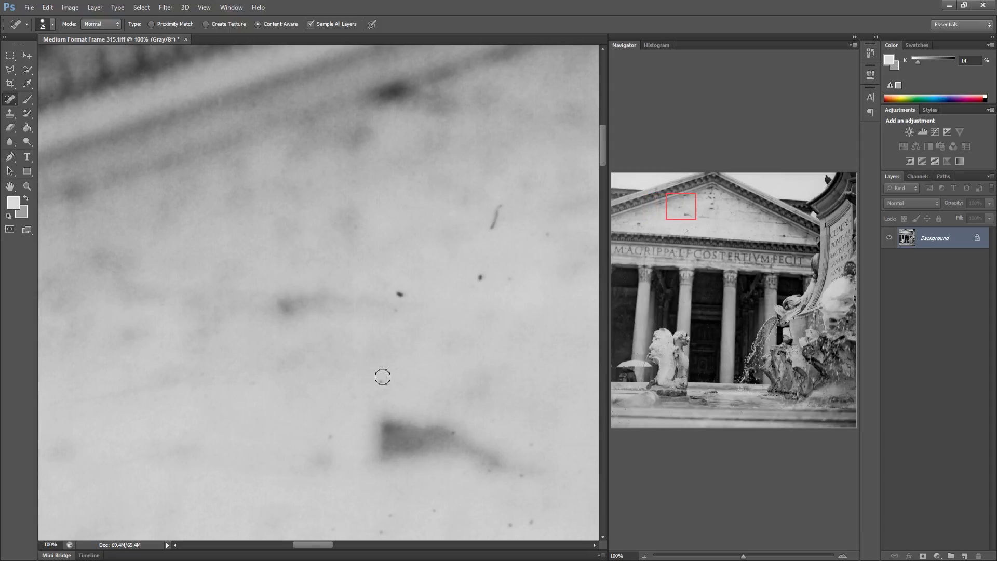
pyautogui.click(381, 381)
pyautogui.moveTo(331, 432); pyautogui.dragTo(327, 443)
pyautogui.moveTo(447, 428); pyautogui.dragTo(464, 435)
pyautogui.moveTo(396, 292); pyautogui.dragTo(415, 295)
pyautogui.click(480, 277)
pyautogui.moveTo(500, 207); pyautogui.dragTo(494, 220)
# Heal the short vertical mark and the specks around the thin dark streak beyond the wedge-shaped patch on the pediment wall
pyautogui.moveTo(467, 288); pyautogui.dragTo(306, 277)
pyautogui.moveTo(374, 404); pyautogui.dragTo(380, 396)
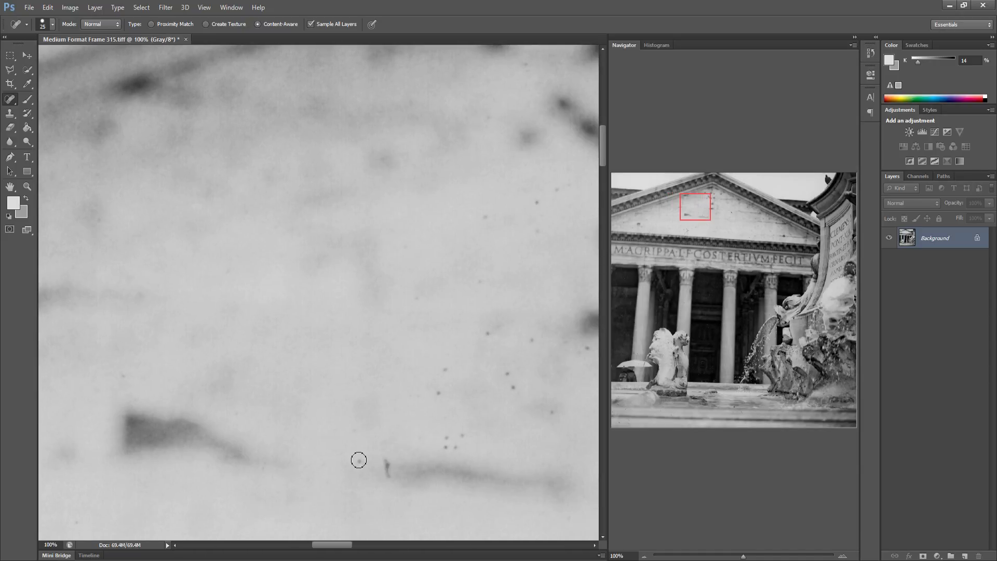
pyautogui.moveTo(390, 456); pyautogui.dragTo(390, 478)
pyautogui.moveTo(446, 437); pyautogui.dragTo(446, 436)
pyautogui.moveTo(462, 435)
pyautogui.mouseDown()
pyautogui.moveTo(387, 474)
pyautogui.moveTo(437, 392)
pyautogui.mouseUp()
pyautogui.click(506, 372)
pyautogui.moveTo(512, 388); pyautogui.dragTo(512, 388)
pyautogui.moveTo(531, 338); pyautogui.dragTo(530, 338)
pyautogui.click(553, 415)
pyautogui.click(586, 348)
# Heal the remaining specks on the upper part of this wall section, below the dark holes
pyautogui.click(484, 216)
pyautogui.click(413, 289)
pyautogui.click(403, 249)
pyautogui.moveTo(538, 201); pyautogui.dragTo(551, 185)
# Heal the specks around the two dark slots near the pediment's centre, including the bright spot and the specks below them
pyautogui.moveTo(508, 217); pyautogui.dragTo(340, 251)
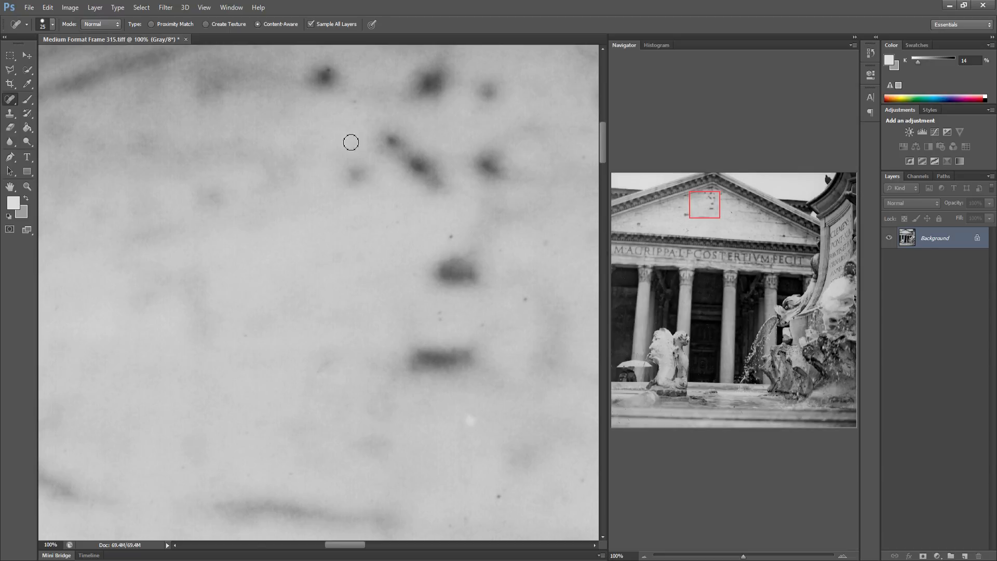
pyautogui.click(443, 237)
pyautogui.click(439, 317)
pyautogui.click(478, 322)
pyautogui.moveTo(498, 252); pyautogui.dragTo(501, 272)
pyautogui.click(467, 415)
pyautogui.click(497, 497)
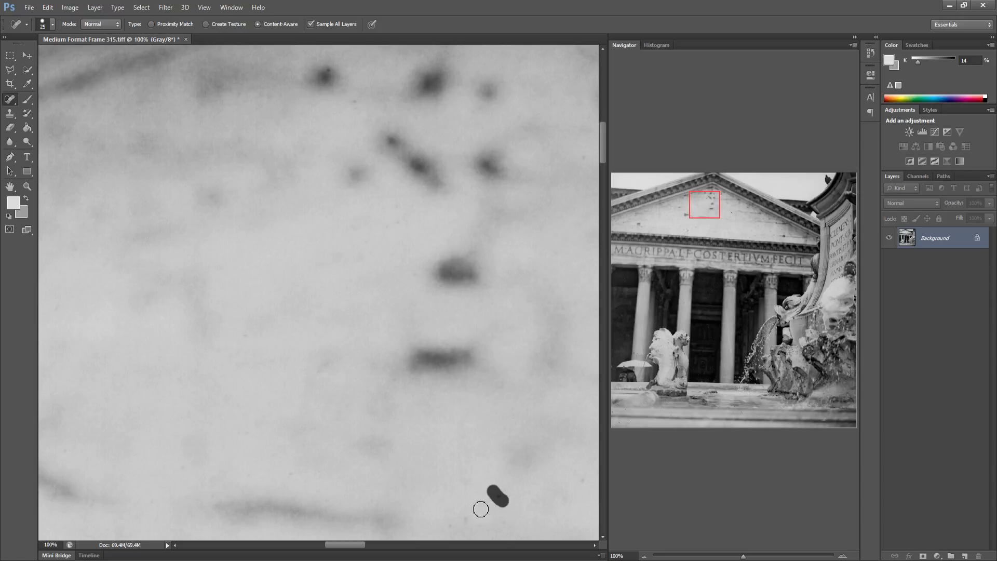
pyautogui.click(463, 515)
pyautogui.moveTo(458, 523); pyautogui.dragTo(469, 498)
# Heal the round black spot, the short diagonal hair and the nearby specks on the wall to the right of the holes
pyautogui.moveTo(545, 474); pyautogui.dragTo(384, 460)
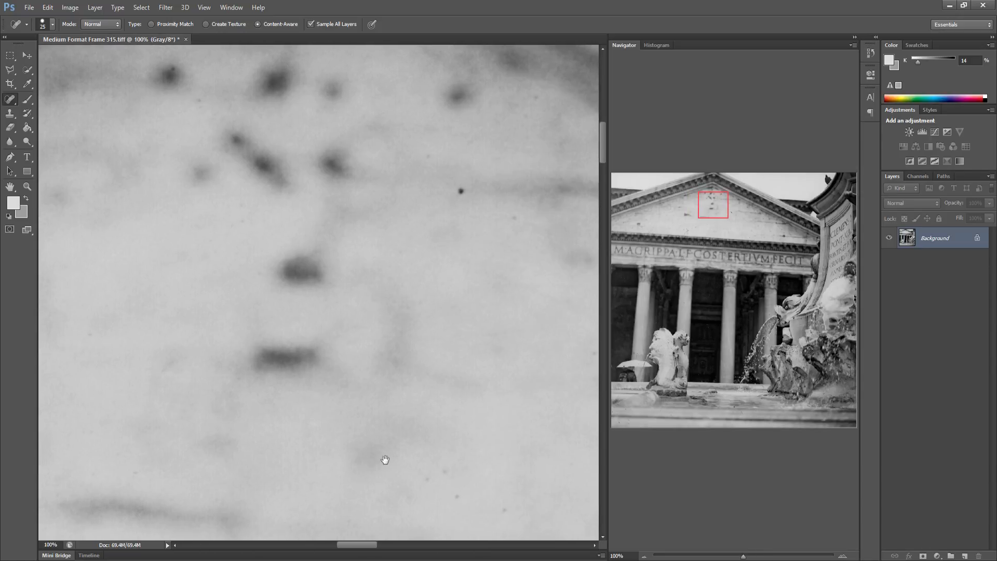
pyautogui.click(460, 190)
pyautogui.moveTo(508, 263); pyautogui.dragTo(360, 254)
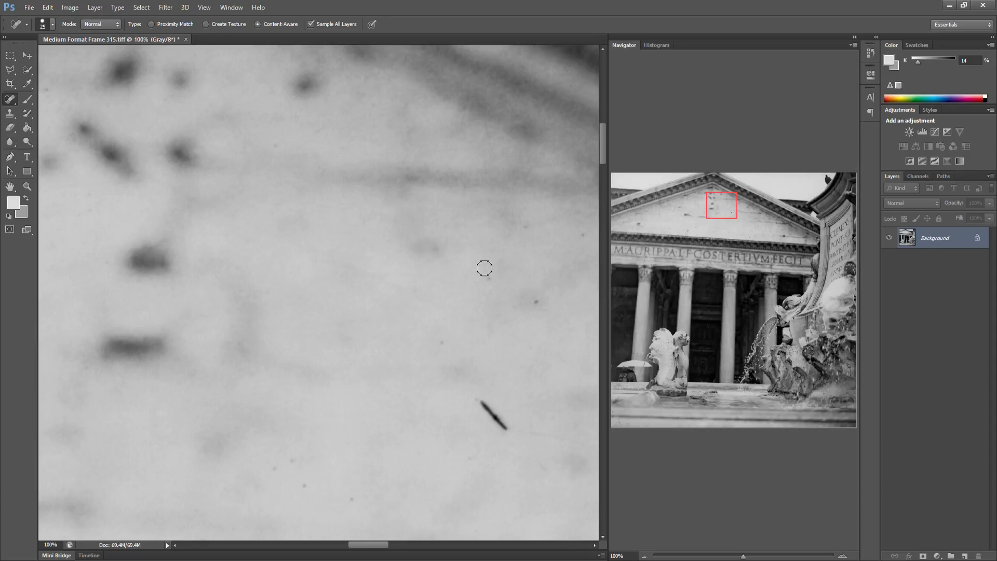
pyautogui.click(486, 286)
pyautogui.moveTo(431, 347); pyautogui.dragTo(444, 344)
pyautogui.moveTo(480, 405); pyautogui.dragTo(522, 434)
pyautogui.moveTo(279, 474)
pyautogui.mouseDown()
pyautogui.moveTo(306, 455)
pyautogui.moveTo(283, 457)
pyautogui.mouseUp()
pyautogui.click(332, 468)
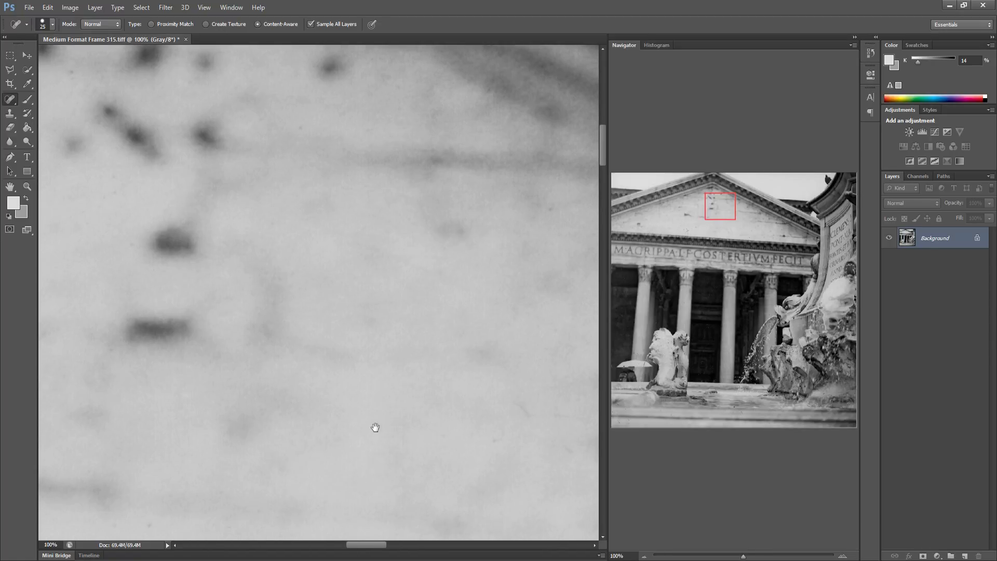
# Heal the dust specks on the wall and lower moulding beneath the pediment's right slope
pyautogui.moveTo(375, 427); pyautogui.dragTo(276, 433)
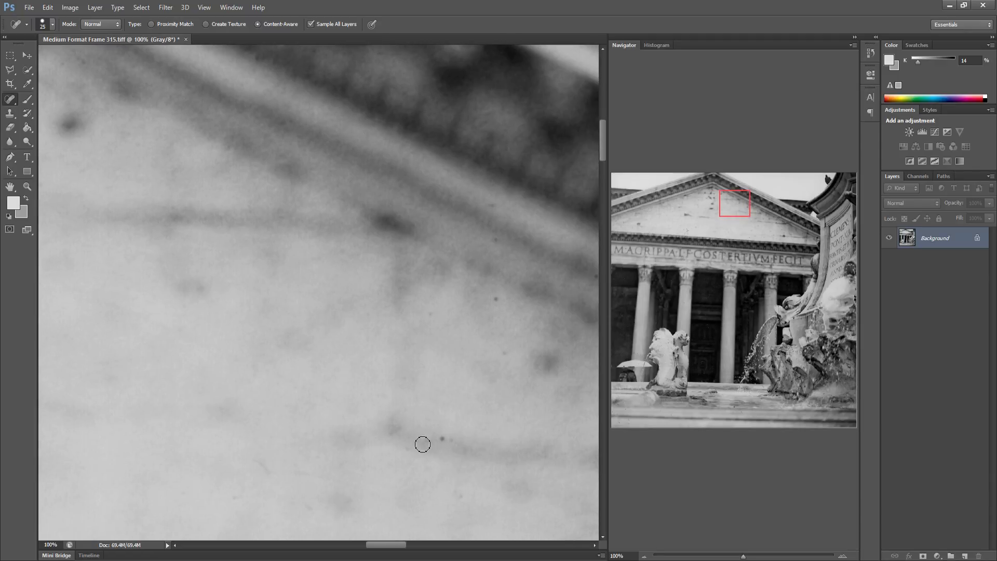
pyautogui.click(442, 439)
pyautogui.click(506, 341)
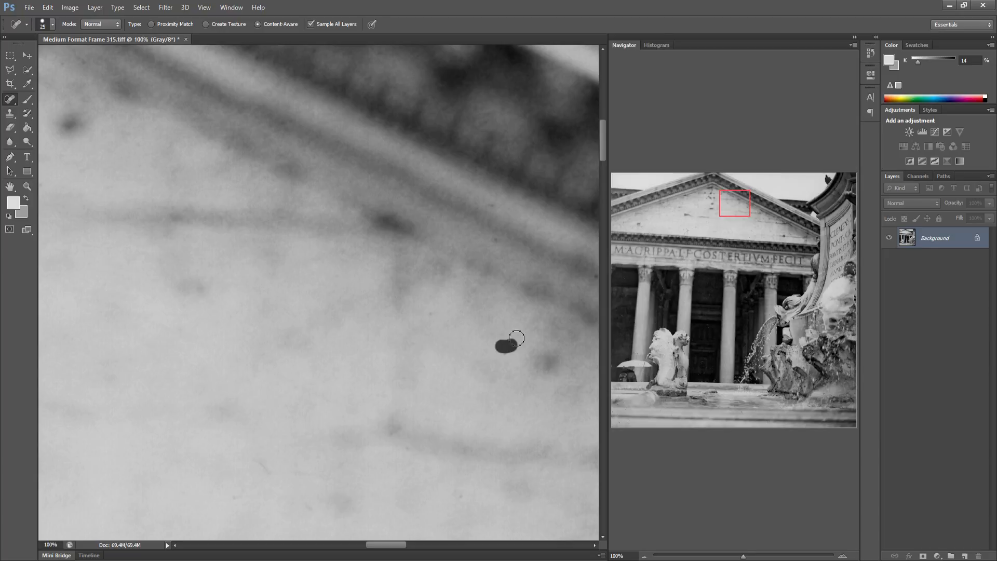
pyautogui.click(494, 229)
pyautogui.click(490, 198)
# Heal the specks along the right slope's cornice and on the dark roof behind it, continuing over to the fountain monument
pyautogui.moveTo(485, 282); pyautogui.dragTo(217, 291)
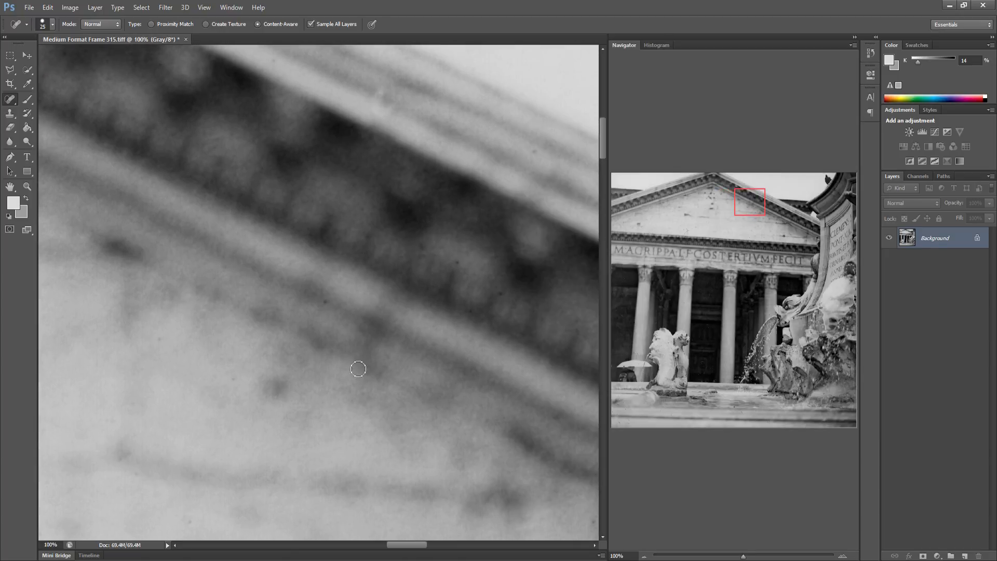
pyautogui.moveTo(412, 460); pyautogui.dragTo(284, 452)
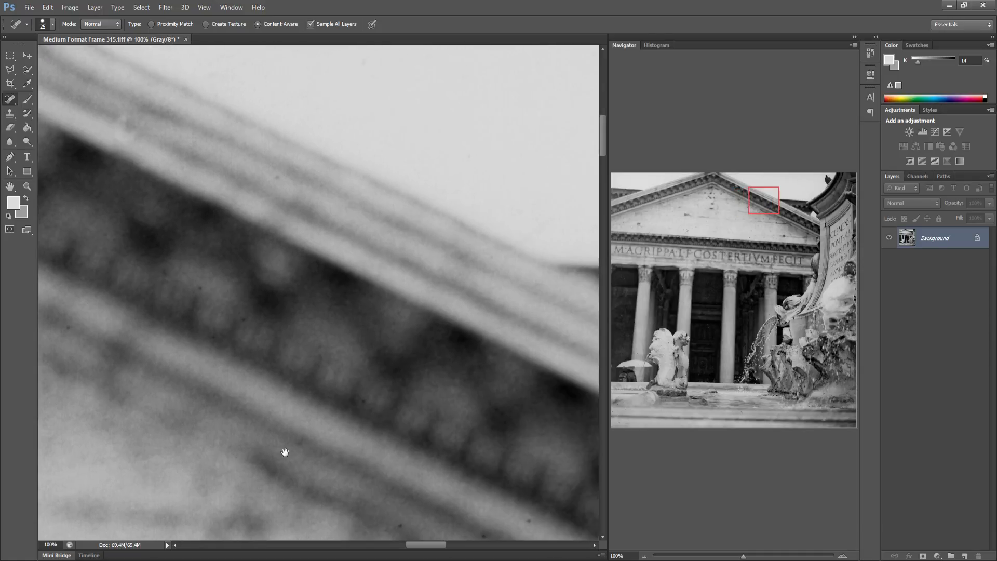
pyautogui.moveTo(379, 434); pyautogui.dragTo(231, 411)
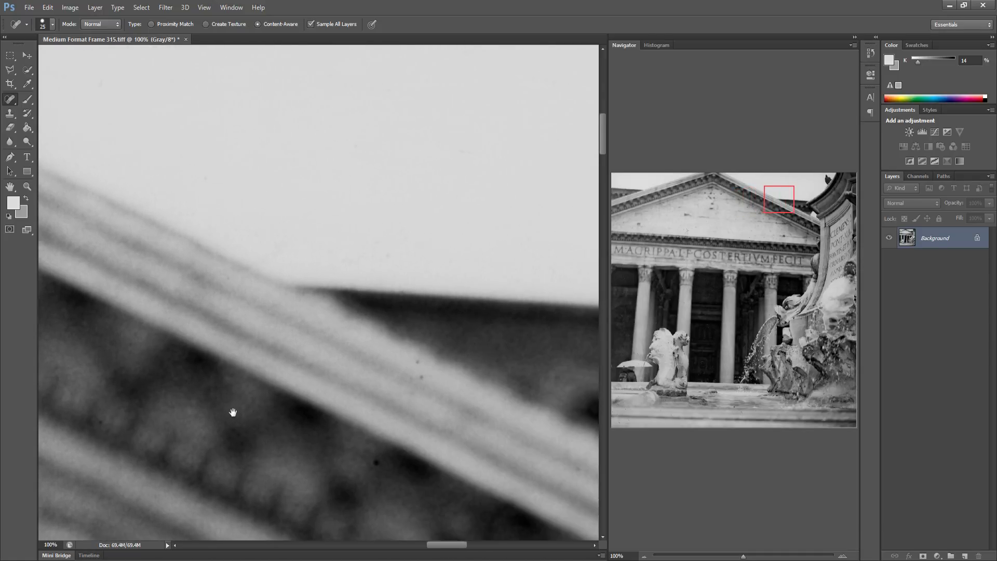
pyautogui.moveTo(323, 446); pyautogui.dragTo(313, 443)
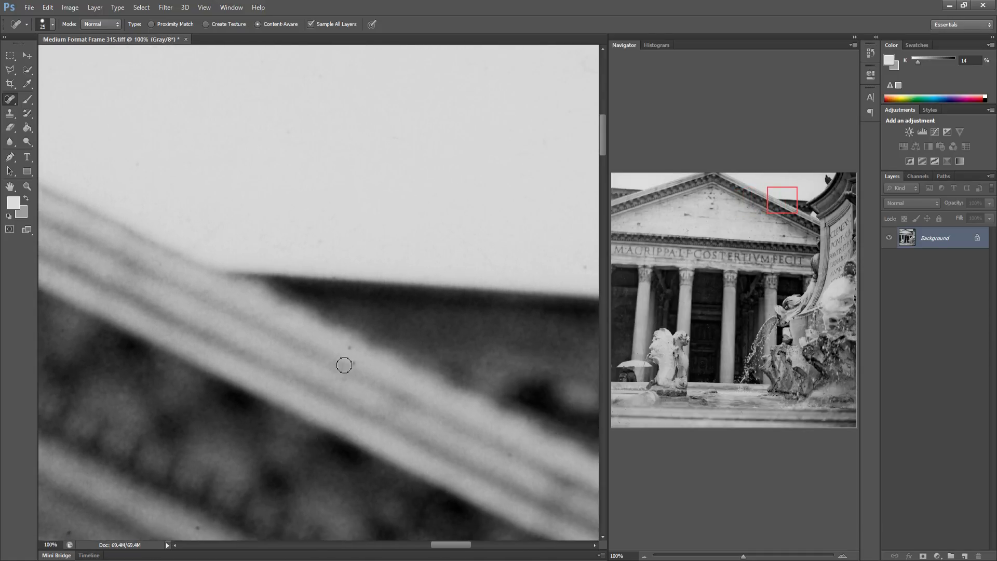
pyautogui.moveTo(406, 359); pyautogui.dragTo(233, 349)
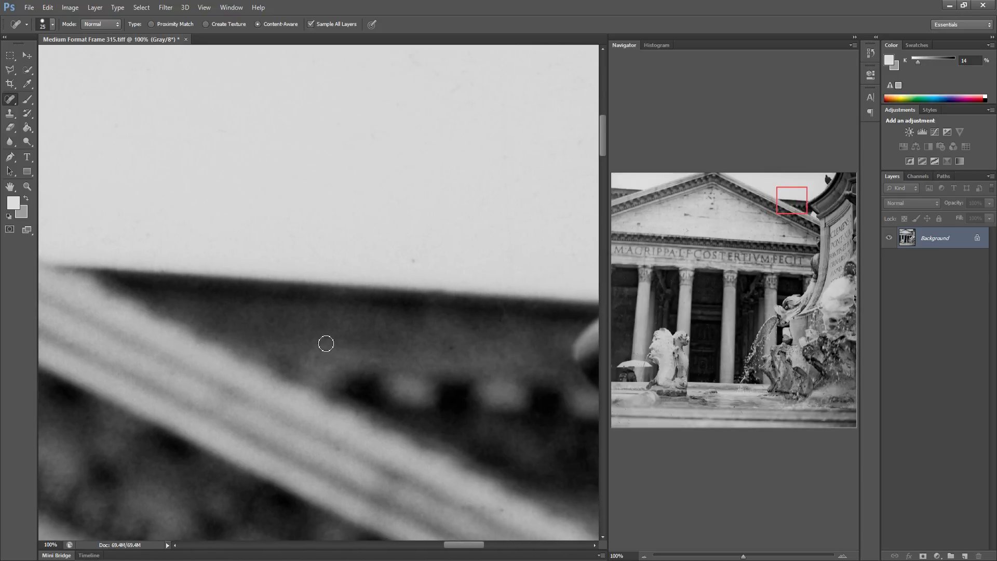
pyautogui.click(453, 347)
pyautogui.moveTo(443, 344); pyautogui.dragTo(233, 338)
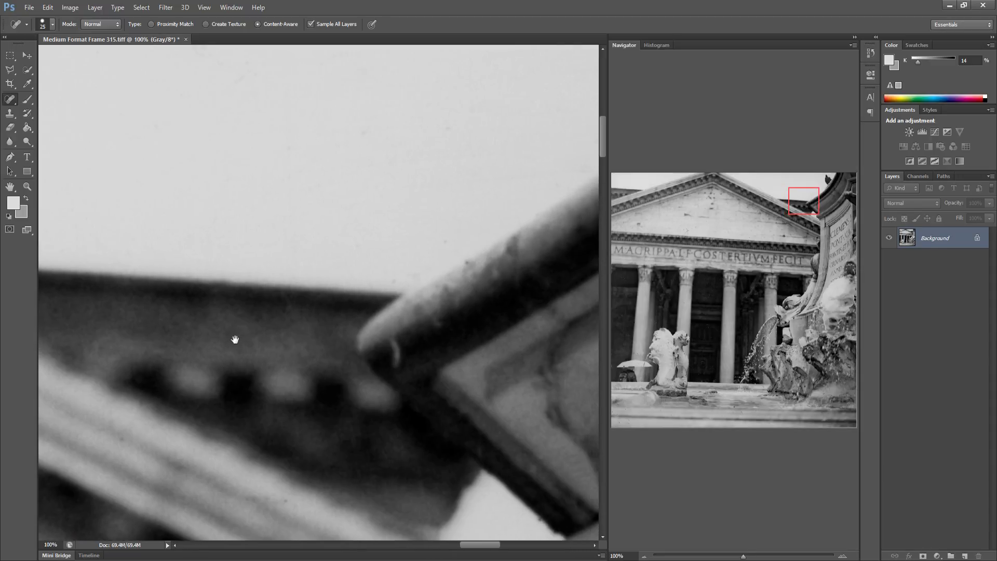
pyautogui.moveTo(359, 341); pyautogui.dragTo(267, 350)
pyautogui.moveTo(378, 363); pyautogui.dragTo(246, 368)
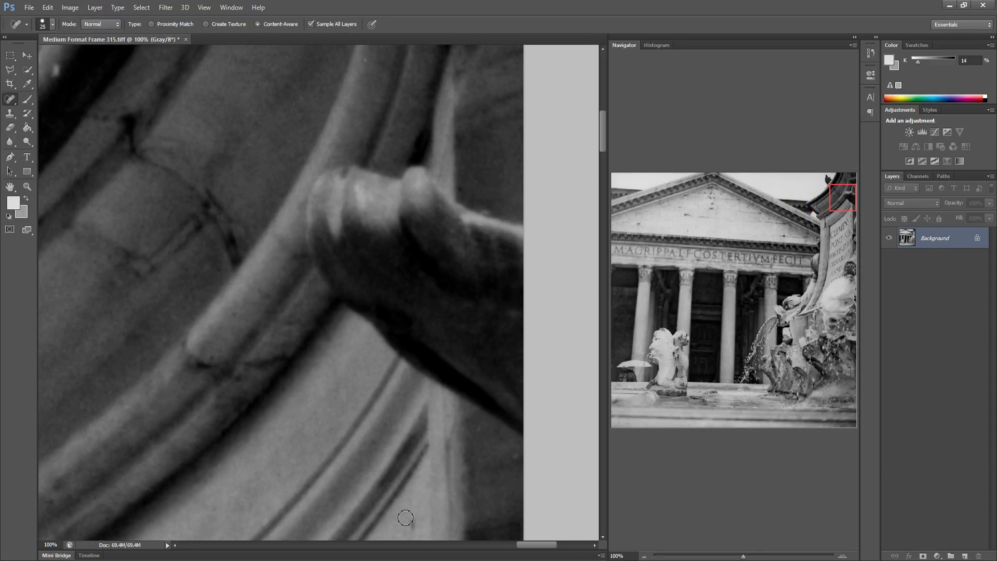
# Return to the pediment's far left end and heal the dark spot and specks on the lower wall there
pyautogui.moveTo(649, 224); pyautogui.dragTo(627, 215)
pyautogui.moveTo(238, 286); pyautogui.dragTo(278, 241)
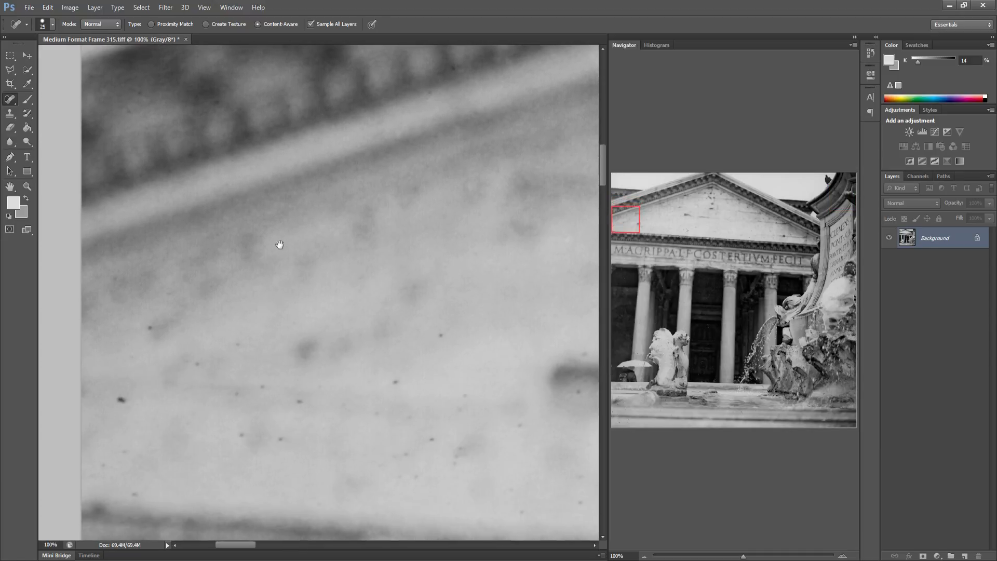
pyautogui.click(119, 273)
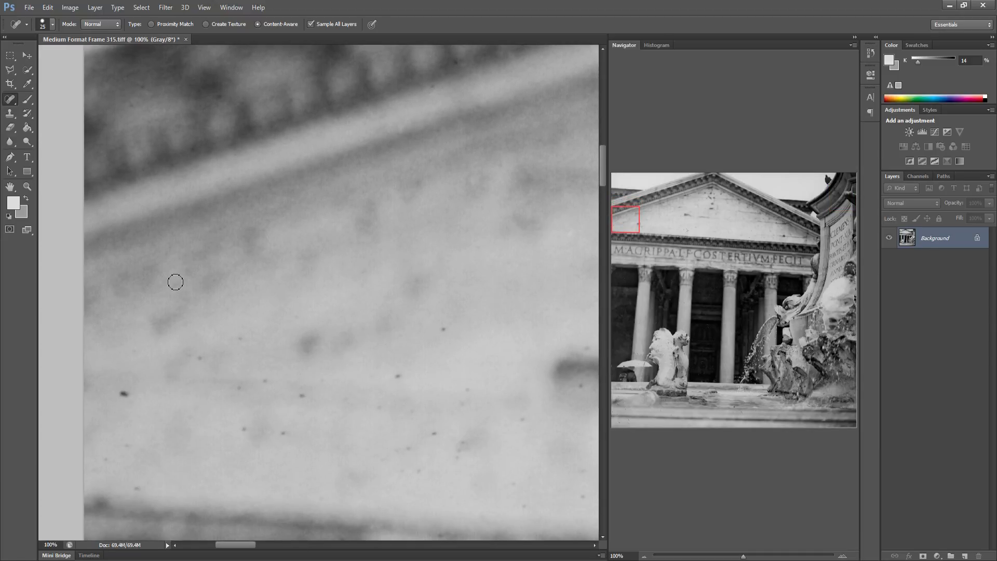
pyautogui.click(125, 396)
pyautogui.click(137, 487)
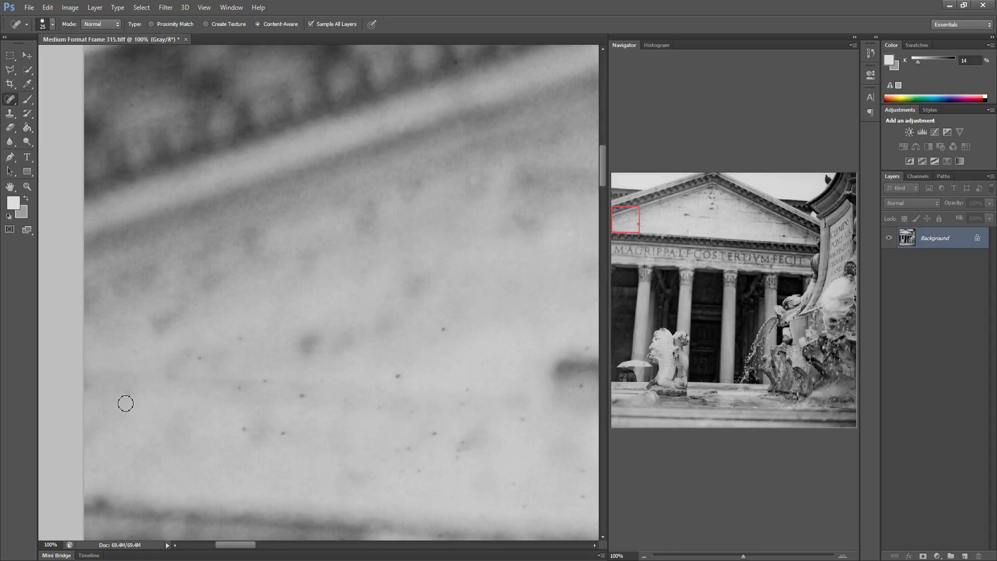
pyautogui.click(200, 357)
pyautogui.click(239, 337)
pyautogui.click(240, 388)
pyautogui.click(264, 381)
pyautogui.click(244, 428)
# Heal the remaining specks on this left-end wall section, from its middle across to the small rectangular hole
pyautogui.click(395, 374)
pyautogui.click(466, 386)
pyautogui.click(380, 408)
pyautogui.click(416, 410)
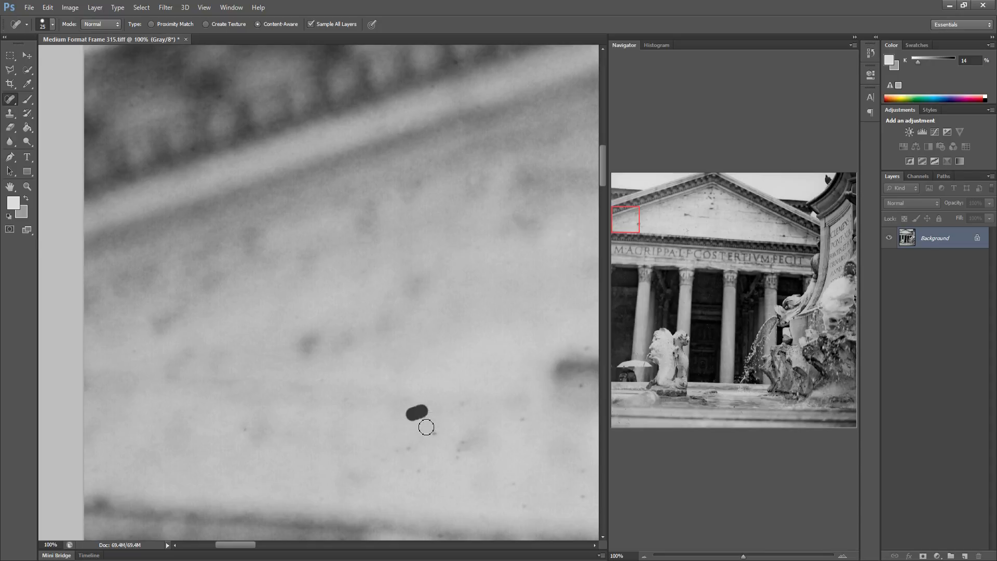
pyautogui.moveTo(435, 429); pyautogui.dragTo(416, 445)
pyautogui.click(412, 451)
pyautogui.click(420, 471)
pyautogui.click(407, 472)
pyautogui.click(463, 462)
pyautogui.click(529, 420)
pyautogui.click(580, 490)
pyautogui.click(583, 468)
# Heal the specks on the wall below and to the right of the small rectangular hole, down to the ledge
pyautogui.moveTo(414, 445); pyautogui.dragTo(273, 429)
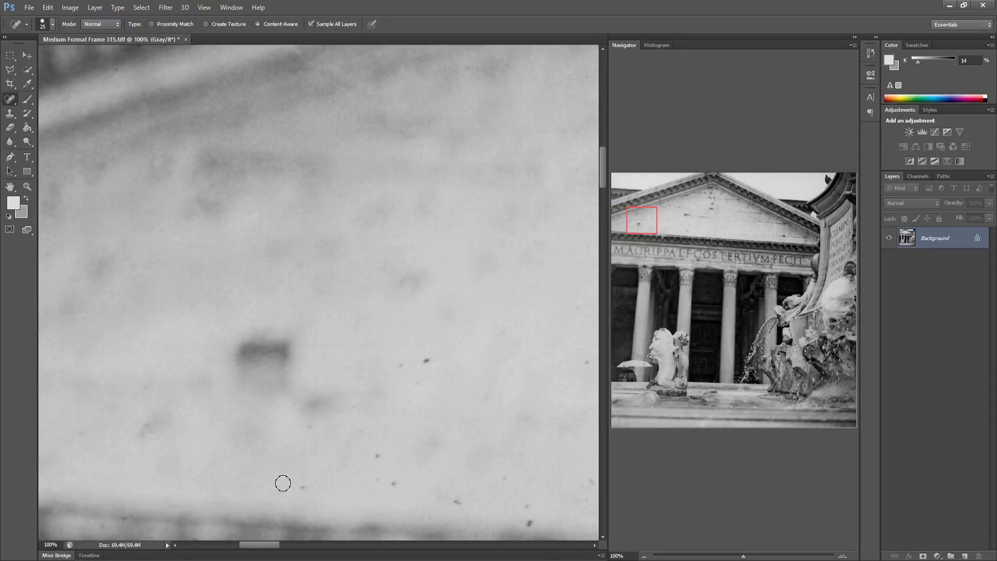
pyautogui.moveTo(294, 484); pyautogui.dragTo(312, 484)
pyautogui.click(378, 456)
pyautogui.moveTo(398, 482); pyautogui.dragTo(374, 480)
pyautogui.click(423, 362)
pyautogui.click(400, 362)
pyautogui.moveTo(448, 503)
pyautogui.mouseDown()
pyautogui.moveTo(514, 472)
pyautogui.moveTo(256, 430)
pyautogui.mouseUp()
pyautogui.click(527, 504)
pyautogui.click(530, 522)
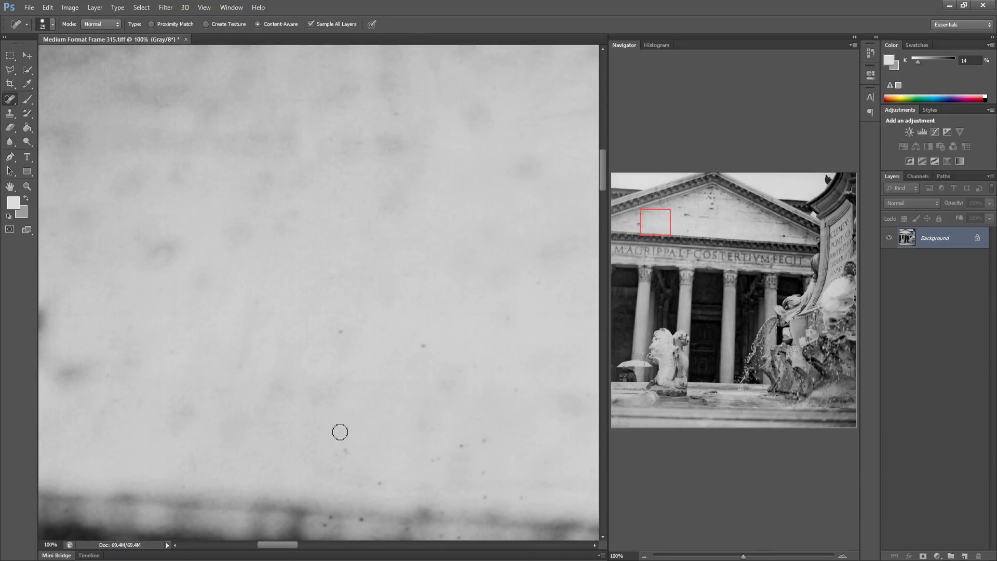
# Heal the row of specks on and just above the horizontal ledge in the next wall section
pyautogui.click(341, 468)
pyautogui.click(379, 483)
pyautogui.moveTo(314, 531); pyautogui.dragTo(335, 516)
pyautogui.click(355, 514)
pyautogui.click(438, 513)
pyautogui.click(483, 497)
pyautogui.click(516, 493)
# Heal the remaining specks higher up on the wall above this stretch of ledge
pyautogui.moveTo(459, 441)
pyautogui.mouseDown()
pyautogui.moveTo(478, 441)
pyautogui.moveTo(433, 460)
pyautogui.mouseUp()
pyautogui.click(428, 434)
pyautogui.moveTo(413, 344); pyautogui.dragTo(428, 343)
pyautogui.click(341, 332)
pyautogui.click(330, 278)
# Heal the scattered specks on the wall between the ledge and the wedge-shaped patch, left of the branched hair
pyautogui.moveTo(395, 380)
pyautogui.mouseDown()
pyautogui.moveTo(318, 383)
pyautogui.moveTo(133, 351)
pyautogui.mouseUp()
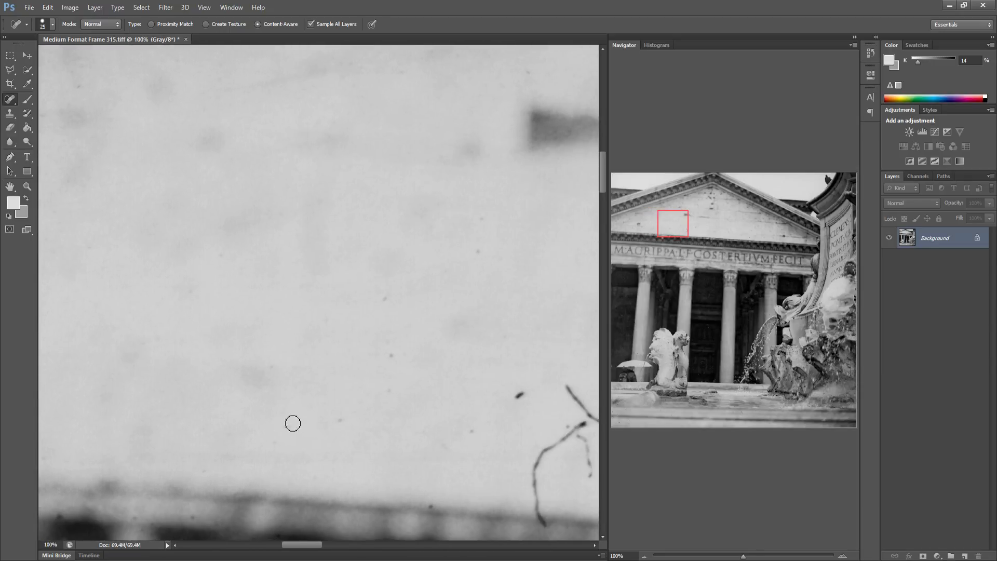
pyautogui.click(340, 419)
pyautogui.click(379, 346)
pyautogui.click(384, 298)
pyautogui.click(391, 353)
pyautogui.moveTo(481, 429); pyautogui.dragTo(456, 434)
pyautogui.click(482, 221)
# Heal the long branched hair on the wall above the ledge, below the wedge-shaped patch
pyautogui.moveTo(488, 338); pyautogui.dragTo(327, 318)
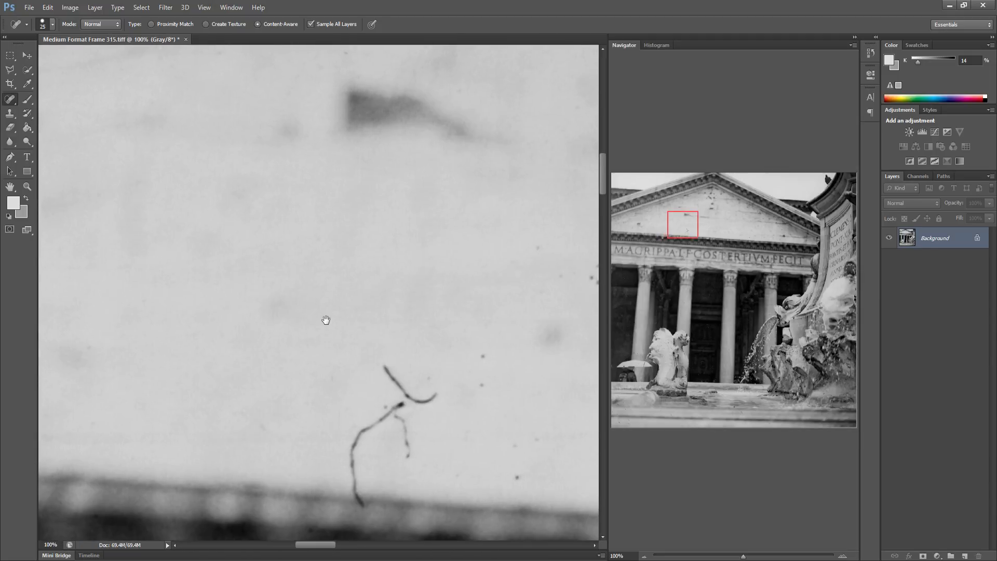
pyautogui.moveTo(385, 370)
pyautogui.mouseDown()
pyautogui.moveTo(416, 403)
pyautogui.moveTo(427, 382)
pyautogui.mouseUp()
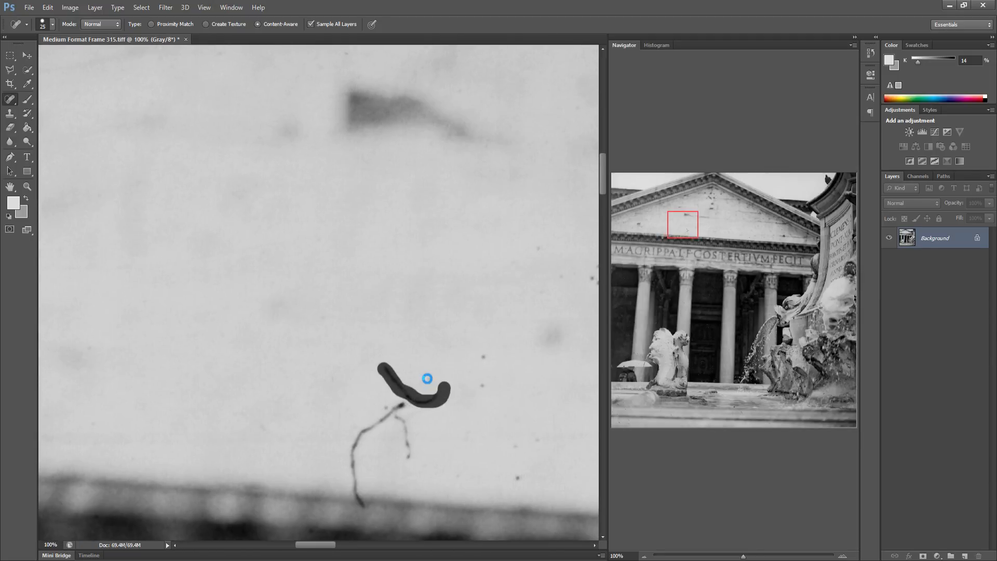
pyautogui.moveTo(390, 414)
pyautogui.mouseDown()
pyautogui.moveTo(352, 457)
pyautogui.moveTo(361, 504)
pyautogui.moveTo(407, 441)
pyautogui.moveTo(408, 462)
pyautogui.mouseUp()
pyautogui.click(385, 406)
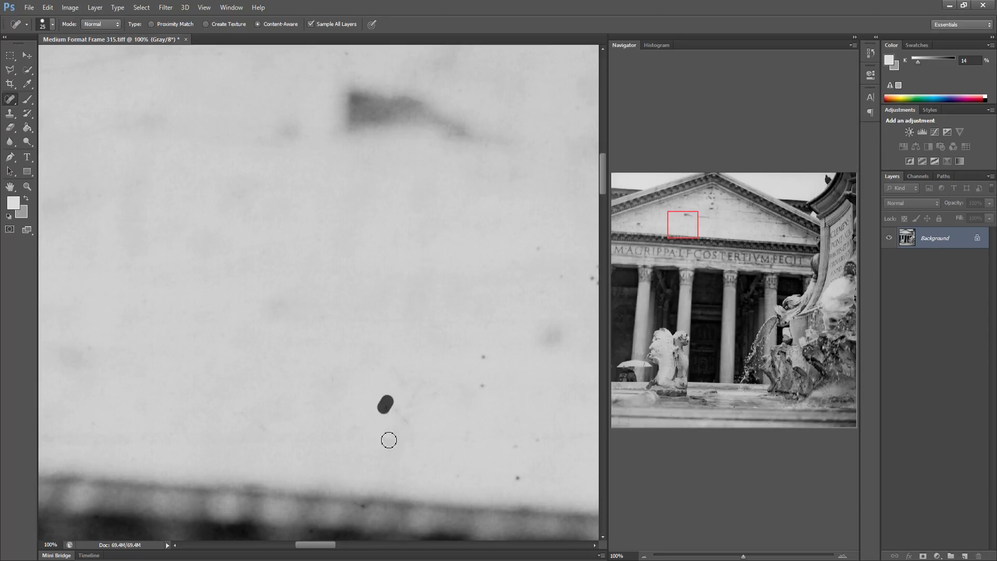
# Heal the leftover hair traces and the dust specks to the right of where the branched hair was
pyautogui.click(482, 355)
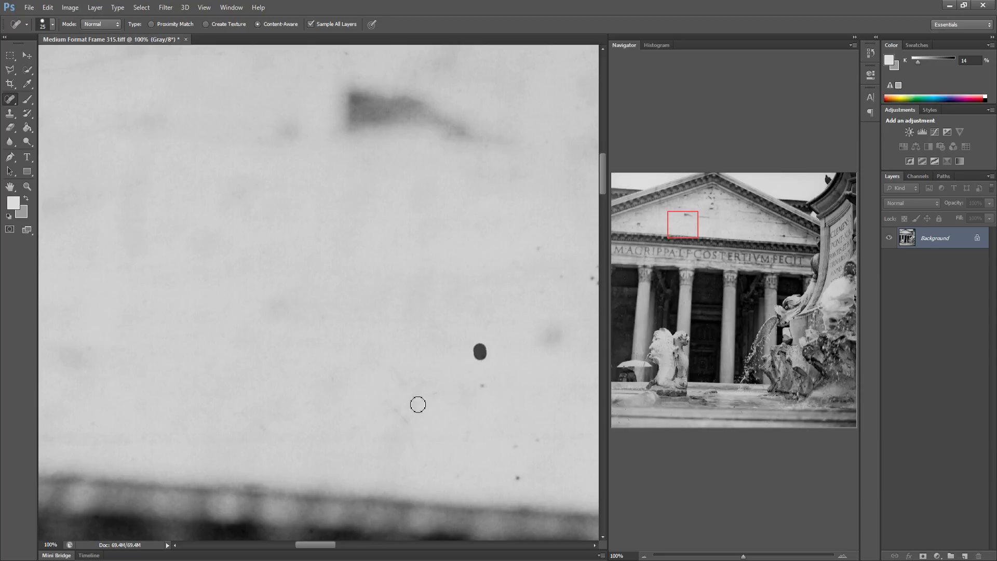
pyautogui.moveTo(381, 410)
pyautogui.mouseDown()
pyautogui.moveTo(414, 438)
pyautogui.moveTo(434, 367)
pyautogui.mouseUp()
pyautogui.moveTo(517, 465)
pyautogui.mouseDown()
pyautogui.moveTo(525, 481)
pyautogui.moveTo(538, 435)
pyautogui.mouseUp()
# Heal the cluster of specks just above the ledge in the next wall section, below the small curved hair
pyautogui.moveTo(488, 395); pyautogui.dragTo(256, 379)
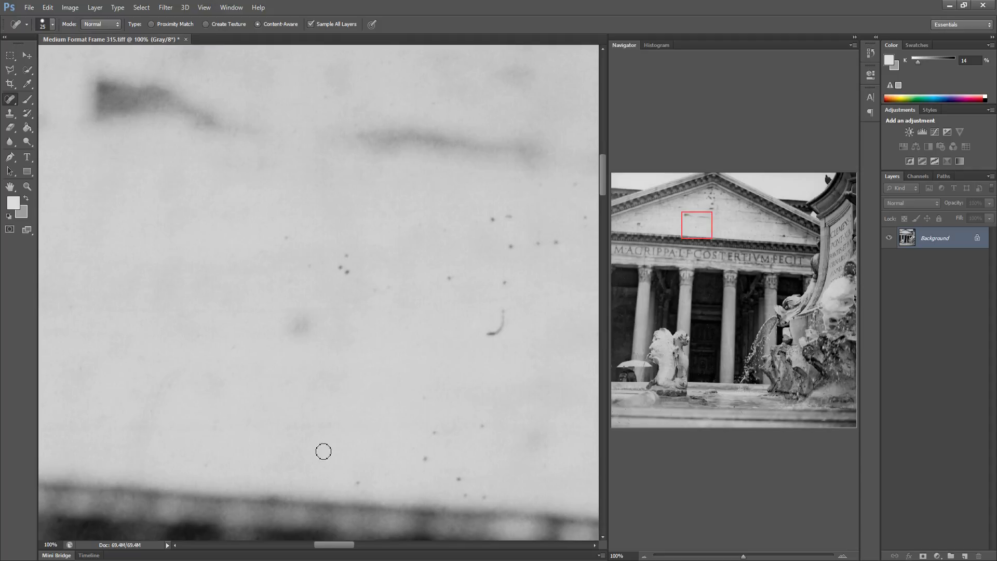
pyautogui.click(425, 459)
pyautogui.click(434, 432)
pyautogui.click(459, 478)
pyautogui.click(465, 495)
pyautogui.click(483, 496)
pyautogui.click(476, 496)
pyautogui.click(482, 426)
# Heal the small curved hair and the specks above and to the right of it, below the thin dark streak
pyautogui.moveTo(506, 304); pyautogui.dragTo(486, 320)
pyautogui.click(506, 280)
pyautogui.click(512, 246)
pyautogui.click(492, 218)
pyautogui.click(538, 243)
pyautogui.click(558, 242)
pyautogui.click(585, 212)
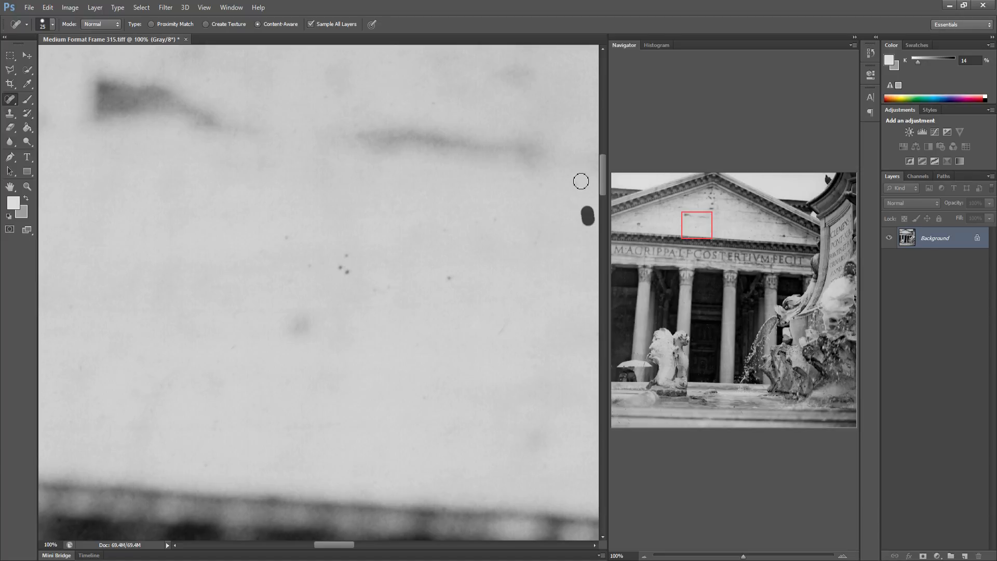
# Heal the remaining specks in the middle of this wall section, including the tight group of dark dots
pyautogui.click(454, 279)
pyautogui.click(448, 226)
pyautogui.click(309, 265)
pyautogui.click(286, 278)
pyautogui.moveTo(346, 244)
pyautogui.mouseDown()
pyautogui.moveTo(345, 269)
pyautogui.moveTo(406, 266)
pyautogui.mouseUp()
pyautogui.click(347, 271)
pyautogui.click(366, 285)
# Heal the specks across the middle of the next wall section beyond the end of the thin streak
pyautogui.moveTo(392, 325); pyautogui.dragTo(122, 283)
pyautogui.moveTo(281, 290); pyautogui.dragTo(276, 342)
pyautogui.click(405, 294)
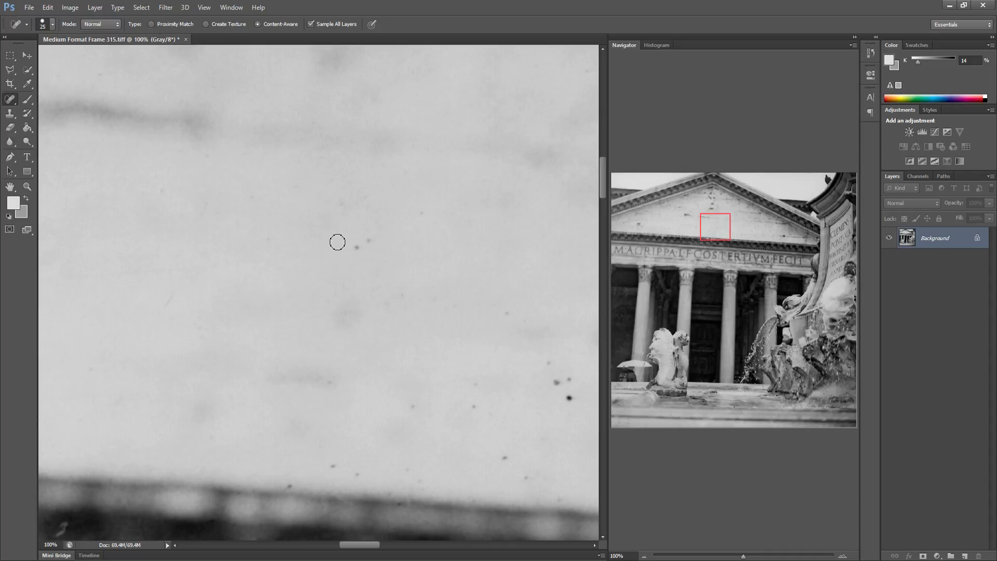
pyautogui.click(355, 247)
pyautogui.click(397, 289)
# Heal the specks above the ledge in this section and the group of dark spots at its right side
pyautogui.moveTo(286, 481)
pyautogui.mouseDown()
pyautogui.moveTo(339, 466)
pyautogui.moveTo(397, 478)
pyautogui.moveTo(389, 488)
pyautogui.moveTo(409, 468)
pyautogui.mouseUp()
pyautogui.moveTo(405, 402); pyautogui.dragTo(419, 400)
pyautogui.click(476, 383)
pyautogui.click(473, 405)
pyautogui.moveTo(503, 452); pyautogui.dragTo(523, 466)
pyautogui.moveTo(559, 384); pyautogui.dragTo(569, 379)
pyautogui.moveTo(550, 407)
pyautogui.mouseDown()
pyautogui.moveTo(577, 390)
pyautogui.moveTo(558, 358)
pyautogui.mouseUp()
# Heal the speck above the ledge and the column of specks higher up in the next wall section to the right
pyautogui.moveTo(454, 358); pyautogui.dragTo(186, 348)
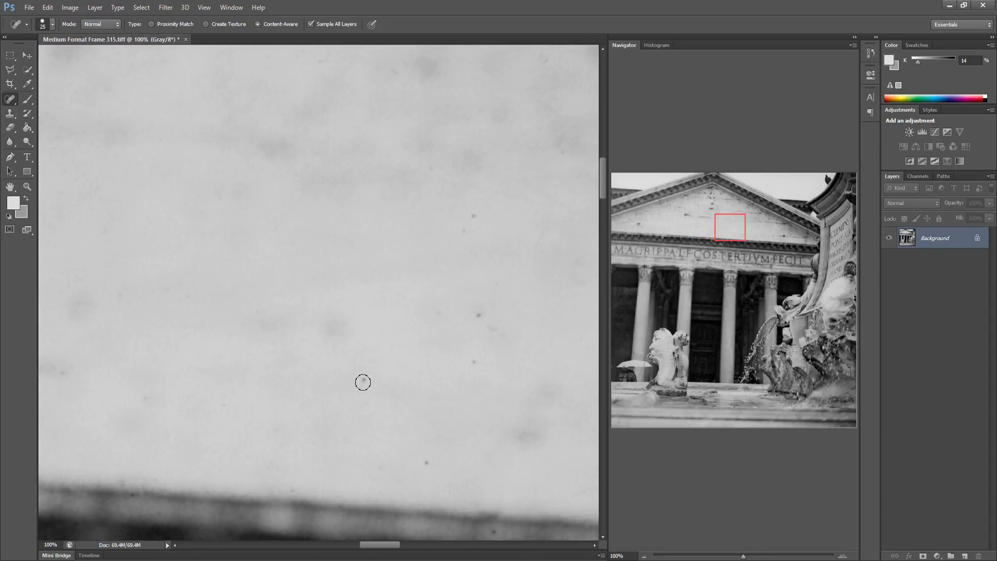
pyautogui.click(421, 463)
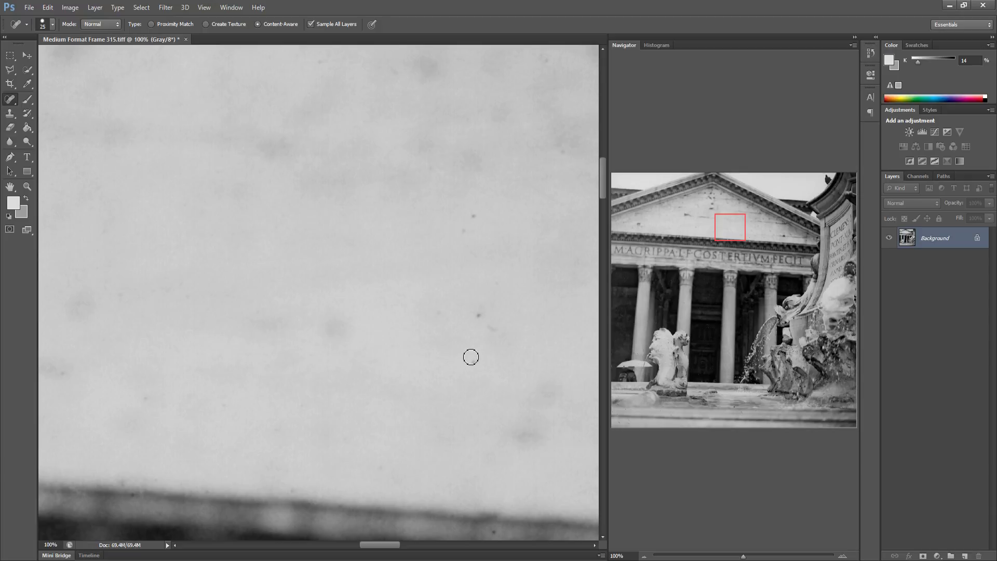
pyautogui.click(487, 333)
pyautogui.click(477, 317)
pyautogui.click(434, 311)
pyautogui.click(462, 232)
pyautogui.click(473, 214)
# Heal the specks near the ledge, mid-wall and upper wall in the following section of the pediment's right half
pyautogui.moveTo(444, 422)
pyautogui.mouseDown()
pyautogui.moveTo(232, 390)
pyautogui.moveTo(400, 401)
pyautogui.moveTo(334, 410)
pyautogui.mouseUp()
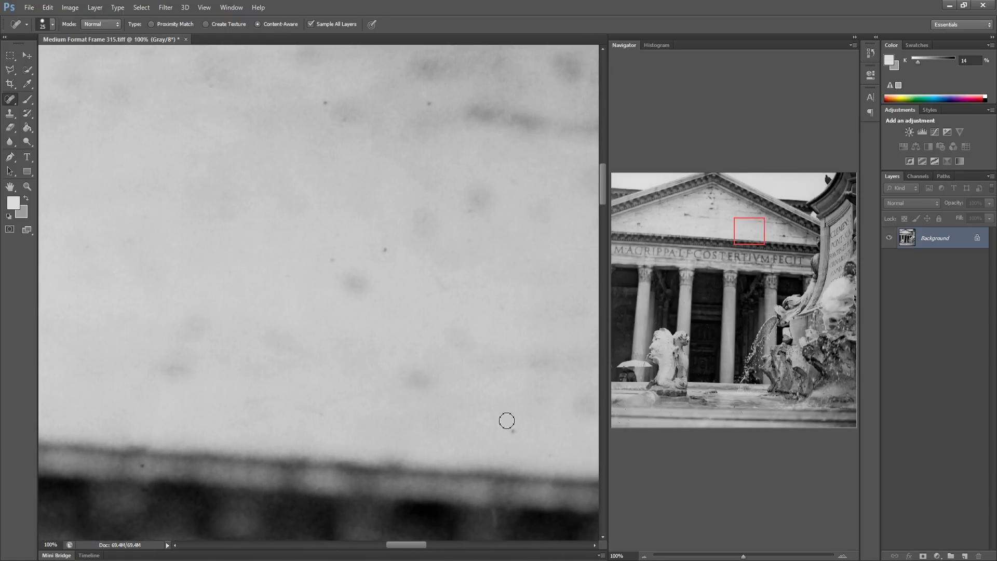
pyautogui.moveTo(506, 420); pyautogui.dragTo(526, 429)
pyautogui.moveTo(380, 248); pyautogui.dragTo(390, 251)
pyautogui.moveTo(320, 105); pyautogui.dragTo(332, 95)
pyautogui.click(428, 103)
pyautogui.hscroll(10, 430, 292)
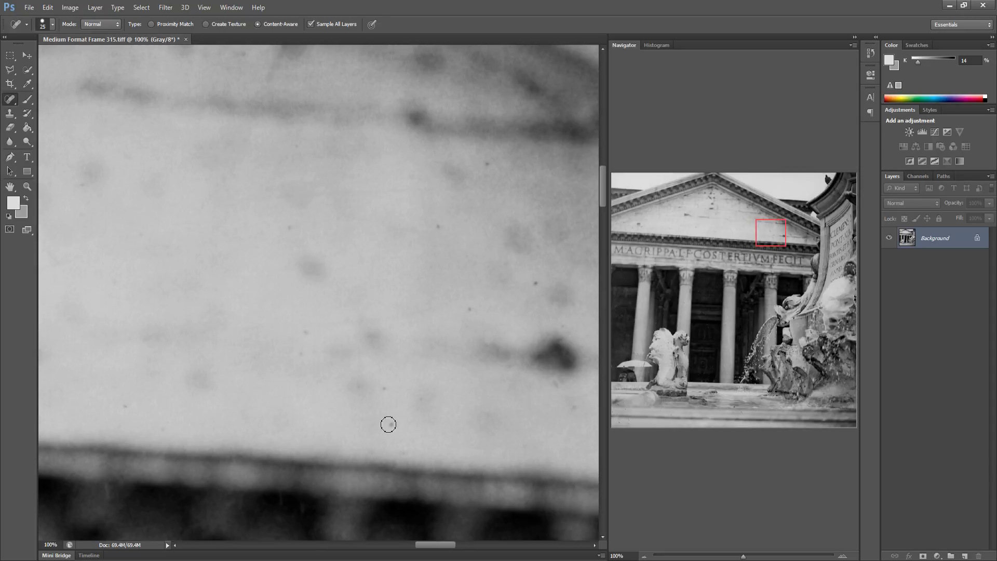
# Heal the small specks scattered across the pediment wall around and above the large dark blotch
pyautogui.click(310, 334)
pyautogui.click(469, 308)
pyautogui.click(439, 227)
pyautogui.click(536, 283)
pyautogui.click(479, 158)
pyautogui.click(504, 286)
# Heal the two specks just above the ledge, below and to the right of the dark blotch
pyautogui.moveTo(472, 329); pyautogui.dragTo(283, 300)
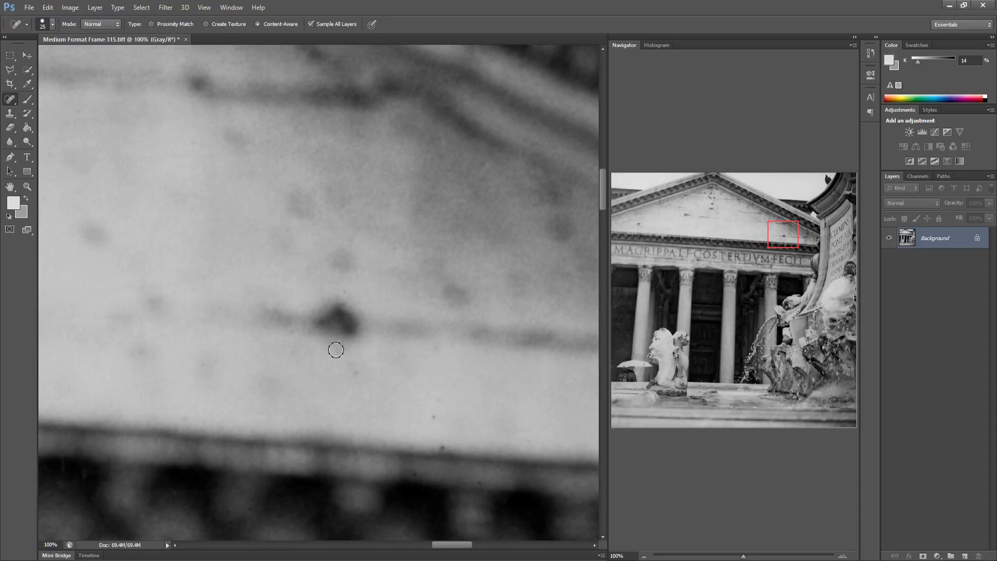
pyautogui.click(434, 416)
pyautogui.click(441, 447)
# Heal the speck in the blank stone above the letter C of CLEMENS on the fountain's inscription tablet
pyautogui.moveTo(327, 353); pyautogui.dragTo(173, 356)
pyautogui.moveTo(294, 383); pyautogui.dragTo(135, 351)
pyautogui.moveTo(332, 372); pyautogui.dragTo(148, 362)
pyautogui.moveTo(421, 340)
pyautogui.mouseDown()
pyautogui.moveTo(389, 349)
pyautogui.moveTo(389, 377)
pyautogui.moveTo(378, 379)
pyautogui.mouseUp()
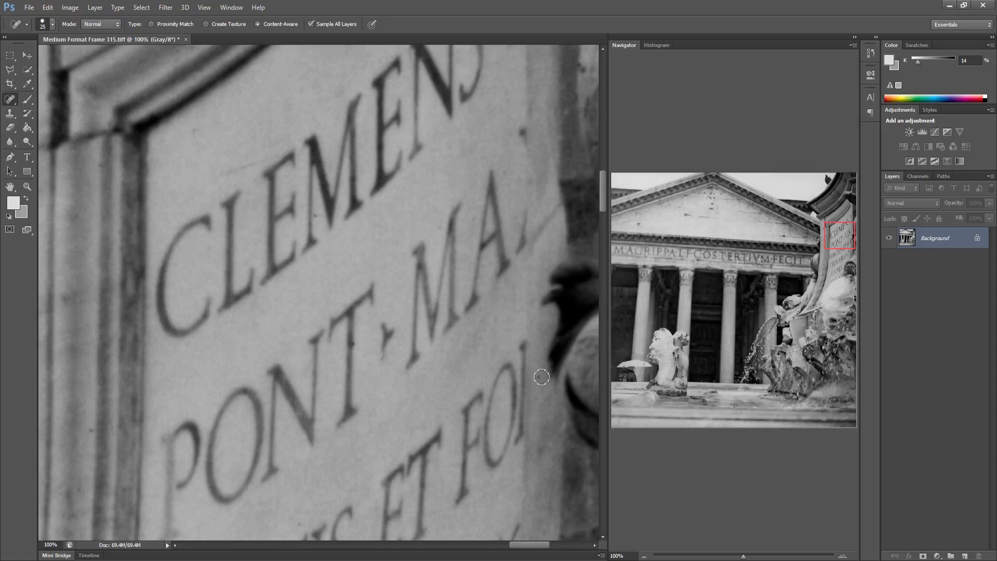
pyautogui.click(195, 132)
pyautogui.moveTo(354, 224); pyautogui.dragTo(226, 258)
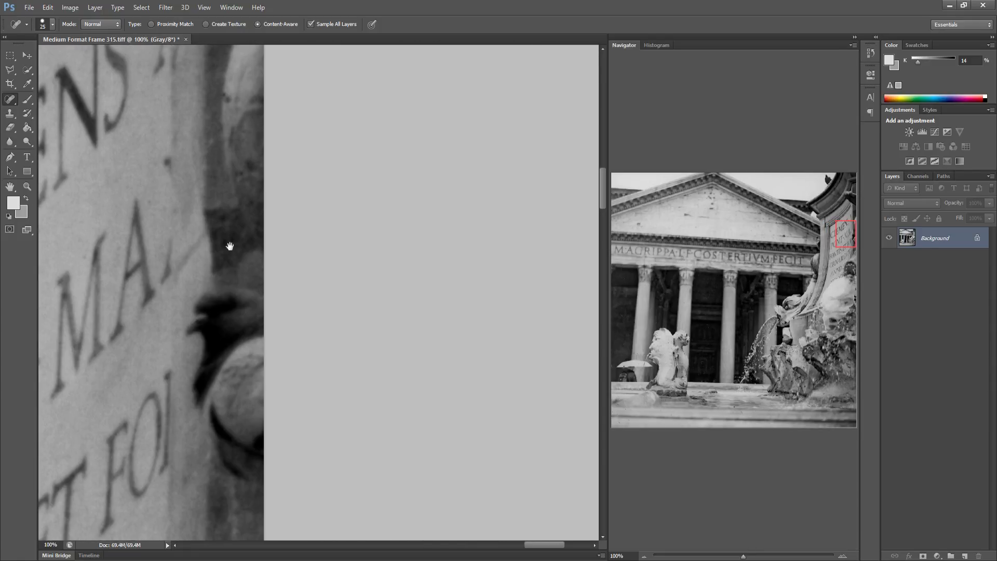
# Heal the specks on the lower part of the pale architrave above the dark opening at the photo's left edge
pyautogui.click(611, 281)
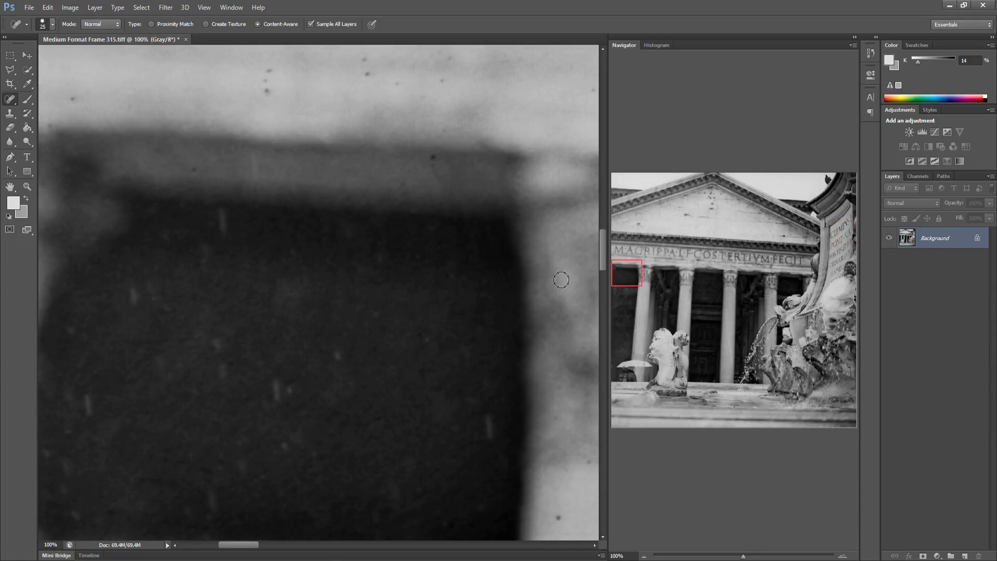
pyautogui.moveTo(184, 246)
pyautogui.mouseDown()
pyautogui.moveTo(205, 270)
pyautogui.moveTo(206, 330)
pyautogui.mouseUp()
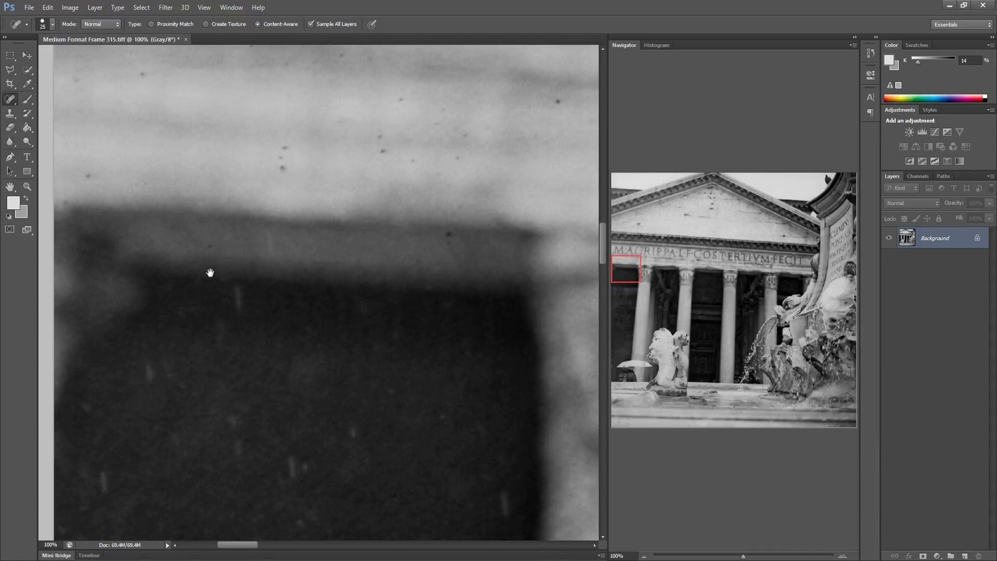
pyautogui.moveTo(211, 272); pyautogui.dragTo(218, 307)
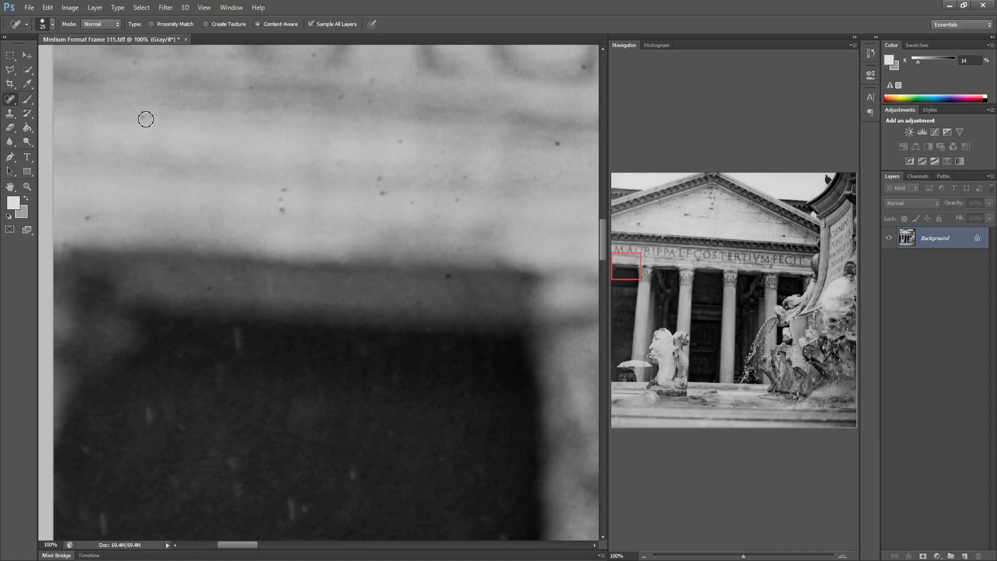
pyautogui.click(87, 218)
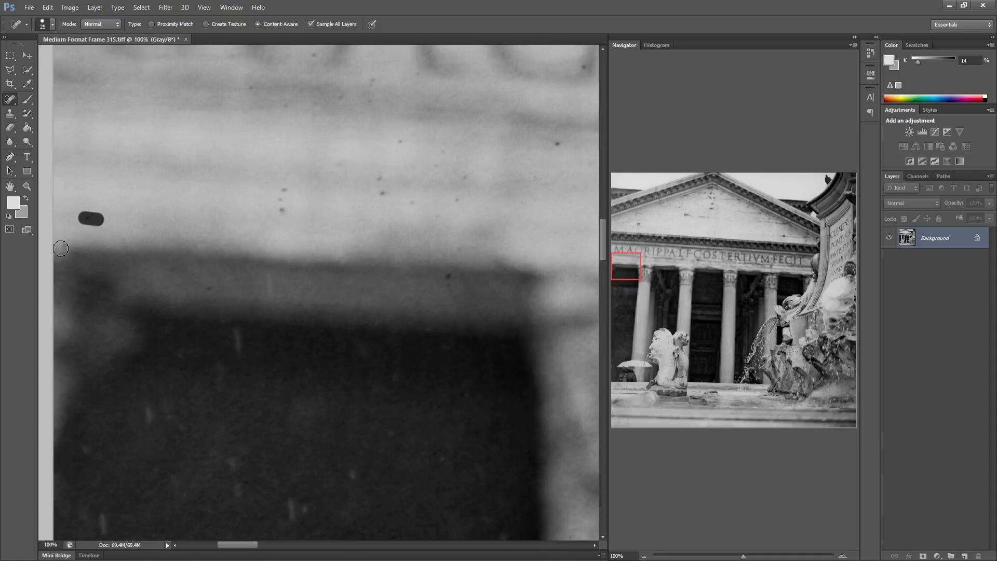
pyautogui.click(62, 246)
pyautogui.click(285, 191)
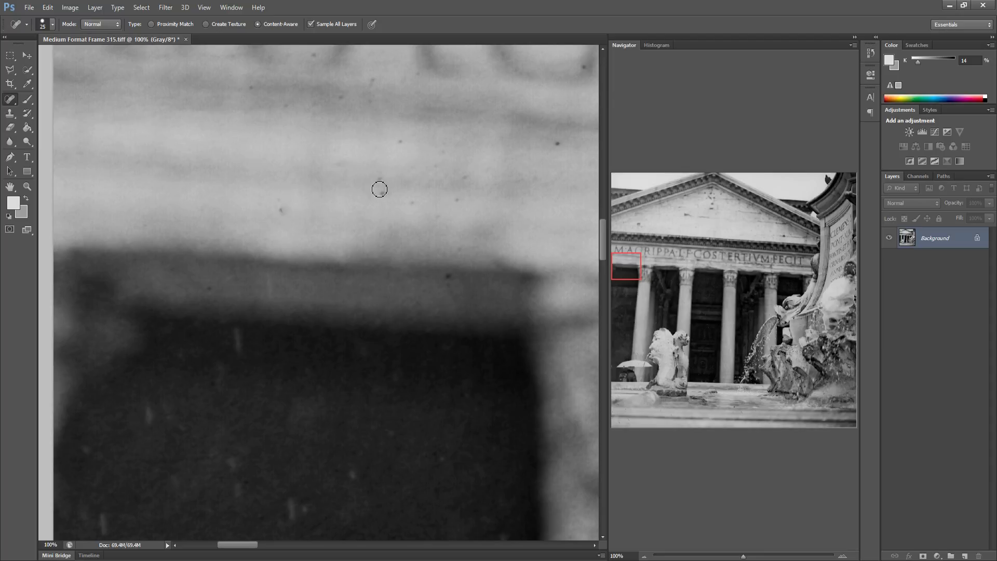
pyautogui.click(381, 198)
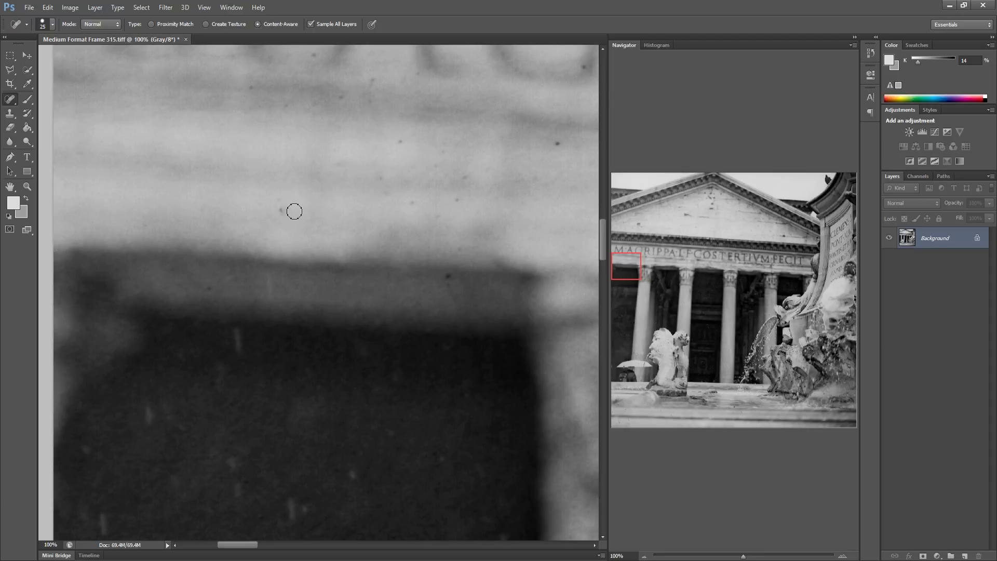
# Heal the three specks higher up the same architrave section, just beneath the inscription
pyautogui.click(398, 141)
pyautogui.click(369, 76)
pyautogui.click(313, 54)
# Save the document as Medium Format Frame 315.psd
pyautogui.hotkey('ctrl', 'shift', 's')
pyautogui.press('Return')
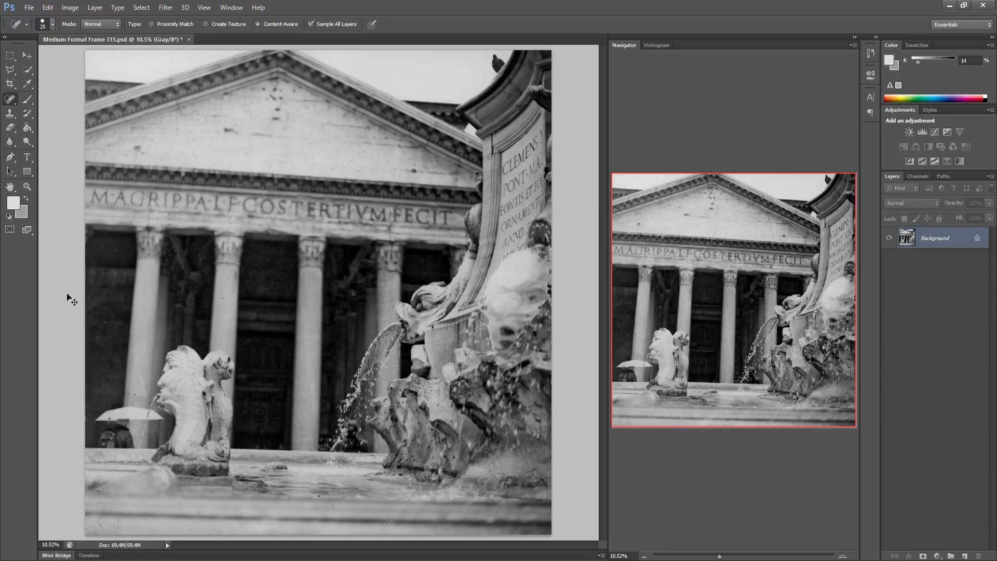
# At 100% view, heal the specks on the G of MAGR, the architrave below it and the dark band underneath
pyautogui.hotkey('ctrl', '1')
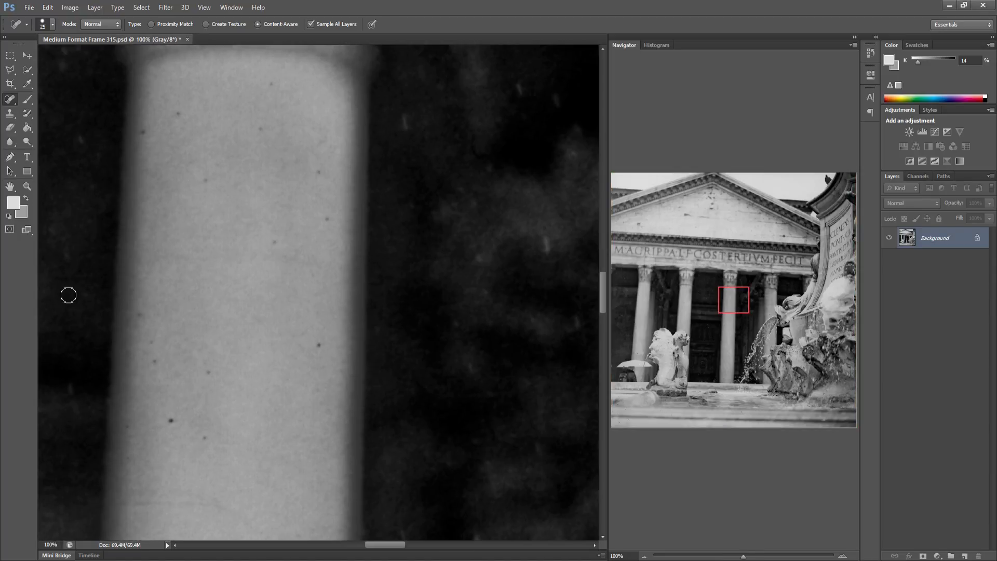
pyautogui.click(624, 287)
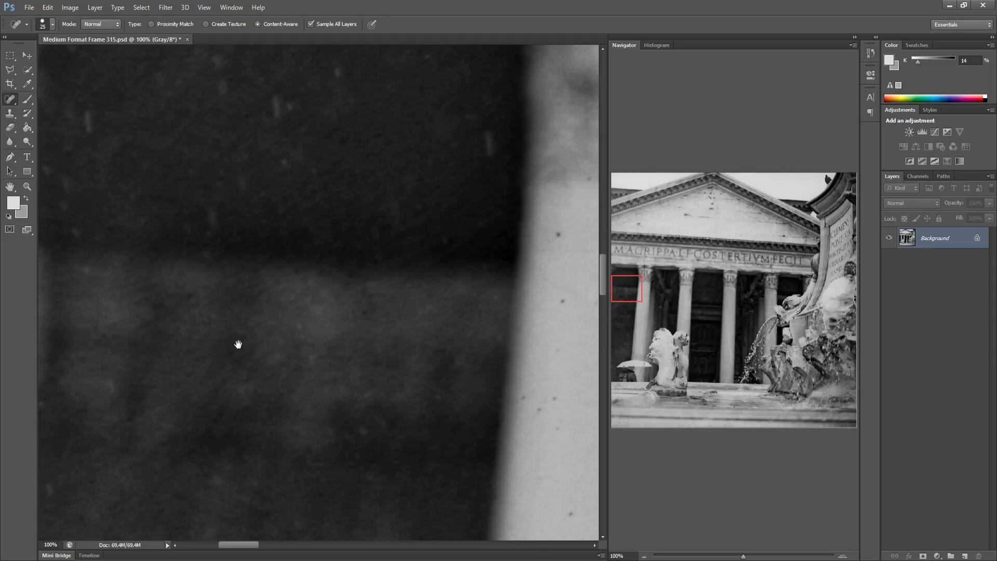
pyautogui.moveTo(237, 344); pyautogui.dragTo(260, 327)
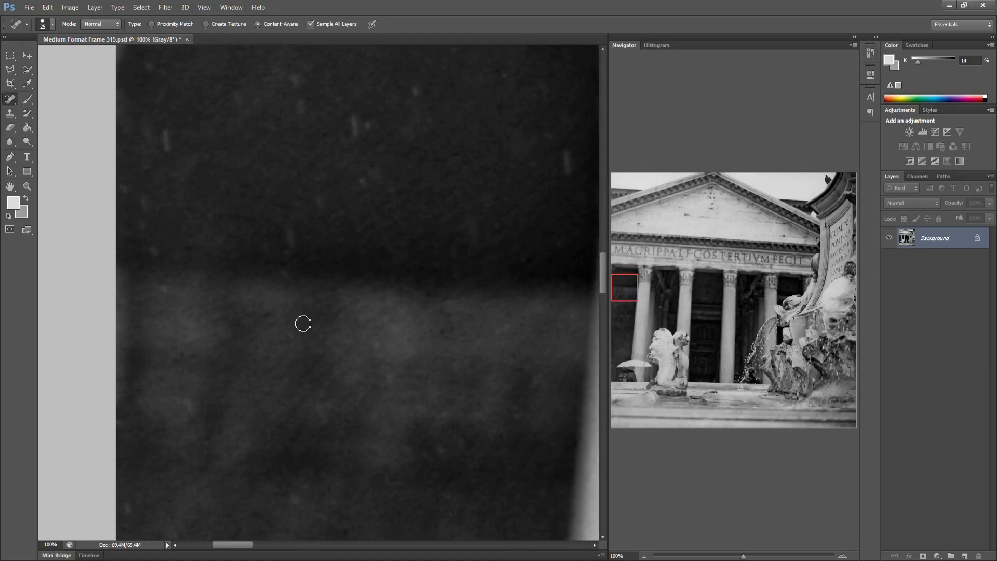
pyautogui.moveTo(396, 327); pyautogui.dragTo(298, 303)
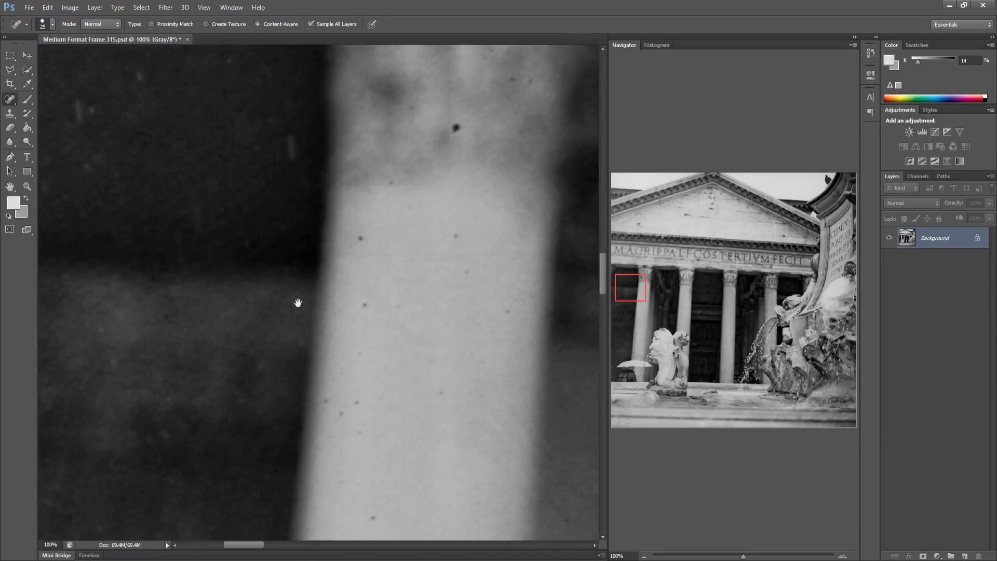
pyautogui.moveTo(325, 157)
pyautogui.mouseDown()
pyautogui.moveTo(303, 374)
pyautogui.moveTo(312, 484)
pyautogui.moveTo(224, 301)
pyautogui.moveTo(372, 338)
pyautogui.moveTo(255, 280)
pyautogui.moveTo(271, 311)
pyautogui.moveTo(138, 278)
pyautogui.moveTo(240, 285)
pyautogui.moveTo(270, 266)
pyautogui.mouseUp()
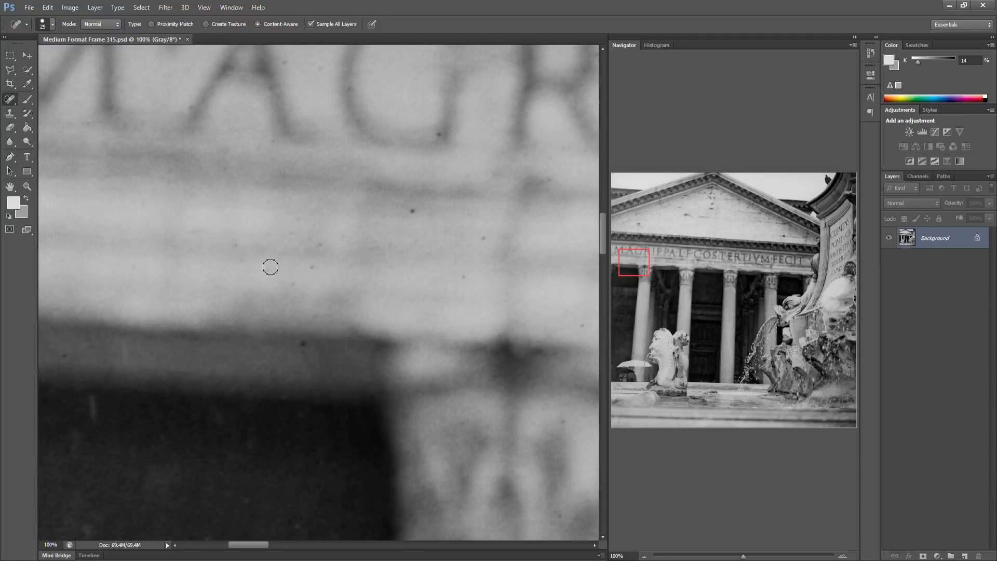
pyautogui.click(313, 266)
pyautogui.click(439, 133)
pyautogui.click(483, 237)
pyautogui.moveTo(471, 268); pyautogui.dragTo(458, 276)
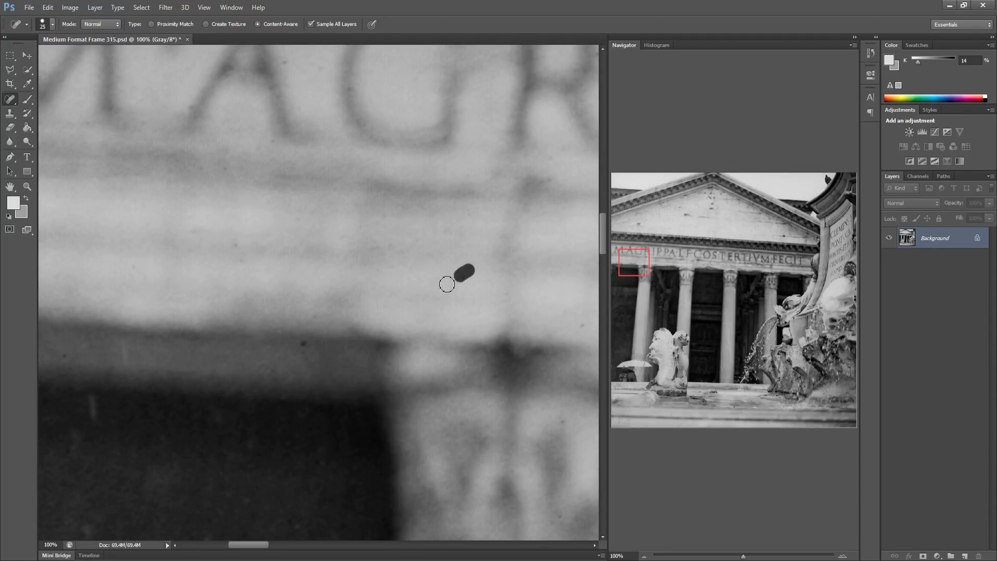
pyautogui.click(301, 343)
# Heal the specks on the architrave and on the first column's capital below the inscription's first letters
pyautogui.moveTo(465, 373); pyautogui.dragTo(260, 344)
pyautogui.moveTo(482, 337)
pyautogui.mouseDown()
pyautogui.moveTo(285, 331)
pyautogui.moveTo(256, 276)
pyautogui.mouseUp()
pyautogui.click(225, 196)
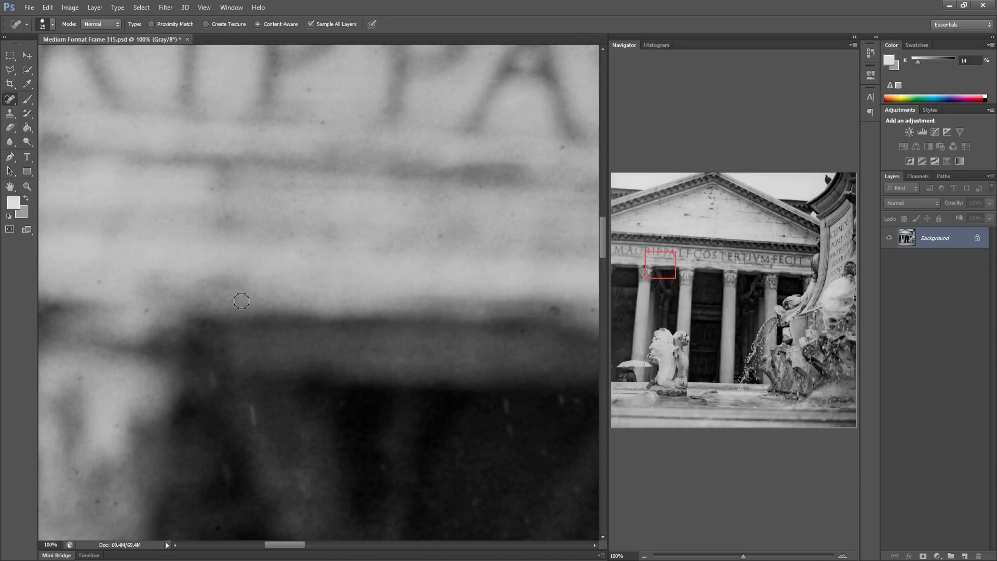
pyautogui.click(150, 311)
pyautogui.click(100, 288)
pyautogui.moveTo(79, 459)
pyautogui.mouseDown()
pyautogui.moveTo(92, 497)
pyautogui.moveTo(119, 511)
pyautogui.mouseUp()
pyautogui.click(111, 428)
# Heal the specks around the letter A and the looped hair and specks below the L left of the second column
pyautogui.moveTo(367, 456); pyautogui.dragTo(134, 462)
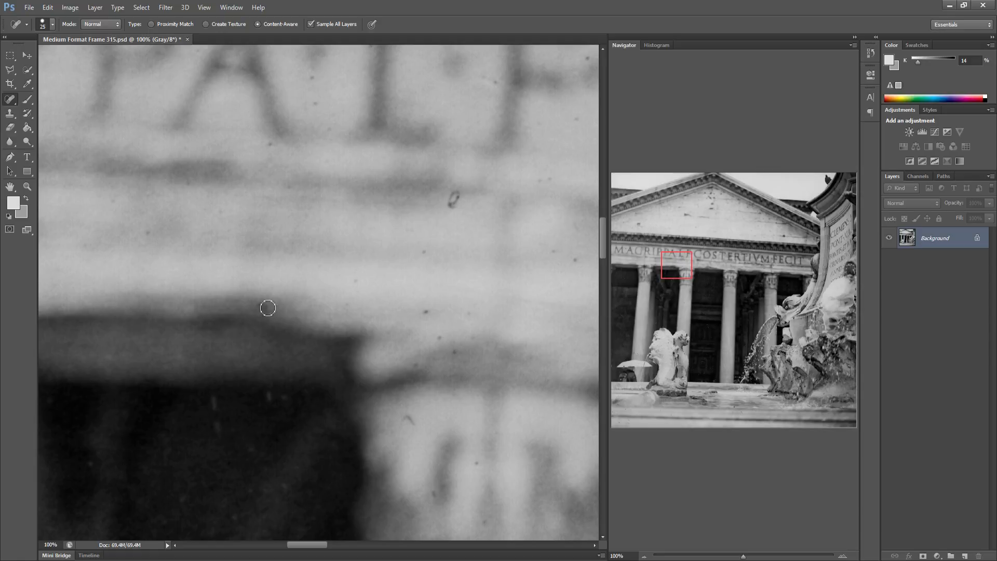
pyautogui.click(269, 144)
pyautogui.moveTo(310, 107); pyautogui.dragTo(316, 82)
pyautogui.click(453, 198)
pyautogui.click(425, 252)
pyautogui.click(426, 312)
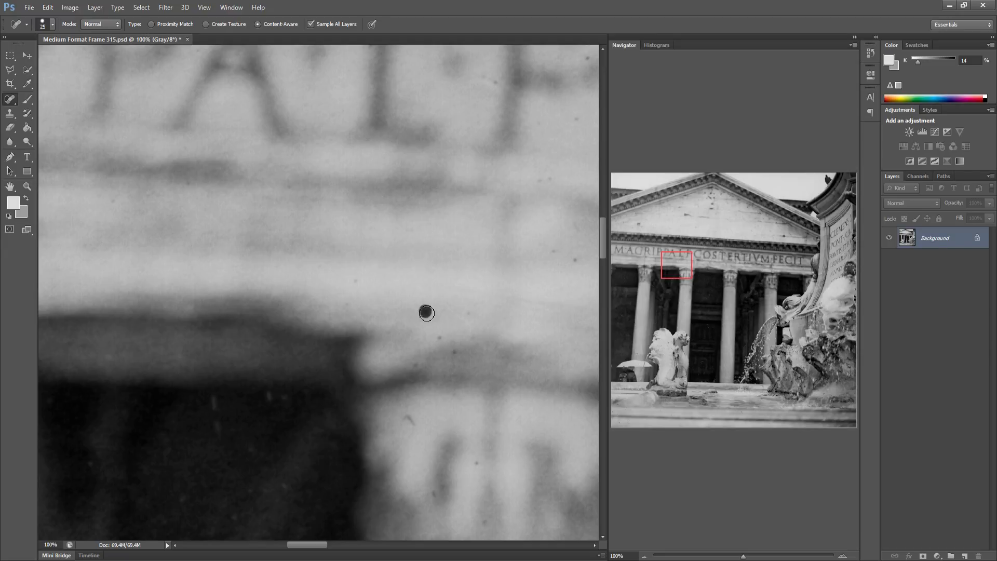
# Heal the specks just above the second column's capital, plus the short hair and specks on the capital itself
pyautogui.click(440, 337)
pyautogui.click(470, 314)
pyautogui.moveTo(414, 359); pyautogui.dragTo(423, 364)
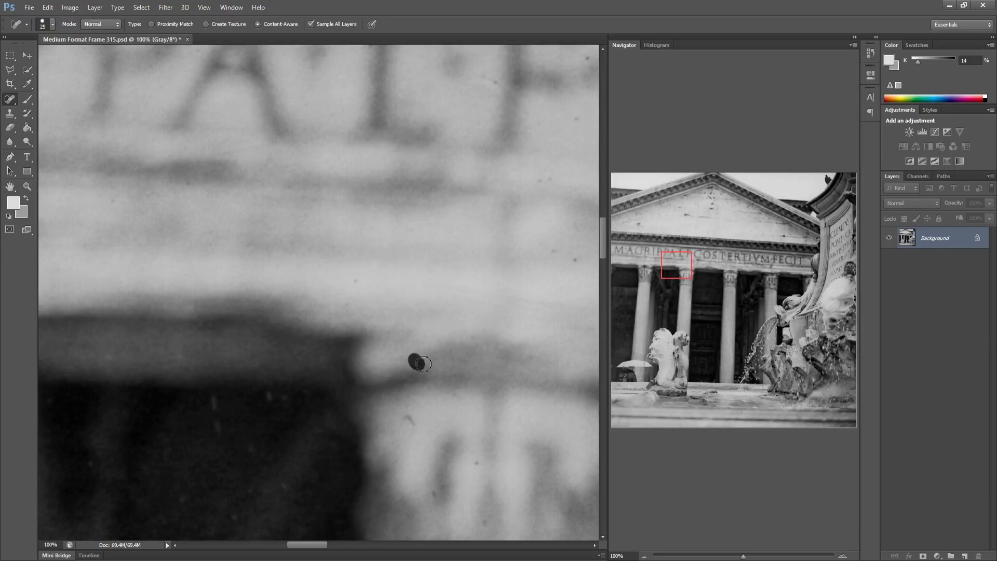
pyautogui.click(405, 423)
pyautogui.click(353, 279)
pyautogui.moveTo(470, 455); pyautogui.dragTo(476, 467)
pyautogui.click(426, 498)
pyautogui.moveTo(478, 516); pyautogui.dragTo(489, 527)
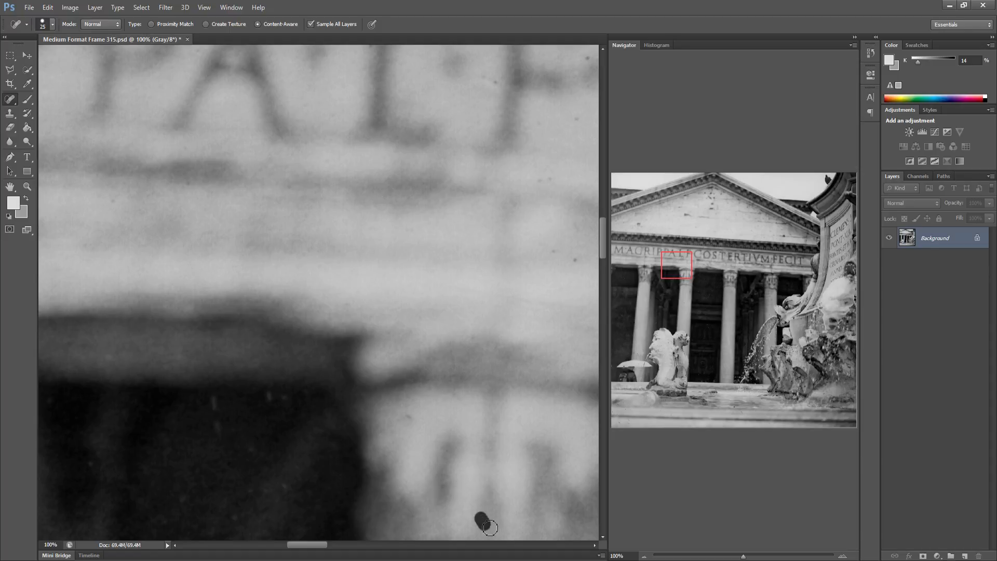
# Heal the specks at the right edge of the second column's capital and on the architrave above it
pyautogui.moveTo(474, 389); pyautogui.dragTo(191, 373)
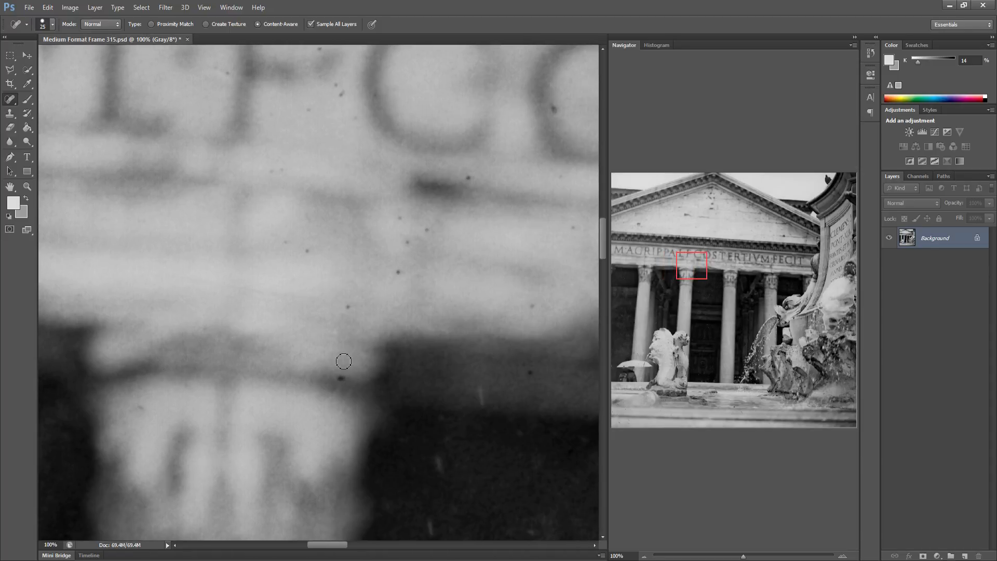
pyautogui.click(341, 378)
pyautogui.click(348, 307)
pyautogui.click(287, 239)
pyautogui.click(307, 251)
pyautogui.click(398, 272)
pyautogui.click(408, 241)
pyautogui.click(399, 218)
# Heal the specks among the inscription letters L, F, C and O above the second column
pyautogui.click(555, 107)
pyautogui.click(338, 78)
pyautogui.click(341, 91)
pyautogui.click(337, 84)
pyautogui.click(352, 119)
pyautogui.click(318, 50)
pyautogui.click(226, 73)
# Heal the specks on the architrave below the letters CO and the one on the dark band beneath
pyautogui.click(533, 306)
pyautogui.click(571, 229)
pyautogui.click(470, 186)
pyautogui.click(529, 371)
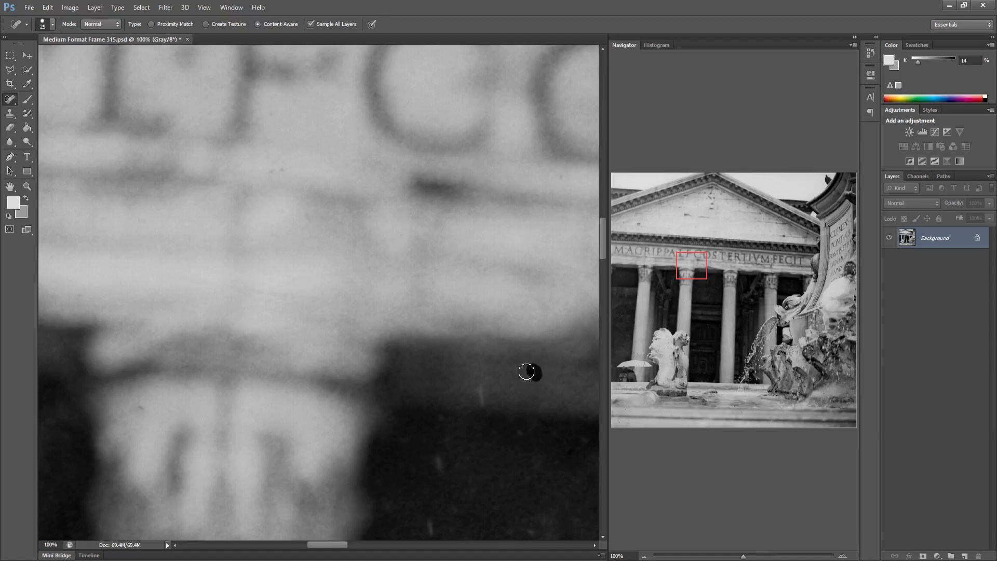
# Heal the specks on the architrave and moulding beneath the letter O of COST
pyautogui.moveTo(530, 367)
pyautogui.mouseDown()
pyautogui.moveTo(332, 376)
pyautogui.moveTo(335, 347)
pyautogui.mouseUp()
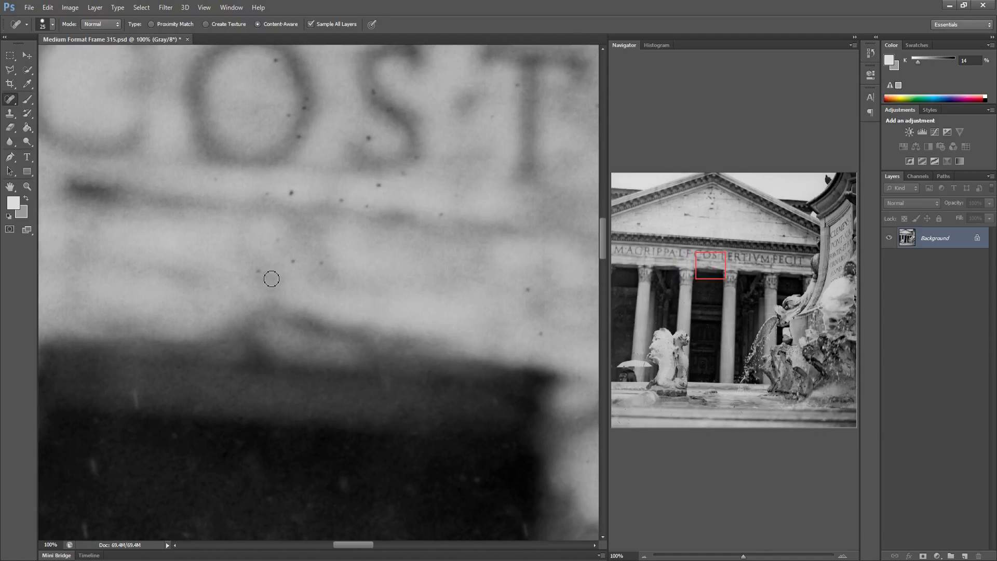
pyautogui.moveTo(256, 266); pyautogui.dragTo(267, 267)
pyautogui.moveTo(294, 255); pyautogui.dragTo(301, 257)
pyautogui.moveTo(278, 241); pyautogui.dragTo(286, 242)
pyautogui.moveTo(324, 263); pyautogui.dragTo(329, 256)
pyautogui.moveTo(286, 197); pyautogui.dragTo(294, 195)
pyautogui.moveTo(262, 195); pyautogui.dragTo(263, 195)
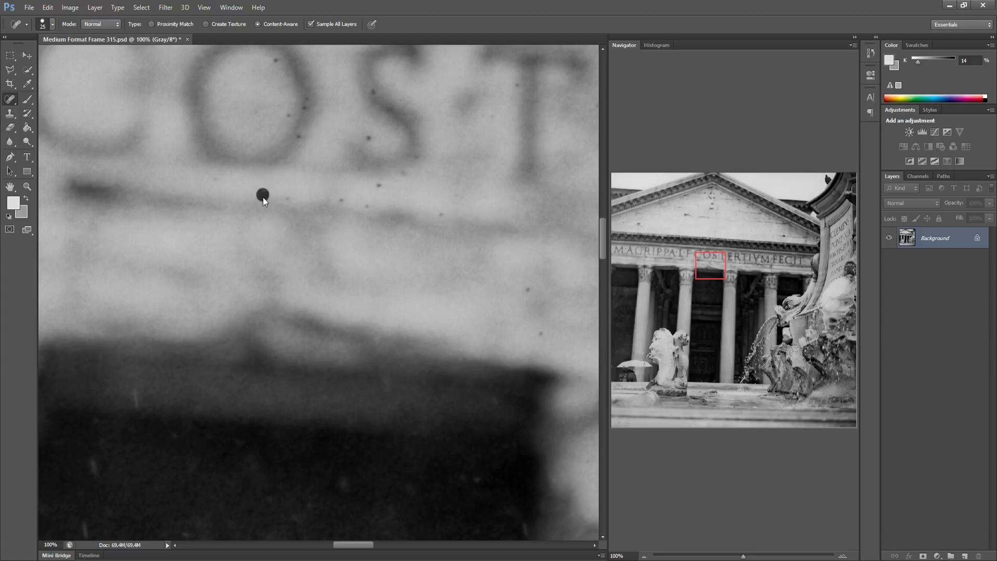
# Heal the specks along the moulding beneath the letter S of COST and those on the letter itself
pyautogui.click(341, 200)
pyautogui.click(366, 206)
pyautogui.moveTo(373, 187); pyautogui.dragTo(382, 185)
pyautogui.click(413, 158)
pyautogui.click(367, 136)
pyautogui.click(370, 89)
pyautogui.click(389, 105)
# Heal the specks on and inside the letter O of COST and those around the letter T
pyautogui.click(287, 117)
pyautogui.click(300, 132)
pyautogui.click(305, 104)
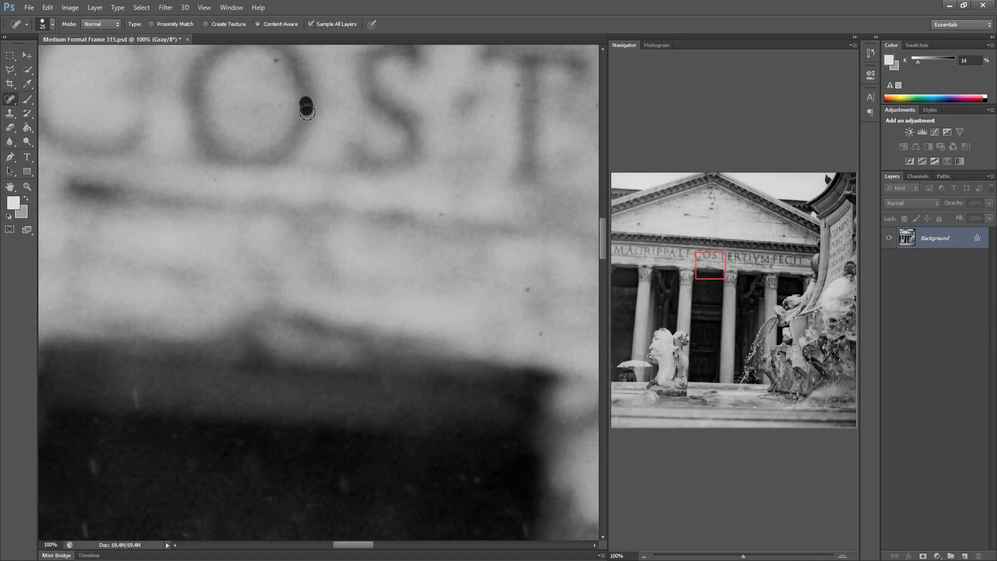
pyautogui.click(275, 61)
pyautogui.click(452, 205)
pyautogui.click(514, 86)
pyautogui.click(517, 177)
# Heal the specks on the third column's capital and on the architrave just above it
pyautogui.moveTo(541, 289)
pyautogui.mouseDown()
pyautogui.moveTo(429, 296)
pyautogui.moveTo(349, 274)
pyautogui.mouseUp()
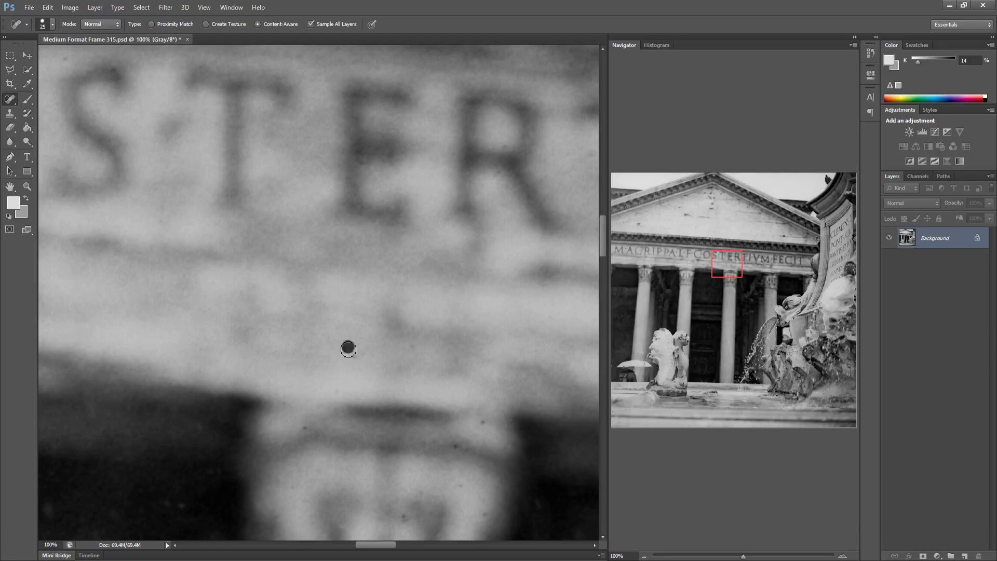
pyautogui.moveTo(347, 349); pyautogui.dragTo(367, 356)
pyautogui.click(484, 422)
pyautogui.moveTo(449, 451); pyautogui.dragTo(457, 451)
pyautogui.click(482, 510)
pyautogui.click(303, 424)
# Heal the specks on the architrave below the letters TIVM and the one beside the V
pyautogui.moveTo(429, 376)
pyautogui.mouseDown()
pyautogui.moveTo(290, 356)
pyautogui.moveTo(309, 340)
pyautogui.moveTo(220, 334)
pyautogui.mouseUp()
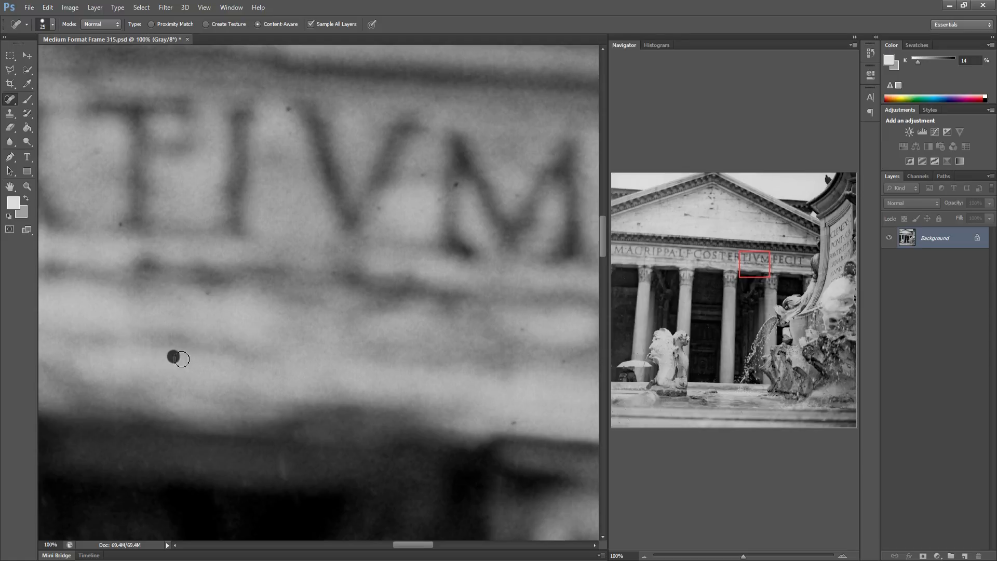
pyautogui.click(176, 357)
pyautogui.click(208, 287)
pyautogui.click(229, 355)
pyautogui.click(513, 421)
pyautogui.click(516, 325)
pyautogui.click(377, 208)
# Heal the speck on the fourth column's capital and the one between the letters M and F
pyautogui.hscroll(10, 391, 172)
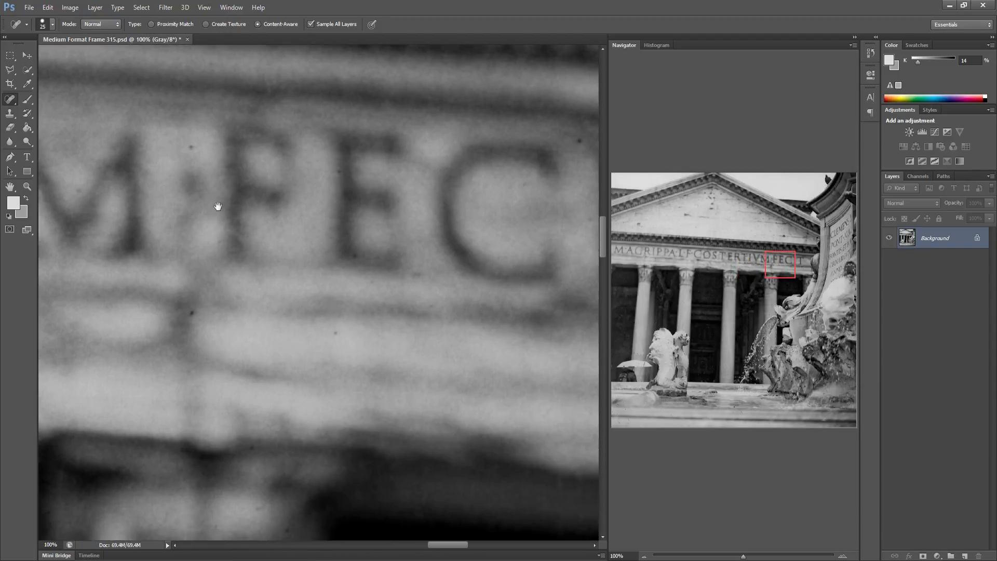
pyautogui.hscroll(-5, 178, 235)
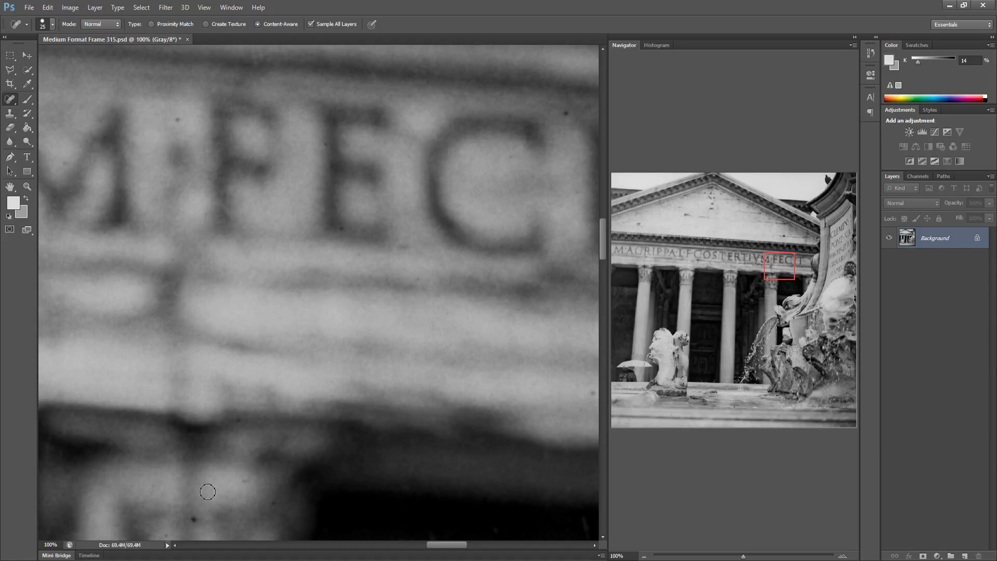
pyautogui.click(196, 516)
pyautogui.click(179, 118)
# Heal the specks on the plain stone edge and mouldings of the fountain monument, beside the ORNAMENT inscription
pyautogui.moveTo(445, 227); pyautogui.dragTo(227, 206)
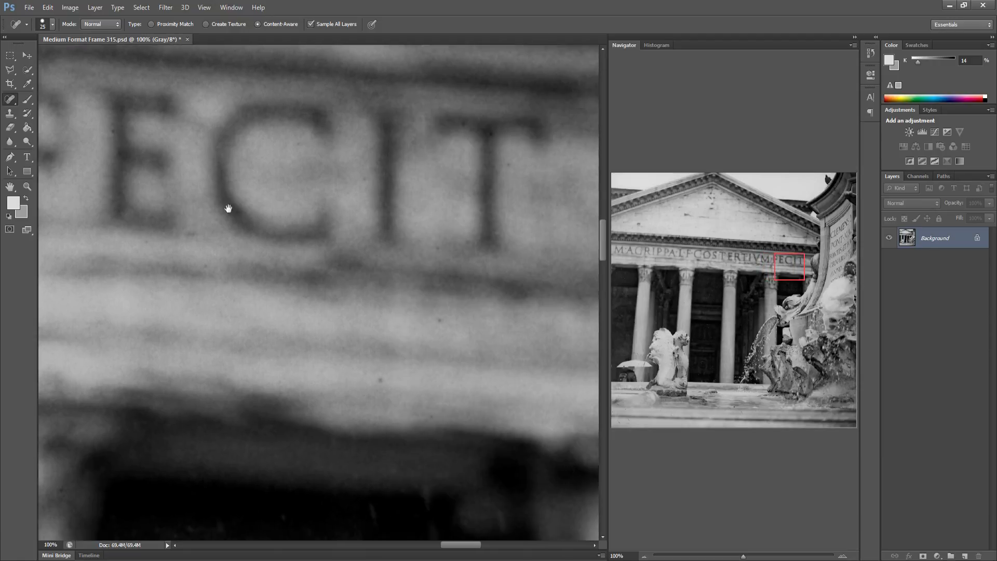
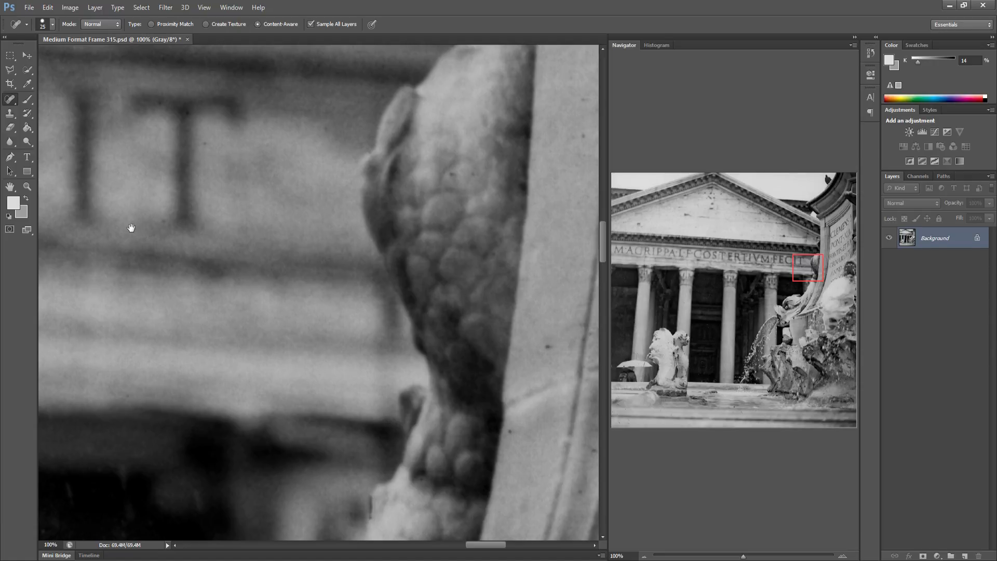
pyautogui.moveTo(130, 227); pyautogui.dragTo(146, 223)
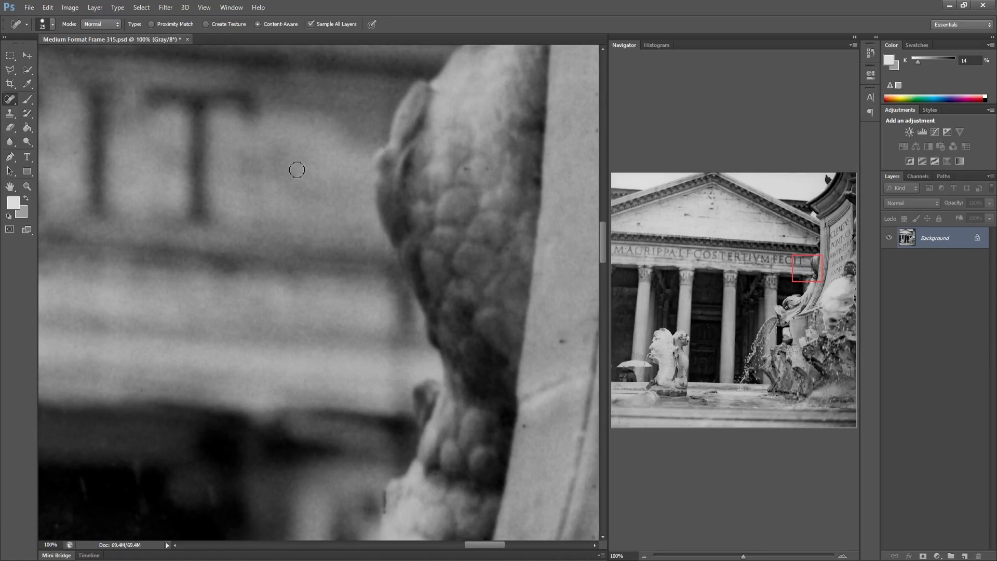
pyautogui.moveTo(296, 170); pyautogui.dragTo(207, 222)
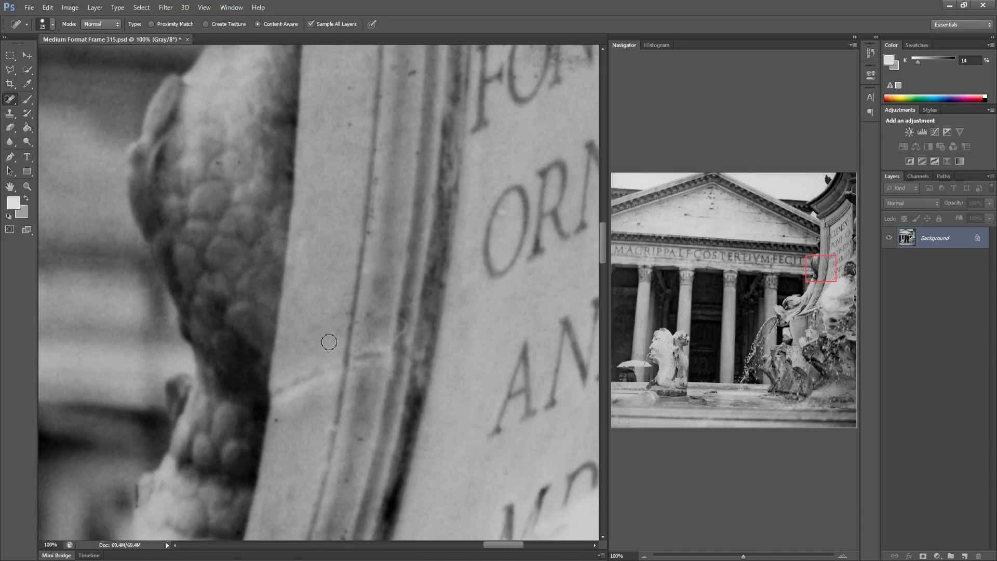
pyautogui.click(360, 319)
pyautogui.moveTo(379, 437); pyautogui.dragTo(361, 445)
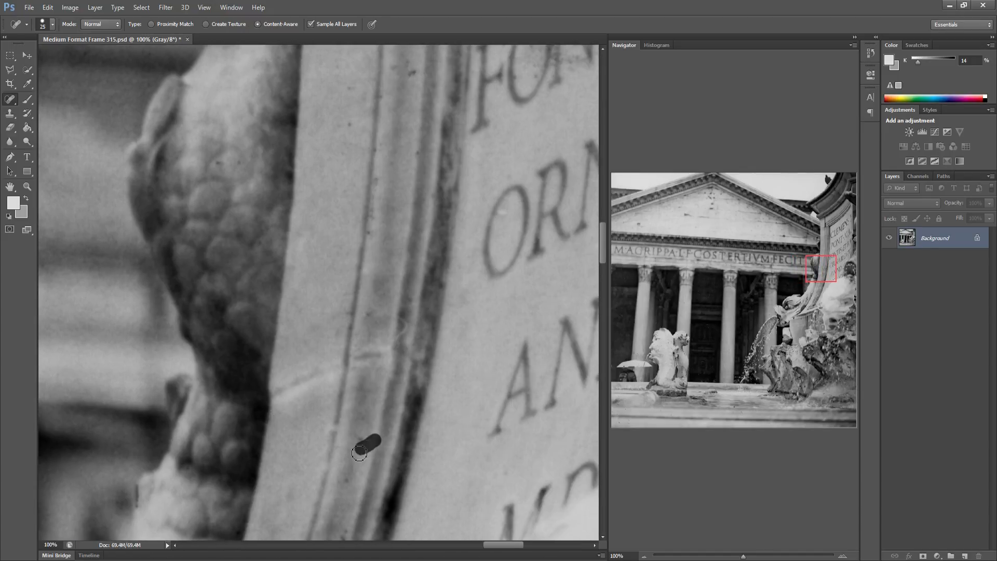
pyautogui.moveTo(397, 311); pyautogui.dragTo(398, 336)
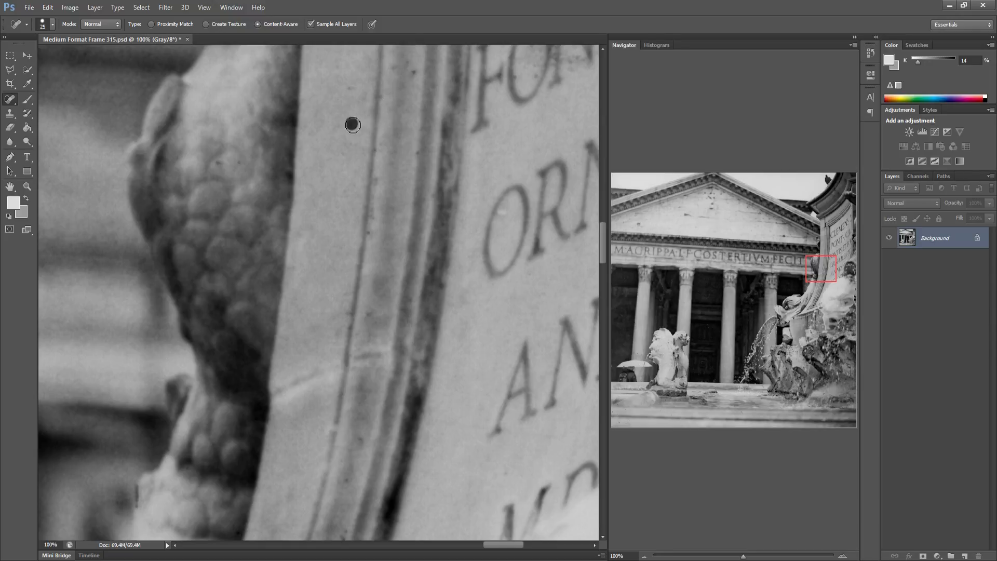
# Heal the white specks and short streaks in the dark opening beside the first column's capital, at the photo's left edge
pyautogui.moveTo(407, 190); pyautogui.dragTo(329, 232)
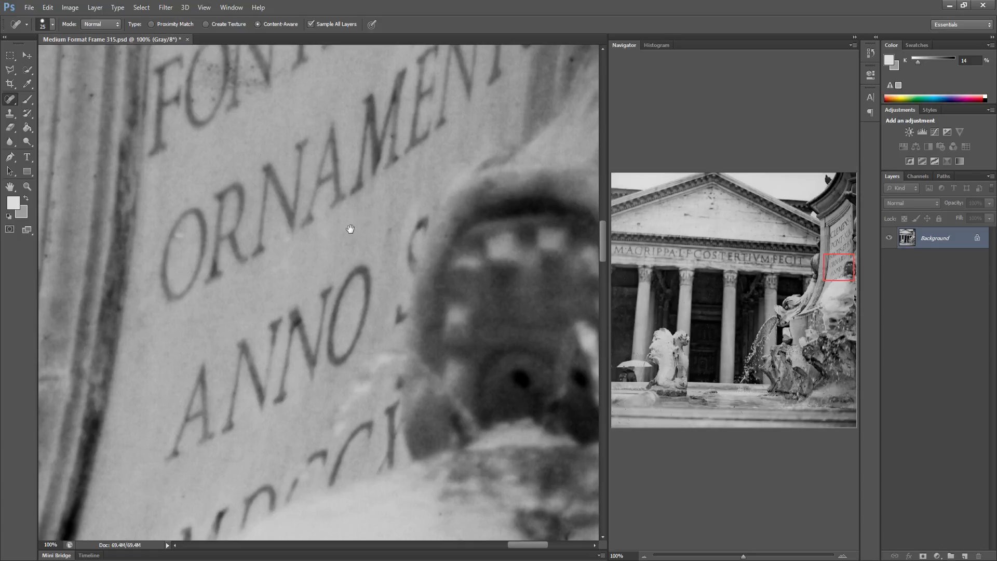
pyautogui.moveTo(351, 229); pyautogui.dragTo(276, 214)
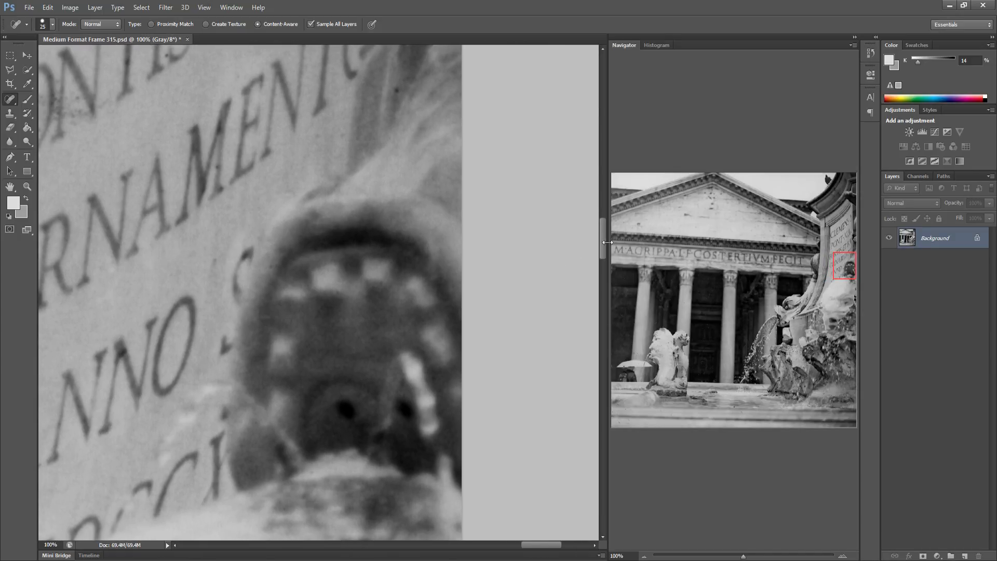
pyautogui.moveTo(617, 277); pyautogui.dragTo(605, 281)
pyautogui.moveTo(292, 192)
pyautogui.mouseDown()
pyautogui.moveTo(259, 325)
pyautogui.moveTo(256, 216)
pyautogui.mouseUp()
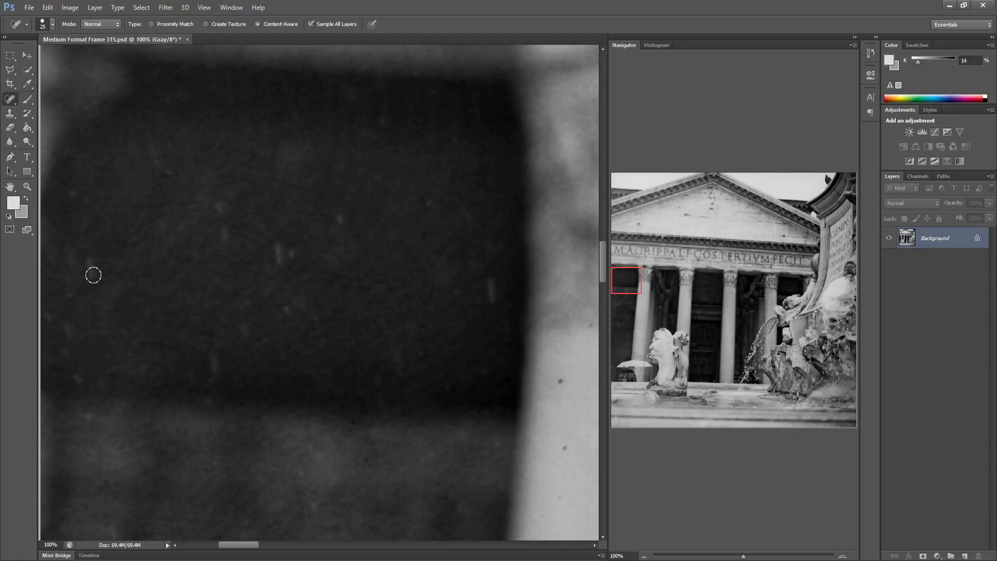
pyautogui.moveTo(66, 331); pyautogui.dragTo(67, 363)
pyautogui.click(78, 374)
pyautogui.moveTo(288, 241); pyautogui.dragTo(277, 261)
pyautogui.click(340, 217)
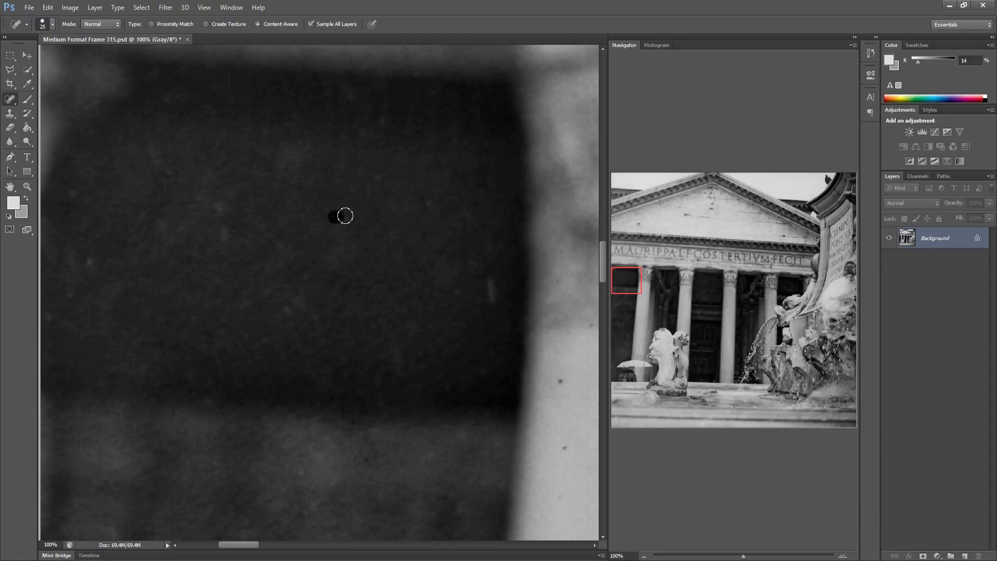
pyautogui.moveTo(220, 212); pyautogui.dragTo(227, 249)
pyautogui.click(99, 270)
# Heal the white streak in the shadow beside the first column and the dark specks on its capital and upper shaft
pyautogui.moveTo(401, 303); pyautogui.dragTo(162, 285)
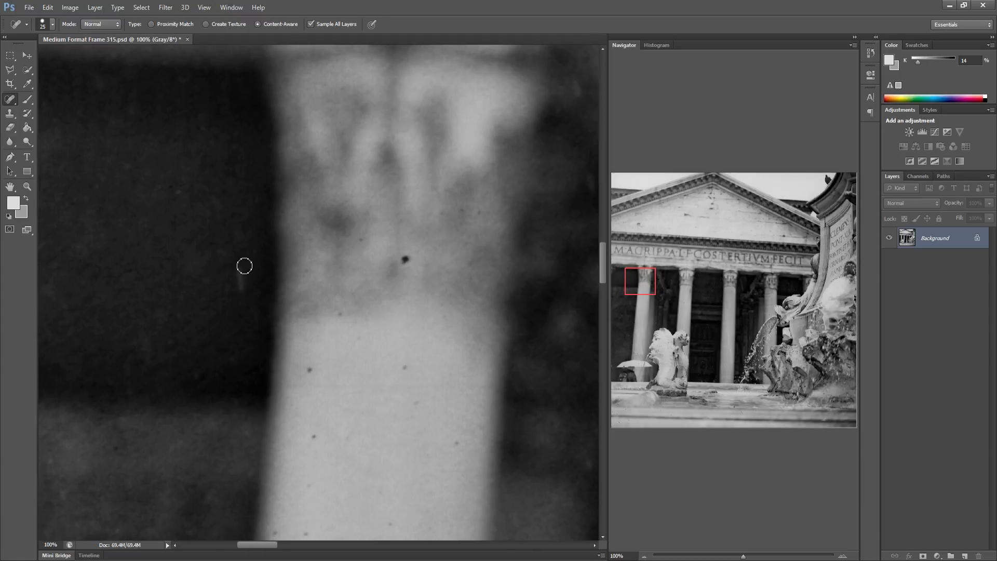
pyautogui.moveTo(244, 266); pyautogui.dragTo(240, 287)
pyautogui.click(310, 366)
pyautogui.click(313, 436)
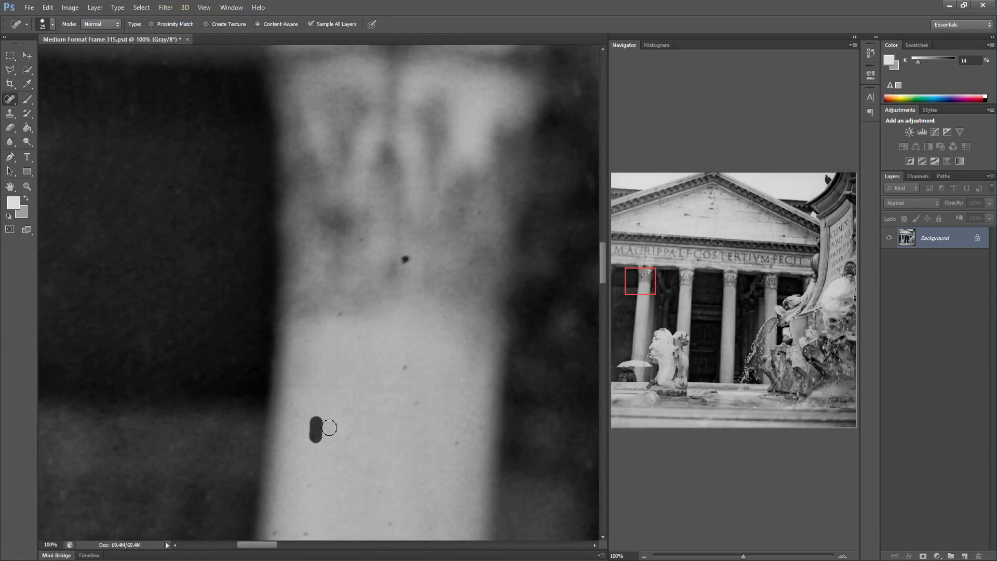
pyautogui.click(404, 367)
pyautogui.click(406, 260)
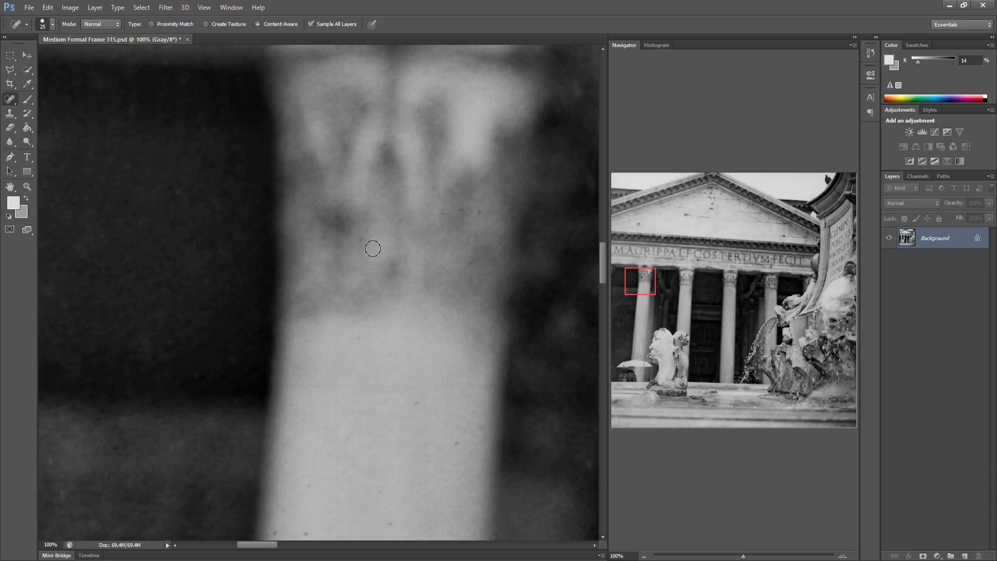
pyautogui.click(362, 239)
# Heal the remaining small specks farther down the first column's upper shaft
pyautogui.click(414, 405)
pyautogui.click(460, 445)
pyautogui.click(384, 523)
pyautogui.click(275, 533)
pyautogui.click(311, 529)
# Remove the dark hair that runs from the shadow between the first two columns onto the second column's edge
pyautogui.moveTo(402, 446); pyautogui.dragTo(209, 418)
pyautogui.moveTo(269, 396); pyautogui.dragTo(191, 383)
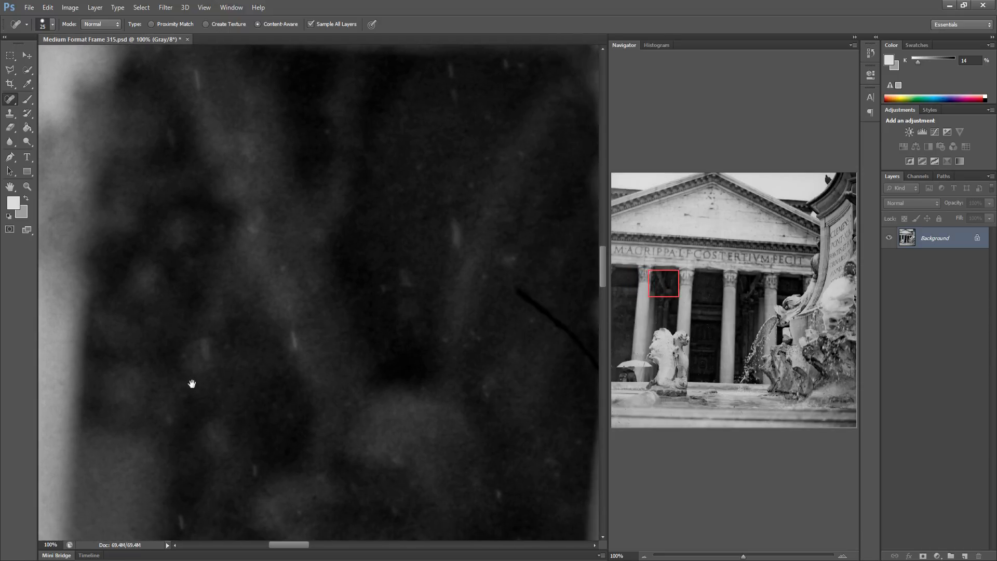
pyautogui.moveTo(339, 289); pyautogui.dragTo(373, 314)
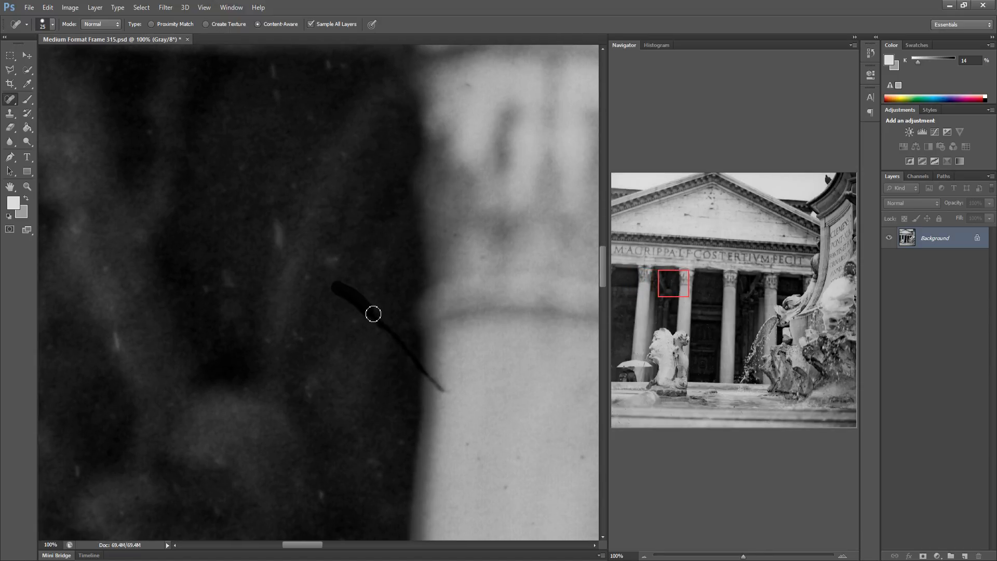
pyautogui.moveTo(445, 393); pyautogui.dragTo(423, 367)
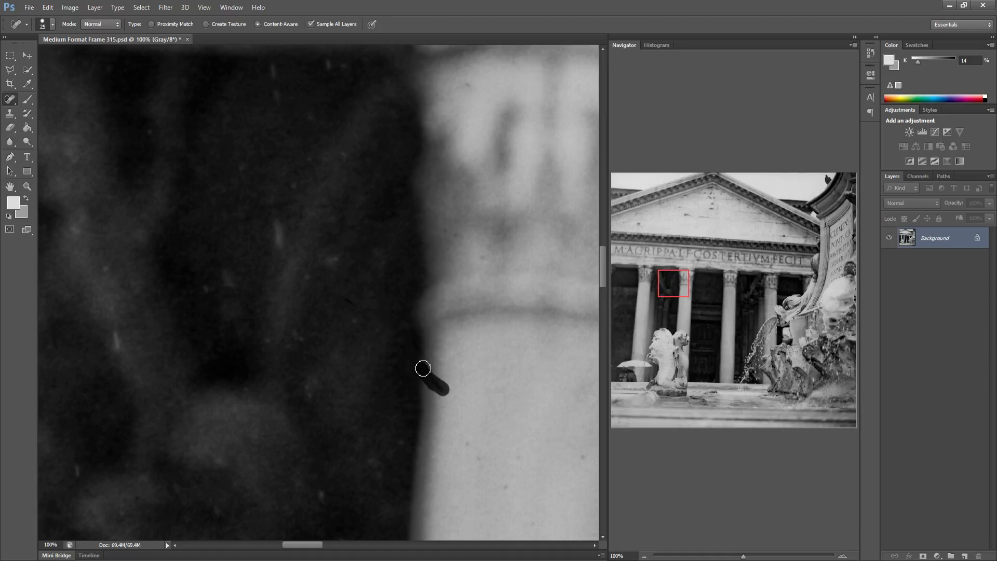
# Heal the small specks on the second column's shaft below the capital
pyautogui.moveTo(458, 454)
pyautogui.mouseDown()
pyautogui.moveTo(351, 450)
pyautogui.moveTo(341, 459)
pyautogui.moveTo(355, 469)
pyautogui.mouseUp()
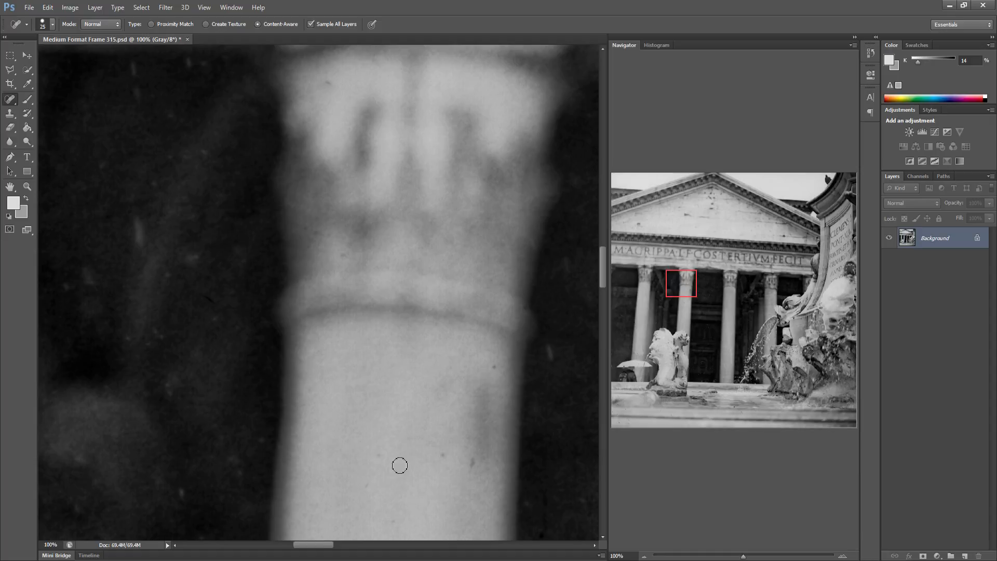
pyautogui.click(379, 453)
pyautogui.click(373, 483)
# Heal the specks on the third column's capital ring and upper shaft
pyautogui.moveTo(468, 391); pyautogui.dragTo(367, 379)
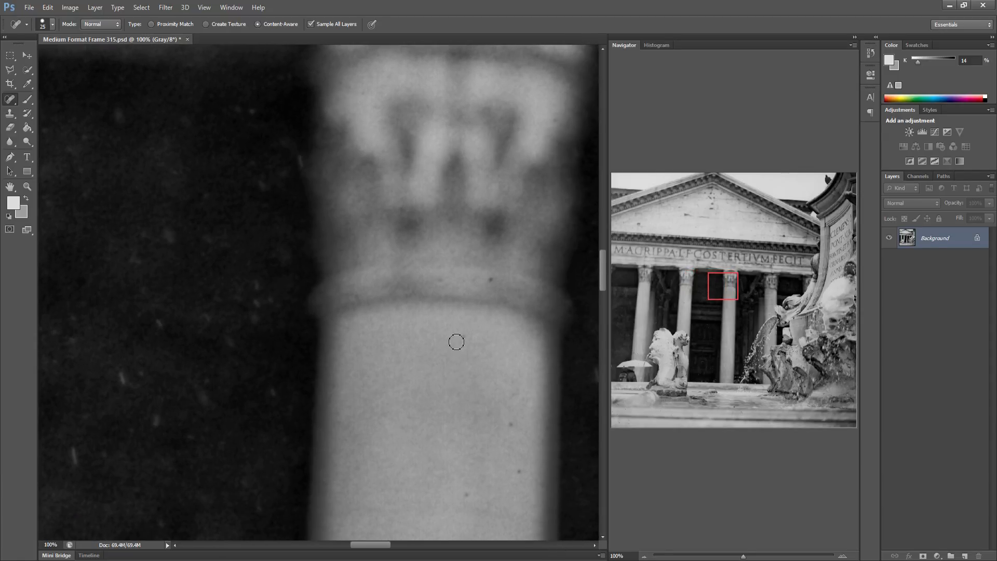
pyautogui.click(490, 280)
pyautogui.click(511, 423)
pyautogui.click(518, 473)
# Heal the speck in the dark recess between the third and fourth columns
pyautogui.moveTo(484, 486); pyautogui.dragTo(260, 442)
pyautogui.moveTo(326, 429); pyautogui.dragTo(291, 374)
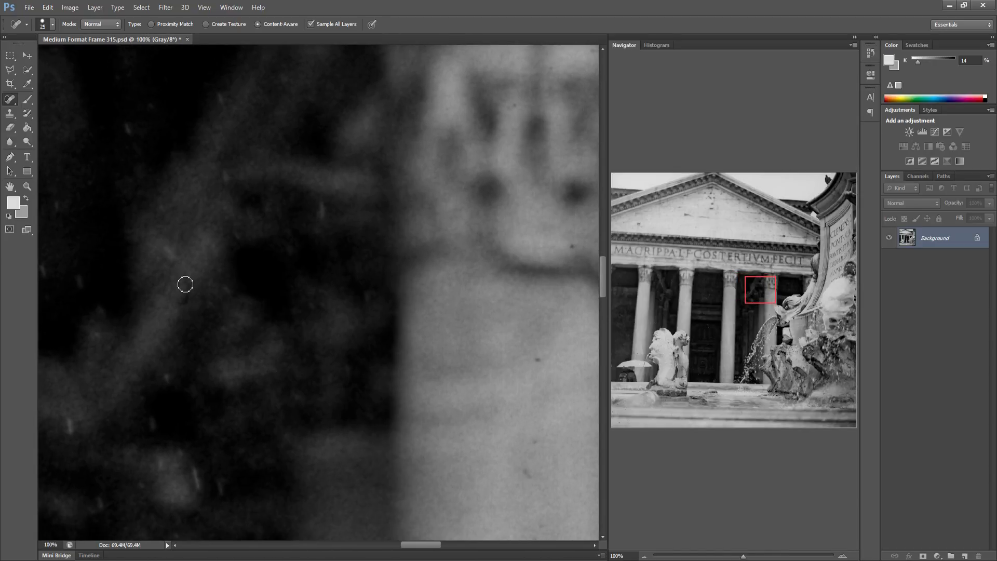
pyautogui.moveTo(185, 284); pyautogui.dragTo(188, 309)
# Heal the specks on the fourth column's capital ring and shaft, including the cluster of marks farther down
pyautogui.moveTo(374, 418); pyautogui.dragTo(251, 394)
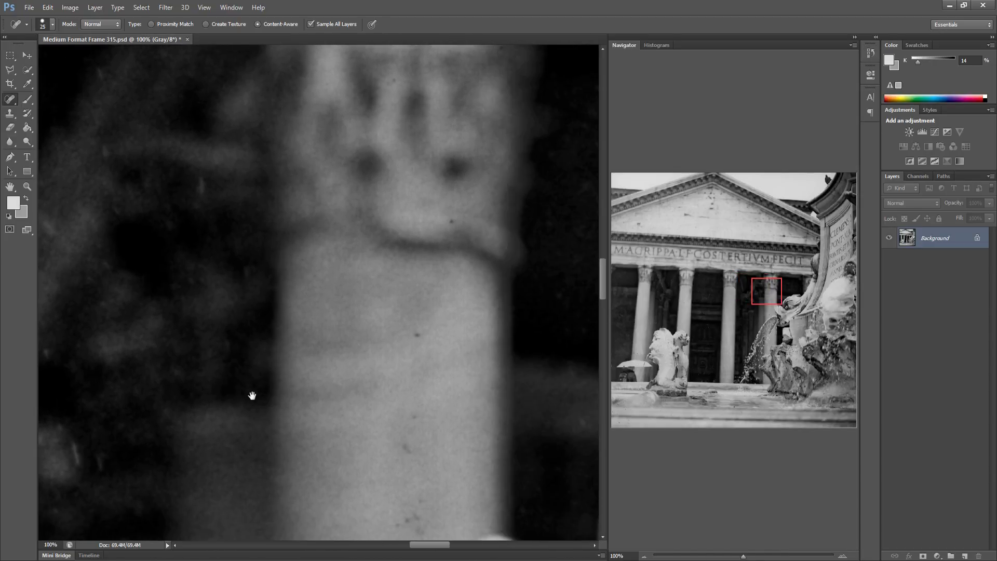
pyautogui.click(398, 442)
pyautogui.click(406, 414)
pyautogui.click(406, 339)
pyautogui.click(412, 325)
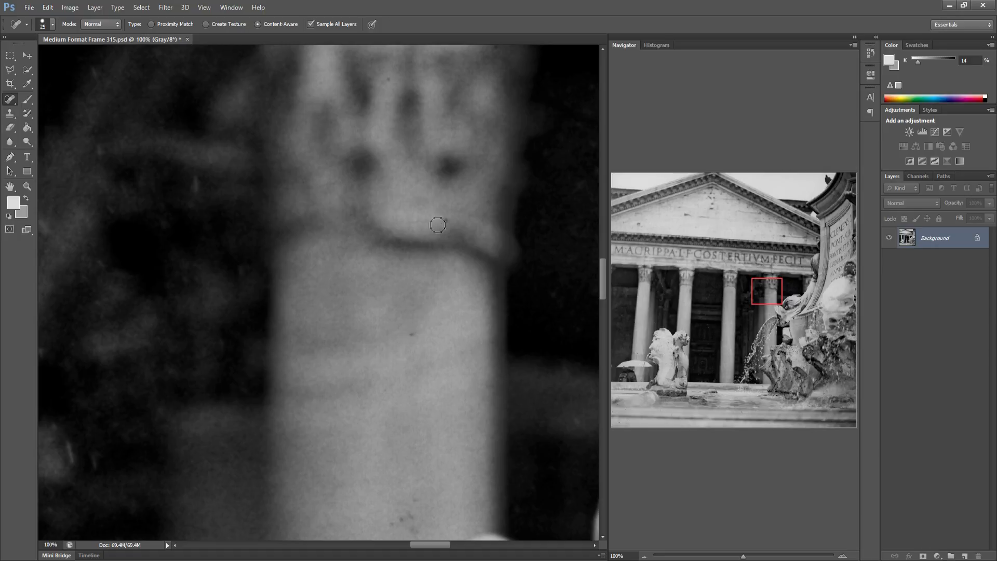
pyautogui.click(410, 336)
pyautogui.moveTo(388, 526)
pyautogui.mouseDown()
pyautogui.moveTo(416, 496)
pyautogui.moveTo(417, 530)
pyautogui.mouseUp()
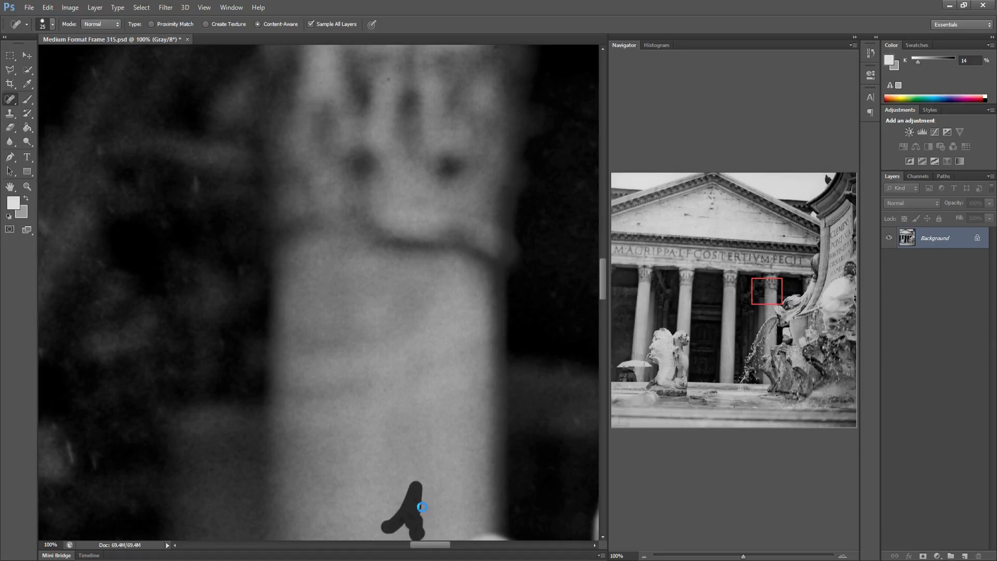
# Heal the dark specks on the head and upper outline of the fountain sculpture beside the fourth column
pyautogui.moveTo(438, 436); pyautogui.dragTo(213, 427)
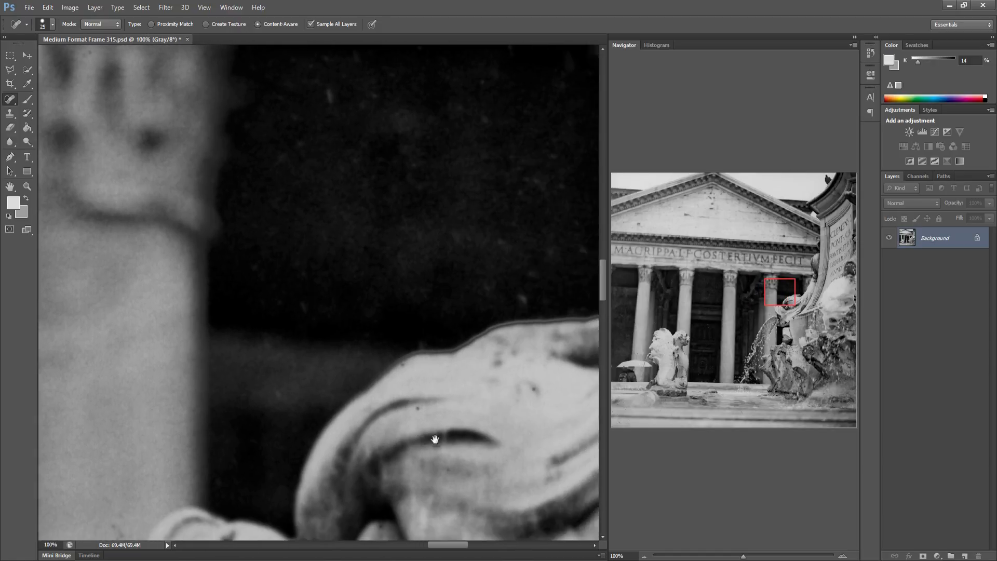
pyautogui.moveTo(435, 439); pyautogui.dragTo(399, 431)
pyautogui.click(388, 404)
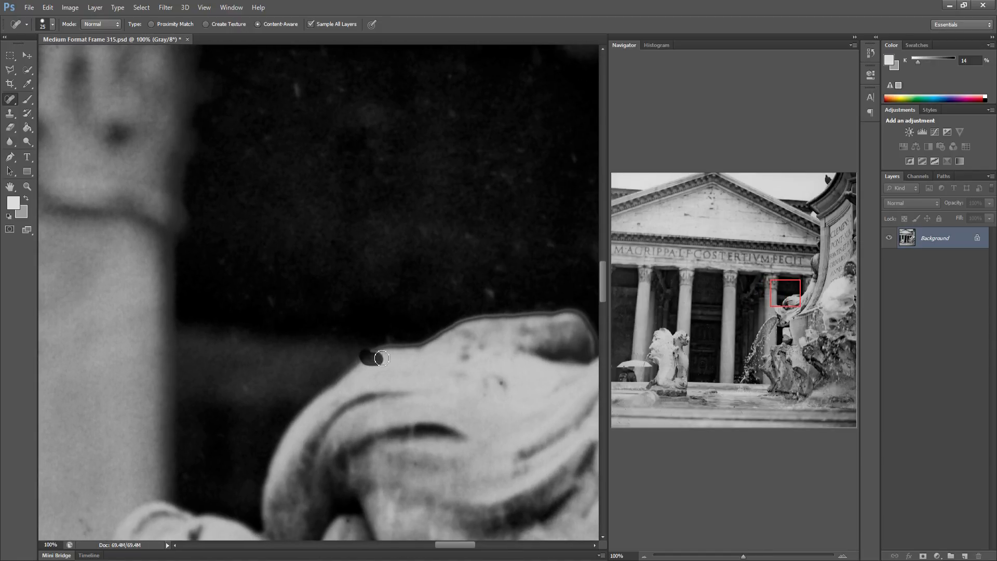
pyautogui.moveTo(382, 359); pyautogui.dragTo(382, 358)
pyautogui.moveTo(429, 382); pyautogui.dragTo(271, 382)
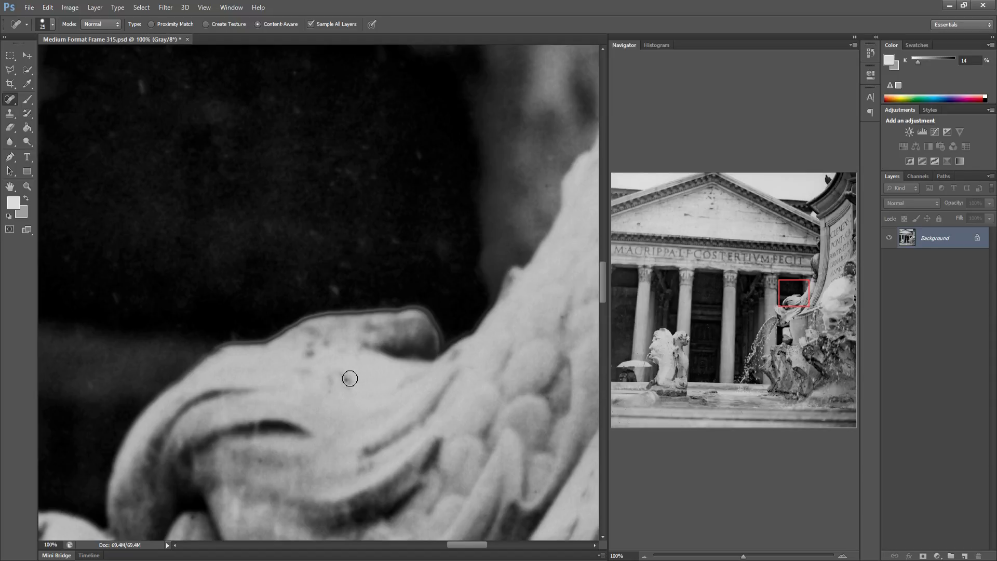
# Heal the specks on the monument's curved mouldings and on the carved stone beside them
pyautogui.moveTo(369, 384); pyautogui.dragTo(239, 359)
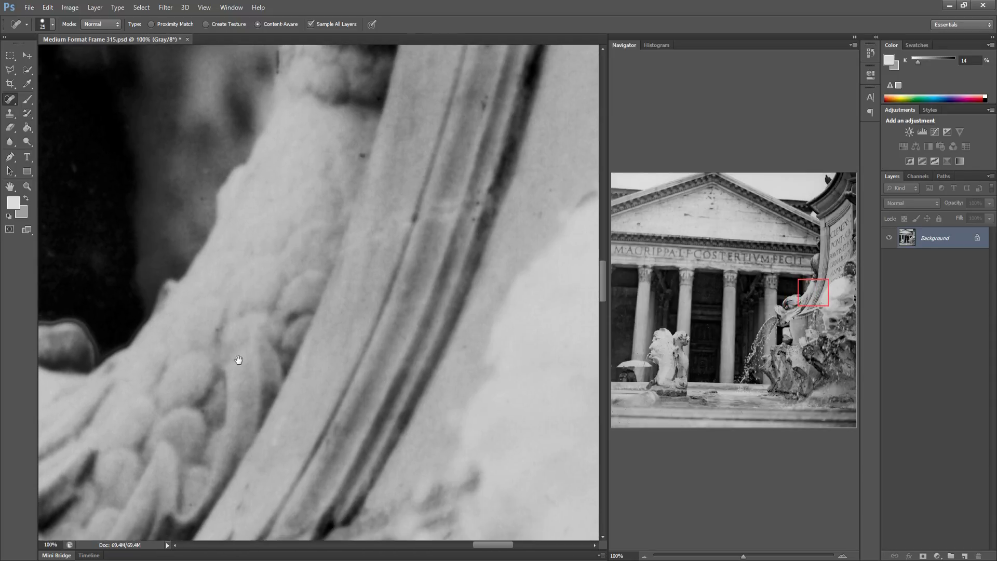
pyautogui.click(362, 153)
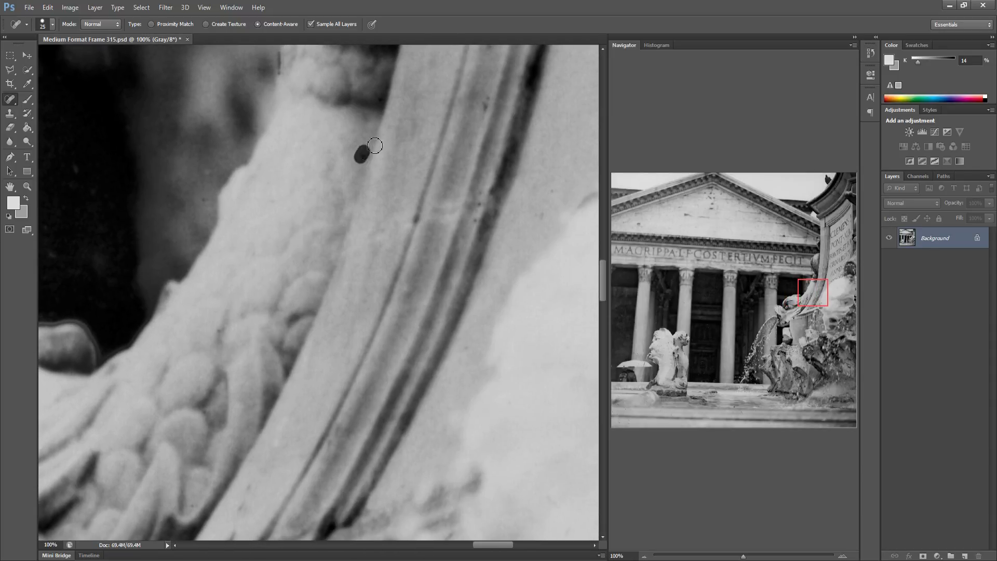
pyautogui.click(484, 102)
pyautogui.click(471, 195)
# Heal the dark specks on the bright rock below the monument's inscription, out to the photo's right edge
pyautogui.moveTo(442, 249)
pyautogui.mouseDown()
pyautogui.moveTo(412, 258)
pyautogui.moveTo(279, 252)
pyautogui.moveTo(263, 278)
pyautogui.moveTo(271, 305)
pyautogui.mouseUp()
pyautogui.moveTo(225, 148); pyautogui.dragTo(235, 149)
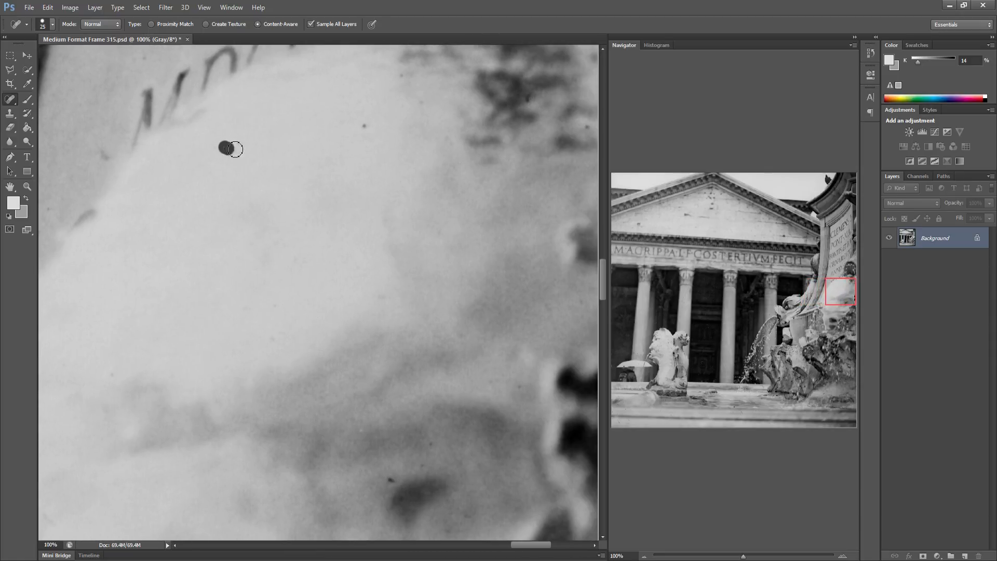
pyautogui.click(362, 128)
pyautogui.moveTo(518, 92); pyautogui.dragTo(525, 93)
pyautogui.moveTo(419, 406); pyautogui.dragTo(344, 378)
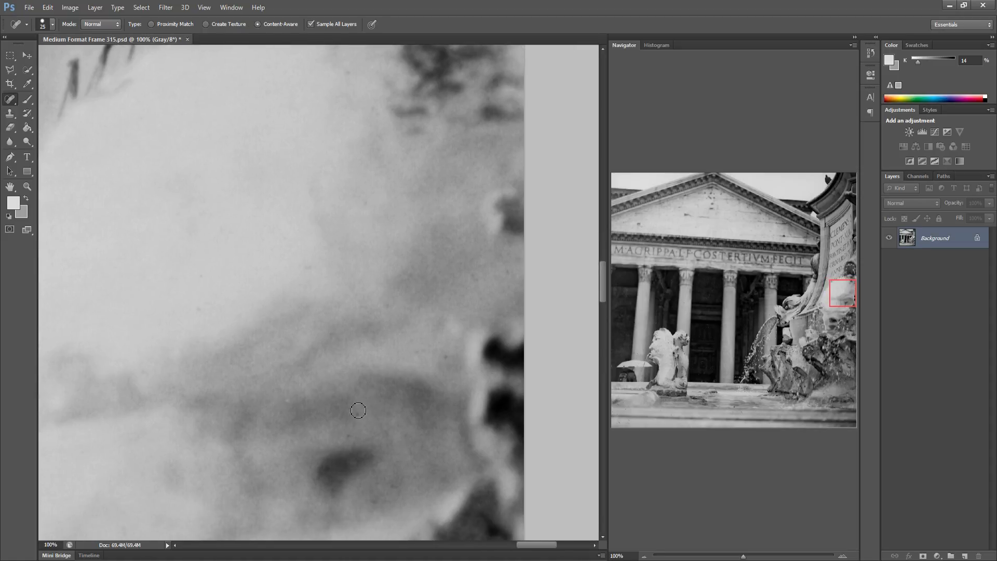
pyautogui.moveTo(351, 425); pyautogui.dragTo(340, 431)
# Heal the small white specks in the dark wall beside the middle of the first column's shaft
pyautogui.moveTo(689, 349); pyautogui.dragTo(829, 302)
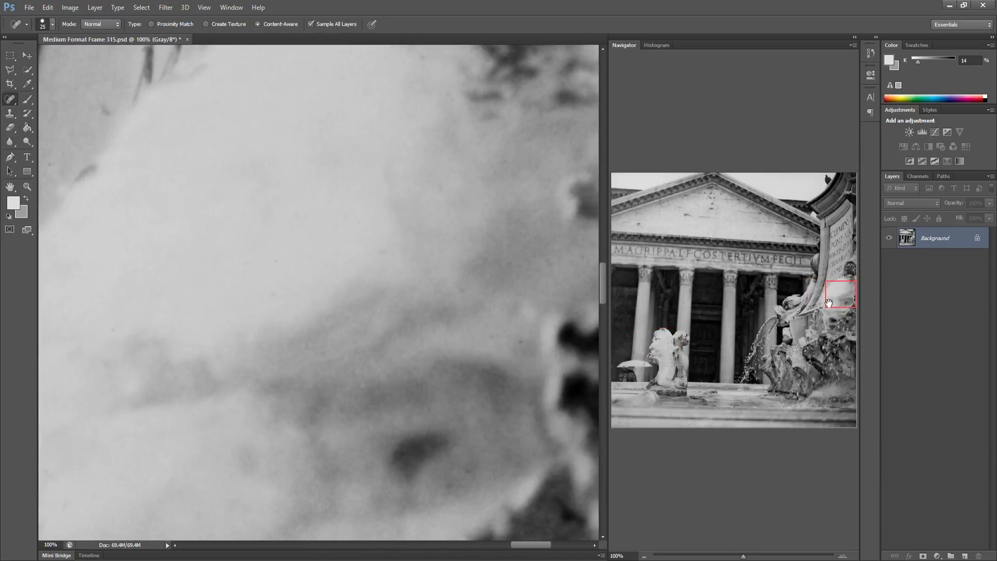
pyautogui.moveTo(616, 324); pyautogui.dragTo(612, 315)
pyautogui.moveTo(331, 247); pyautogui.dragTo(305, 321)
pyautogui.click(255, 193)
pyautogui.click(206, 253)
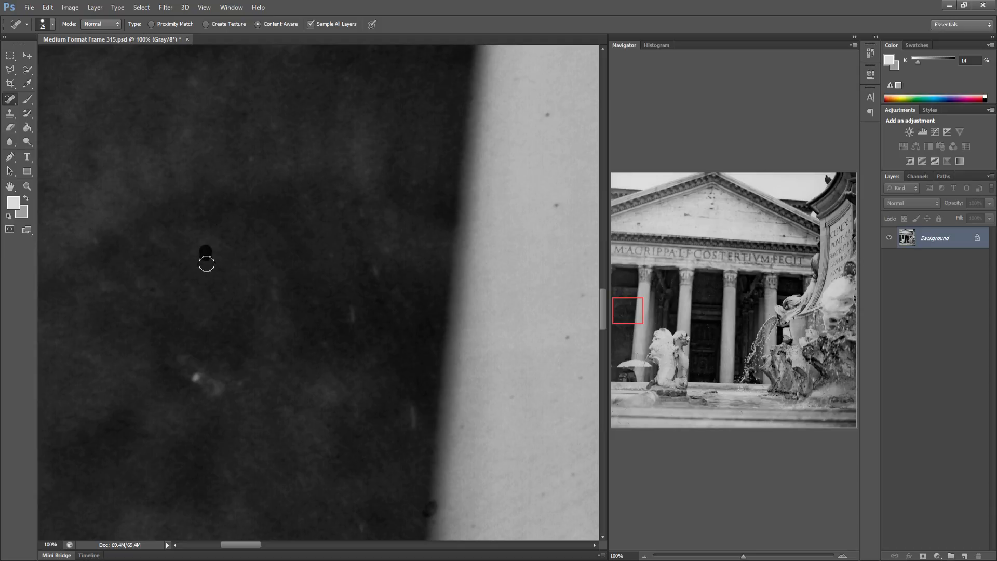
pyautogui.click(274, 292)
pyautogui.click(353, 315)
pyautogui.click(374, 270)
# Heal the long streak, the bright blotch and the fainter marks lower on the dark wall beside the first column
pyautogui.moveTo(413, 408); pyautogui.dragTo(414, 437)
pyautogui.moveTo(192, 379); pyautogui.dragTo(222, 394)
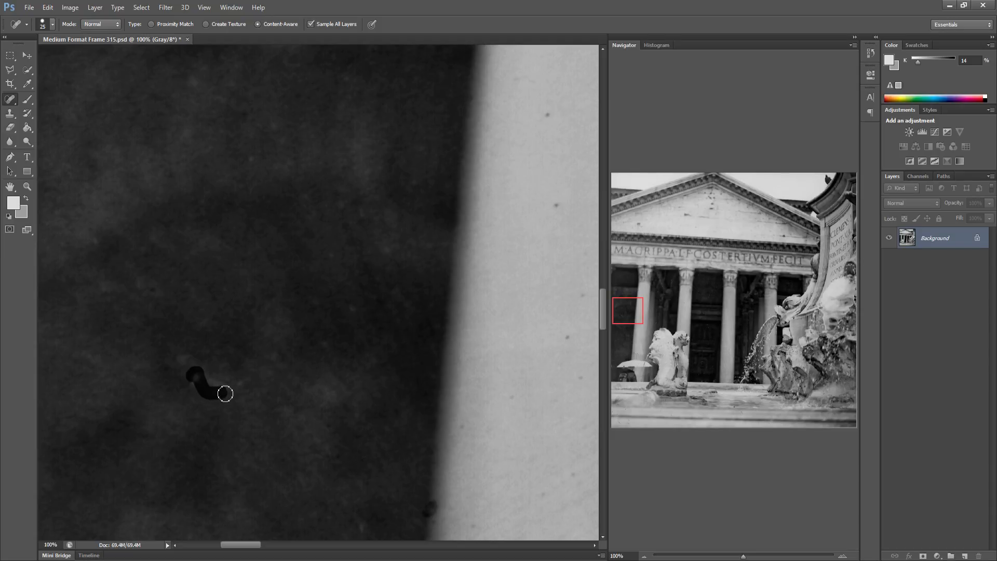
pyautogui.moveTo(190, 461); pyautogui.dragTo(206, 470)
pyautogui.moveTo(353, 517); pyautogui.dragTo(360, 528)
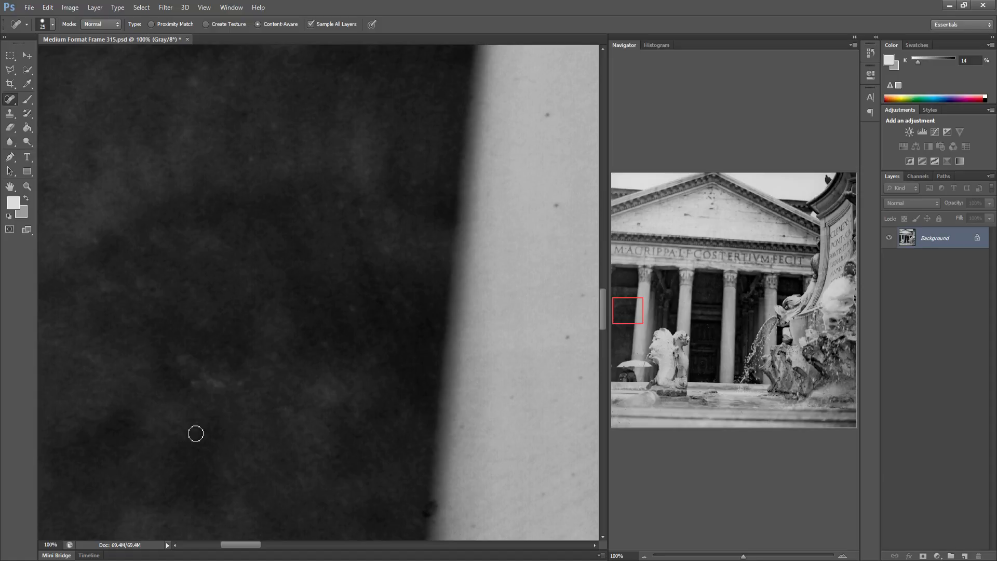
pyautogui.moveTo(218, 463); pyautogui.dragTo(237, 482)
# Heal the dark specks on the first column's mid-shaft, on both its bright face and its shaded side
pyautogui.moveTo(284, 398); pyautogui.dragTo(203, 397)
pyautogui.moveTo(447, 398); pyautogui.dragTo(211, 396)
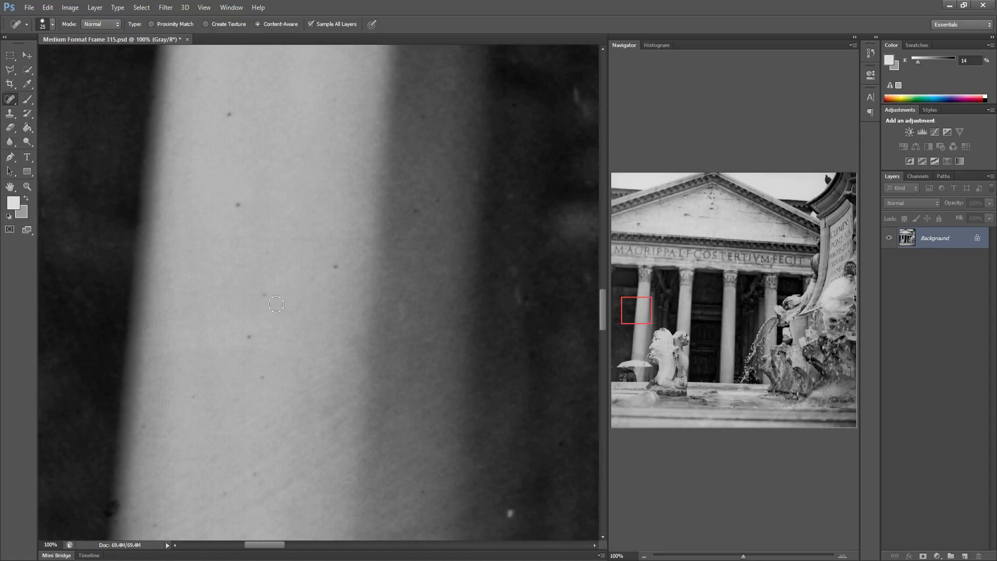
pyautogui.moveTo(229, 117); pyautogui.dragTo(230, 117)
pyautogui.click(238, 205)
pyautogui.moveTo(335, 266); pyautogui.dragTo(332, 270)
pyautogui.moveTo(249, 337); pyautogui.dragTo(250, 338)
pyautogui.moveTo(264, 294); pyautogui.dragTo(265, 294)
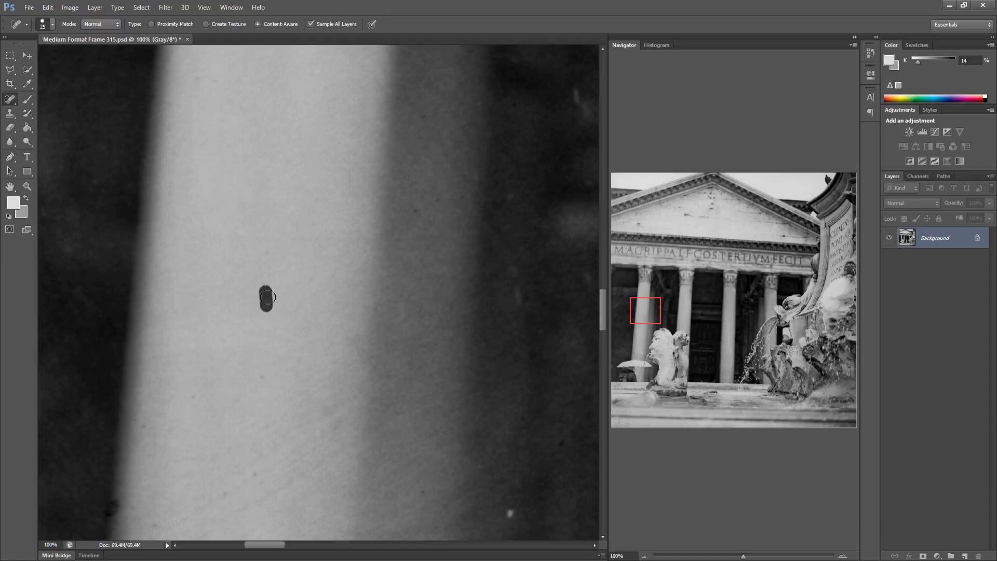
pyautogui.moveTo(262, 374); pyautogui.dragTo(264, 377)
pyautogui.moveTo(414, 212); pyautogui.dragTo(414, 212)
pyautogui.moveTo(436, 203); pyautogui.dragTo(436, 203)
pyautogui.moveTo(156, 524); pyautogui.dragTo(147, 521)
# Heal the light streaks and specks in the dark wall between the first and second columns
pyautogui.moveTo(332, 467)
pyautogui.mouseDown()
pyautogui.moveTo(182, 458)
pyautogui.moveTo(232, 425)
pyautogui.moveTo(217, 412)
pyautogui.moveTo(269, 425)
pyautogui.mouseUp()
pyautogui.moveTo(217, 250)
pyautogui.mouseDown()
pyautogui.moveTo(222, 280)
pyautogui.moveTo(214, 251)
pyautogui.mouseUp()
pyautogui.moveTo(272, 66); pyautogui.dragTo(275, 77)
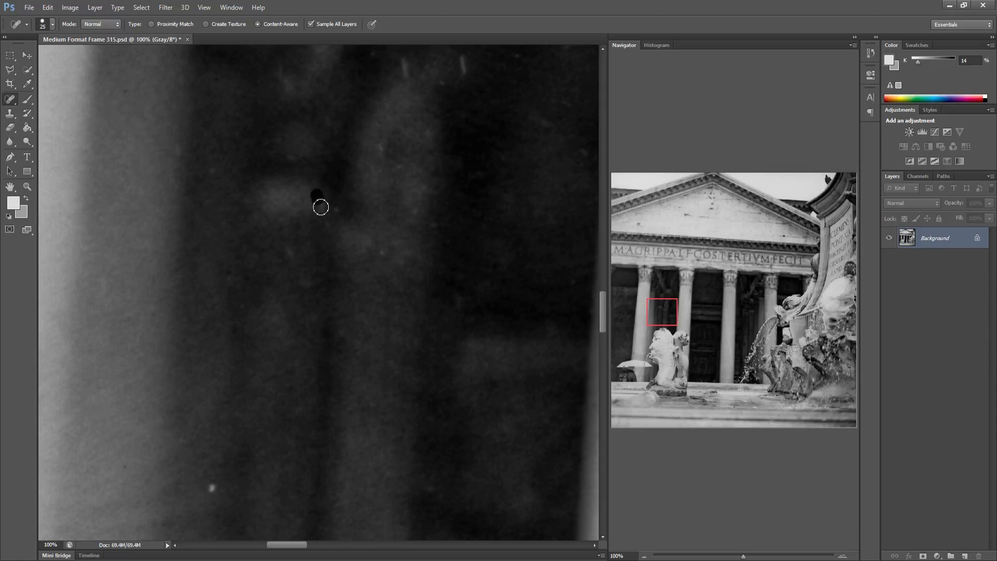
pyautogui.moveTo(324, 223); pyautogui.dragTo(340, 205)
pyautogui.click(381, 155)
pyautogui.moveTo(382, 247); pyautogui.dragTo(400, 260)
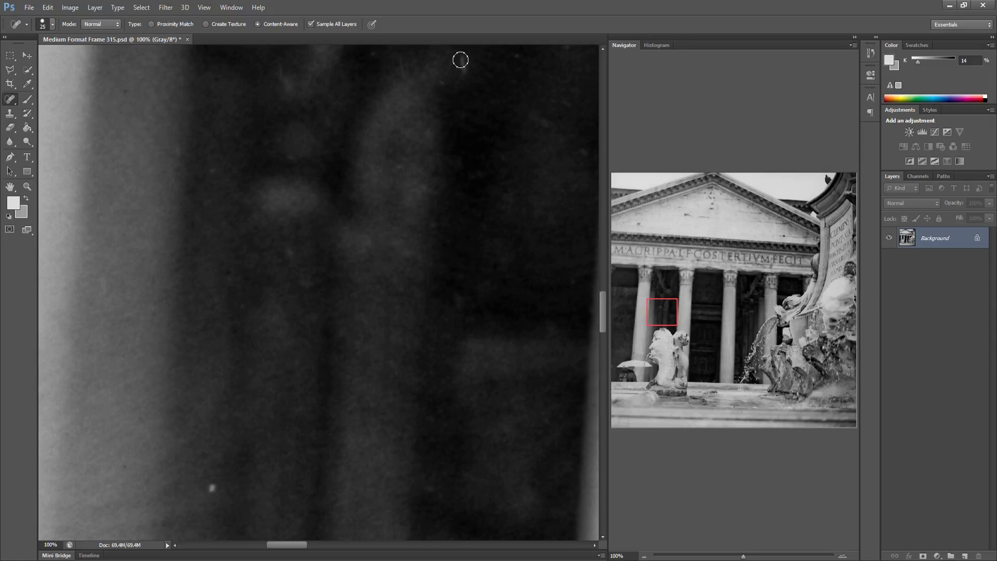
pyautogui.moveTo(461, 58); pyautogui.dragTo(464, 72)
# Heal the dark specks and faint blotches on the middle of the second column's shaft
pyautogui.moveTo(431, 318); pyautogui.dragTo(323, 296)
pyautogui.moveTo(414, 311); pyautogui.dragTo(258, 329)
pyautogui.moveTo(338, 162); pyautogui.dragTo(341, 157)
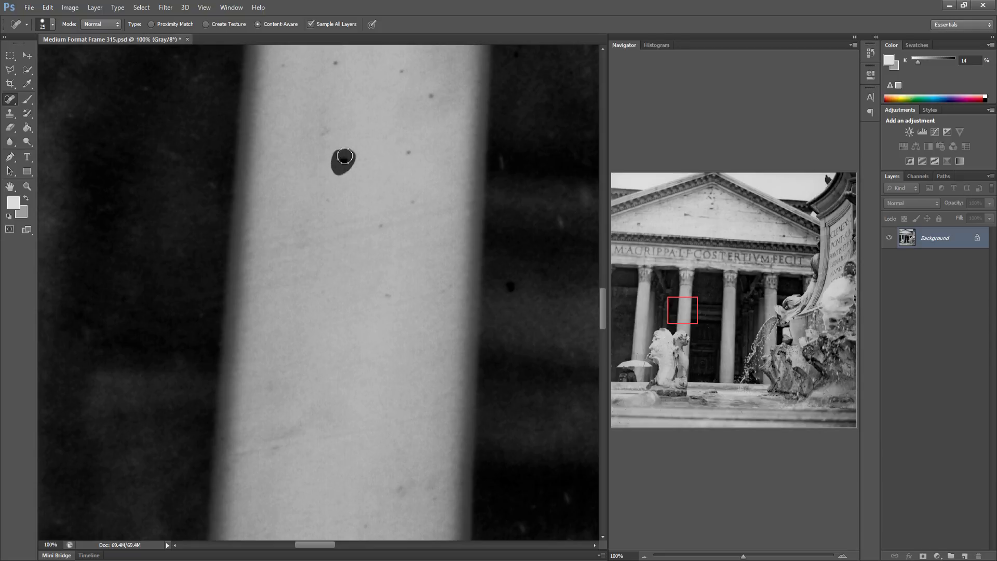
pyautogui.moveTo(412, 201); pyautogui.dragTo(410, 212)
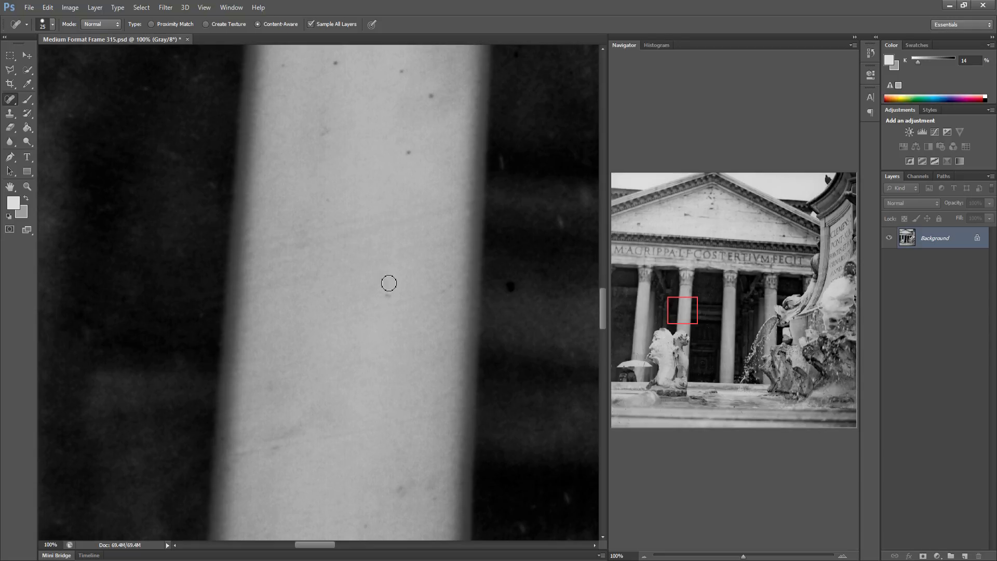
pyautogui.moveTo(407, 153); pyautogui.dragTo(411, 148)
pyautogui.moveTo(424, 110)
pyautogui.mouseDown()
pyautogui.moveTo(438, 86)
pyautogui.moveTo(403, 71)
pyautogui.moveTo(335, 65)
pyautogui.mouseUp()
pyautogui.moveTo(321, 137); pyautogui.dragTo(327, 127)
# Heal the dark specks across the middle of the third column's shaft
pyautogui.moveTo(414, 251); pyautogui.dragTo(271, 262)
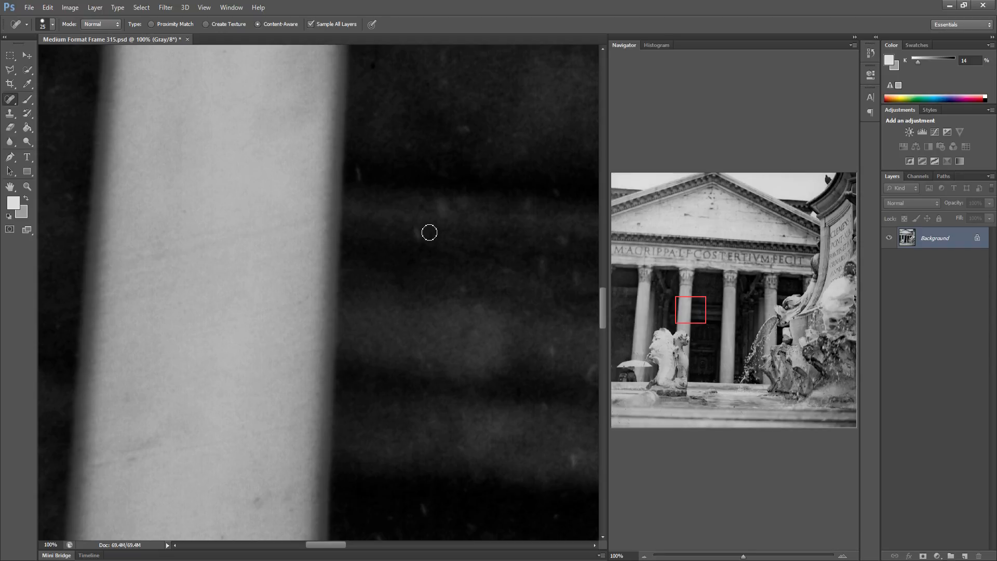
pyautogui.moveTo(429, 229); pyautogui.dragTo(259, 280)
pyautogui.moveTo(352, 281); pyautogui.dragTo(325, 264)
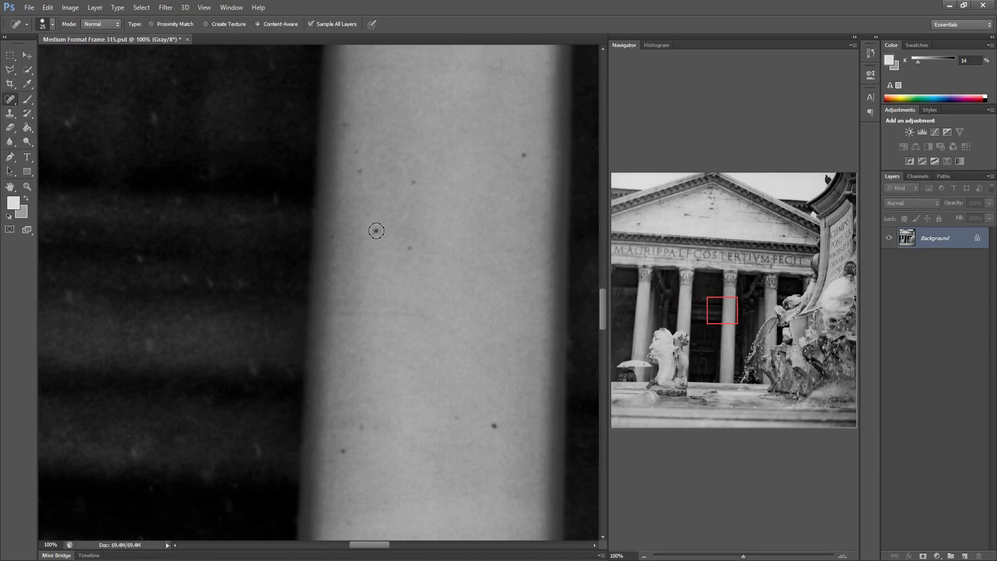
pyautogui.click(377, 231)
pyautogui.click(410, 248)
pyautogui.click(413, 182)
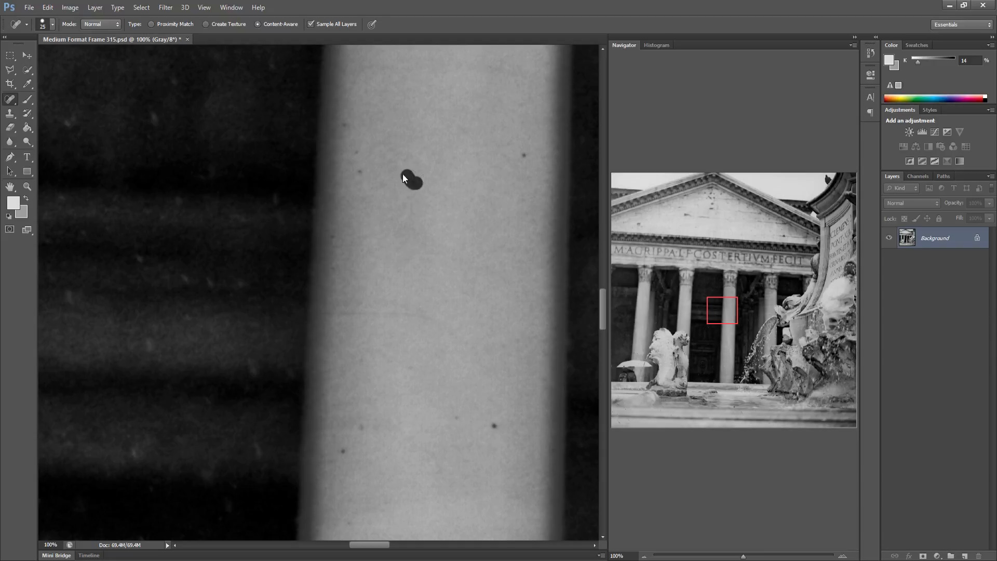
pyautogui.click(359, 170)
pyautogui.click(343, 450)
pyautogui.click(362, 427)
pyautogui.click(360, 357)
pyautogui.click(523, 156)
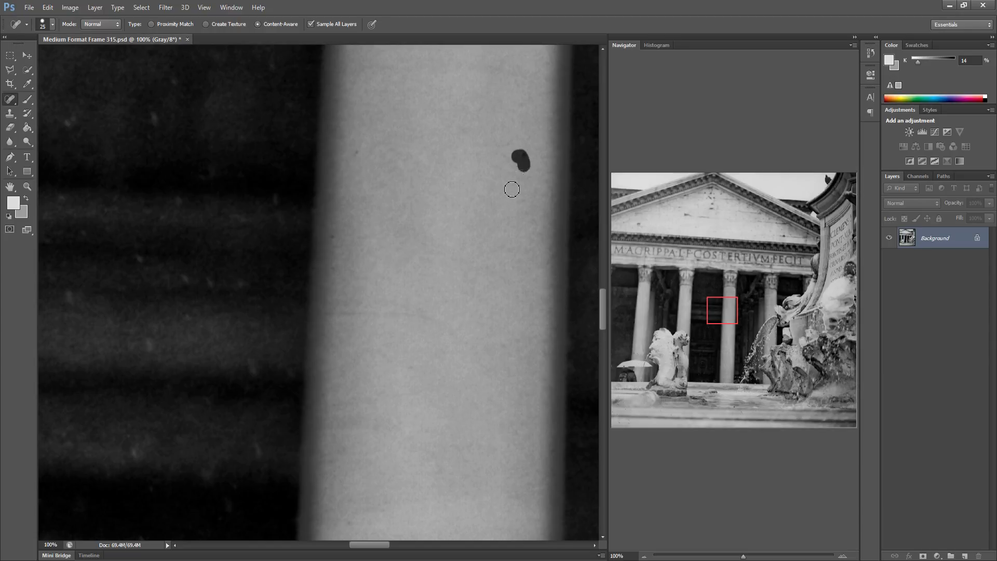
# Heal the dark specks and the small speck cluster on the fourth column, beside the fountain's carved figure
pyautogui.moveTo(472, 295); pyautogui.dragTo(258, 284)
pyautogui.moveTo(500, 309)
pyautogui.mouseDown()
pyautogui.moveTo(336, 309)
pyautogui.moveTo(258, 285)
pyautogui.mouseUp()
pyautogui.click(461, 340)
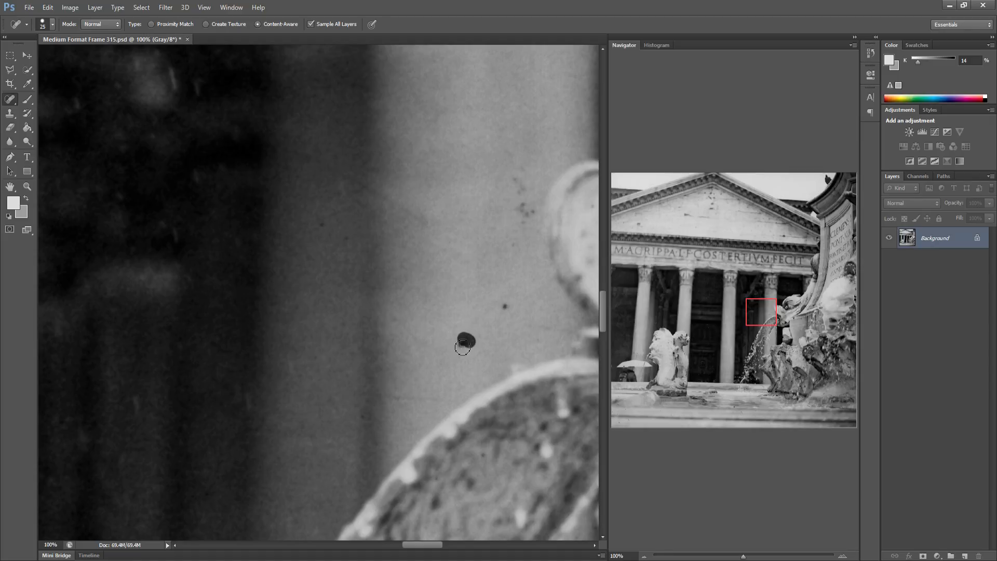
pyautogui.click(504, 306)
pyautogui.moveTo(446, 294); pyautogui.dragTo(287, 322)
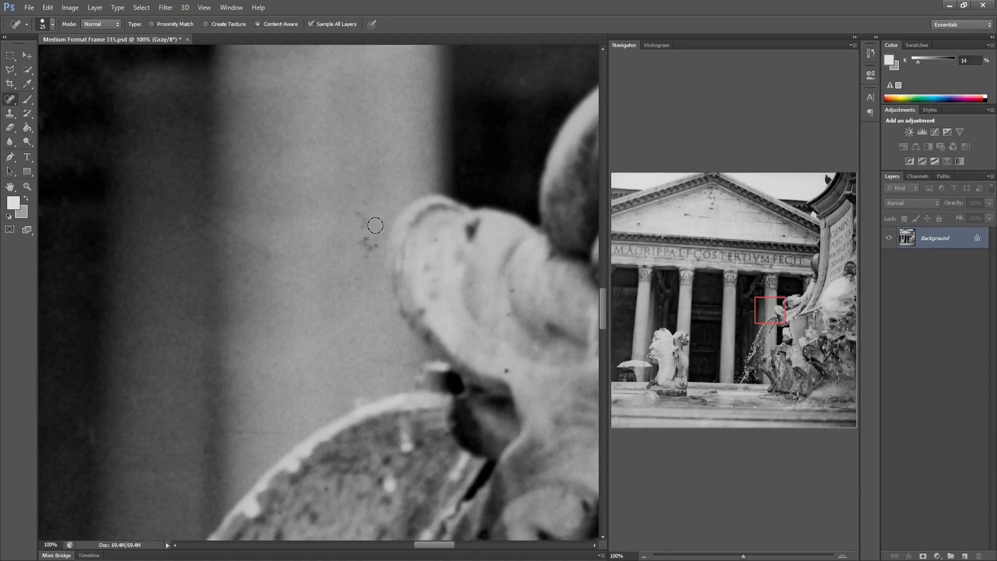
pyautogui.moveTo(355, 208); pyautogui.dragTo(381, 242)
# Heal the dark specks on the fountain's carved figure with the curling stone folds
pyautogui.moveTo(509, 360)
pyautogui.mouseDown()
pyautogui.moveTo(459, 363)
pyautogui.moveTo(374, 338)
pyautogui.moveTo(267, 341)
pyautogui.mouseUp()
pyautogui.moveTo(298, 397)
pyautogui.mouseDown()
pyautogui.moveTo(307, 396)
pyautogui.moveTo(289, 426)
pyautogui.mouseUp()
pyautogui.moveTo(336, 403); pyautogui.dragTo(348, 403)
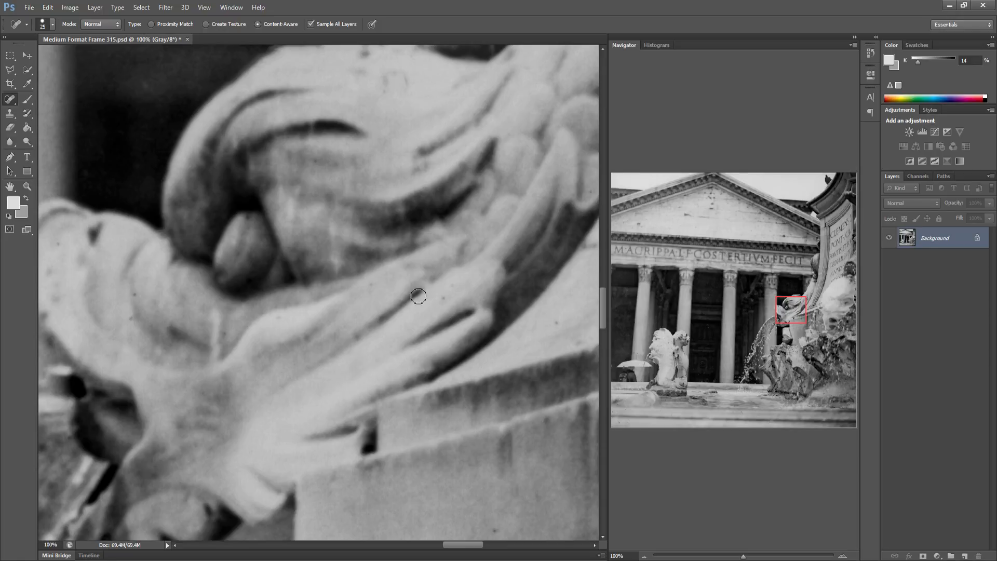
pyautogui.moveTo(441, 296); pyautogui.dragTo(445, 292)
# Heal the dark specks on the bright rock below the monument, out to the photo's right edge
pyautogui.moveTo(410, 332); pyautogui.dragTo(168, 335)
pyautogui.moveTo(348, 331)
pyautogui.mouseDown()
pyautogui.moveTo(123, 331)
pyautogui.moveTo(198, 323)
pyautogui.mouseUp()
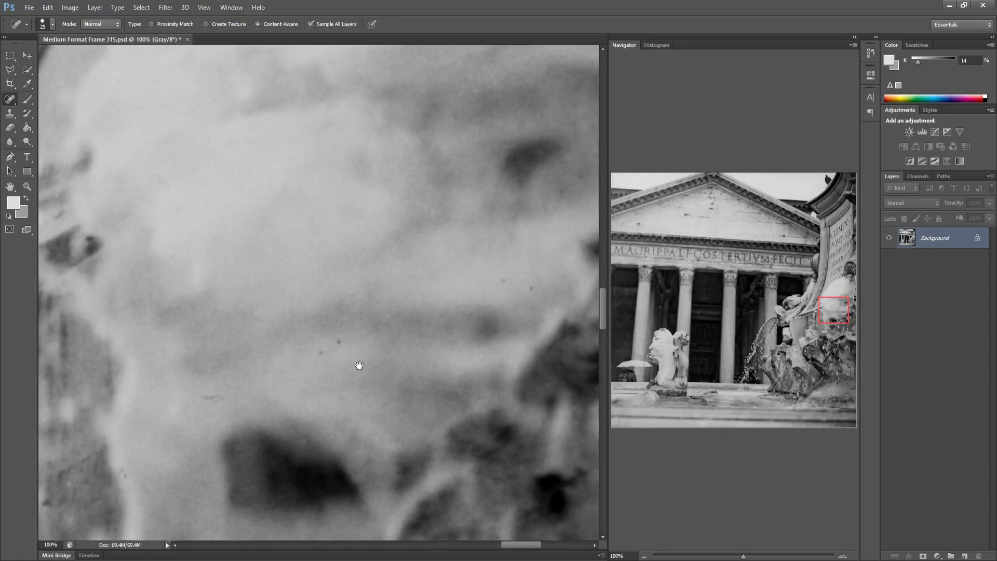
pyautogui.click(313, 349)
pyautogui.click(338, 343)
pyautogui.moveTo(405, 363); pyautogui.dragTo(273, 356)
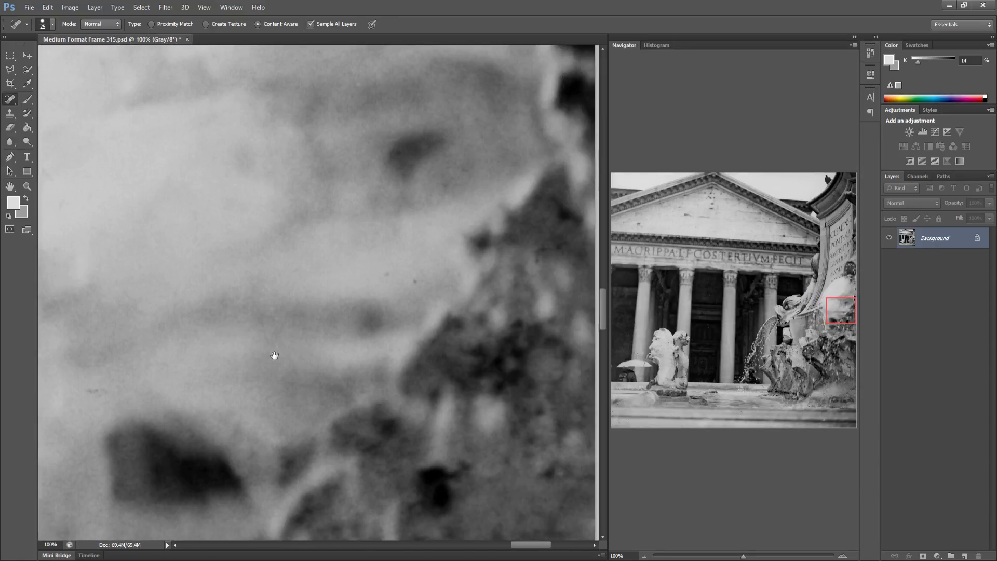
pyautogui.click(414, 282)
pyautogui.click(535, 254)
pyautogui.moveTo(494, 300); pyautogui.dragTo(367, 289)
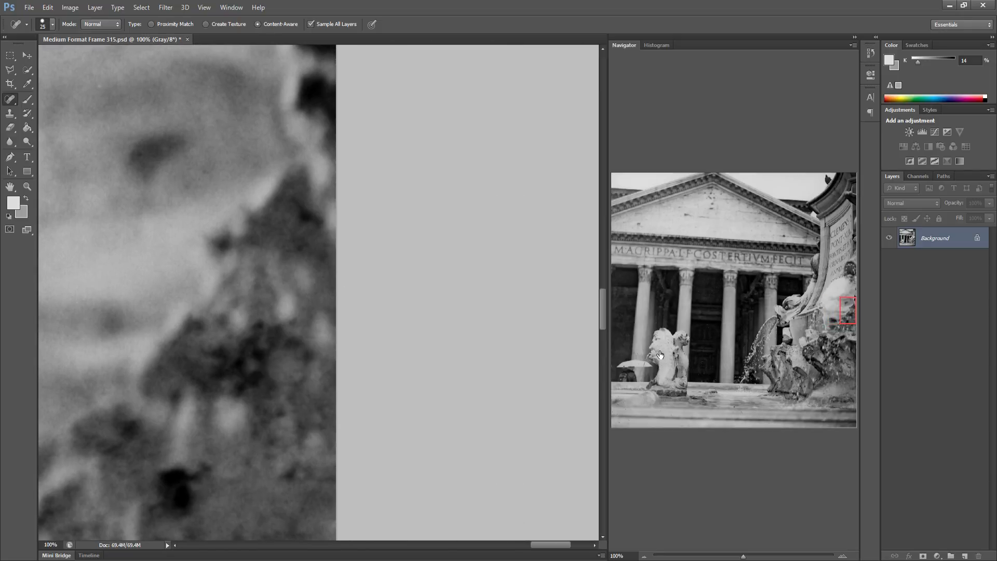
# Heal the specks one row lower, on the dark wall at the photo's left edge and the first column's shaft
pyautogui.moveTo(661, 334); pyautogui.dragTo(627, 328)
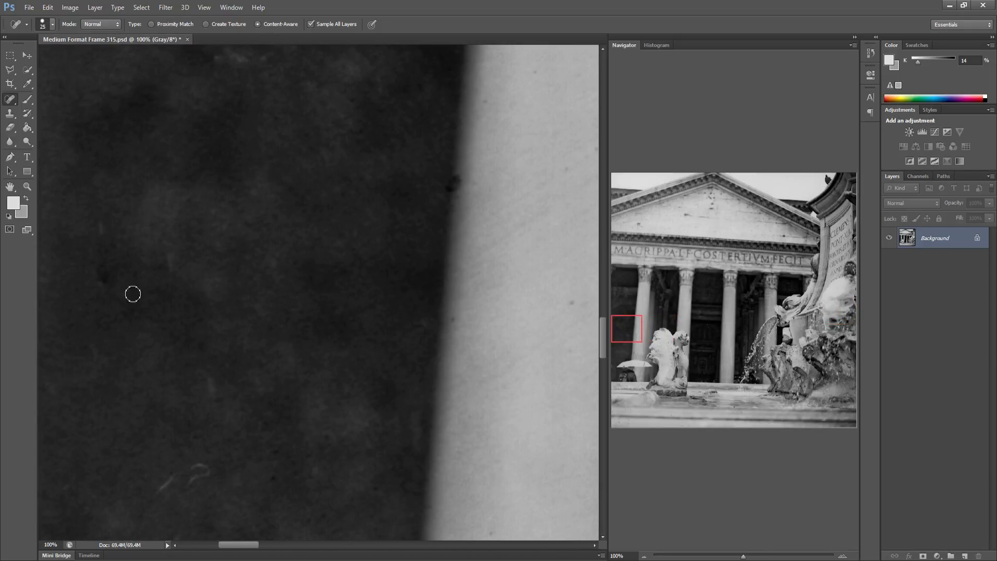
pyautogui.click(100, 276)
pyautogui.click(322, 505)
pyautogui.moveTo(482, 324); pyautogui.dragTo(341, 292)
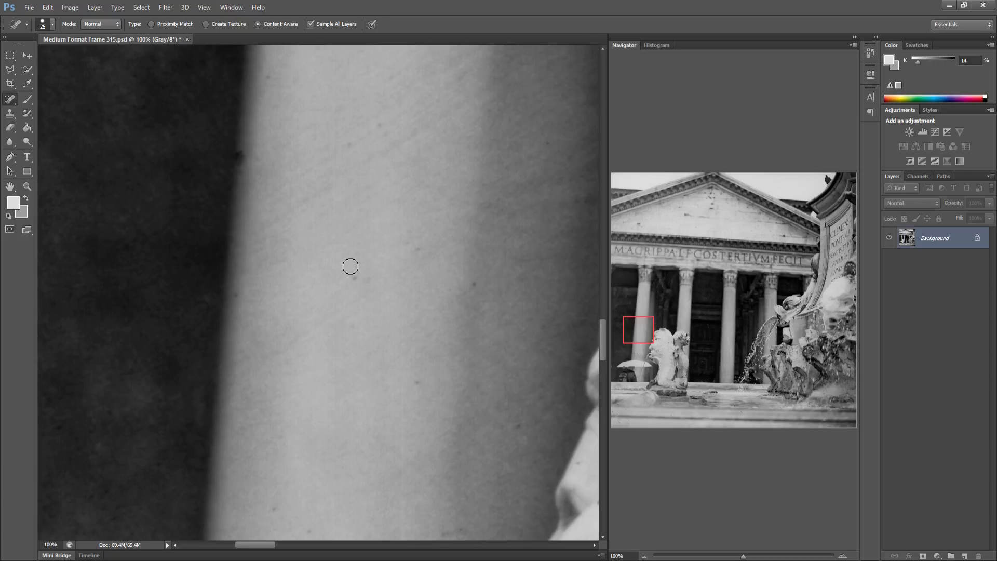
pyautogui.click(353, 273)
pyautogui.moveTo(411, 383)
pyautogui.mouseDown()
pyautogui.moveTo(438, 378)
pyautogui.moveTo(348, 346)
pyautogui.moveTo(292, 360)
pyautogui.mouseUp()
pyautogui.click(438, 382)
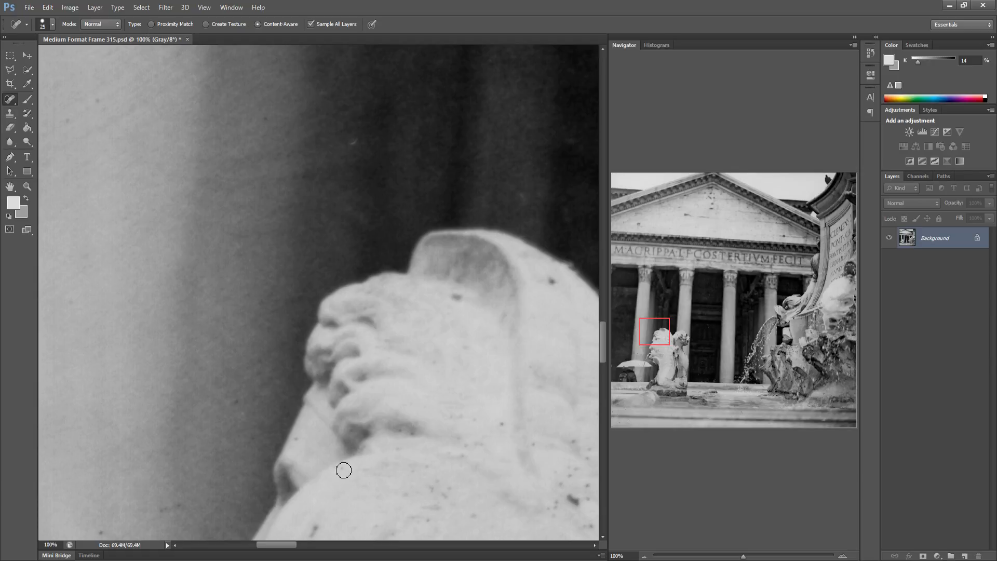
# Heal the small dark specks scattered over the white statue's back in front of the first two columns
pyautogui.click(293, 443)
pyautogui.moveTo(433, 410); pyautogui.dragTo(260, 395)
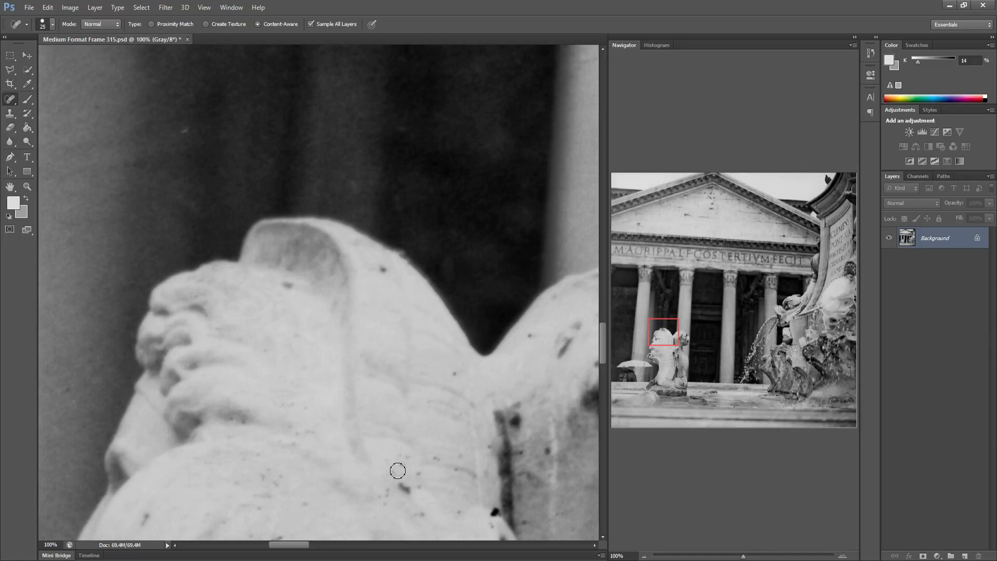
pyautogui.click(403, 466)
pyautogui.click(387, 493)
pyautogui.click(416, 473)
pyautogui.click(462, 456)
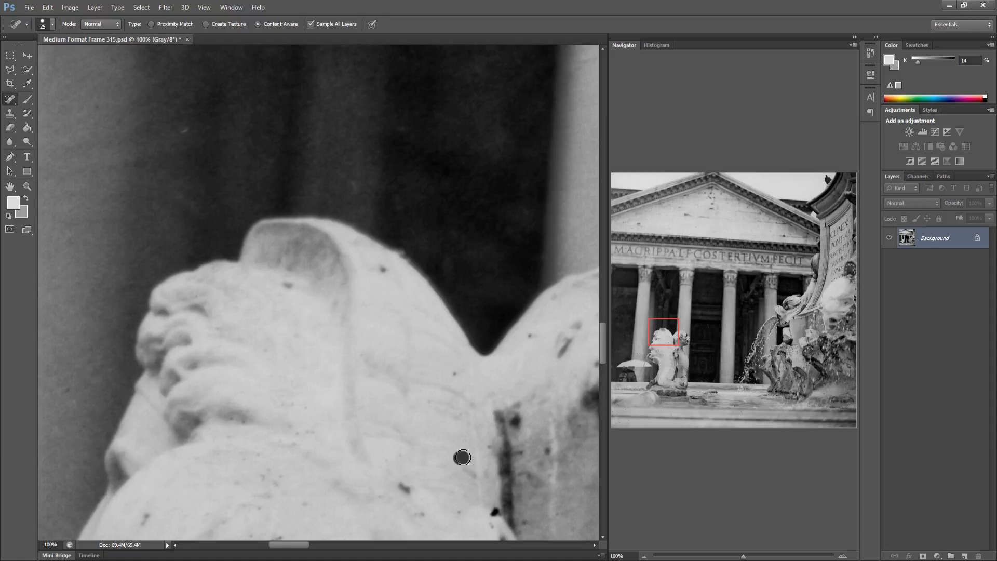
pyautogui.click(452, 513)
pyautogui.click(457, 376)
pyautogui.click(420, 514)
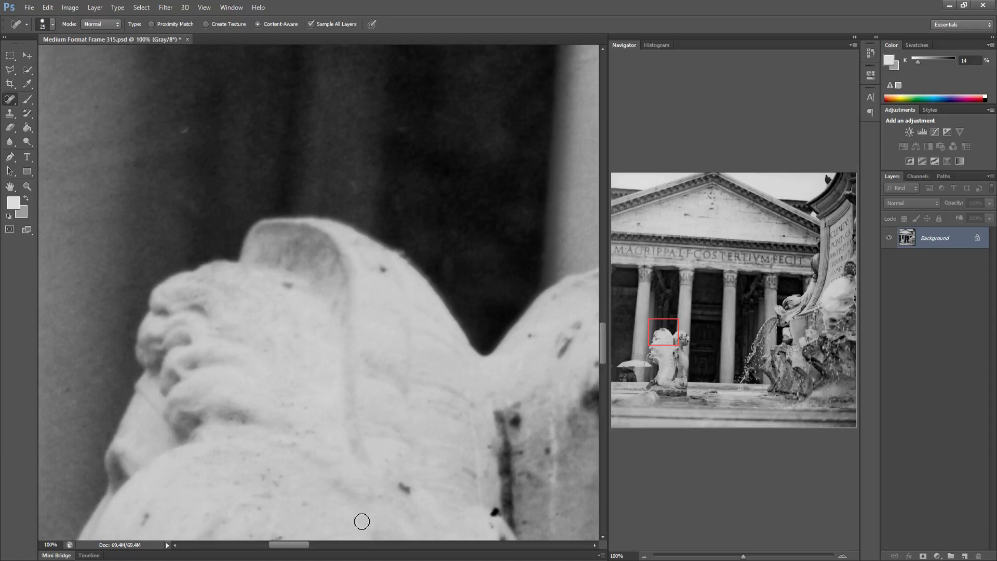
pyautogui.click(143, 520)
pyautogui.click(262, 509)
# Heal the black spot at the statue's neck, the specks on its head and those on the second column behind
pyautogui.moveTo(359, 495)
pyautogui.mouseDown()
pyautogui.moveTo(345, 485)
pyautogui.moveTo(267, 489)
pyautogui.mouseUp()
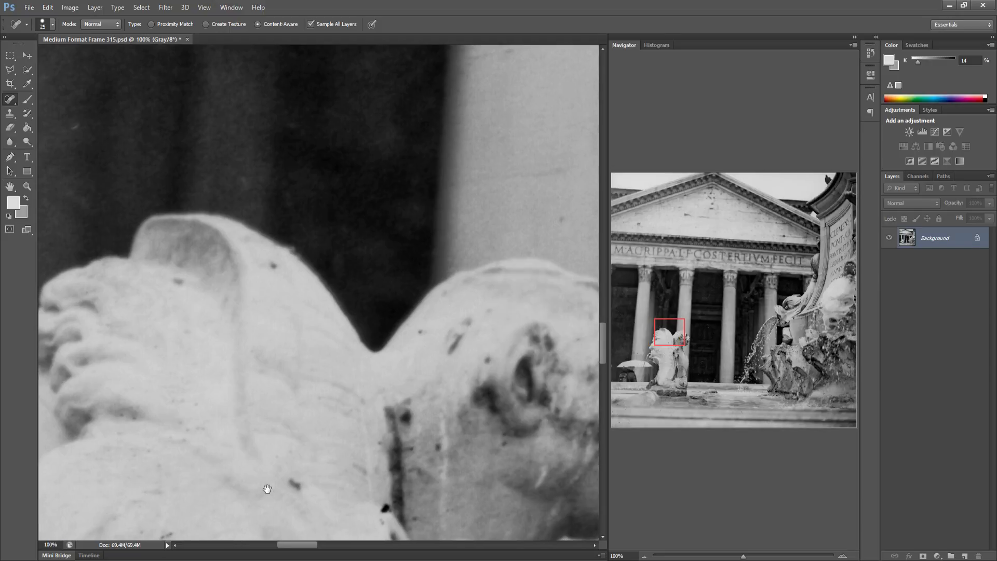
pyautogui.click(387, 509)
pyautogui.moveTo(450, 466)
pyautogui.mouseDown()
pyautogui.moveTo(350, 458)
pyautogui.moveTo(390, 420)
pyautogui.mouseUp()
pyautogui.click(307, 323)
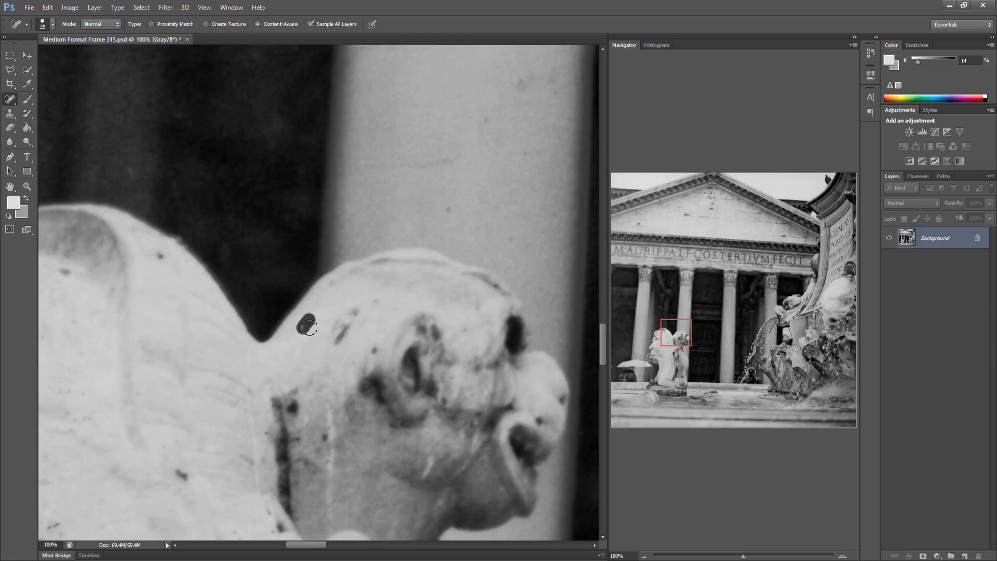
pyautogui.click(374, 349)
pyautogui.moveTo(518, 82); pyautogui.dragTo(514, 100)
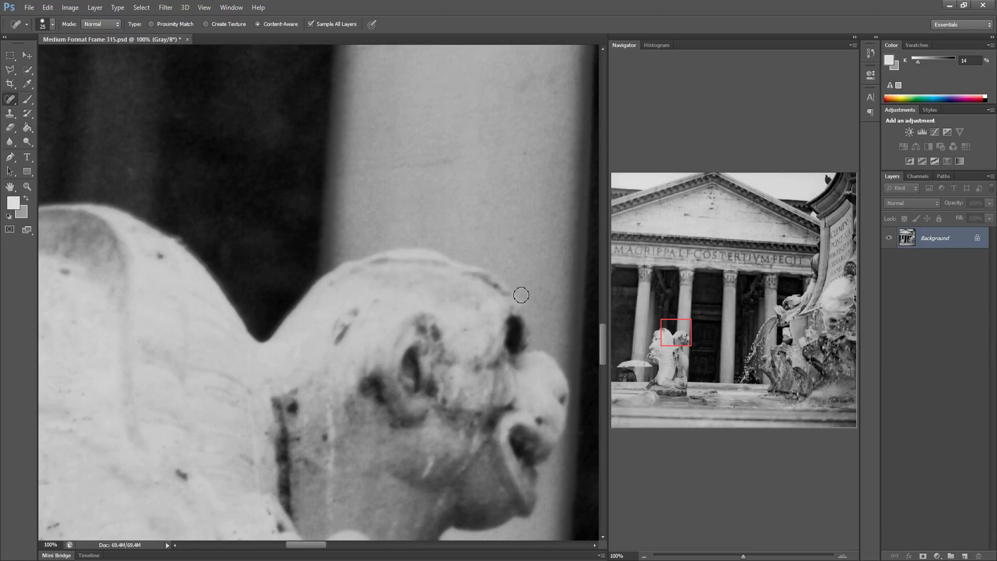
pyautogui.click(541, 422)
# Heal the dark specks on the lower part of the third column's shaft
pyautogui.moveTo(513, 395); pyautogui.dragTo(353, 349)
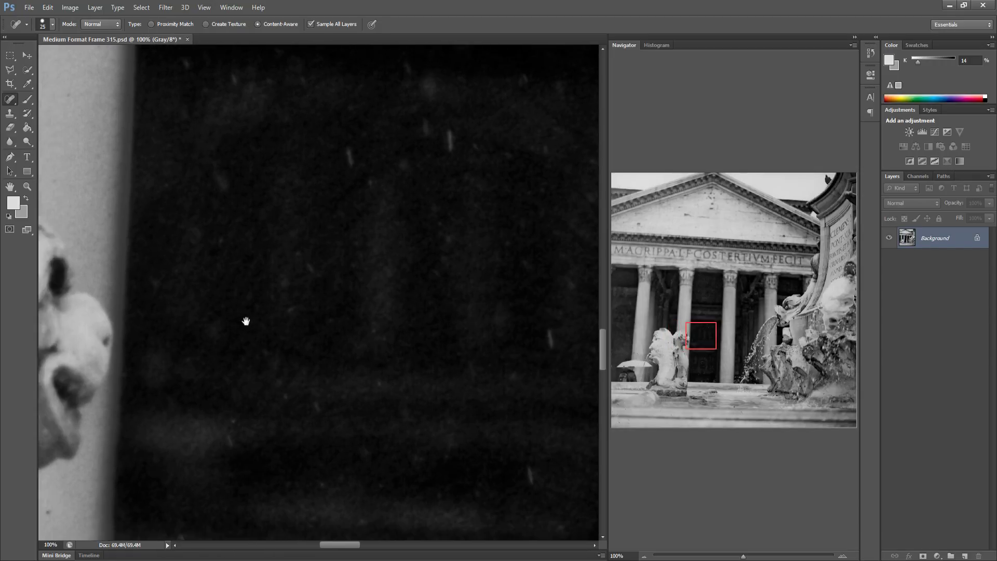
pyautogui.moveTo(246, 321); pyautogui.dragTo(400, 282)
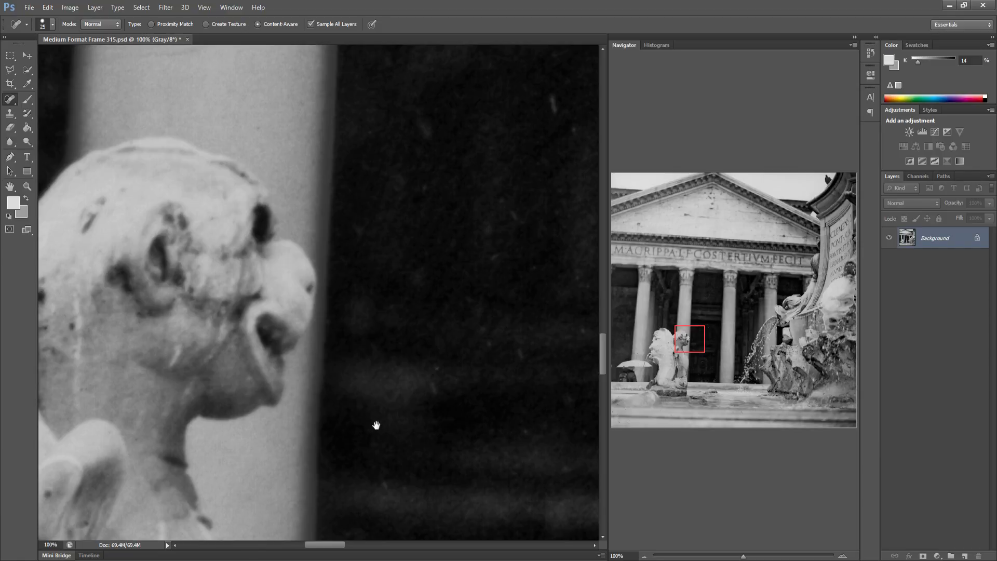
pyautogui.moveTo(376, 425); pyautogui.dragTo(240, 418)
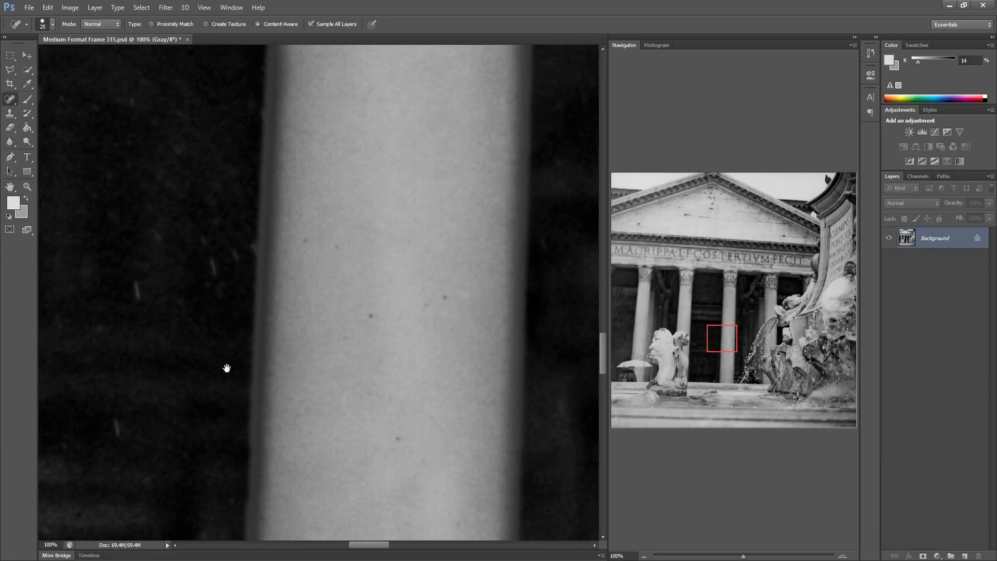
pyautogui.moveTo(226, 367); pyautogui.dragTo(194, 367)
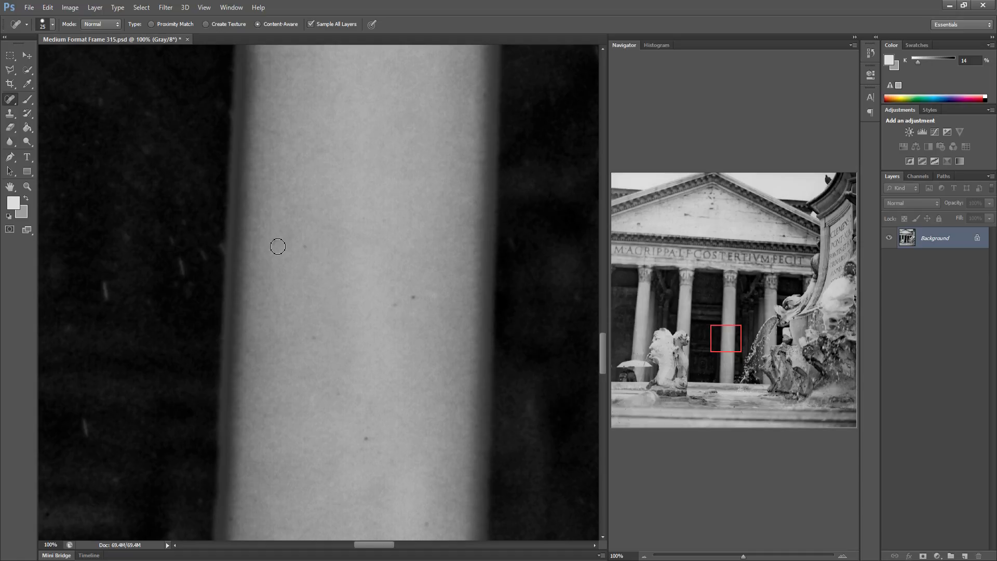
pyautogui.click(312, 338)
# Heal the small dark specks on the fountain's rocks at the photo's right edge, finishing this row
pyautogui.moveTo(446, 409); pyautogui.dragTo(249, 405)
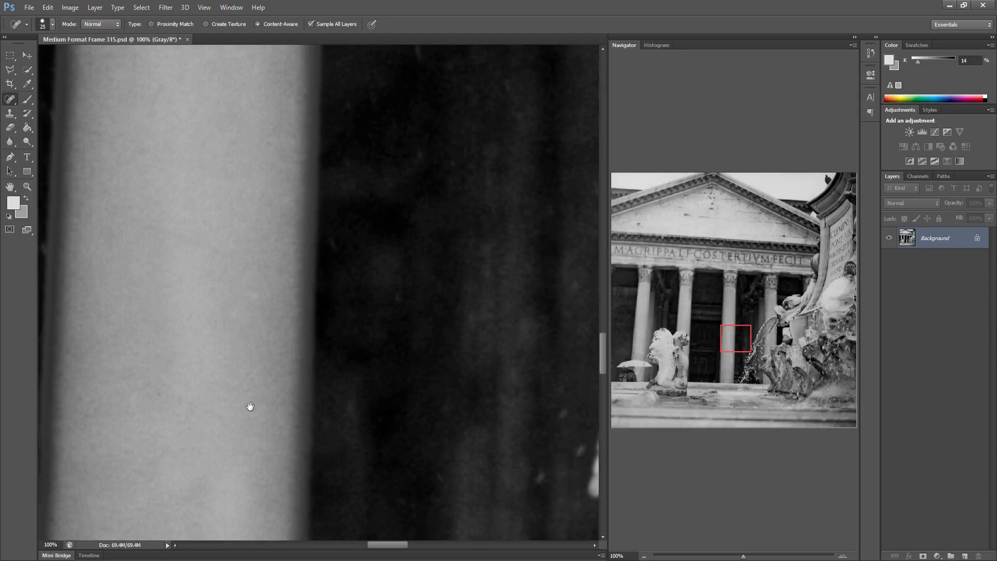
pyautogui.moveTo(540, 384); pyautogui.dragTo(201, 383)
pyautogui.moveTo(374, 353); pyautogui.dragTo(282, 357)
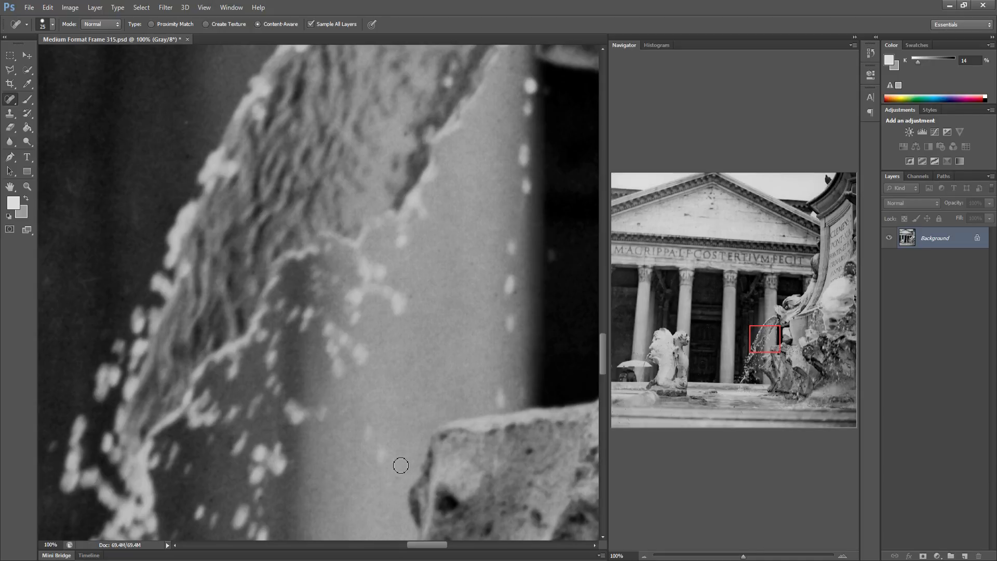
pyautogui.moveTo(400, 465); pyautogui.dragTo(309, 427)
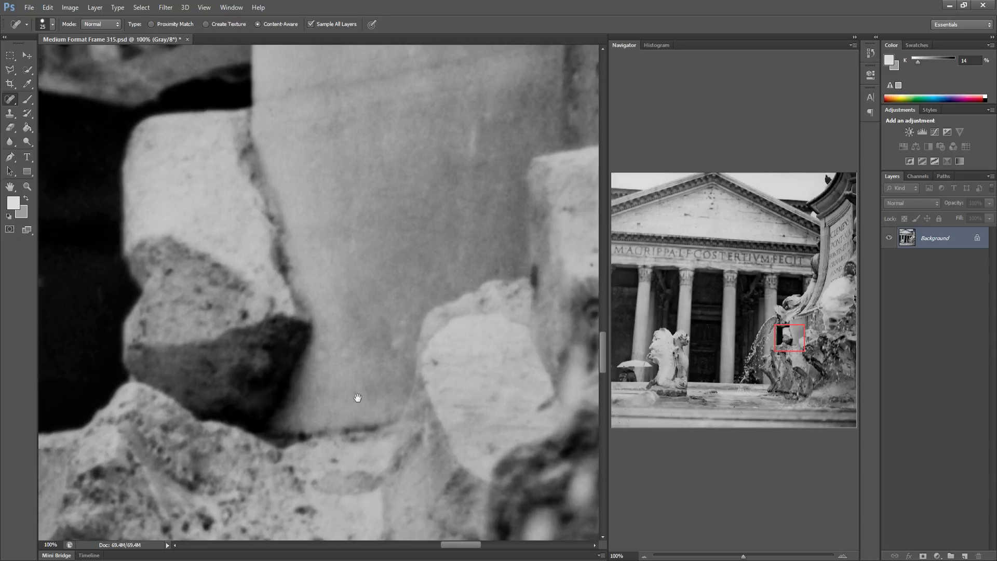
pyautogui.moveTo(350, 383); pyautogui.dragTo(196, 382)
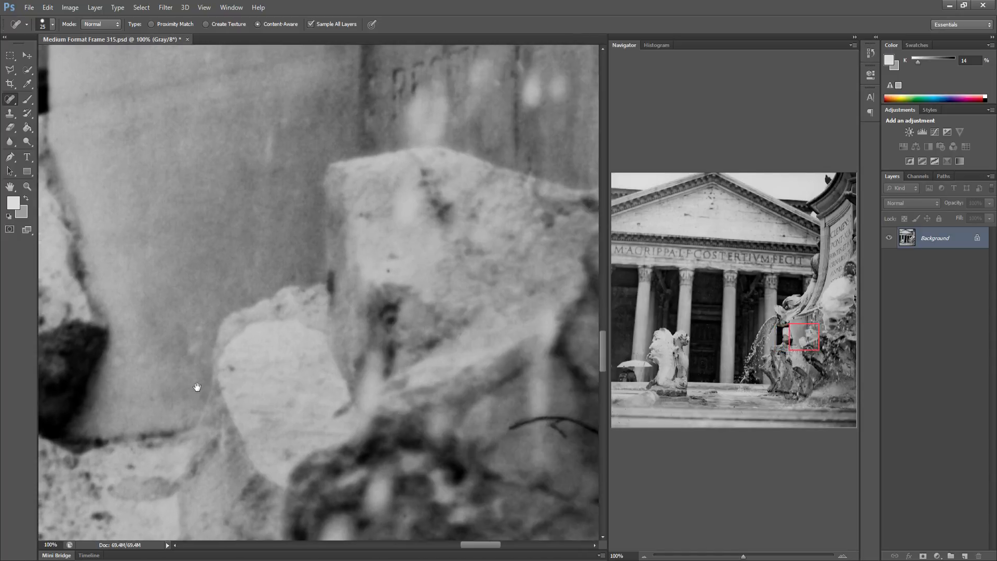
pyautogui.moveTo(433, 427)
pyautogui.mouseDown()
pyautogui.moveTo(516, 433)
pyautogui.moveTo(267, 423)
pyautogui.mouseUp()
pyautogui.click(513, 434)
pyautogui.moveTo(329, 382); pyautogui.dragTo(278, 361)
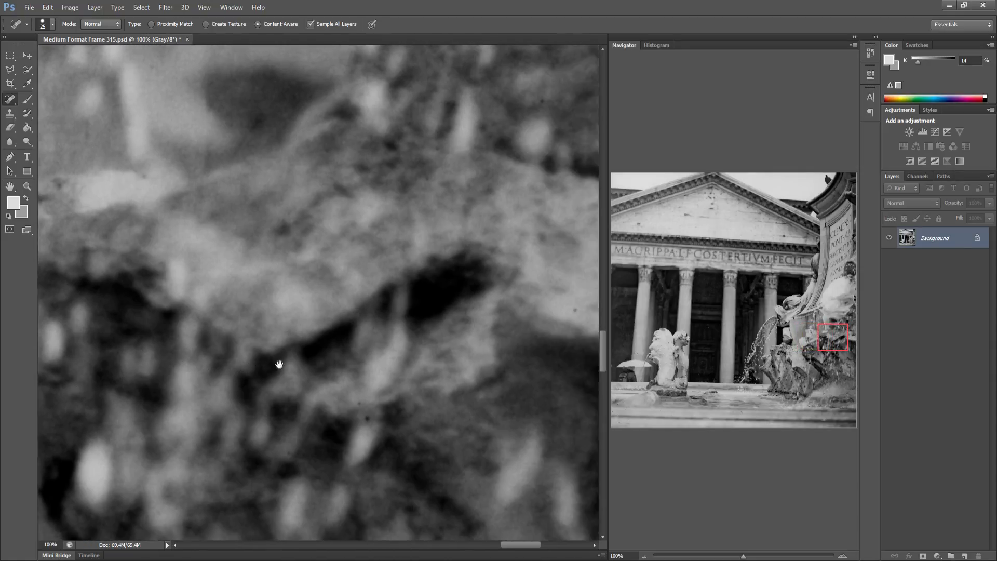
pyautogui.click(343, 416)
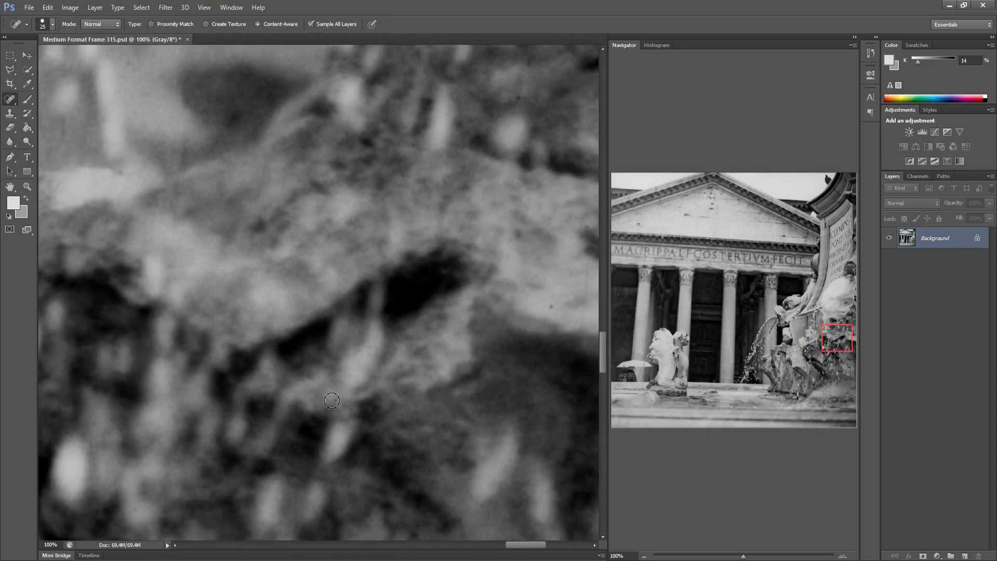
pyautogui.moveTo(372, 381); pyautogui.dragTo(260, 349)
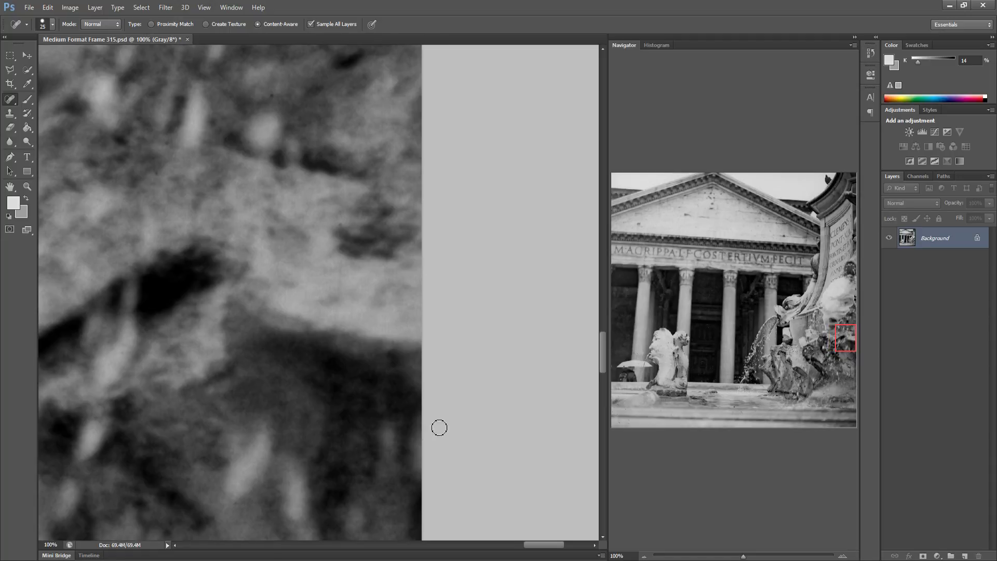
# Heal the dark mark and the faint light hairs on the dark wall above the umbrella at the photo's left edge
pyautogui.click(614, 349)
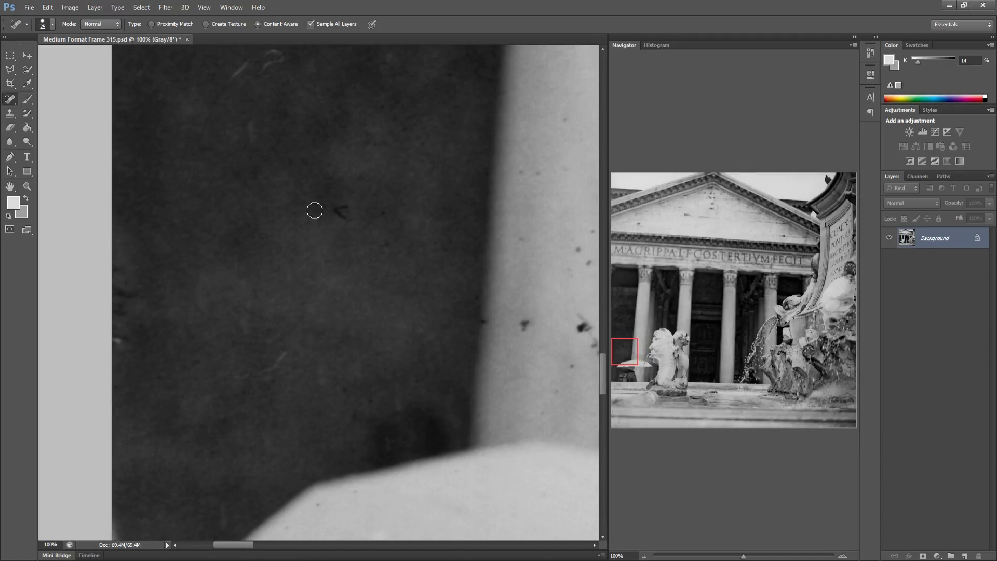
pyautogui.click(340, 210)
pyautogui.moveTo(363, 272); pyautogui.dragTo(325, 320)
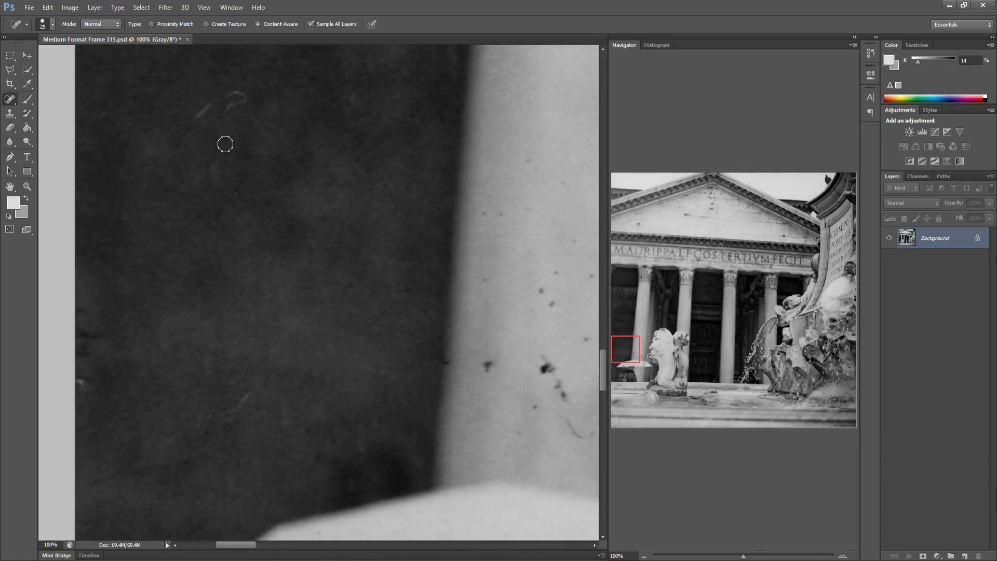
pyautogui.moveTo(186, 116); pyautogui.dragTo(222, 104)
pyautogui.moveTo(214, 160); pyautogui.dragTo(216, 174)
pyautogui.moveTo(227, 418); pyautogui.dragTo(249, 398)
# Heal the black blotches and the curved hair on the first column's shaft just above the umbrella
pyautogui.moveTo(332, 375); pyautogui.dragTo(276, 397)
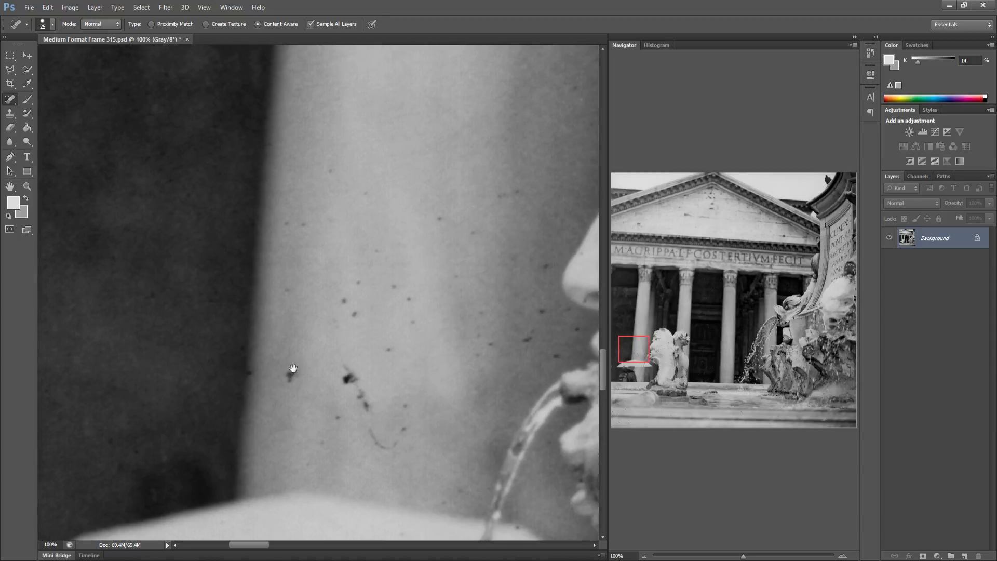
pyautogui.click(239, 385)
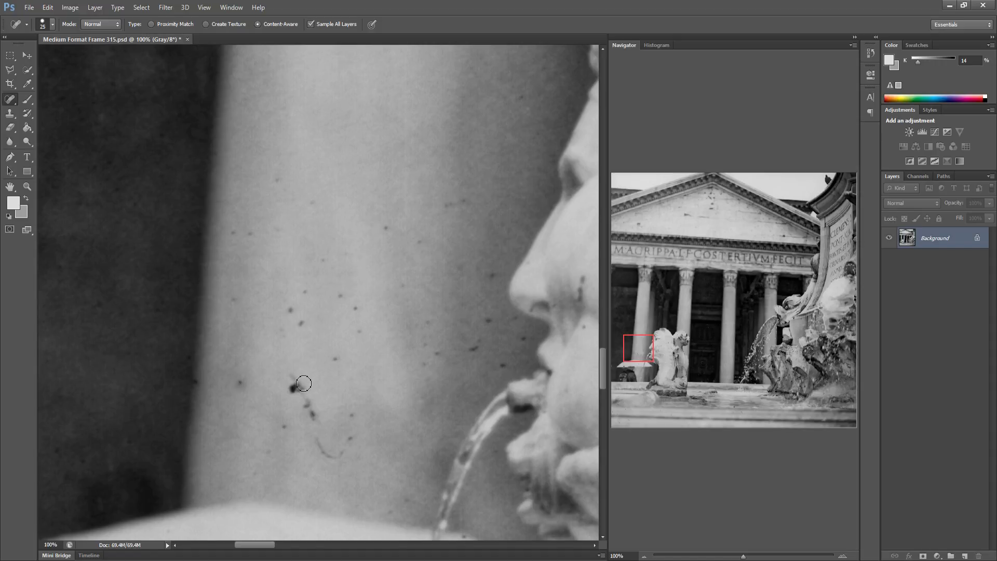
pyautogui.click(283, 416)
pyautogui.moveTo(293, 382)
pyautogui.mouseDown()
pyautogui.moveTo(316, 421)
pyautogui.moveTo(321, 452)
pyautogui.moveTo(342, 450)
pyautogui.moveTo(358, 413)
pyautogui.mouseUp()
pyautogui.click(308, 410)
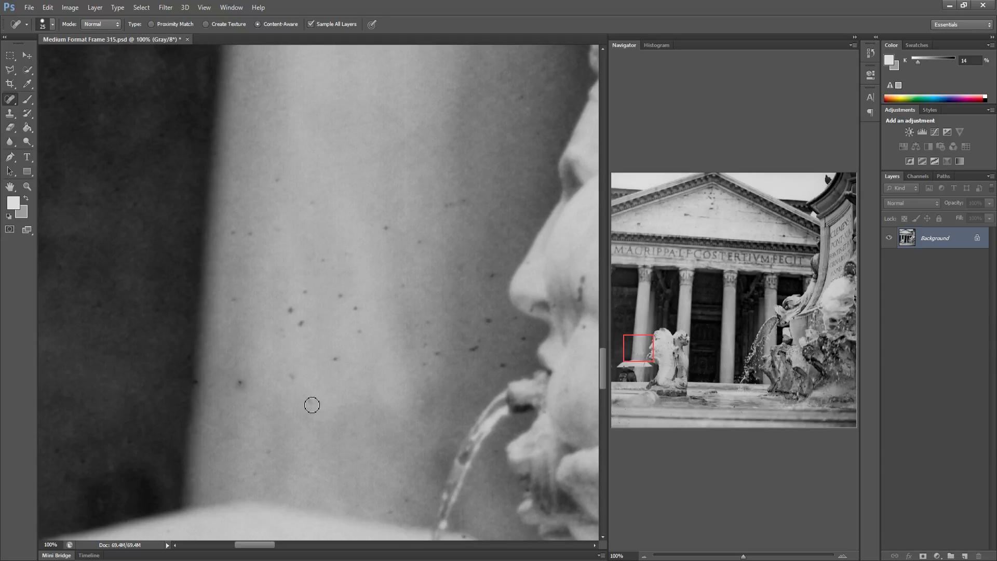
# Heal the small dark specks scattered over the bright part of the first column's shaft above the umbrella
pyautogui.click(291, 373)
pyautogui.click(240, 382)
pyautogui.click(305, 294)
pyautogui.click(342, 297)
pyautogui.click(354, 309)
pyautogui.click(362, 328)
pyautogui.click(335, 358)
pyautogui.moveTo(231, 231); pyautogui.dragTo(249, 232)
pyautogui.click(307, 192)
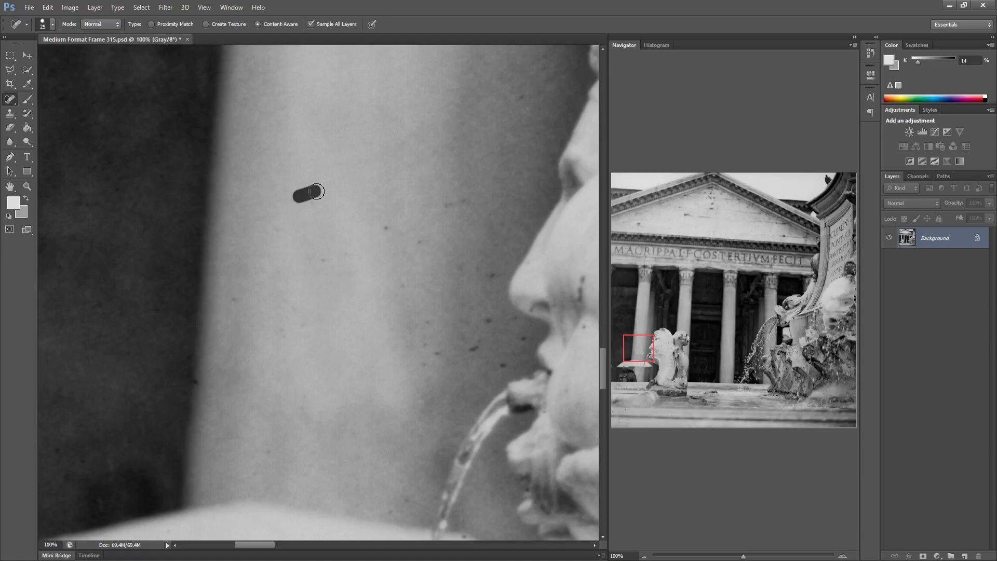
pyautogui.click(310, 208)
pyautogui.click(324, 264)
pyautogui.click(384, 229)
# Heal the dark specks on the first column's shaded side, next to the statue's nose and mouth
pyautogui.click(426, 323)
pyautogui.click(425, 345)
pyautogui.click(425, 361)
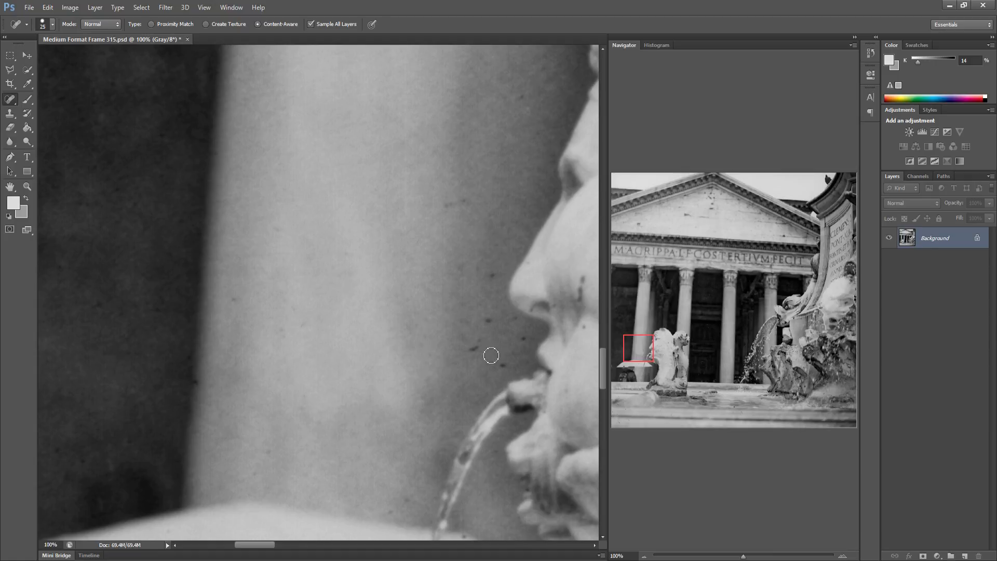
pyautogui.click(472, 347)
pyautogui.click(476, 346)
pyautogui.click(501, 363)
pyautogui.click(523, 339)
pyautogui.click(486, 273)
# Heal the dark specks on the white statue's face, around the nose and across the cheek
pyautogui.moveTo(448, 272)
pyautogui.mouseDown()
pyautogui.moveTo(244, 279)
pyautogui.moveTo(270, 271)
pyautogui.mouseUp()
pyautogui.click(295, 349)
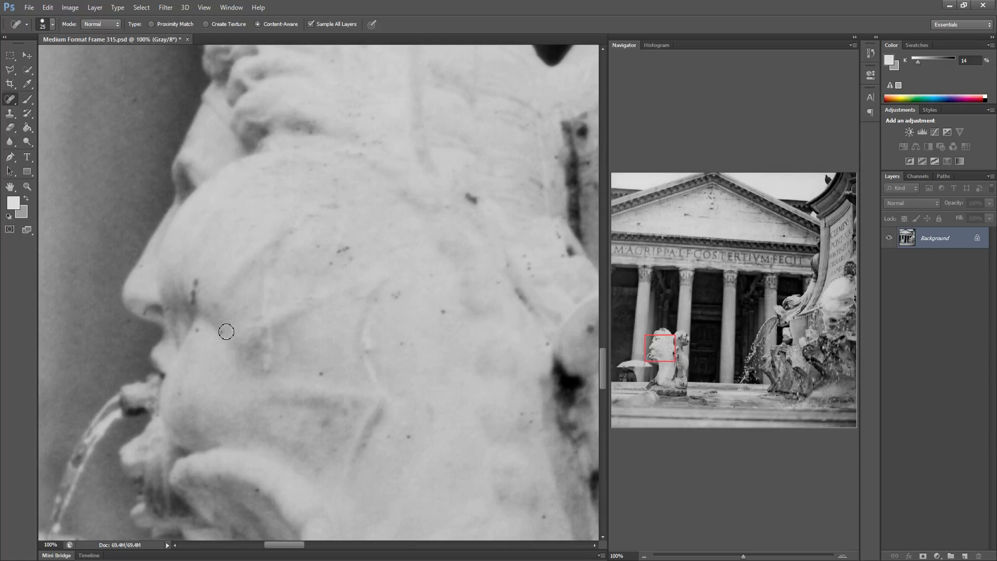
pyautogui.click(200, 328)
pyautogui.click(196, 295)
pyautogui.click(214, 308)
pyautogui.click(218, 328)
pyautogui.click(318, 369)
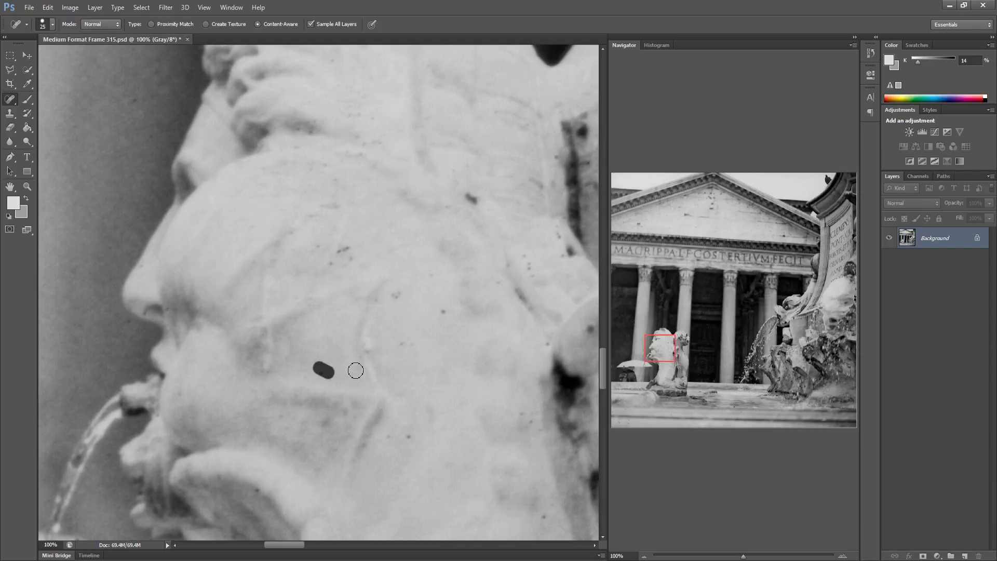
pyautogui.click(443, 316)
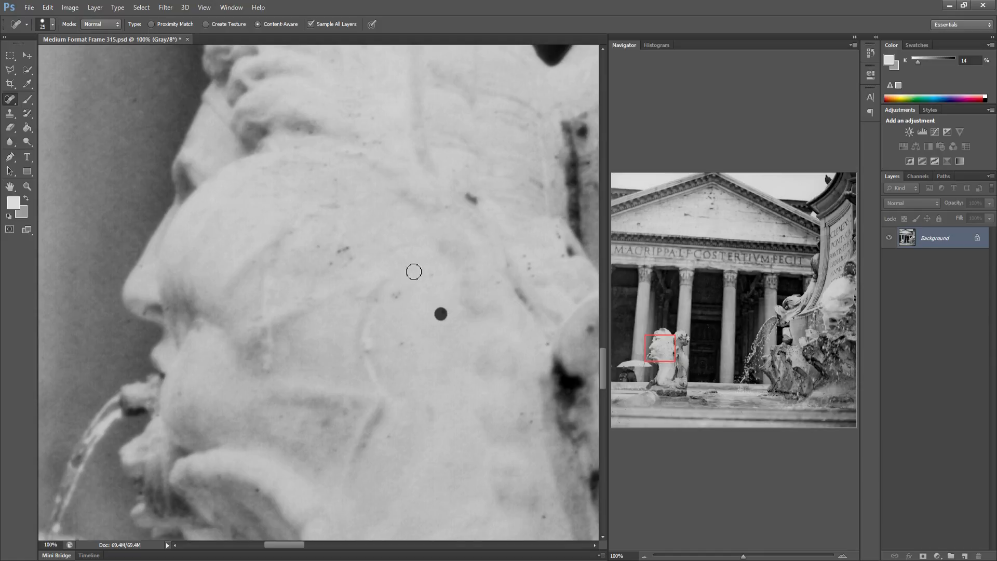
pyautogui.click(396, 296)
pyautogui.click(400, 343)
pyautogui.click(338, 252)
# Heal the specks on the rear statue figure and the dark spot on the second column behind it
pyautogui.moveTo(418, 282)
pyautogui.mouseDown()
pyautogui.moveTo(269, 292)
pyautogui.moveTo(291, 251)
pyautogui.moveTo(271, 257)
pyautogui.moveTo(294, 283)
pyautogui.mouseUp()
pyautogui.click(305, 241)
pyautogui.moveTo(304, 342); pyautogui.dragTo(339, 332)
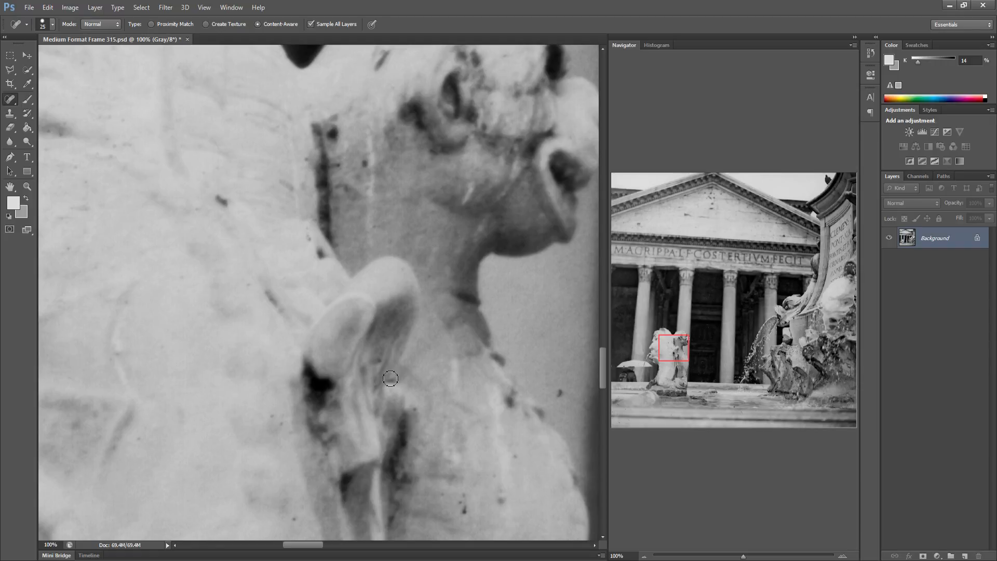
pyautogui.moveTo(466, 499); pyautogui.dragTo(463, 524)
pyautogui.moveTo(481, 449)
pyautogui.mouseDown()
pyautogui.moveTo(356, 451)
pyautogui.moveTo(276, 423)
pyautogui.mouseUp()
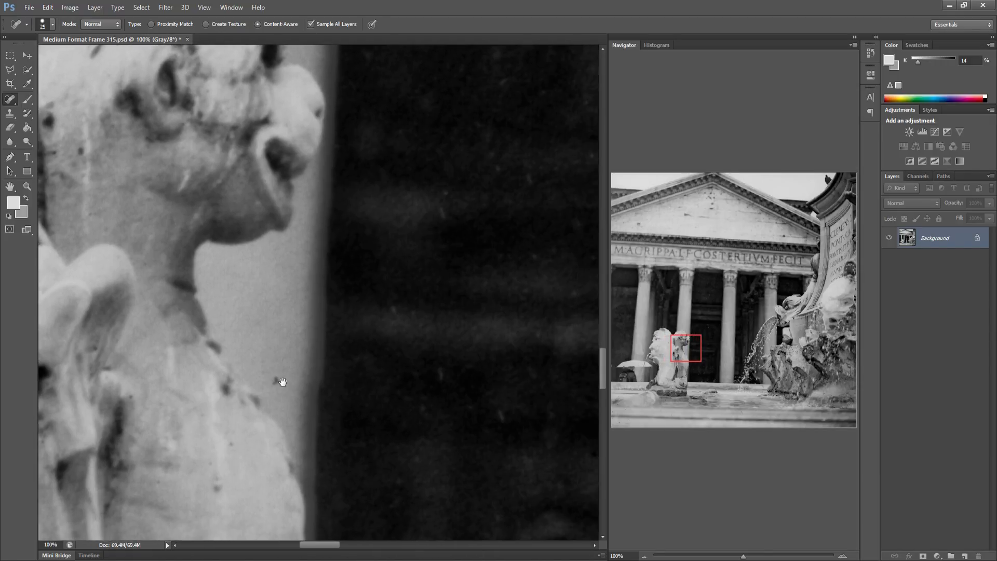
pyautogui.moveTo(280, 383); pyautogui.dragTo(271, 379)
pyautogui.click(234, 440)
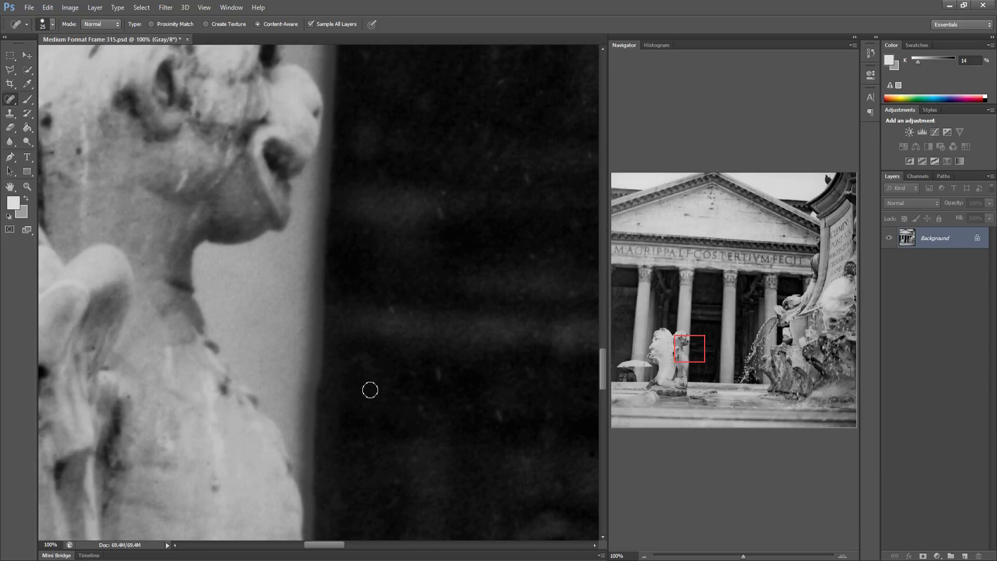
# Examine the rest of this row for dust, from the dark doorway across the third column to the fountain's rocks
pyautogui.moveTo(369, 389); pyautogui.dragTo(196, 382)
pyautogui.moveTo(330, 405); pyautogui.dragTo(288, 400)
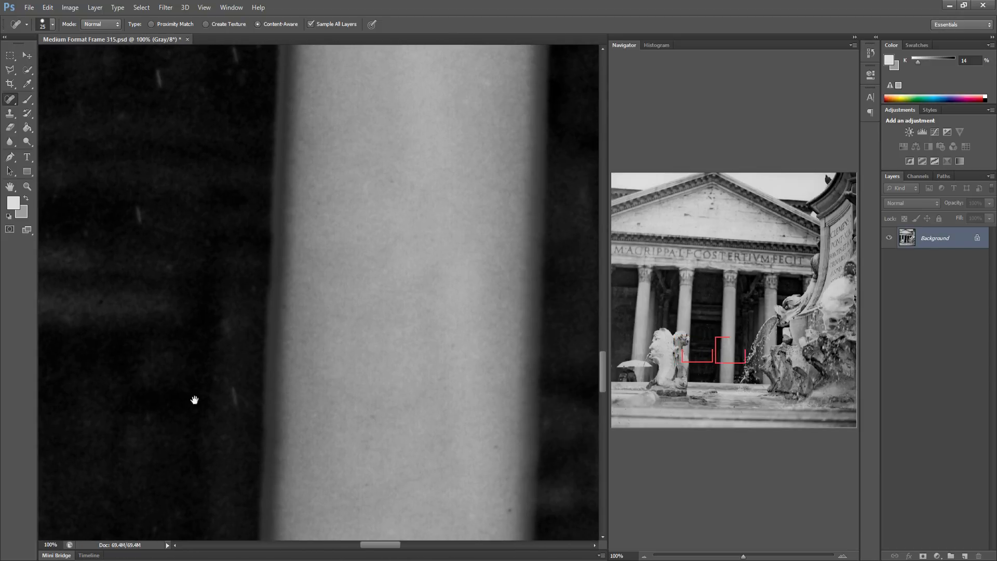
pyautogui.moveTo(502, 389); pyautogui.dragTo(98, 388)
pyautogui.moveTo(433, 388); pyautogui.dragTo(153, 377)
pyautogui.moveTo(336, 426)
pyautogui.mouseDown()
pyautogui.moveTo(229, 406)
pyautogui.moveTo(196, 416)
pyautogui.mouseUp()
pyautogui.moveTo(411, 418); pyautogui.dragTo(285, 416)
pyautogui.moveTo(447, 410)
pyautogui.mouseDown()
pyautogui.moveTo(356, 399)
pyautogui.moveTo(134, 400)
pyautogui.moveTo(329, 389)
pyautogui.moveTo(138, 391)
pyautogui.mouseUp()
pyautogui.moveTo(468, 395)
pyautogui.mouseDown()
pyautogui.moveTo(205, 389)
pyautogui.moveTo(329, 390)
pyautogui.mouseUp()
pyautogui.moveTo(407, 367); pyautogui.dragTo(391, 360)
# Heal the black spot and the small dark specks on the white umbrella in the row below
pyautogui.moveTo(615, 370)
pyautogui.mouseDown()
pyautogui.moveTo(628, 356)
pyautogui.moveTo(625, 368)
pyautogui.mouseUp()
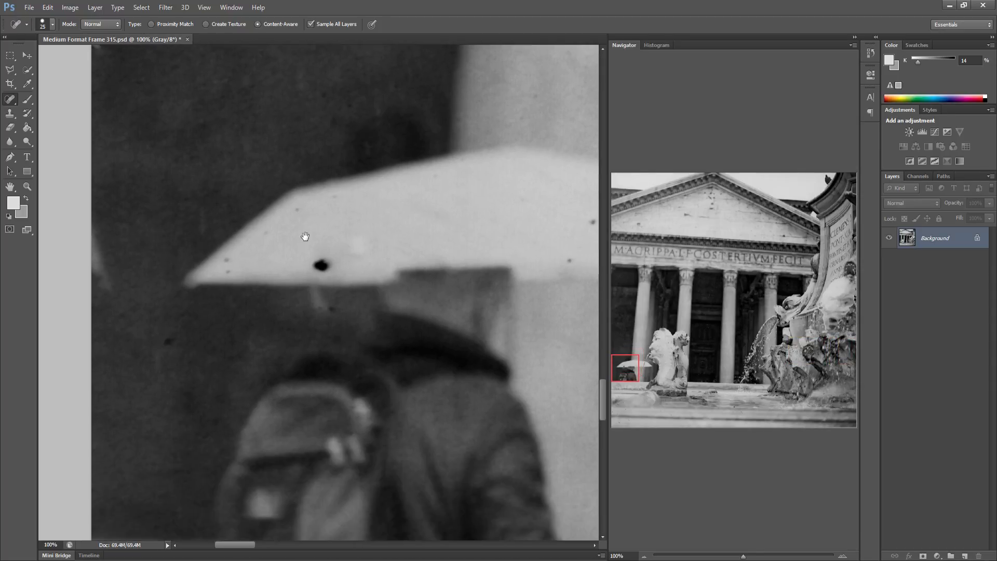
pyautogui.moveTo(305, 236); pyautogui.dragTo(308, 226)
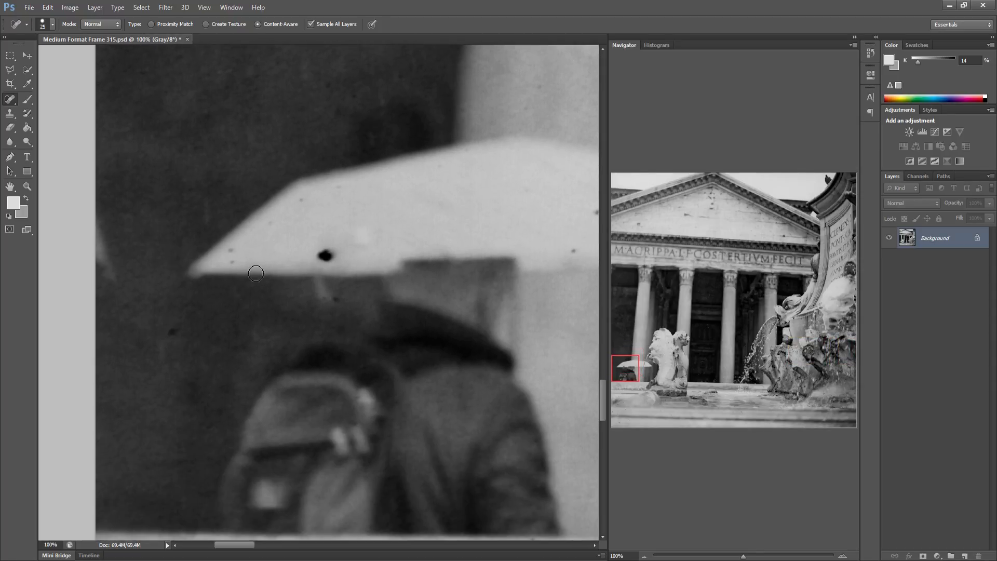
pyautogui.click(233, 250)
pyautogui.moveTo(269, 220); pyautogui.dragTo(276, 214)
pyautogui.moveTo(334, 256)
pyautogui.mouseDown()
pyautogui.moveTo(327, 250)
pyautogui.moveTo(327, 274)
pyautogui.moveTo(223, 272)
pyautogui.moveTo(256, 281)
pyautogui.moveTo(295, 236)
pyautogui.mouseUp()
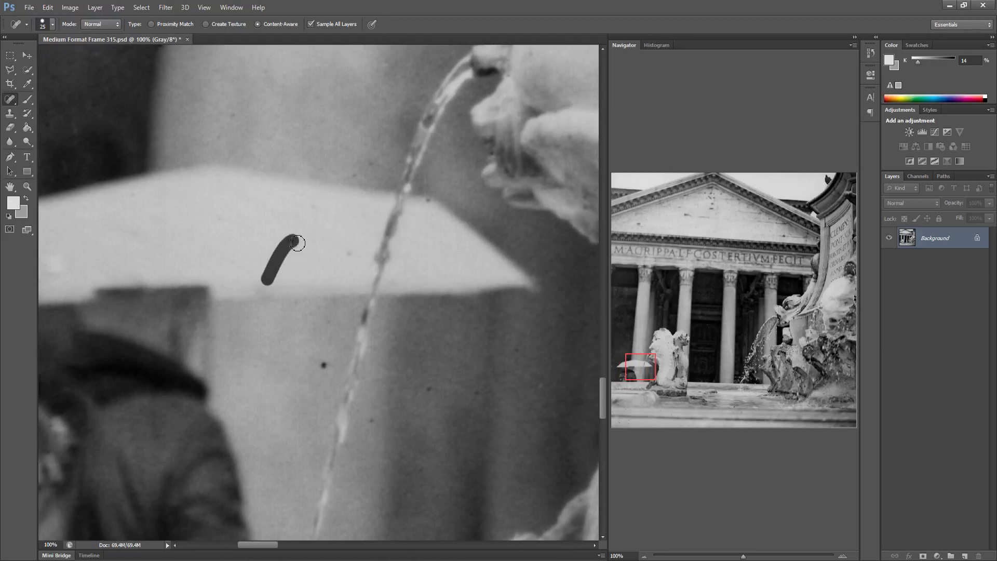
pyautogui.click(345, 253)
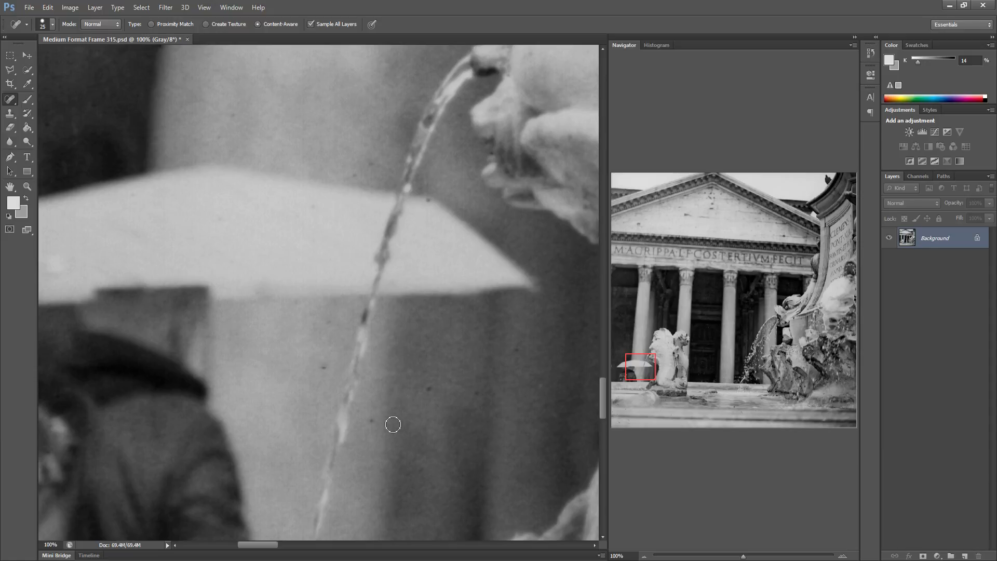
# Heal the dark specks beside the water jet, below and along the umbrella's edge
pyautogui.click(328, 369)
pyautogui.click(427, 390)
pyautogui.moveTo(473, 384); pyautogui.dragTo(470, 395)
pyautogui.moveTo(322, 201); pyautogui.dragTo(377, 160)
# Heal the black hair crossing the statue's edge beside the umbrella and the specks near it and below the mouth
pyautogui.moveTo(448, 287); pyautogui.dragTo(277, 267)
pyautogui.moveTo(382, 302)
pyautogui.mouseDown()
pyautogui.moveTo(349, 315)
pyautogui.moveTo(343, 302)
pyautogui.moveTo(363, 315)
pyautogui.mouseUp()
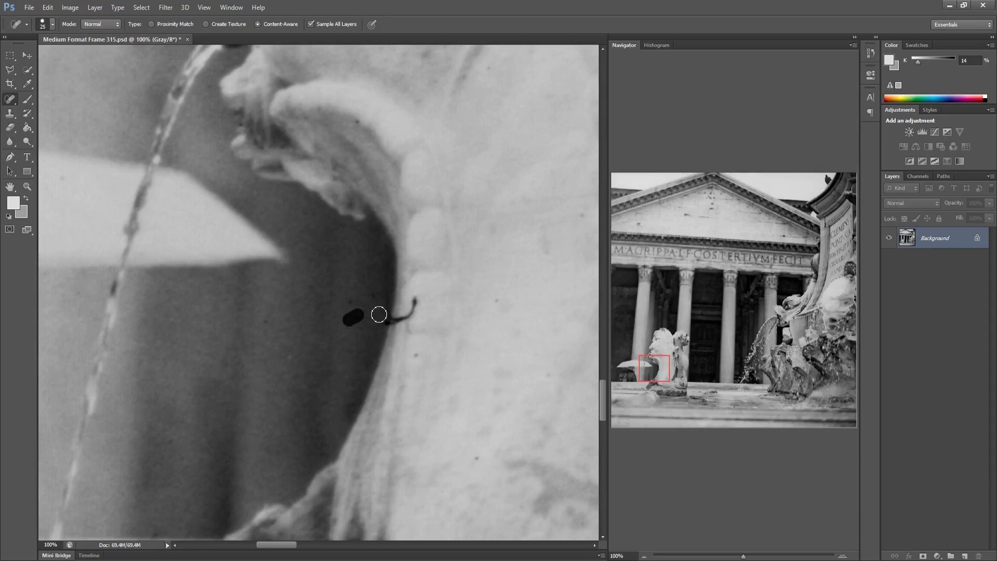
pyautogui.moveTo(418, 300); pyautogui.dragTo(393, 320)
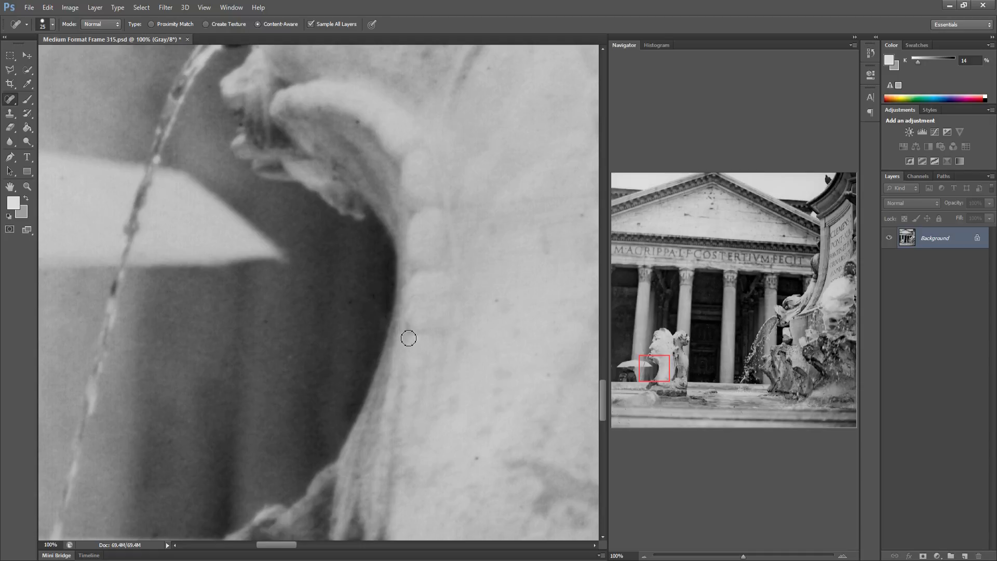
pyautogui.moveTo(414, 382); pyautogui.dragTo(401, 391)
pyautogui.click(359, 123)
# Heal the dark specks on the white statue's broad smooth body
pyautogui.moveTo(456, 348); pyautogui.dragTo(299, 354)
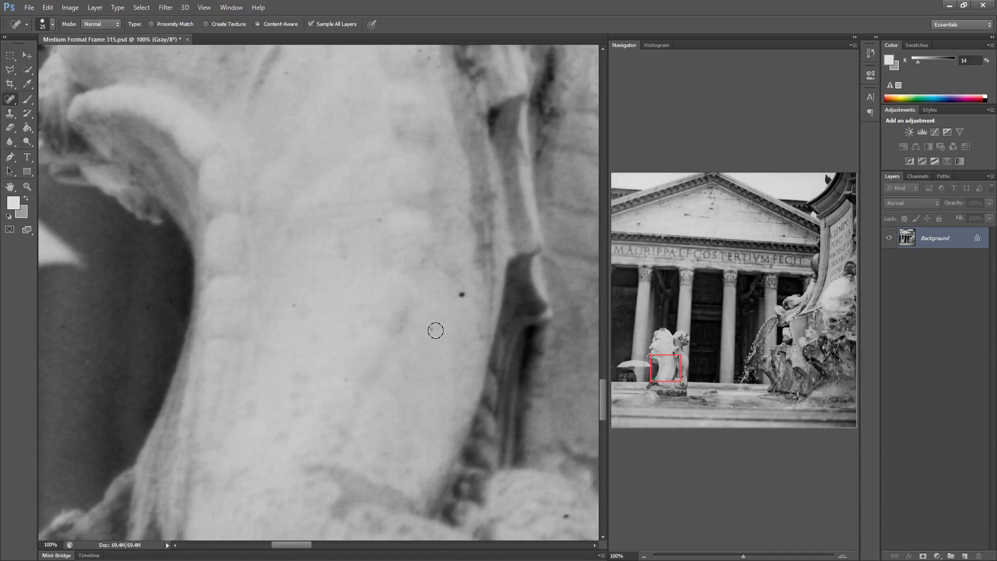
pyautogui.click(435, 330)
pyautogui.click(460, 294)
# Heal the curled hair, the black spot and the nearby specks on the lower part of the rear statue figure
pyautogui.moveTo(428, 446); pyautogui.dragTo(264, 427)
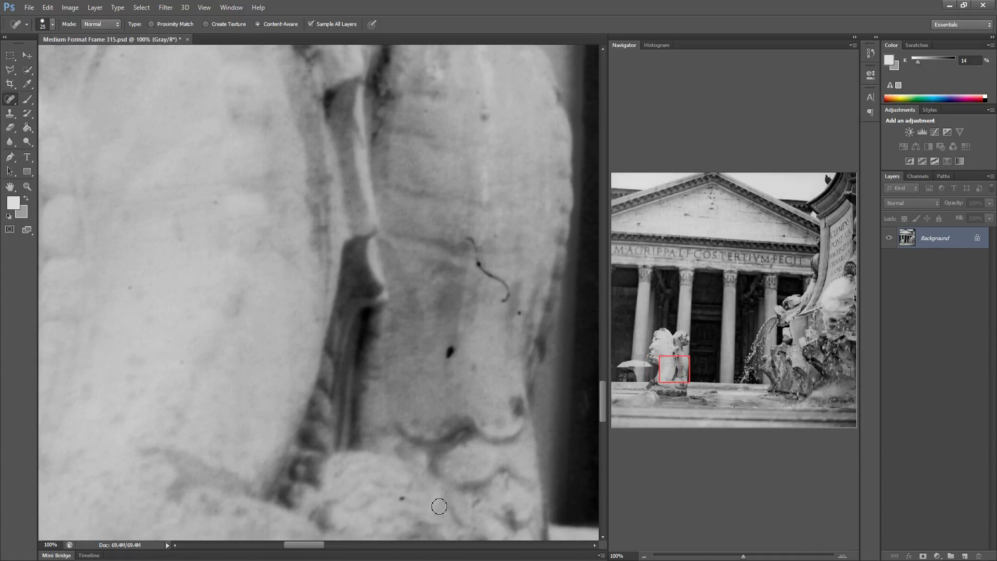
pyautogui.click(399, 502)
pyautogui.click(456, 348)
pyautogui.click(475, 364)
pyautogui.moveTo(469, 243); pyautogui.dragTo(520, 312)
pyautogui.click(521, 309)
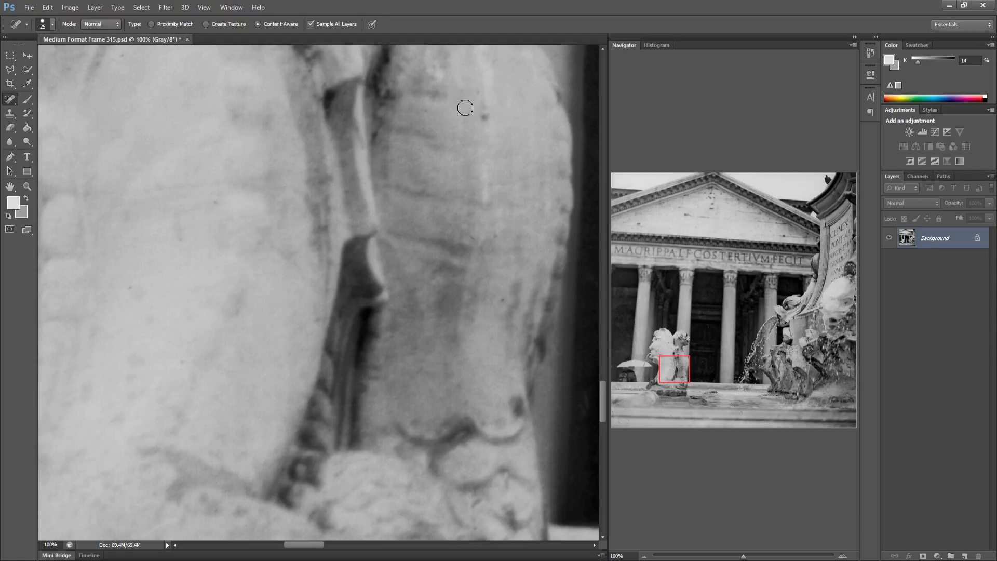
# Heal the dark specks along the edge and near the base of the third column's shaft
pyautogui.moveTo(430, 269); pyautogui.dragTo(344, 250)
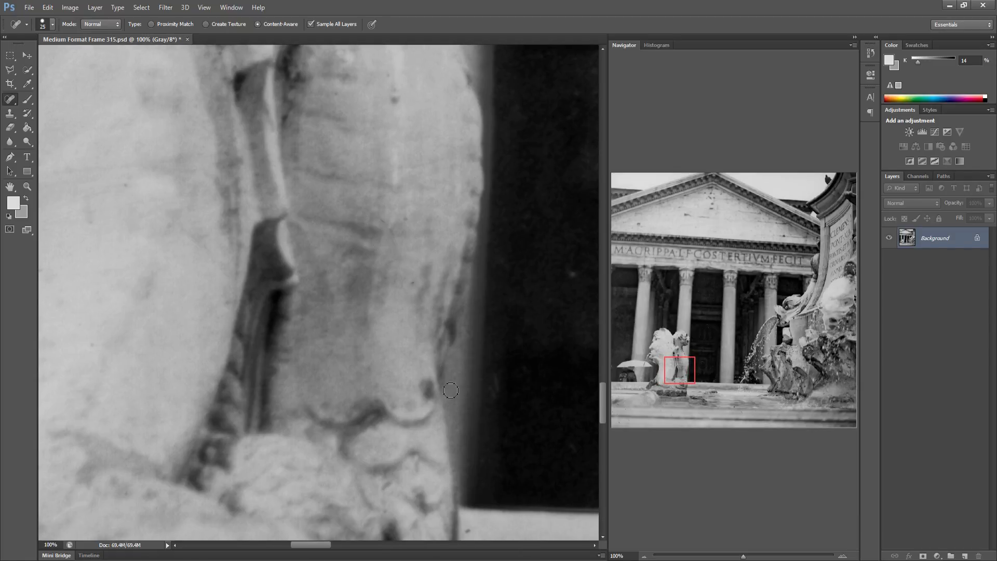
pyautogui.moveTo(384, 333); pyautogui.dragTo(251, 334)
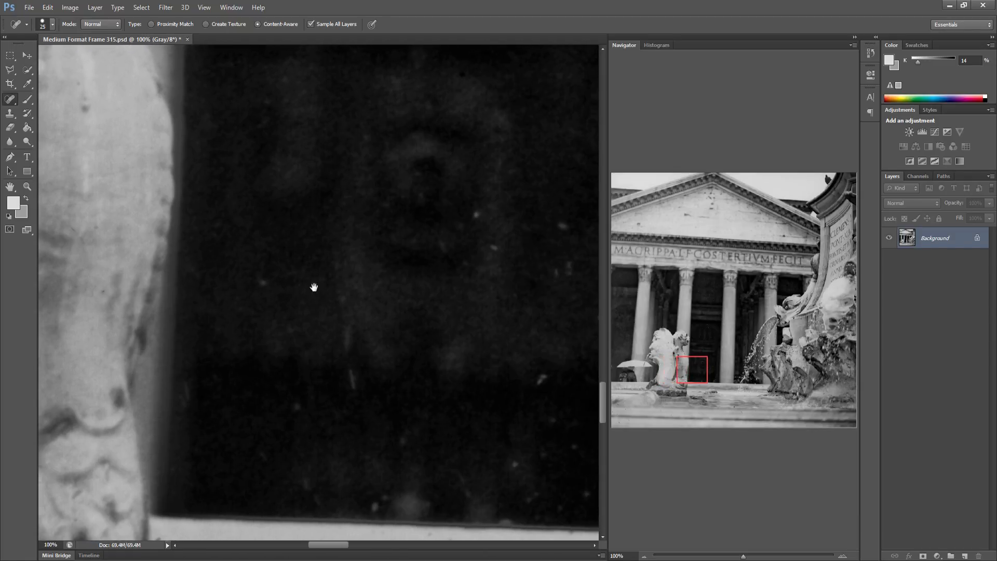
pyautogui.moveTo(331, 340); pyautogui.dragTo(145, 338)
pyautogui.moveTo(306, 332); pyautogui.dragTo(185, 333)
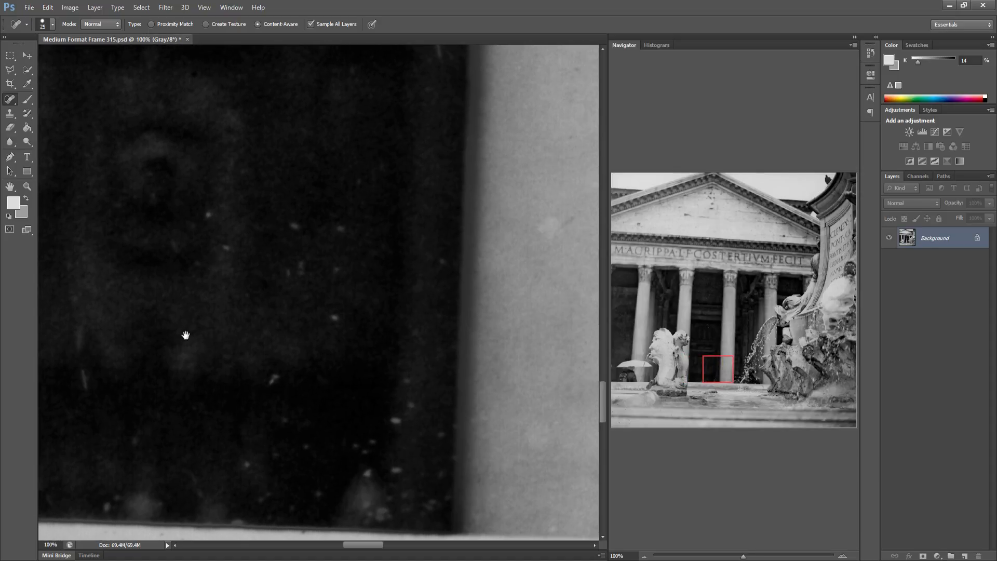
pyautogui.click(440, 356)
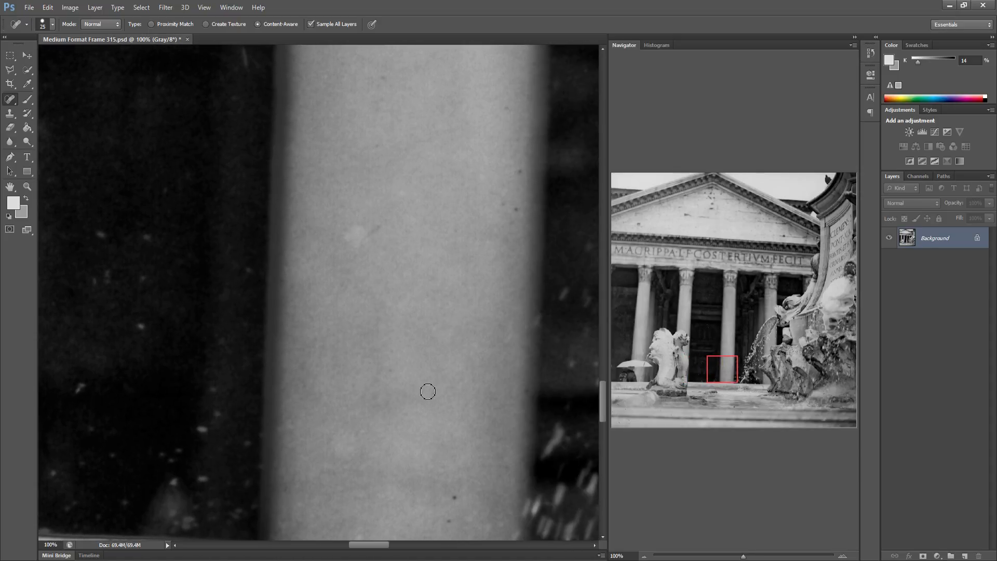
pyautogui.click(458, 497)
pyautogui.click(450, 519)
pyautogui.moveTo(412, 381); pyautogui.dragTo(345, 394)
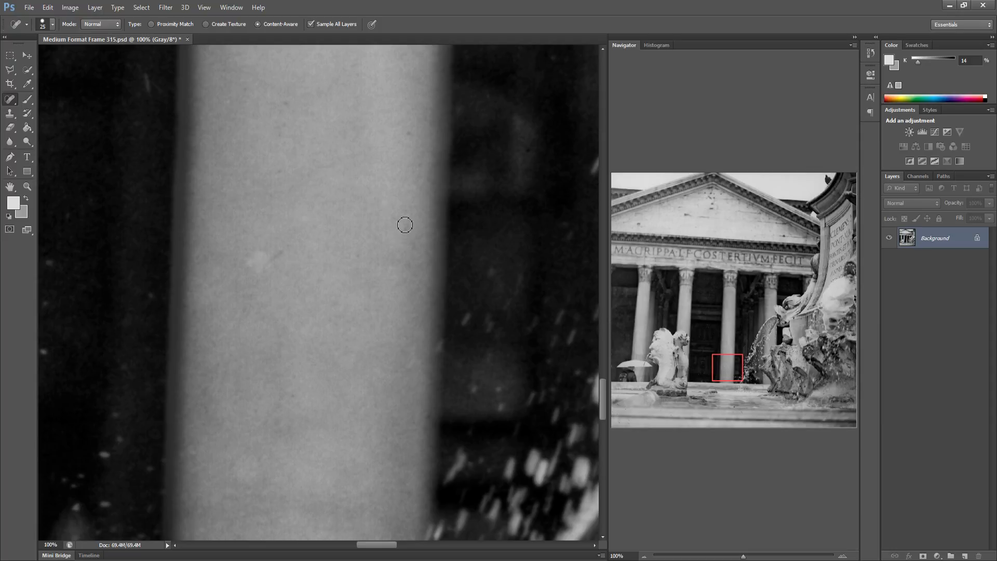
# Heal the remaining specks near the edge of the third column's shaft
pyautogui.moveTo(404, 223); pyautogui.dragTo(417, 233)
pyautogui.moveTo(412, 303); pyautogui.dragTo(267, 303)
pyautogui.moveTo(493, 317); pyautogui.dragTo(430, 309)
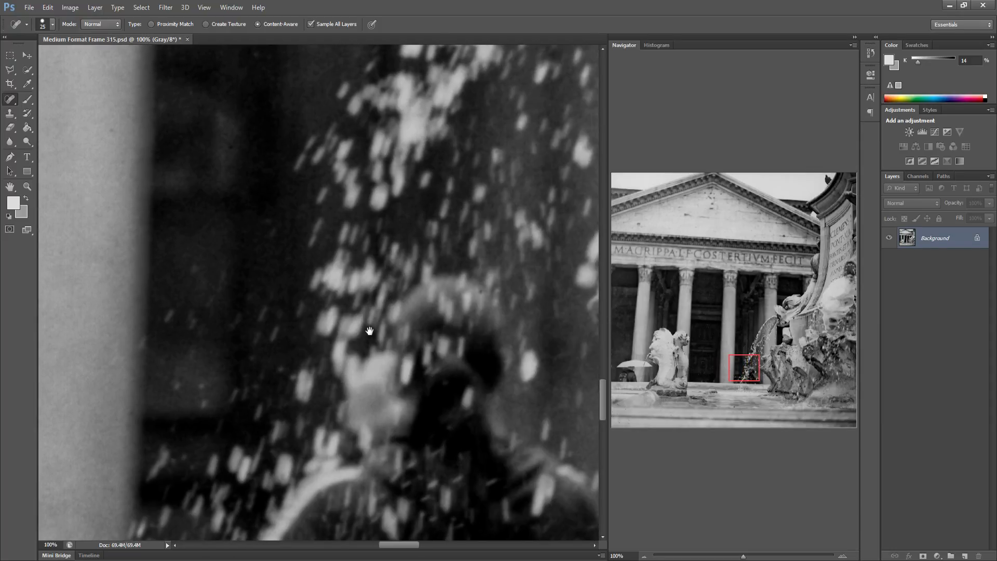
# Examine the falling water and fountain rocks between the third column and the photo's outer edge for dust
pyautogui.moveTo(545, 364)
pyautogui.mouseDown()
pyautogui.moveTo(344, 382)
pyautogui.moveTo(285, 362)
pyautogui.mouseUp()
pyautogui.moveTo(467, 353); pyautogui.dragTo(233, 351)
pyautogui.moveTo(338, 353); pyautogui.dragTo(189, 345)
pyautogui.moveTo(456, 374); pyautogui.dragTo(240, 395)
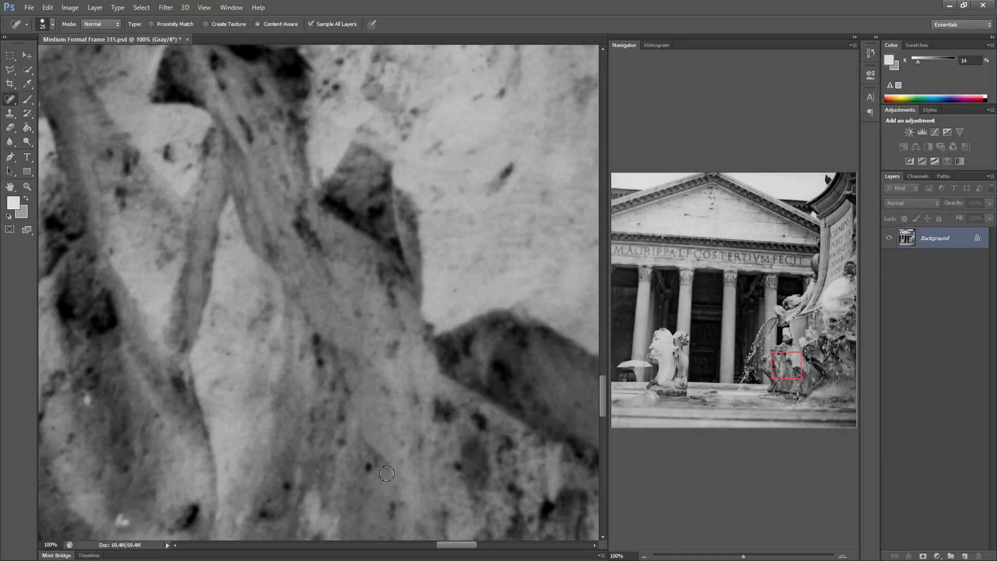
pyautogui.moveTo(412, 426); pyautogui.dragTo(261, 422)
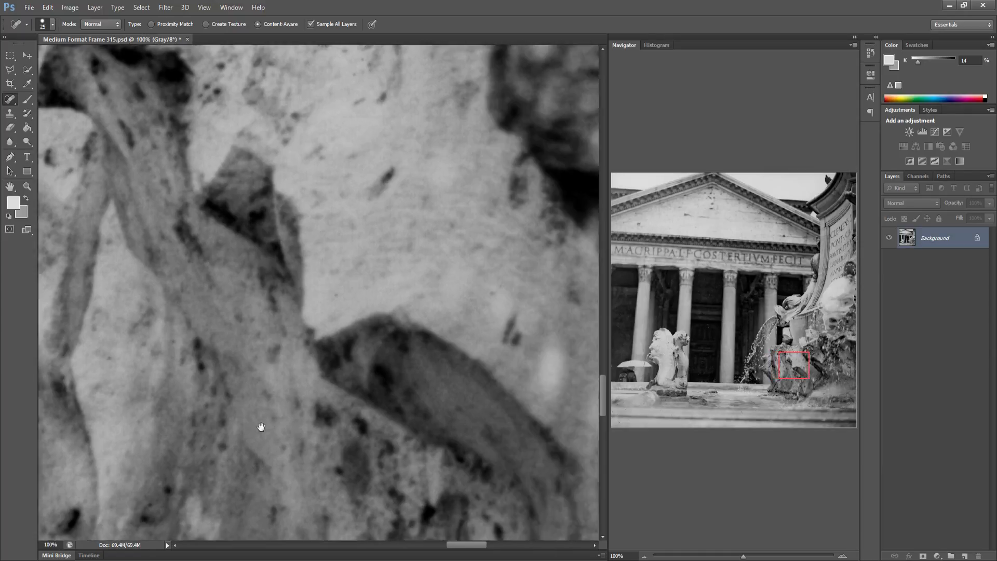
pyautogui.moveTo(561, 415)
pyautogui.mouseDown()
pyautogui.moveTo(383, 410)
pyautogui.moveTo(314, 391)
pyautogui.mouseUp()
pyautogui.moveTo(498, 387)
pyautogui.mouseDown()
pyautogui.moveTo(314, 385)
pyautogui.moveTo(216, 403)
pyautogui.mouseUp()
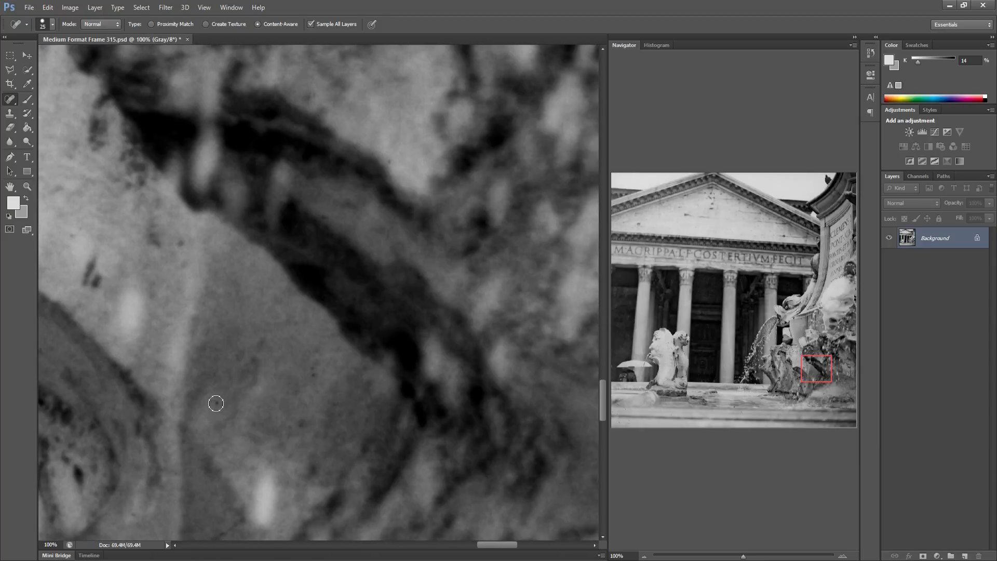
pyautogui.moveTo(314, 369)
pyautogui.mouseDown()
pyautogui.moveTo(334, 370)
pyautogui.moveTo(231, 381)
pyautogui.mouseUp()
pyautogui.moveTo(410, 364); pyautogui.dragTo(172, 349)
pyautogui.moveTo(281, 347); pyautogui.dragTo(234, 344)
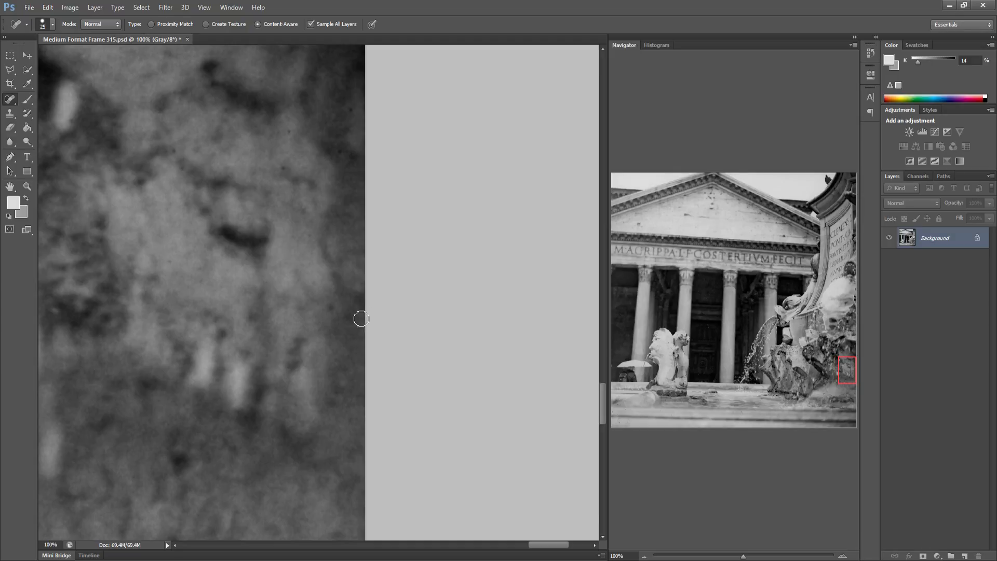
# Heal the large black spot and nearby specks on the pale ledge below the backpack wearer, and save the photo
pyautogui.click(614, 377)
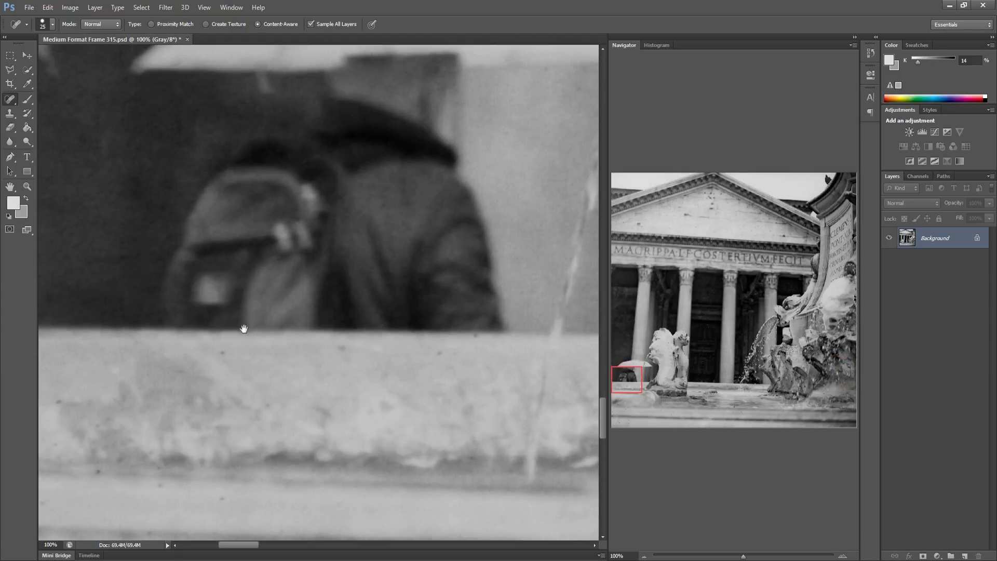
pyautogui.moveTo(243, 329); pyautogui.dragTo(283, 265)
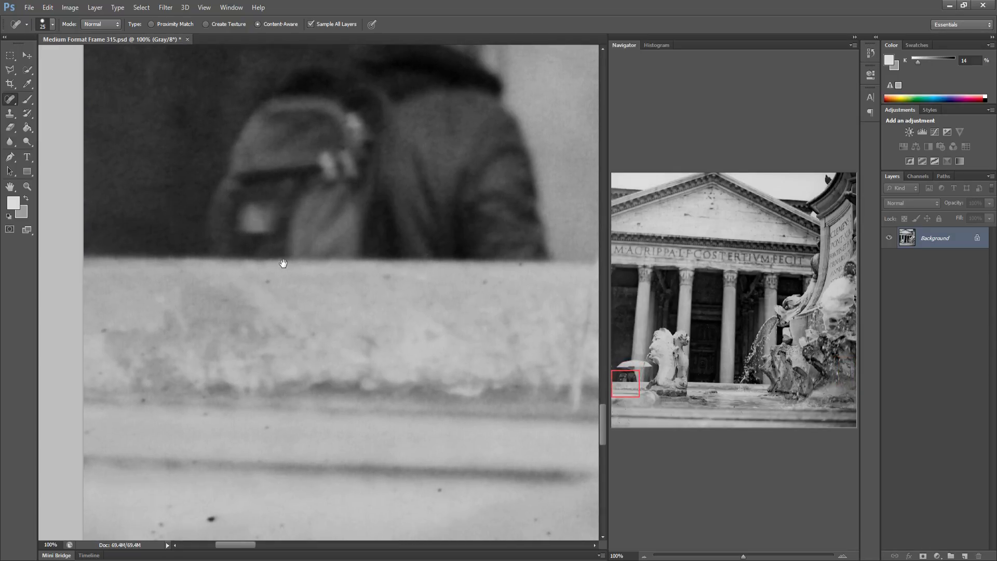
pyautogui.click(148, 394)
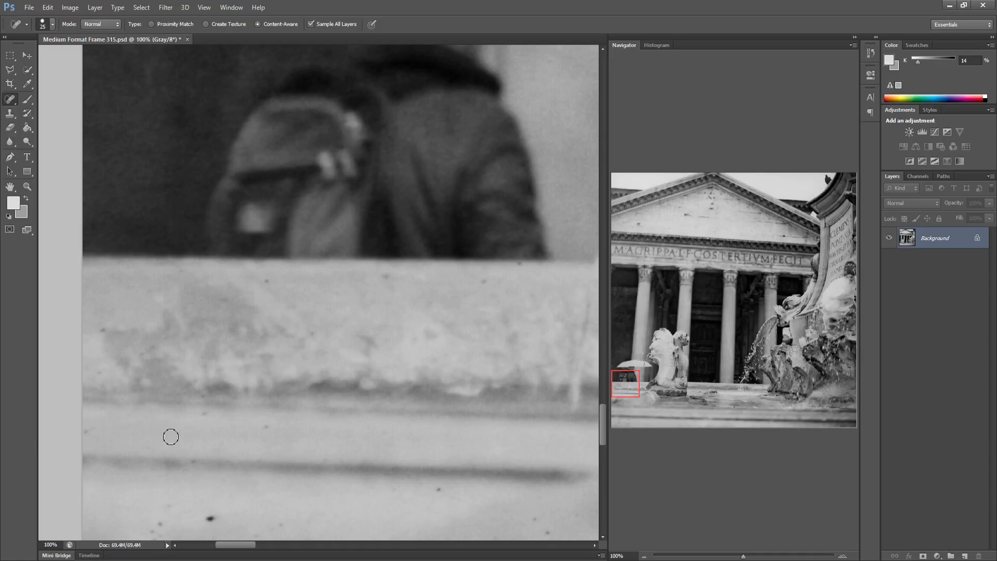
pyautogui.moveTo(155, 523); pyautogui.dragTo(173, 529)
pyautogui.moveTo(206, 516); pyautogui.dragTo(219, 516)
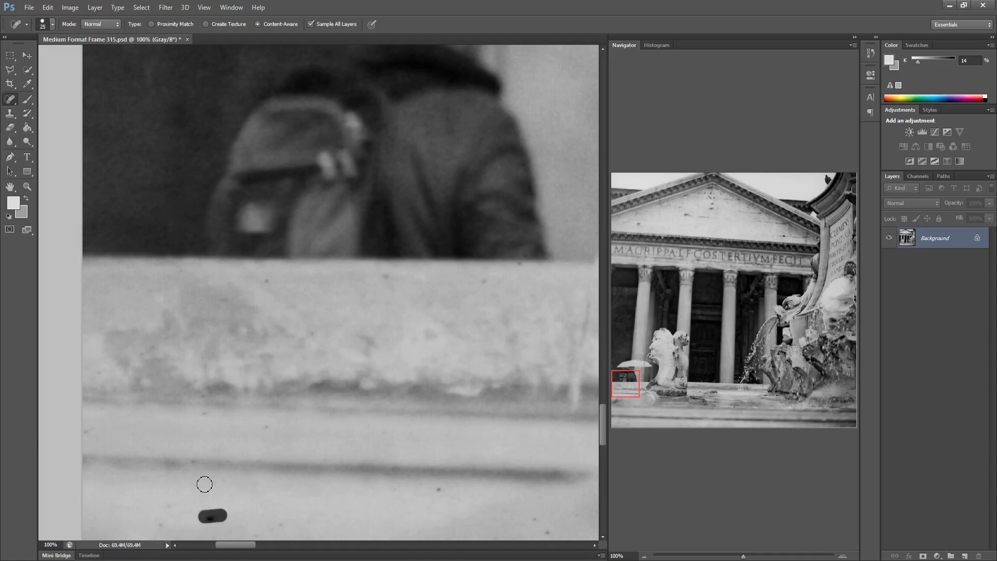
pyautogui.moveTo(205, 417); pyautogui.dragTo(214, 416)
pyautogui.moveTo(396, 448); pyautogui.dragTo(242, 427)
pyautogui.hotkey('ctrl', 's')
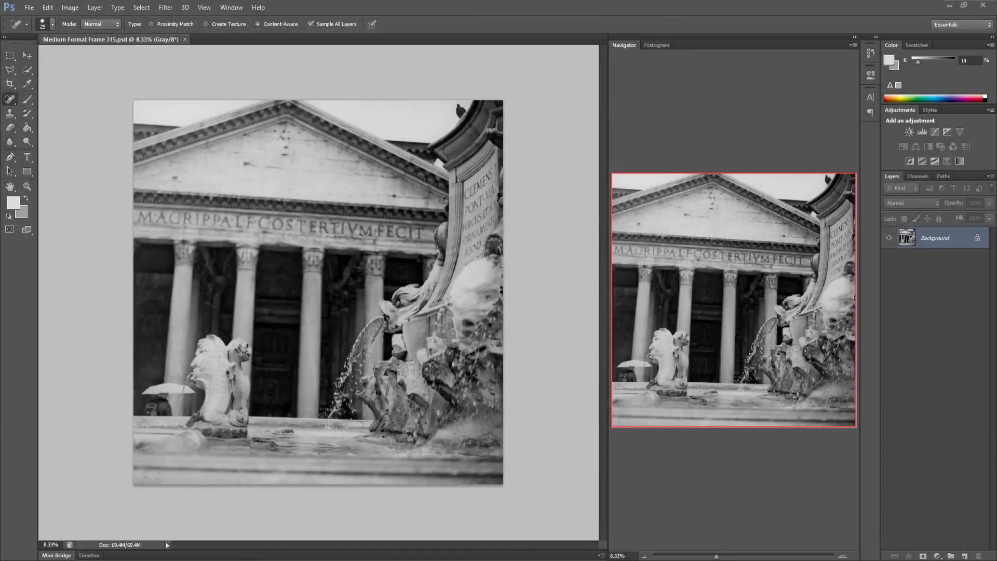
# Heal the dark specks along the upper part of the stone ledge just beneath the person with the backpack
pyautogui.hotkey('ctrl', '1')
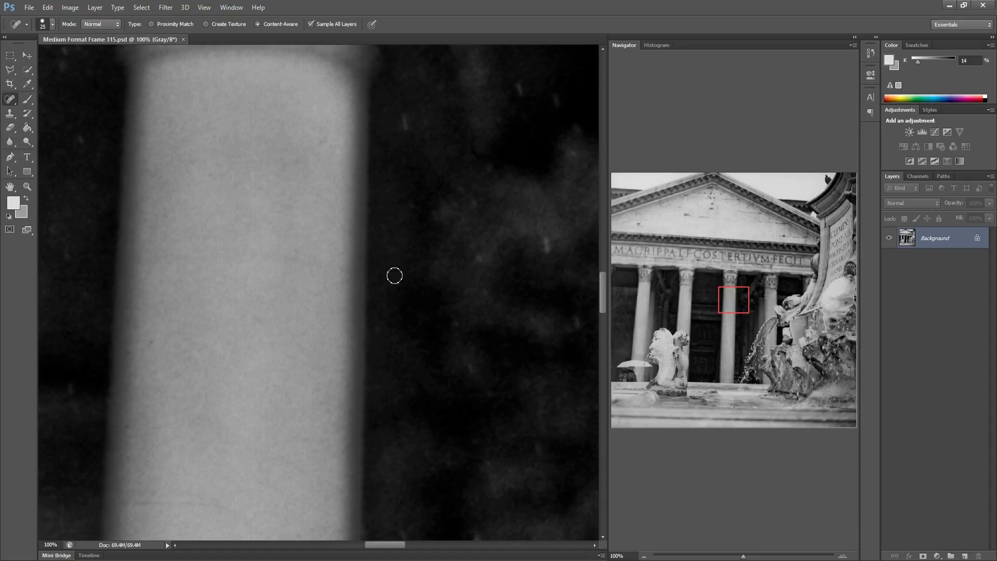
pyautogui.moveTo(636, 320)
pyautogui.mouseDown()
pyautogui.moveTo(636, 296)
pyautogui.moveTo(597, 345)
pyautogui.moveTo(583, 392)
pyautogui.moveTo(581, 382)
pyautogui.mouseUp()
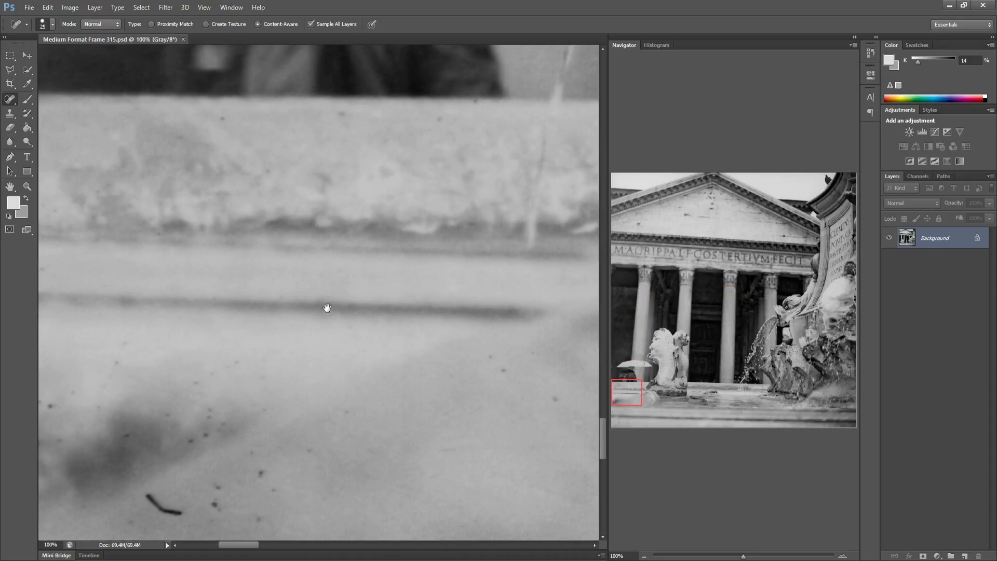
pyautogui.moveTo(326, 308); pyautogui.dragTo(305, 356)
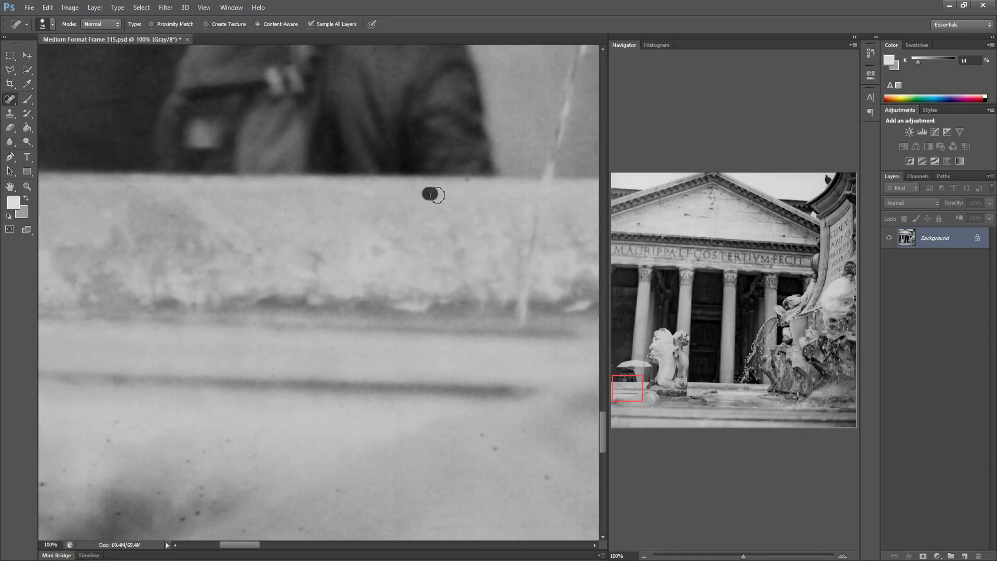
pyautogui.moveTo(470, 177); pyautogui.dragTo(478, 175)
# Heal the scattered dark specks on the pale surface below the ledge, around the dark smudge
pyautogui.click(120, 422)
pyautogui.moveTo(119, 421); pyautogui.dragTo(110, 450)
pyautogui.moveTo(179, 513)
pyautogui.mouseDown()
pyautogui.moveTo(197, 513)
pyautogui.moveTo(161, 492)
pyautogui.moveTo(187, 470)
pyautogui.mouseUp()
pyautogui.click(201, 488)
pyautogui.click(230, 435)
pyautogui.click(241, 529)
pyautogui.click(305, 529)
pyautogui.click(334, 487)
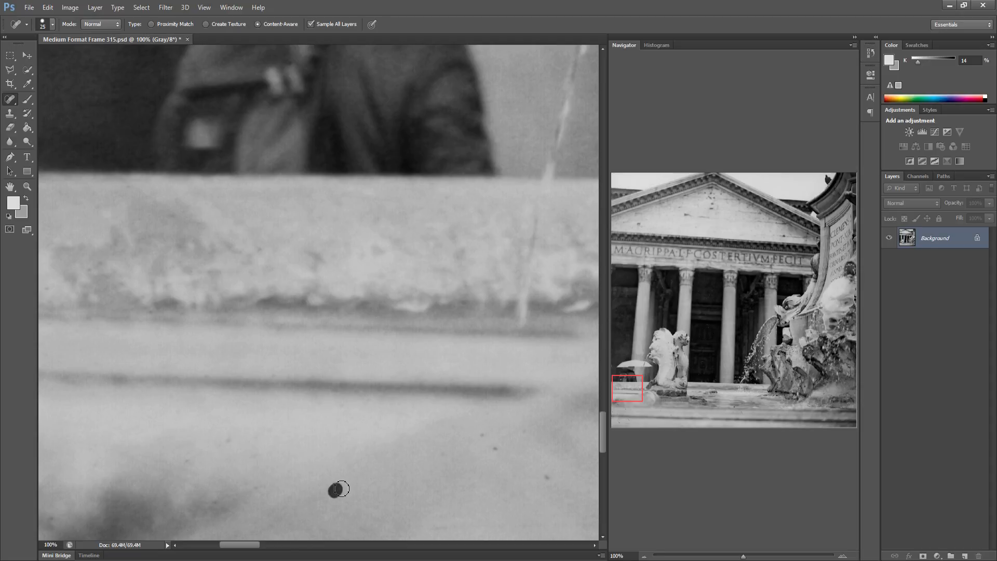
pyautogui.click(482, 434)
pyautogui.click(494, 445)
# Heal the specks on the bright foam and the ledge beside the white statue's base
pyautogui.moveTo(481, 465); pyautogui.dragTo(169, 461)
pyautogui.moveTo(422, 441); pyautogui.dragTo(258, 450)
pyautogui.click(265, 449)
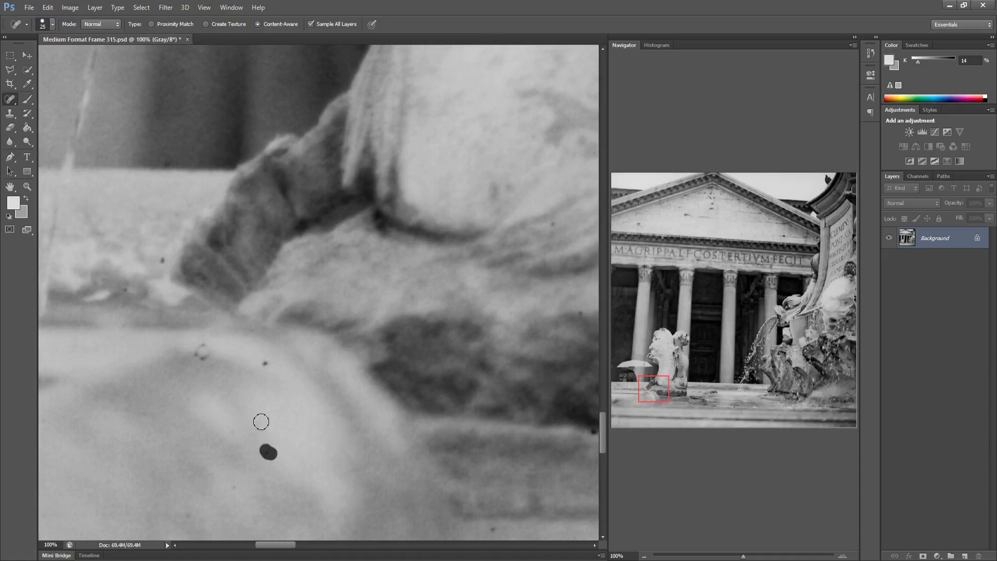
pyautogui.click(231, 435)
pyautogui.click(201, 351)
pyautogui.click(271, 362)
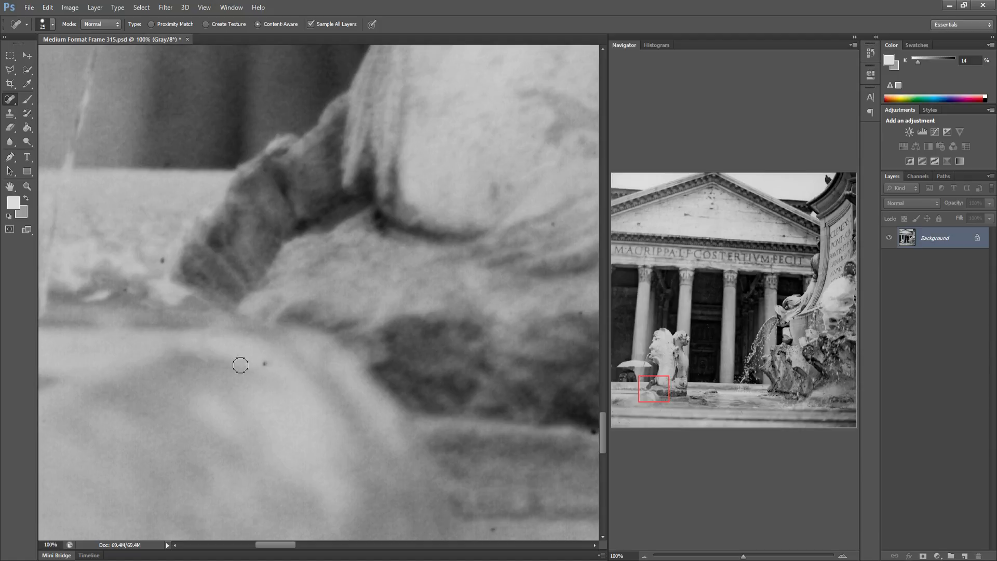
pyautogui.click(162, 260)
# Heal the dark specks on the rocky base under the white statue
pyautogui.moveTo(459, 497); pyautogui.dragTo(243, 376)
pyautogui.click(260, 374)
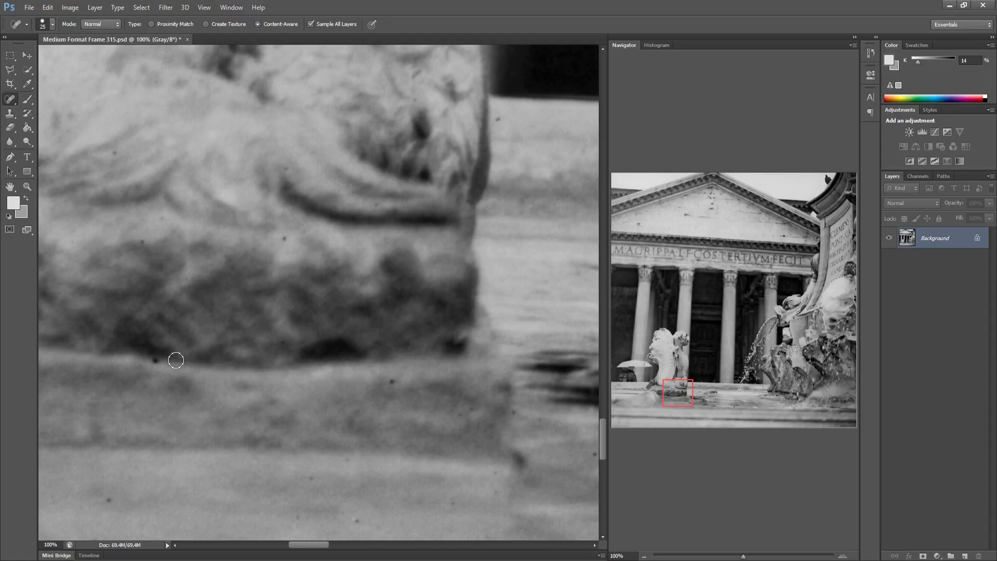
pyautogui.click(154, 360)
pyautogui.click(276, 341)
pyautogui.click(279, 233)
pyautogui.click(279, 233)
pyautogui.click(115, 152)
# Heal the dark specks on the plinth below the statue's rocky base and on the water and ledge beside it
pyautogui.click(394, 384)
pyautogui.click(312, 481)
pyautogui.click(349, 464)
pyautogui.click(355, 522)
pyautogui.click(297, 515)
pyautogui.click(514, 414)
pyautogui.click(539, 422)
pyautogui.click(594, 459)
pyautogui.click(499, 124)
# Heal the specks on the ledge and rippling water between the white statue and the domed rock
pyautogui.moveTo(406, 356); pyautogui.dragTo(151, 356)
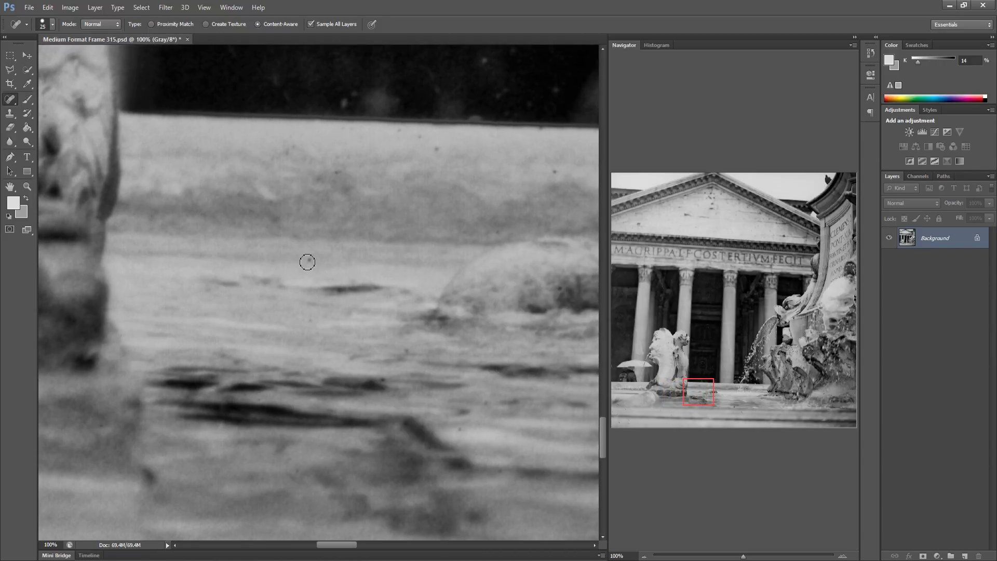
pyautogui.click(344, 157)
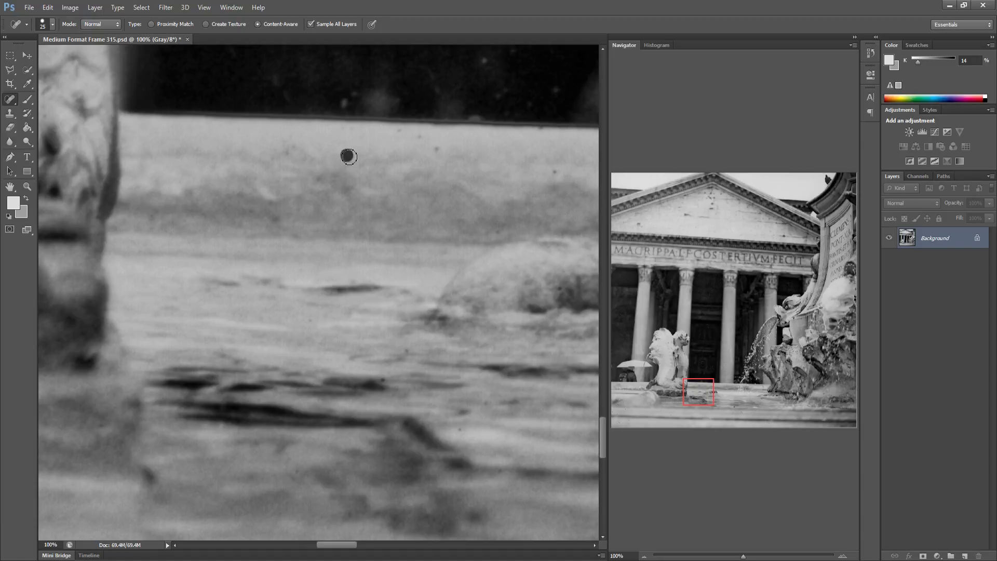
pyautogui.click(418, 135)
pyautogui.click(437, 149)
pyautogui.click(551, 170)
pyautogui.click(385, 378)
# Heal the dark spot above the domed rock and the specks on the water between it and the fountain spray
pyautogui.moveTo(467, 433); pyautogui.dragTo(130, 399)
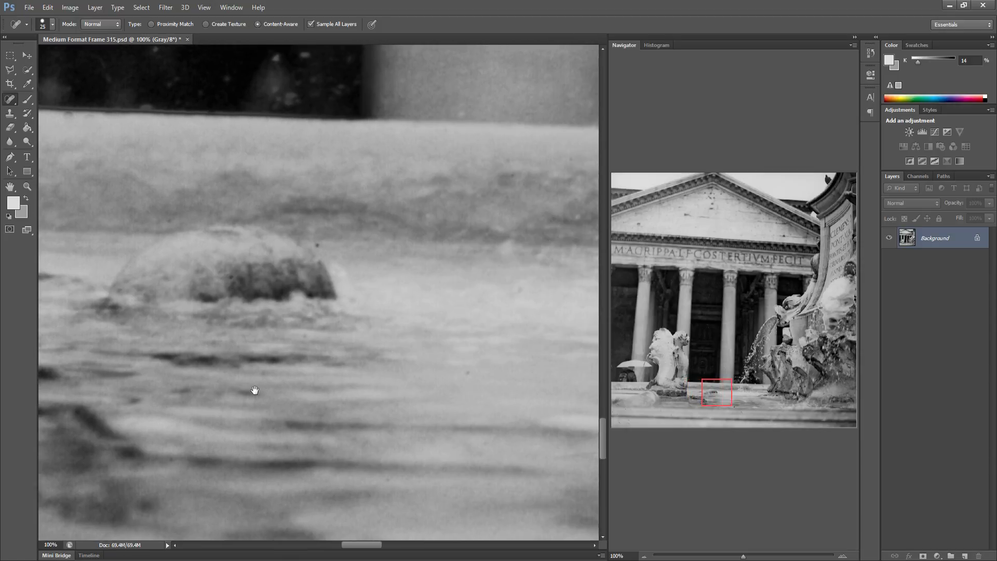
pyautogui.moveTo(254, 392); pyautogui.dragTo(180, 379)
pyautogui.moveTo(305, 358); pyautogui.dragTo(323, 356)
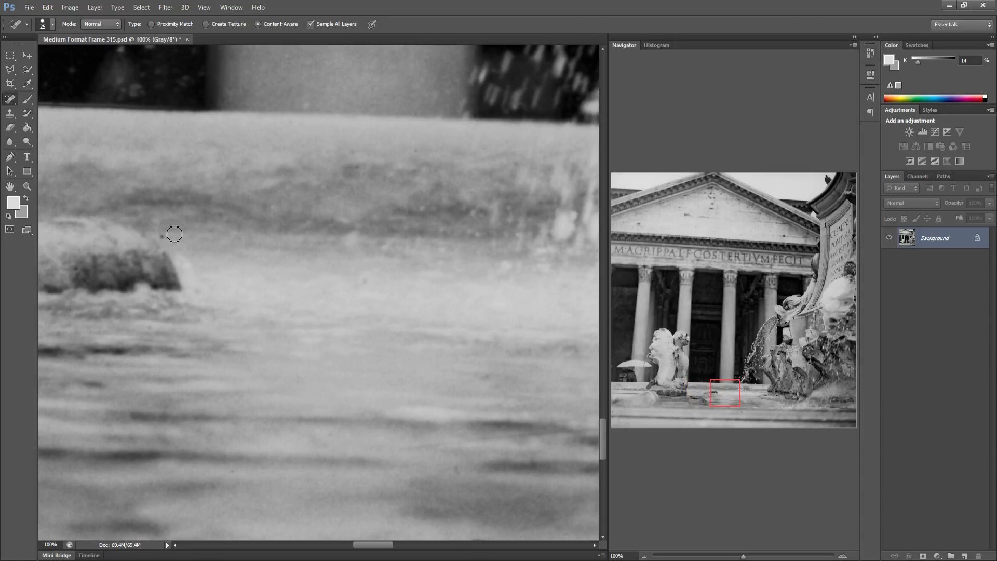
pyautogui.moveTo(158, 227); pyautogui.dragTo(164, 229)
pyautogui.moveTo(539, 420)
pyautogui.mouseDown()
pyautogui.moveTo(327, 400)
pyautogui.moveTo(324, 371)
pyautogui.moveTo(295, 379)
pyautogui.mouseUp()
pyautogui.moveTo(217, 397); pyautogui.dragTo(217, 396)
pyautogui.moveTo(315, 526); pyautogui.dragTo(328, 525)
pyautogui.moveTo(430, 521); pyautogui.dragTo(430, 521)
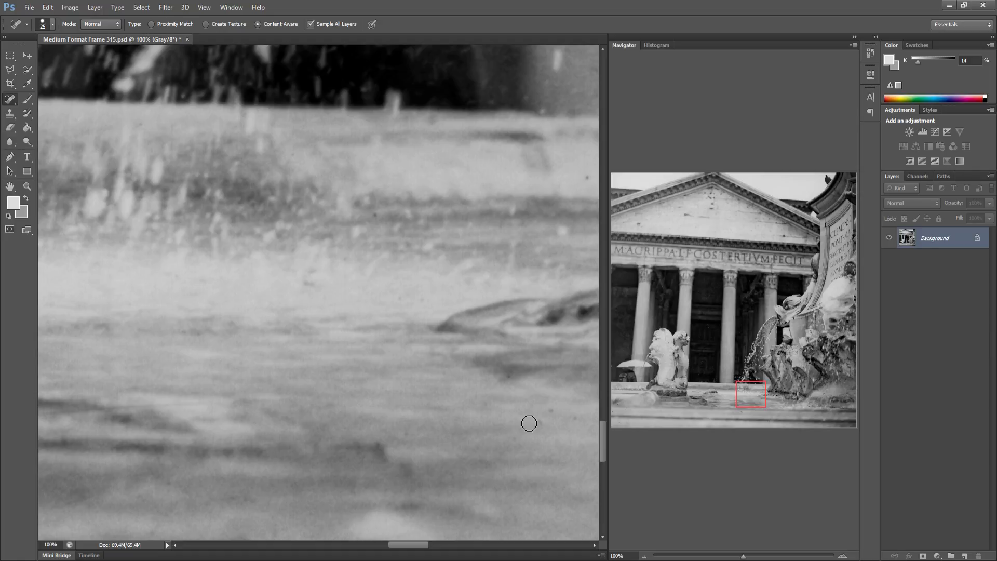
# Heal the specks on the ledge beside the foot of the fountain rocks and on the water below them
pyautogui.moveTo(571, 417); pyautogui.dragTo(280, 392)
pyautogui.moveTo(321, 165); pyautogui.dragTo(320, 155)
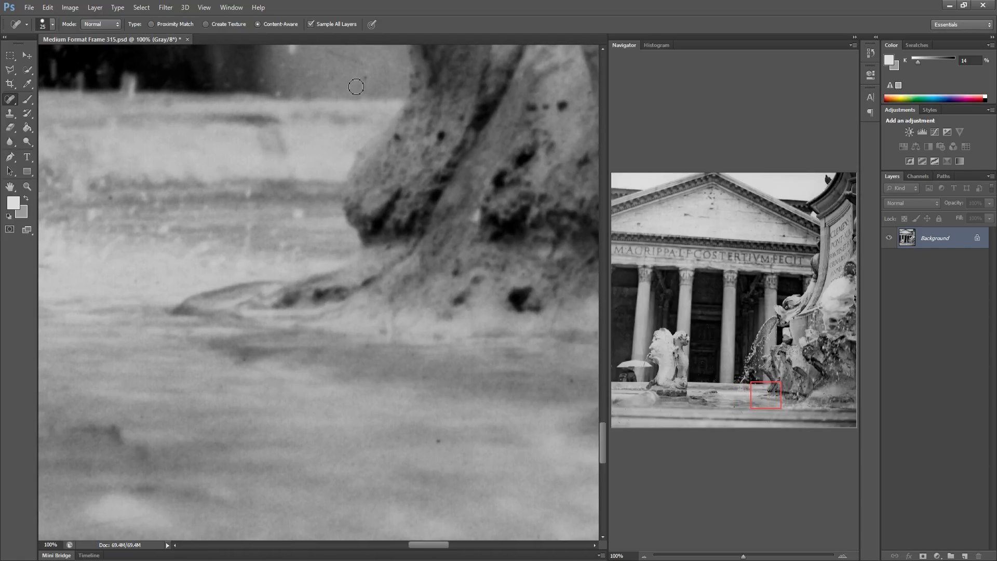
pyautogui.moveTo(399, 237); pyautogui.dragTo(265, 218)
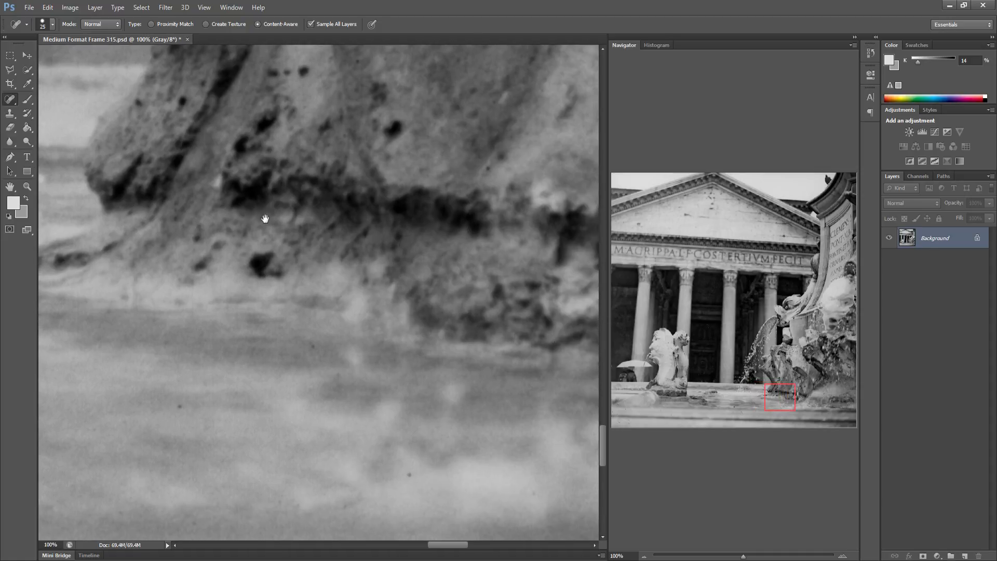
pyautogui.moveTo(172, 402); pyautogui.dragTo(195, 403)
pyautogui.moveTo(306, 341); pyautogui.dragTo(317, 340)
pyautogui.moveTo(410, 483); pyautogui.dragTo(410, 483)
# Heal the dark specks at the base of the fountain rocks and on the pale water in front of them
pyautogui.moveTo(429, 405)
pyautogui.mouseDown()
pyautogui.moveTo(383, 422)
pyautogui.moveTo(276, 411)
pyautogui.mouseUp()
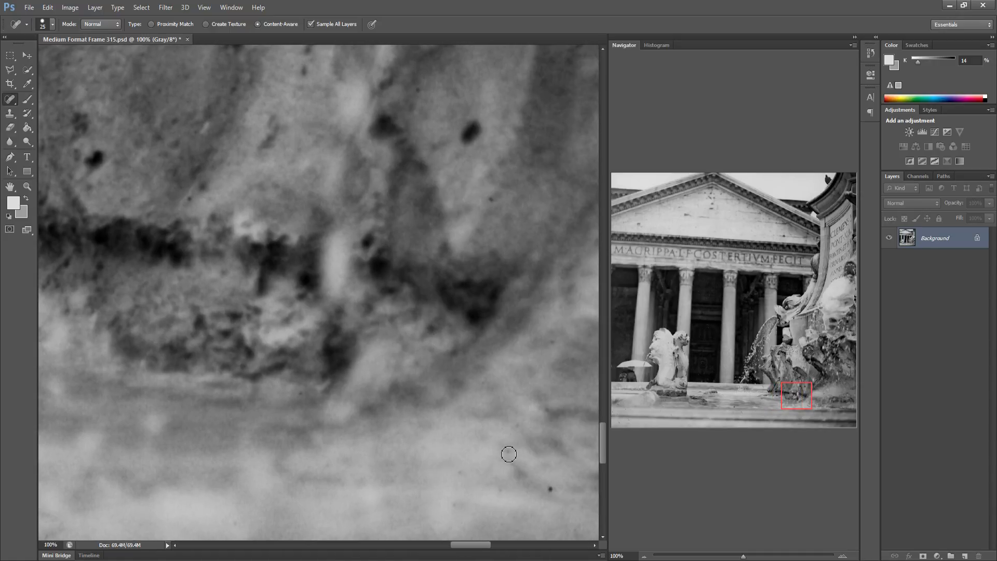
pyautogui.moveTo(548, 491); pyautogui.dragTo(547, 491)
pyautogui.moveTo(506, 494); pyautogui.dragTo(506, 493)
pyautogui.click(187, 198)
# Heal the dark specks in the misty spray beyond the base of the fountain rocks
pyautogui.moveTo(412, 341); pyautogui.dragTo(138, 337)
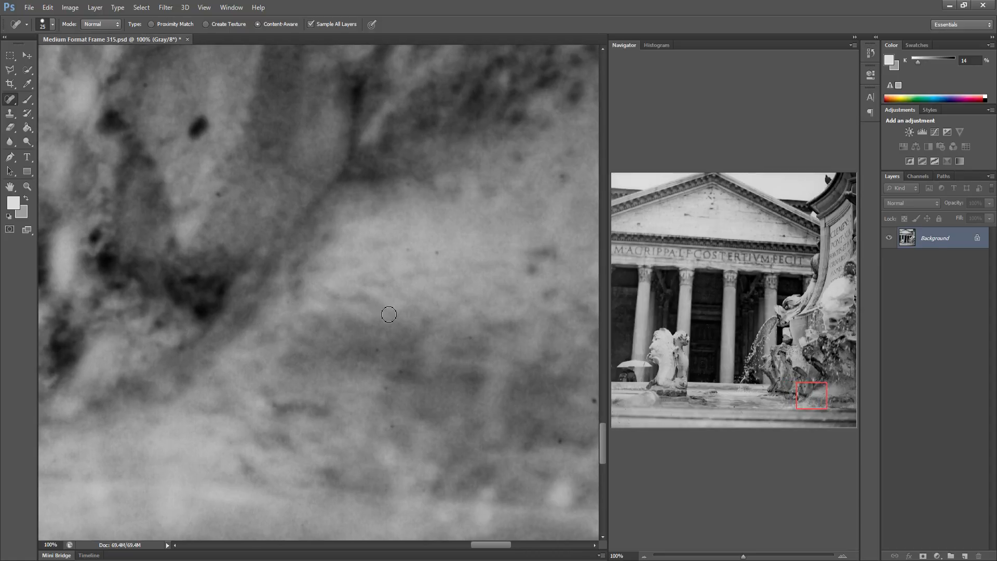
pyautogui.moveTo(457, 361); pyautogui.dragTo(301, 329)
pyautogui.click(363, 412)
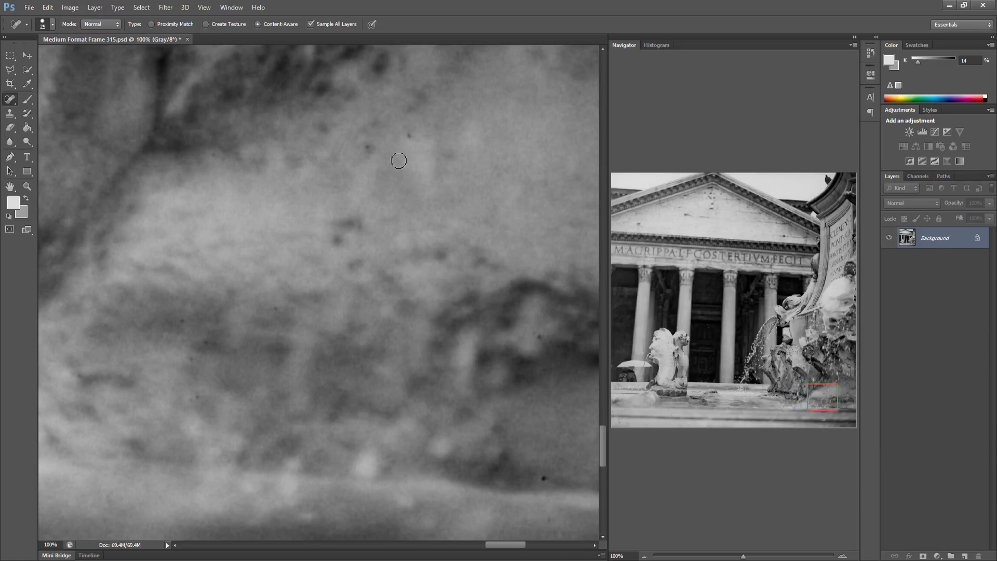
pyautogui.click(410, 137)
pyautogui.click(537, 338)
# Heal the dark specks on the blurred rocks and water beside the photo's outer edge
pyautogui.moveTo(527, 464); pyautogui.dragTo(306, 433)
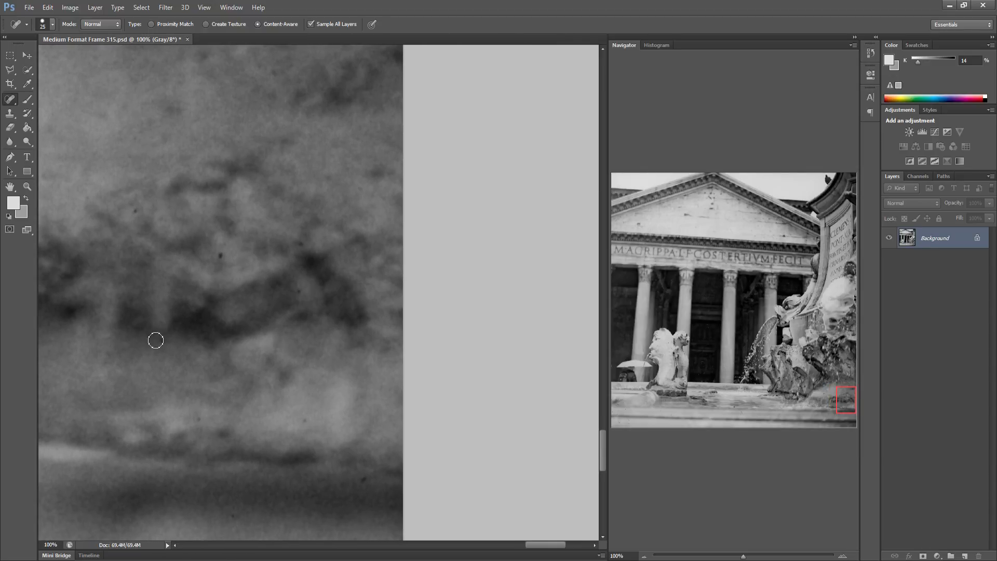
pyautogui.click(220, 256)
pyautogui.click(299, 248)
pyautogui.click(297, 294)
pyautogui.click(306, 423)
pyautogui.click(361, 479)
# Heal the short black hair below the dark smudge in the foreground and the cluster of specks beside it
pyautogui.click(610, 402)
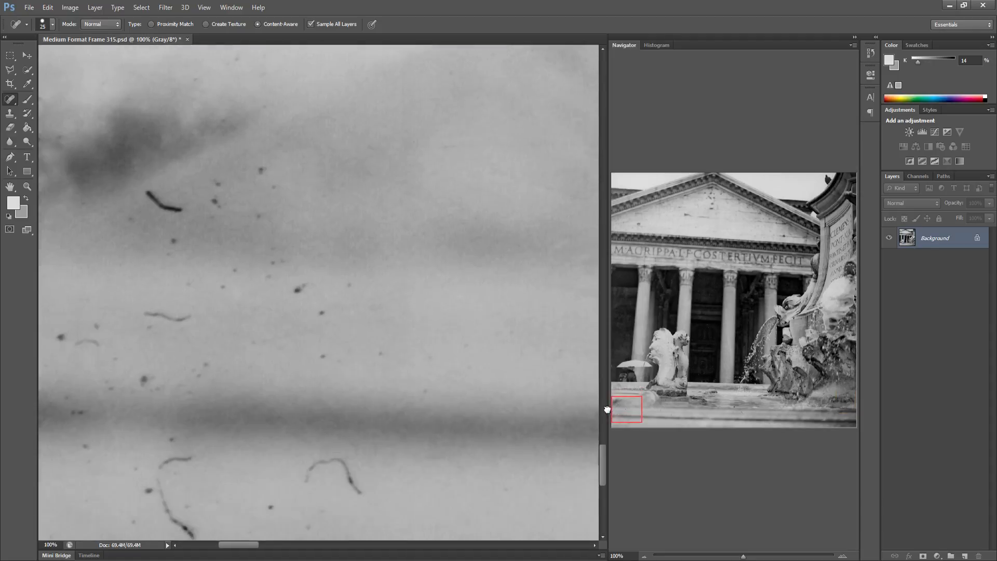
pyautogui.hscroll(-2, 302, 278)
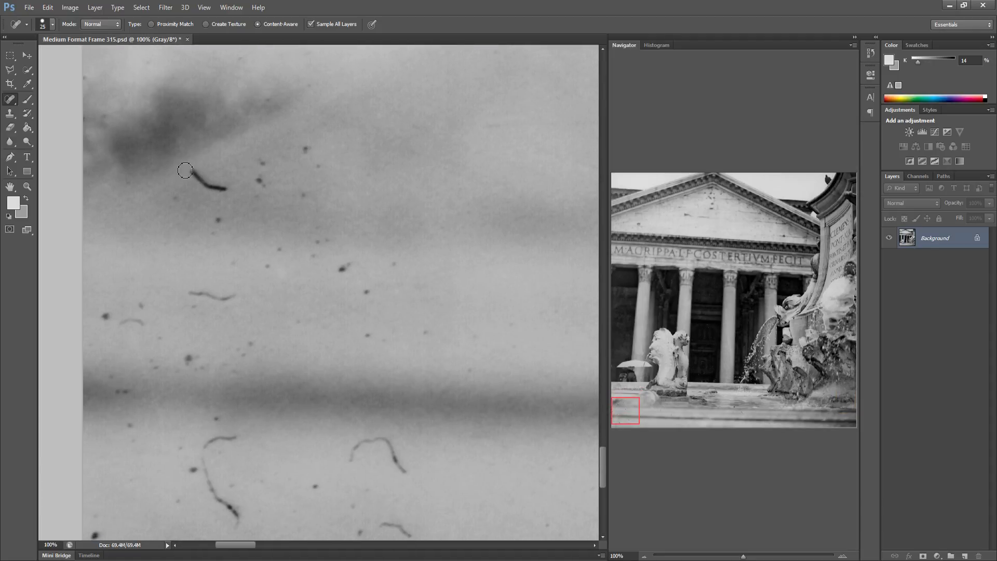
pyautogui.moveTo(185, 171); pyautogui.dragTo(227, 190)
pyautogui.click(262, 163)
pyautogui.click(259, 178)
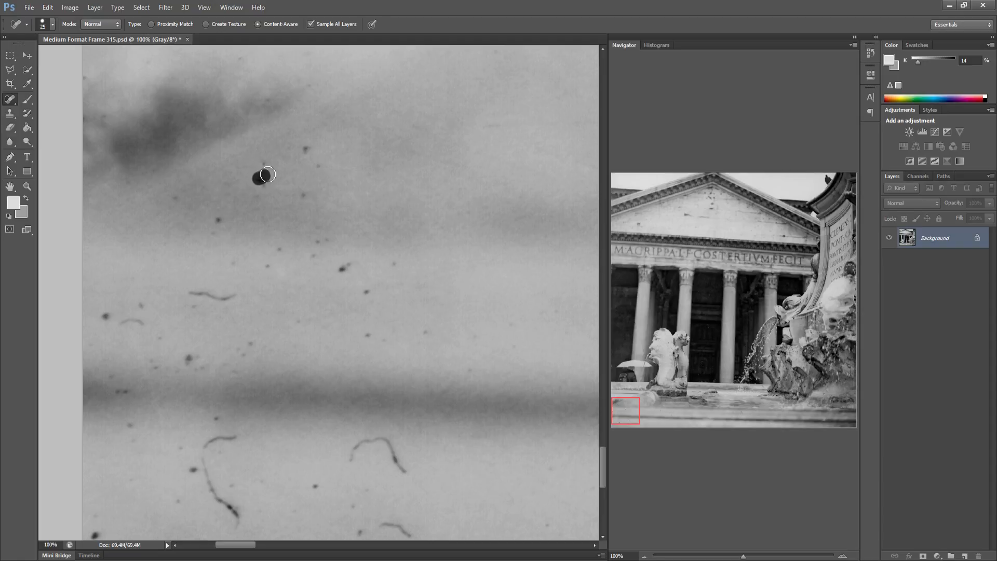
pyautogui.click(266, 160)
# Heal the scattered specks around and below the spot of the removed black hair
pyautogui.click(307, 150)
pyautogui.click(315, 163)
pyautogui.moveTo(298, 193); pyautogui.dragTo(312, 185)
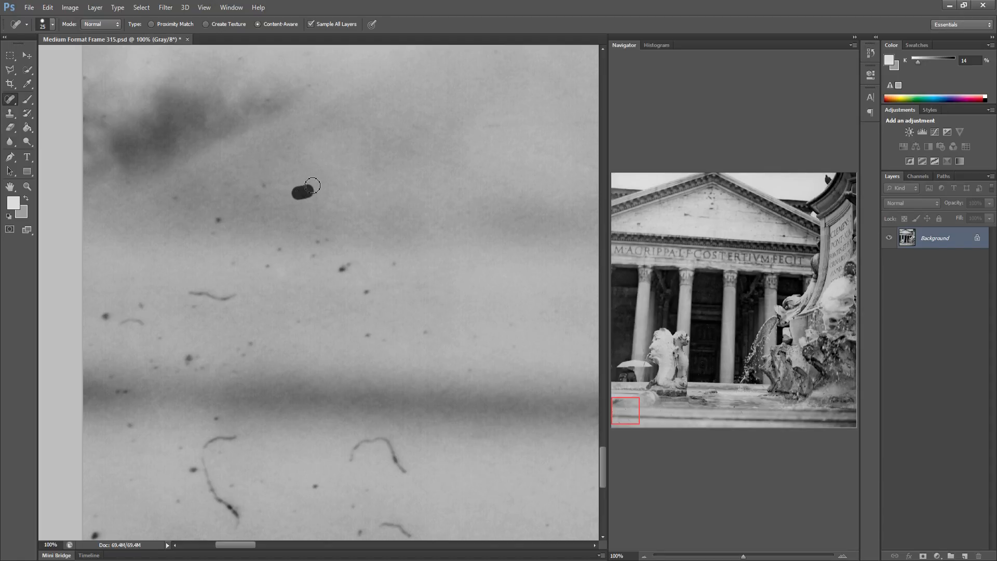
pyautogui.click(263, 181)
pyautogui.click(175, 195)
pyautogui.moveTo(216, 215); pyautogui.dragTo(232, 220)
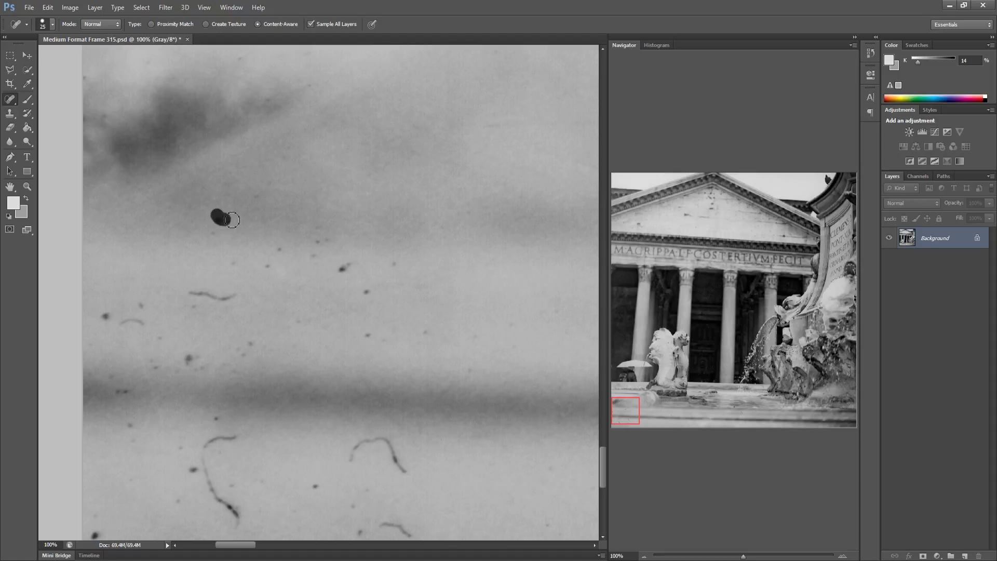
pyautogui.click(216, 229)
pyautogui.moveTo(267, 265); pyautogui.dragTo(279, 250)
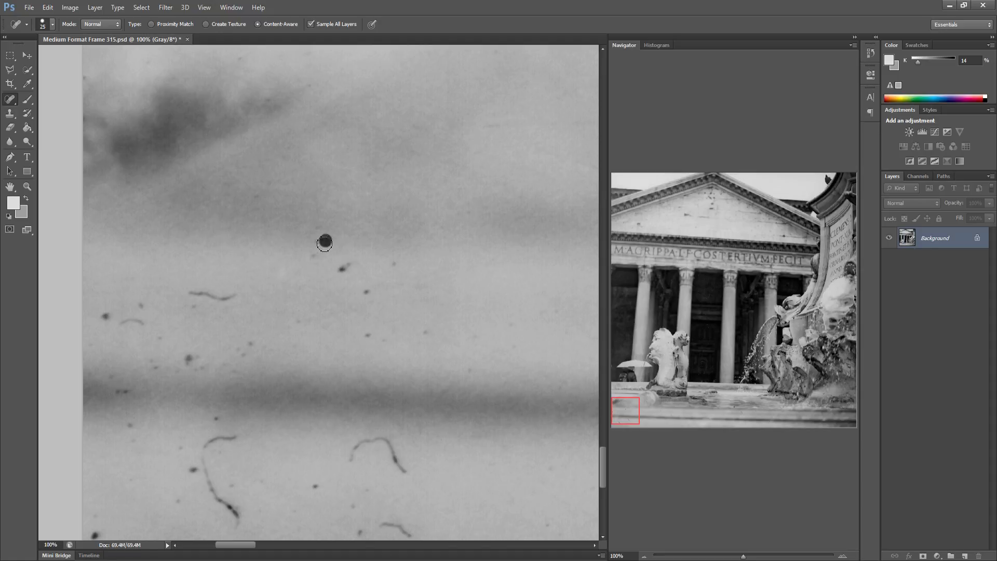
# Heal the dark specks across the bright band between the two grey foreground stripes
pyautogui.click(314, 228)
pyautogui.click(313, 255)
pyautogui.click(337, 260)
pyautogui.click(347, 268)
pyautogui.click(366, 292)
pyautogui.click(393, 264)
pyautogui.moveTo(367, 336); pyautogui.dragTo(385, 339)
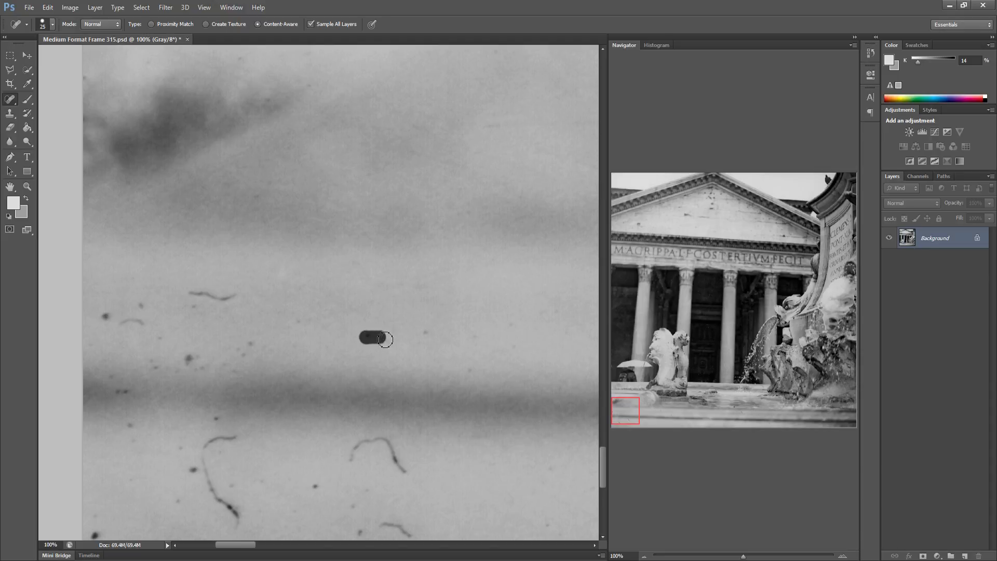
# Heal the remaining specks in the bright foreground band and the two short thin hairs near the photo's left edge
pyautogui.click(425, 332)
pyautogui.moveTo(466, 335); pyautogui.dragTo(485, 334)
pyautogui.click(465, 369)
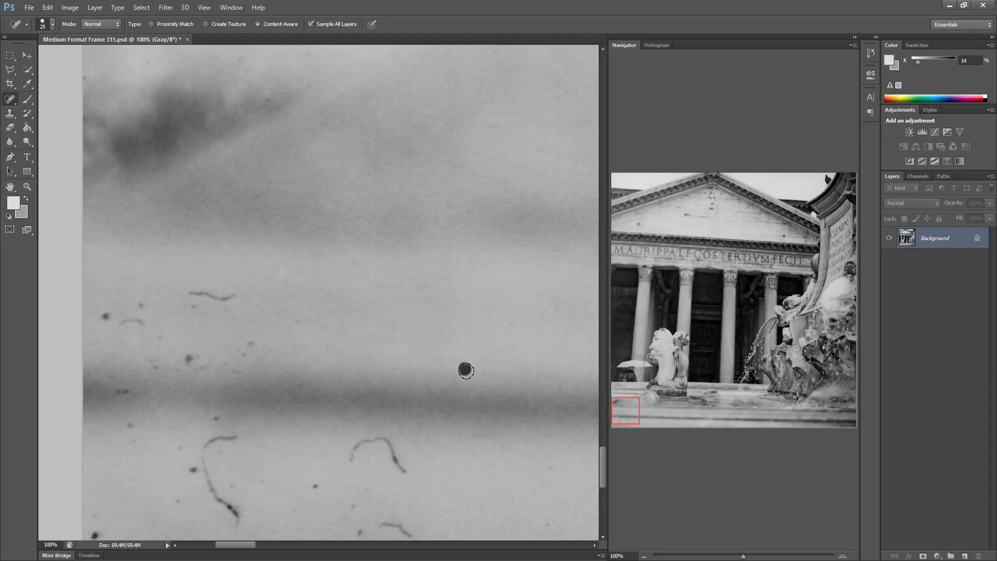
pyautogui.moveTo(182, 291); pyautogui.dragTo(236, 298)
pyautogui.click(112, 314)
pyautogui.click(139, 305)
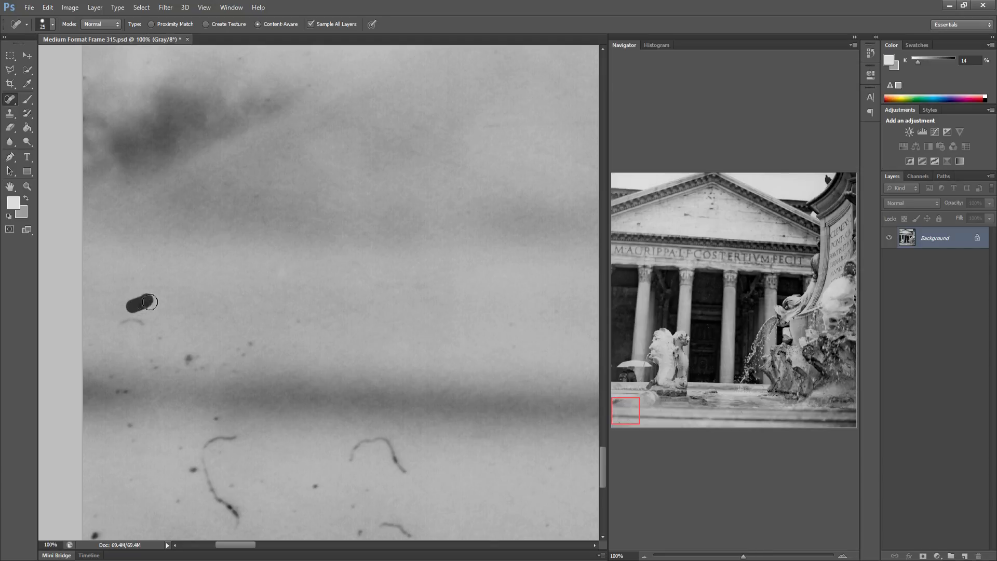
pyautogui.moveTo(114, 323)
pyautogui.mouseDown()
pyautogui.moveTo(162, 324)
pyautogui.moveTo(151, 341)
pyautogui.mouseUp()
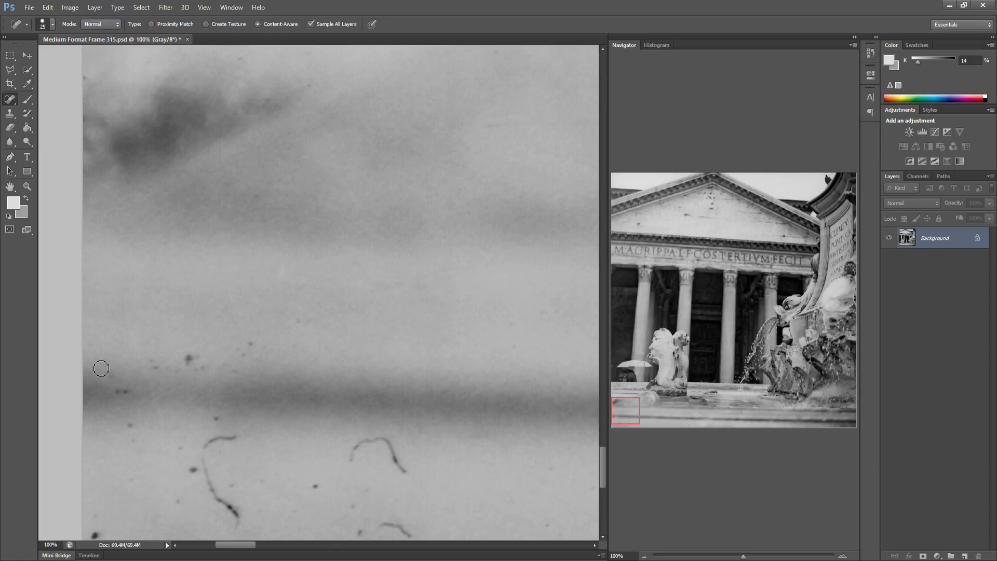
# Heal the cluster of dark specks on and just above the lower dark stripe near the photo's left edge
pyautogui.moveTo(101, 369)
pyautogui.mouseDown()
pyautogui.moveTo(153, 367)
pyautogui.moveTo(107, 391)
pyautogui.mouseUp()
pyautogui.click(153, 368)
pyautogui.click(164, 360)
pyautogui.click(202, 370)
pyautogui.moveTo(188, 353)
pyautogui.mouseDown()
pyautogui.moveTo(222, 371)
pyautogui.moveTo(243, 355)
pyautogui.mouseUp()
pyautogui.click(252, 344)
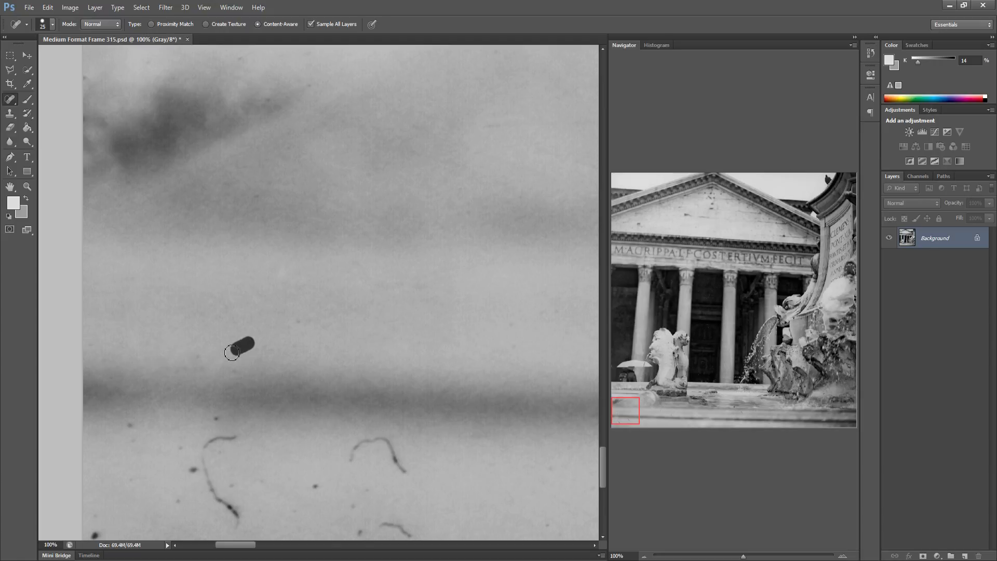
# Heal the long curved hair below the lower dark stripe and the specks around it
pyautogui.moveTo(127, 426); pyautogui.dragTo(134, 436)
pyautogui.click(209, 439)
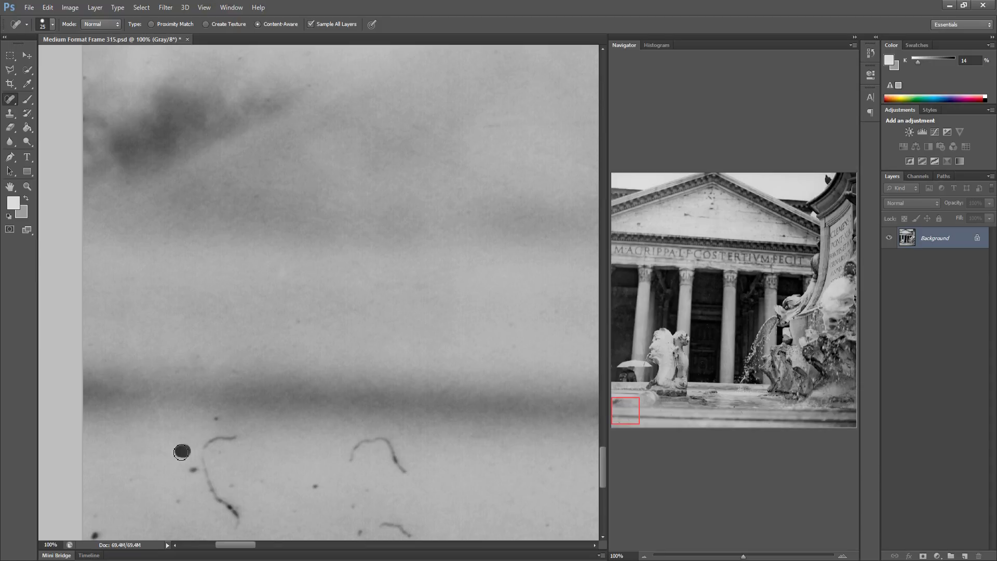
pyautogui.click(214, 417)
pyautogui.moveTo(241, 438)
pyautogui.mouseDown()
pyautogui.moveTo(205, 461)
pyautogui.moveTo(236, 525)
pyautogui.mouseUp()
pyautogui.click(196, 475)
pyautogui.click(230, 492)
pyautogui.click(176, 501)
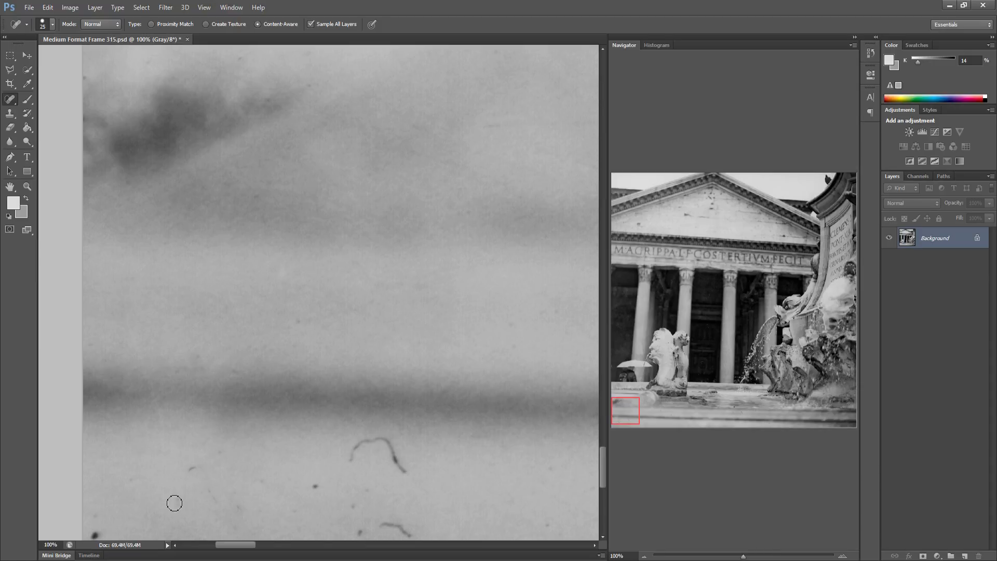
# Heal the leftover traces of the long hair, the nearby specks and the arched hair below the dark stripe
pyautogui.click(192, 469)
pyautogui.click(254, 519)
pyautogui.moveTo(237, 508); pyautogui.dragTo(242, 500)
pyautogui.click(215, 501)
pyautogui.click(263, 486)
pyautogui.click(314, 486)
pyautogui.moveTo(351, 457)
pyautogui.mouseDown()
pyautogui.moveTo(379, 438)
pyautogui.moveTo(410, 472)
pyautogui.mouseUp()
pyautogui.click(358, 496)
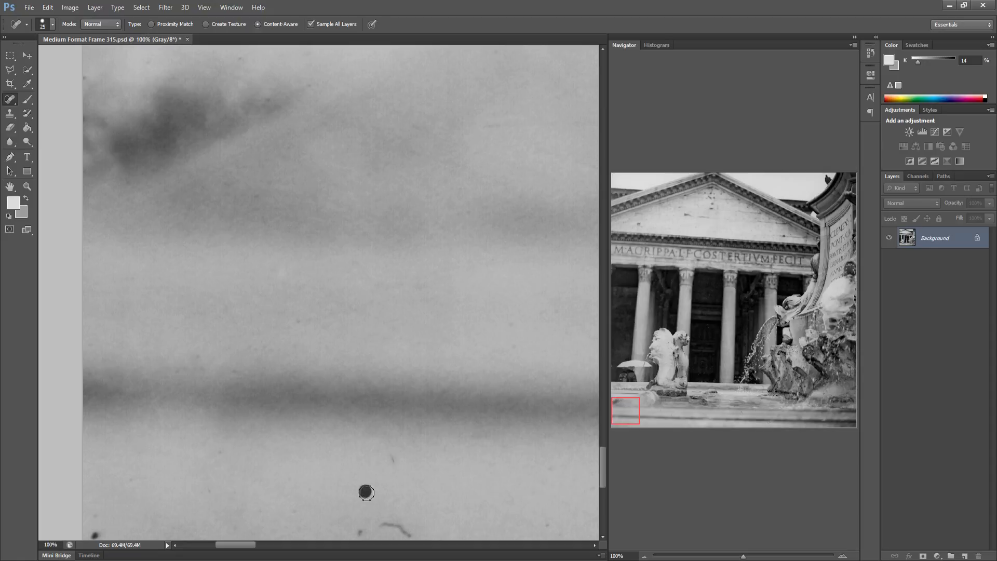
# Heal the remnant of the arched hair, the short hair and speck below it, and the dark spot at the photo's edge
pyautogui.click(393, 457)
pyautogui.click(359, 529)
pyautogui.moveTo(370, 521); pyautogui.dragTo(416, 535)
pyautogui.click(95, 534)
# Heal the dark specks on, just below and above the lower dark stripe in the adjoining foreground section
pyautogui.moveTo(276, 466); pyautogui.dragTo(192, 447)
pyautogui.click(378, 451)
pyautogui.click(365, 417)
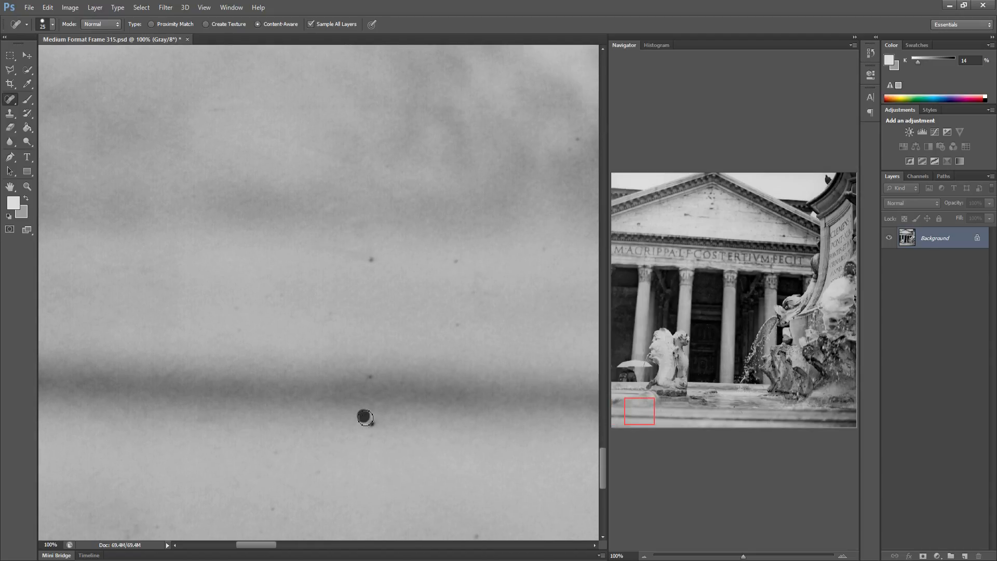
pyautogui.moveTo(361, 421); pyautogui.dragTo(375, 423)
pyautogui.click(372, 378)
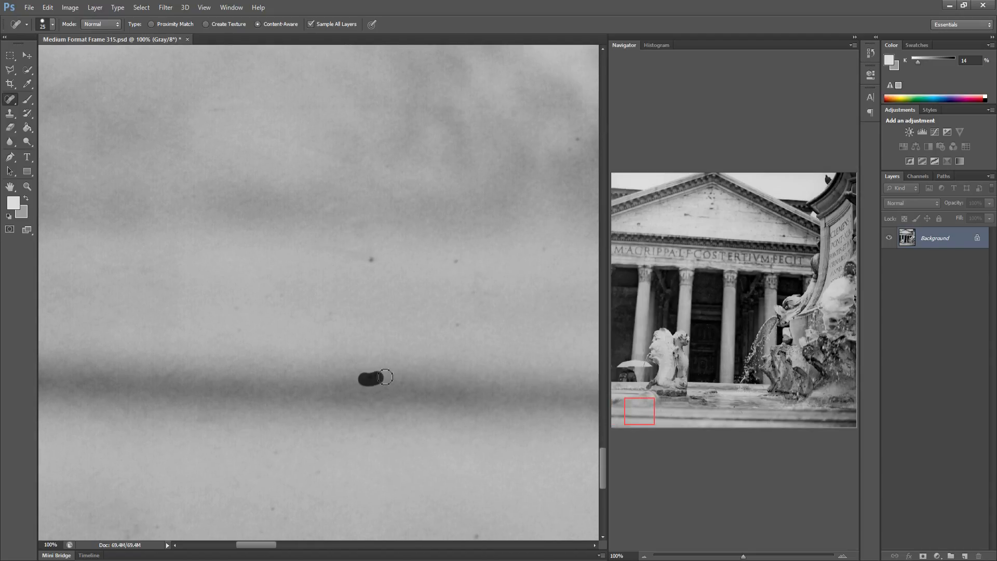
pyautogui.click(371, 260)
pyautogui.moveTo(450, 258); pyautogui.dragTo(468, 248)
pyautogui.click(458, 323)
# Heal the specks scattered in the bright area below the lower dark stripe, close to the photo's bottom edge
pyautogui.moveTo(461, 396); pyautogui.dragTo(396, 356)
pyautogui.moveTo(418, 514); pyautogui.dragTo(435, 494)
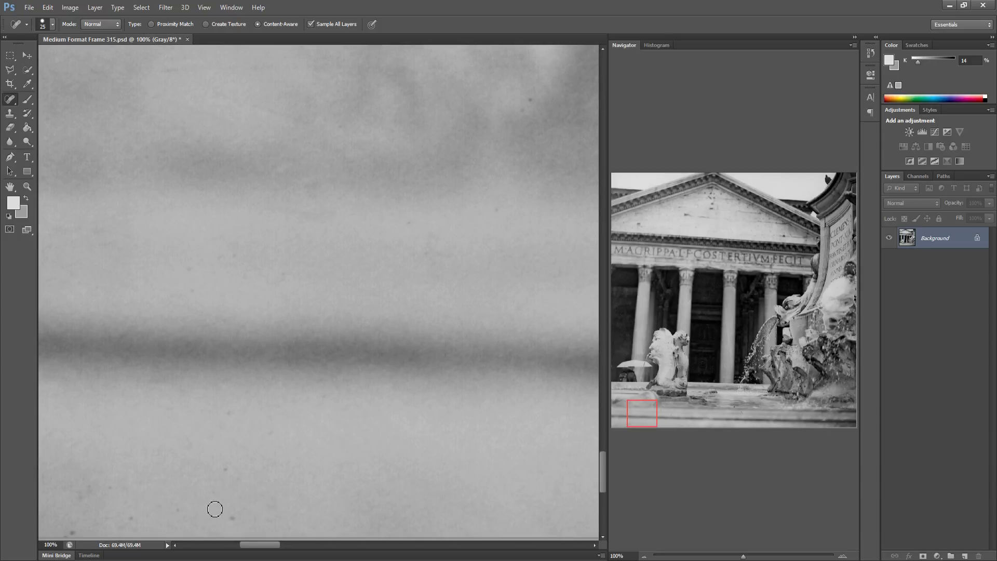
pyautogui.moveTo(228, 515); pyautogui.dragTo(251, 507)
pyautogui.click(224, 470)
pyautogui.moveTo(88, 497)
pyautogui.mouseDown()
pyautogui.moveTo(77, 496)
pyautogui.moveTo(116, 485)
pyautogui.mouseUp()
pyautogui.click(126, 522)
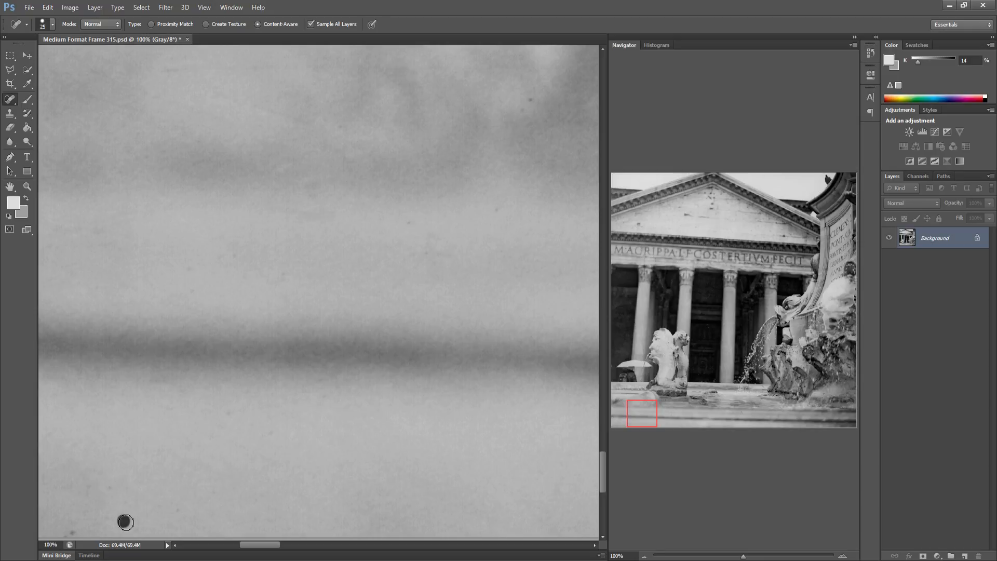
pyautogui.click(71, 530)
# Heal the dark blob, the neighbouring specks and the short curved hair around the lower dark stripe in the next section
pyautogui.moveTo(292, 470); pyautogui.dragTo(185, 453)
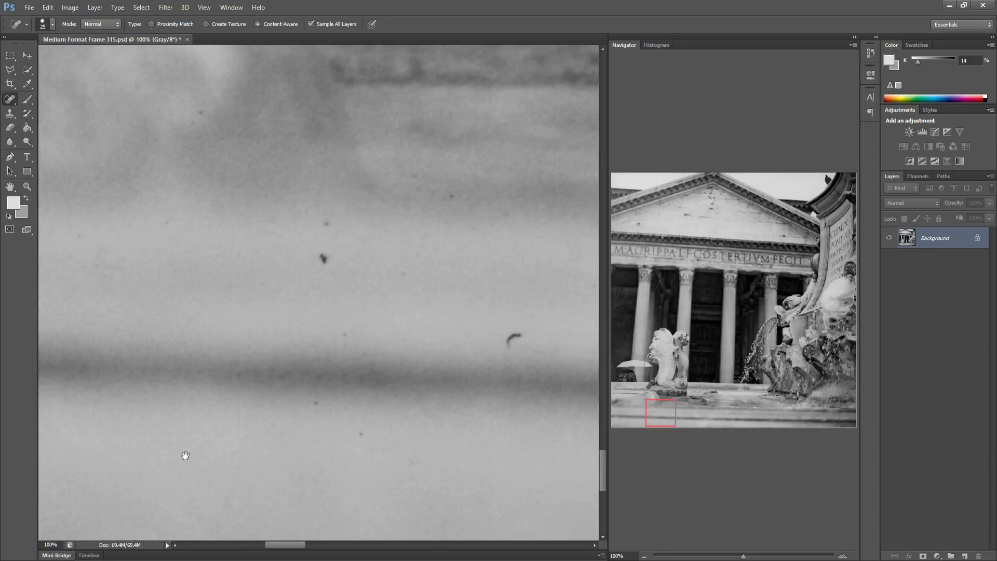
pyautogui.click(299, 222)
pyautogui.click(294, 260)
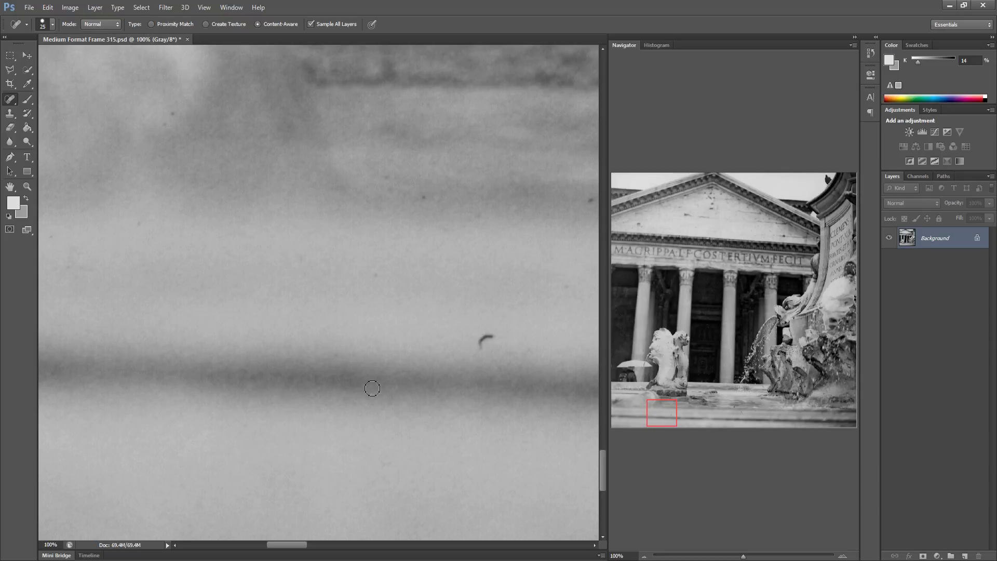
pyautogui.moveTo(486, 332); pyautogui.dragTo(481, 343)
pyautogui.moveTo(297, 258); pyautogui.dragTo(278, 258)
# Heal the small dark specks on the blurred upper grey stripe and just below it
pyautogui.click(172, 116)
pyautogui.click(393, 189)
pyautogui.click(421, 198)
pyautogui.click(457, 235)
# Heal the specks on the upper grey stripe, across the bright band and below the lower dark stripe in the next section
pyautogui.moveTo(448, 249); pyautogui.dragTo(274, 261)
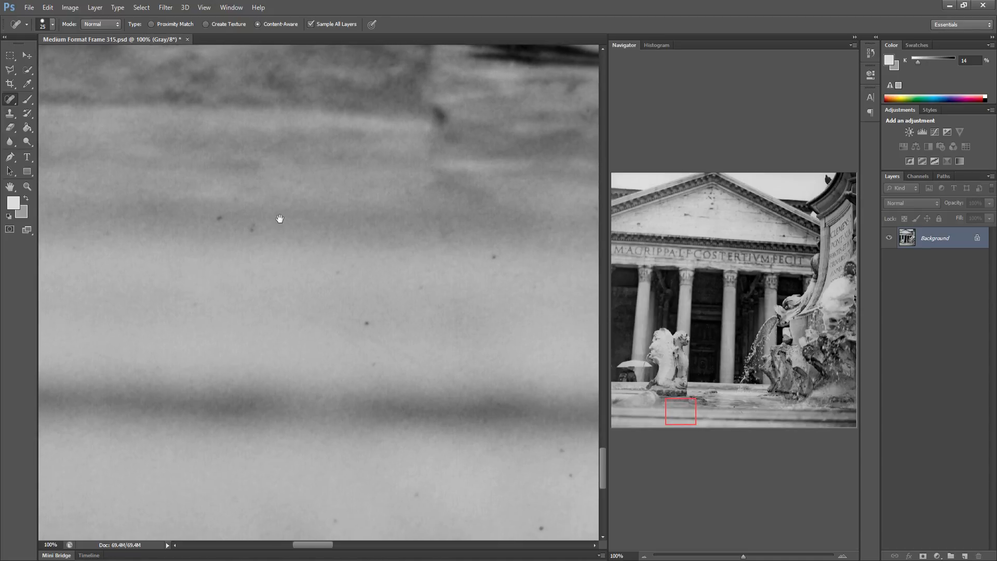
pyautogui.click(247, 222)
pyautogui.click(222, 196)
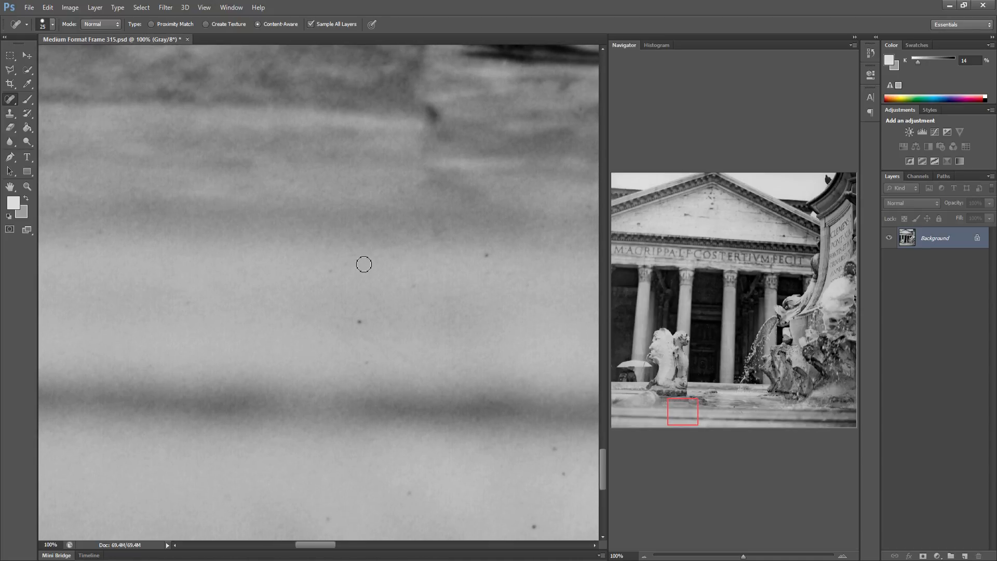
pyautogui.click(365, 325)
pyautogui.click(368, 362)
pyautogui.click(414, 287)
pyautogui.click(485, 256)
pyautogui.click(414, 493)
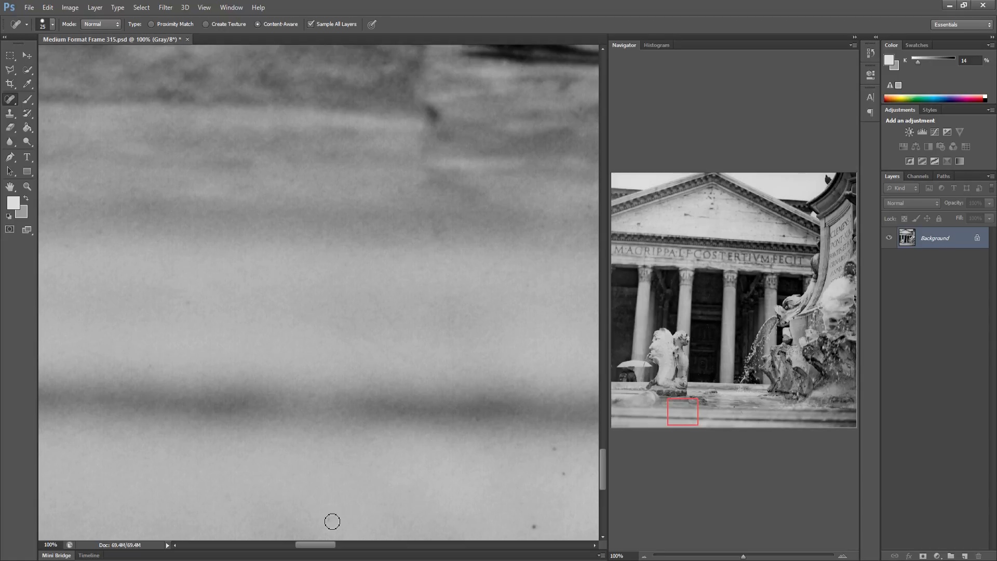
pyautogui.click(528, 523)
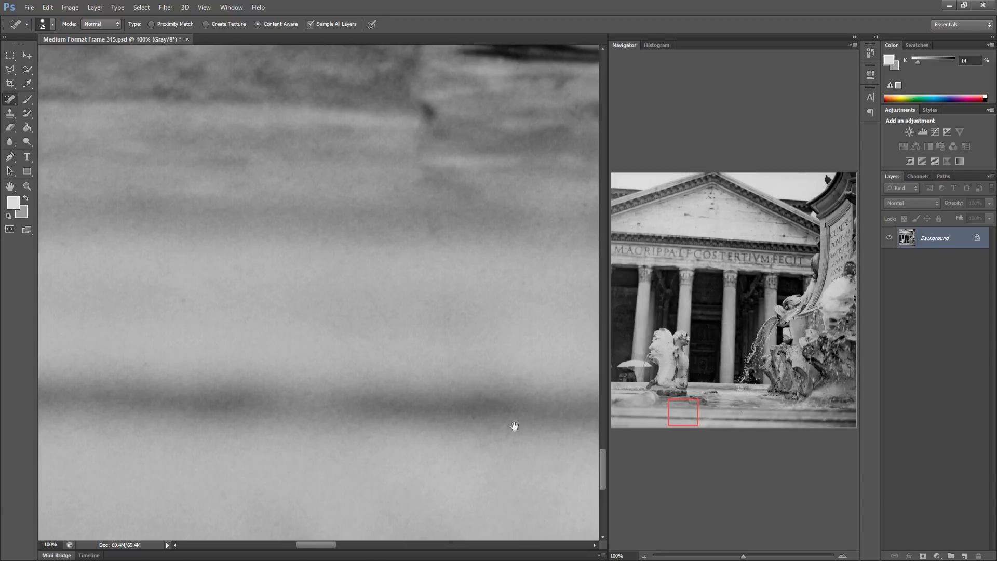
# Heal the specks just above the lower dark stripe and near the photo's bottom edge, below the dark water reflections
pyautogui.moveTo(514, 424); pyautogui.dragTo(265, 341)
pyautogui.click(256, 351)
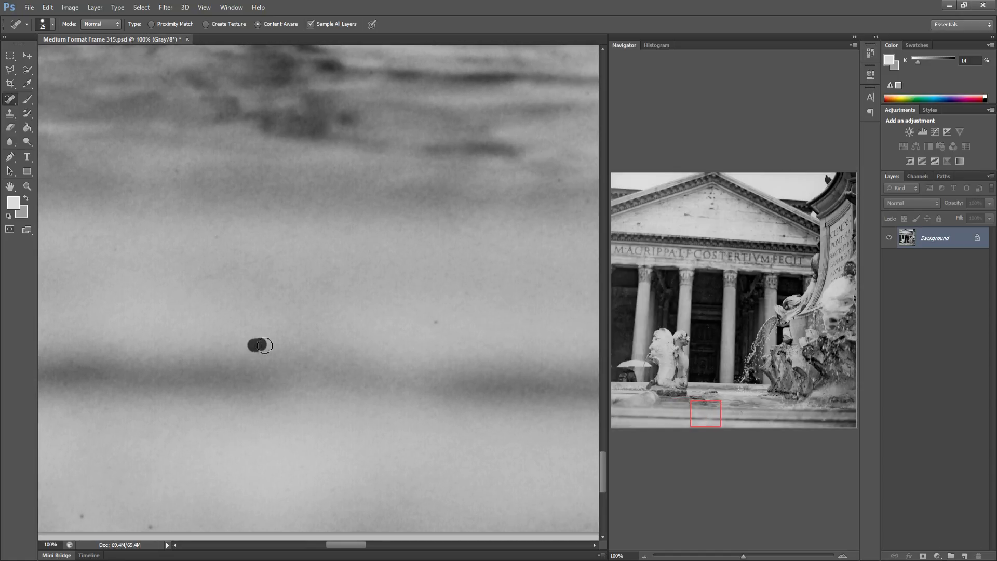
pyautogui.click(80, 516)
pyautogui.click(436, 322)
# Heal the faint specks in the bright band and at the upper border of the lower dark stripe
pyautogui.moveTo(477, 388); pyautogui.dragTo(344, 367)
pyautogui.moveTo(291, 271); pyautogui.dragTo(300, 271)
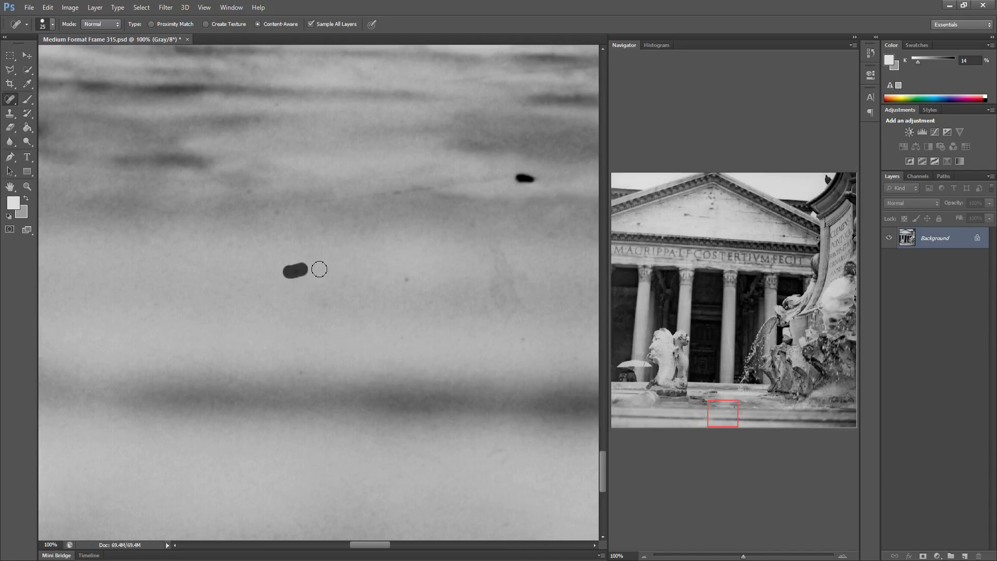
pyautogui.click(407, 279)
pyautogui.click(297, 376)
# Heal the solid black spot in the blurred water and the curved hair with its dark speck beneath
pyautogui.moveTo(451, 258); pyautogui.dragTo(289, 283)
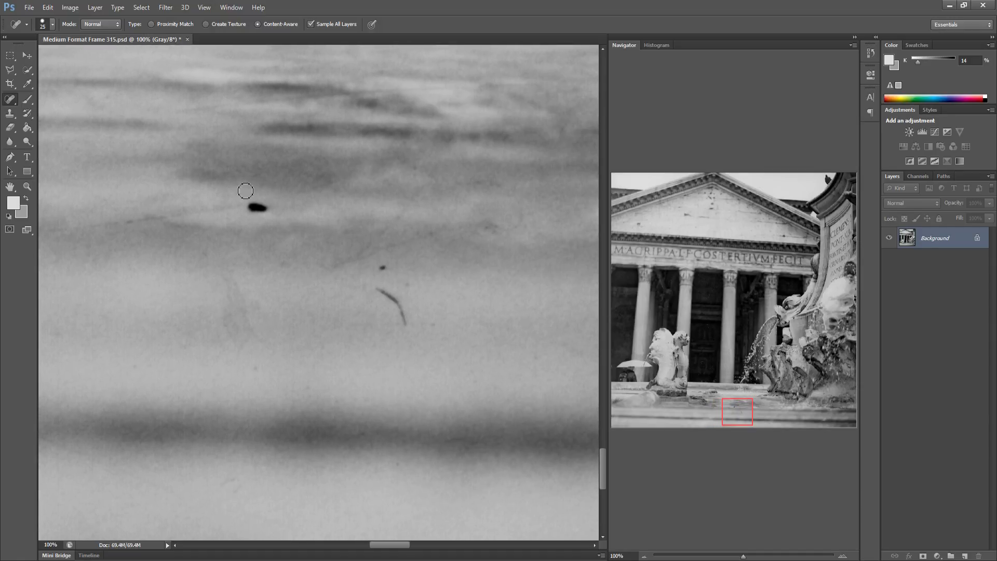
pyautogui.moveTo(249, 206); pyautogui.dragTo(261, 207)
pyautogui.moveTo(376, 270)
pyautogui.mouseDown()
pyautogui.moveTo(388, 267)
pyautogui.moveTo(406, 325)
pyautogui.mouseUp()
pyautogui.click(408, 276)
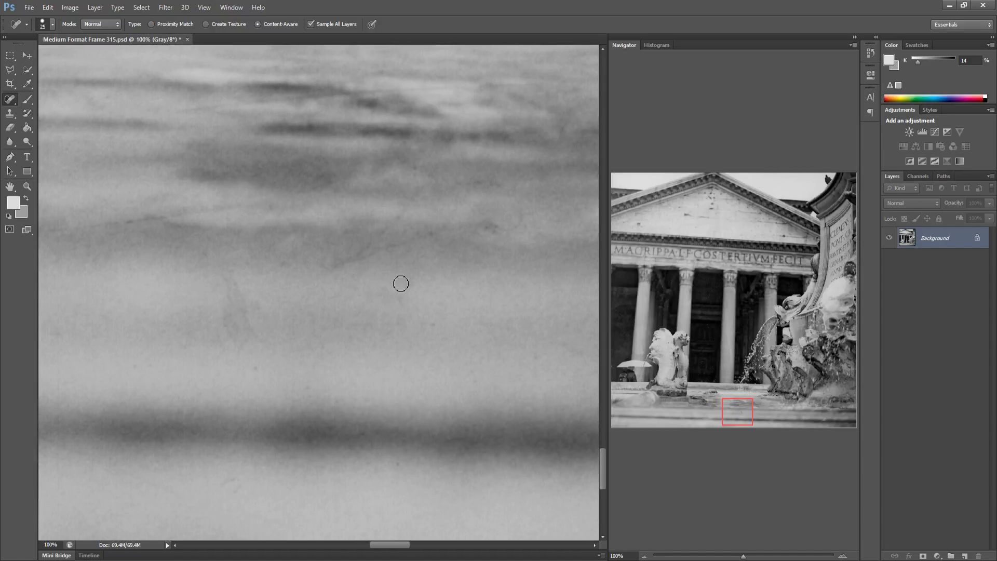
pyautogui.moveTo(419, 280); pyautogui.dragTo(421, 280)
# Heal the looped hair across the lower dark stripe, the two specks near it and the dark spot below the upper stripe
pyautogui.hscroll(10, 411, 319)
pyautogui.moveTo(271, 267); pyautogui.dragTo(285, 267)
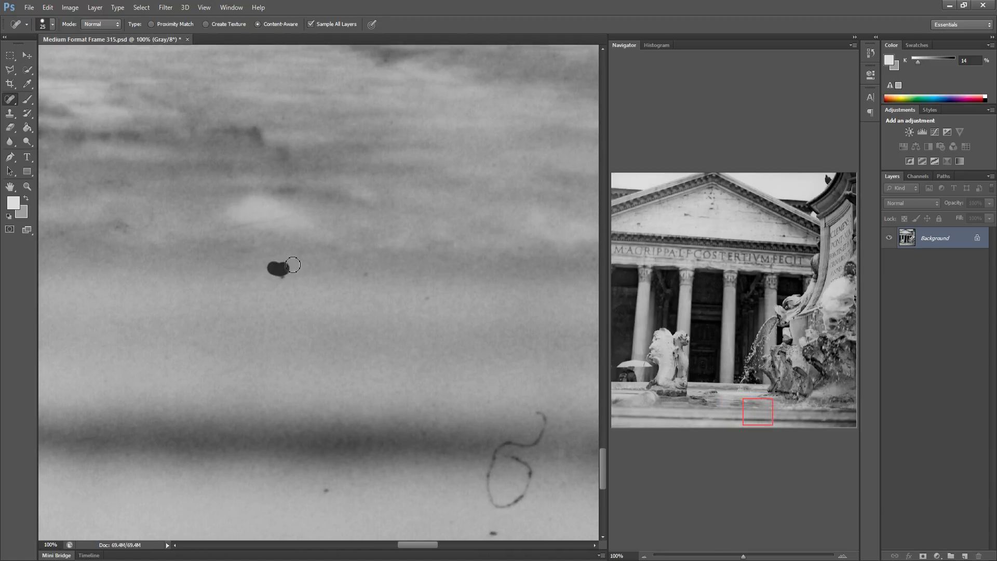
pyautogui.click(323, 490)
pyautogui.click(490, 532)
pyautogui.moveTo(540, 408)
pyautogui.mouseDown()
pyautogui.moveTo(520, 444)
pyautogui.moveTo(478, 461)
pyautogui.moveTo(490, 467)
pyautogui.moveTo(498, 513)
pyautogui.moveTo(532, 477)
pyautogui.moveTo(510, 460)
pyautogui.moveTo(530, 481)
pyautogui.mouseUp()
pyautogui.click(281, 277)
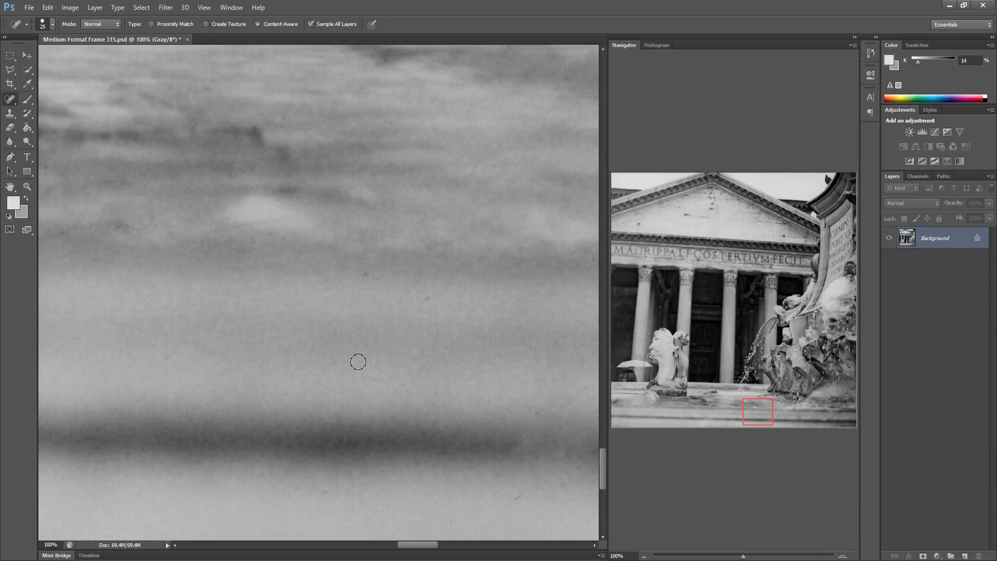
# Heal the small specks in the grey band between the two dark stripes and on the lower stripe
pyautogui.click(414, 305)
pyautogui.moveTo(464, 395); pyautogui.dragTo(345, 370)
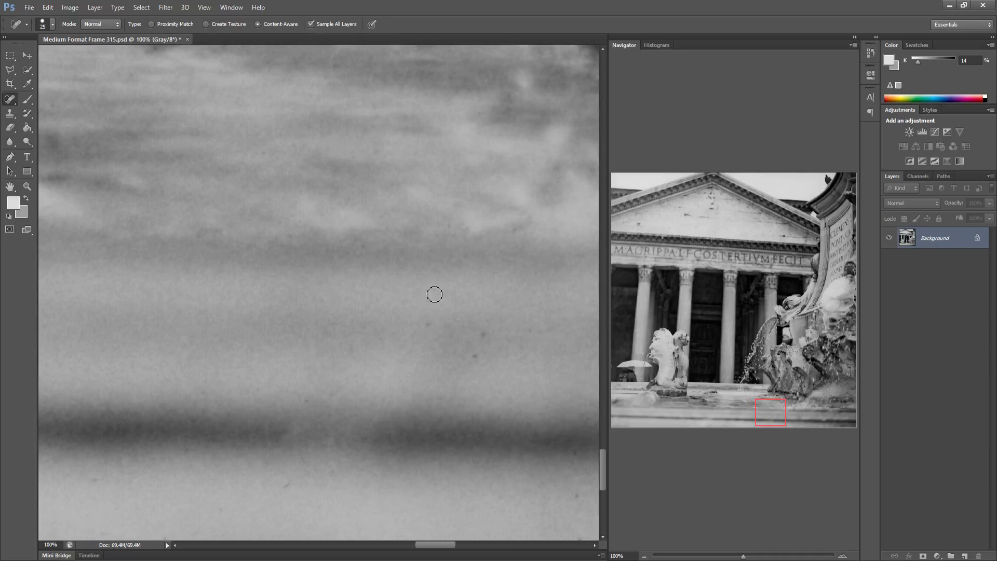
pyautogui.click(423, 326)
pyautogui.click(484, 335)
pyautogui.click(474, 355)
pyautogui.click(431, 323)
pyautogui.click(528, 425)
# Heal the speck between the stripes, the thin mark above the upper stripe and the specks below the lower stripe
pyautogui.moveTo(491, 367); pyautogui.dragTo(356, 362)
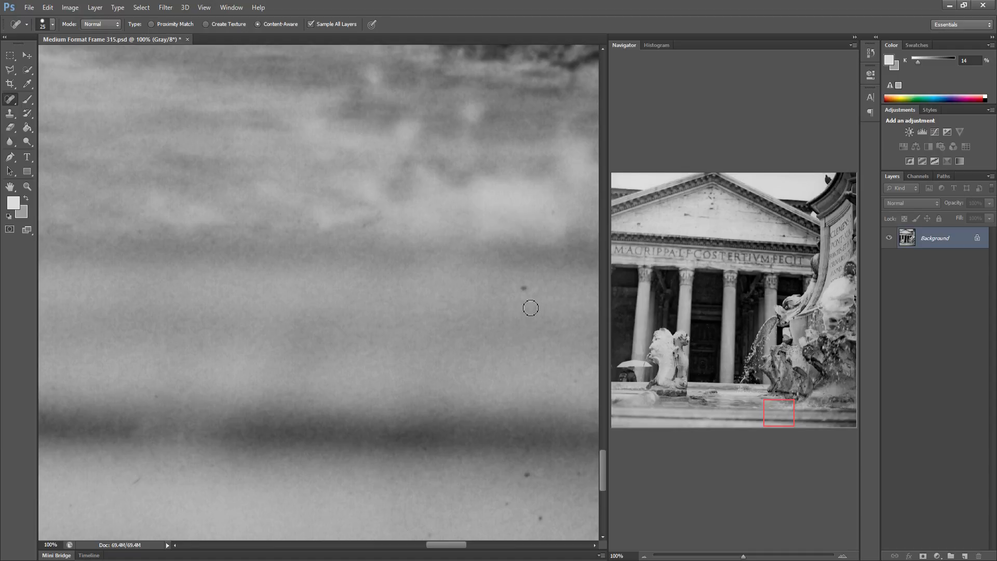
pyautogui.click(524, 289)
pyautogui.click(535, 307)
pyautogui.moveTo(353, 225); pyautogui.dragTo(367, 223)
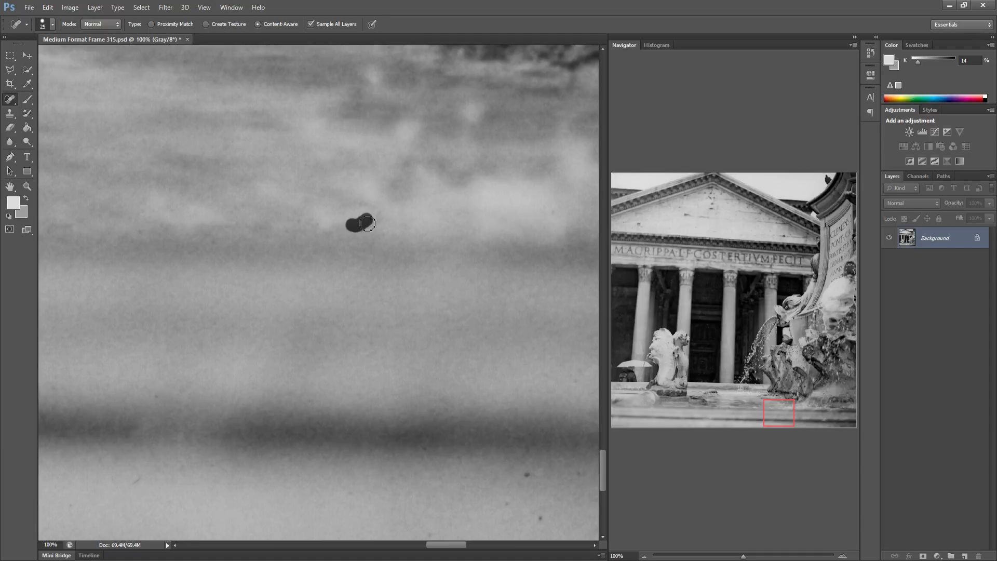
pyautogui.moveTo(520, 479); pyautogui.dragTo(530, 472)
pyautogui.moveTo(501, 504); pyautogui.dragTo(522, 497)
pyautogui.moveTo(446, 453); pyautogui.dragTo(460, 457)
pyautogui.moveTo(540, 509); pyautogui.dragTo(532, 516)
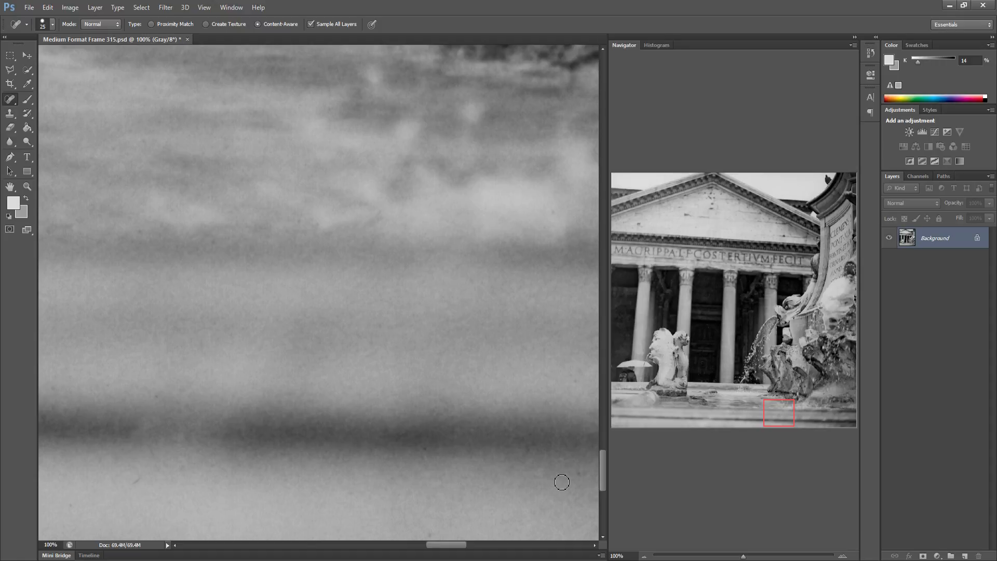
# Heal the specks between the two dark stripes and the one on the upper stripe beneath the fountain base
pyautogui.moveTo(551, 479); pyautogui.dragTo(390, 467)
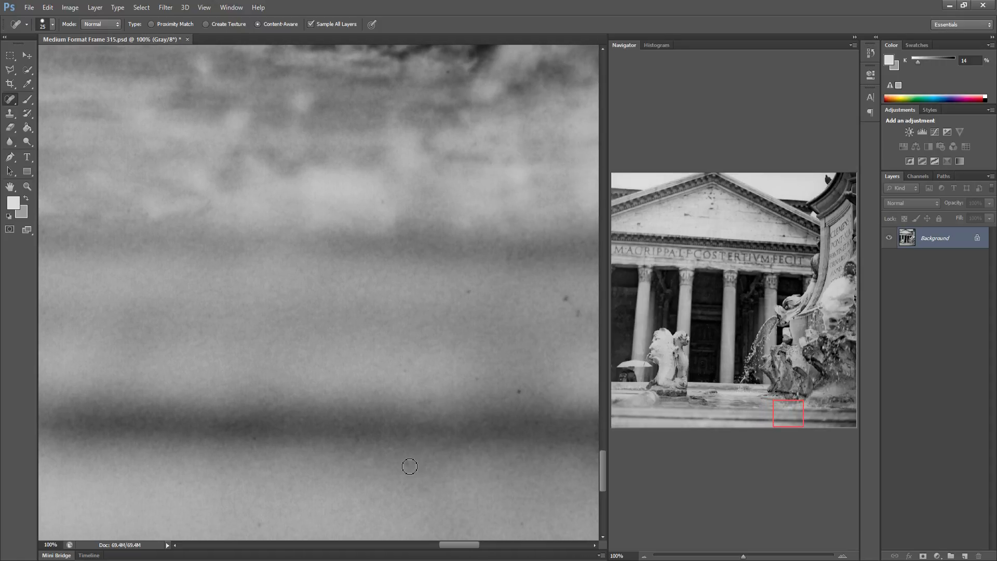
pyautogui.click(517, 393)
pyautogui.click(477, 378)
pyautogui.moveTo(550, 296)
pyautogui.mouseDown()
pyautogui.moveTo(569, 314)
pyautogui.moveTo(540, 326)
pyautogui.moveTo(358, 340)
pyautogui.mouseUp()
pyautogui.click(577, 315)
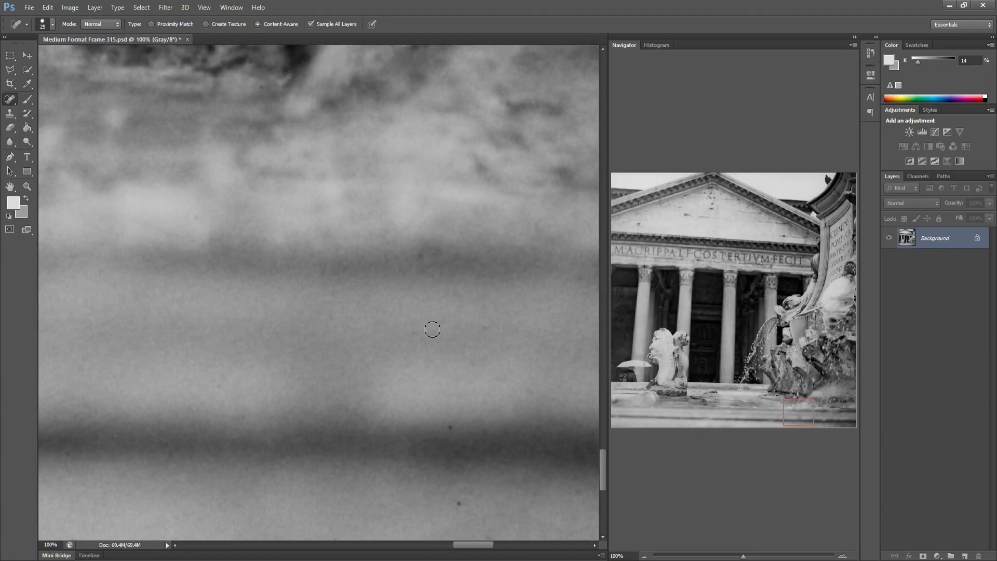
pyautogui.click(421, 257)
# Heal the speck on the darkest part of the lower stripe and the one in the grey band above it
pyautogui.moveTo(499, 436); pyautogui.dragTo(350, 431)
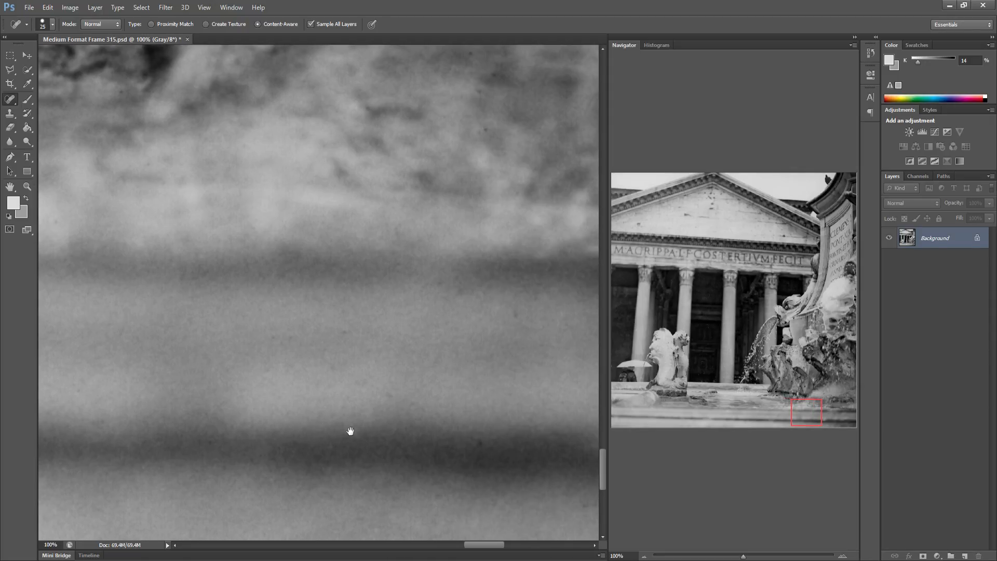
pyautogui.click(480, 444)
pyautogui.click(517, 314)
# Heal the black speck beside the light bulge in the lower stripe and the specks in the surrounding grey areas
pyautogui.moveTo(517, 314)
pyautogui.mouseDown()
pyautogui.moveTo(492, 329)
pyautogui.moveTo(363, 331)
pyautogui.mouseUp()
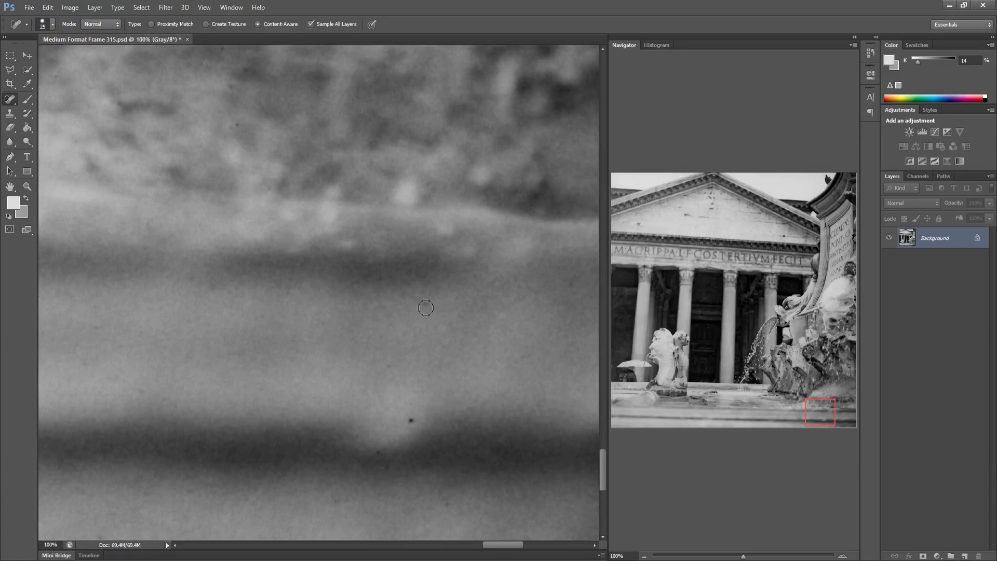
pyautogui.click(407, 420)
pyautogui.moveTo(455, 370); pyautogui.dragTo(345, 356)
pyautogui.moveTo(266, 445); pyautogui.dragTo(329, 473)
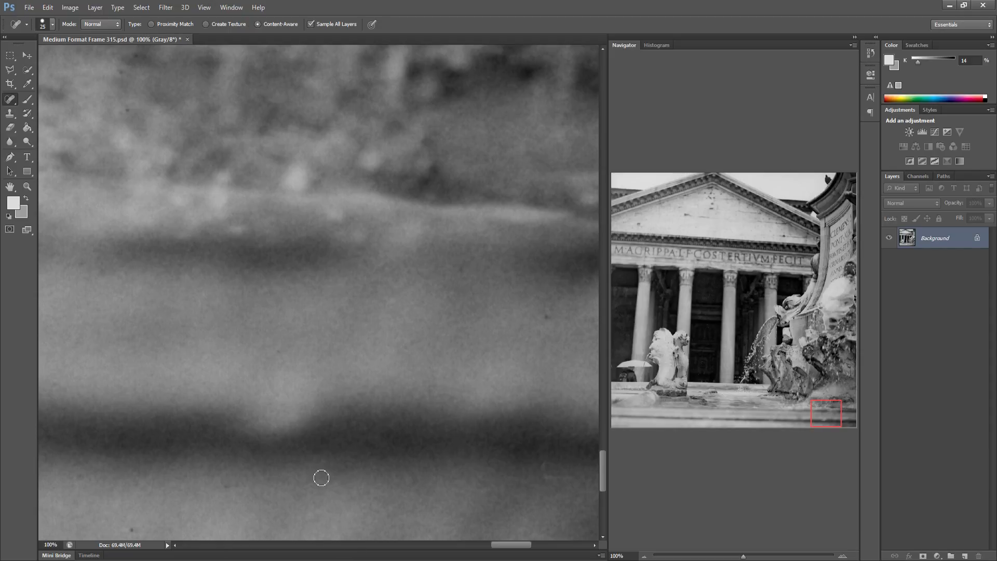
pyautogui.moveTo(140, 532); pyautogui.dragTo(130, 530)
pyautogui.moveTo(544, 319); pyautogui.dragTo(554, 324)
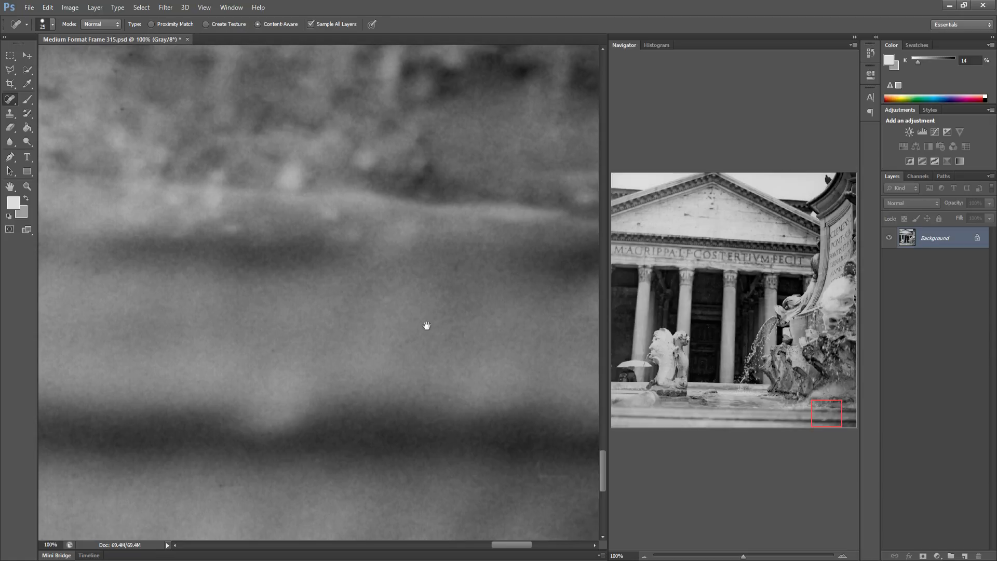
# Heal the speck between the two dark stripes beside the photo's right edge
pyautogui.moveTo(425, 327); pyautogui.dragTo(274, 323)
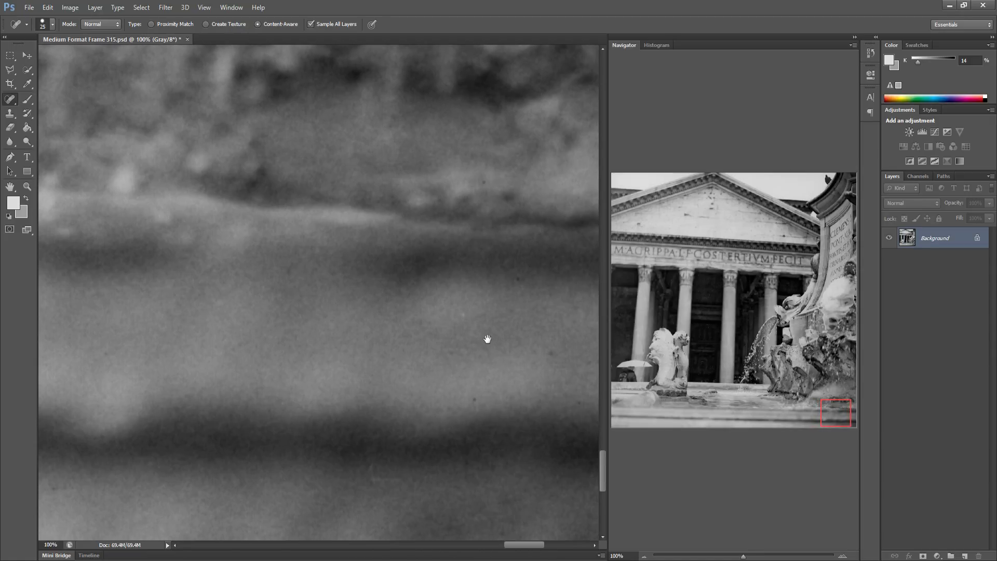
pyautogui.moveTo(536, 345)
pyautogui.mouseDown()
pyautogui.moveTo(562, 352)
pyautogui.moveTo(316, 341)
pyautogui.mouseUp()
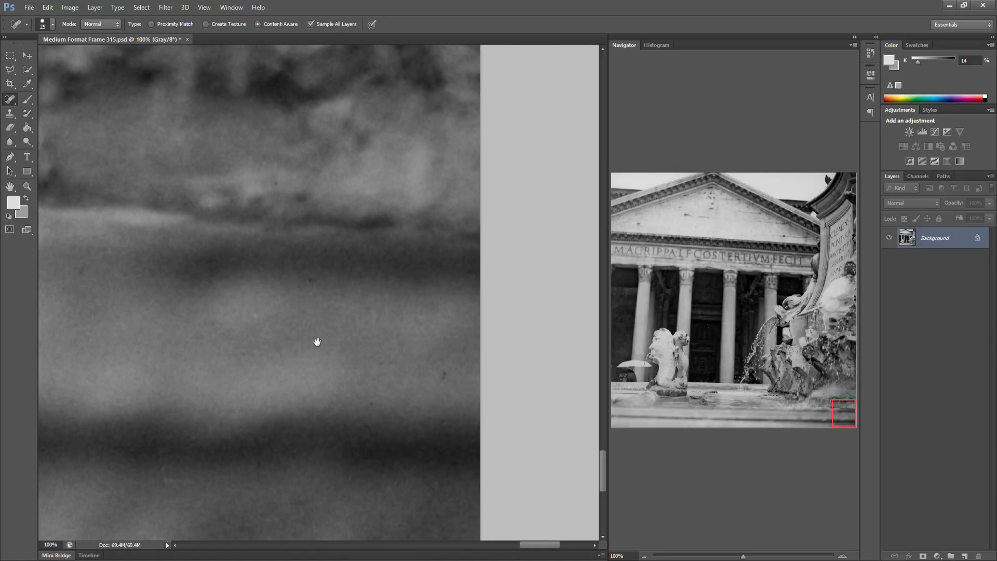
pyautogui.moveTo(427, 363); pyautogui.dragTo(446, 363)
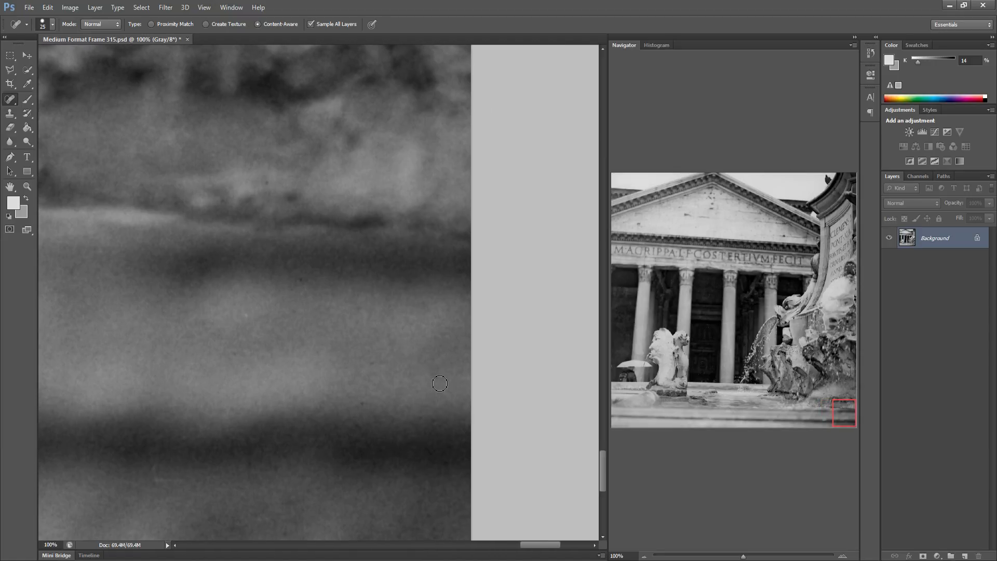
# Heal the dark speck and the small ones near it just above the bottom border in the photo's lower-left corner
pyautogui.click(624, 412)
pyautogui.moveTo(272, 372); pyautogui.dragTo(336, 264)
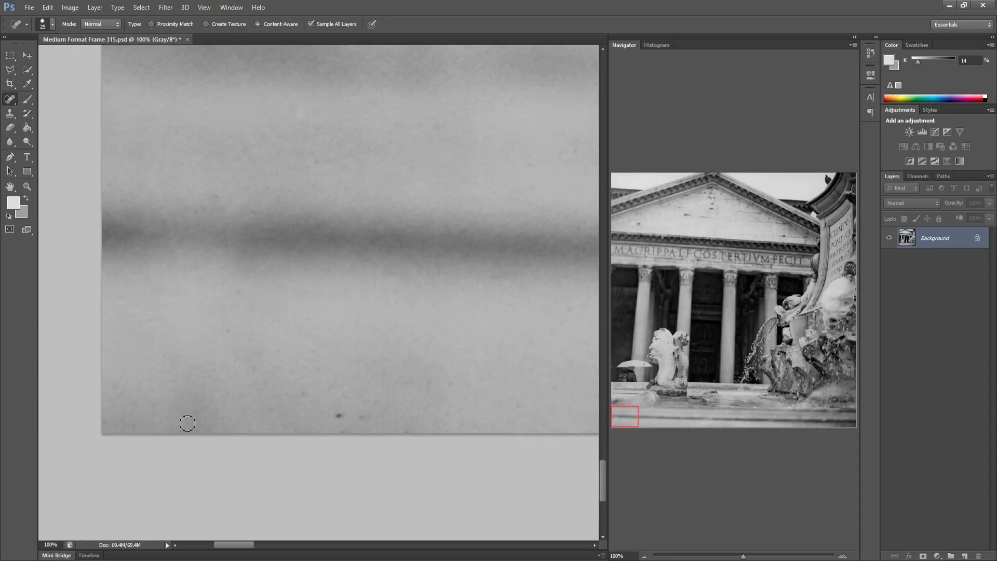
pyautogui.moveTo(303, 391)
pyautogui.mouseDown()
pyautogui.moveTo(383, 409)
pyautogui.moveTo(392, 431)
pyautogui.moveTo(423, 401)
pyautogui.mouseUp()
pyautogui.hscroll(3, 361, 405)
pyautogui.moveTo(483, 396); pyautogui.dragTo(305, 398)
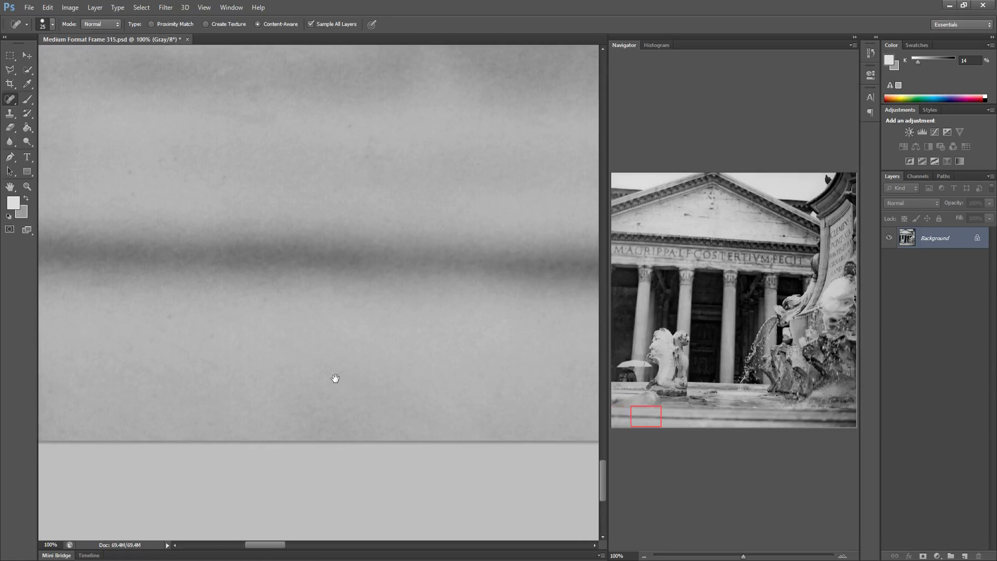
# Heal the small mark touching the photo's bottom border and check the strip below the lower stripe up to the middle
pyautogui.moveTo(467, 400)
pyautogui.mouseDown()
pyautogui.moveTo(448, 424)
pyautogui.moveTo(484, 433)
pyautogui.moveTo(392, 407)
pyautogui.moveTo(321, 409)
pyautogui.mouseUp()
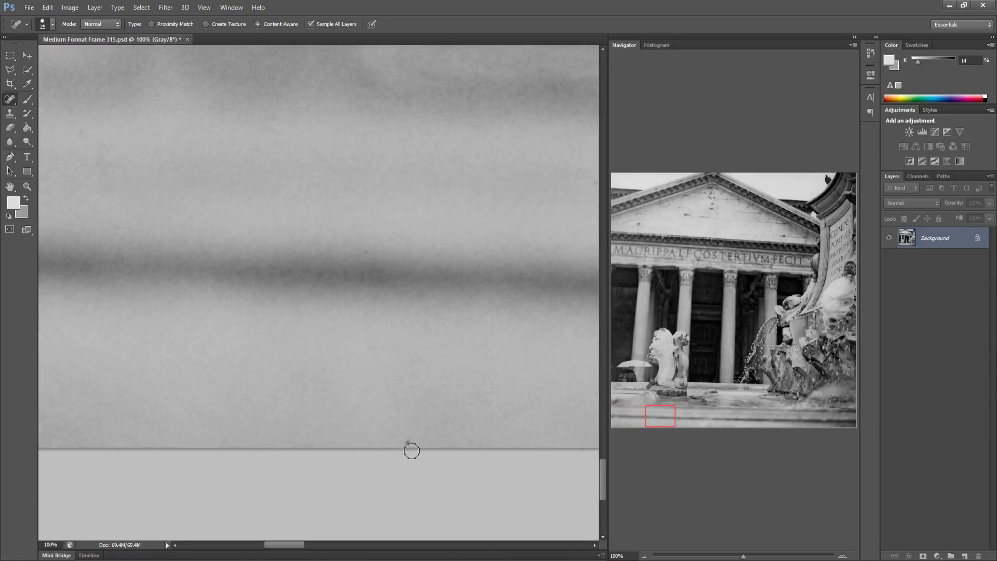
pyautogui.moveTo(450, 409); pyautogui.dragTo(293, 407)
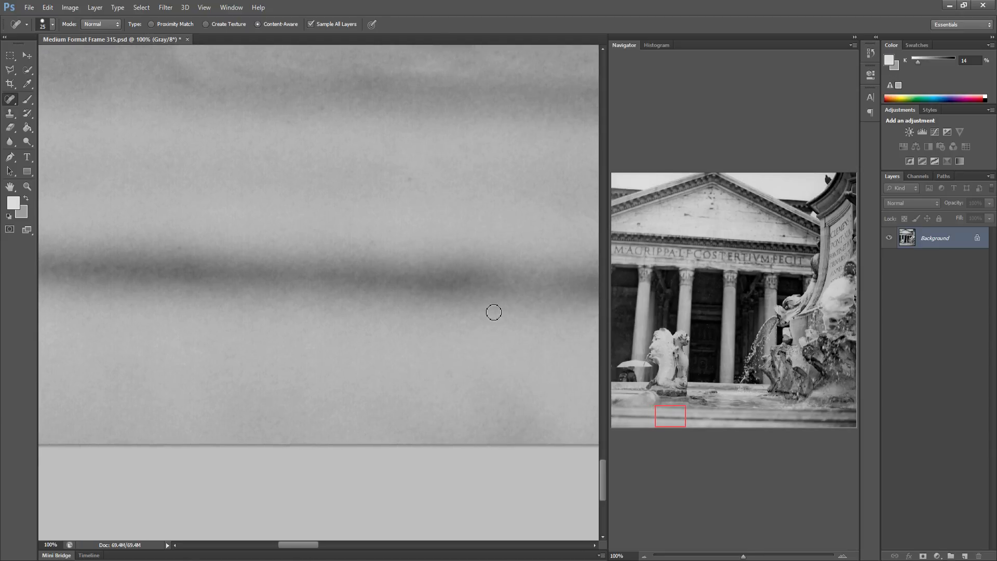
pyautogui.moveTo(431, 421)
pyautogui.mouseDown()
pyautogui.moveTo(417, 395)
pyautogui.moveTo(472, 398)
pyautogui.moveTo(360, 410)
pyautogui.moveTo(351, 392)
pyautogui.moveTo(296, 394)
pyautogui.mouseUp()
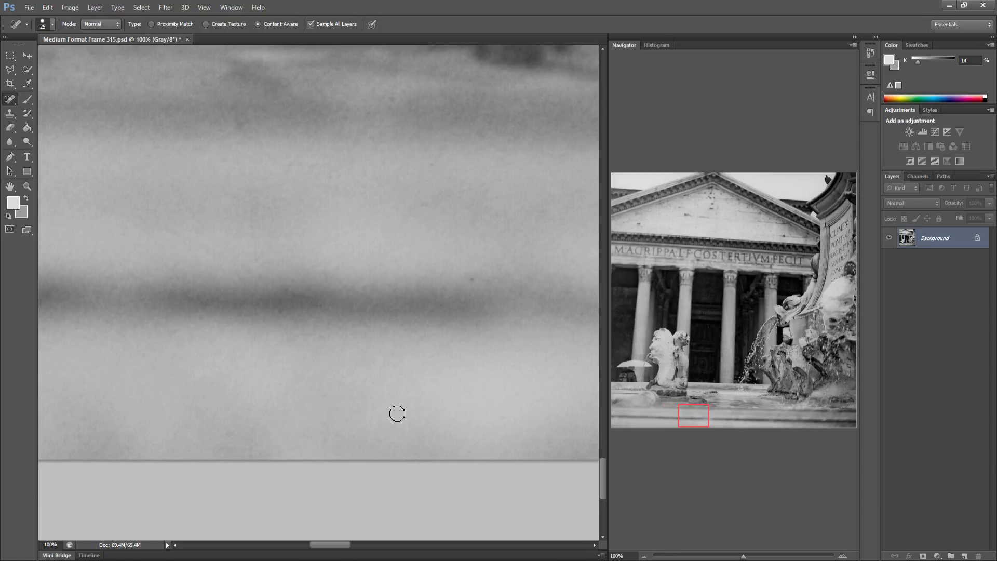
pyautogui.moveTo(389, 396)
pyautogui.mouseDown()
pyautogui.moveTo(329, 403)
pyautogui.moveTo(291, 387)
pyautogui.mouseUp()
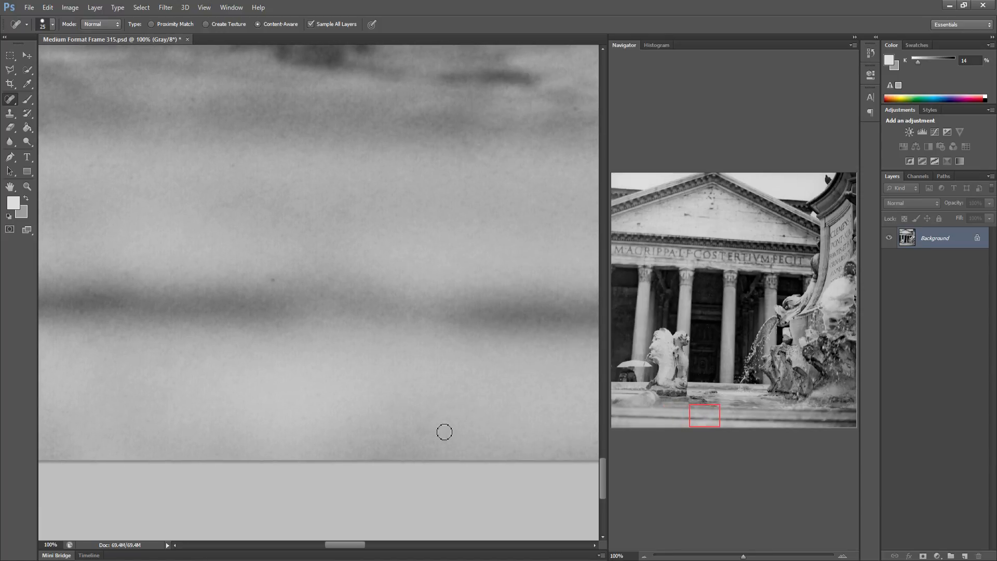
pyautogui.moveTo(407, 442); pyautogui.dragTo(342, 444)
pyautogui.moveTo(476, 427); pyautogui.dragTo(367, 415)
pyautogui.moveTo(442, 416); pyautogui.dragTo(310, 413)
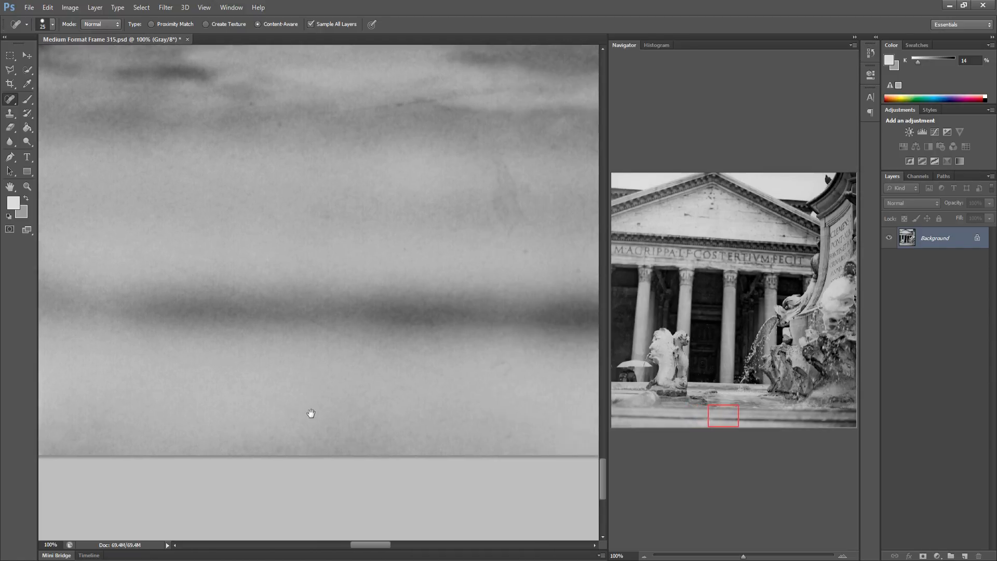
pyautogui.moveTo(508, 410); pyautogui.dragTo(436, 414)
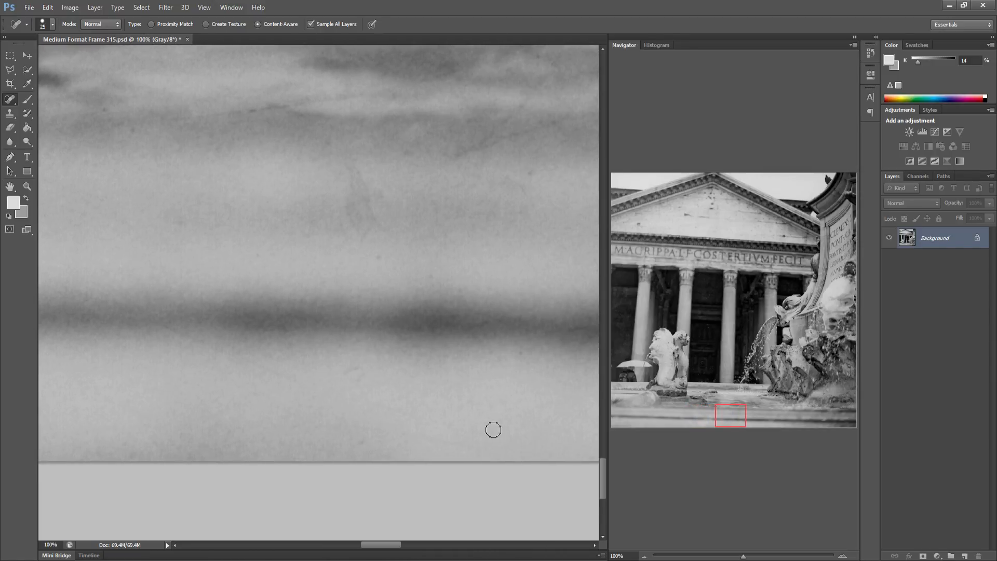
# Heal the thin dark mark below the lower stripe, right of the photo's centre
pyautogui.moveTo(509, 414)
pyautogui.mouseDown()
pyautogui.moveTo(359, 416)
pyautogui.moveTo(289, 440)
pyautogui.mouseUp()
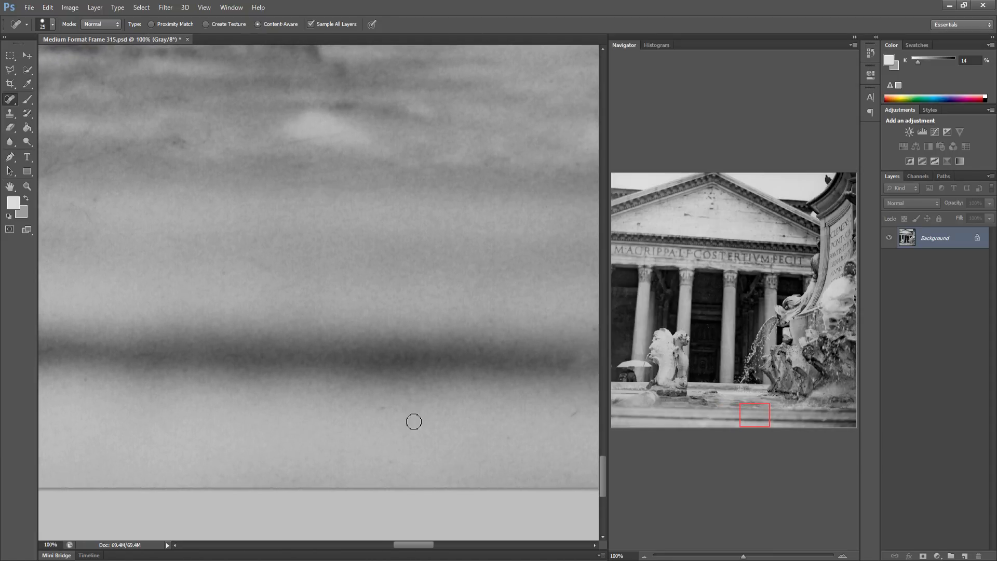
pyautogui.moveTo(467, 412)
pyautogui.mouseDown()
pyautogui.moveTo(329, 427)
pyautogui.moveTo(289, 407)
pyautogui.mouseUp()
pyautogui.moveTo(348, 465)
pyautogui.mouseDown()
pyautogui.moveTo(377, 447)
pyautogui.moveTo(380, 400)
pyautogui.mouseUp()
pyautogui.moveTo(443, 445)
pyautogui.mouseDown()
pyautogui.moveTo(316, 400)
pyautogui.moveTo(272, 406)
pyautogui.mouseUp()
pyautogui.moveTo(274, 453); pyautogui.dragTo(287, 480)
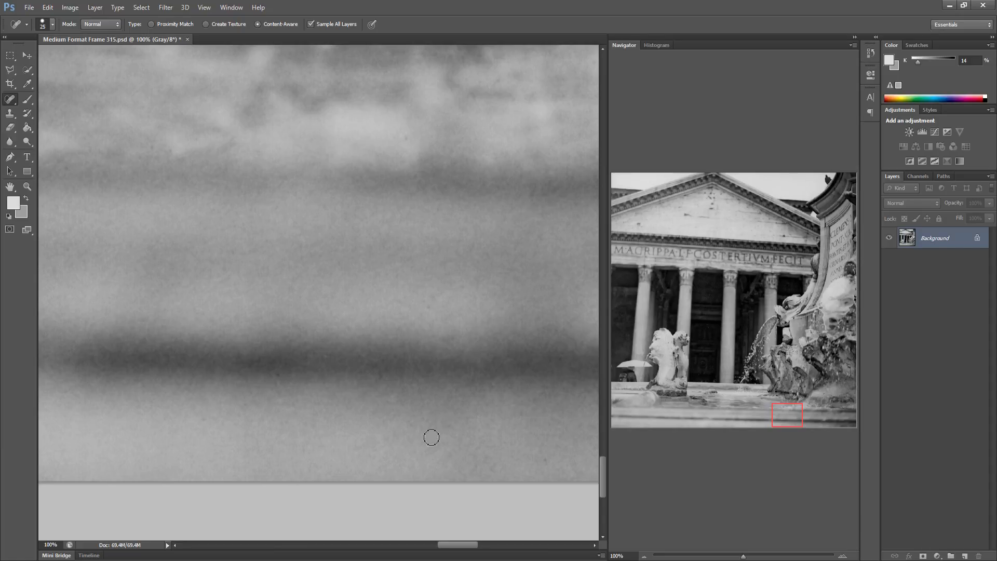
# Heal the black speck on the bottom border beneath the fountain base and check the strip to the lower-right corner
pyautogui.moveTo(431, 437); pyautogui.dragTo(291, 444)
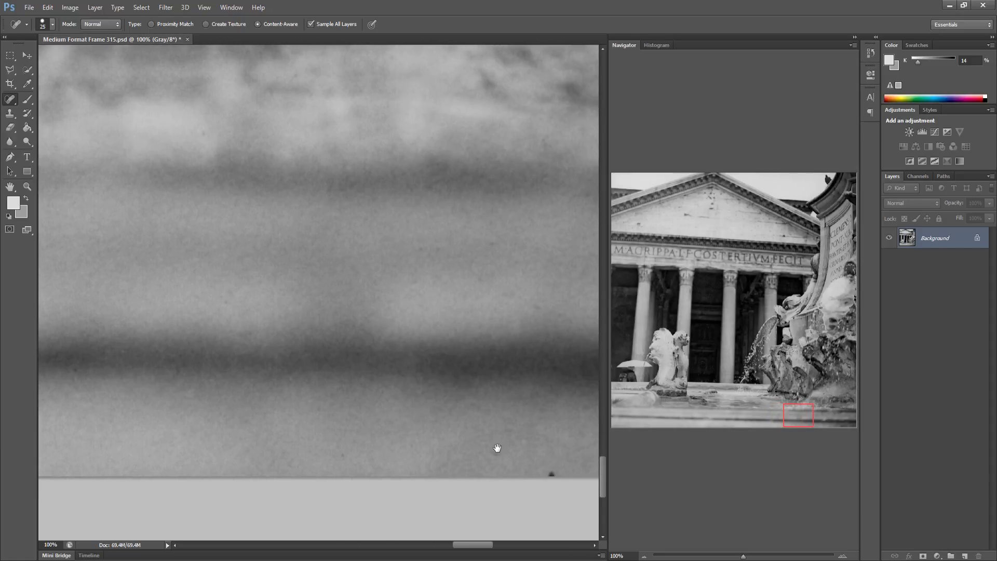
pyautogui.moveTo(497, 448); pyautogui.dragTo(566, 479)
pyautogui.moveTo(550, 441); pyautogui.dragTo(380, 416)
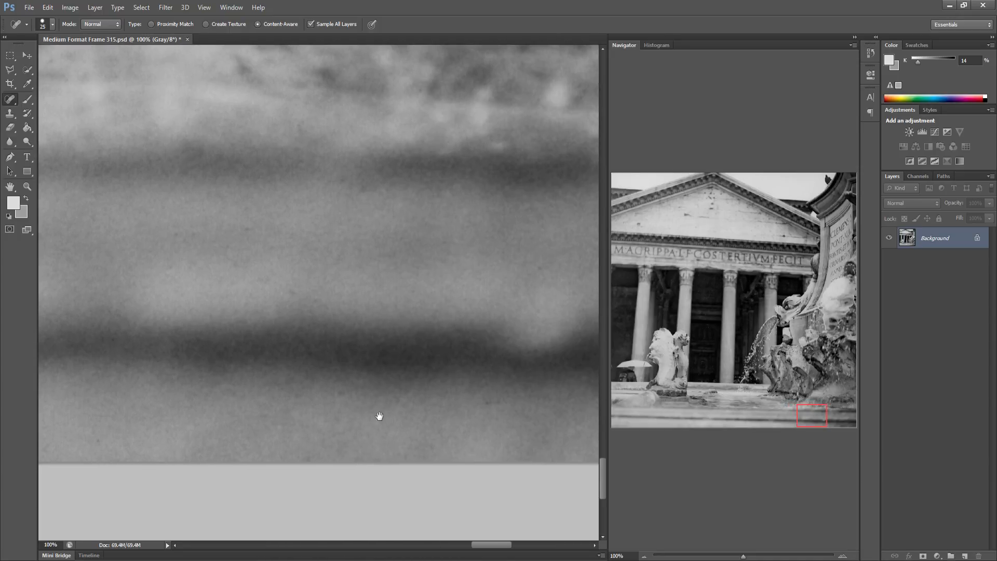
pyautogui.moveTo(484, 404); pyautogui.dragTo(504, 397)
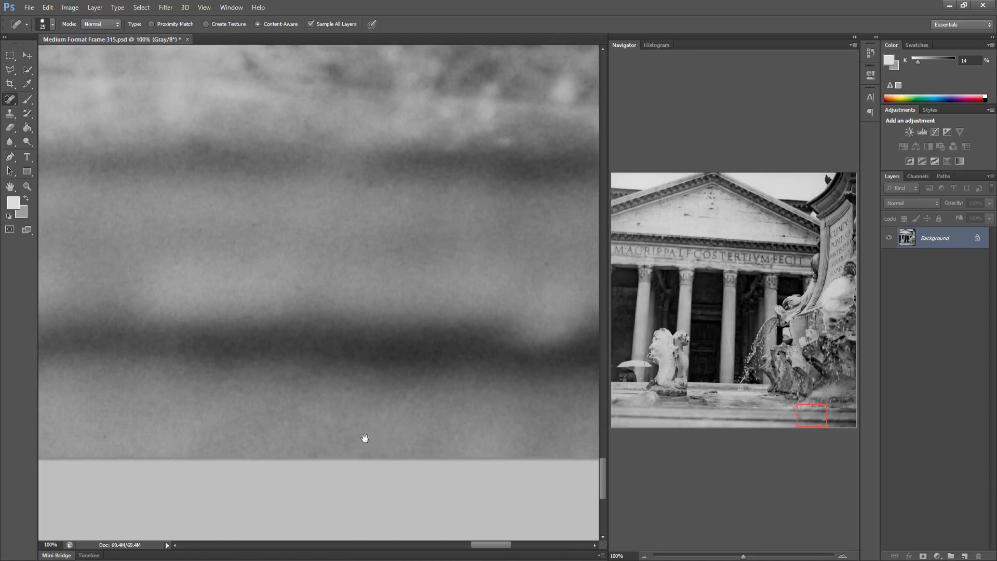
pyautogui.moveTo(363, 438); pyautogui.dragTo(272, 443)
pyautogui.moveTo(414, 438); pyautogui.dragTo(291, 412)
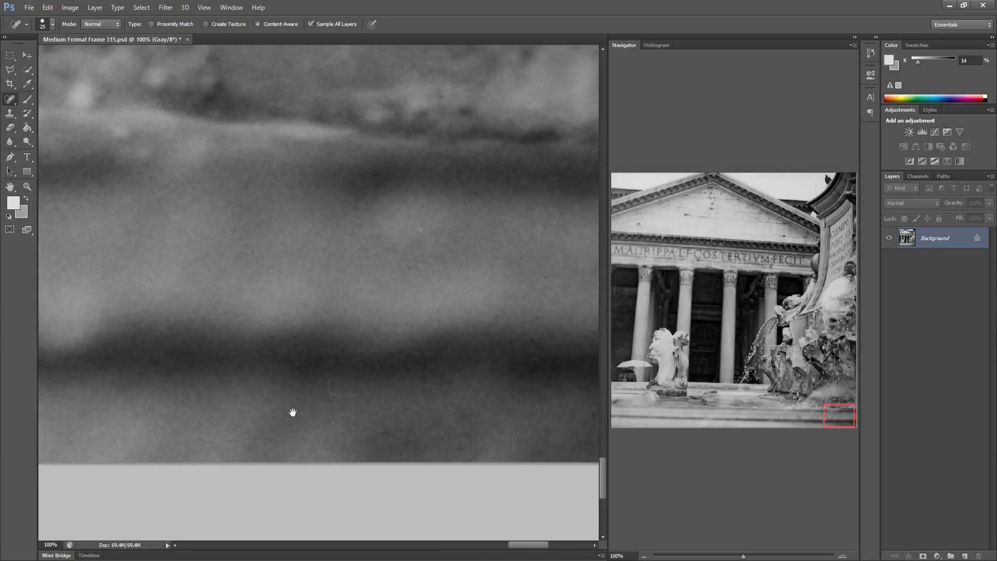
pyautogui.moveTo(372, 407); pyautogui.dragTo(361, 405)
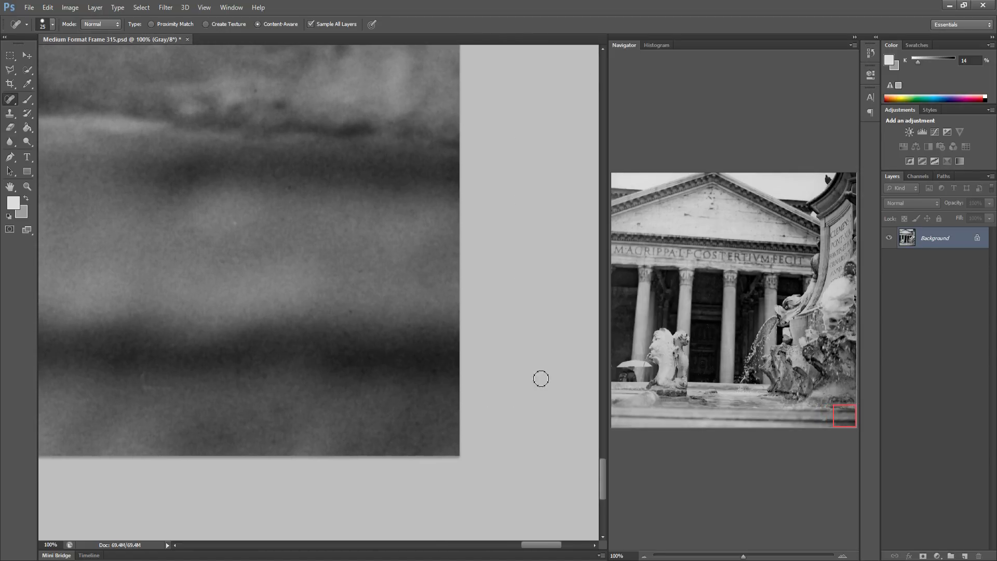
# Save the cleaned Medium Format Frame 315.psd with the whole photo in view
pyautogui.moveTo(734, 399); pyautogui.dragTo(724, 386)
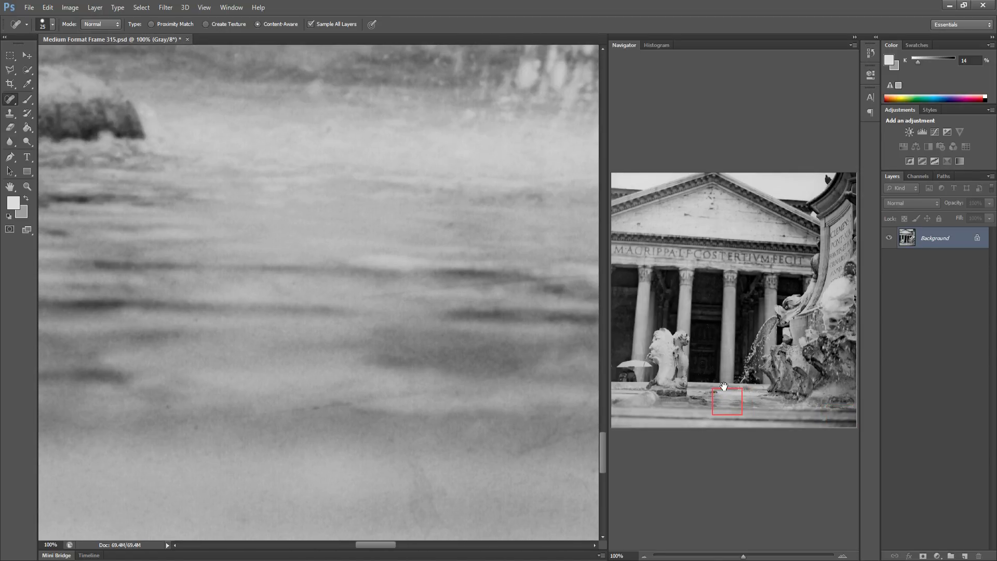
pyautogui.hotkey('ctrl', '0')
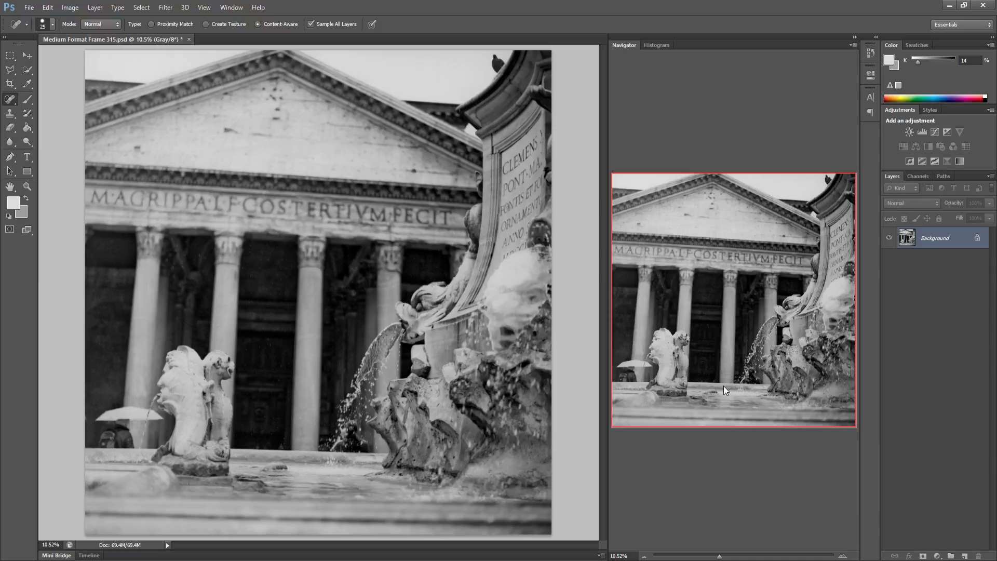
pyautogui.hotkey('ctrl', 's')
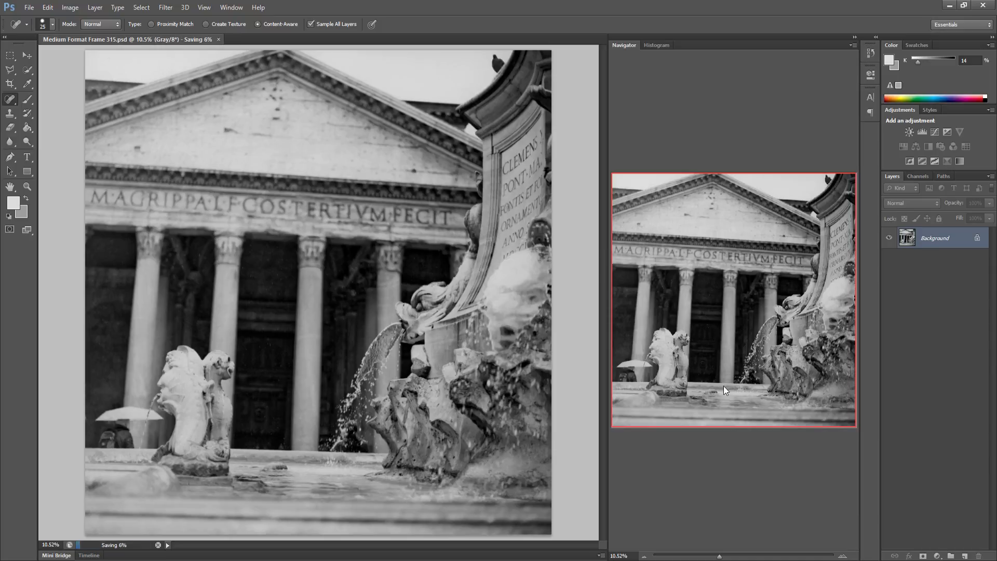